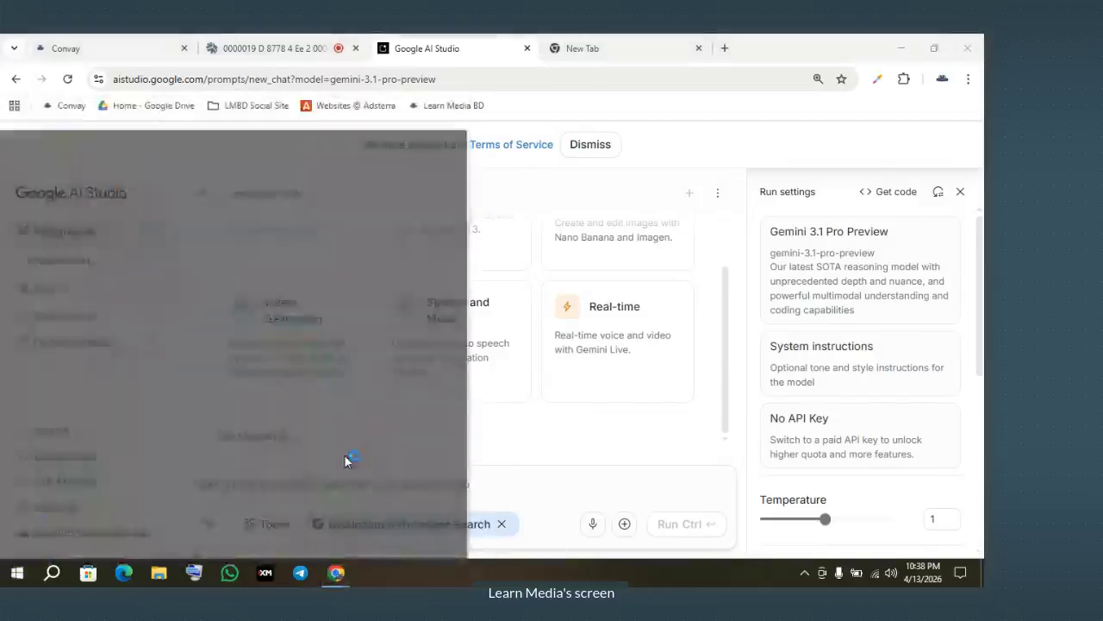
# Open the Work-1 profile from the Chrome profile chooser
pyautogui.scroll(-3, 591, 384)
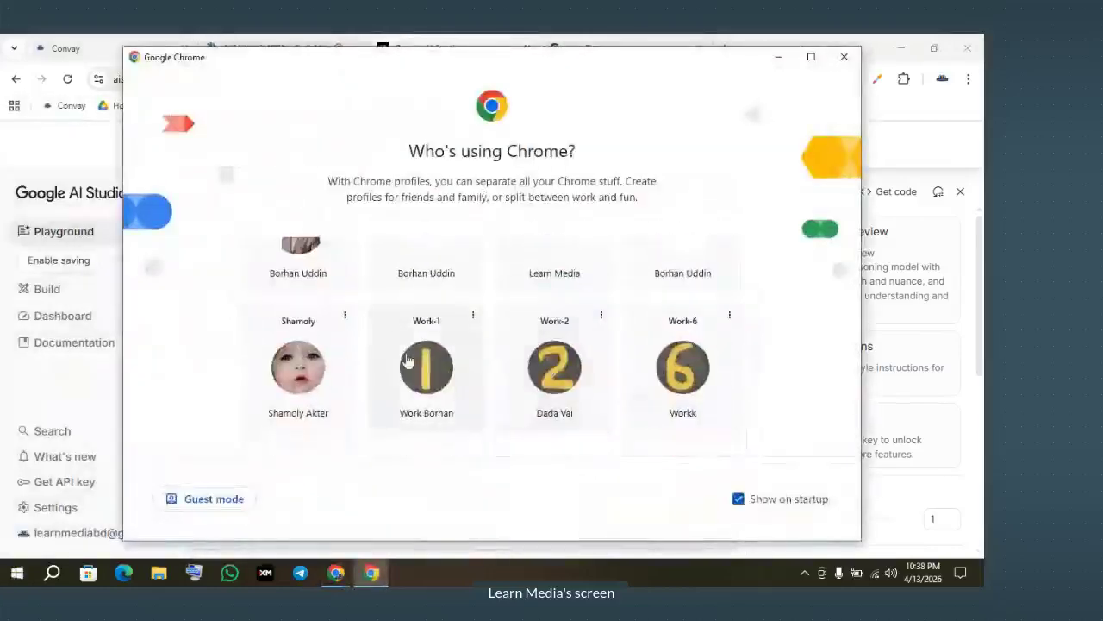
pyautogui.click(409, 358)
pyautogui.click(942, 169)
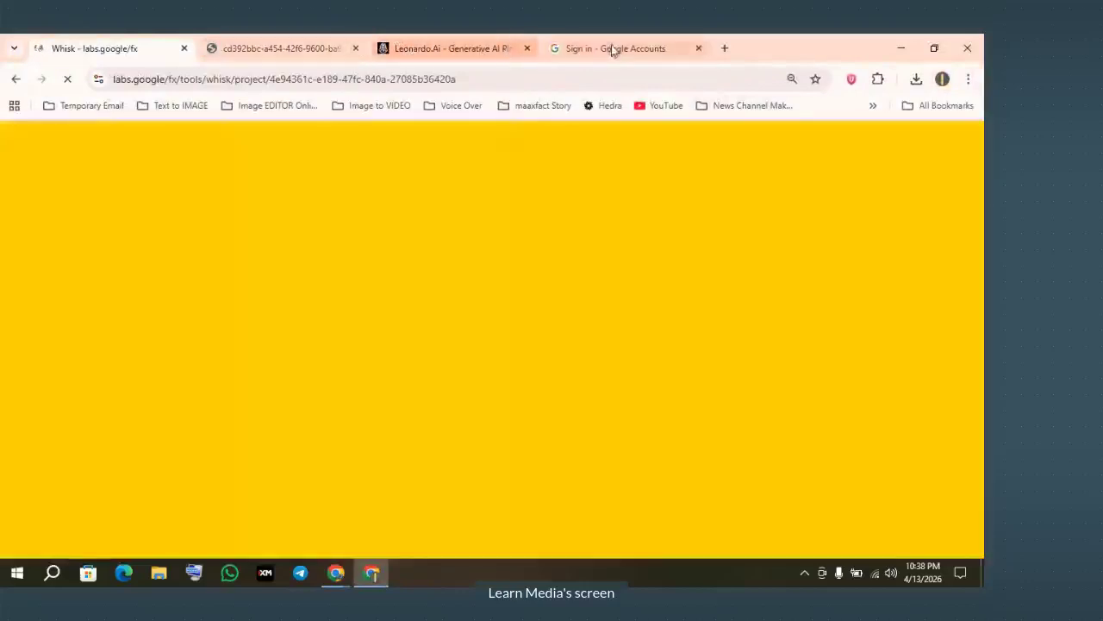
# Close the browser tab with the inaccessible blob file and the Leonardo.Ai tab
pyautogui.click(315, 50)
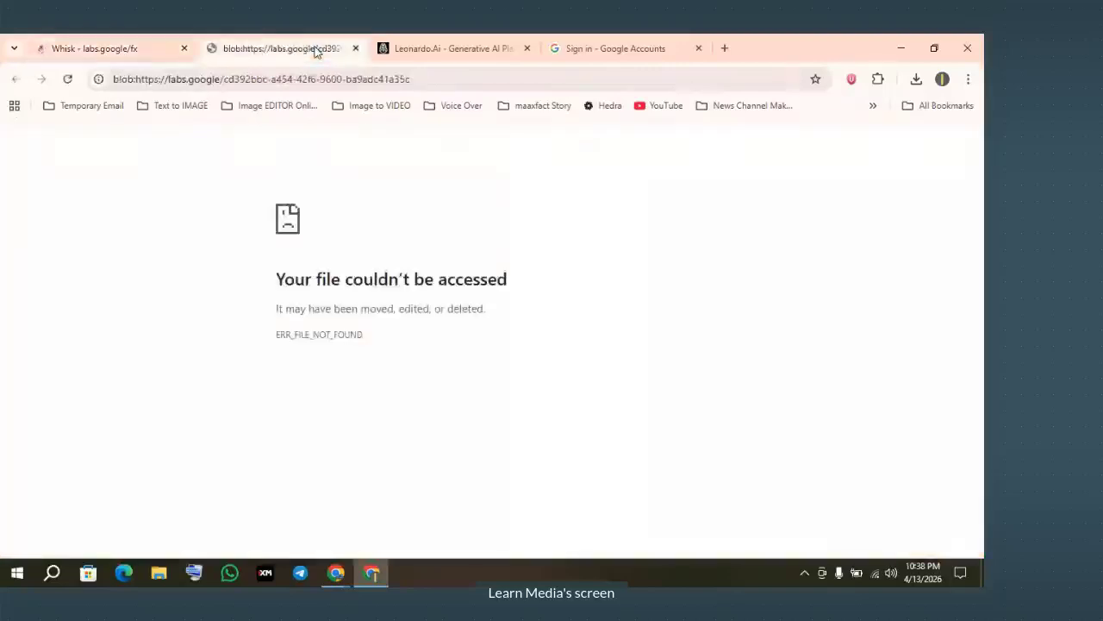
pyautogui.click(448, 50)
pyautogui.click(346, 50)
pyautogui.click(356, 50)
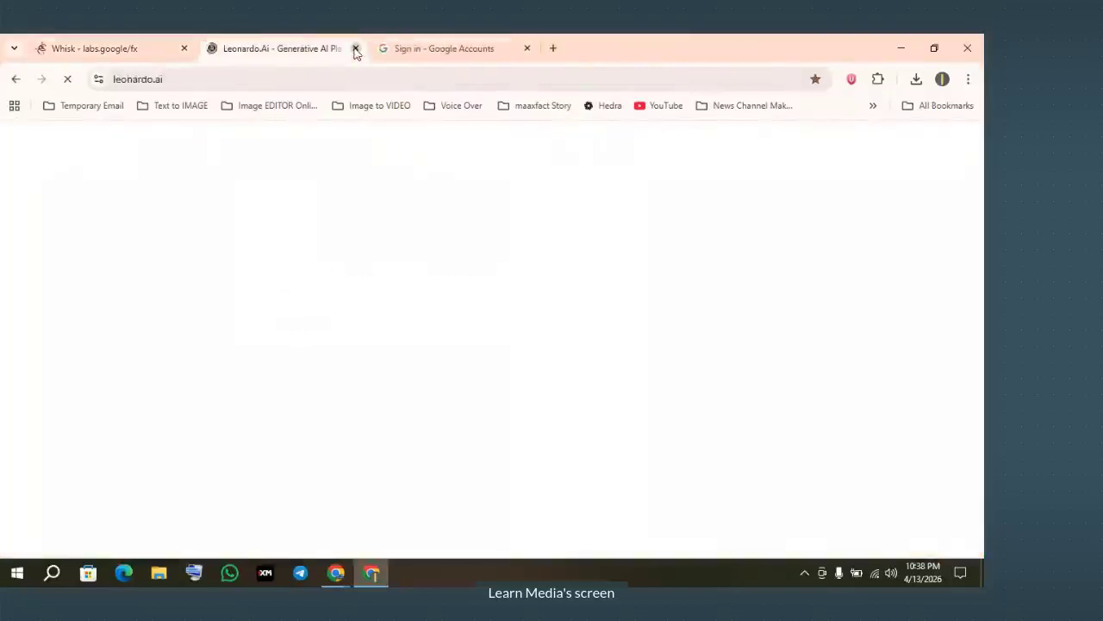
pyautogui.click(356, 50)
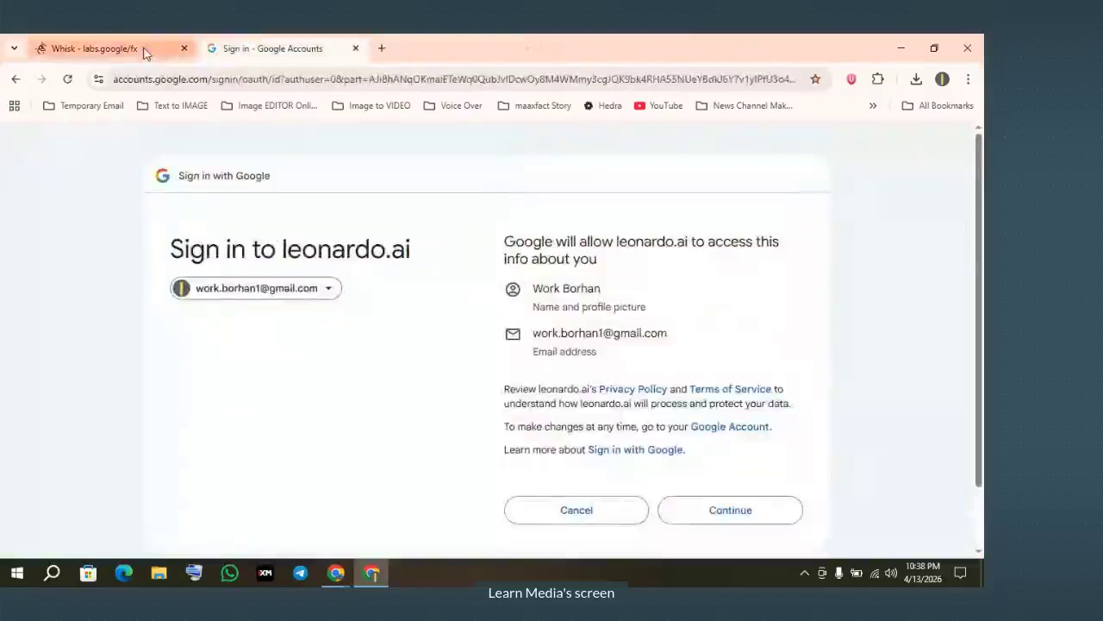
# In Whisk, open the picture of the boy in the green and black t-shirt full size in a separate browser tab
pyautogui.click(143, 49)
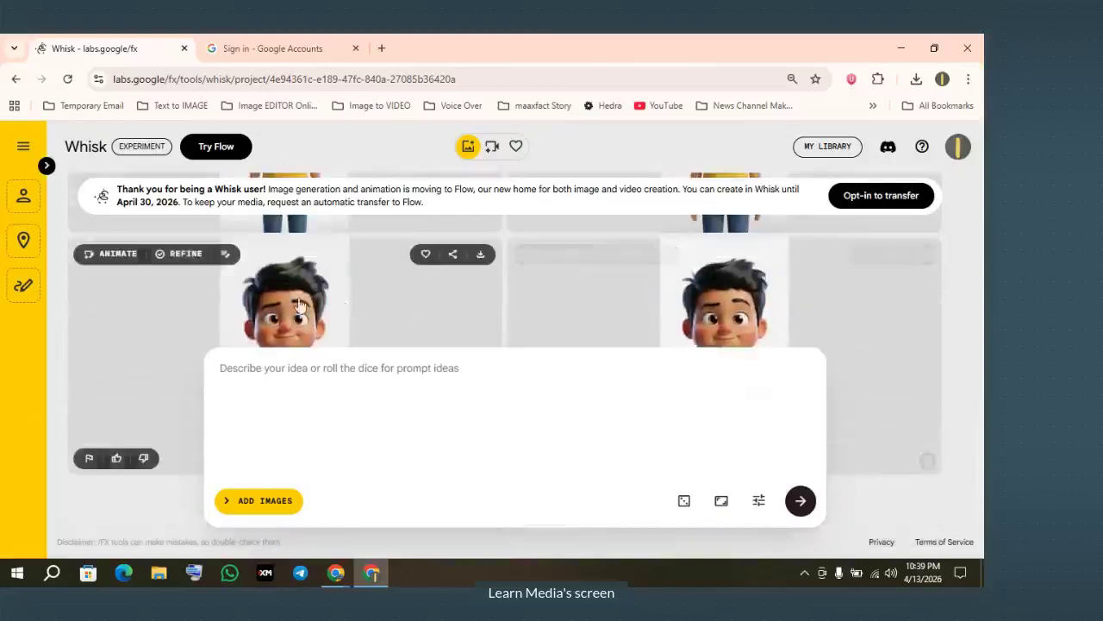
pyautogui.click(732, 294)
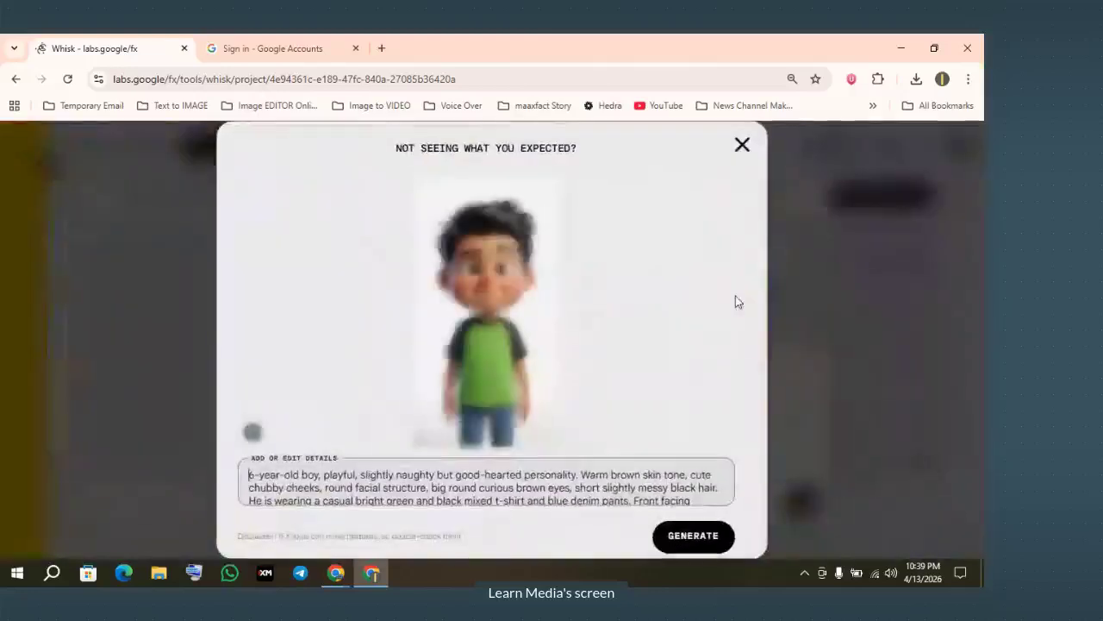
pyautogui.rightClick(488, 268)
pyautogui.click(531, 294)
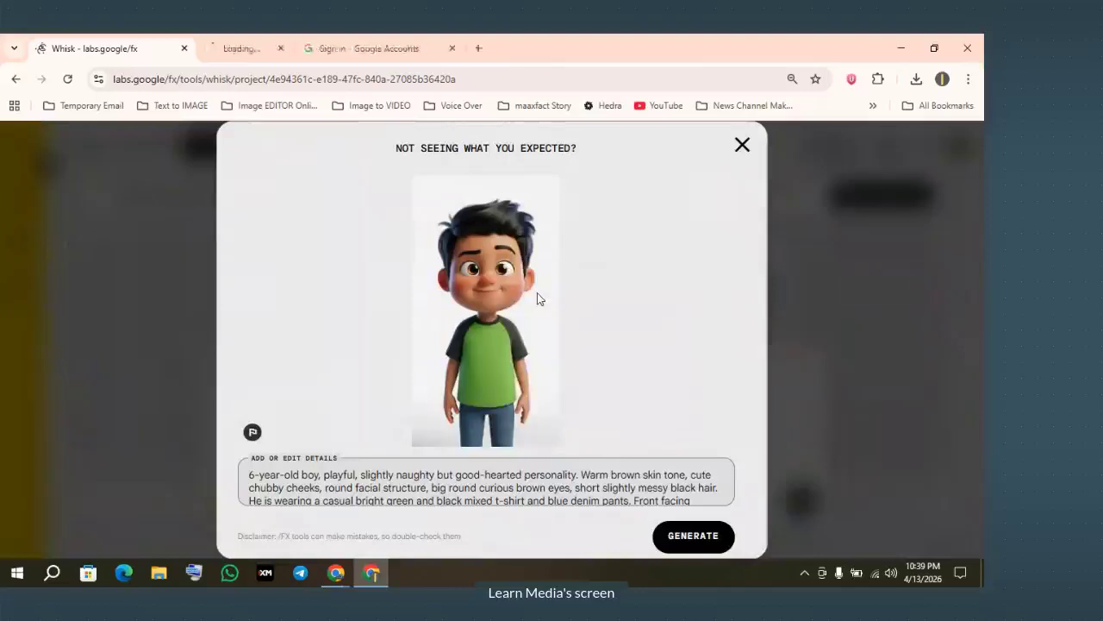
pyautogui.click(284, 48)
# Save the boy's picture as a JPEG image named 4 in the Story Making Islamic folder
pyautogui.rightClick(447, 266)
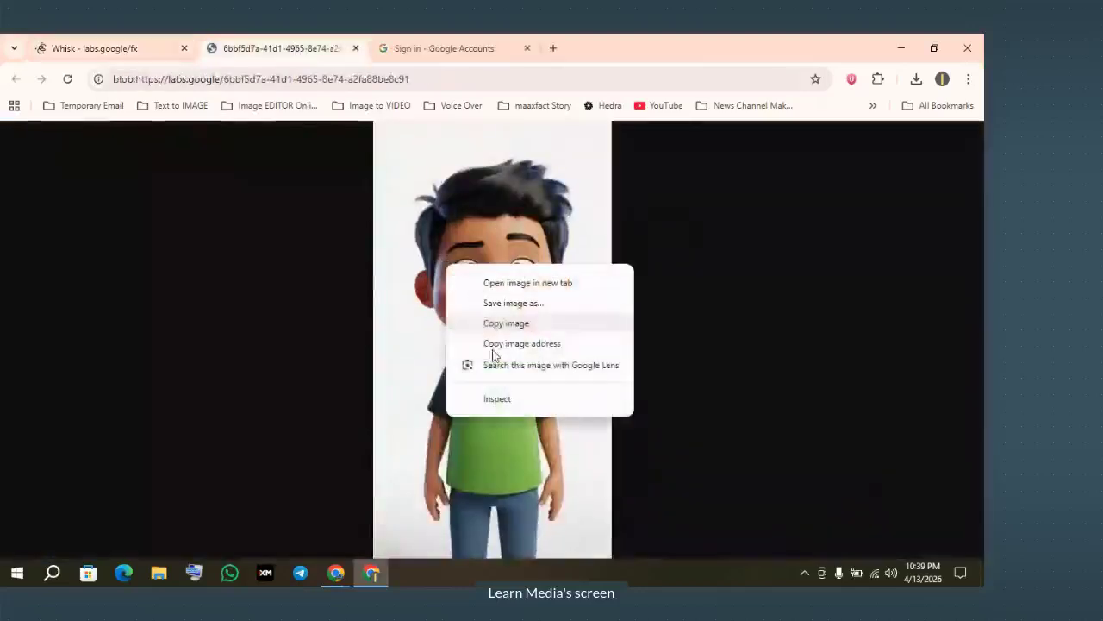
pyautogui.click(515, 304)
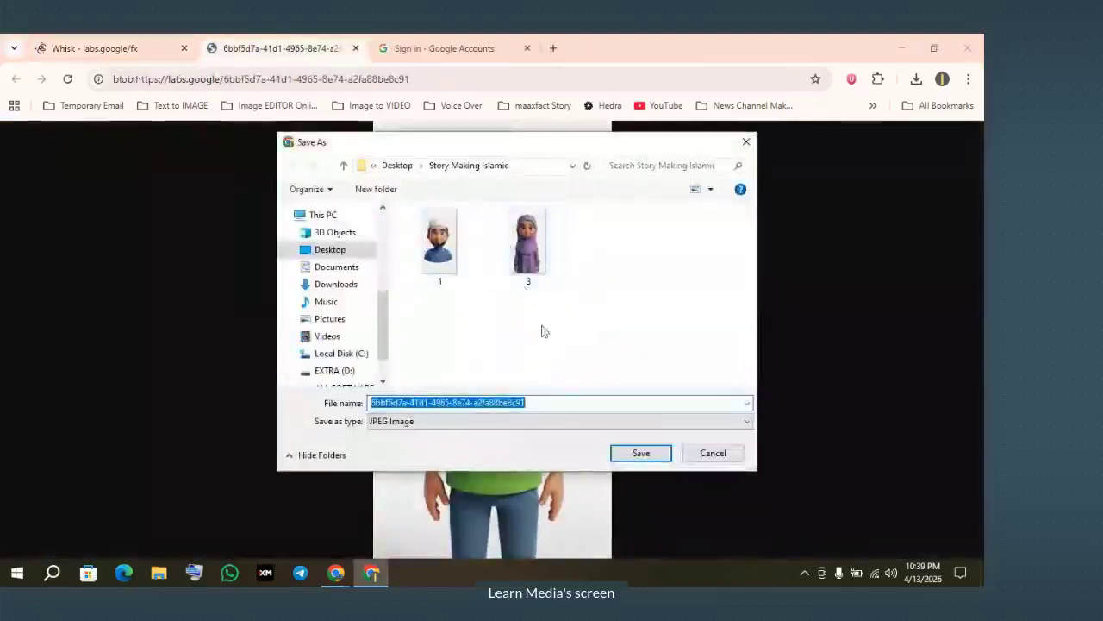
pyautogui.write('2')
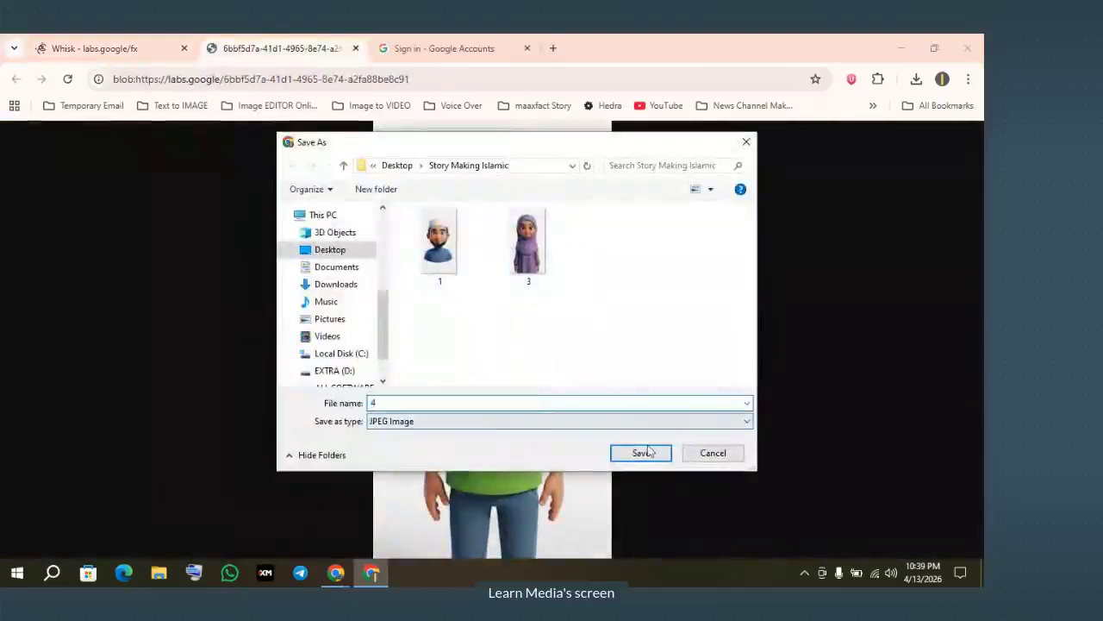
pyautogui.click(640, 453)
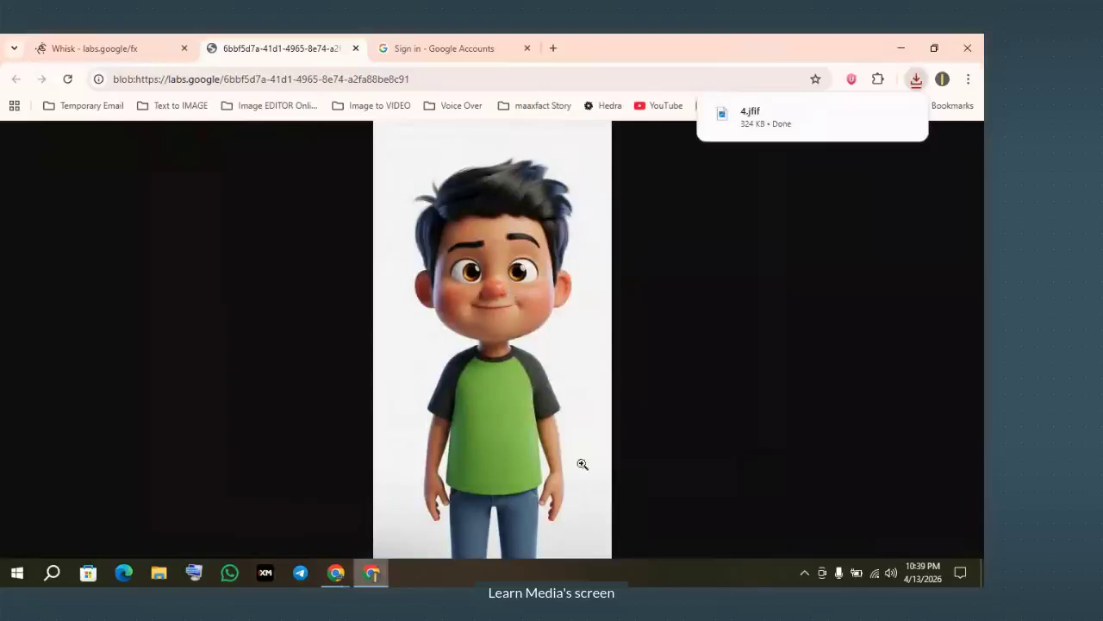
# Search the web for "png to jpg" in a new tab and open the png2jpg.com converter
pyautogui.click(554, 49)
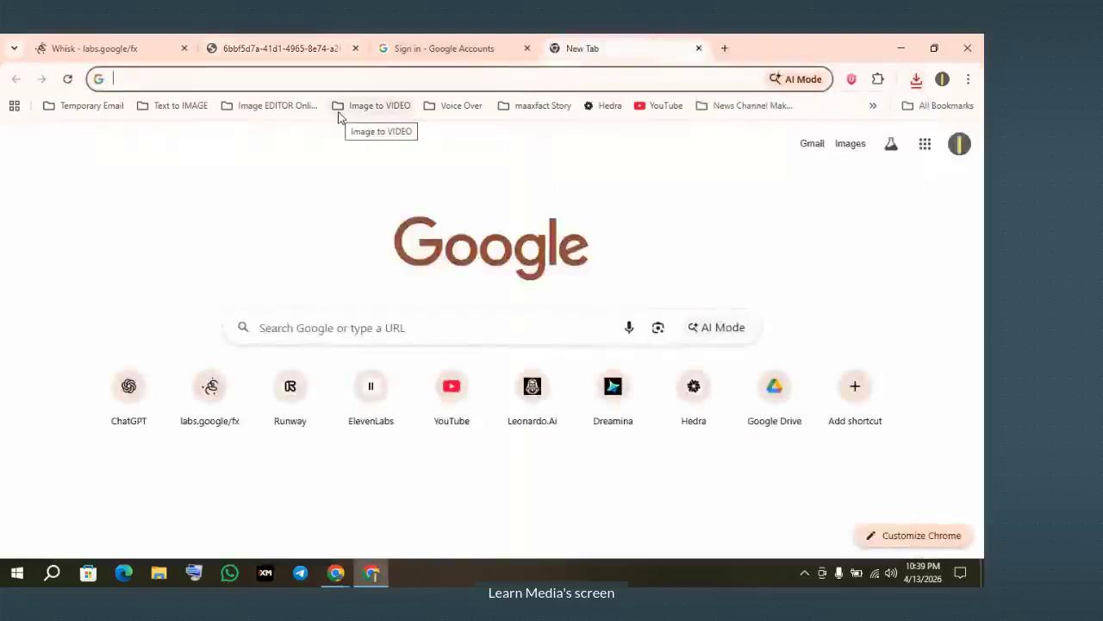
pyautogui.write('png to jpg')
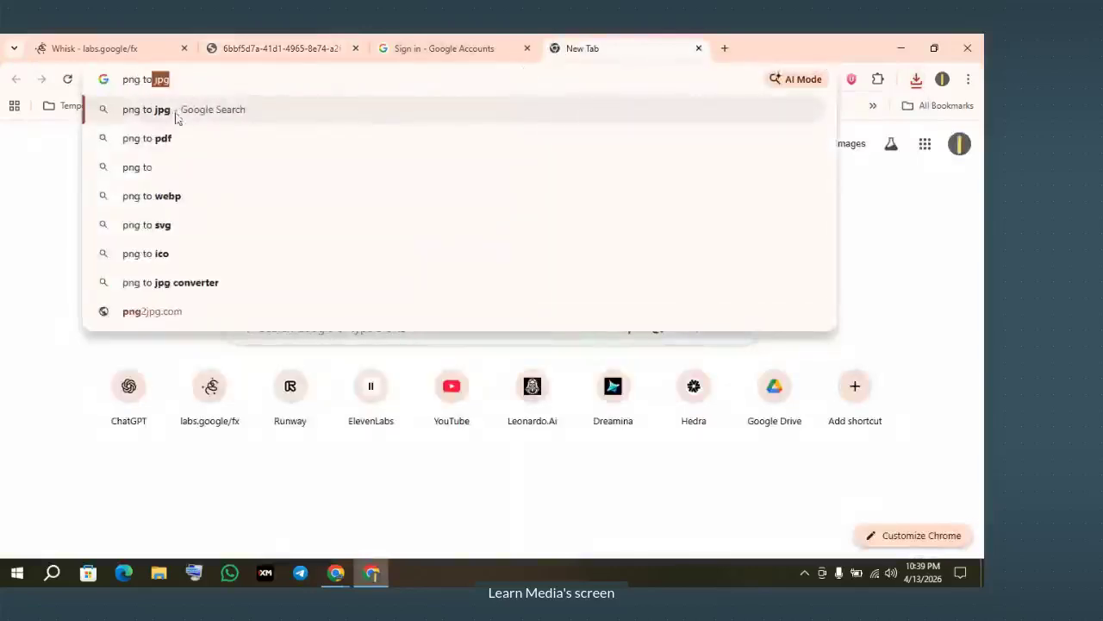
pyautogui.click(175, 119)
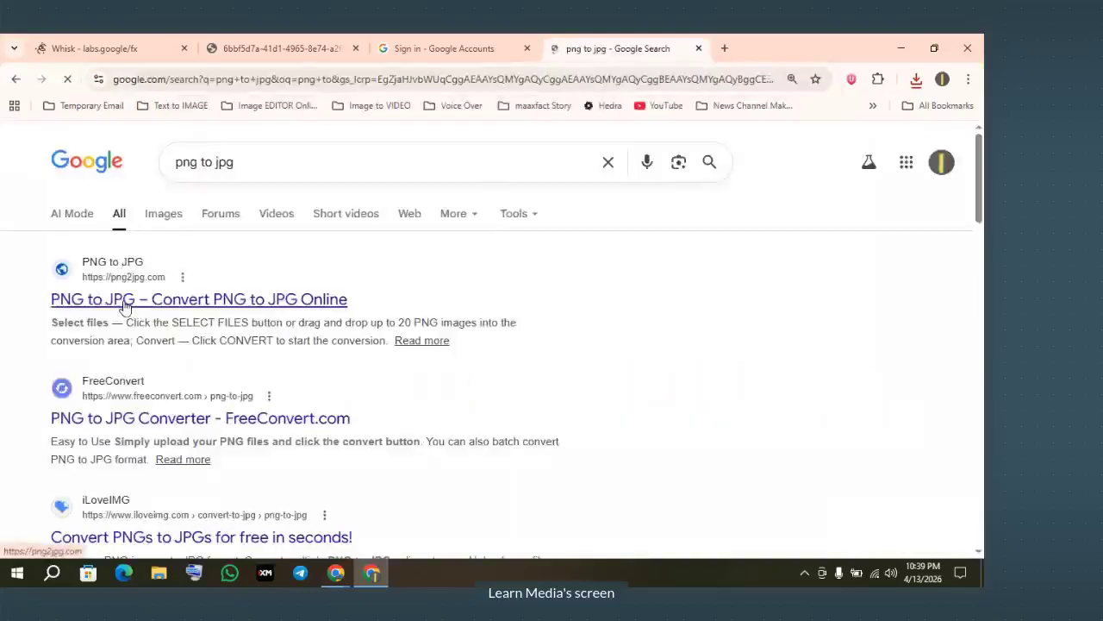
pyautogui.click(125, 301)
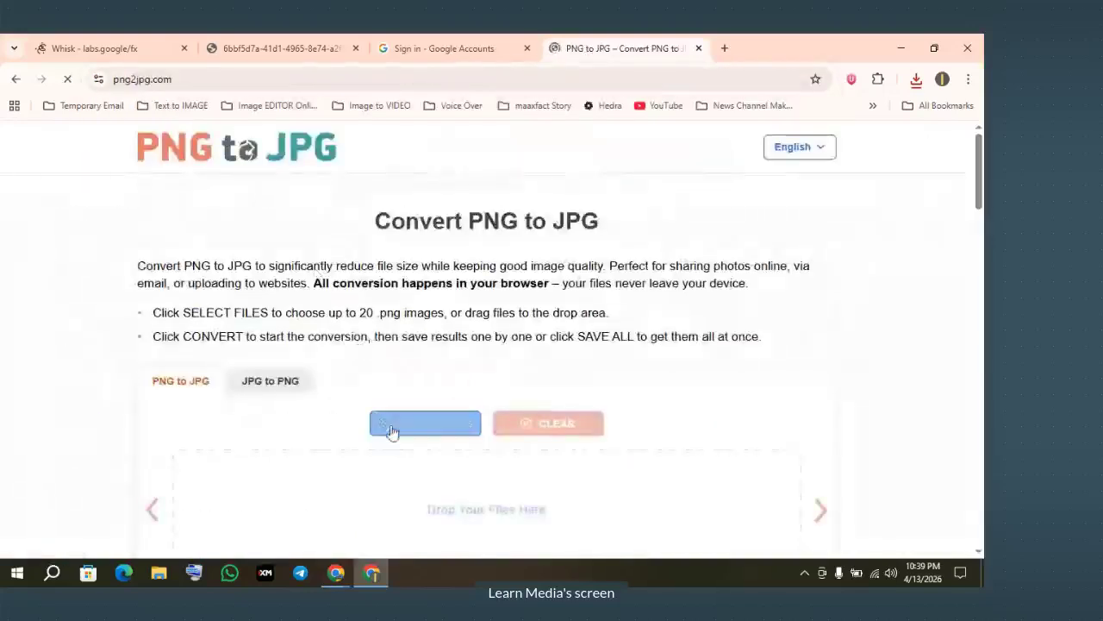
# Load the PNG image 2 from the desktop folder Story Making Islamic into the PNG to JPG converter
pyautogui.scroll(-3, 327, 350)
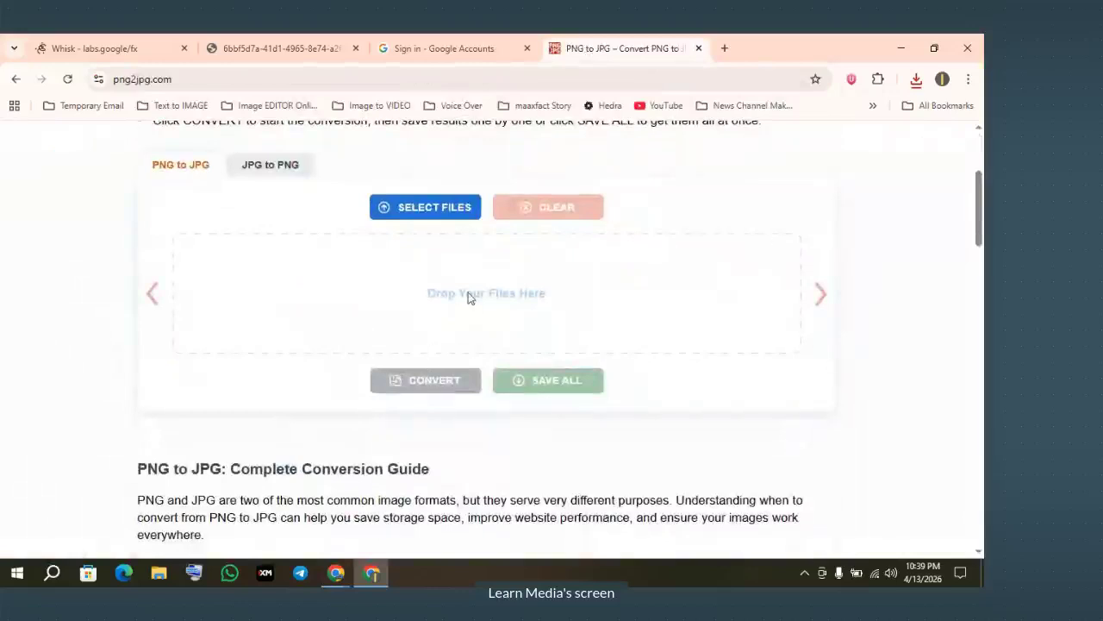
pyautogui.click(409, 209)
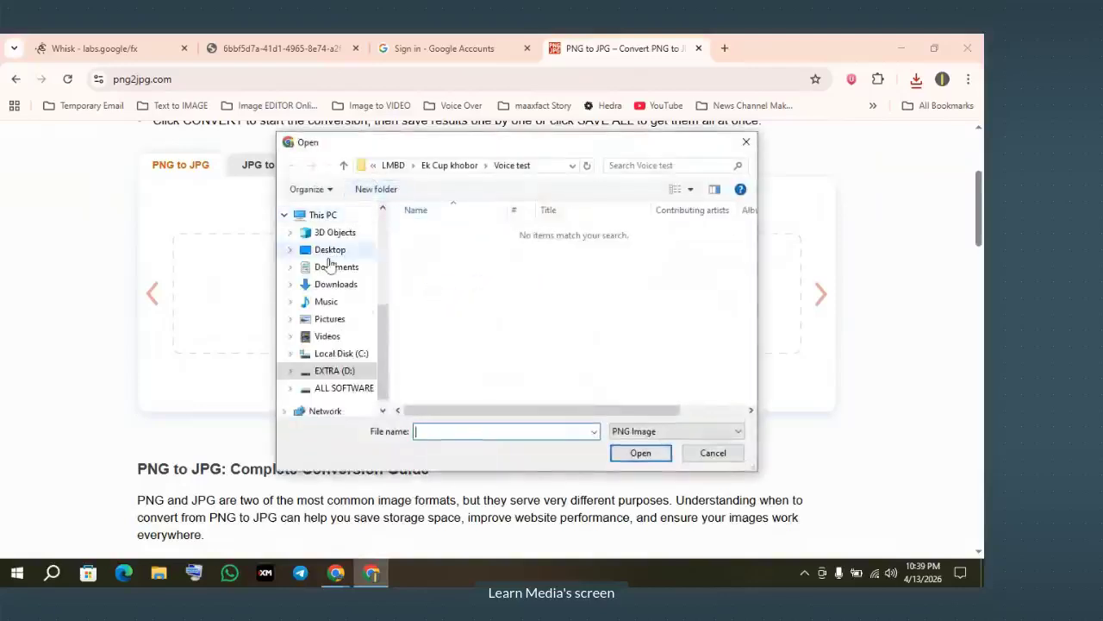
pyautogui.click(331, 250)
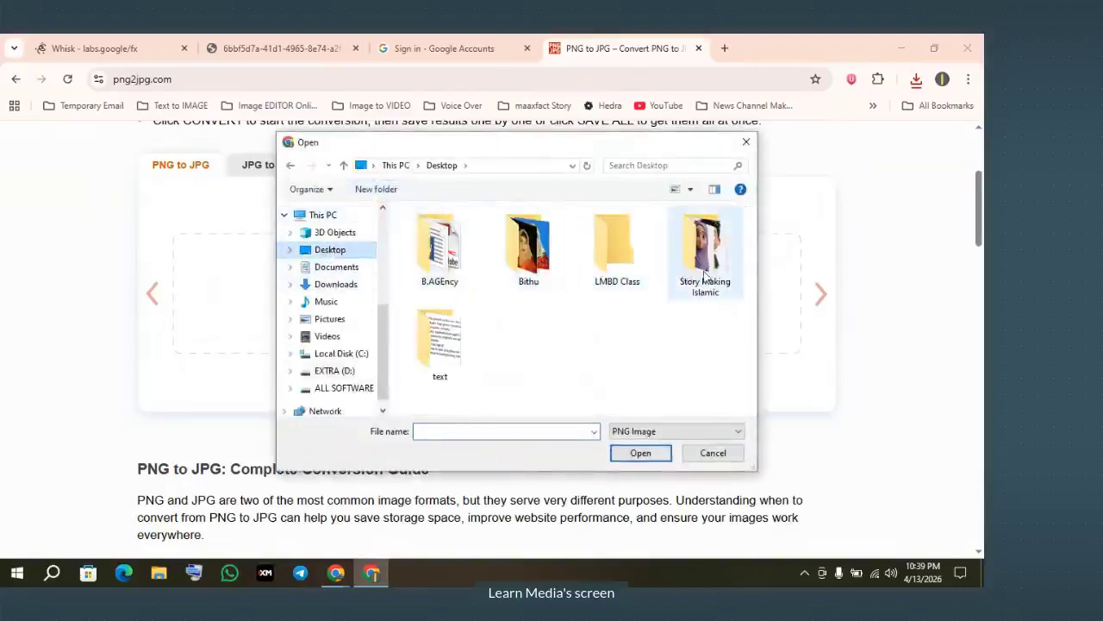
pyautogui.doubleClick(718, 281)
pyautogui.click(457, 285)
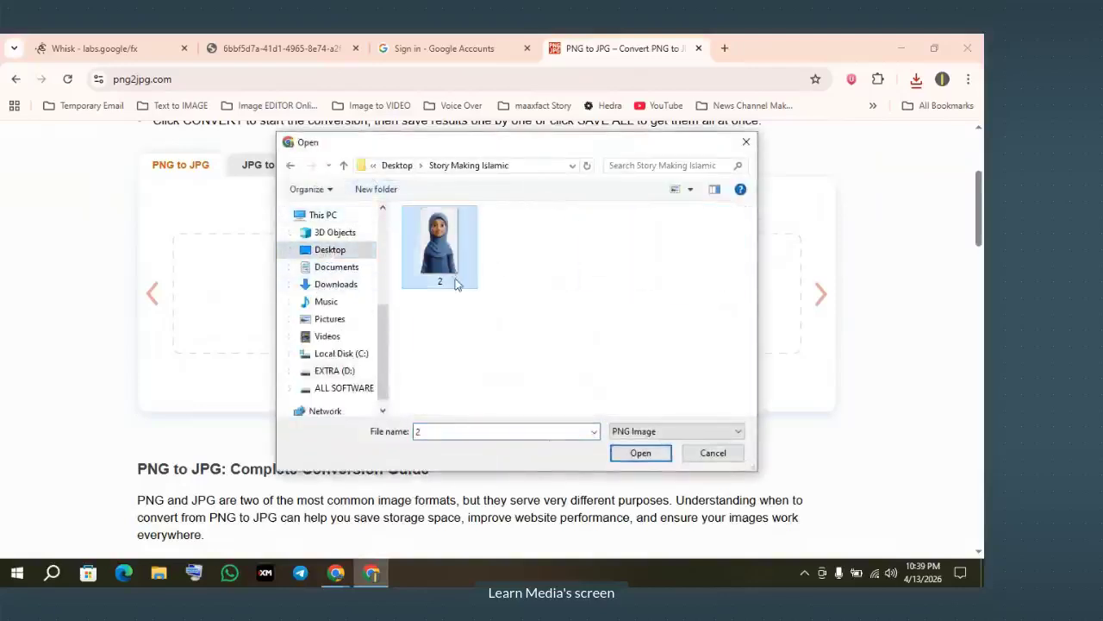
pyautogui.click(640, 454)
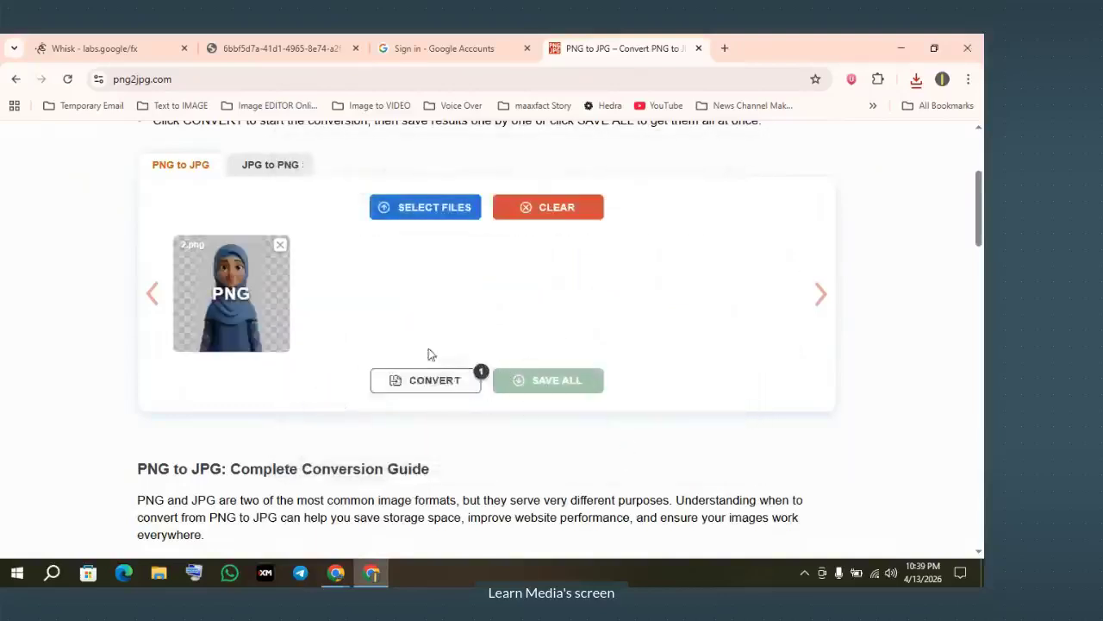
# Convert 2.png to JPG and save the result as 2 in the Story Making Islamic folder
pyautogui.click(407, 382)
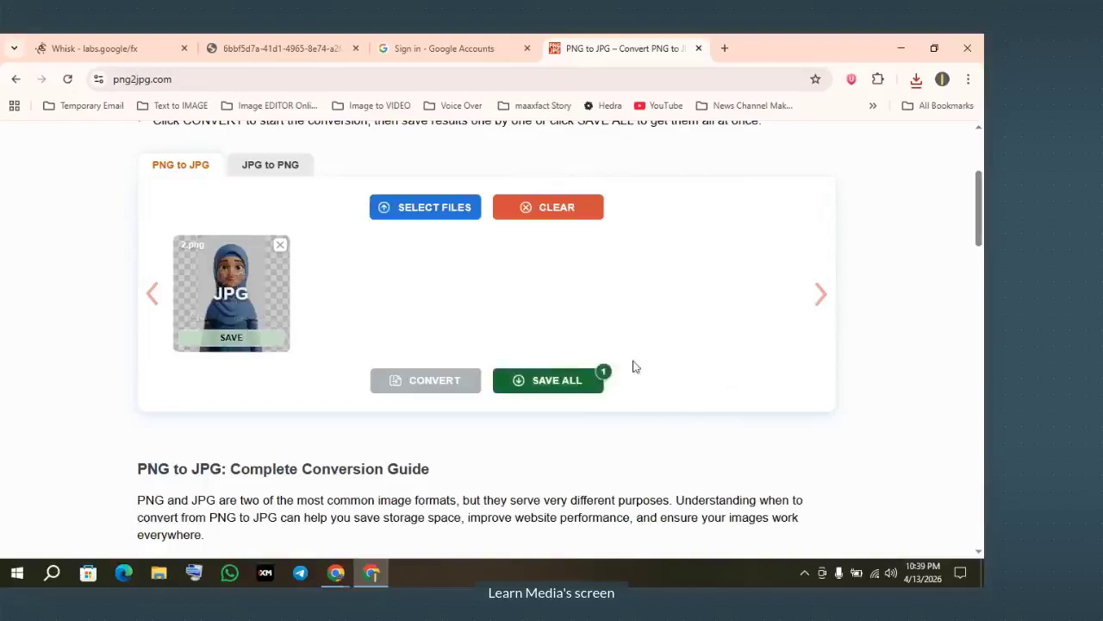
pyautogui.scroll(-1, 574, 334)
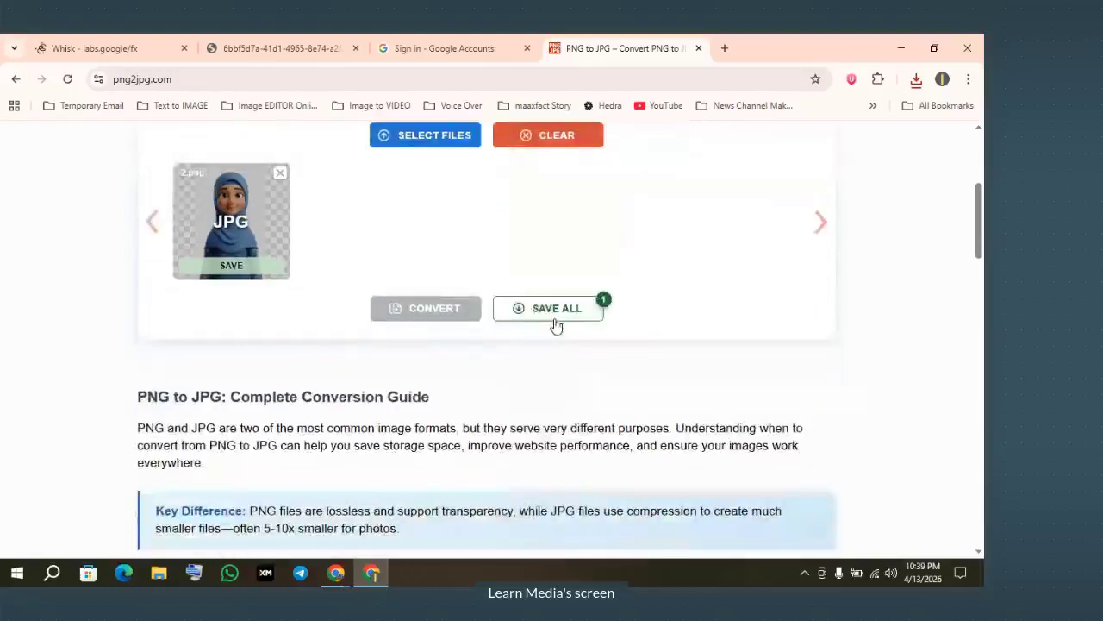
pyautogui.click(555, 321)
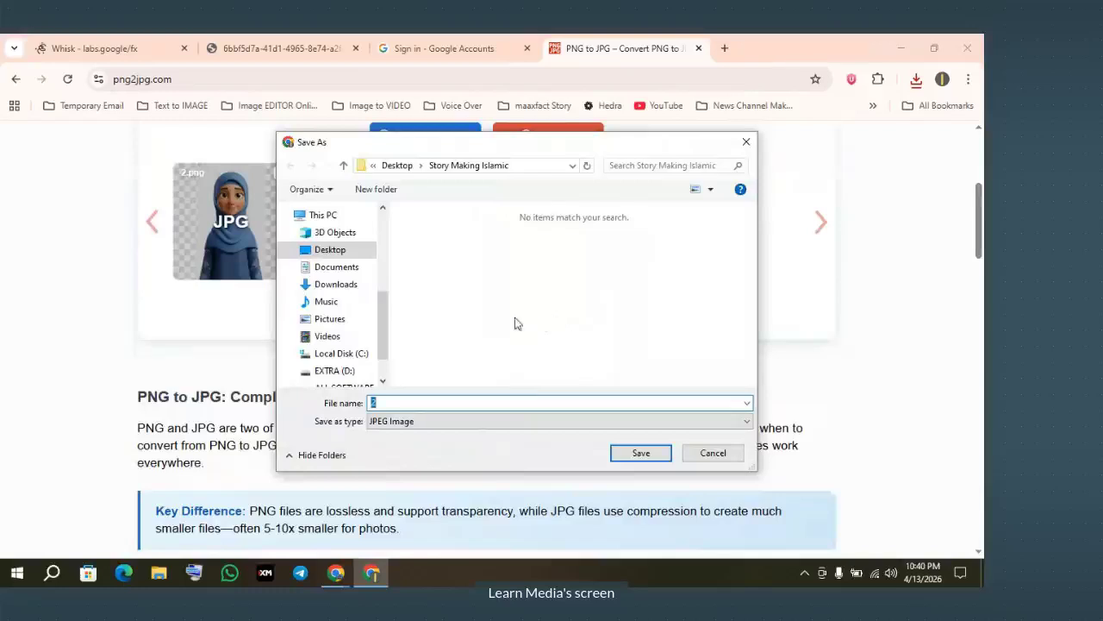
pyautogui.click(640, 453)
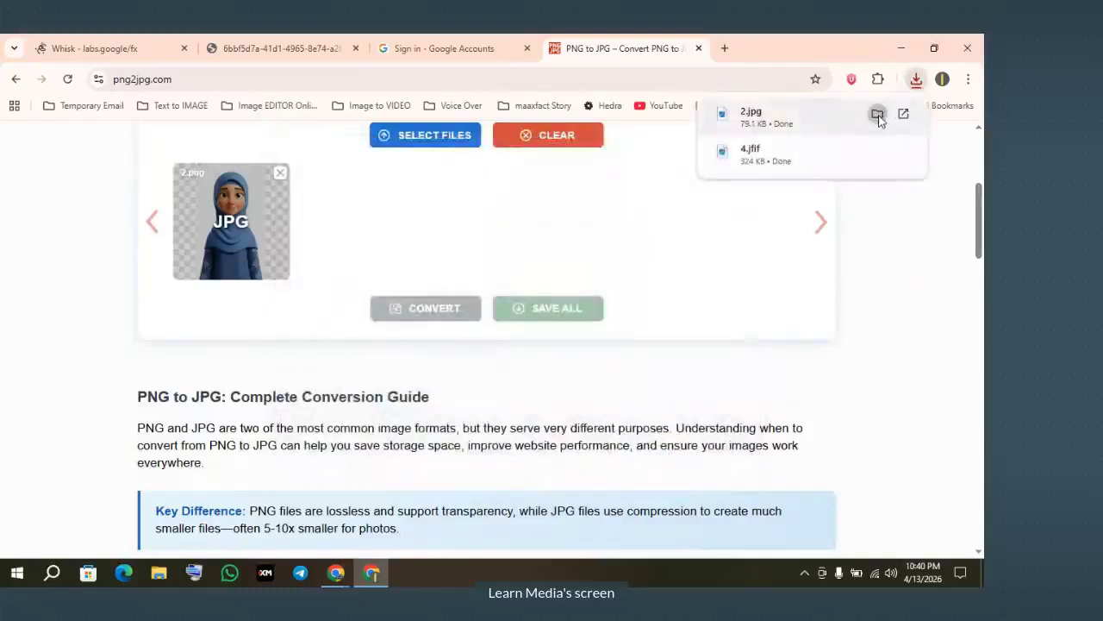
# Show the converted file in its folder, delete the original PNG version of image 2, and close the folder window
pyautogui.click(878, 115)
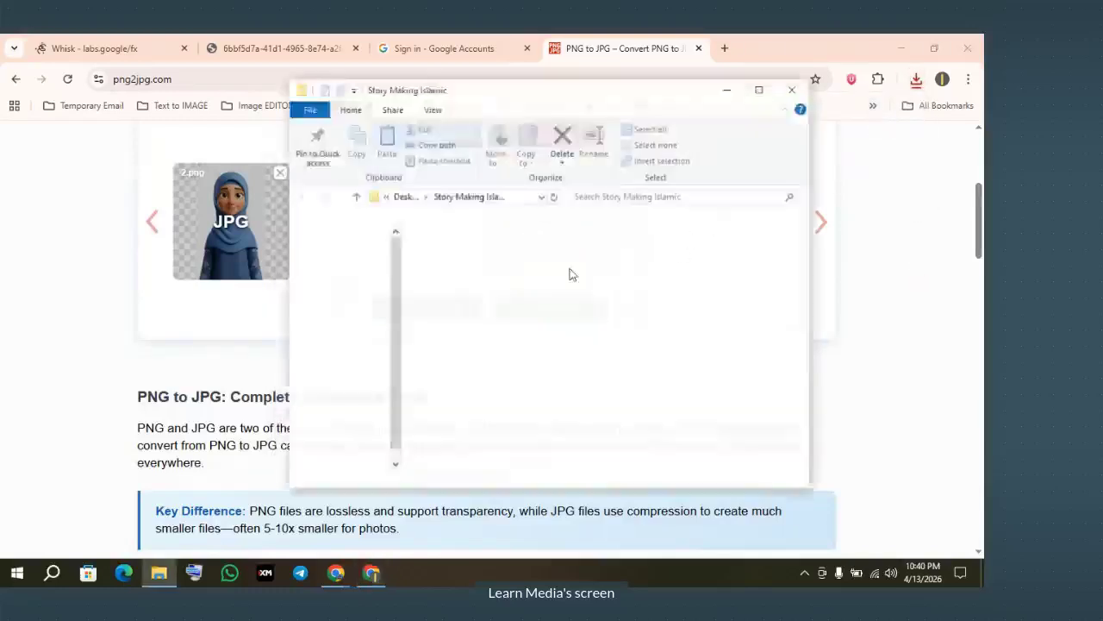
pyautogui.click(319, 248)
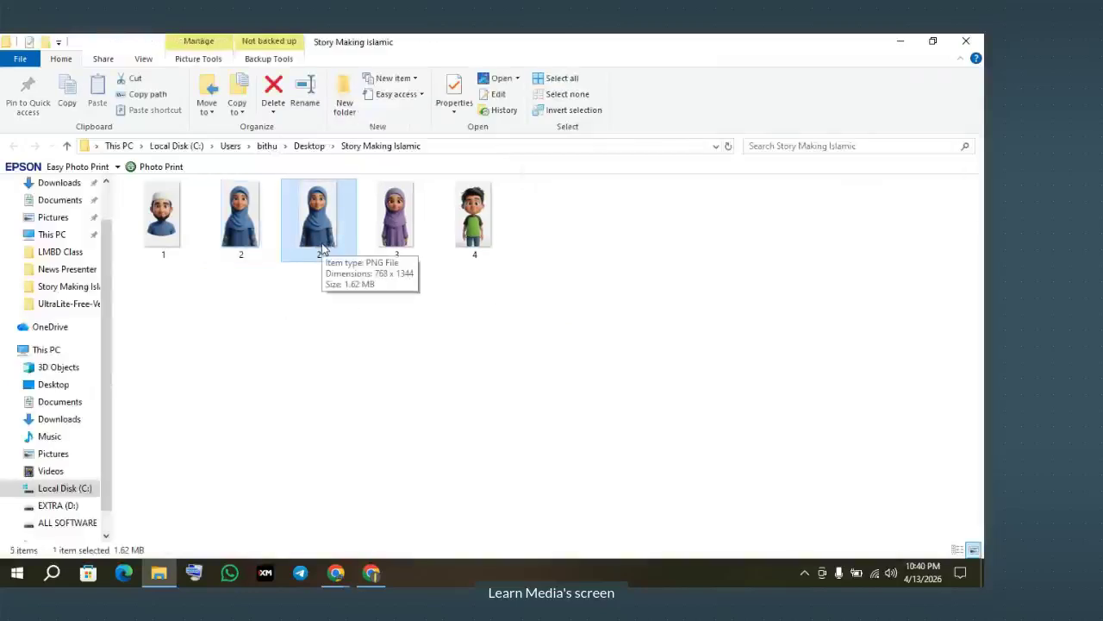
pyautogui.press('Delete')
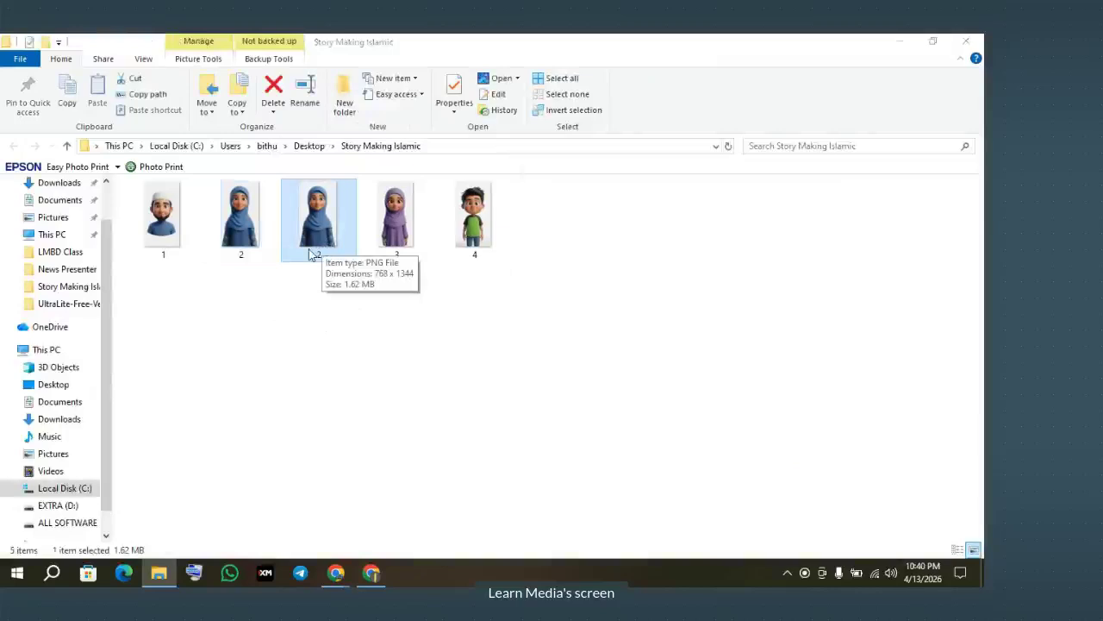
pyautogui.click(238, 249)
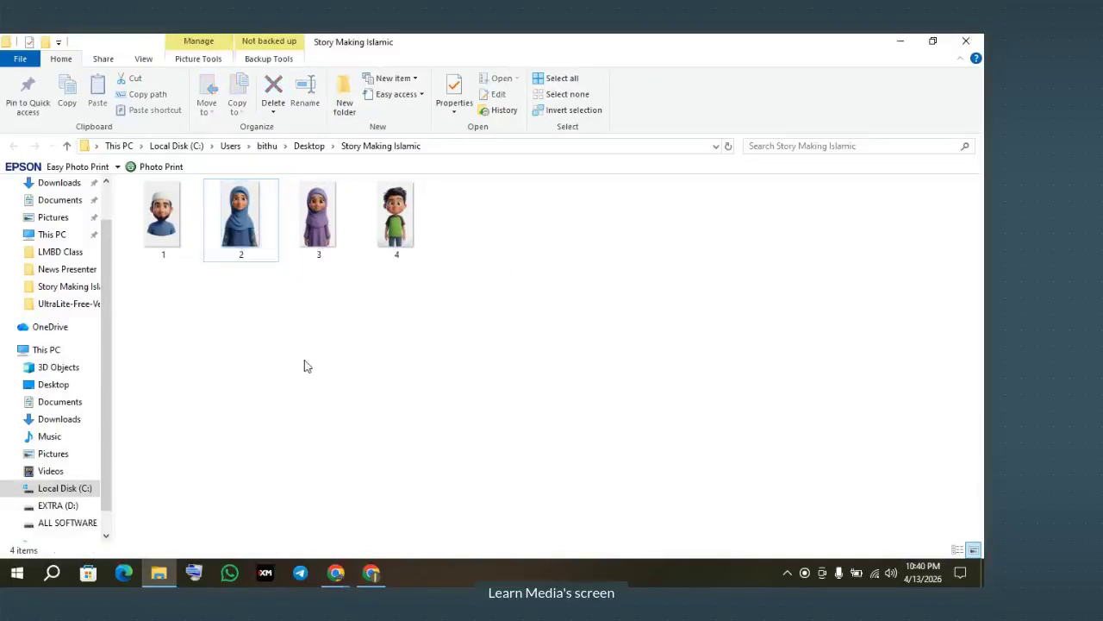
pyautogui.click(966, 40)
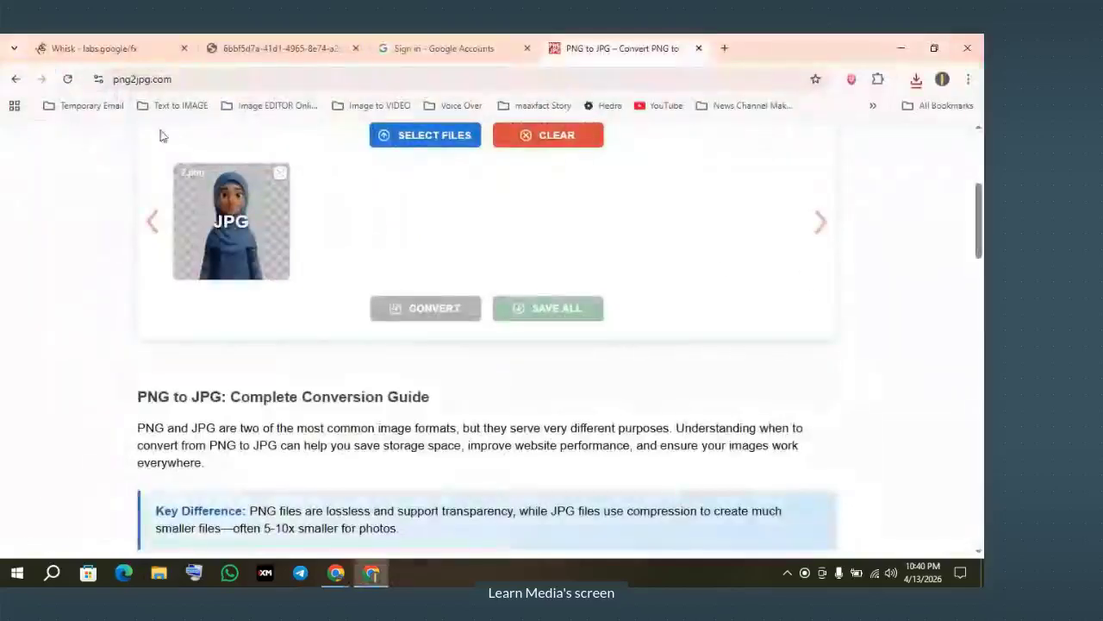
# Close the boy image's edit dialog in Whisk and switch to the Chrome window with Google AI Studio
pyautogui.click(97, 49)
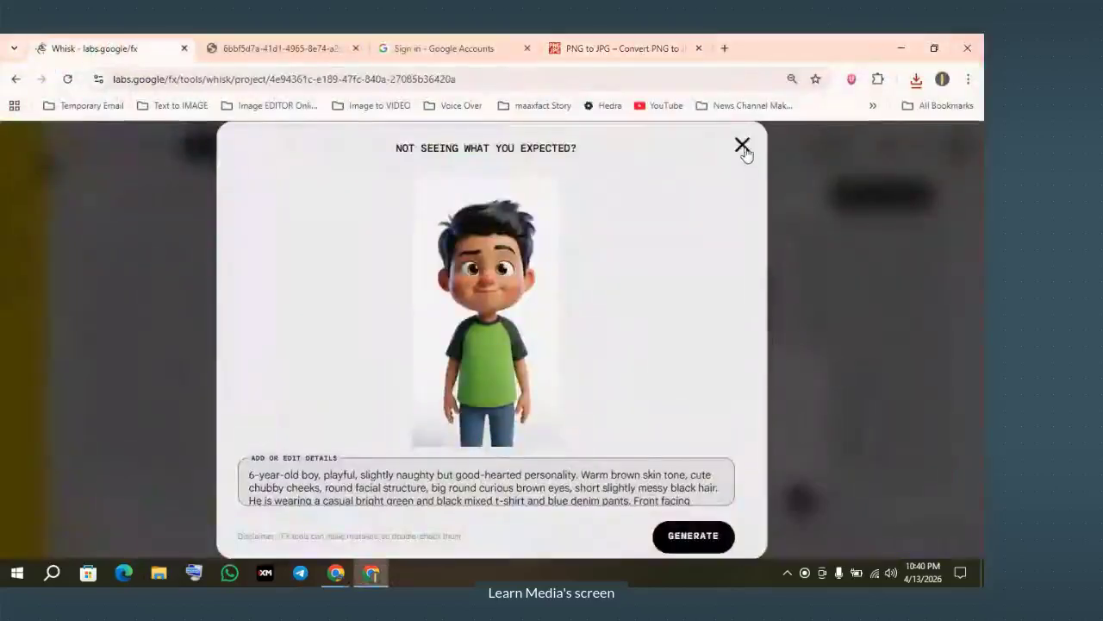
pyautogui.click(742, 146)
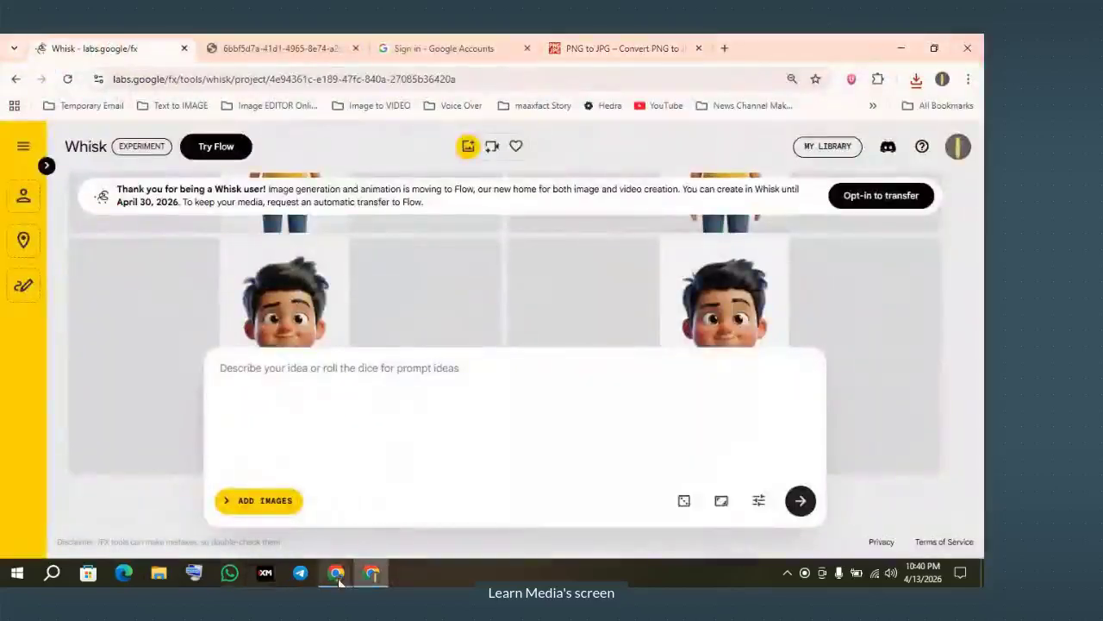
pyautogui.moveTo(338, 582)
pyautogui.click(284, 483)
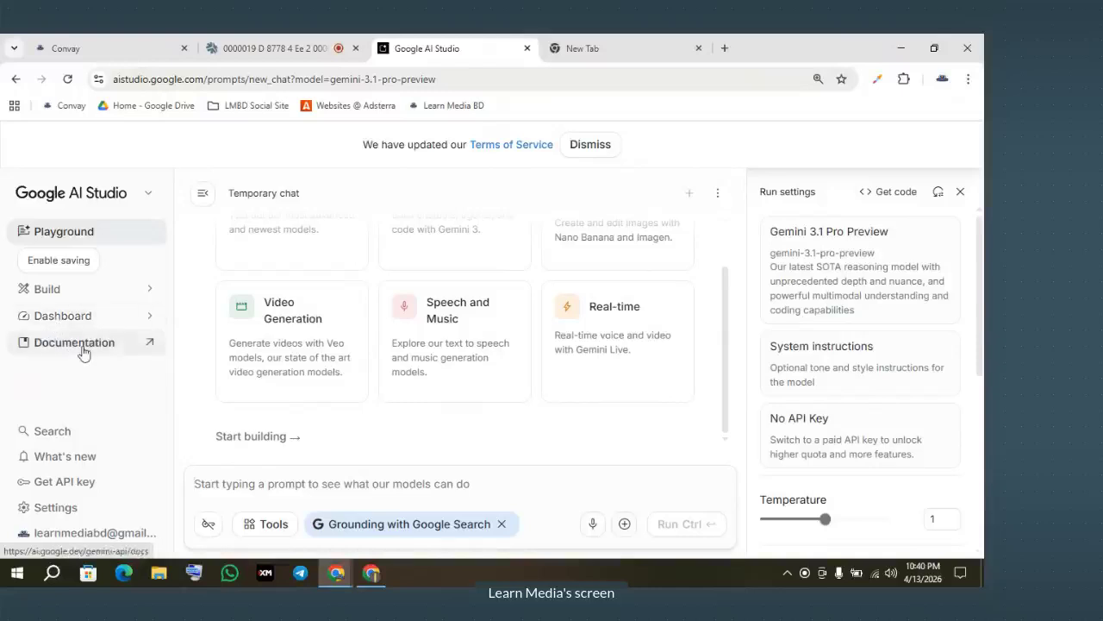
# Dismiss the Terms of Service notice in Google AI Studio and collapse the navigation sidebar
pyautogui.click(274, 524)
pyautogui.click(591, 144)
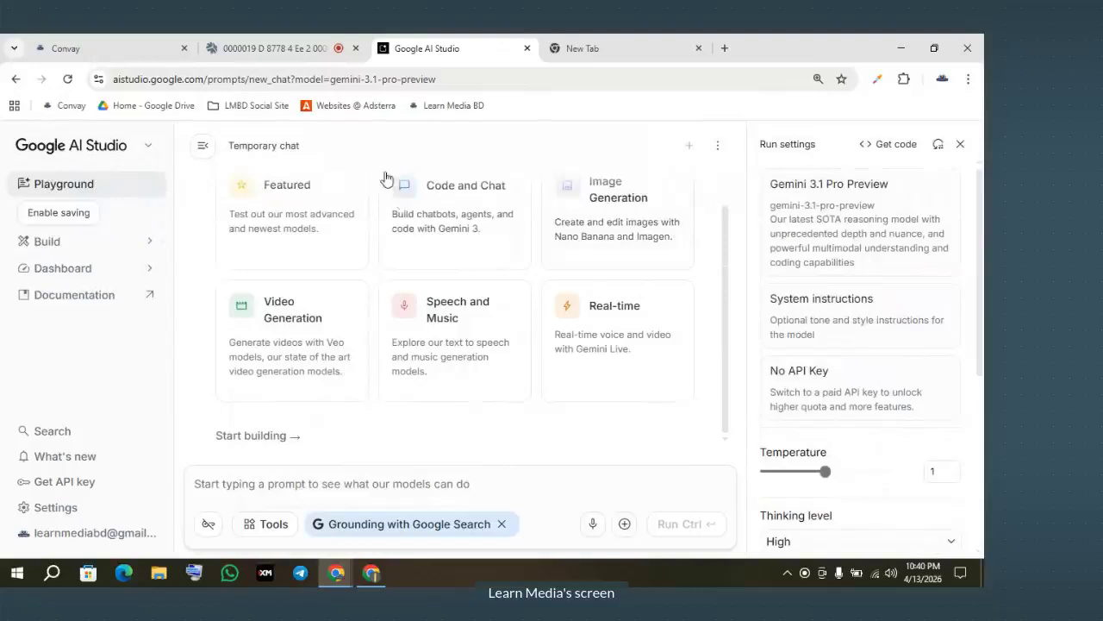
pyautogui.click(207, 144)
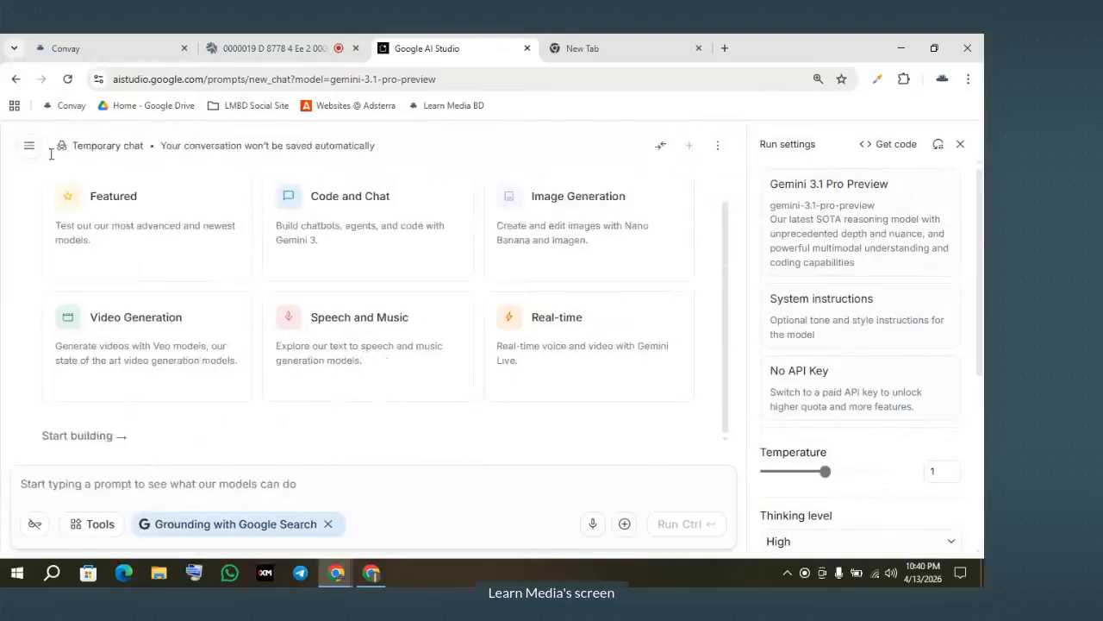
# Expand the AI Studio navigation sidebar and open the Cartoon make korar prompt PDF from the LMBD Class folder on drive E
pyautogui.click(30, 149)
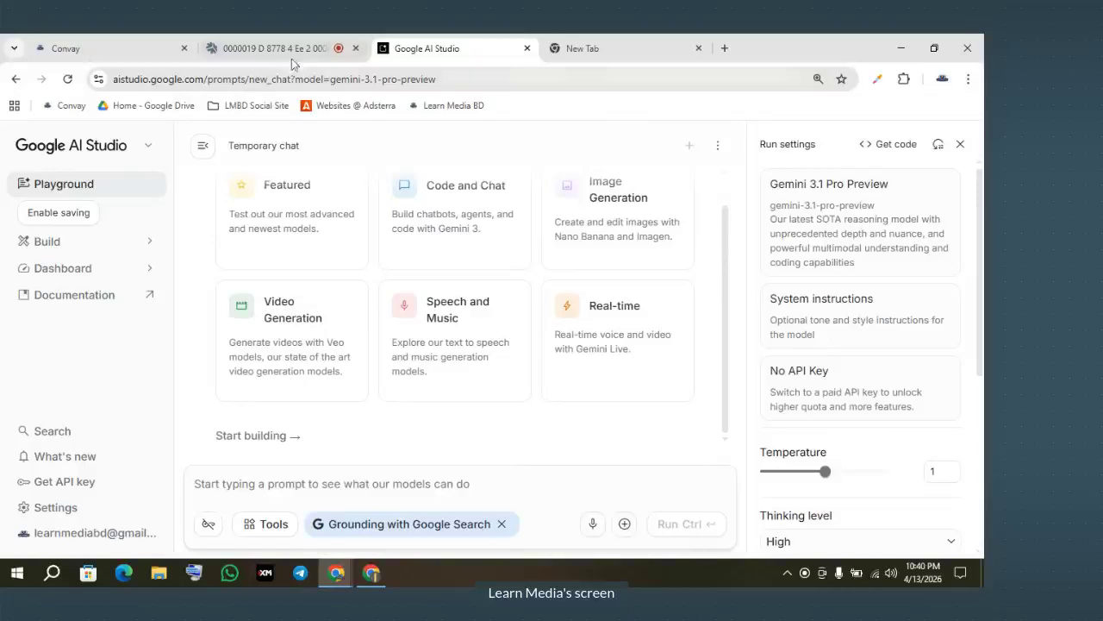
pyautogui.click(18, 573)
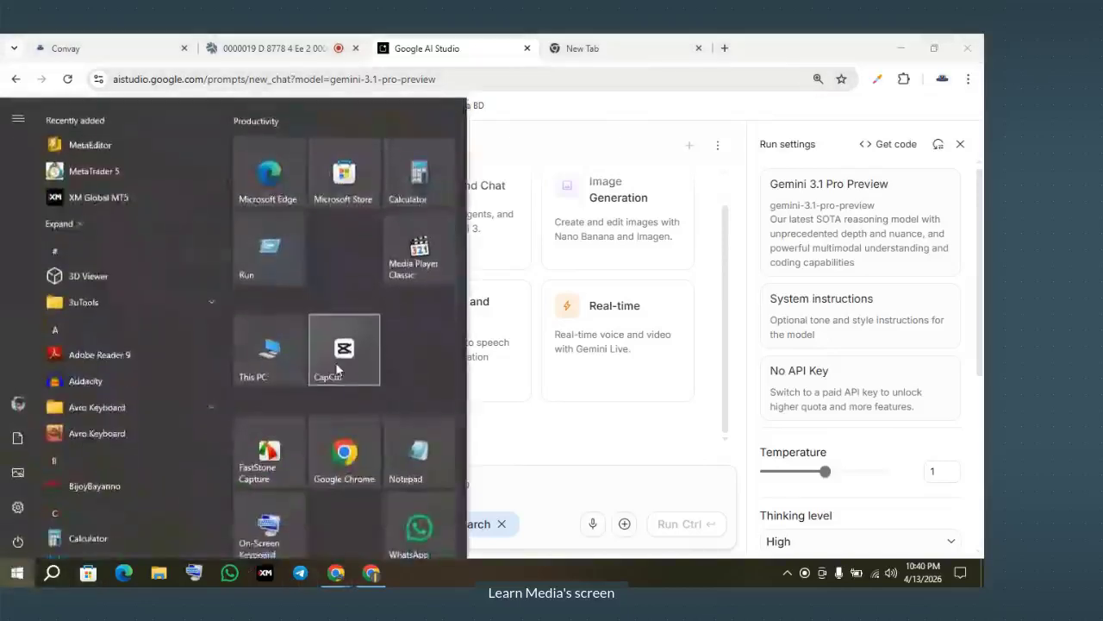
pyautogui.click(271, 372)
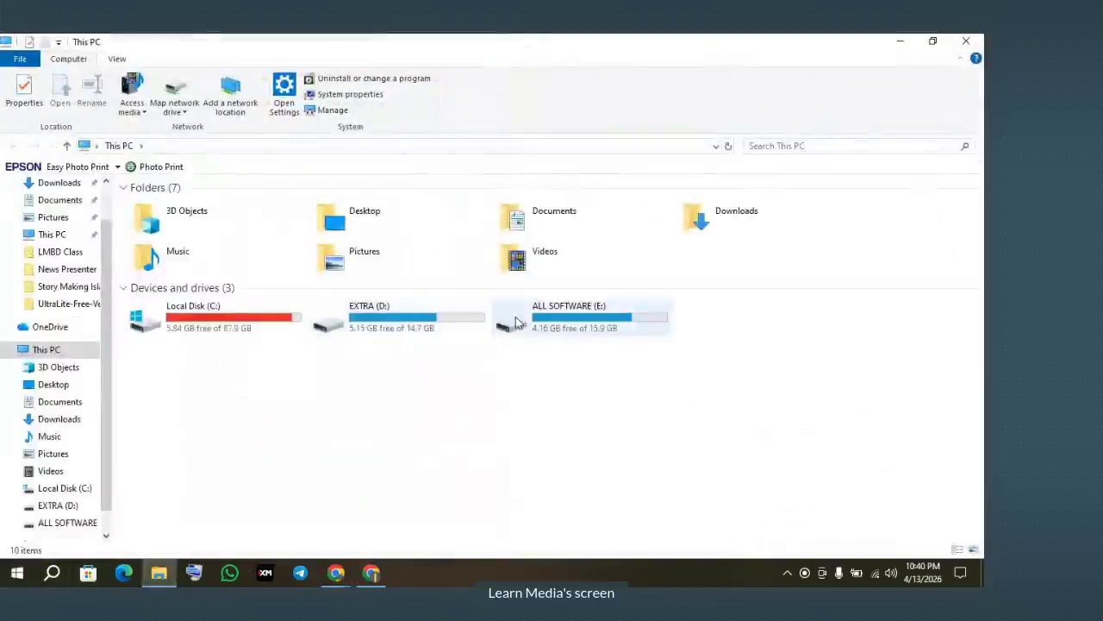
pyautogui.doubleClick(399, 329)
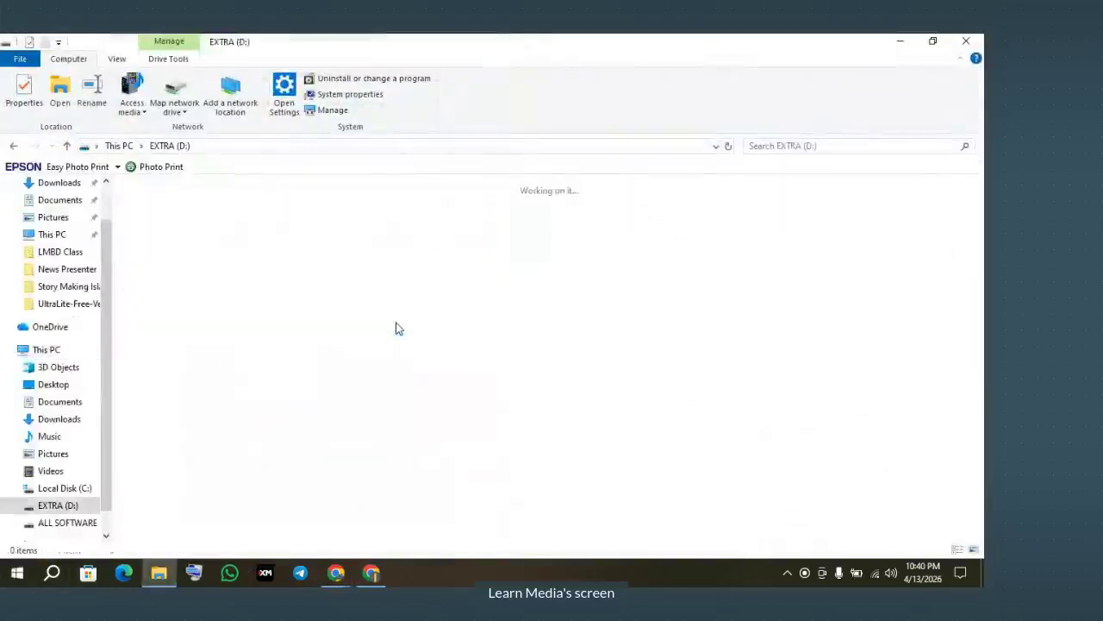
pyautogui.click(14, 146)
pyautogui.doubleClick(556, 323)
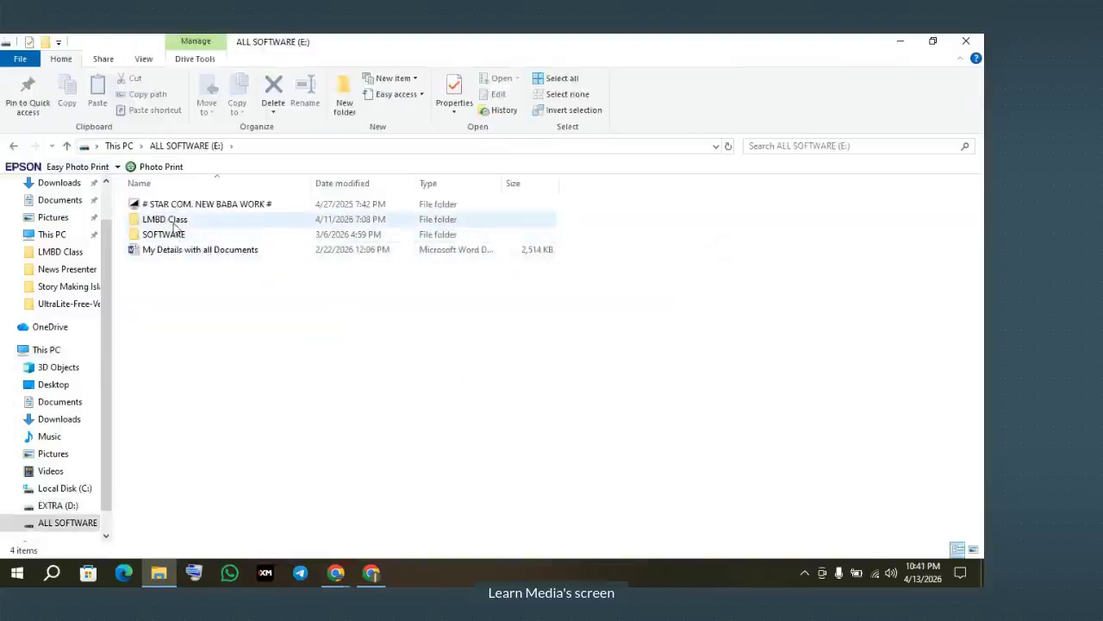
pyautogui.doubleClick(175, 221)
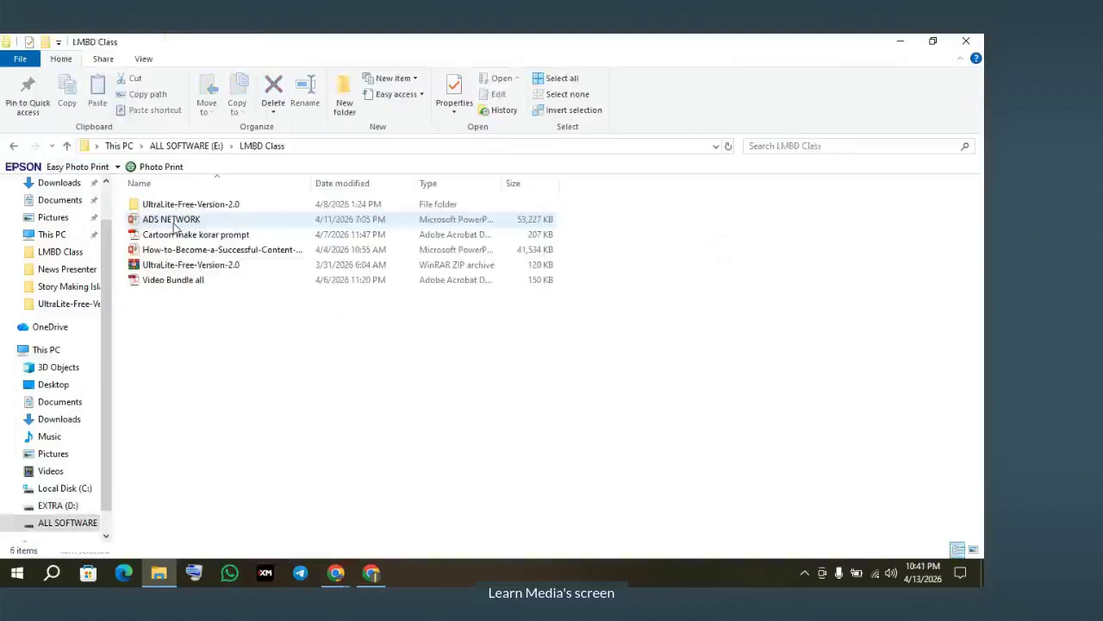
pyautogui.click(191, 236)
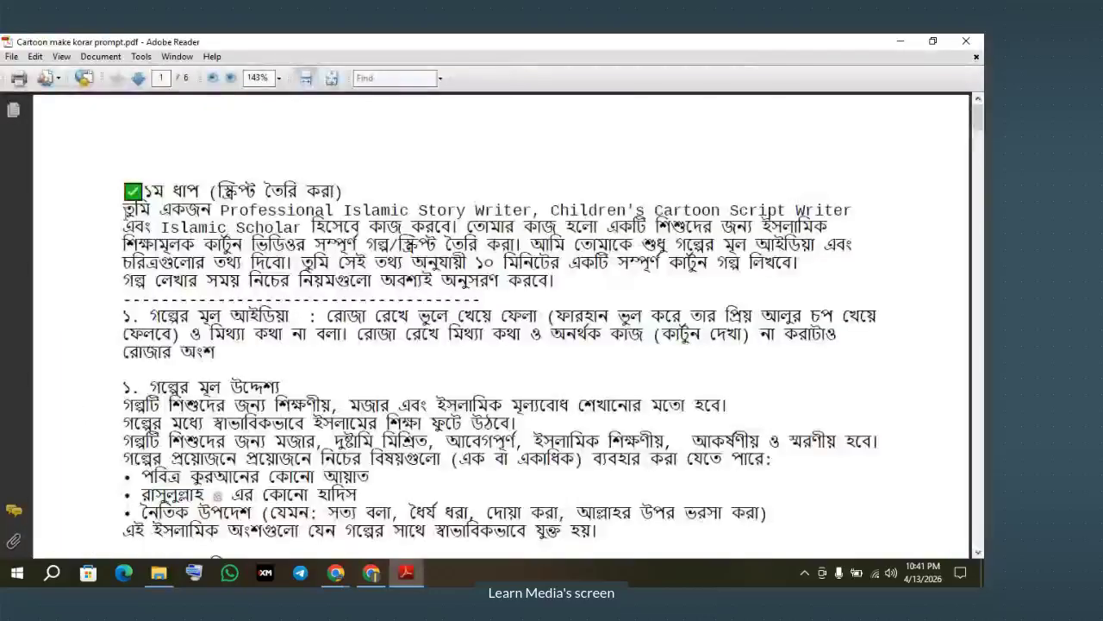
# Copy the complete step 1 script-writing prompt from the PDF and submit it as a prompt in Google AI Studio
pyautogui.moveTo(123, 207); pyautogui.dragTo(500, 413)
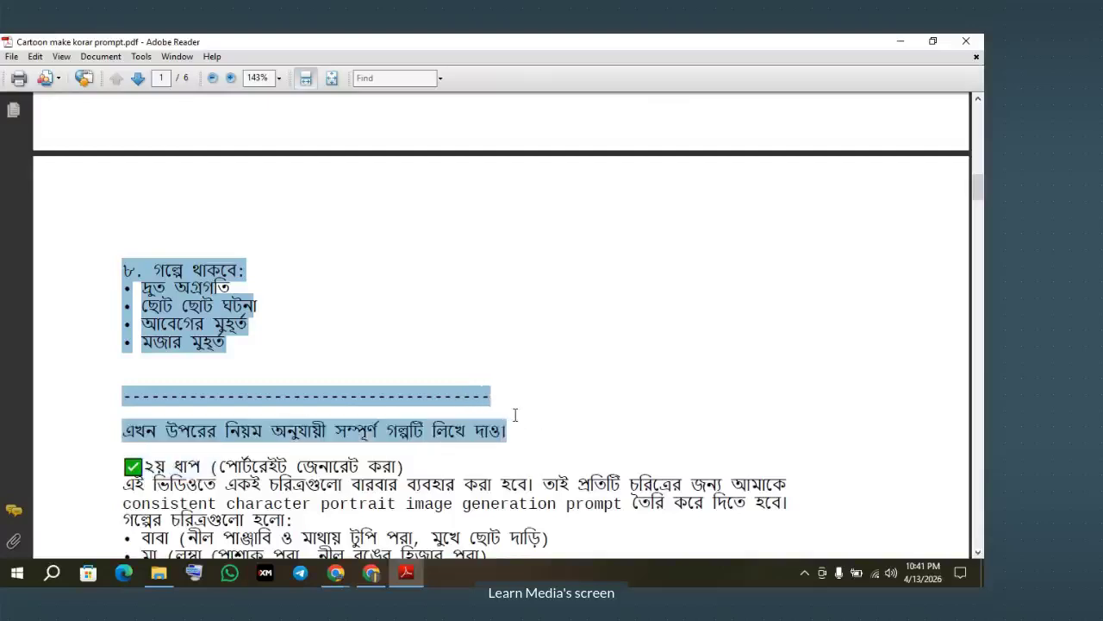
pyautogui.scroll(-3, 515, 415)
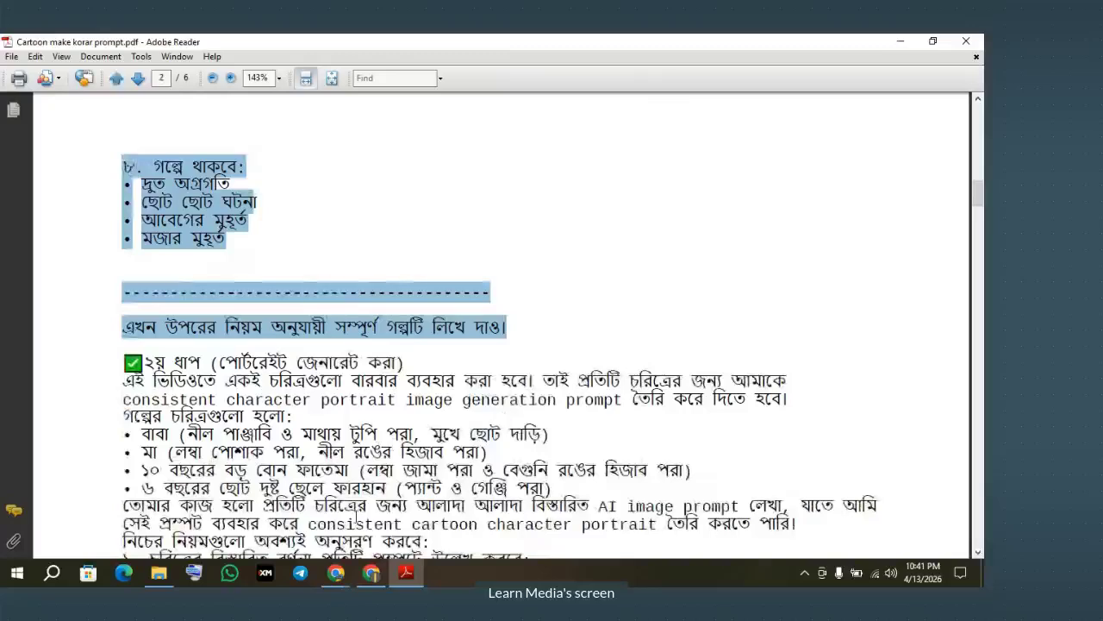
pyautogui.click(336, 572)
pyautogui.click(225, 508)
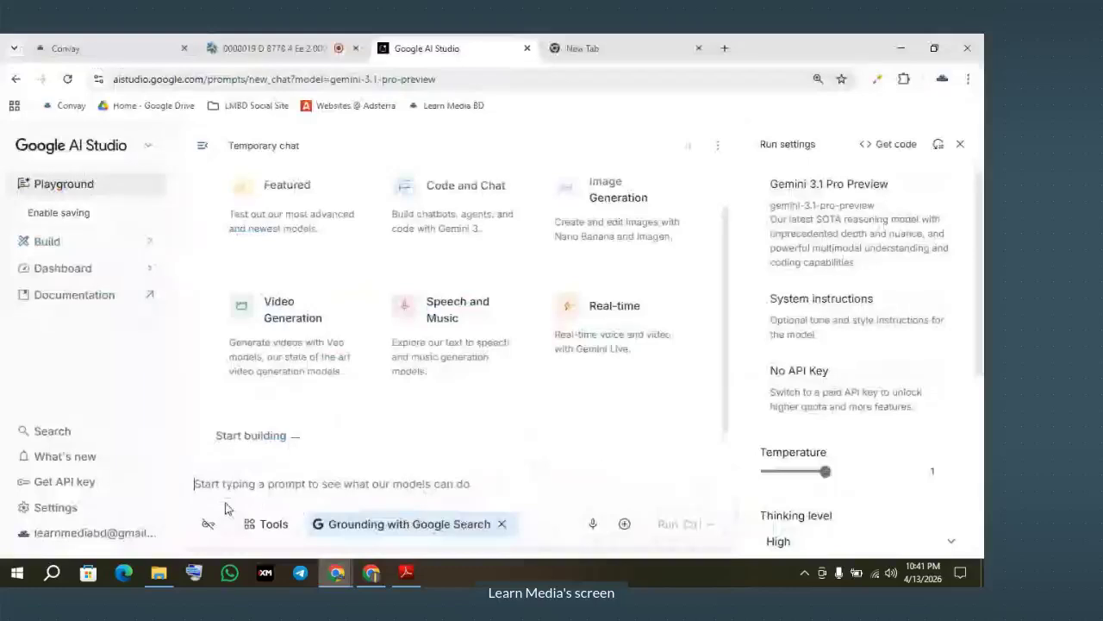
pyautogui.hotkey('ctrl', 'v')
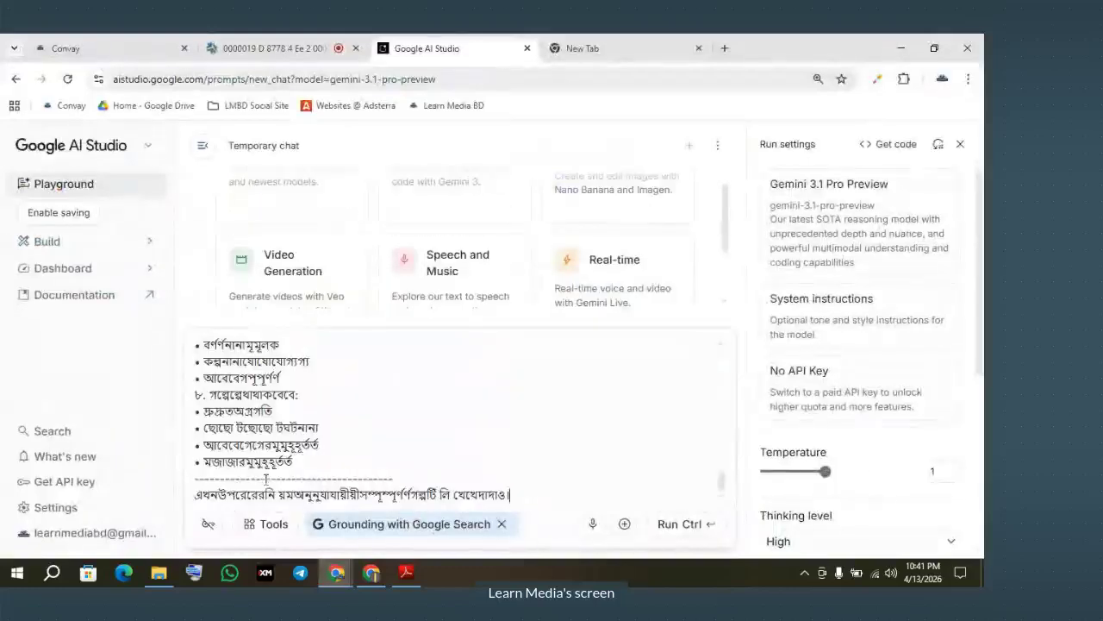
pyautogui.click(678, 523)
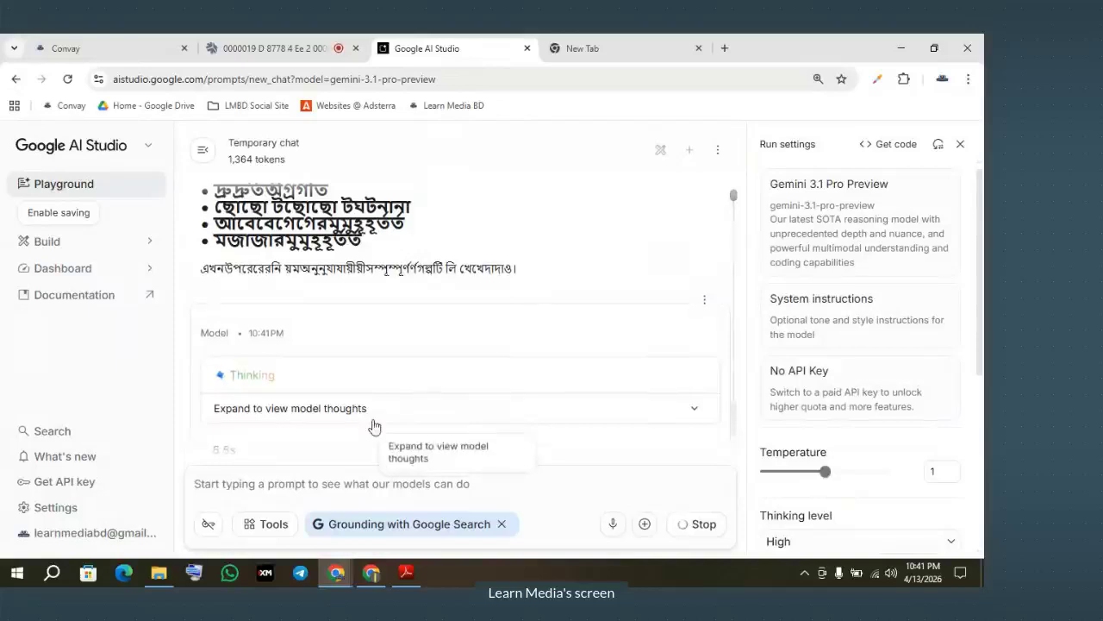
# Switch back to the prompt PDF in Adobe Reader and look through the step 2 portrait prompt down to the step 3 section
pyautogui.click(406, 572)
pyautogui.scroll(-5, 500, 328)
pyautogui.scroll(-10, 280, 367)
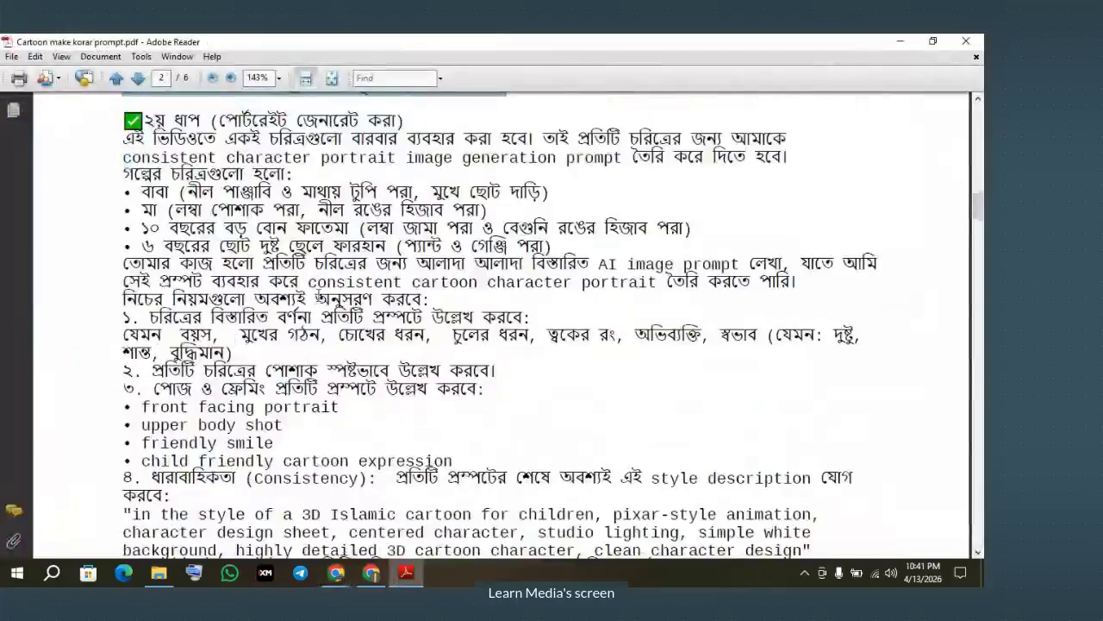
pyautogui.scroll(-2, 277, 325)
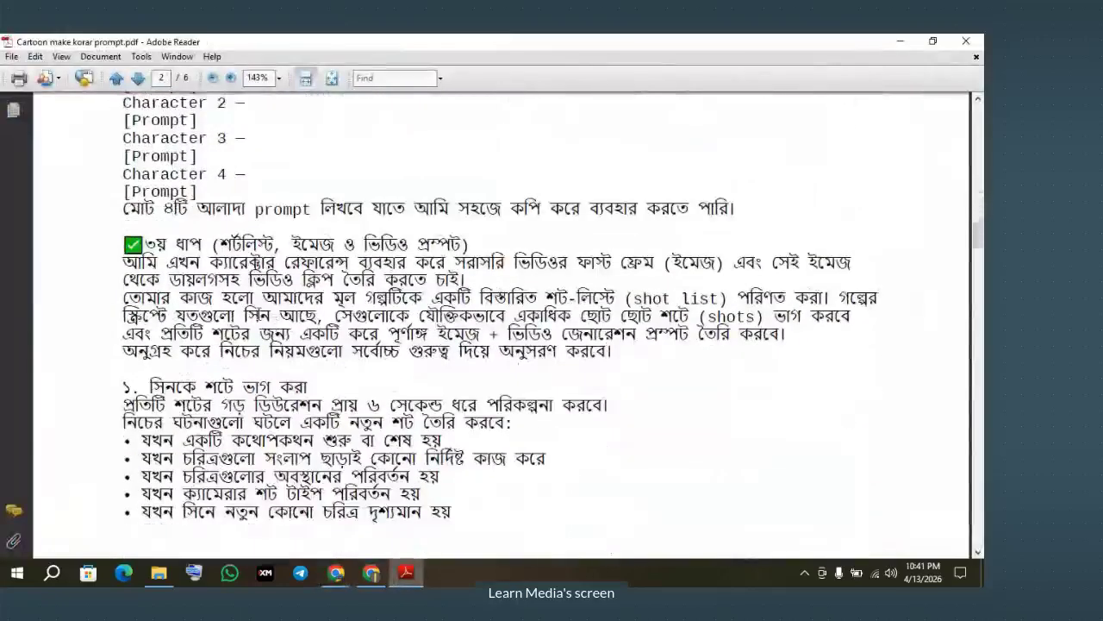
pyautogui.scroll(-1, 178, 328)
pyautogui.scroll(-2, 196, 316)
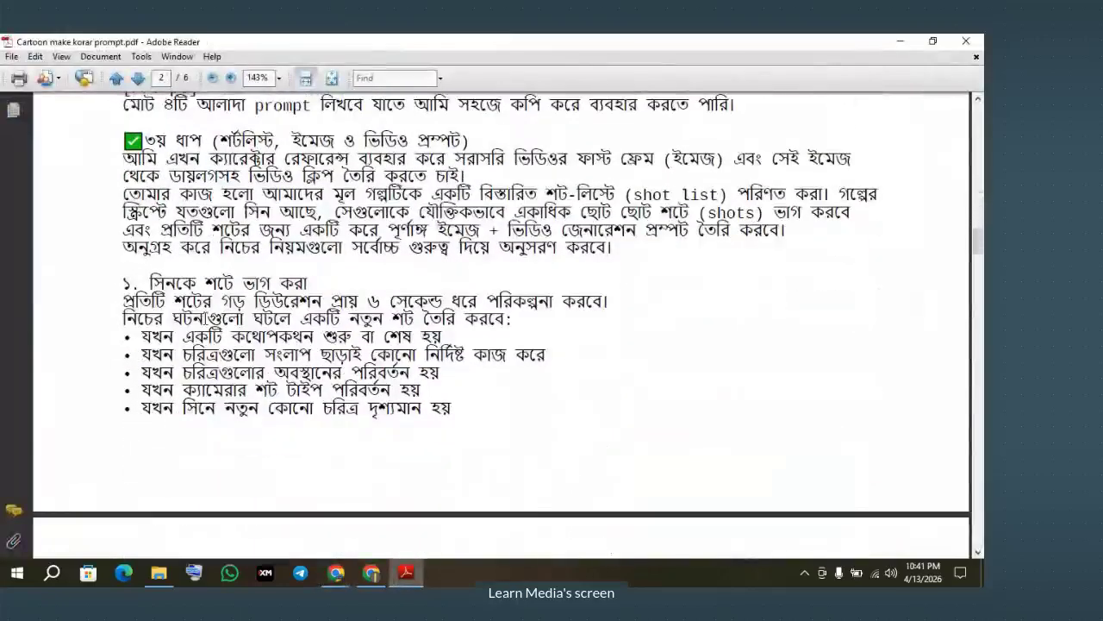
pyautogui.scroll(1, 330, 318)
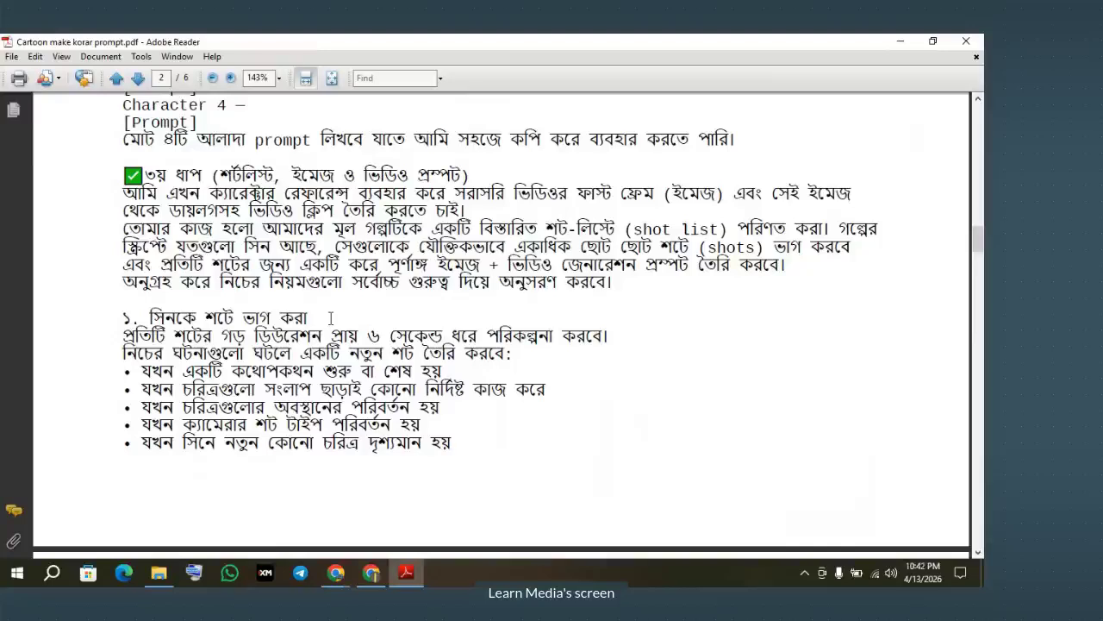
# Skim the step 3 prompt's structure rules and sample shot on pages 3 and 4, and return to the step 3 heading
pyautogui.scroll(-2, 330, 319)
pyautogui.scroll(-10, 279, 334)
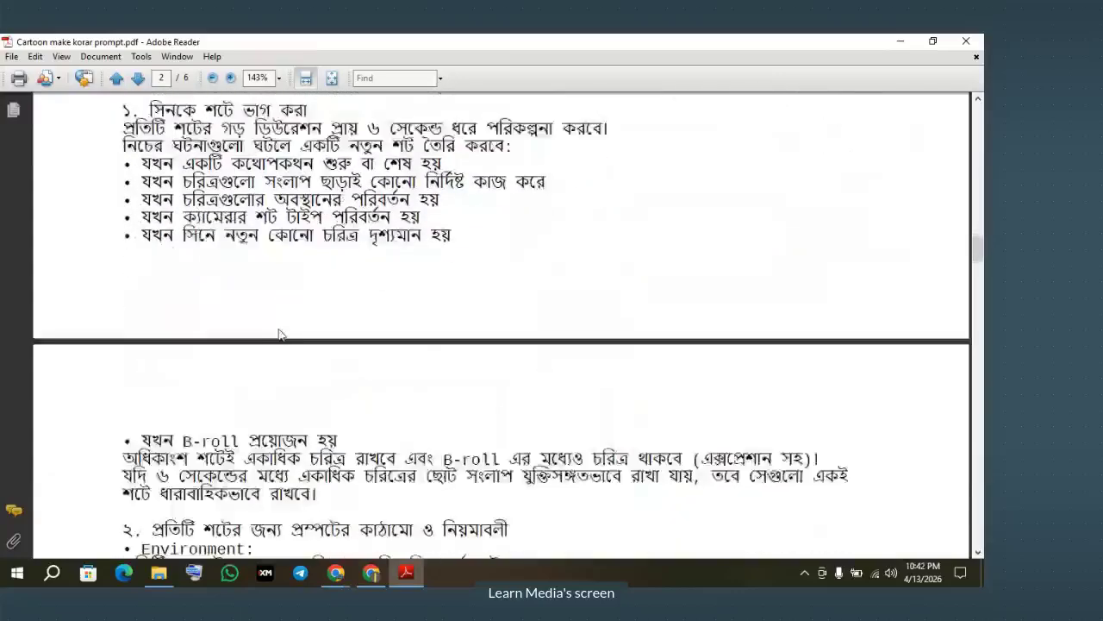
pyautogui.scroll(-10, 279, 330)
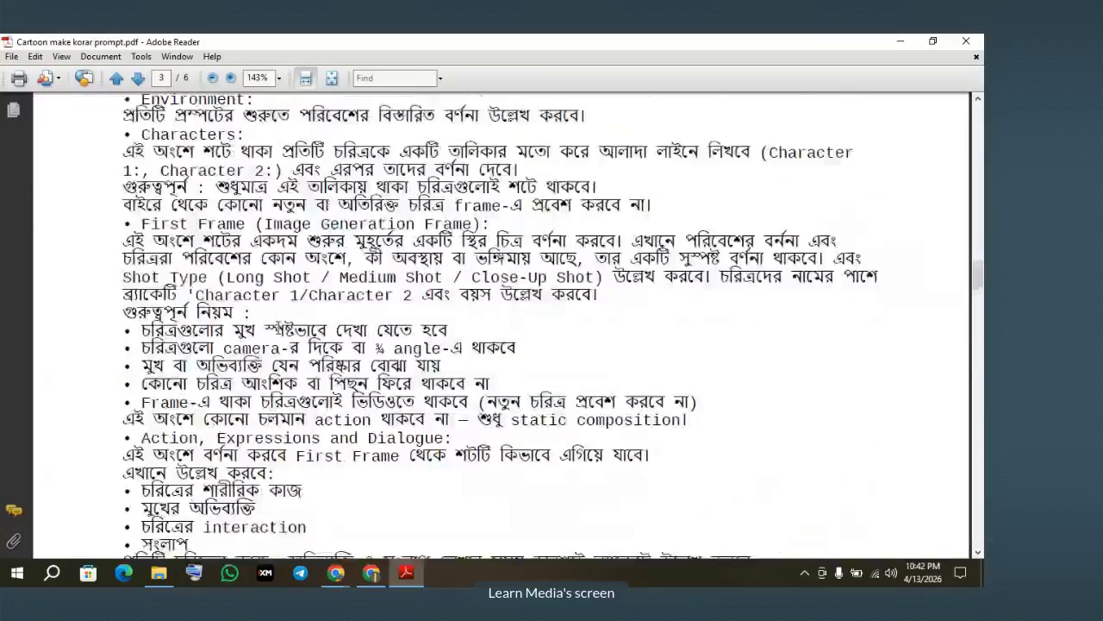
pyautogui.scroll(-10, 276, 328)
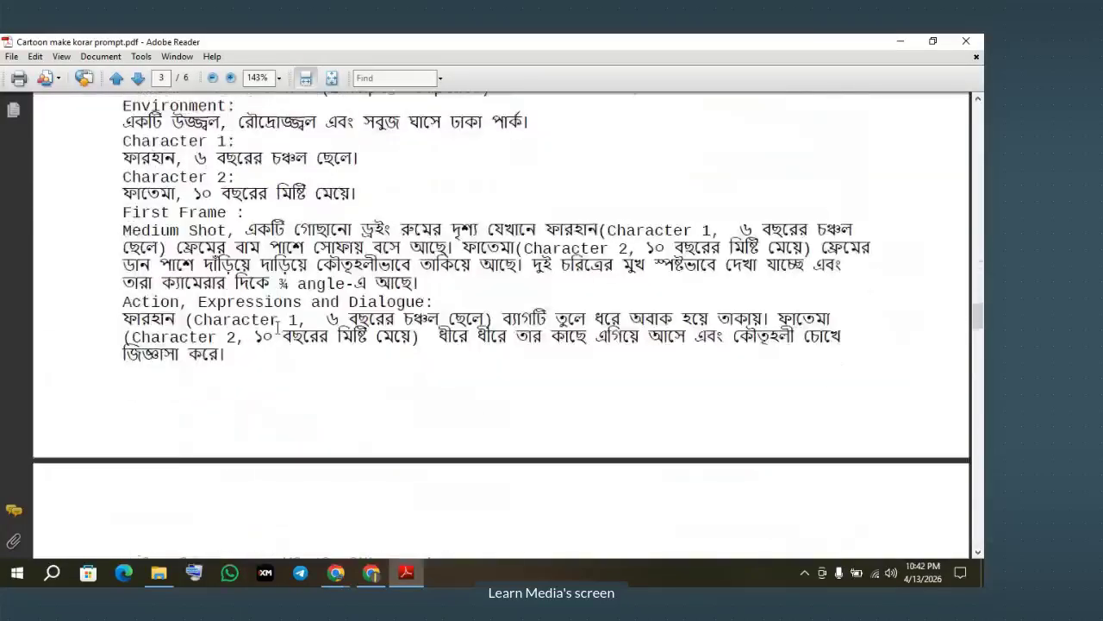
pyautogui.scroll(10, 276, 328)
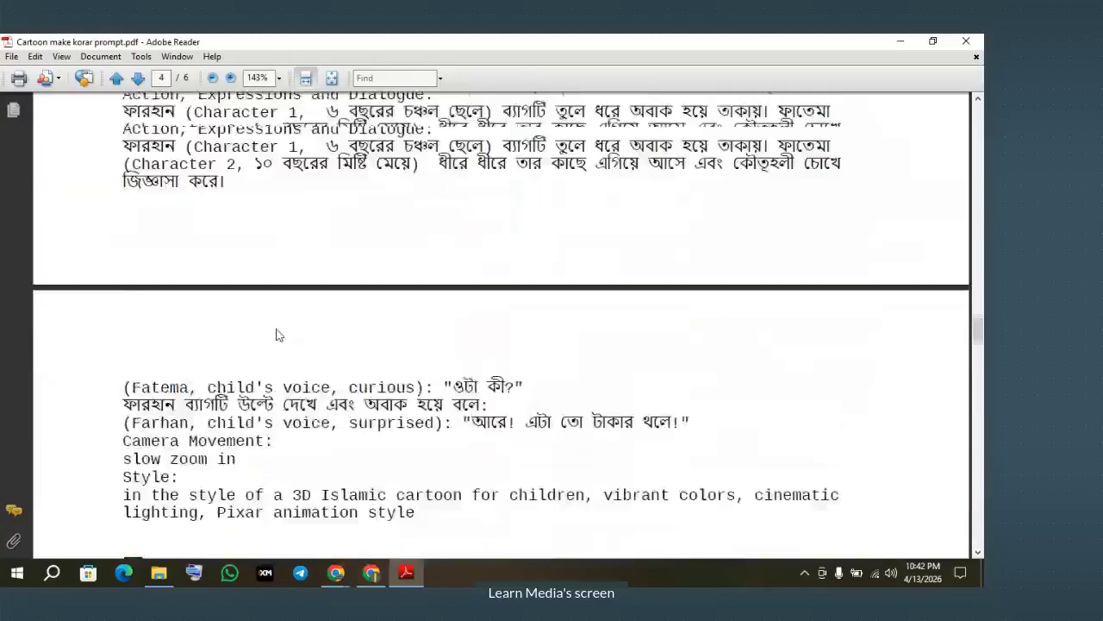
pyautogui.scroll(5, 276, 327)
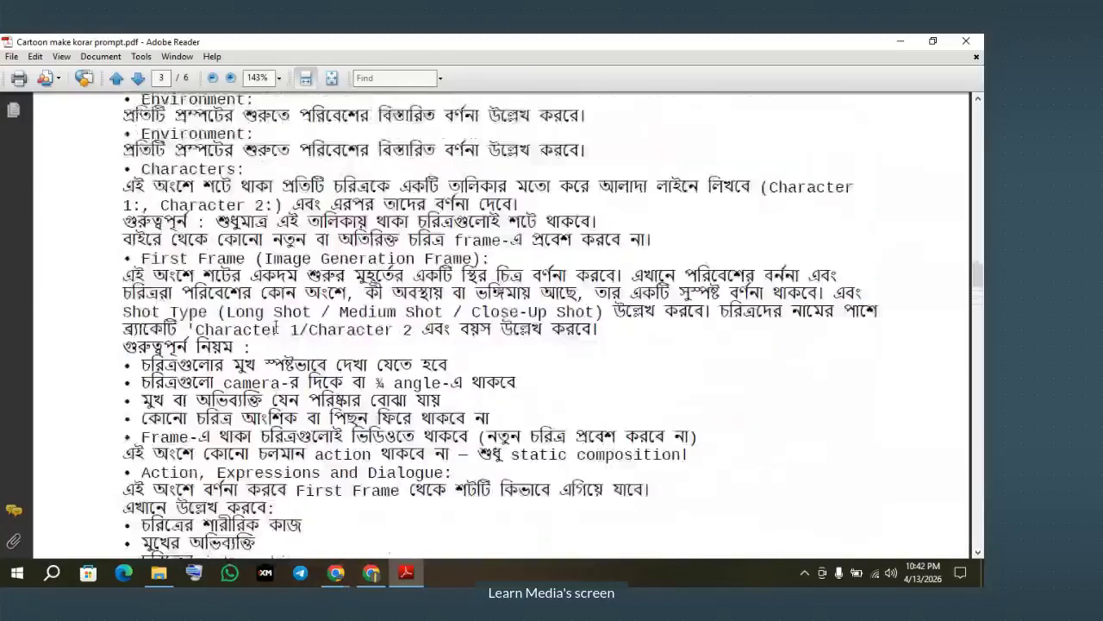
pyautogui.scroll(10, 276, 326)
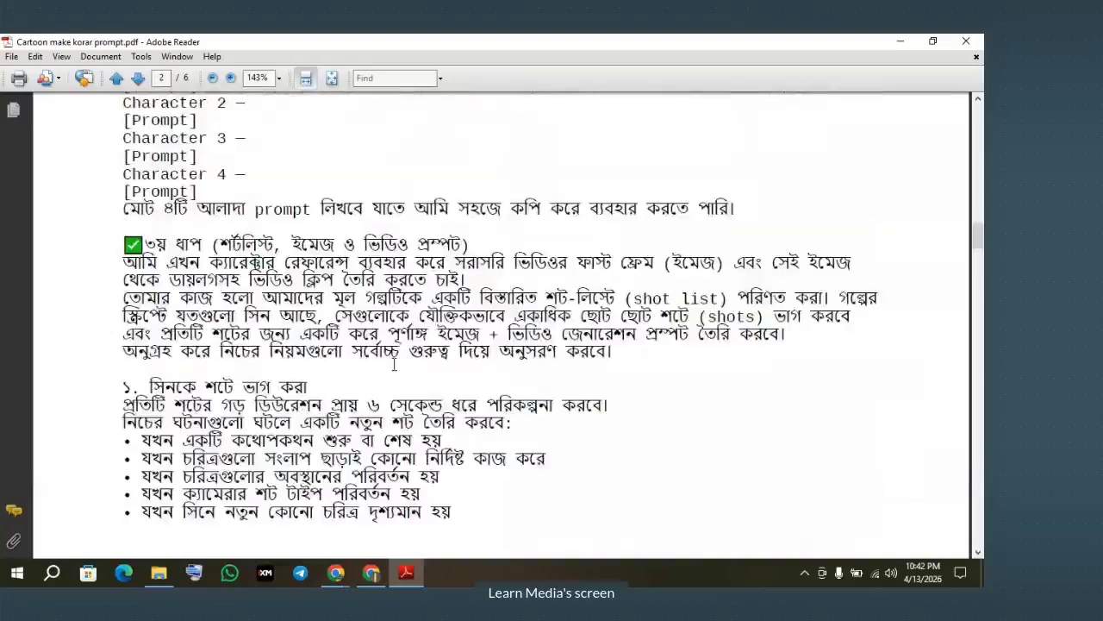
pyautogui.scroll(1, 394, 363)
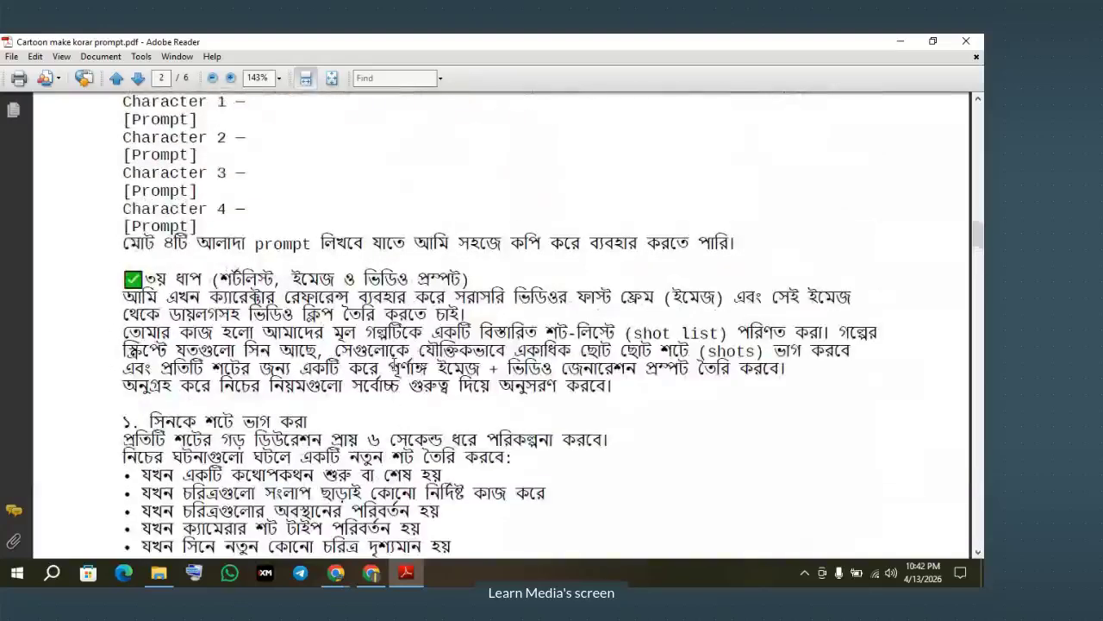
pyautogui.scroll(-1, 394, 358)
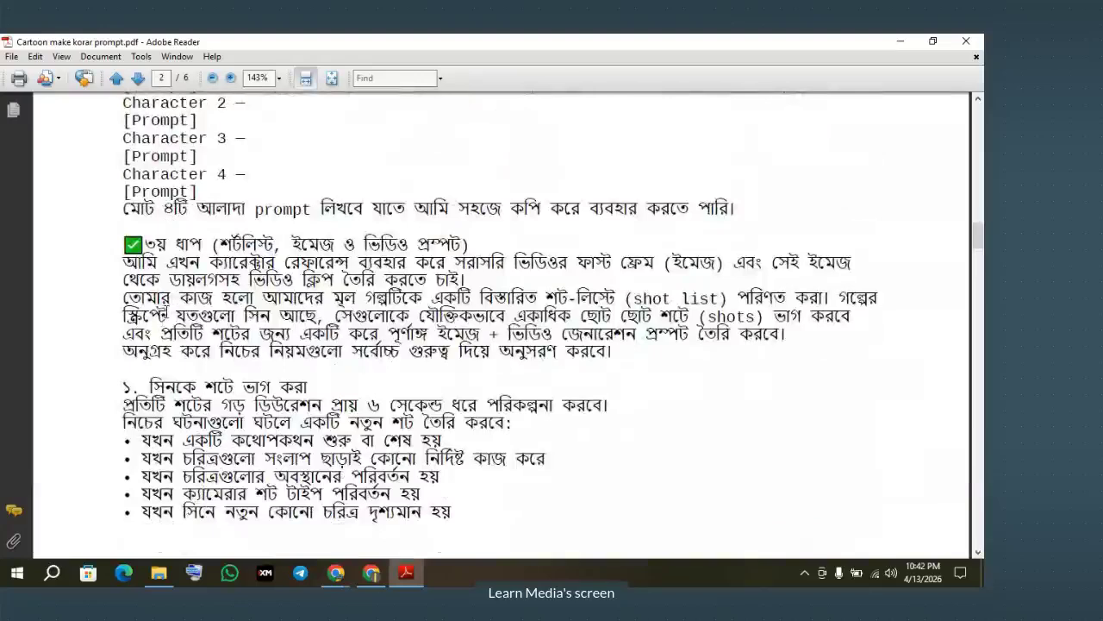
# Read the introduction of the step 3 prompt, marking the lines on character references, video clips and following the rules
pyautogui.moveTo(129, 257); pyautogui.dragTo(361, 263)
pyautogui.click(297, 277)
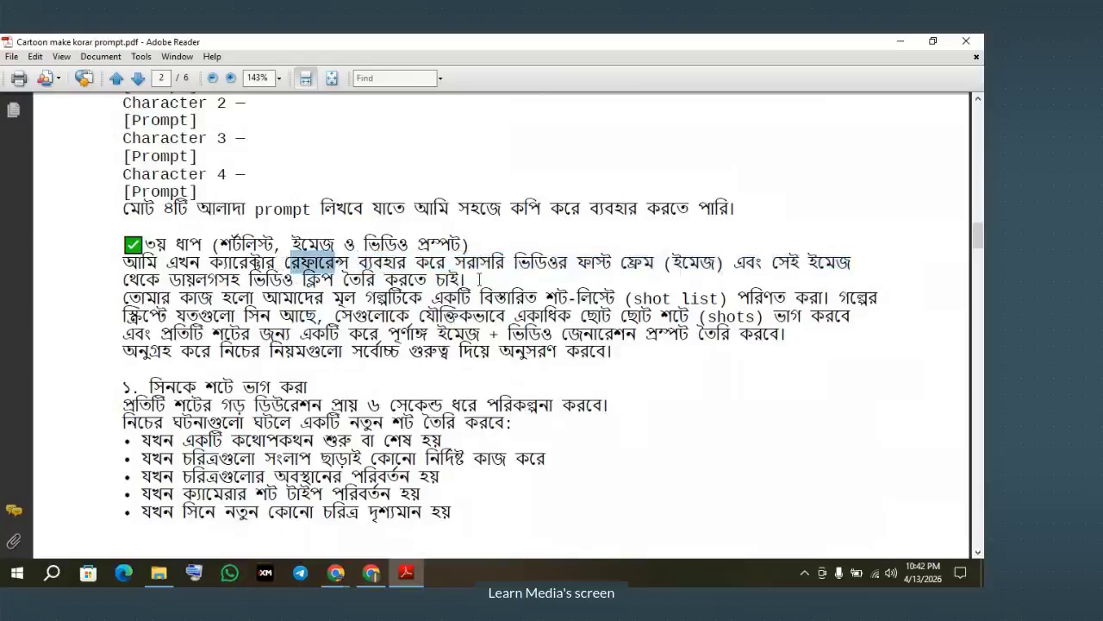
pyautogui.moveTo(394, 261)
pyautogui.mouseDown()
pyautogui.moveTo(465, 278)
pyautogui.moveTo(358, 281)
pyautogui.moveTo(388, 281)
pyautogui.mouseUp()
pyautogui.click(384, 279)
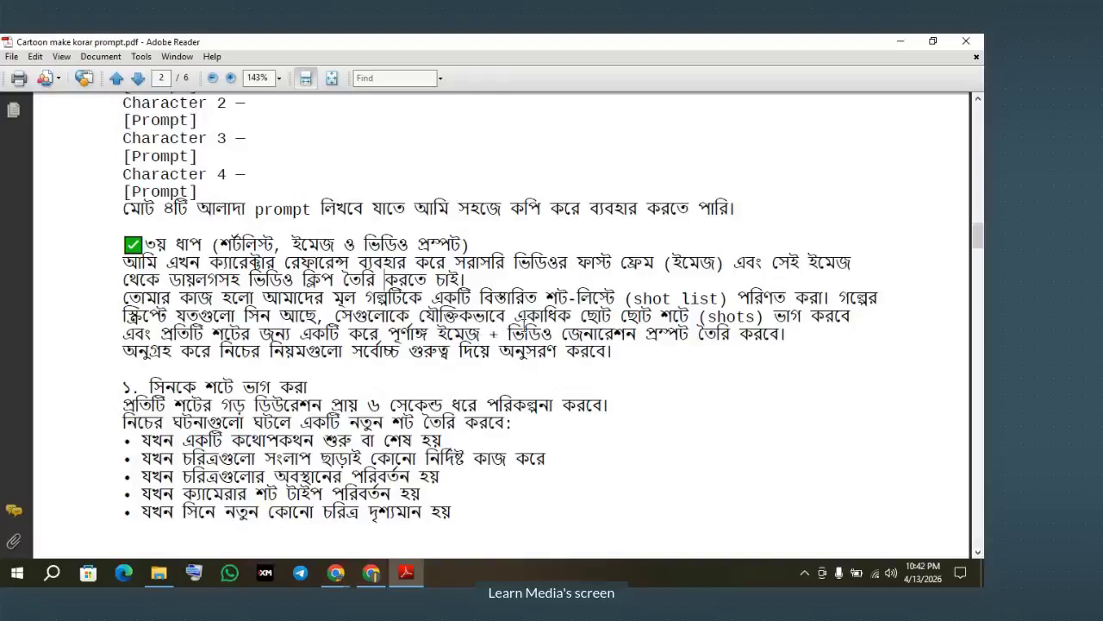
pyautogui.scroll(-1, 228, 372)
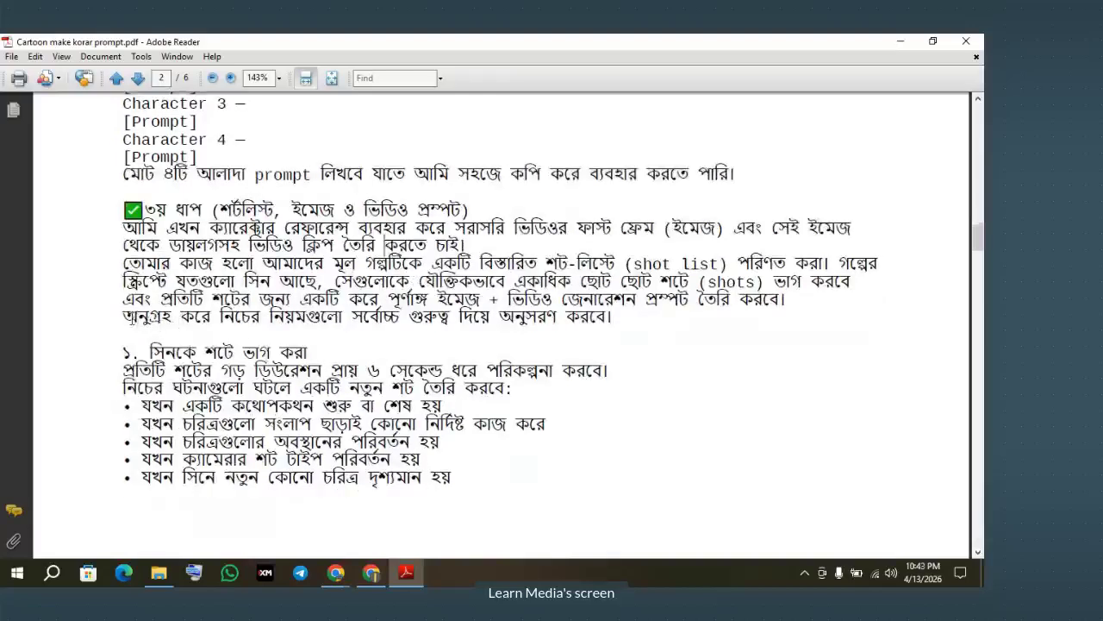
pyautogui.moveTo(129, 315); pyautogui.dragTo(398, 321)
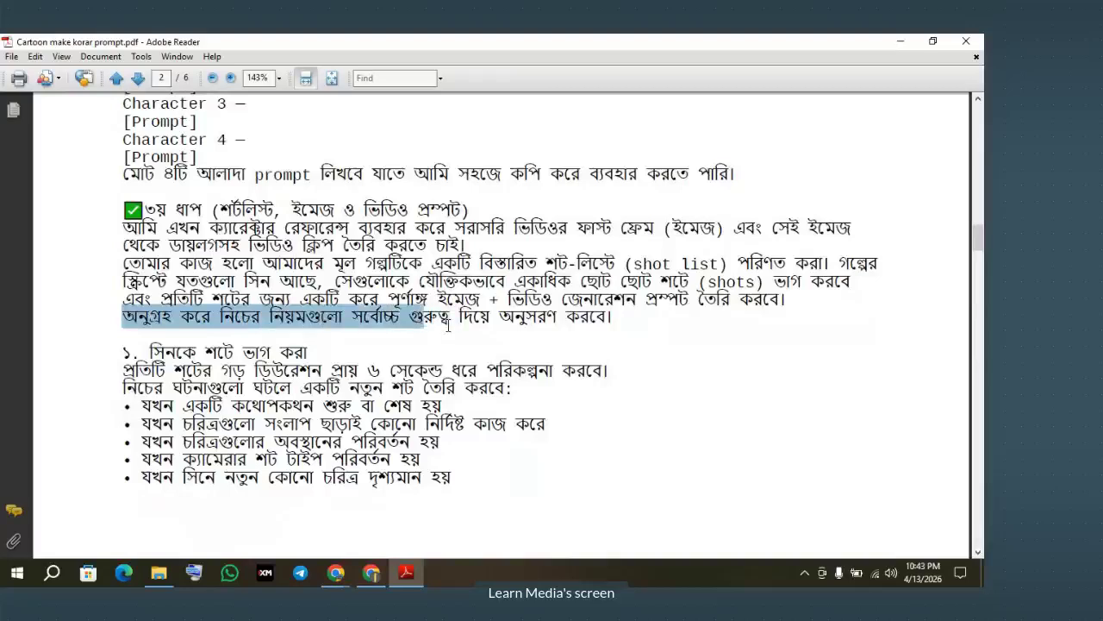
pyautogui.click(431, 326)
# Read the step 3 rule on dividing scenes into shots, marking the lines on the 6-second average duration and when to start a new shot
pyautogui.scroll(-1, 431, 328)
pyautogui.moveTo(159, 337); pyautogui.dragTo(292, 319)
pyautogui.click(312, 317)
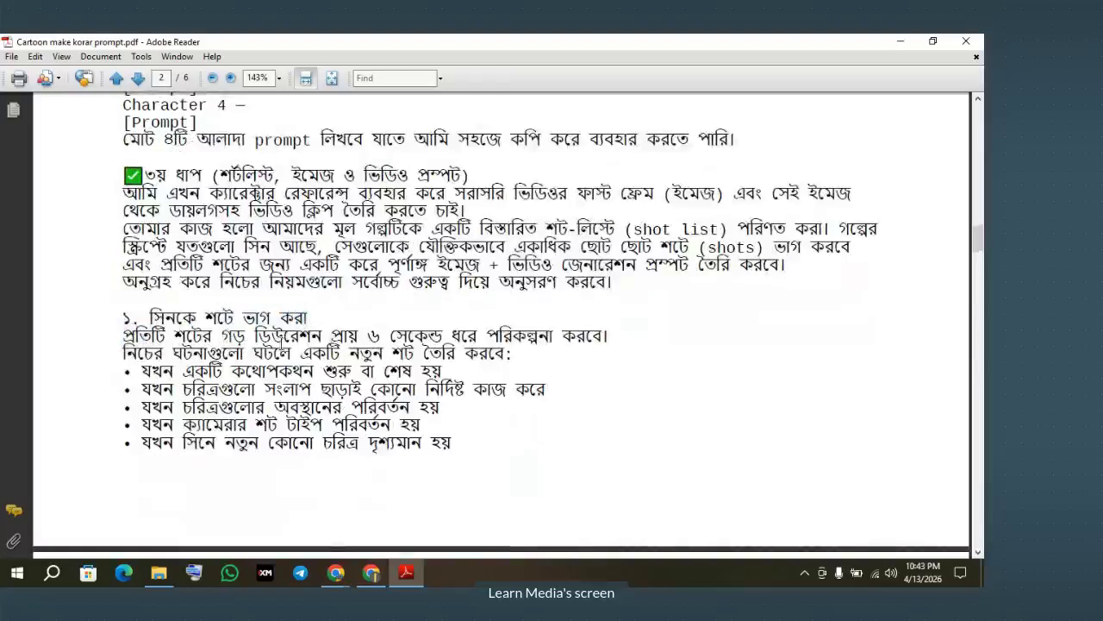
pyautogui.moveTo(262, 353); pyautogui.dragTo(393, 336)
pyautogui.click(444, 334)
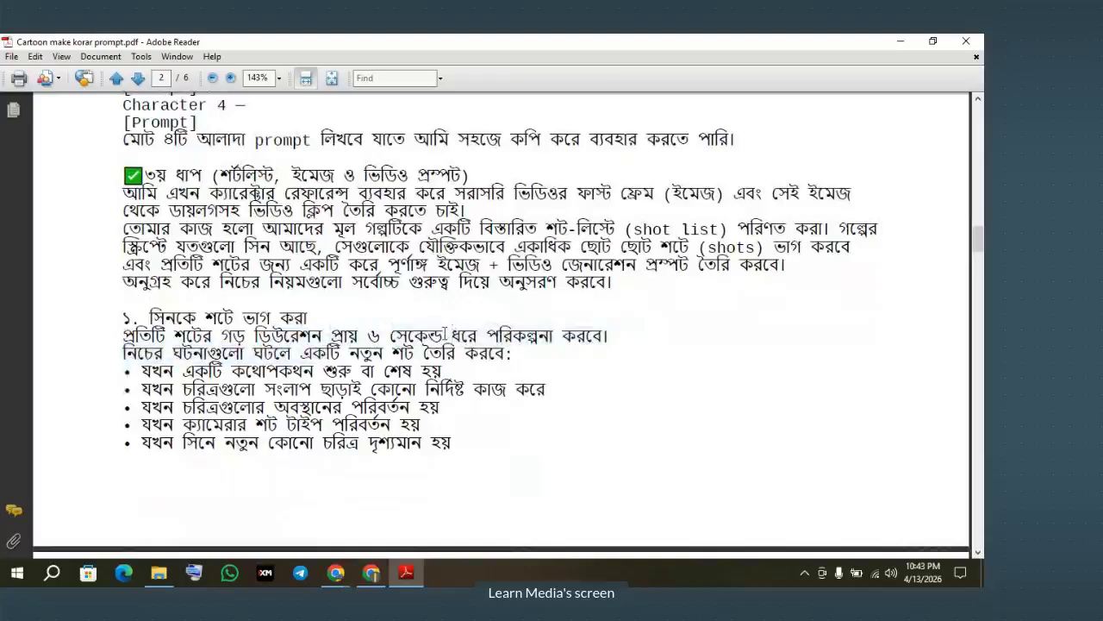
pyautogui.scroll(-1, 295, 349)
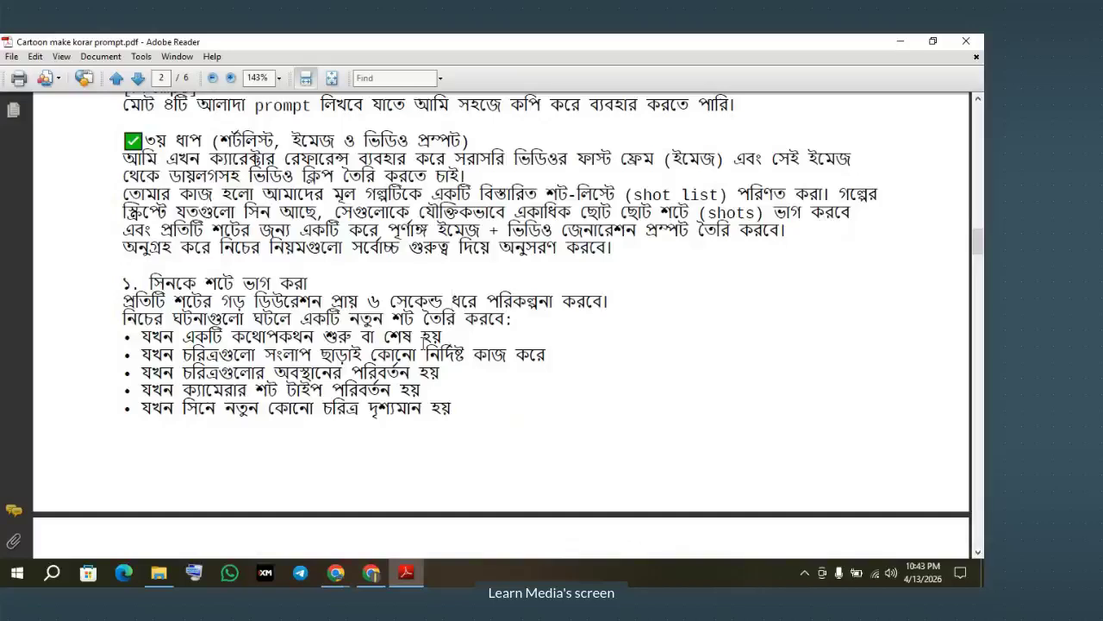
# Go through the bulleted conditions for a new shot, marking those on conversation, character action, position change and camera shot type
pyautogui.moveTo(142, 336); pyautogui.dragTo(405, 338)
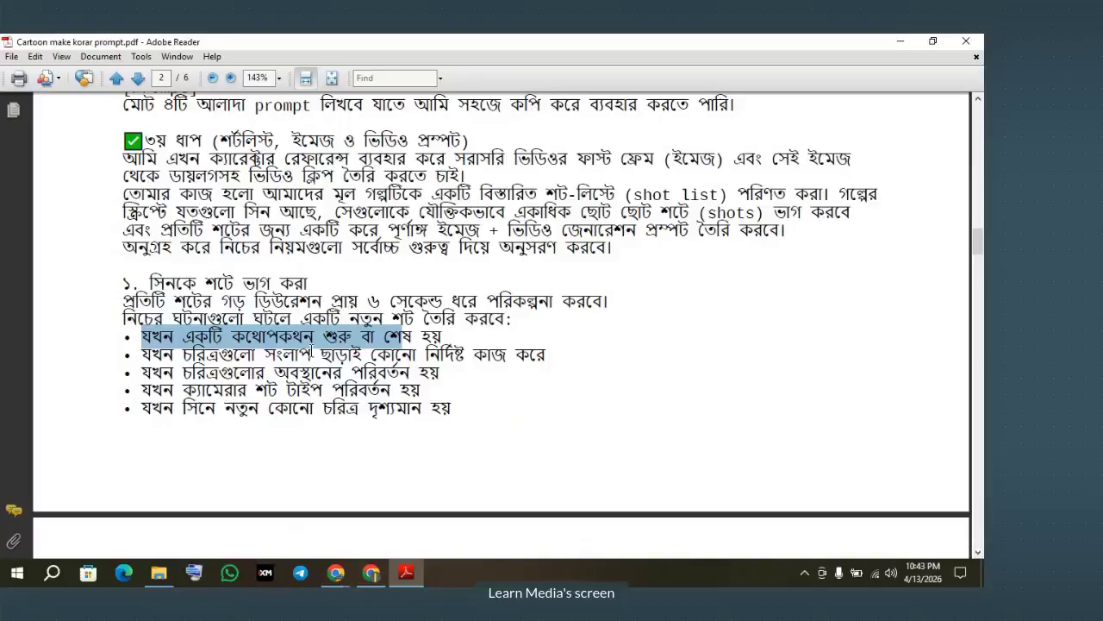
pyautogui.click(207, 355)
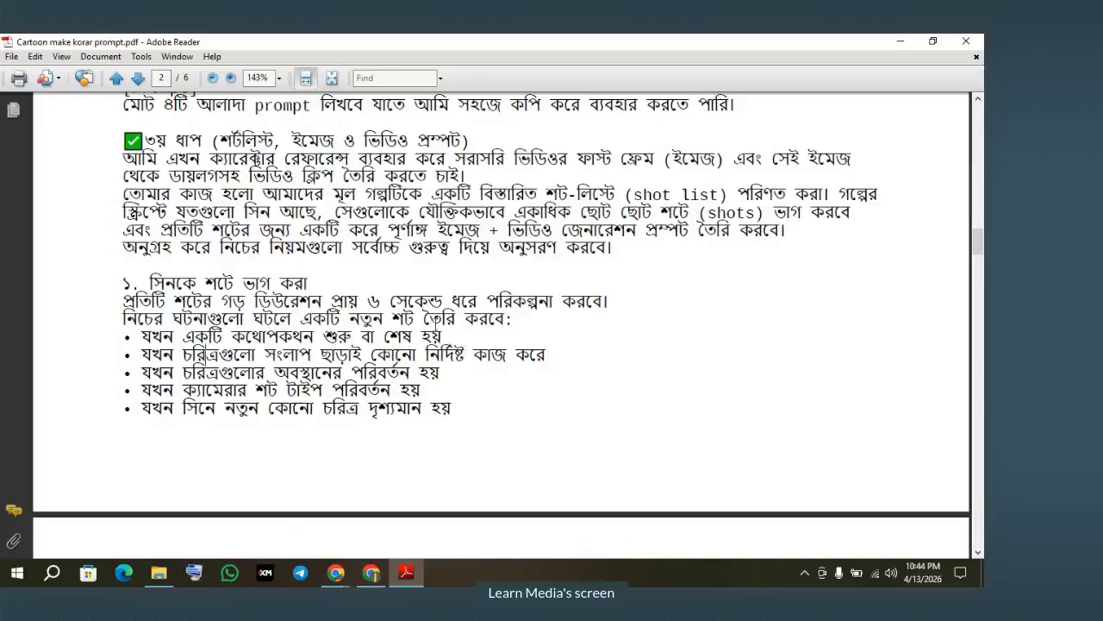
pyautogui.moveTo(205, 355); pyautogui.dragTo(536, 355)
pyautogui.click(325, 379)
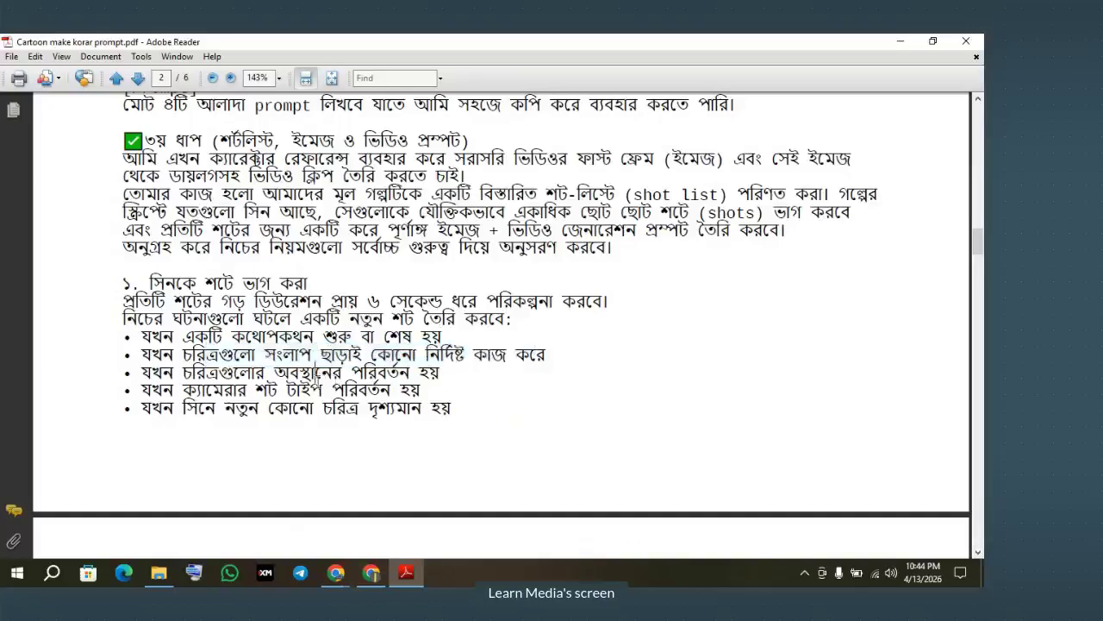
pyautogui.moveTo(205, 372); pyautogui.dragTo(438, 372)
pyautogui.click(448, 377)
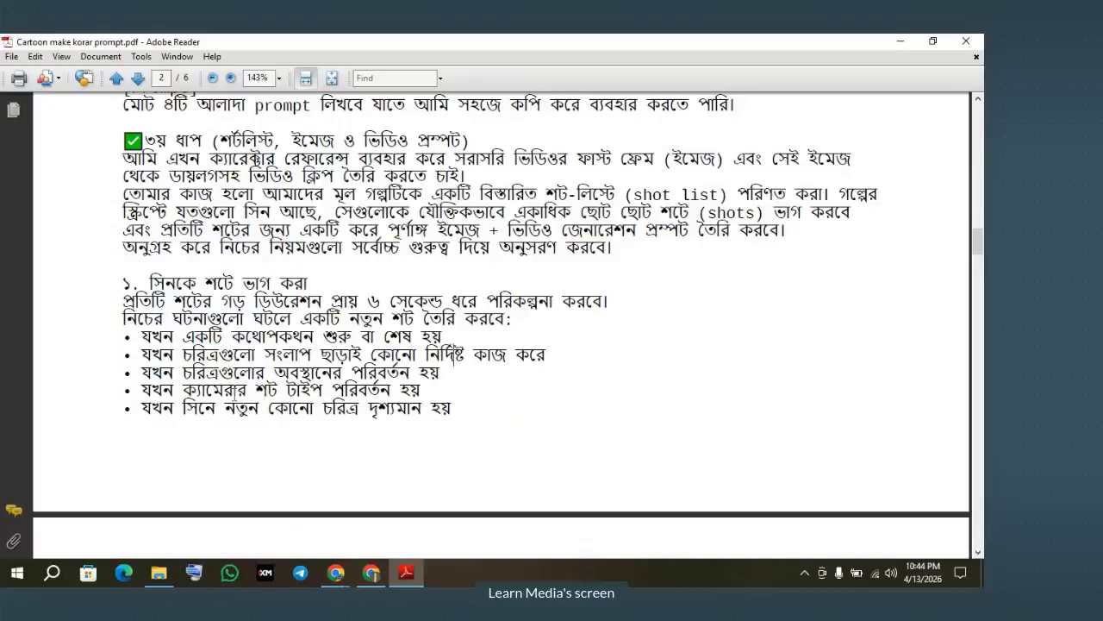
pyautogui.moveTo(142, 389); pyautogui.dragTo(340, 389)
pyautogui.click(430, 404)
# Read the B-roll condition on page 3 and the rules on multiple characters and short dialogues within 6 seconds
pyautogui.scroll(-2, 424, 378)
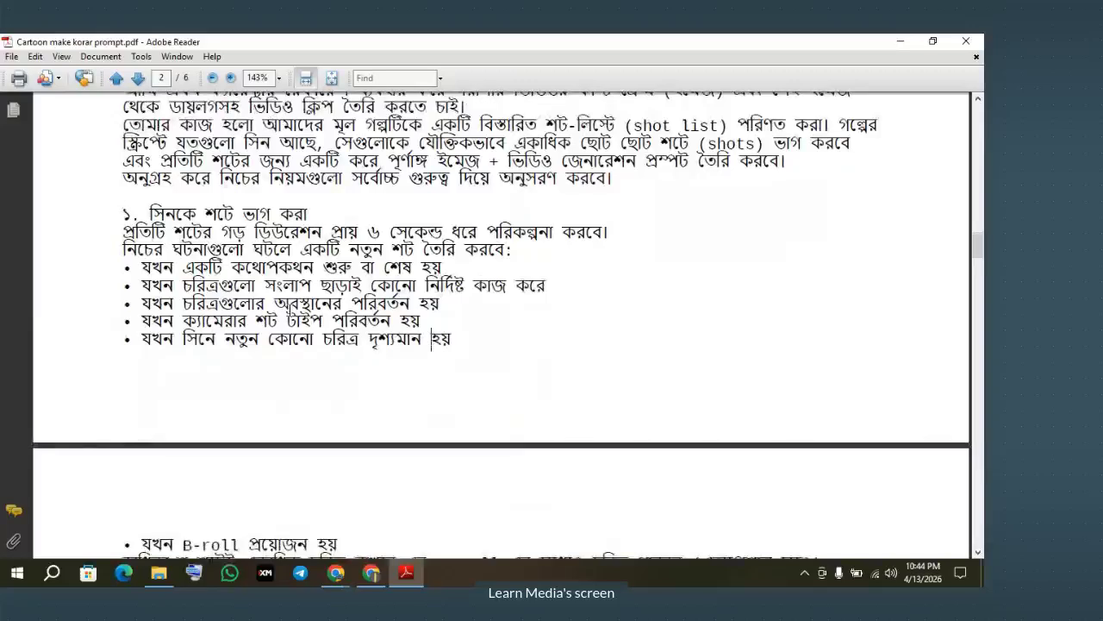
pyautogui.scroll(-5, 220, 339)
pyautogui.scroll(-3, 220, 339)
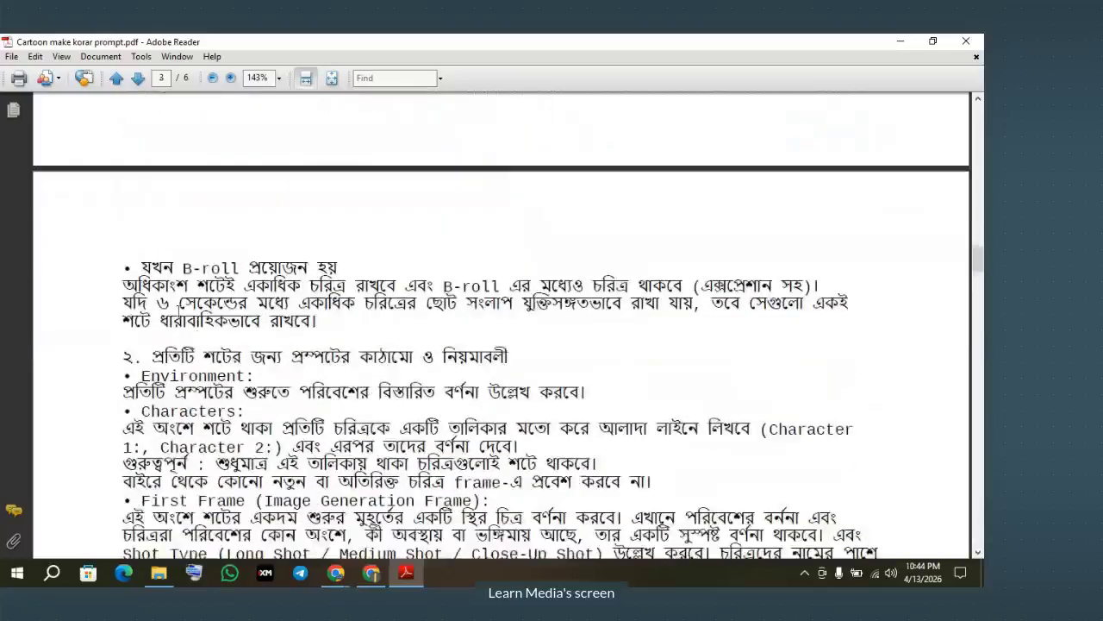
pyautogui.moveTo(143, 267); pyautogui.dragTo(363, 334)
pyautogui.click(323, 321)
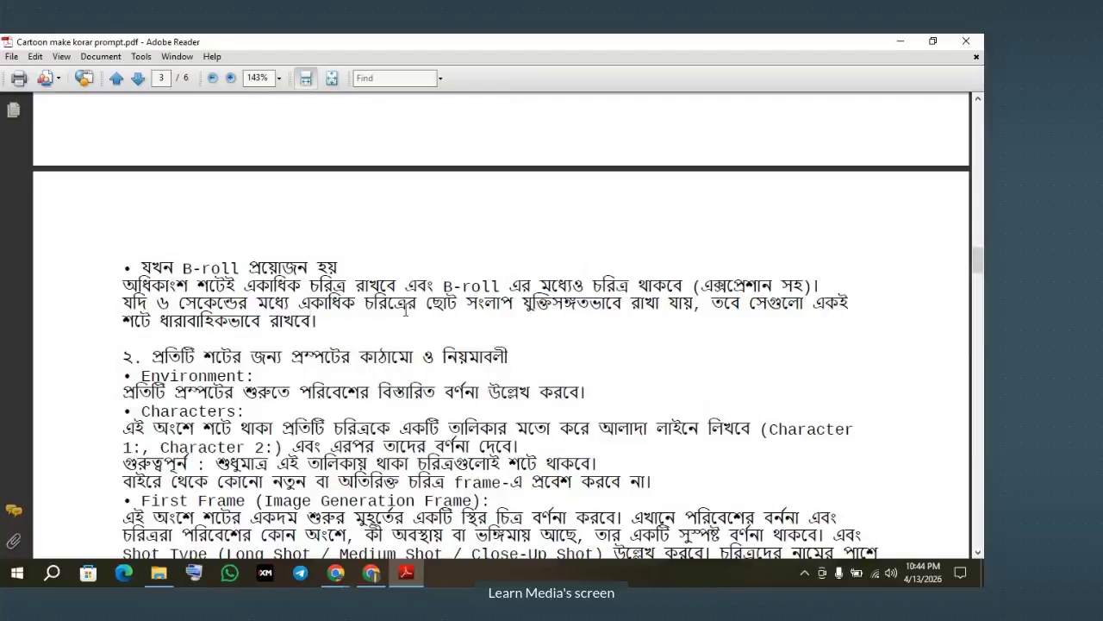
pyautogui.moveTo(185, 303); pyautogui.dragTo(363, 315)
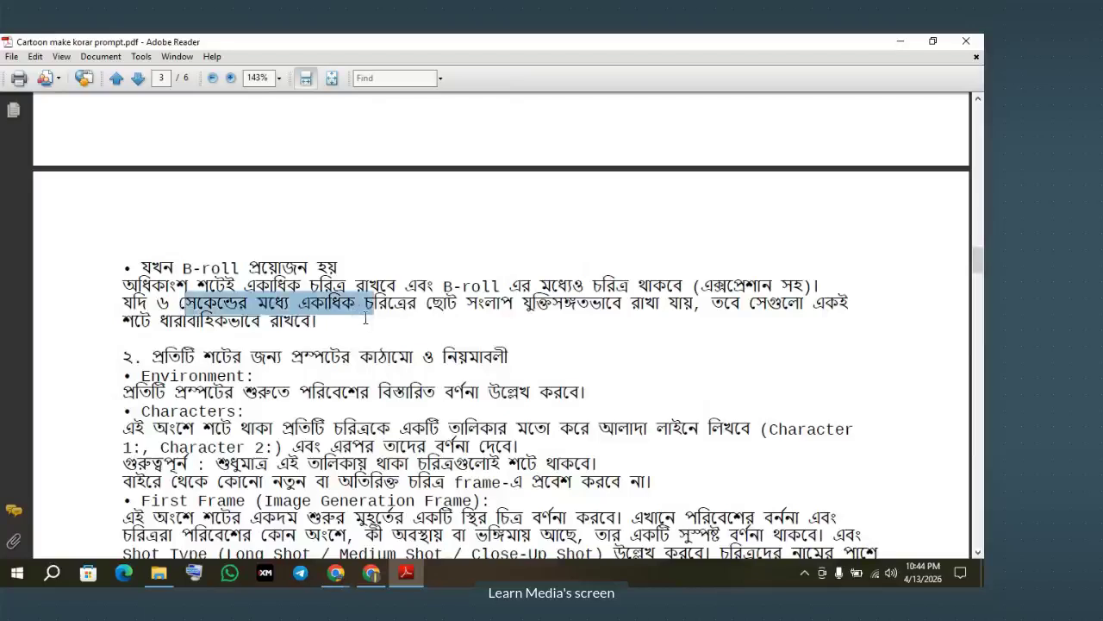
pyautogui.click(363, 327)
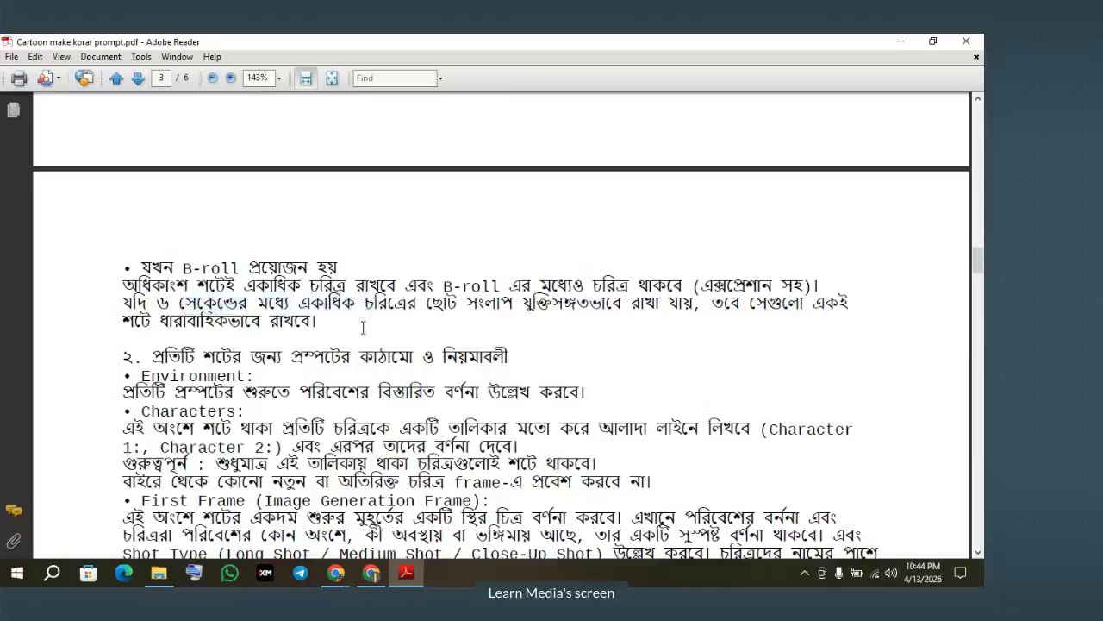
# Read the Environment and Characters rules of the prompt structure, marking the character numbering and the rule limiting shots to listed characters
pyautogui.scroll(-3, 379, 332)
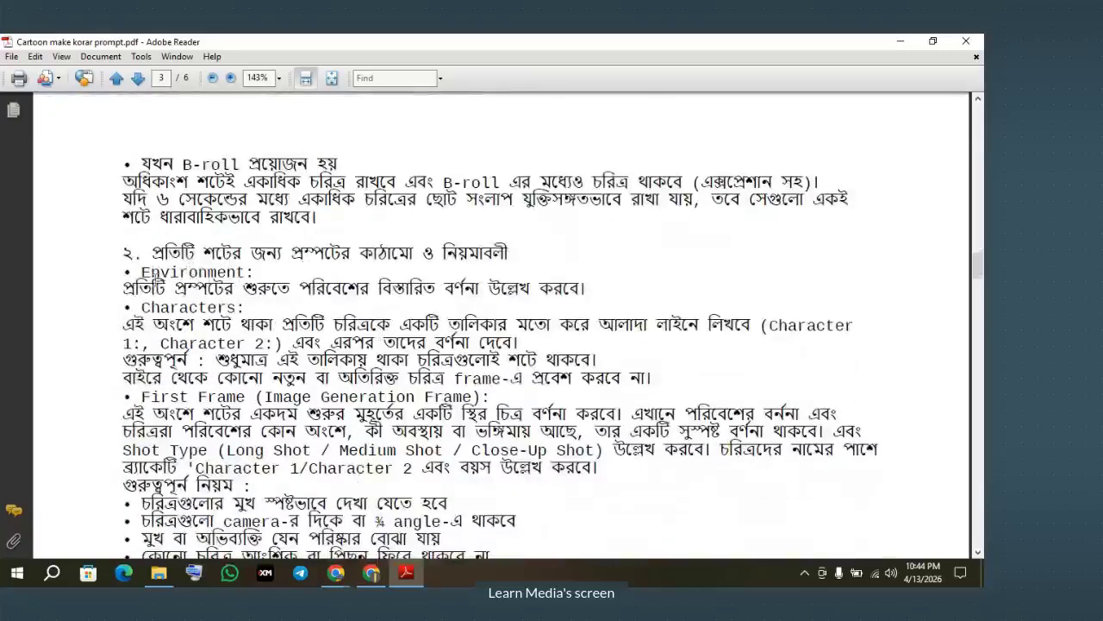
pyautogui.moveTo(144, 273); pyautogui.dragTo(255, 273)
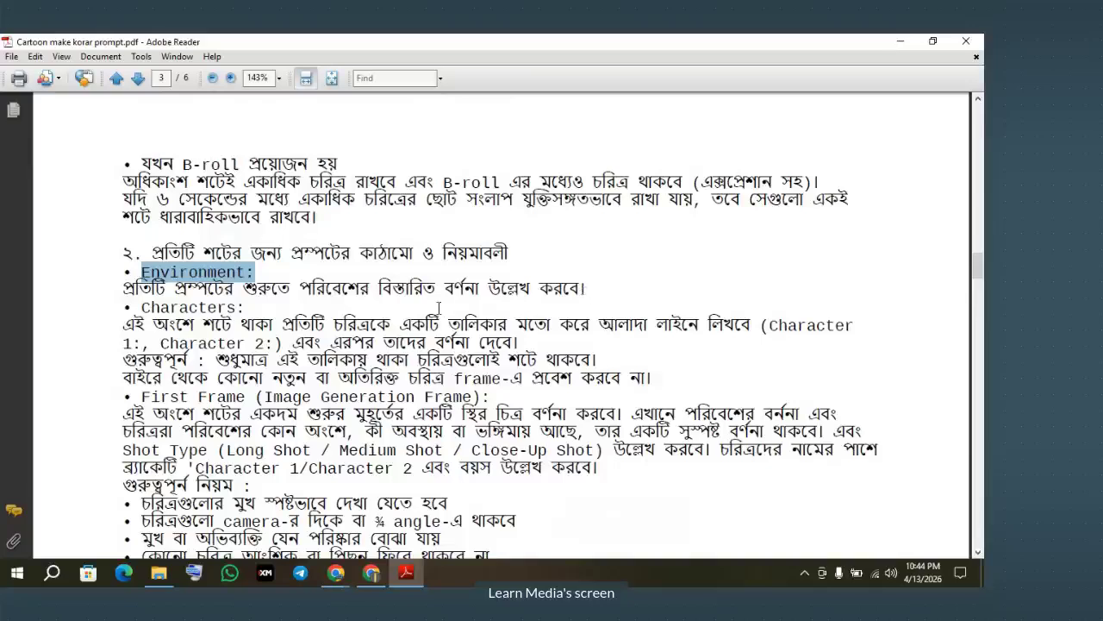
pyautogui.scroll(-1, 222, 296)
pyautogui.moveTo(123, 289); pyautogui.dragTo(395, 286)
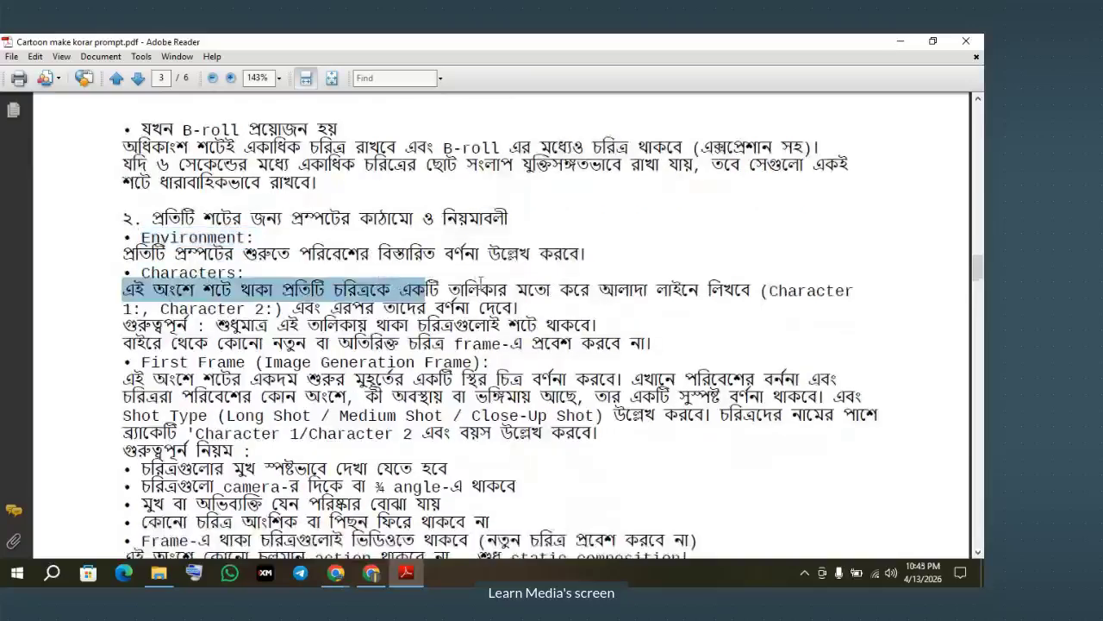
pyautogui.click(480, 285)
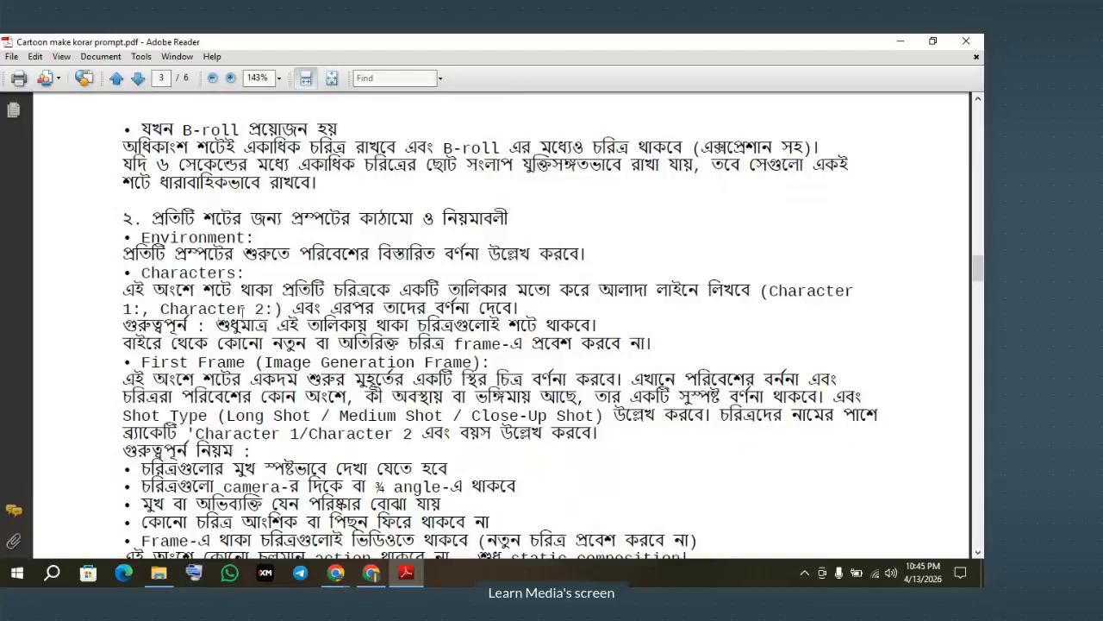
pyautogui.moveTo(160, 308); pyautogui.dragTo(266, 315)
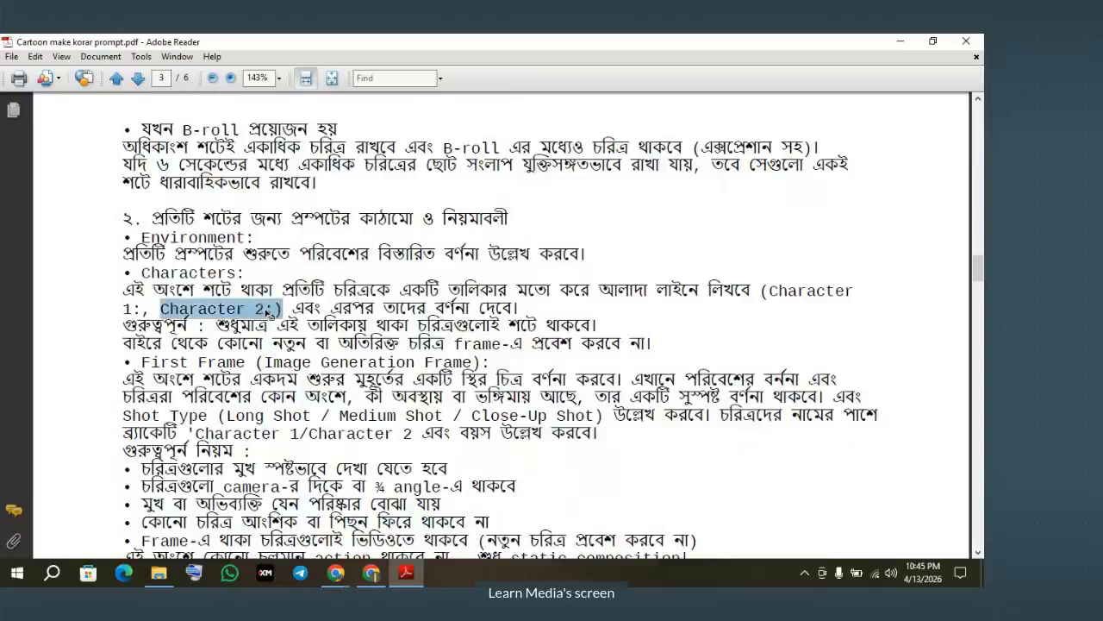
pyautogui.click(435, 303)
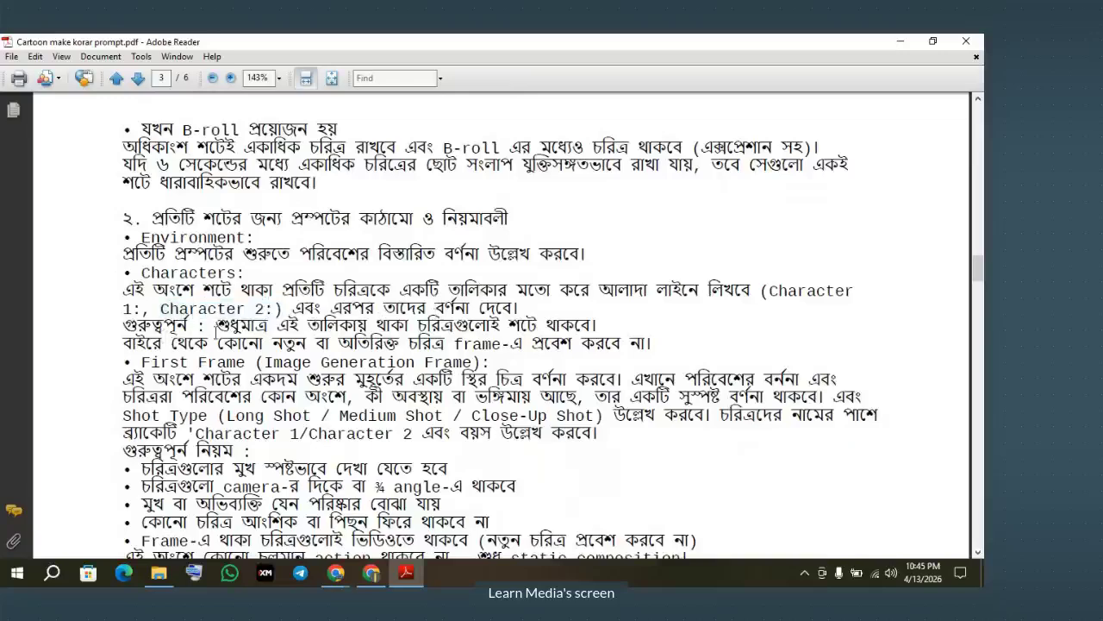
pyautogui.moveTo(216, 326); pyautogui.dragTo(596, 328)
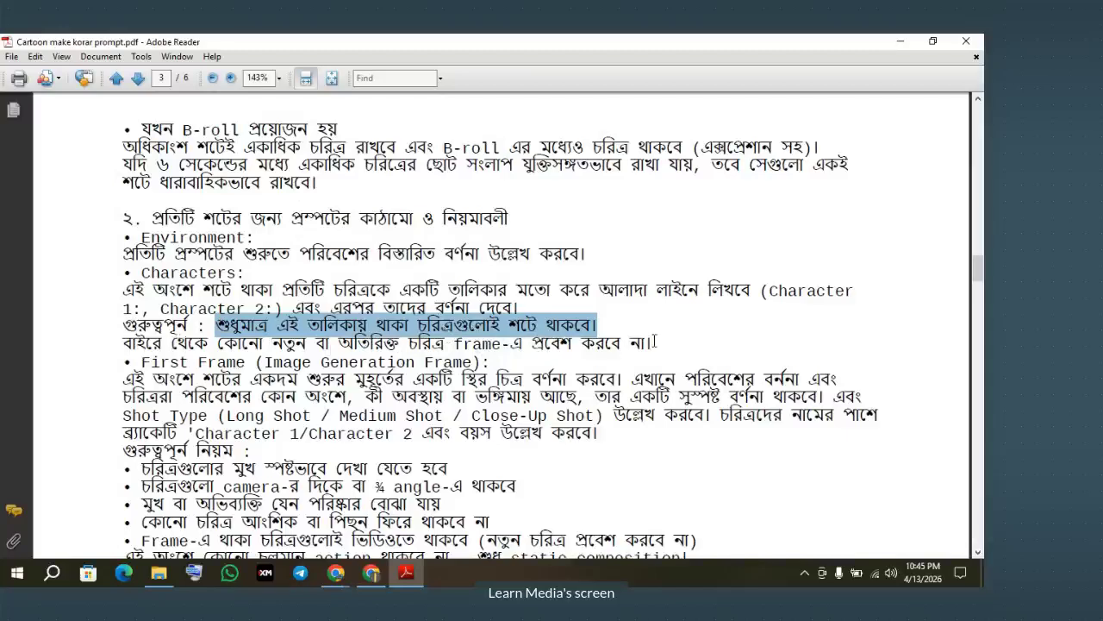
# Read the First Frame (Image Generation Frame) description, marking the Long Shot, Medium Shot and Close-Up Shot types
pyautogui.scroll(-2, 655, 342)
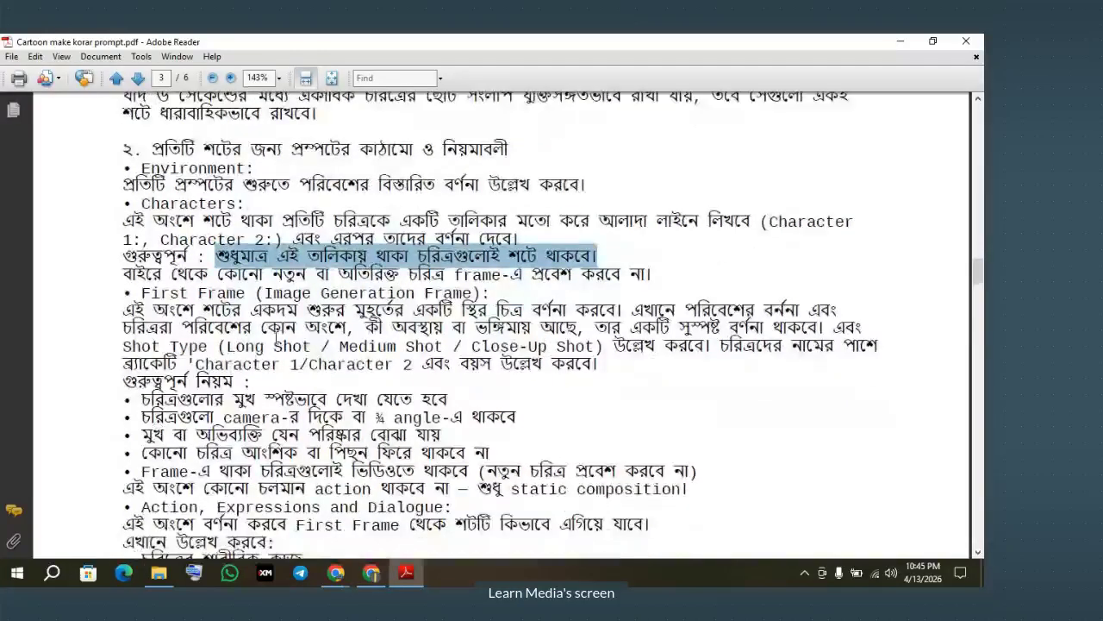
pyautogui.scroll(-1, 155, 377)
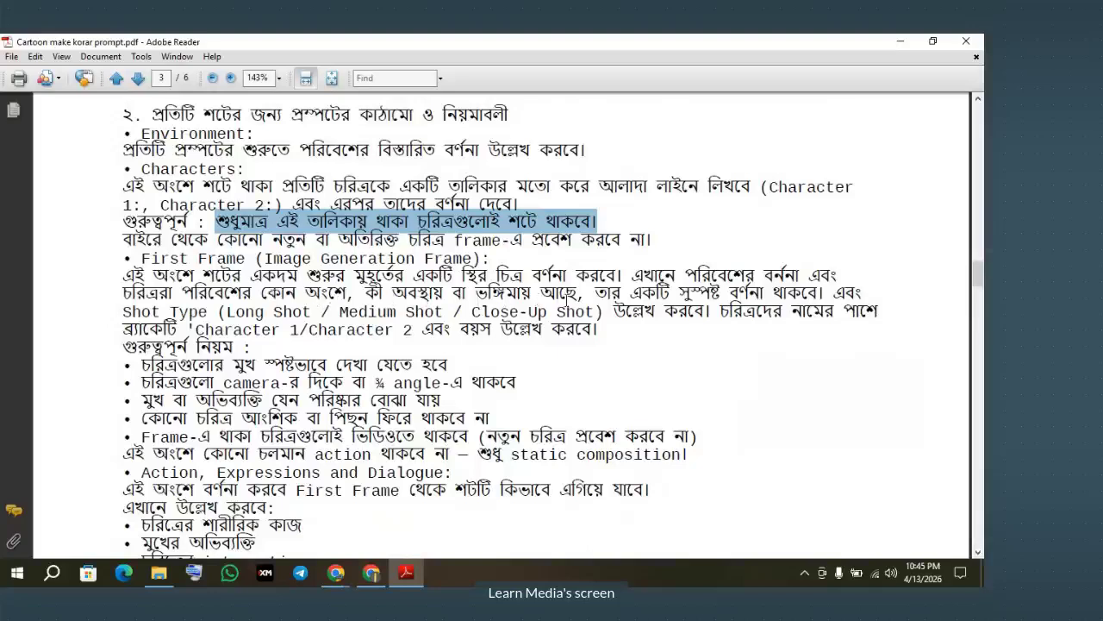
pyautogui.moveTo(131, 316); pyautogui.dragTo(310, 316)
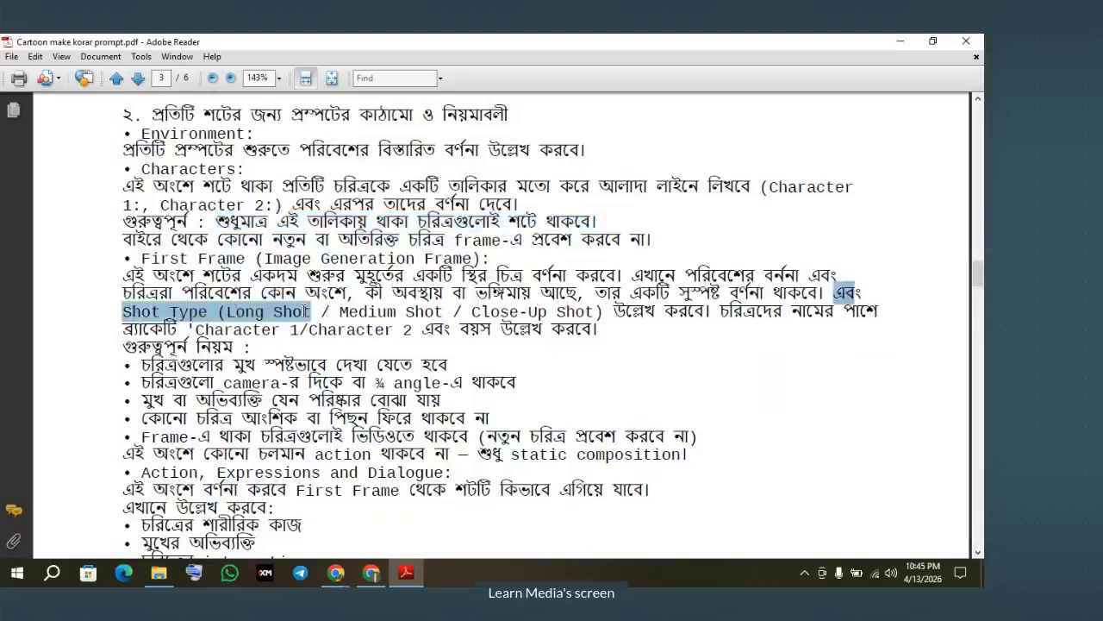
pyautogui.click(266, 321)
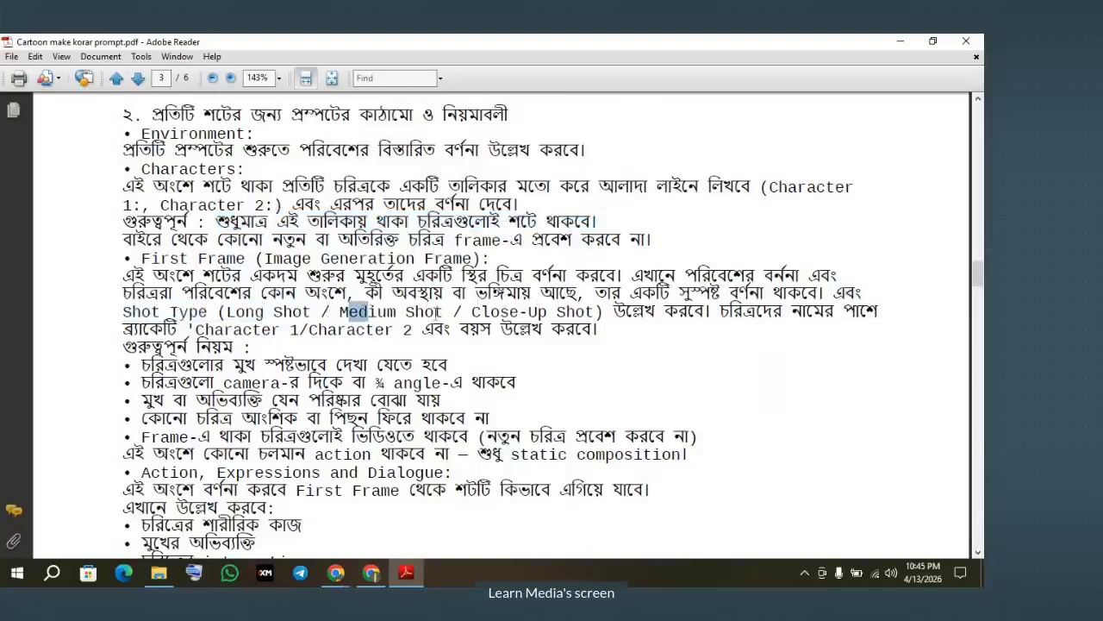
pyautogui.moveTo(479, 312); pyautogui.dragTo(510, 312)
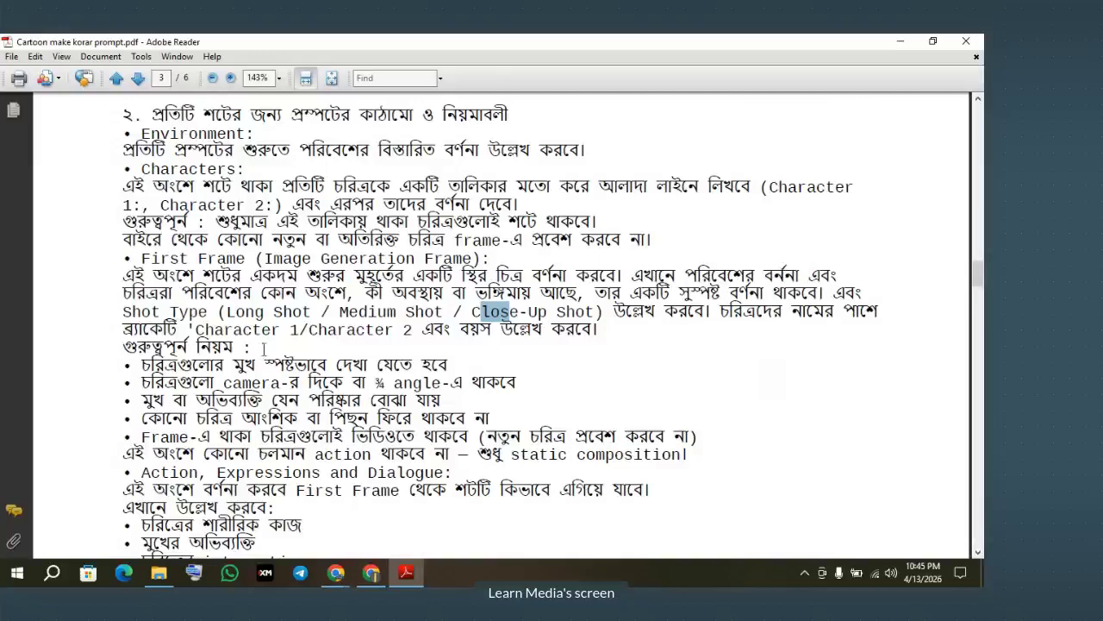
# Examine the important First Frame rules on clearly visible faces and characters facing the camera or at a ¾ angle
pyautogui.scroll(-2, 380, 354)
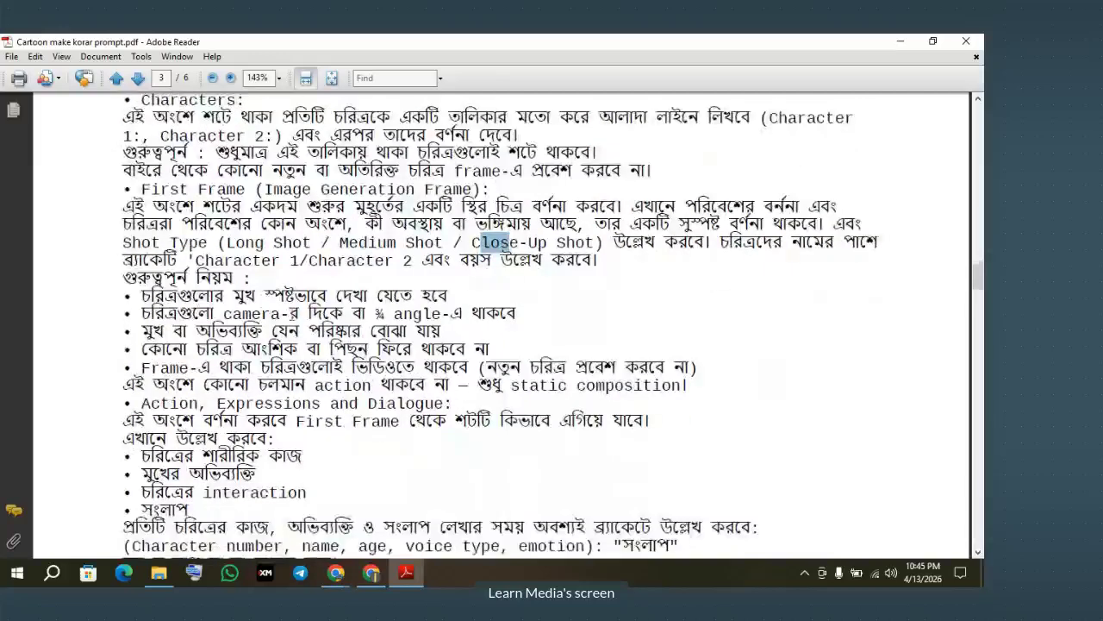
pyautogui.scroll(-1, 245, 319)
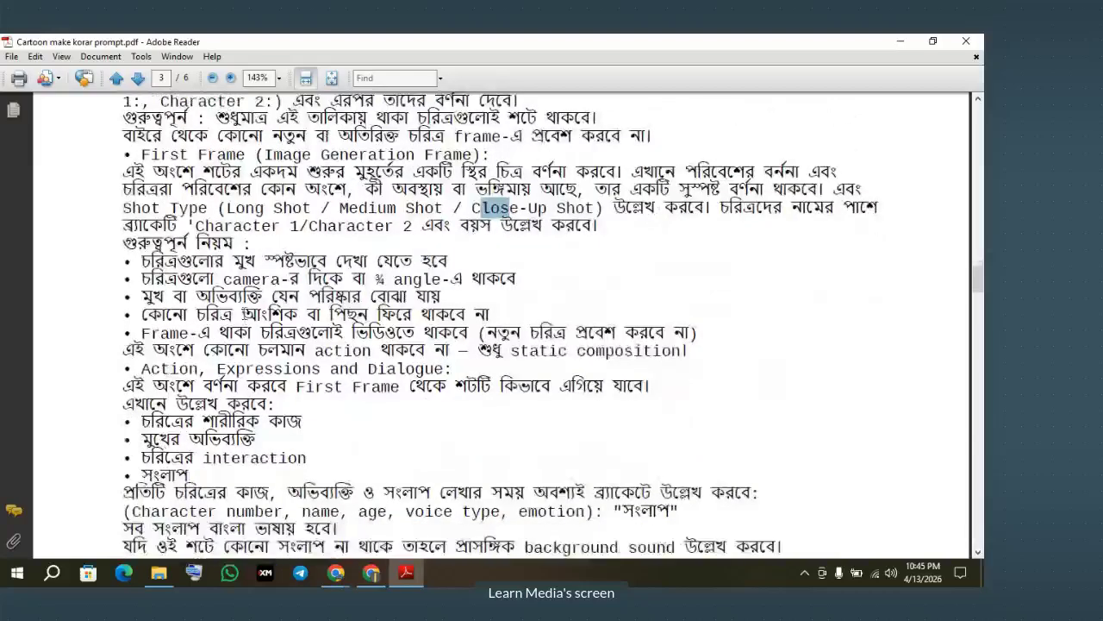
pyautogui.moveTo(514, 278); pyautogui.dragTo(264, 261)
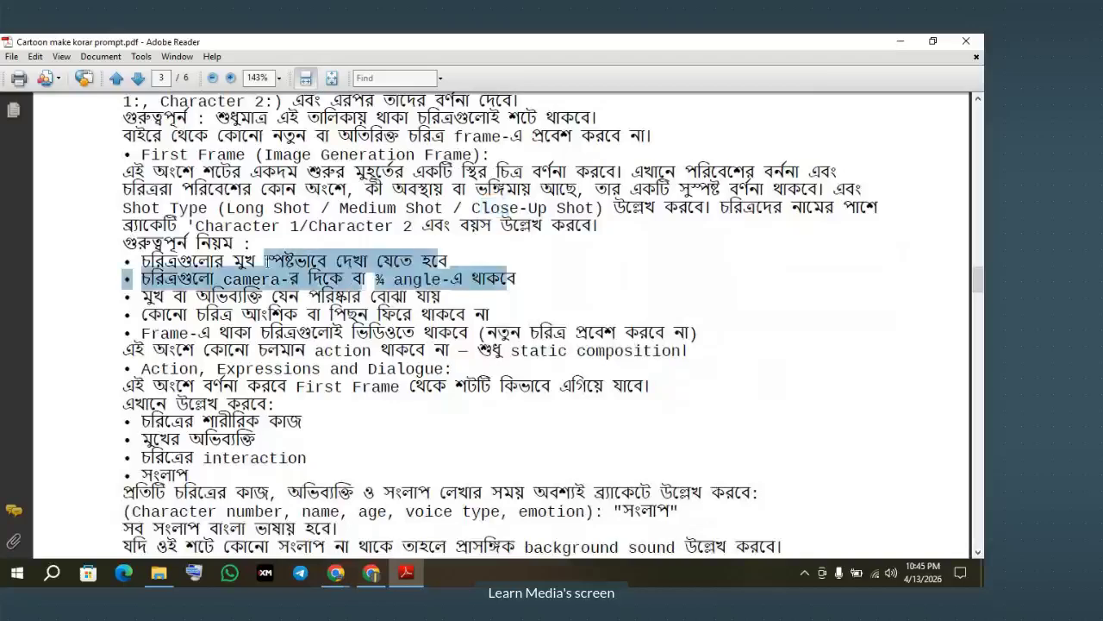
pyautogui.click(233, 303)
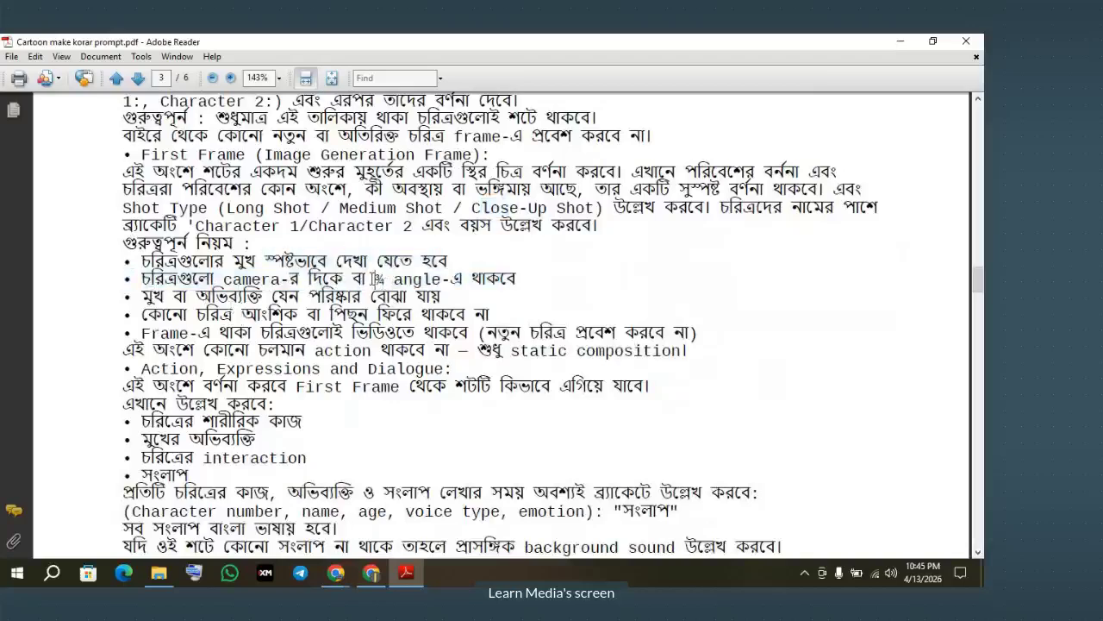
pyautogui.moveTo(376, 278); pyautogui.dragTo(508, 279)
pyautogui.click(550, 294)
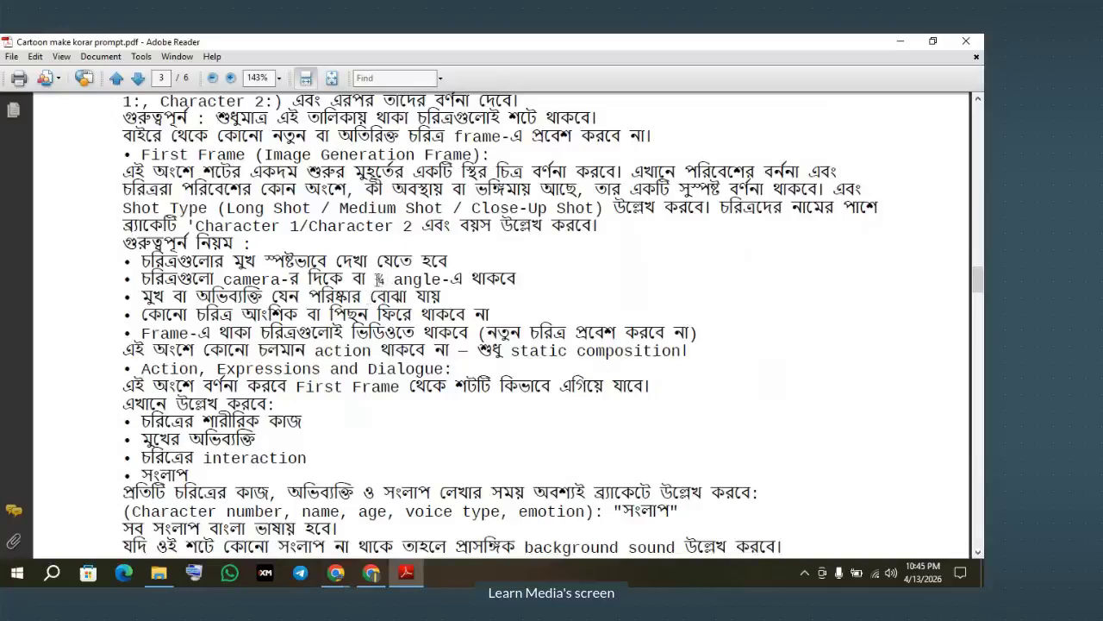
pyautogui.moveTo(376, 278); pyautogui.dragTo(451, 280)
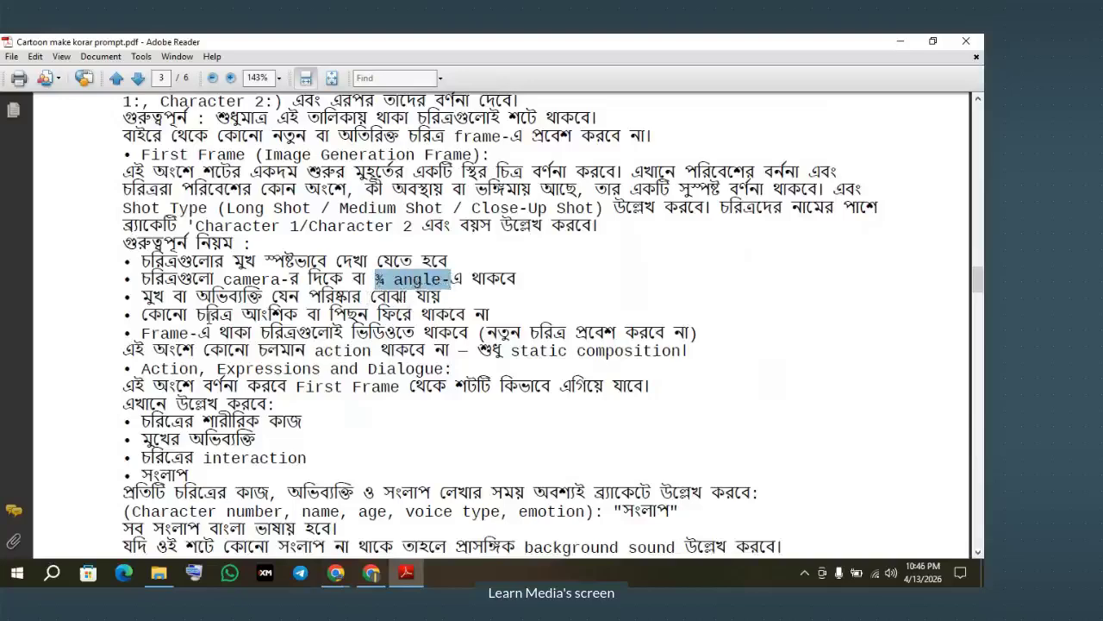
pyautogui.click(290, 296)
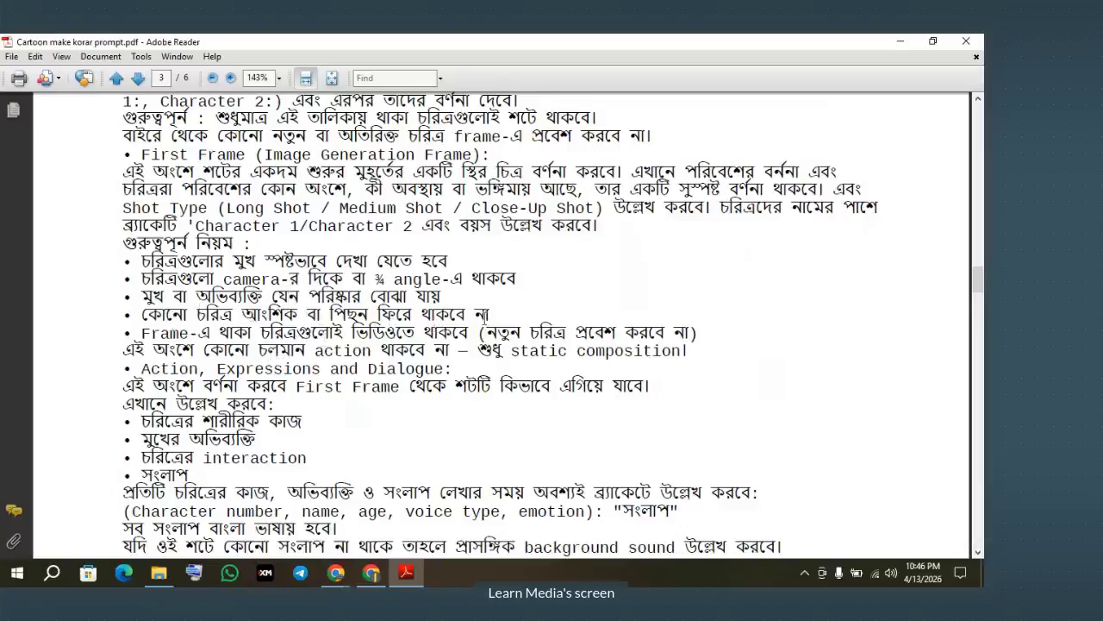
# Read the First Frame rules against partly visible or back-turned characters, marking the note that no new character may enter
pyautogui.moveTo(489, 314); pyautogui.dragTo(303, 326)
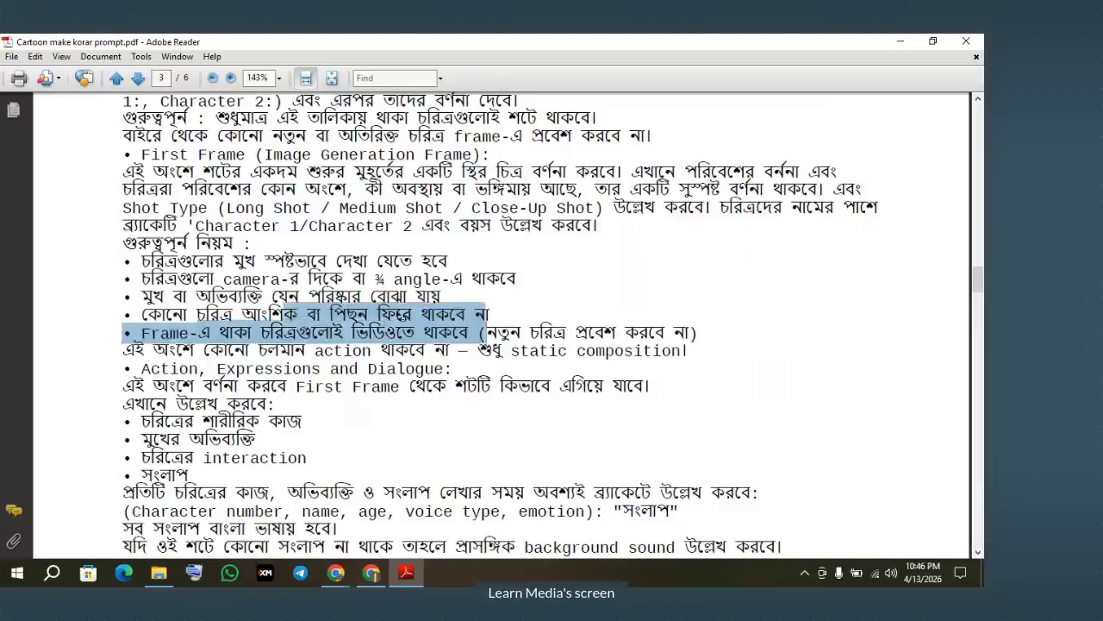
pyautogui.click(398, 315)
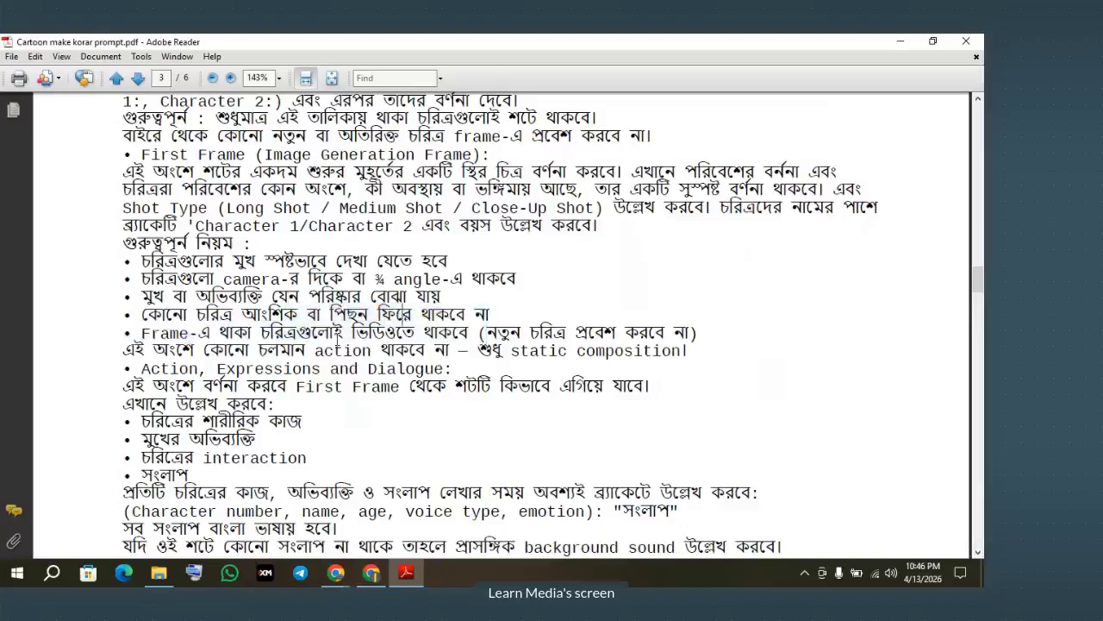
pyautogui.moveTo(497, 333); pyautogui.dragTo(722, 337)
pyautogui.scroll(-2, 242, 369)
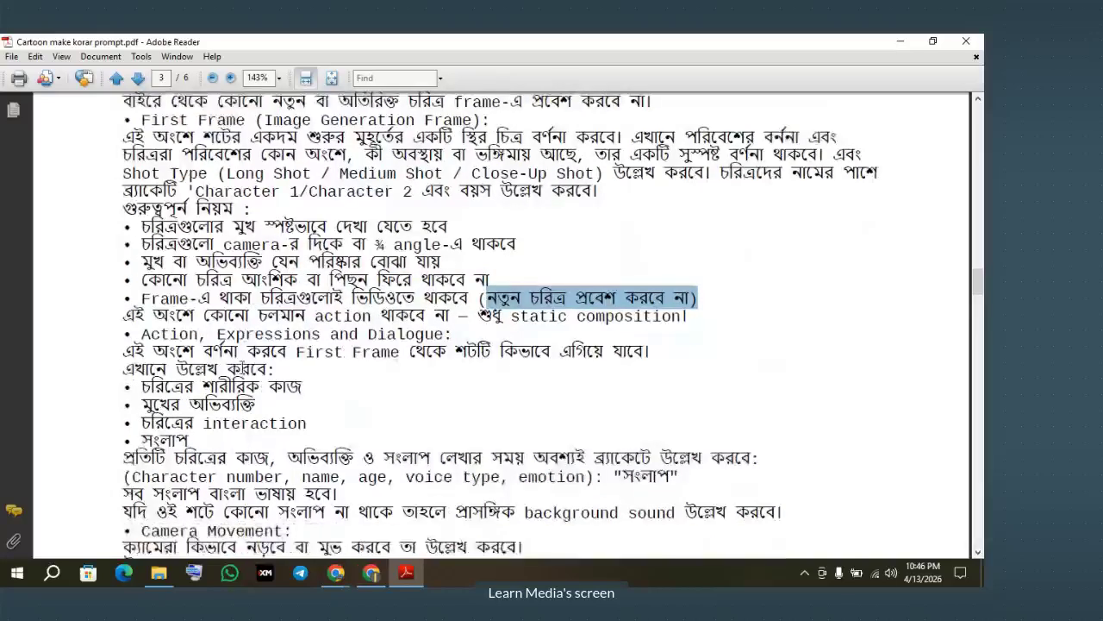
# Read the Action, Expressions and Dialogue section, marking the items on the characters' physical action, facial expression and interaction
pyautogui.moveTo(226, 388); pyautogui.dragTo(172, 346)
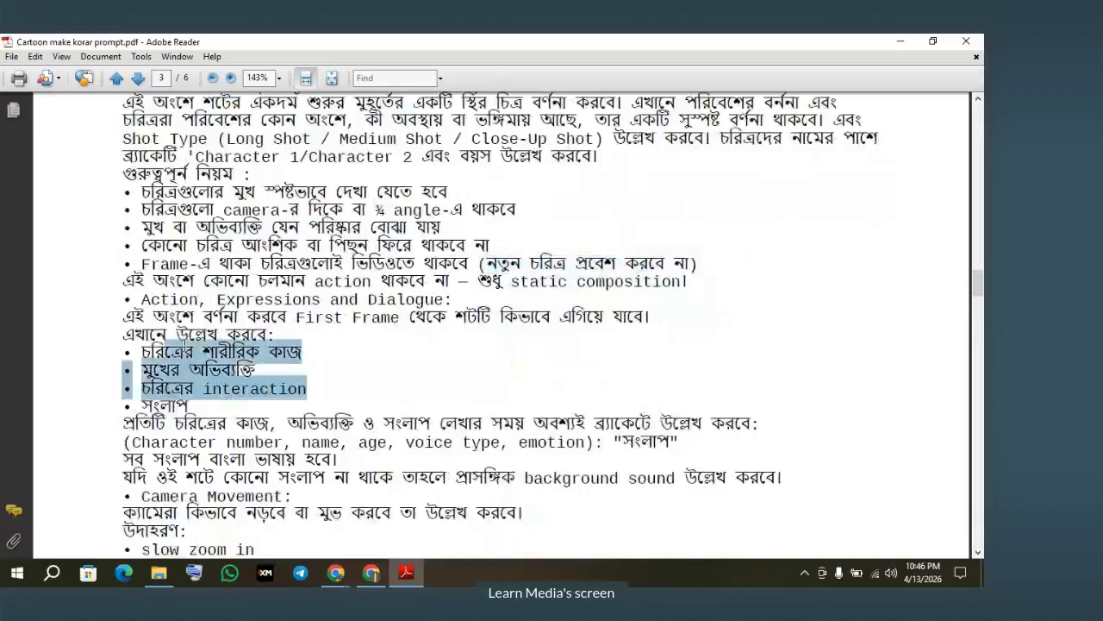
pyautogui.scroll(-2, 221, 360)
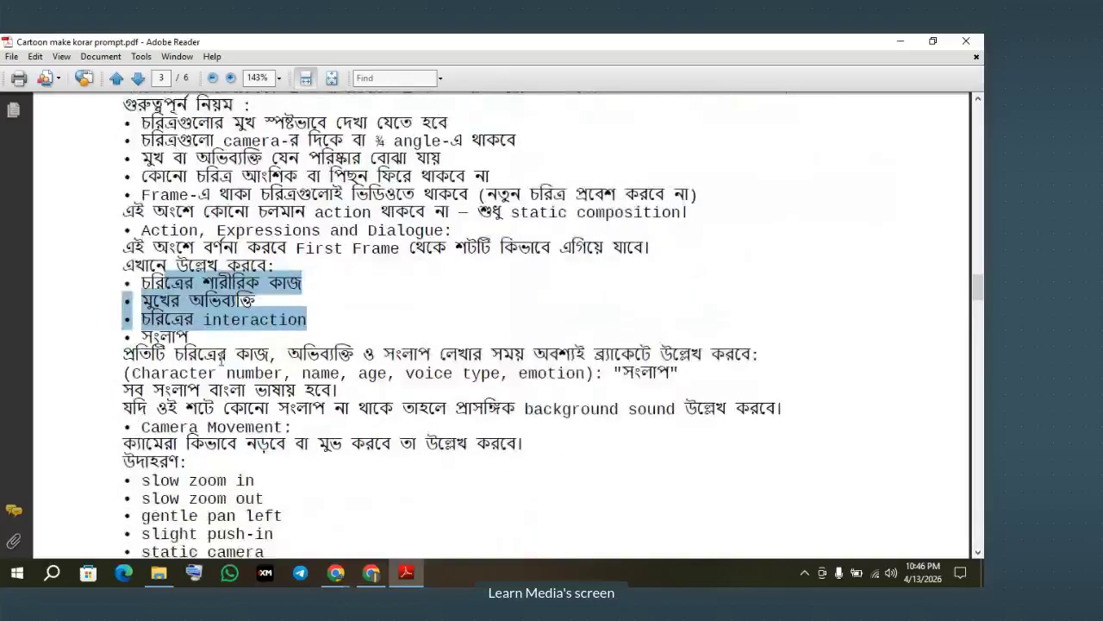
pyautogui.scroll(-2, 222, 360)
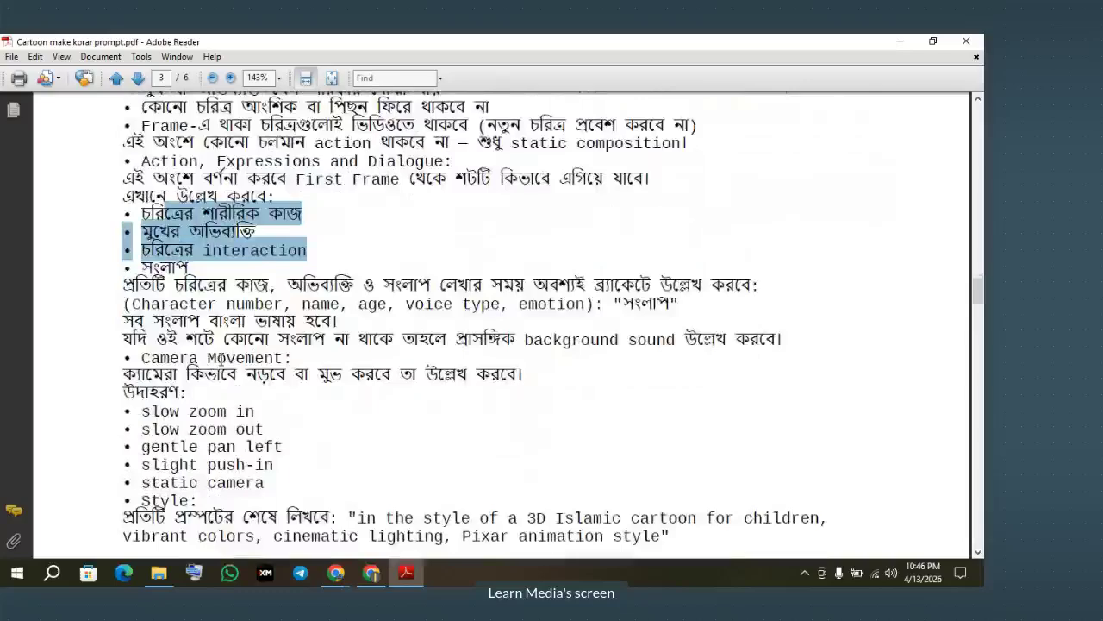
pyautogui.scroll(-2, 221, 359)
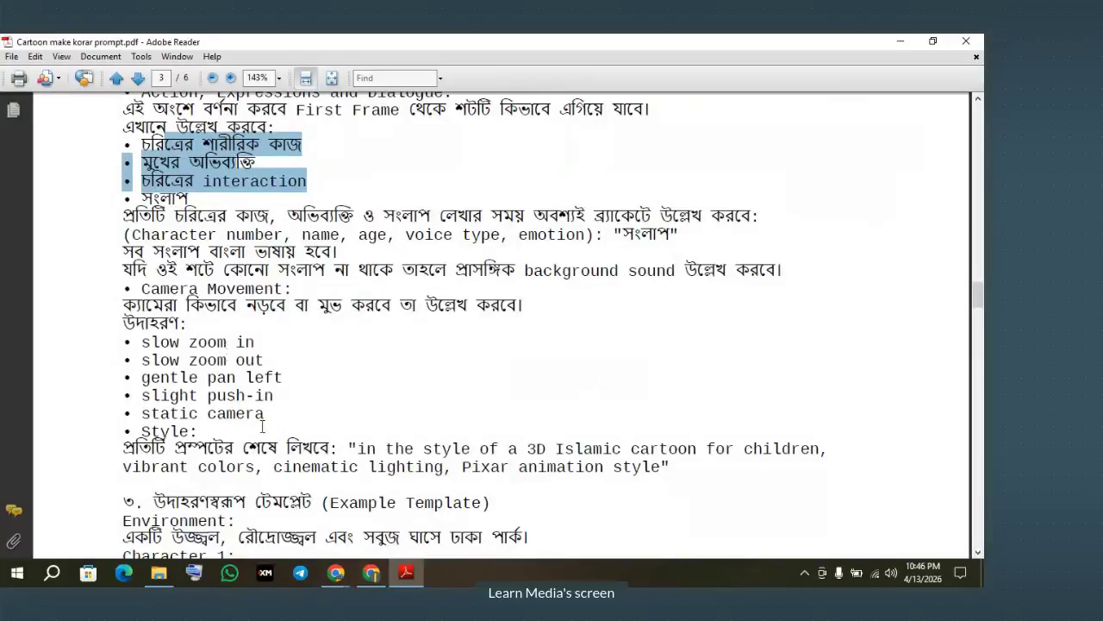
# Read the Camera Movement examples and mark the Style phrase that has to end every prompt
pyautogui.scroll(-2, 267, 384)
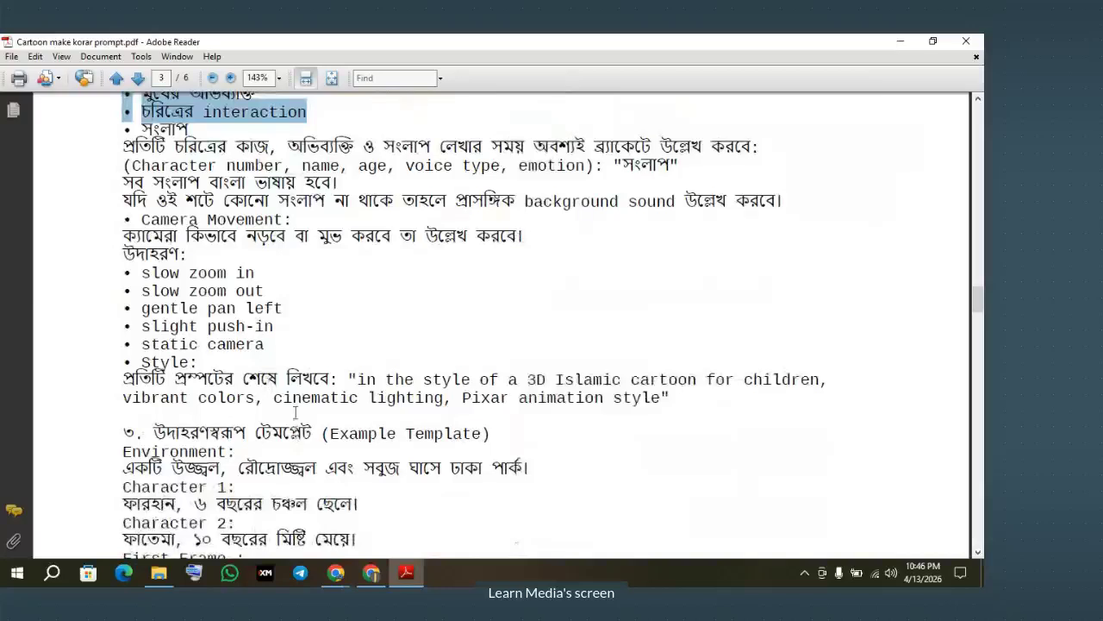
pyautogui.scroll(-1, 375, 384)
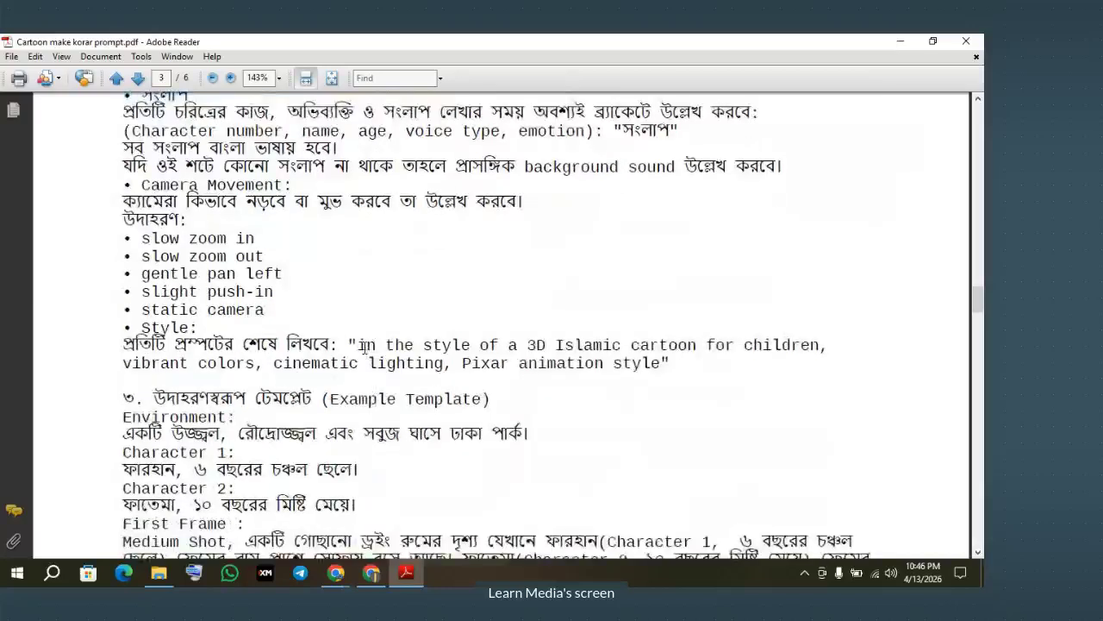
pyautogui.moveTo(359, 345); pyautogui.dragTo(669, 363)
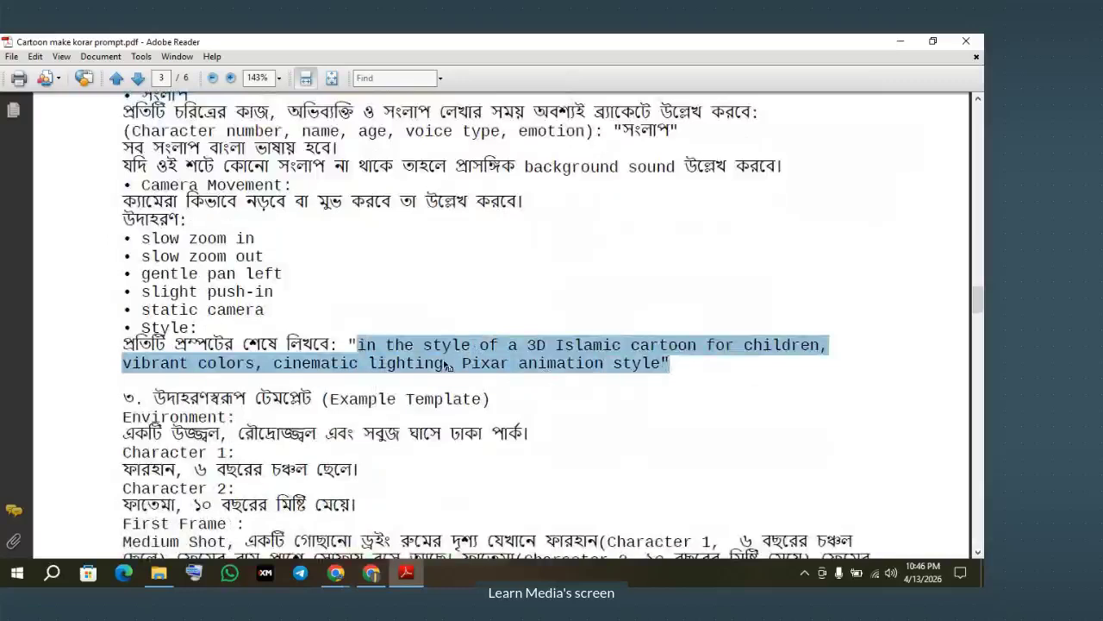
pyautogui.scroll(-2, 448, 366)
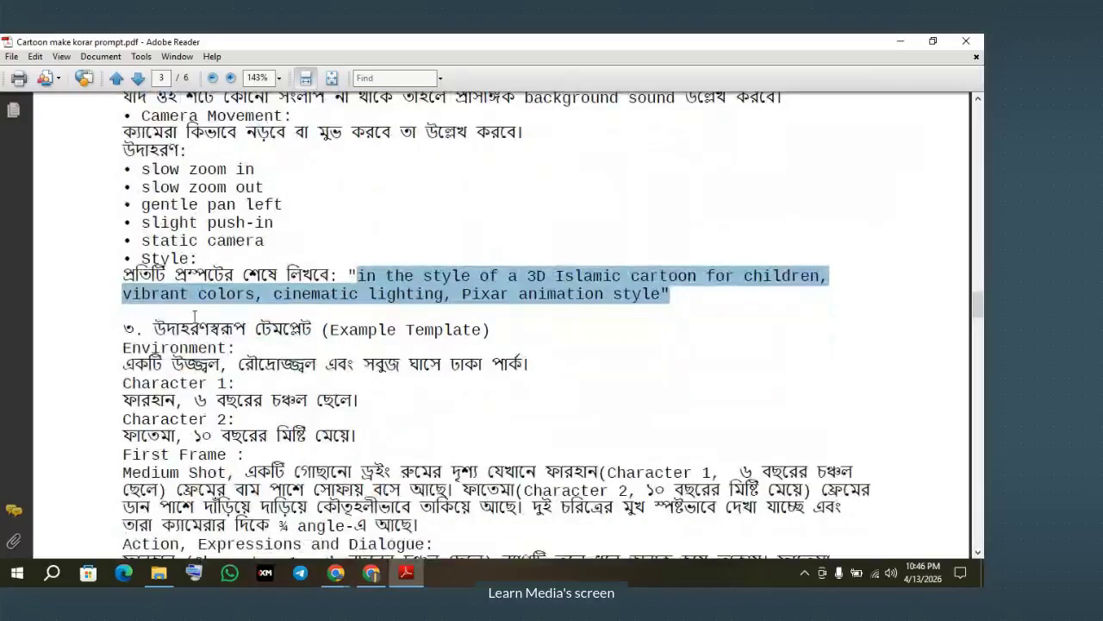
pyautogui.scroll(-1, 250, 323)
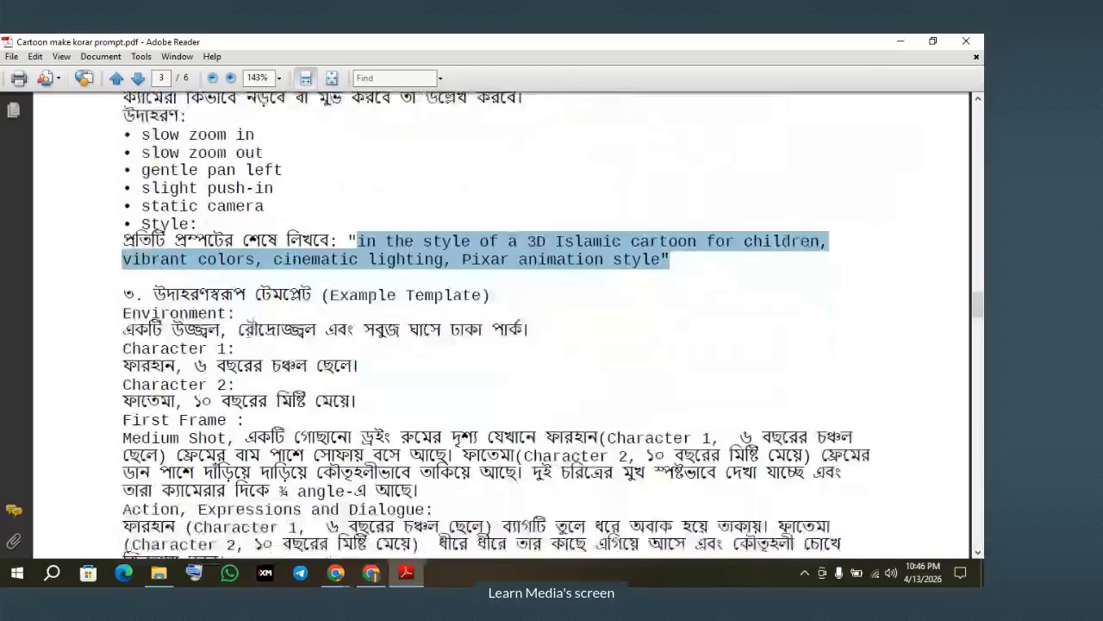
# Examine the start of the Example Template, marking its heading and the Environment, Character 1 and Character 2 entries
pyautogui.scroll(-1, 250, 327)
pyautogui.moveTo(333, 261); pyautogui.dragTo(504, 259)
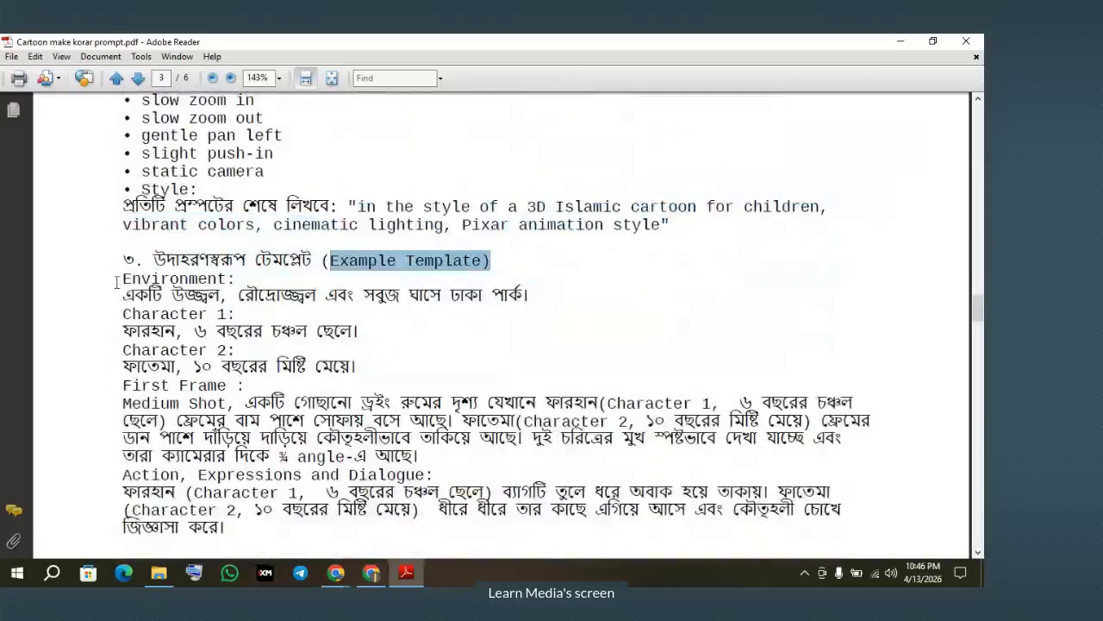
pyautogui.moveTo(120, 278); pyautogui.dragTo(365, 307)
pyautogui.click(355, 307)
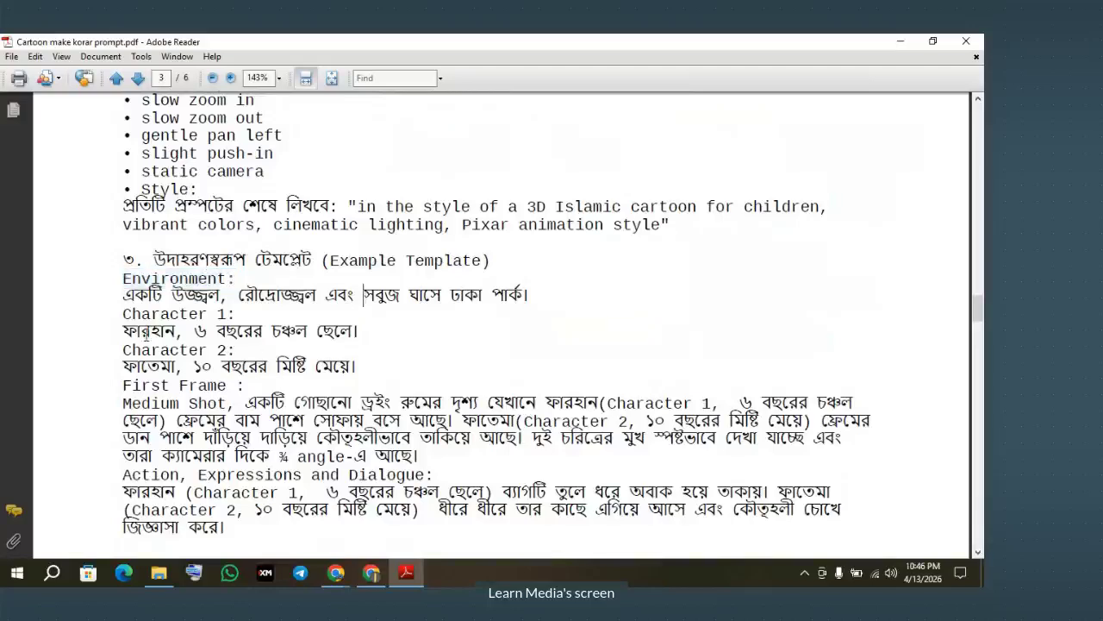
pyautogui.moveTo(125, 315); pyautogui.dragTo(297, 358)
pyautogui.click(273, 330)
pyautogui.click(297, 360)
pyautogui.scroll(-1, 295, 336)
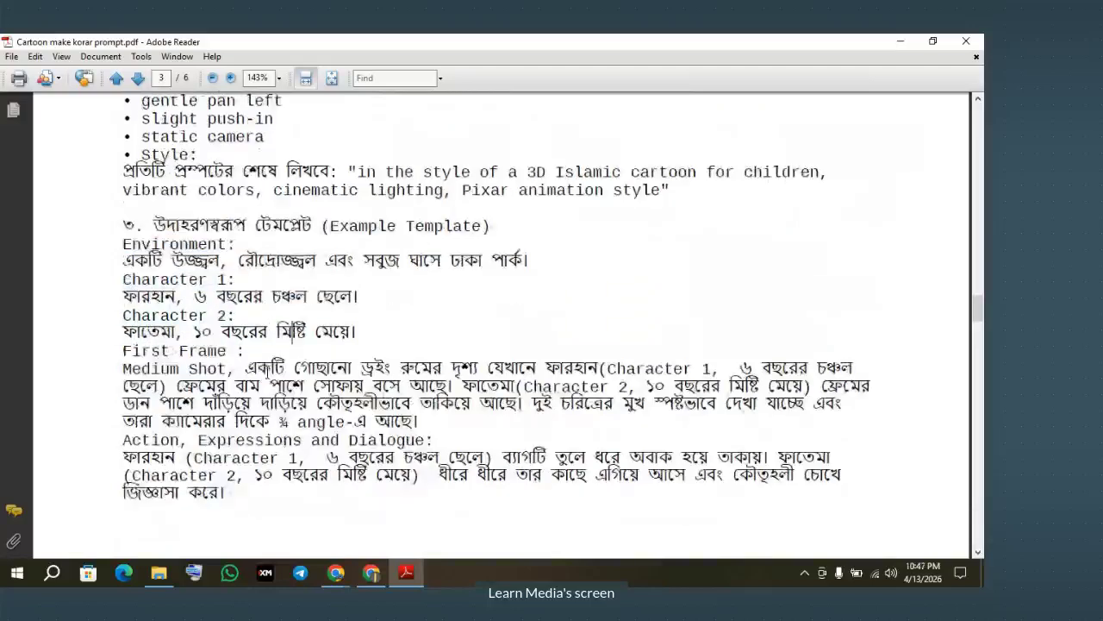
# Read the example's Medium Shot First Frame text and mark its Action, Expressions and Dialogue paragraph
pyautogui.moveTo(129, 365); pyautogui.dragTo(366, 388)
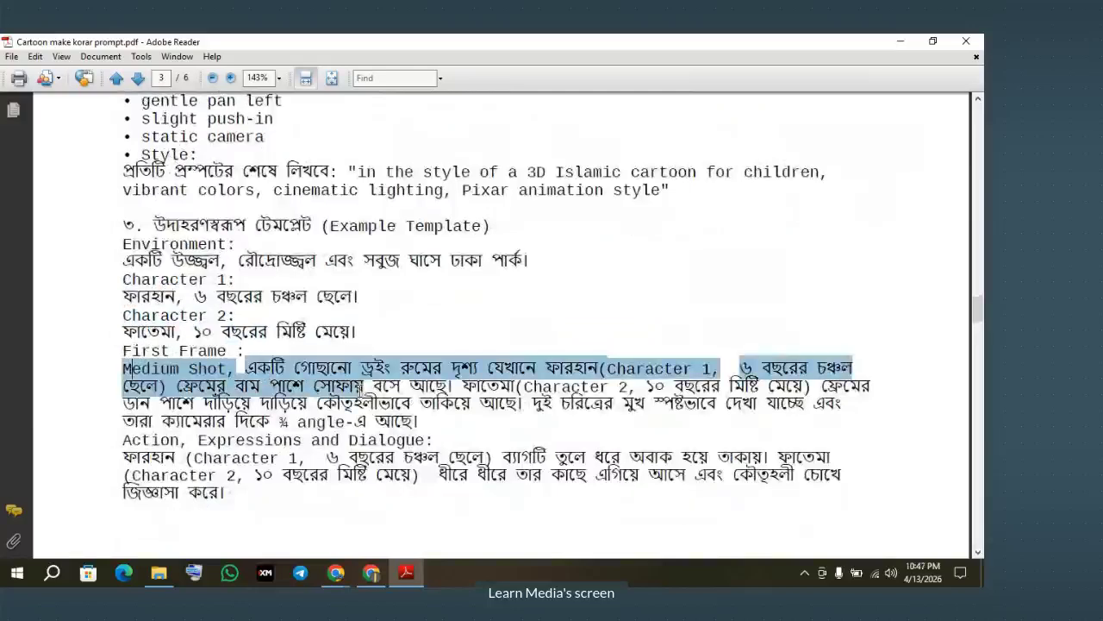
pyautogui.scroll(-1, 321, 439)
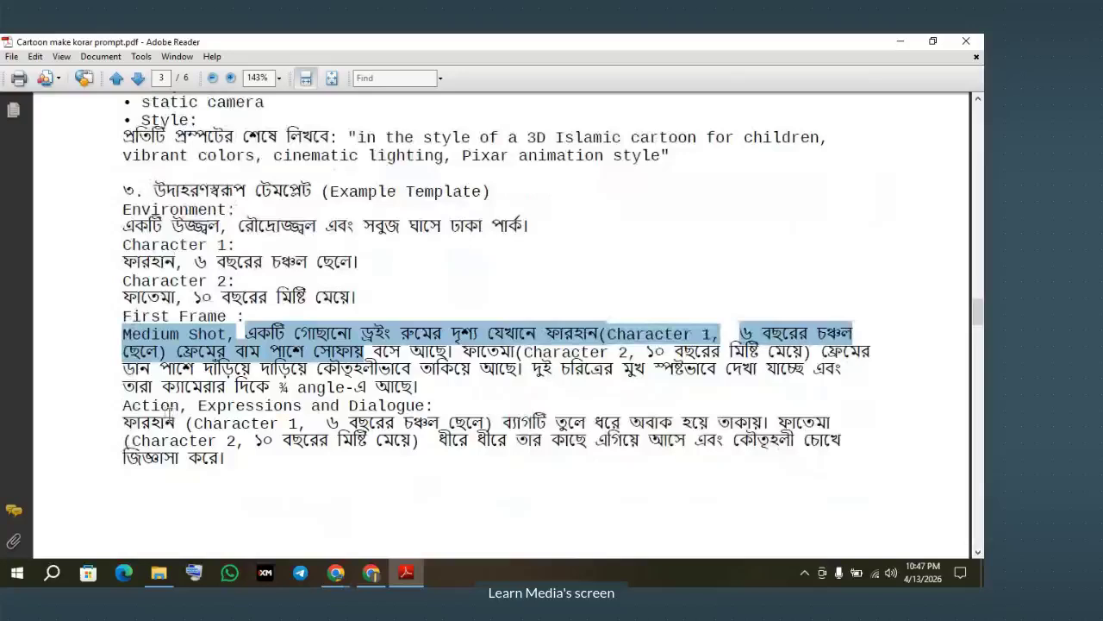
pyautogui.scroll(-2, 169, 413)
pyautogui.moveTo(226, 393); pyautogui.dragTo(164, 335)
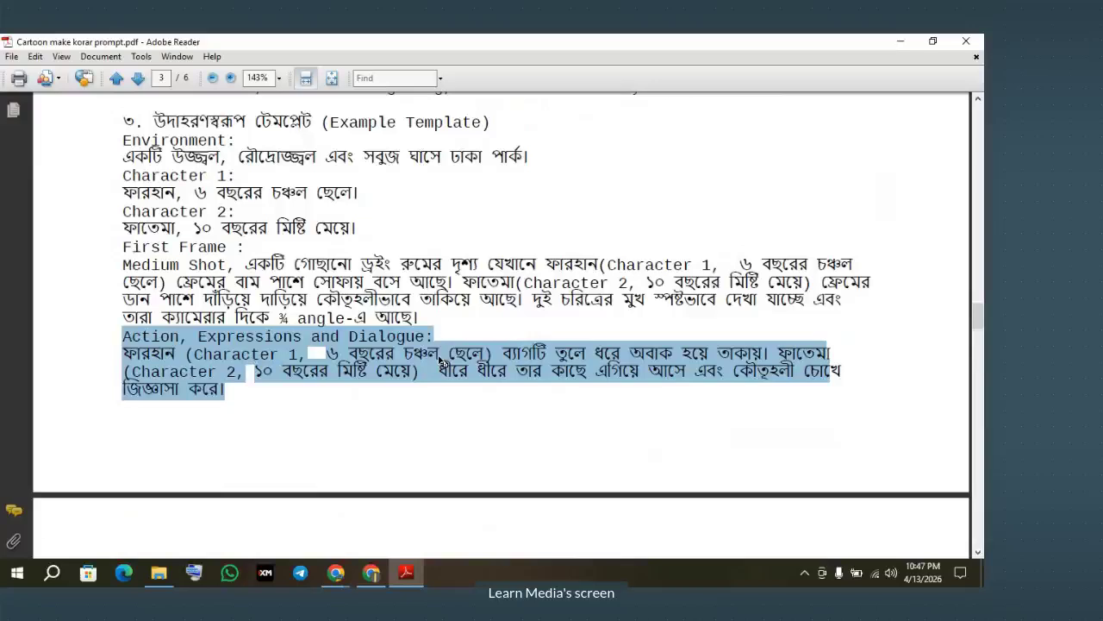
pyautogui.click(435, 337)
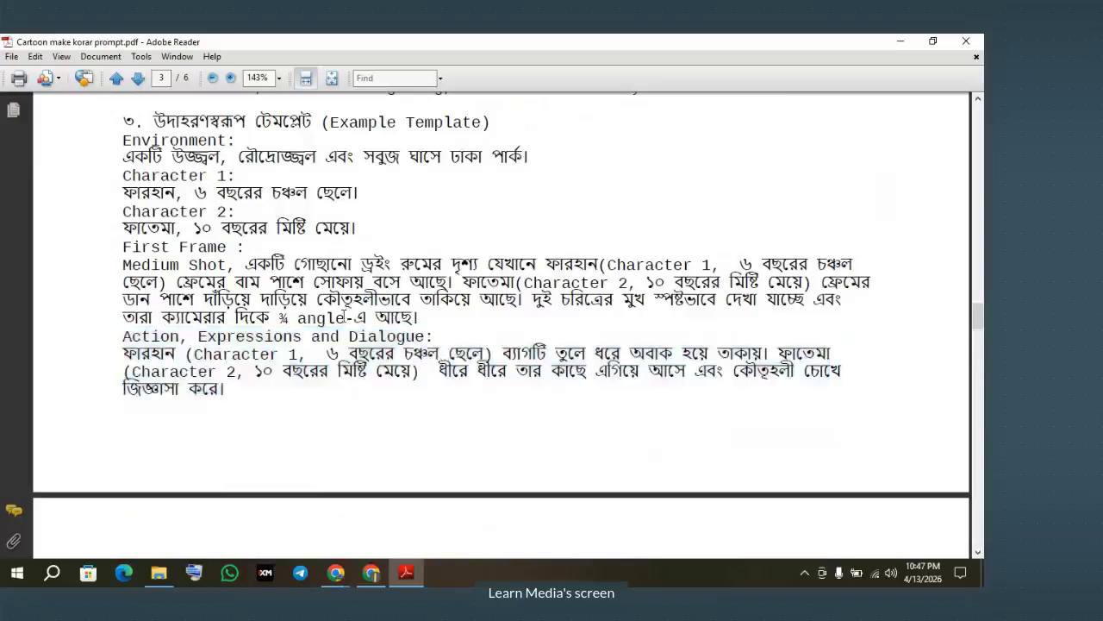
pyautogui.scroll(-1, 344, 317)
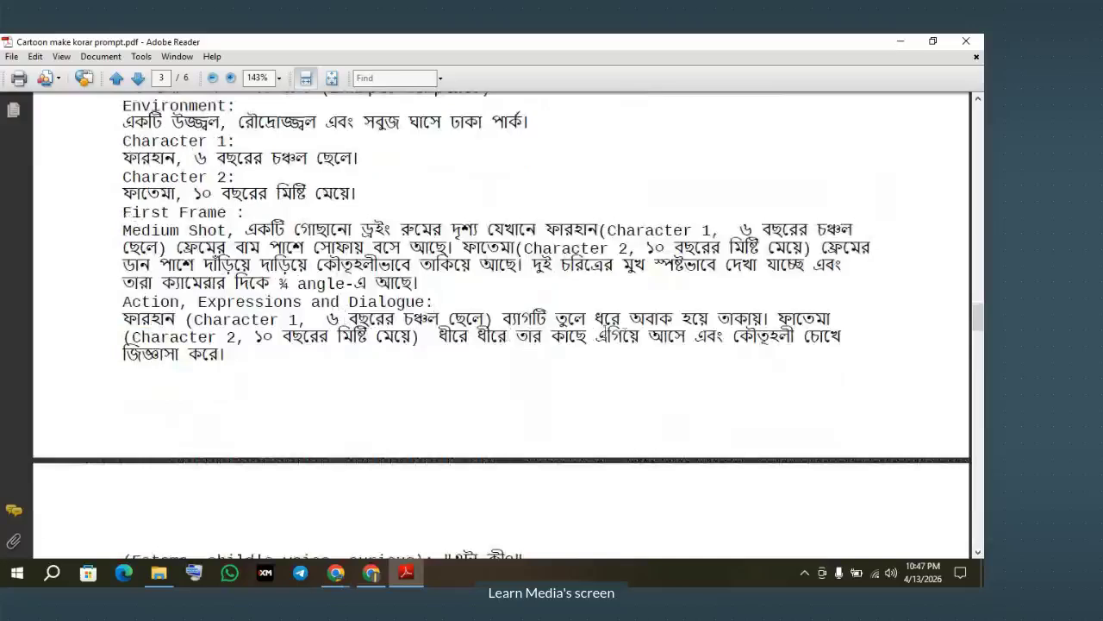
# Mark the second character's slow approach in the example action, and read on through the dialogue, Camera Movement and Style on page 4
pyautogui.moveTo(789, 319); pyautogui.dragTo(829, 319)
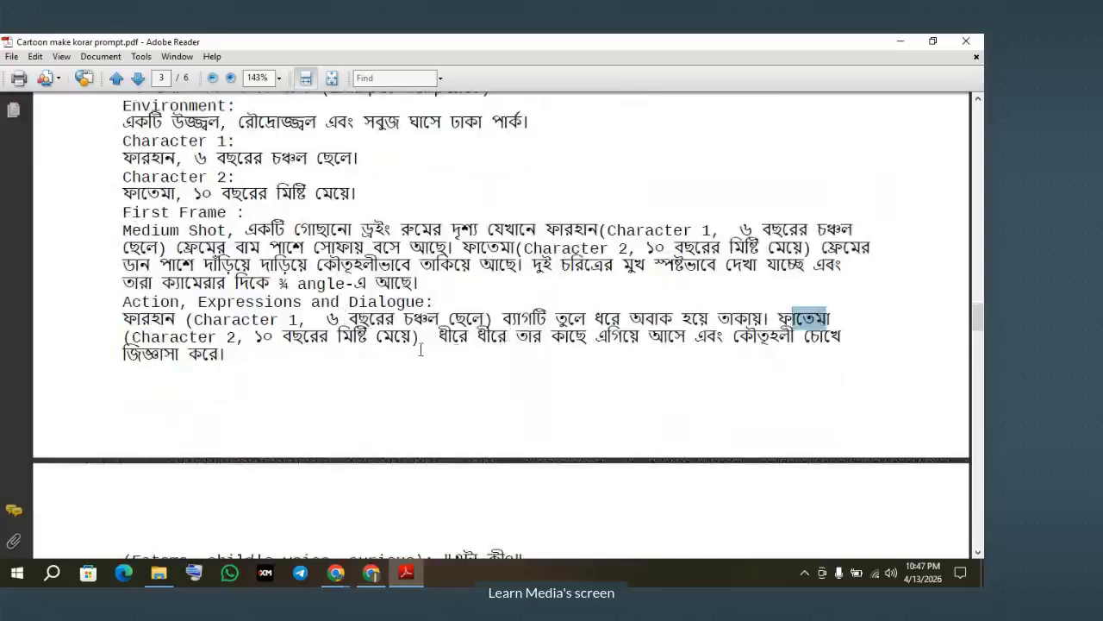
pyautogui.moveTo(439, 336); pyautogui.dragTo(683, 341)
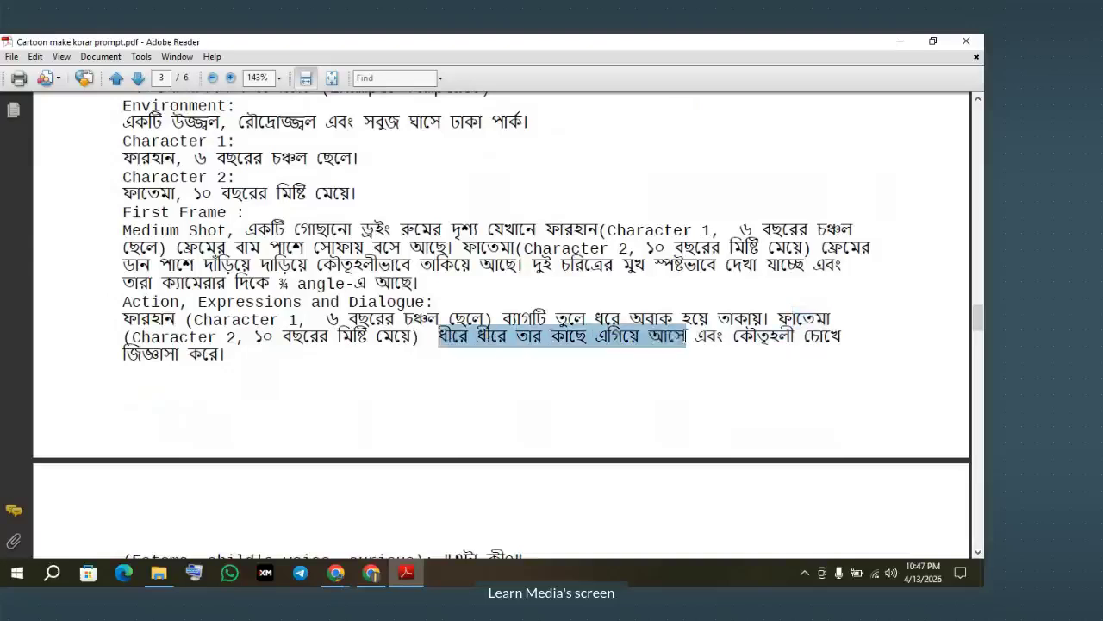
pyautogui.click(595, 342)
pyautogui.scroll(-2, 534, 328)
pyautogui.scroll(-1, 483, 276)
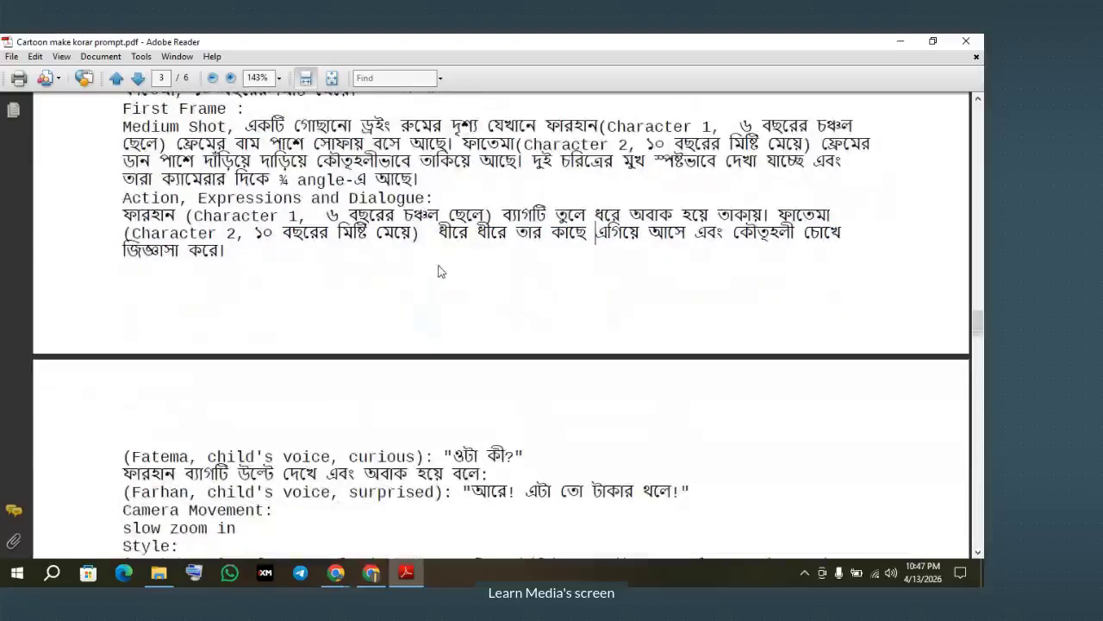
pyautogui.scroll(-3, 440, 272)
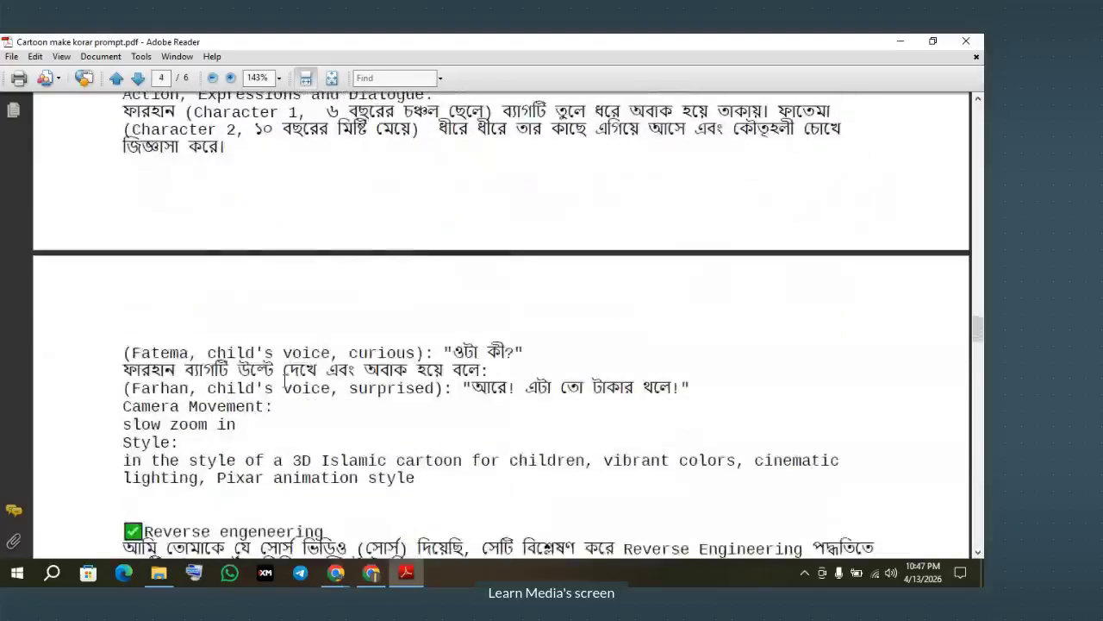
pyautogui.scroll(-1, 204, 424)
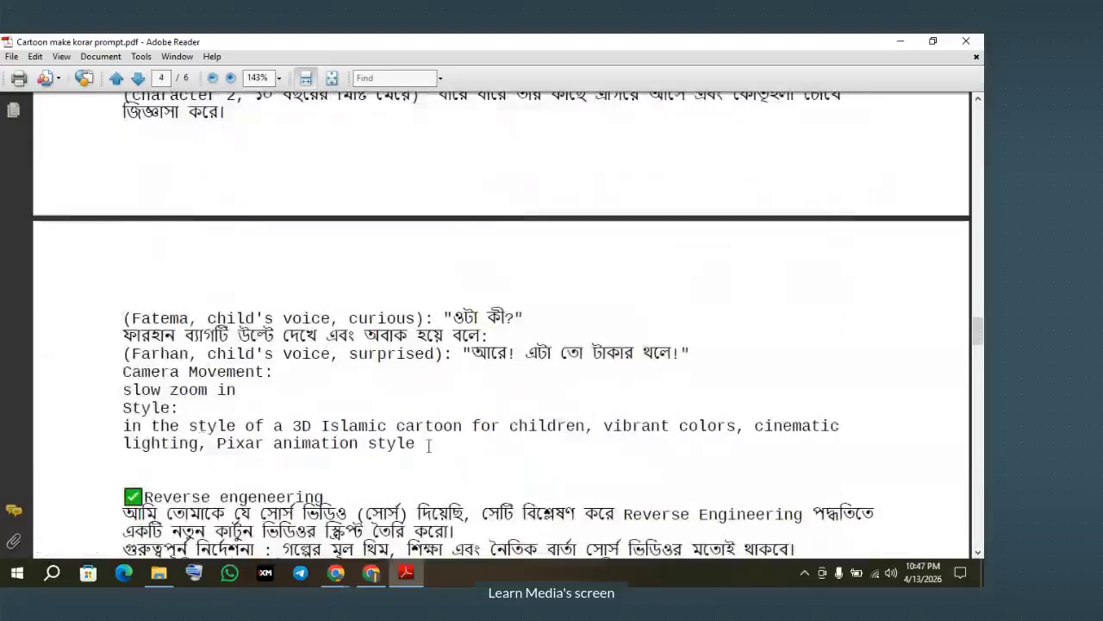
# Select the whole step 3 prompt for shot list, image and video, from its end on page 4 back to its start on page 2
pyautogui.moveTo(428, 445); pyautogui.dragTo(129, 275)
pyautogui.moveTo(426, 458); pyautogui.dragTo(126, 235)
pyautogui.scroll(2, 187, 269)
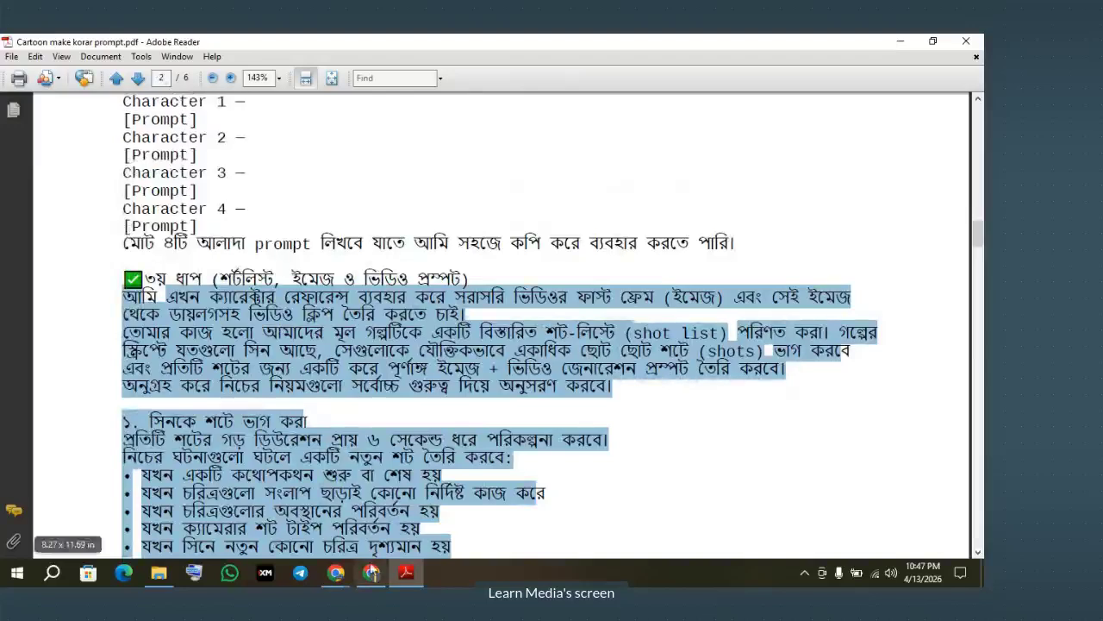
# Switch to Google AI Studio, paste the story-writing prompt into the temporary chat and run it with Gemini 3.1 Pro Preview
pyautogui.click(334, 572)
pyautogui.moveTo(335, 572)
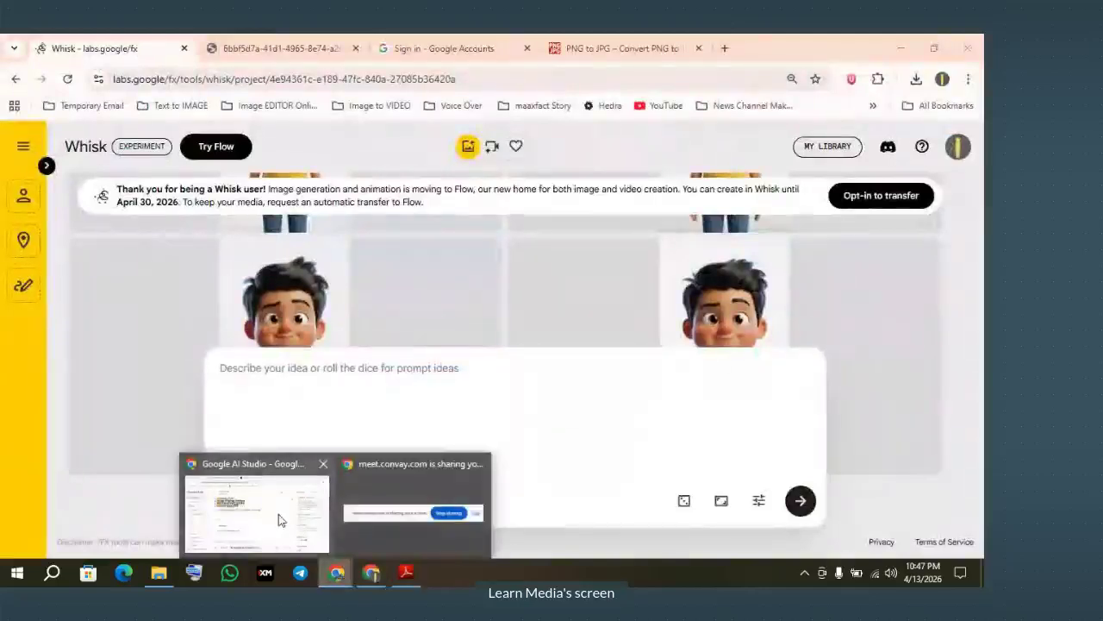
pyautogui.click(279, 514)
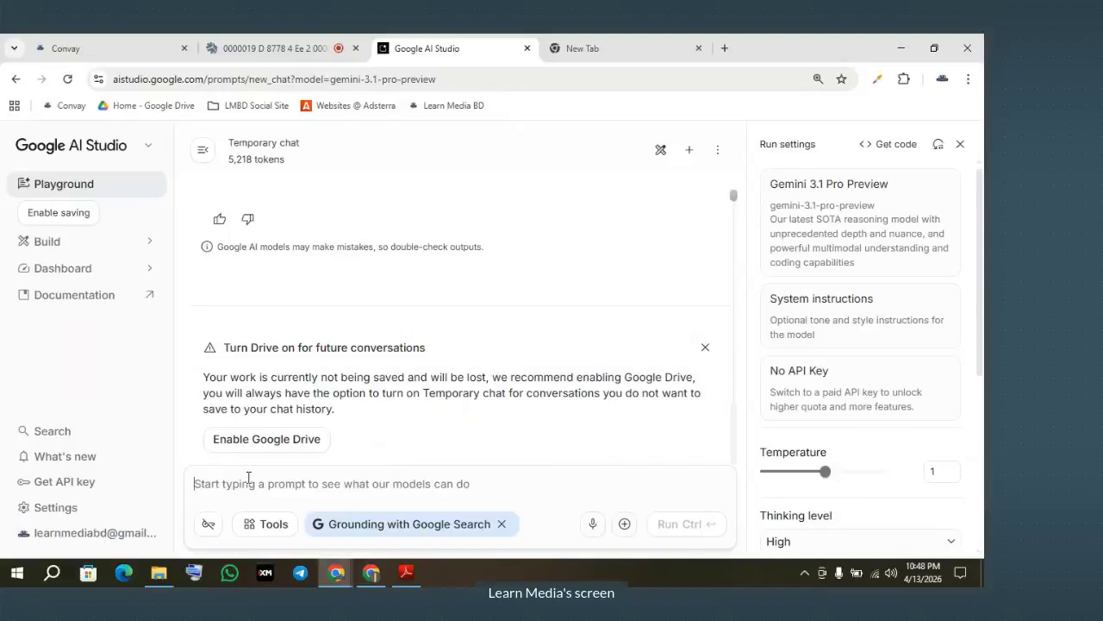
pyautogui.hotkey('ctrl', 'v')
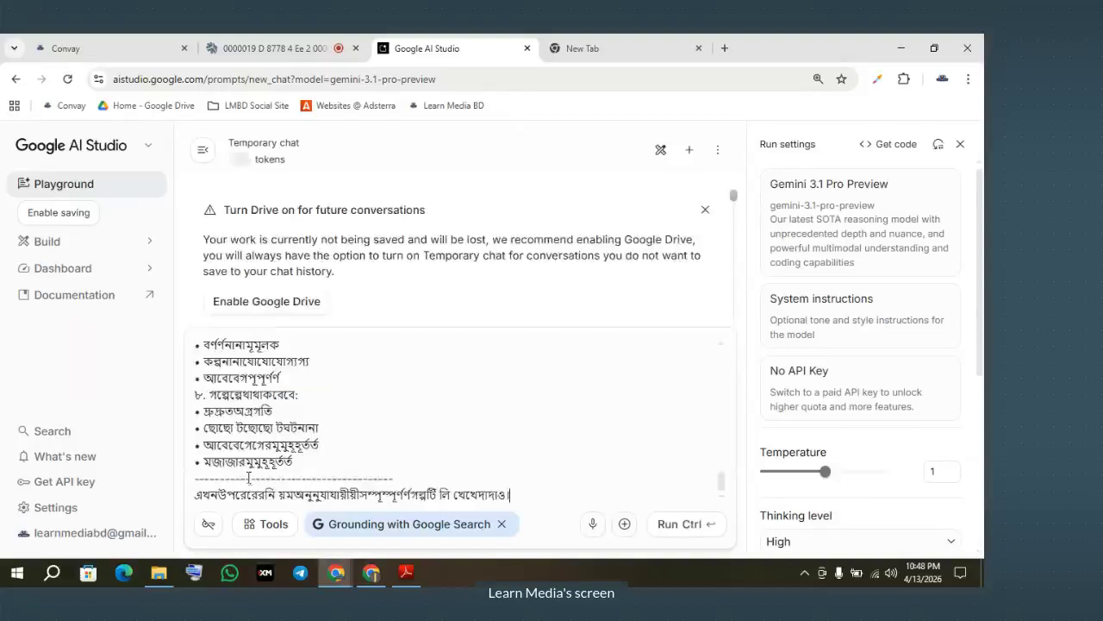
pyautogui.click(662, 524)
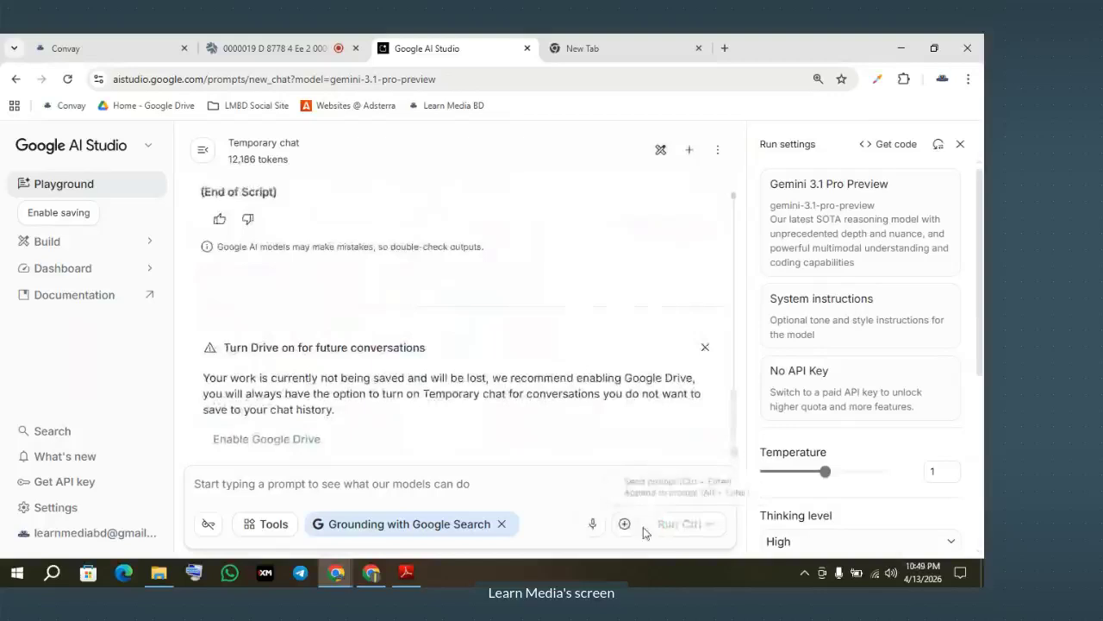
# Dismiss the Google Drive notice and read through the generated cartoon script, checking its title, scene descriptions and character dialogues
pyautogui.click(706, 348)
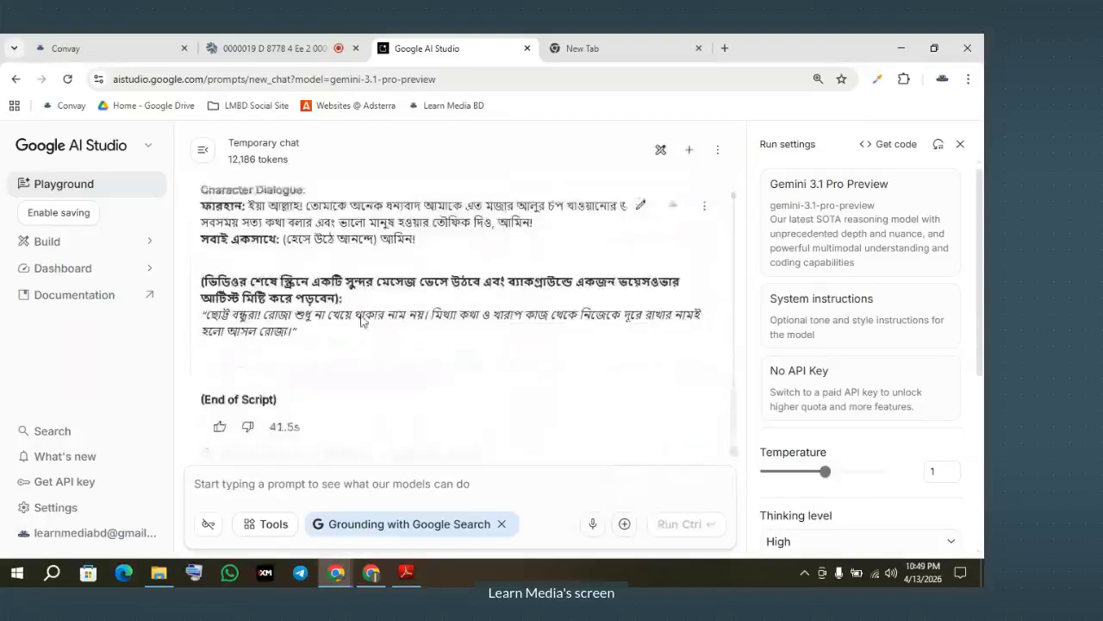
pyautogui.scroll(1, 362, 321)
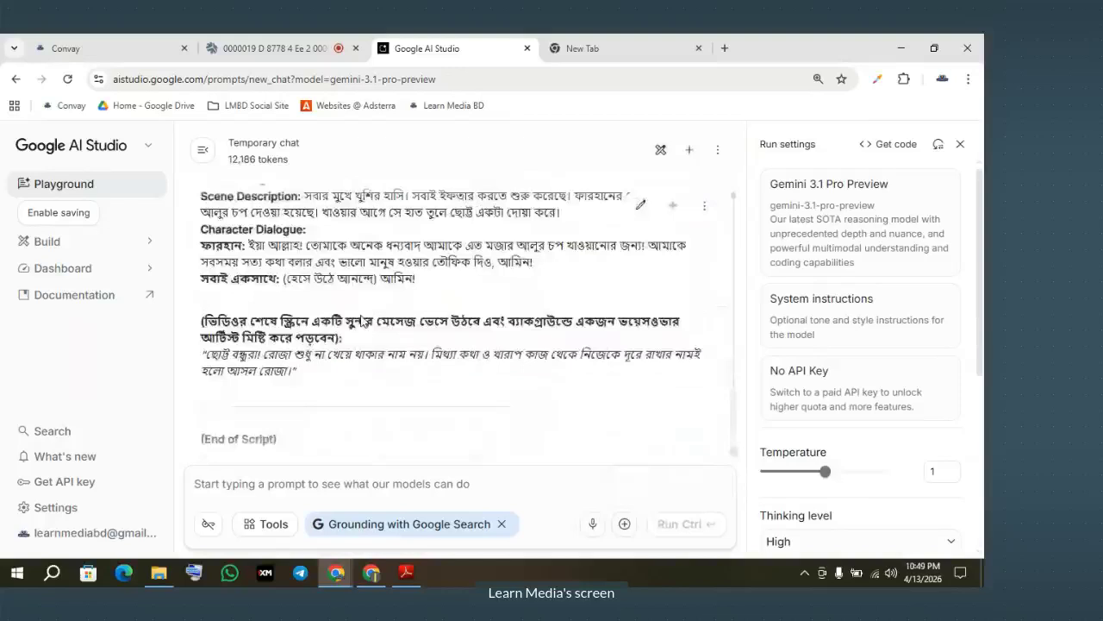
pyautogui.scroll(10, 349, 347)
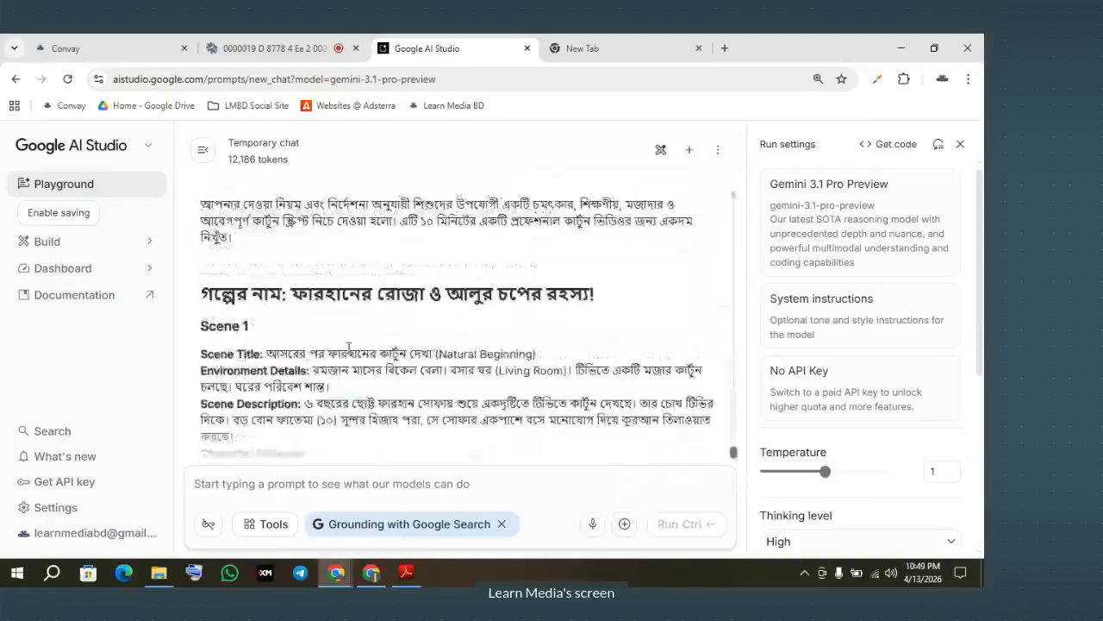
pyautogui.scroll(-2, 349, 348)
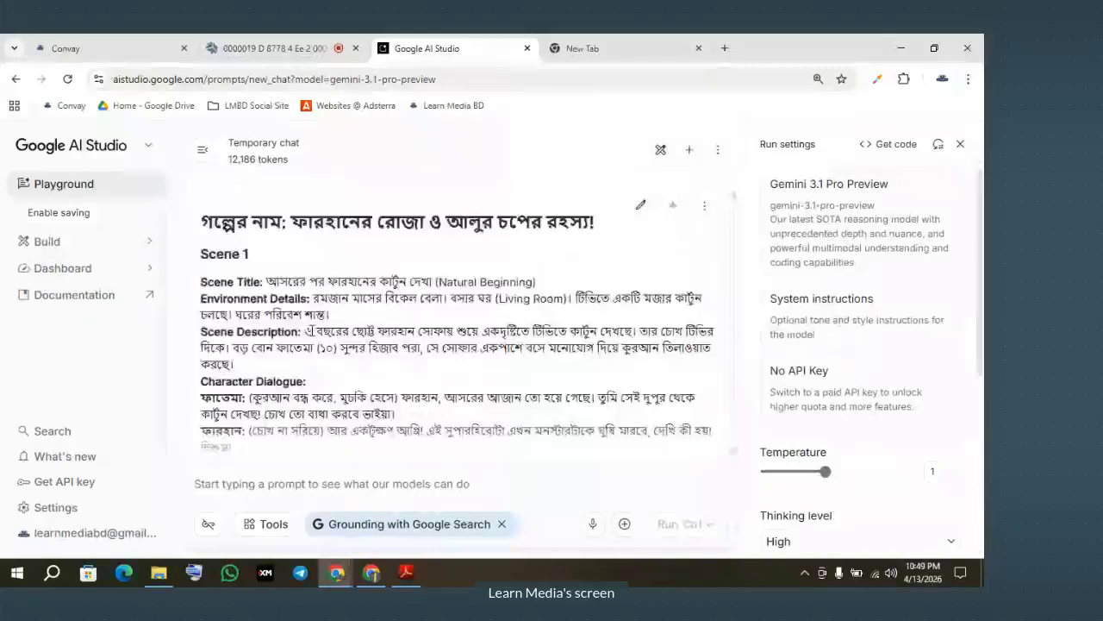
pyautogui.scroll(-10, 410, 332)
pyautogui.scroll(5, 410, 332)
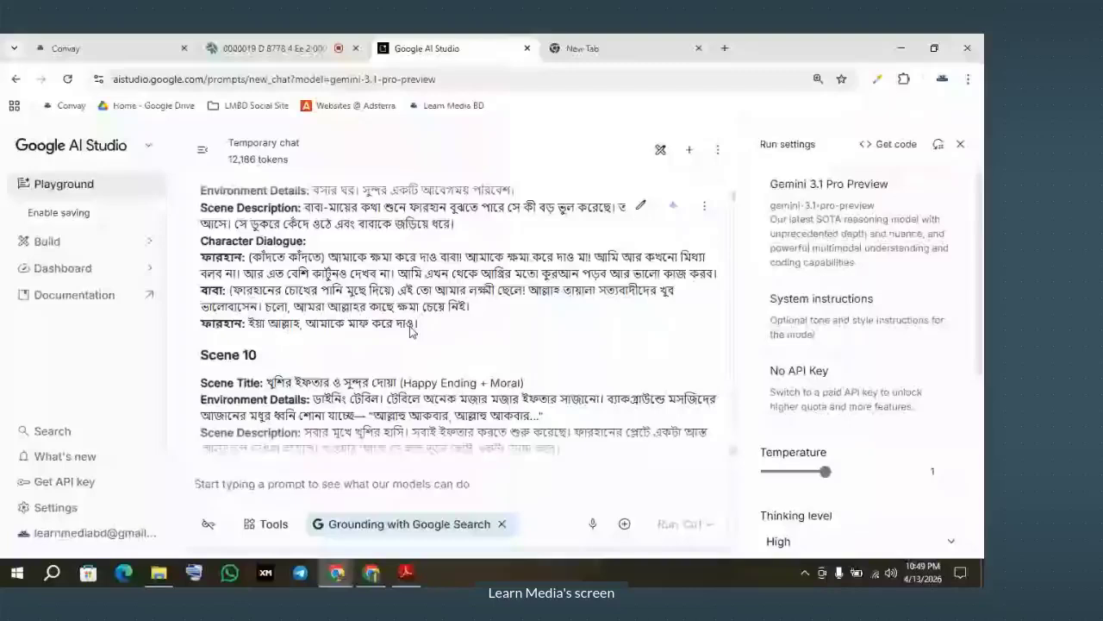
# Copy the selected step 3 prompt from the PDF guide, paste it into the Google AI Studio temporary chat and run it
pyautogui.scroll(10, 410, 332)
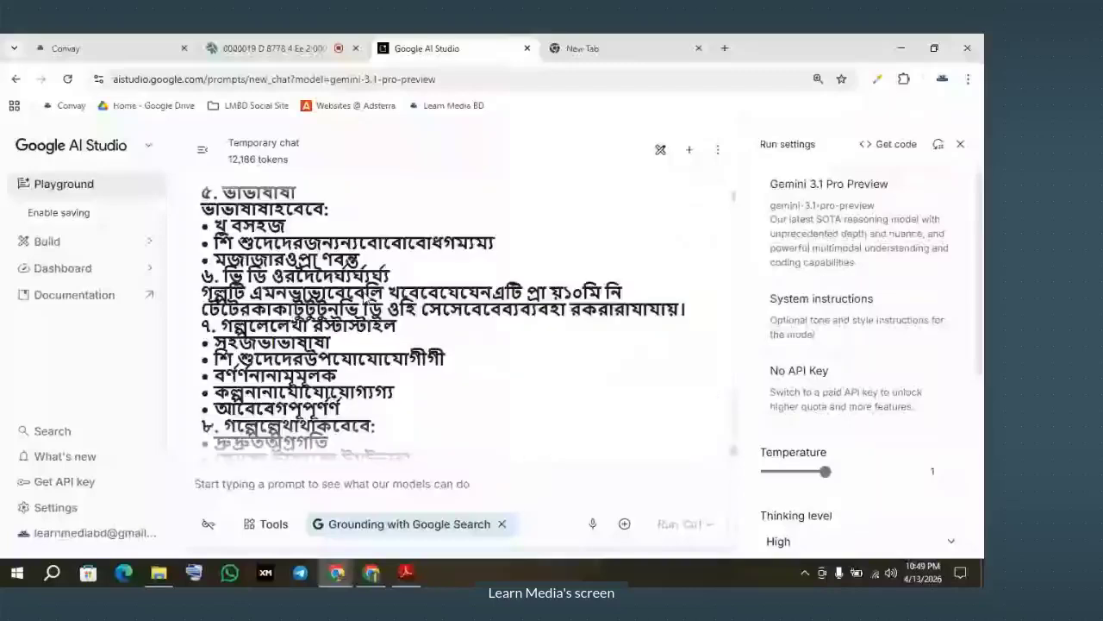
pyautogui.scroll(3, 365, 297)
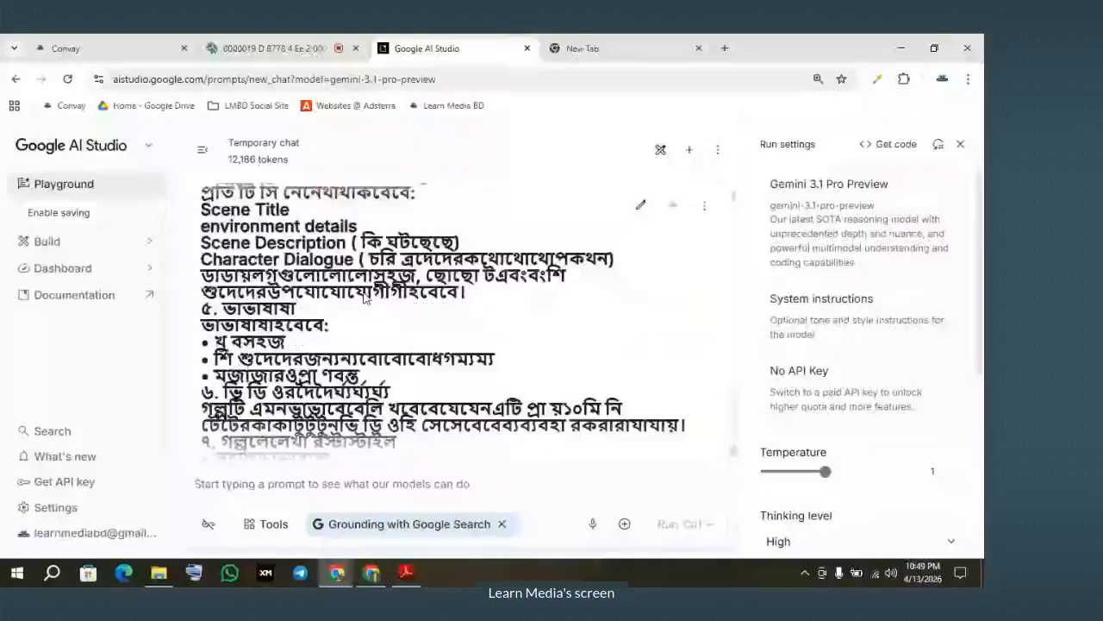
pyautogui.scroll(5, 365, 298)
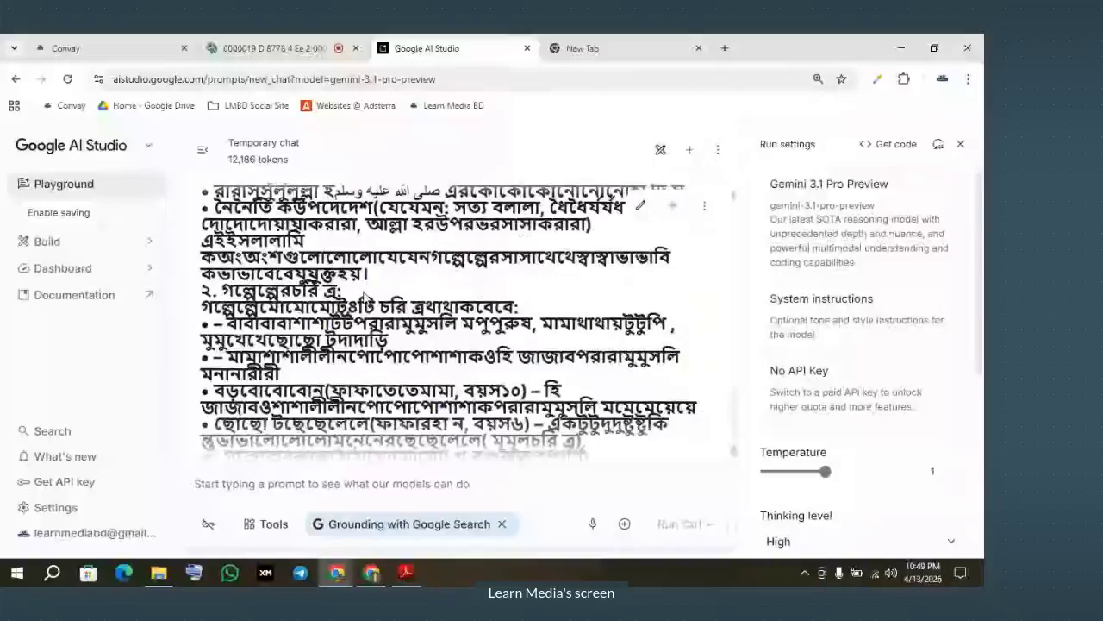
pyautogui.click(412, 572)
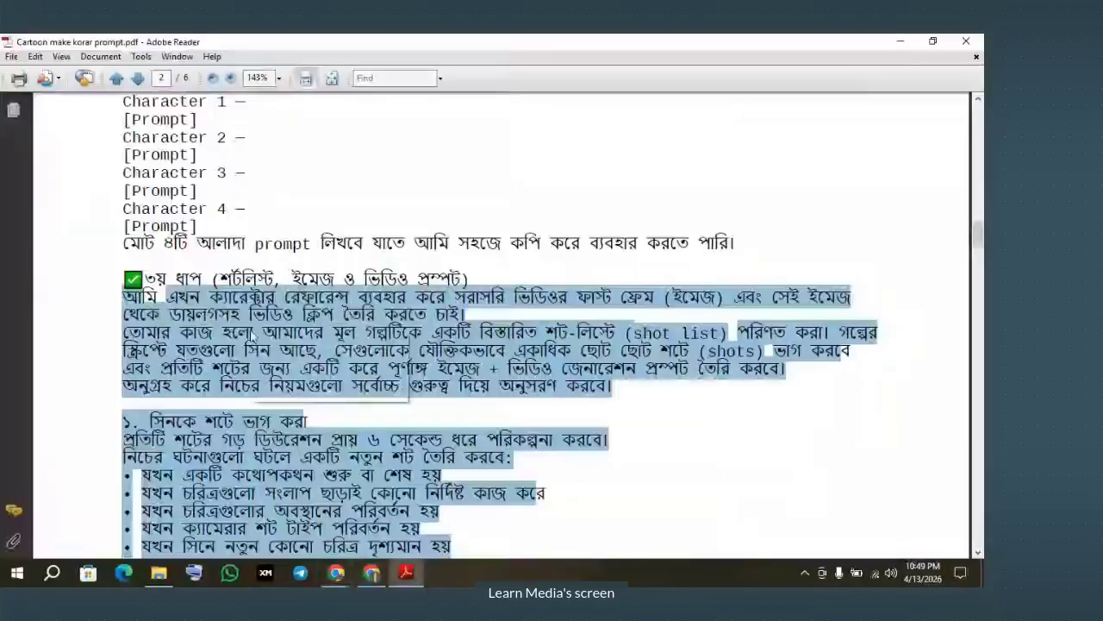
pyautogui.hotkey('alt', 'Tab')
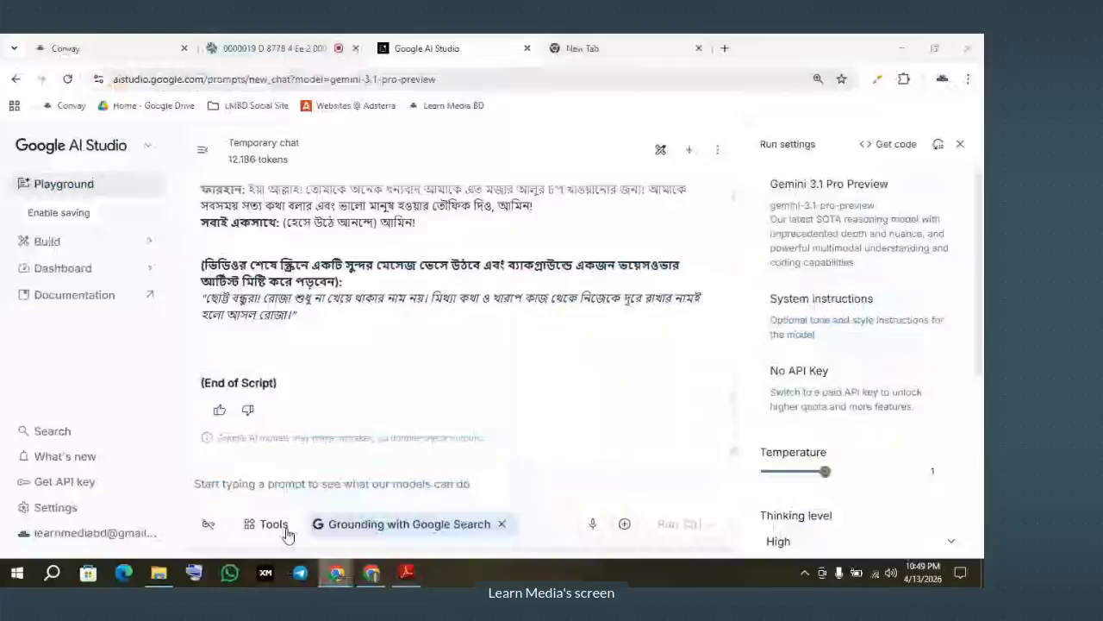
pyautogui.click(240, 488)
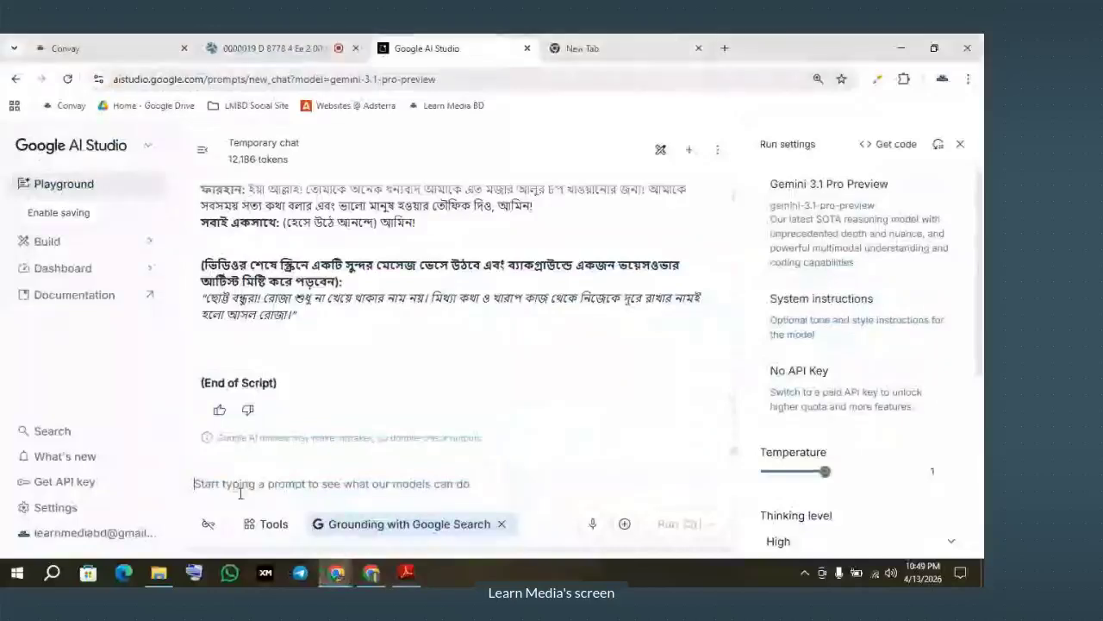
pyautogui.hotkey('ctrl', 'v')
pyautogui.hotkey('ctrl', 'Return')
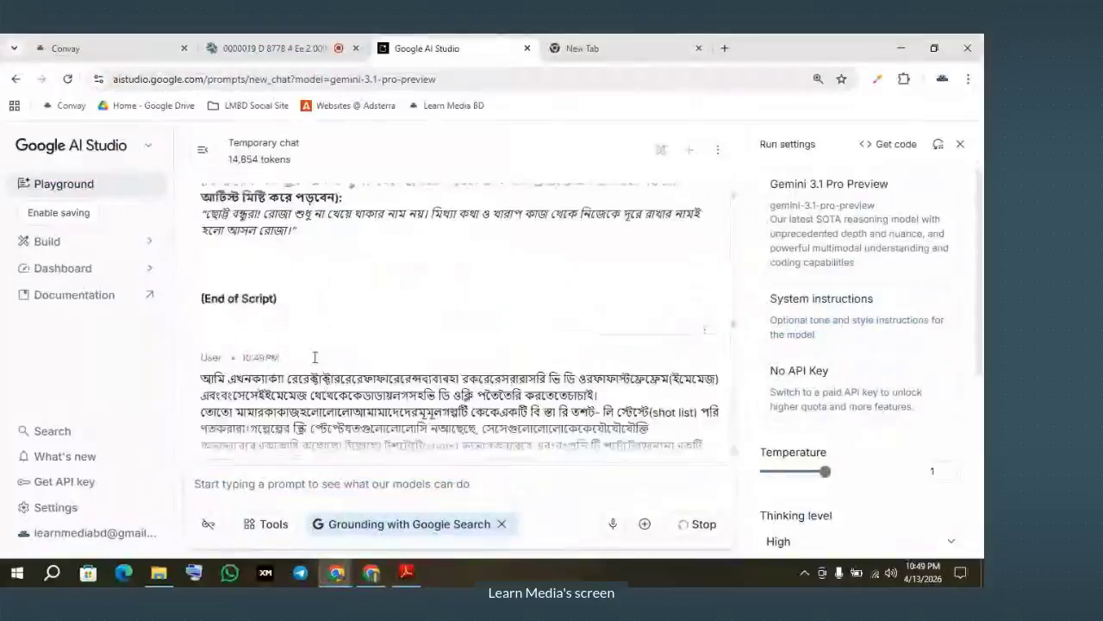
# Read through the submitted prompt and the first four shots of the generated shot list, then return to Shot 1
pyautogui.scroll(-5, 281, 361)
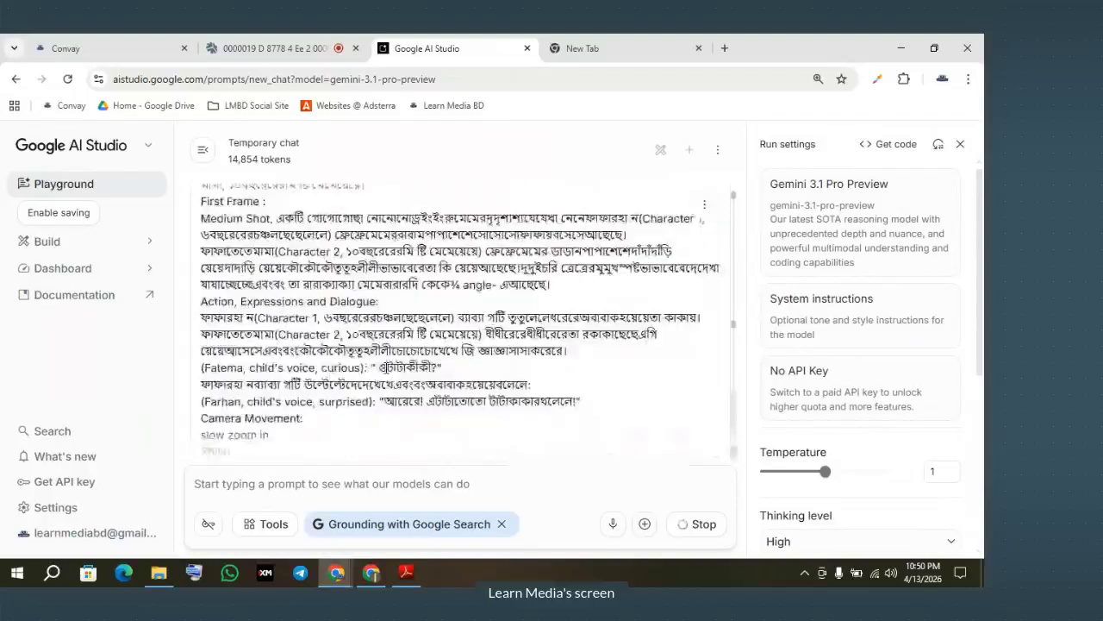
pyautogui.scroll(-3, 385, 371)
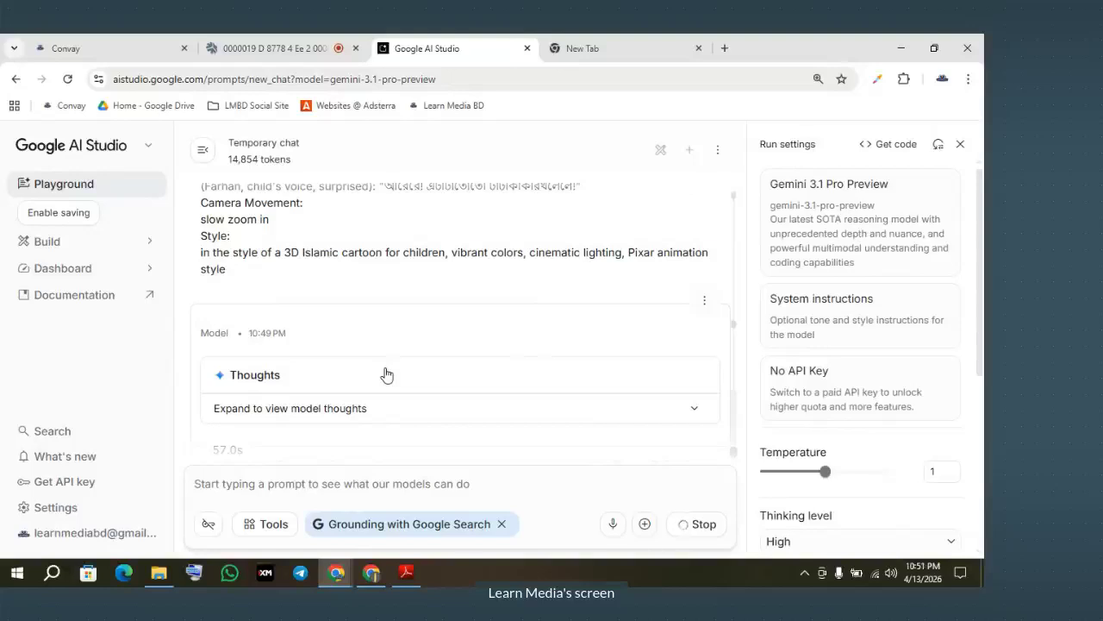
pyautogui.scroll(-2, 385, 374)
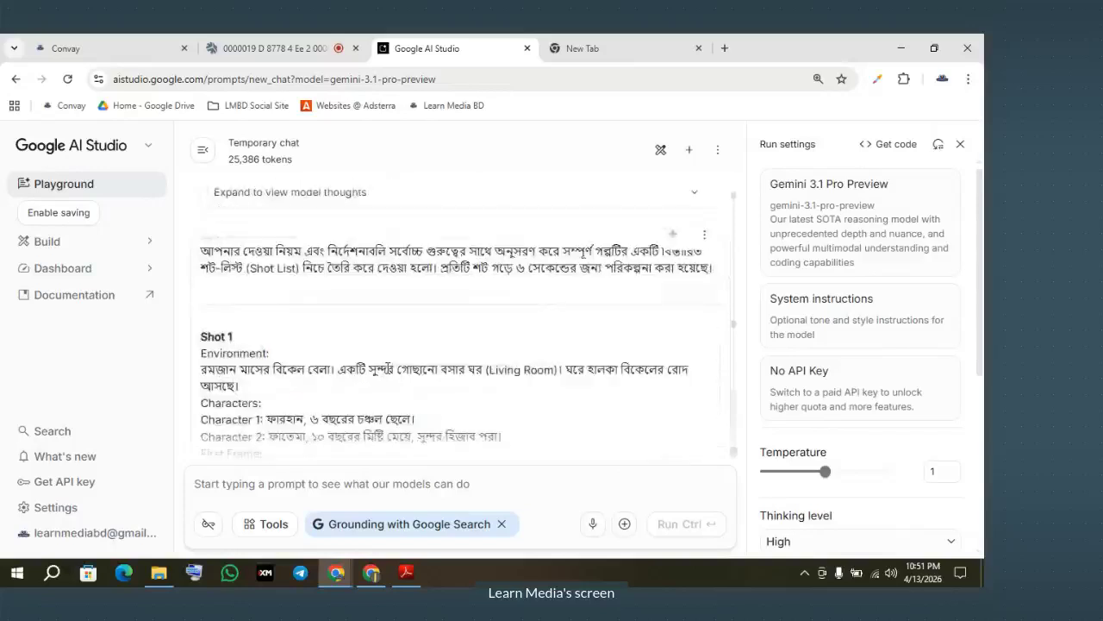
pyautogui.scroll(-5, 387, 371)
pyautogui.scroll(-2, 387, 374)
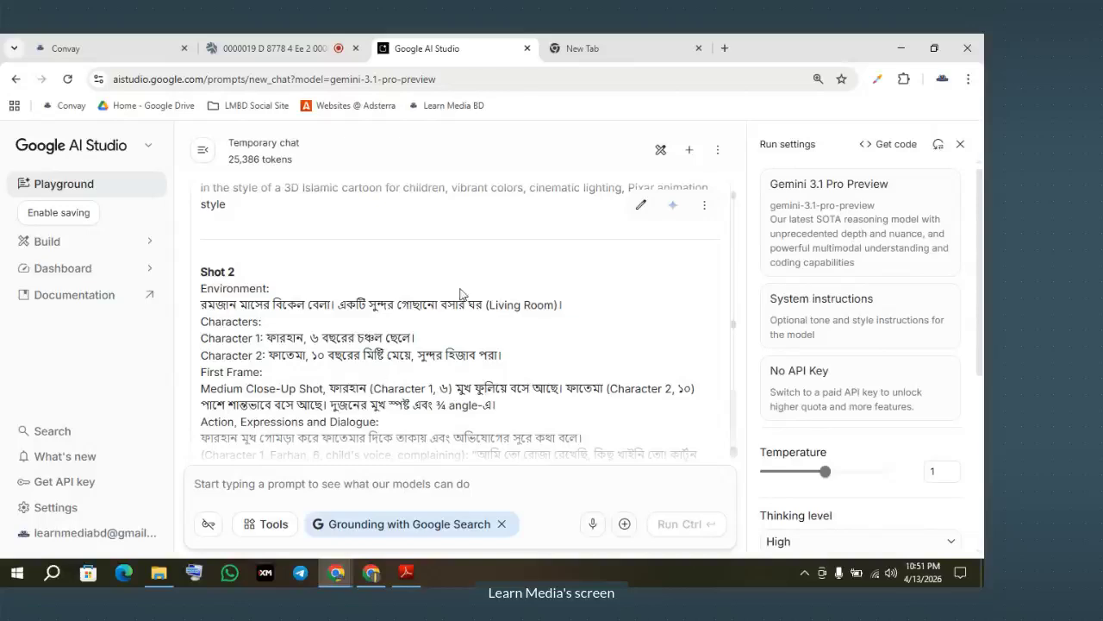
pyautogui.scroll(-1, 465, 276)
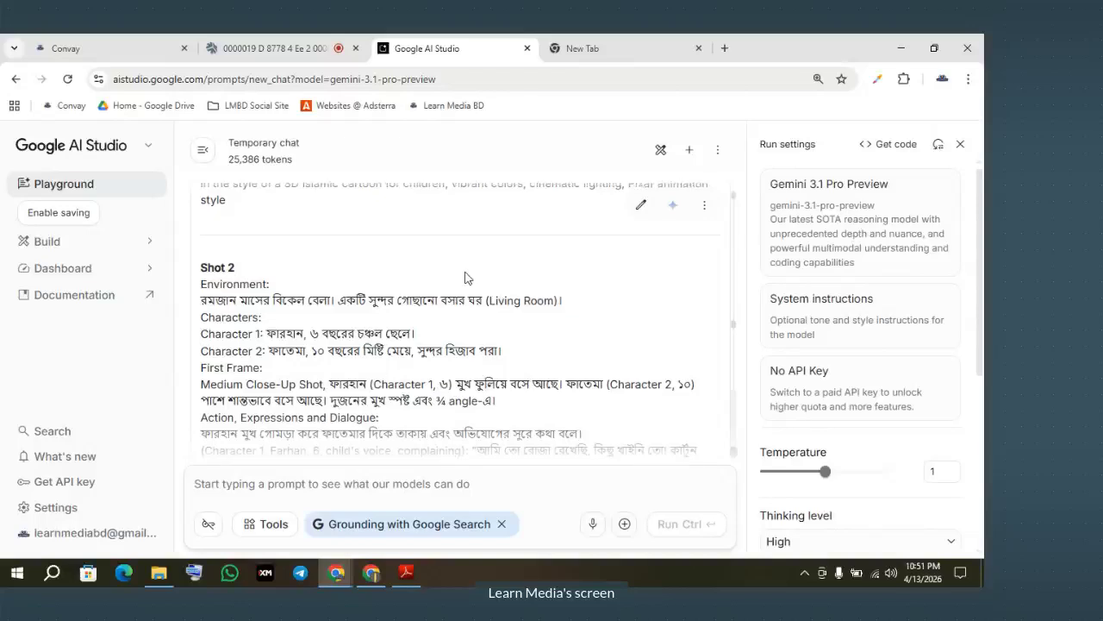
pyautogui.scroll(-3, 448, 293)
pyautogui.scroll(10, 423, 312)
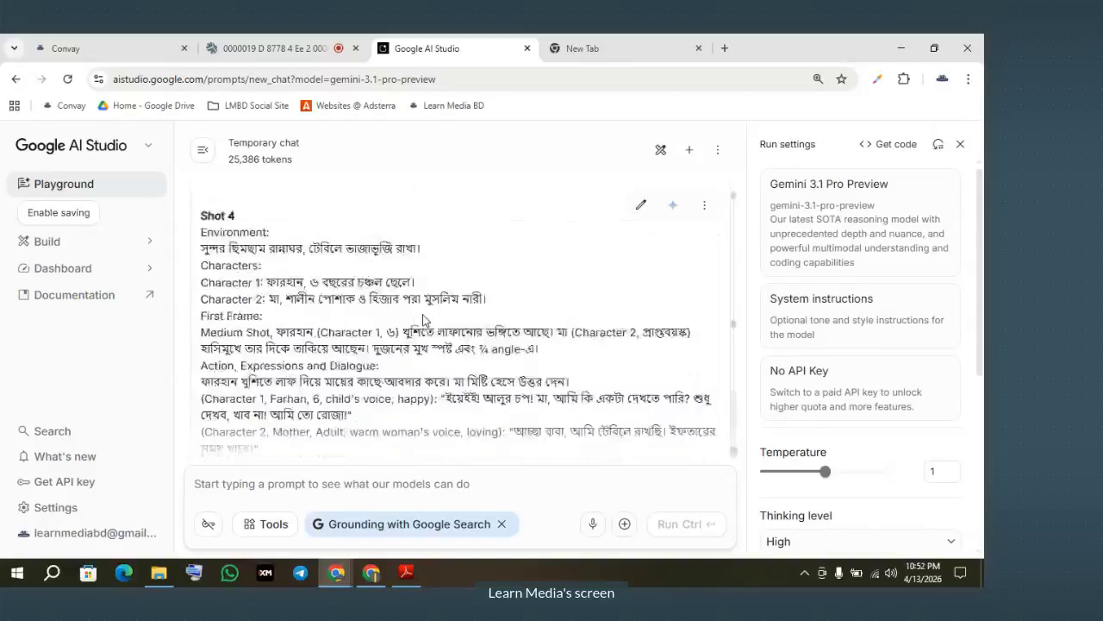
pyautogui.scroll(10, 323, 318)
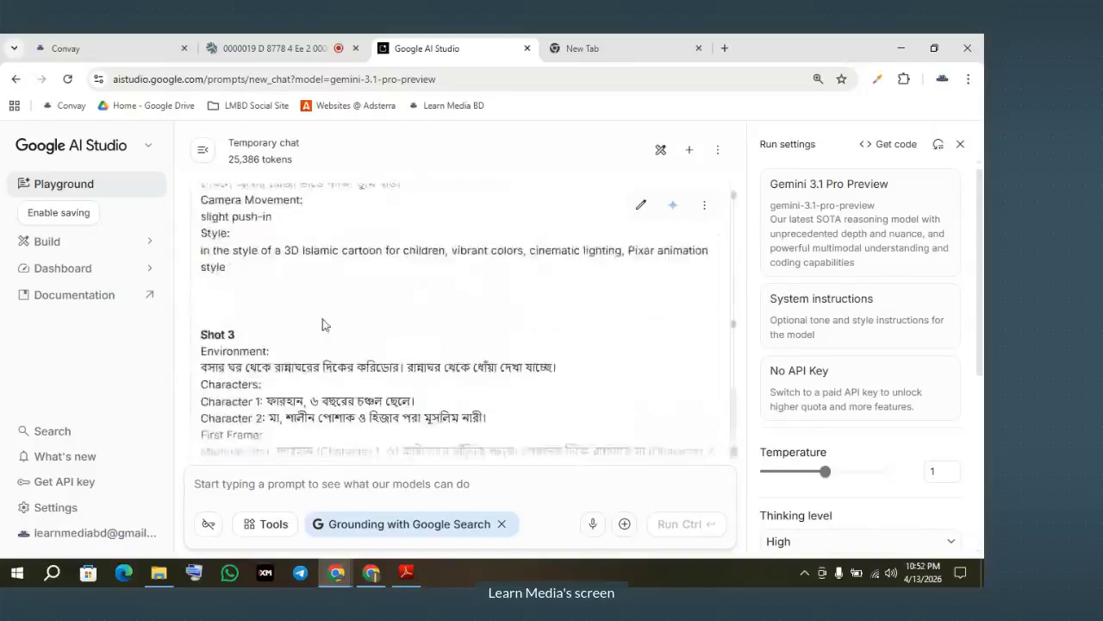
pyautogui.scroll(10, 251, 314)
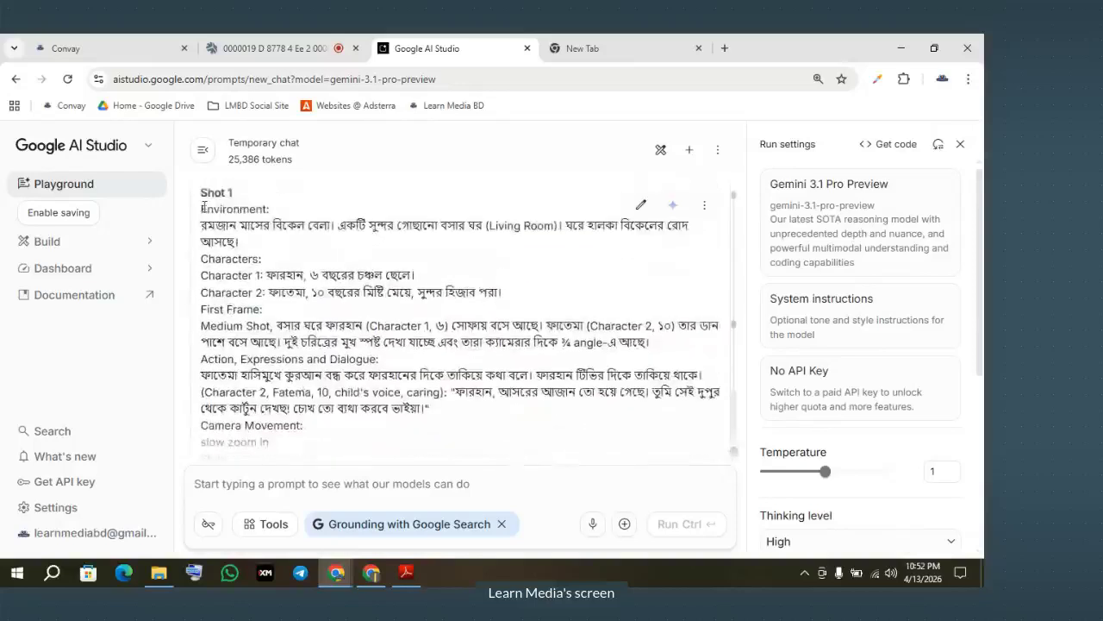
# Point out the Environment and Characters sections of Shot 1 in the generated shot list
pyautogui.doubleClick(204, 210)
pyautogui.click(224, 255)
pyautogui.doubleClick(226, 259)
pyautogui.click(295, 284)
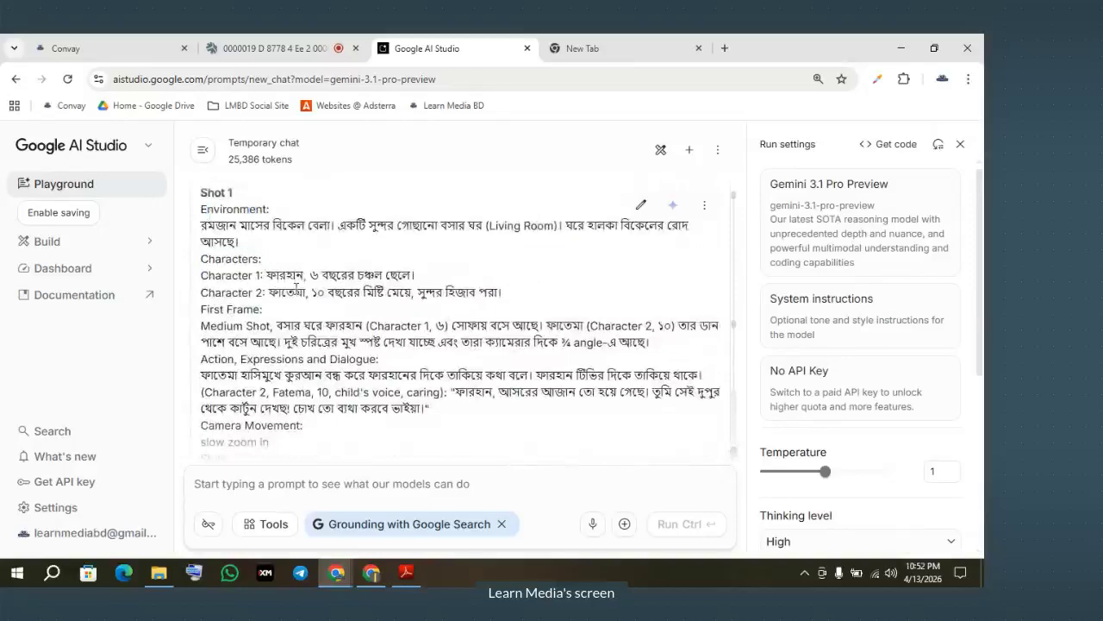
# Switch to the PDF guide and mark the Characters rule and "Character 2" in the prompt structure section on page 3
pyautogui.click(402, 576)
pyautogui.scroll(-10, 319, 358)
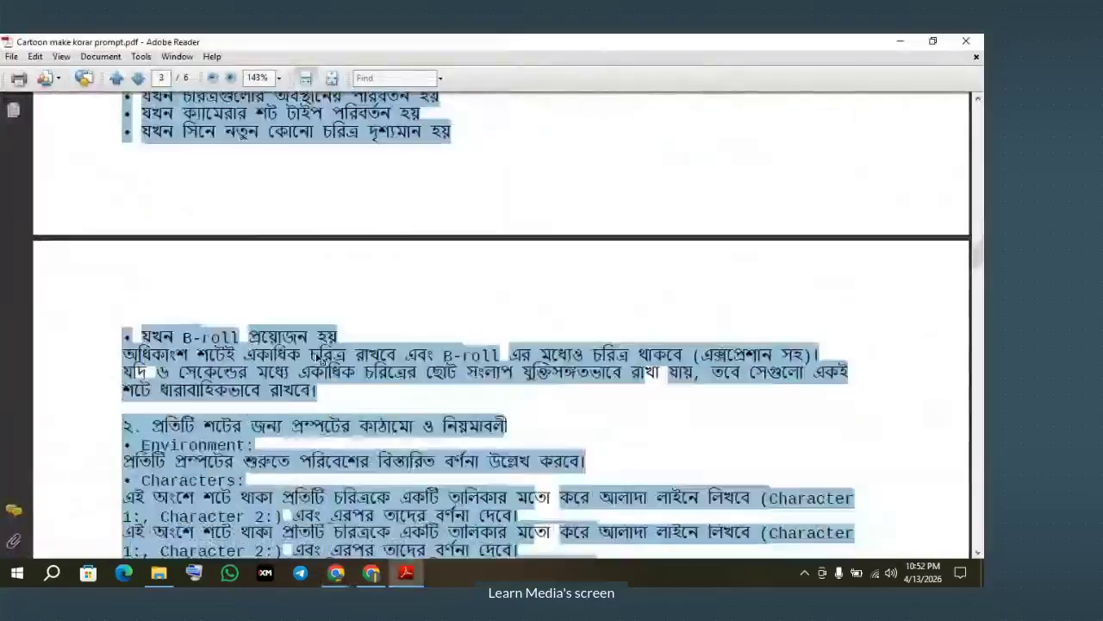
pyautogui.scroll(-5, 319, 358)
pyautogui.click(319, 357)
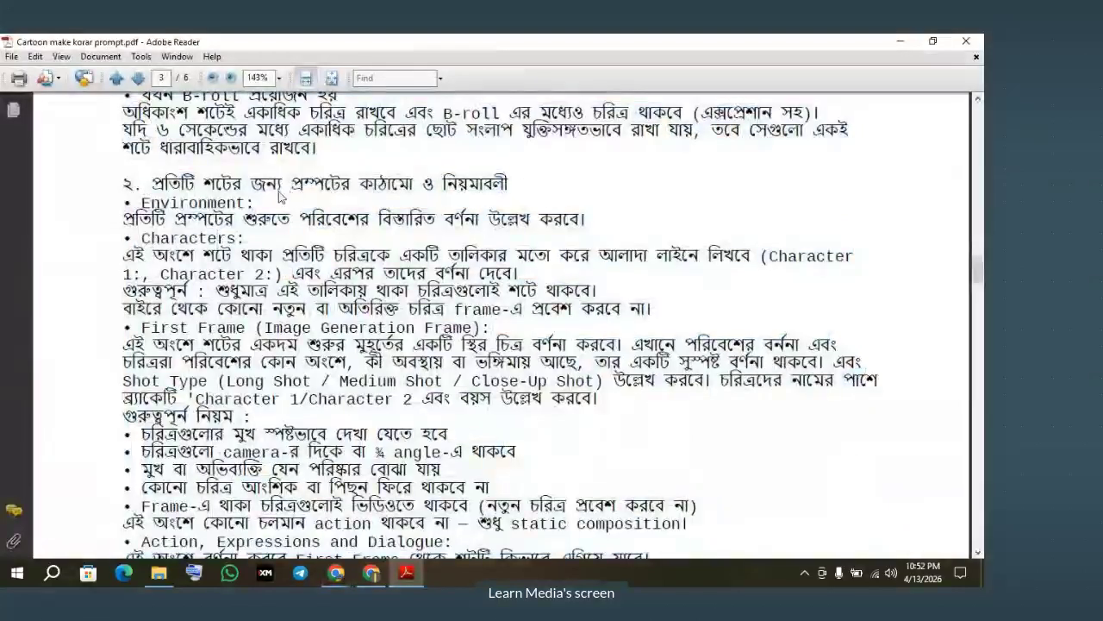
pyautogui.moveTo(151, 203); pyautogui.dragTo(252, 261)
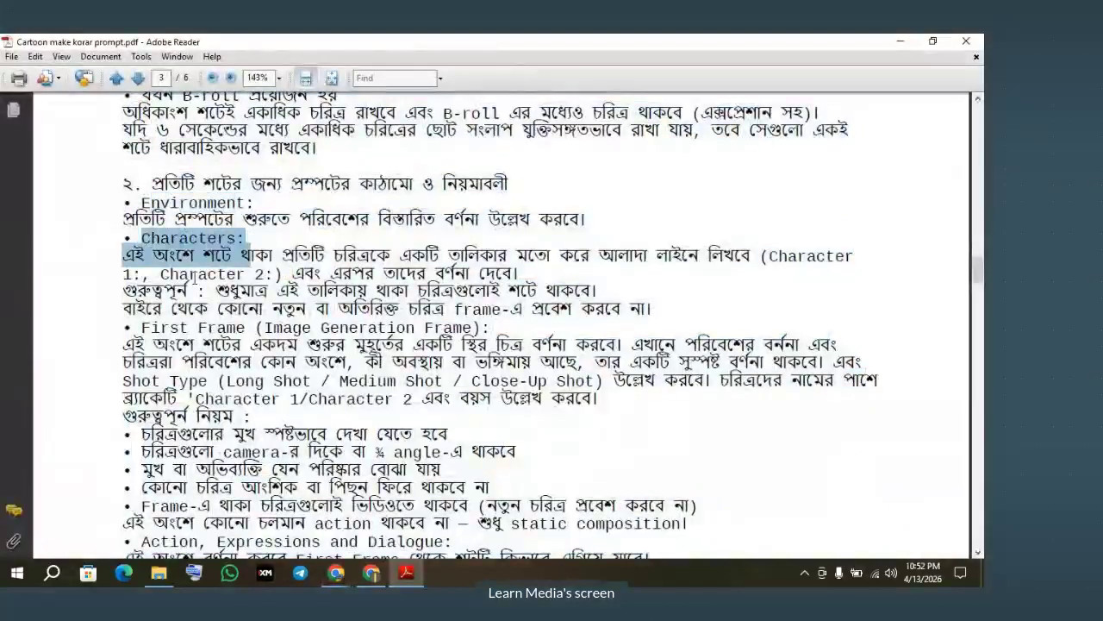
pyautogui.moveTo(161, 274); pyautogui.dragTo(264, 274)
pyautogui.scroll(-2, 276, 297)
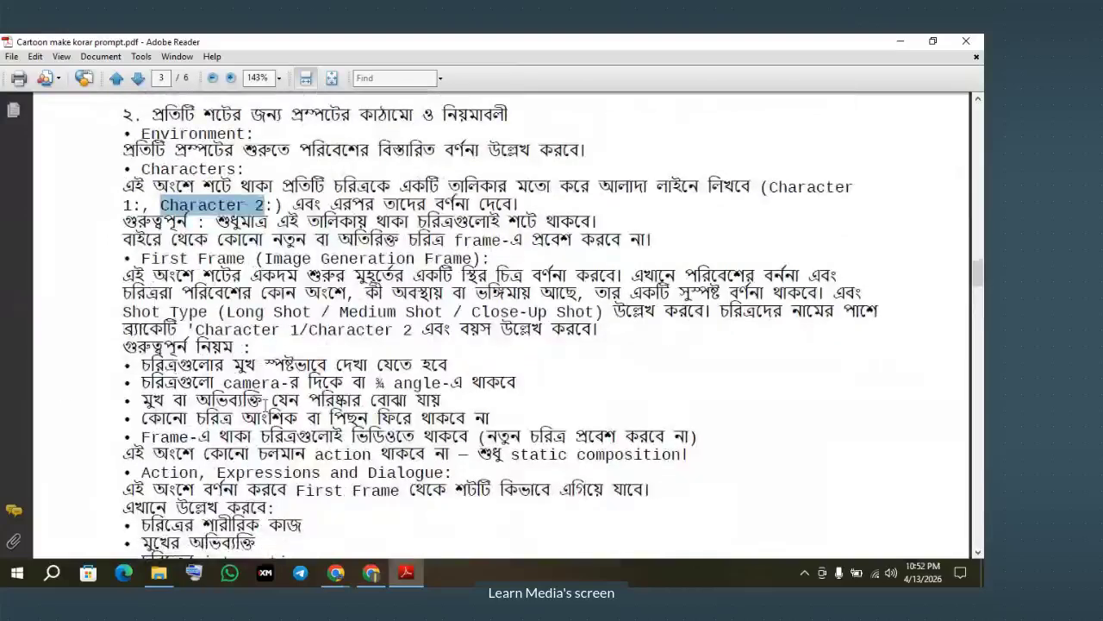
pyautogui.scroll(-1, 263, 402)
# Return to Google AI Studio, mark the start of Shot 1's environment text and read on through Camera Movement and Style
pyautogui.click(371, 571)
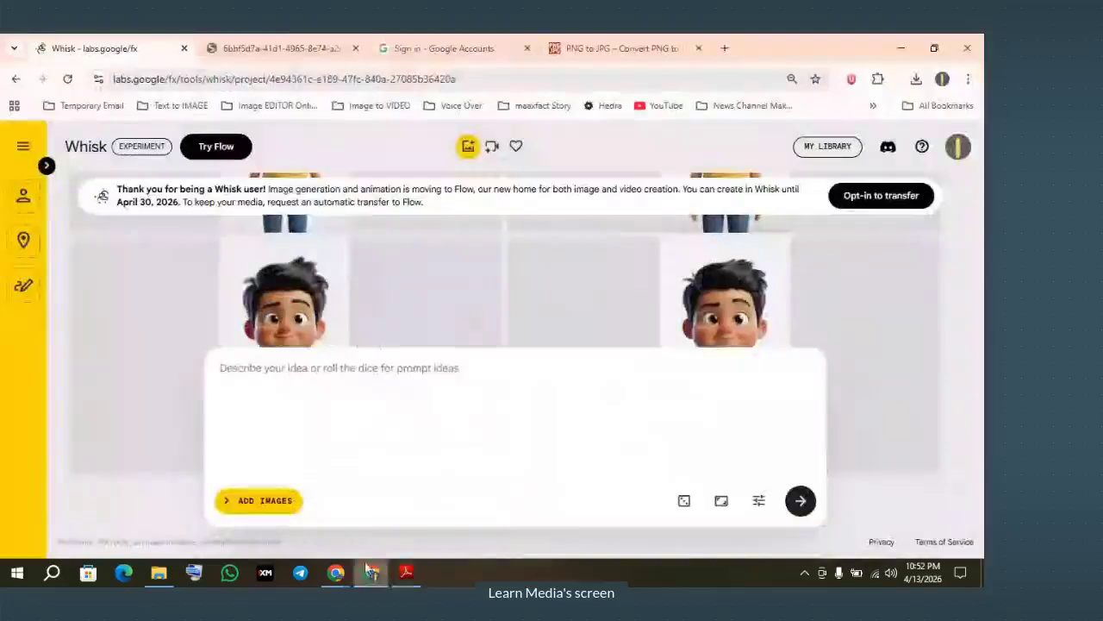
pyautogui.moveTo(335, 571)
pyautogui.click(274, 514)
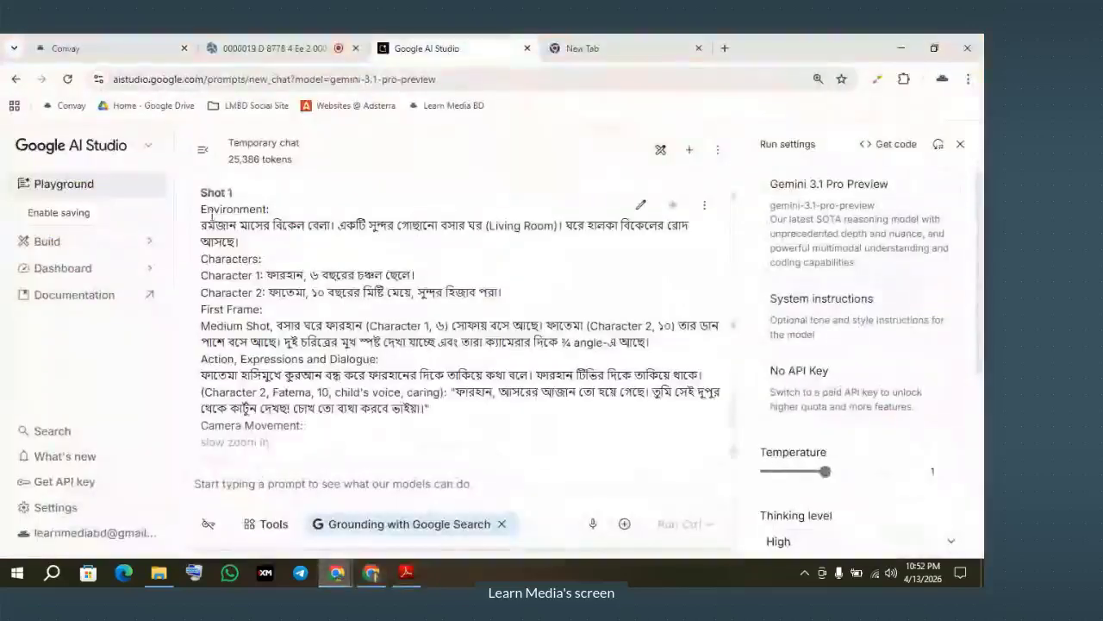
pyautogui.moveTo(201, 226); pyautogui.dragTo(263, 228)
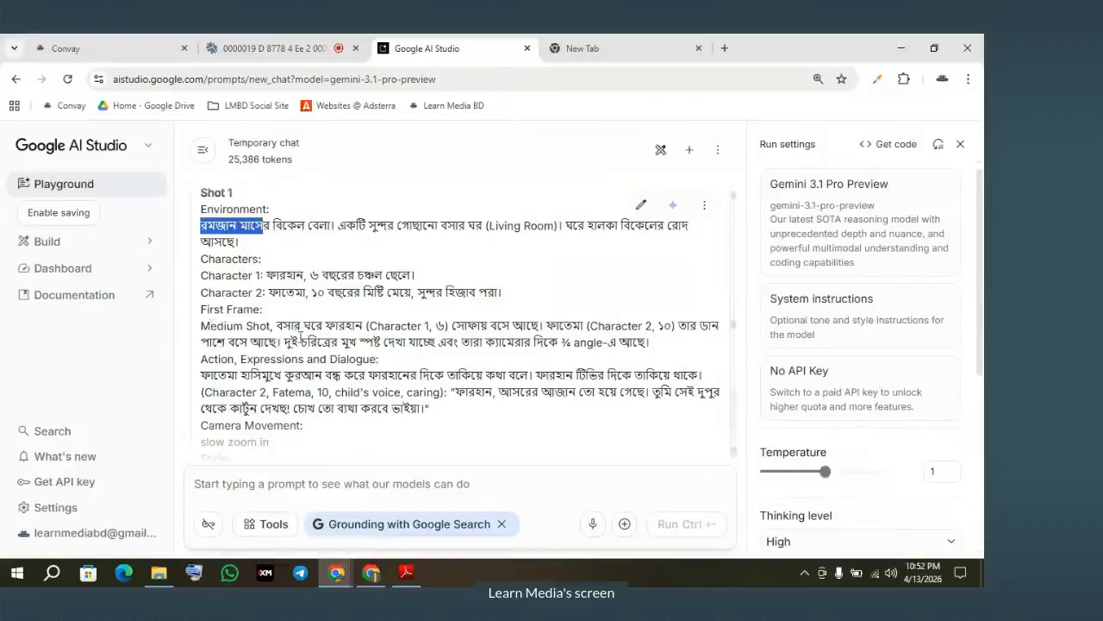
pyautogui.scroll(-1, 258, 358)
pyautogui.scroll(-1, 267, 353)
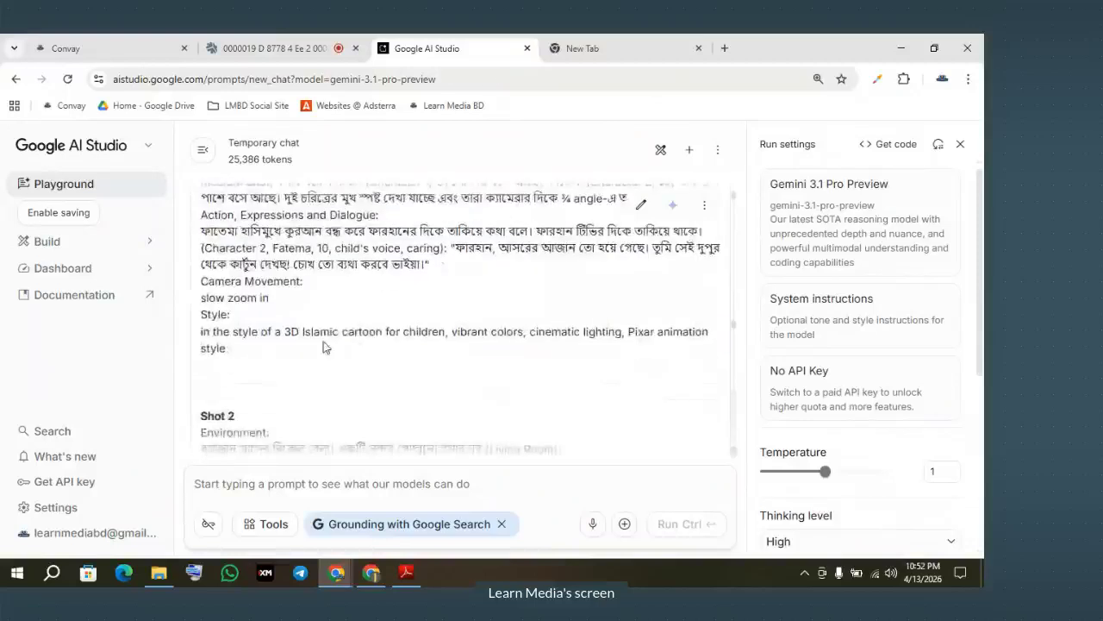
pyautogui.scroll(-1, 284, 325)
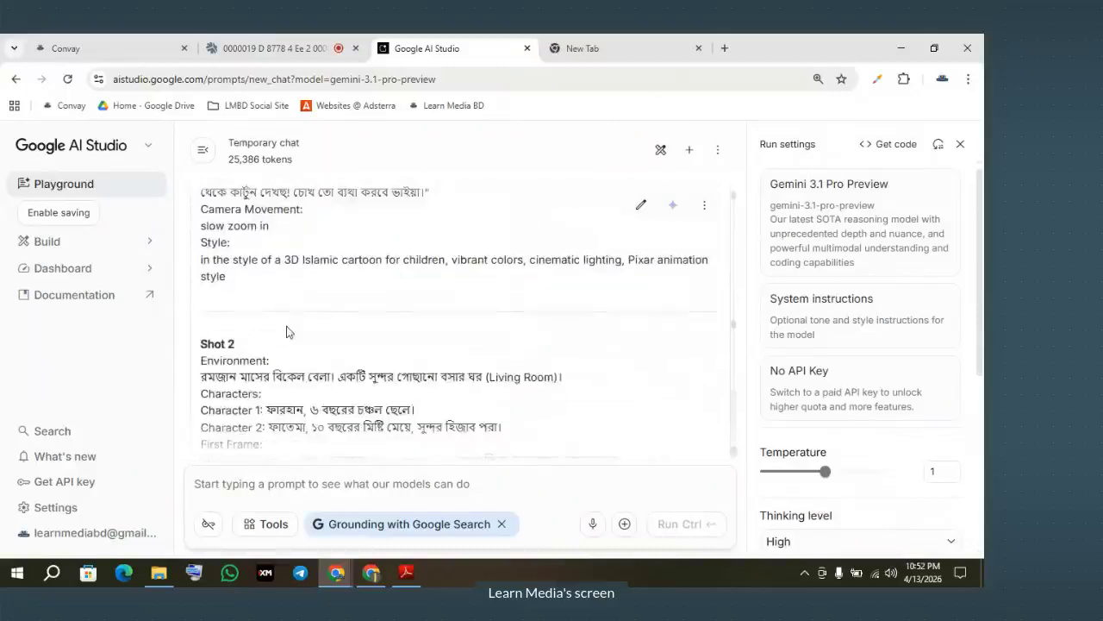
# Select the full Shot 1 prompt text from the Environment heading to the end of the Style line
pyautogui.scroll(3, 286, 332)
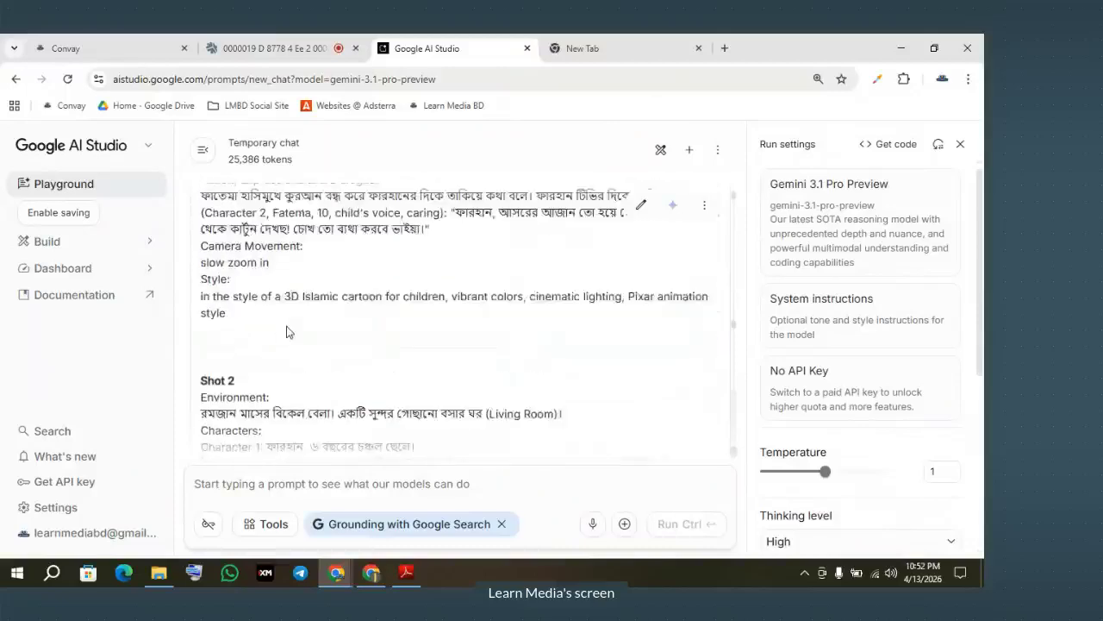
pyautogui.moveTo(200, 209)
pyautogui.mouseDown()
pyautogui.moveTo(263, 209)
pyautogui.moveTo(200, 208)
pyautogui.mouseUp()
pyautogui.moveTo(231, 250); pyautogui.dragTo(286, 362)
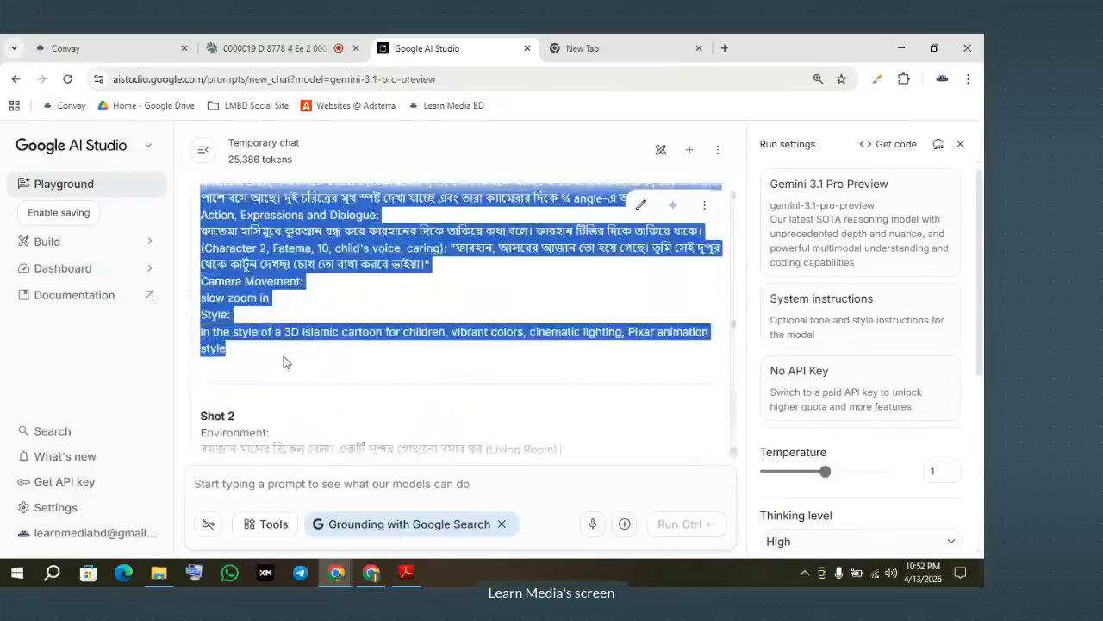
# Review the selected Shot 1 prompt, checking its environment, characters, first frame, dialogue, camera movement and style
pyautogui.scroll(1, 284, 344)
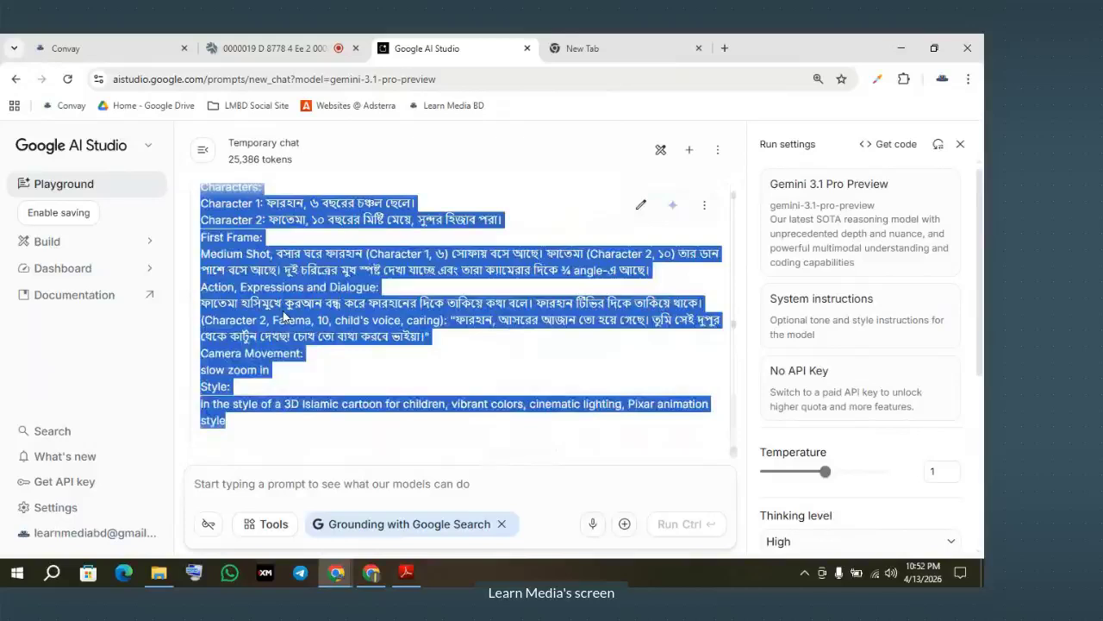
pyautogui.scroll(1, 284, 317)
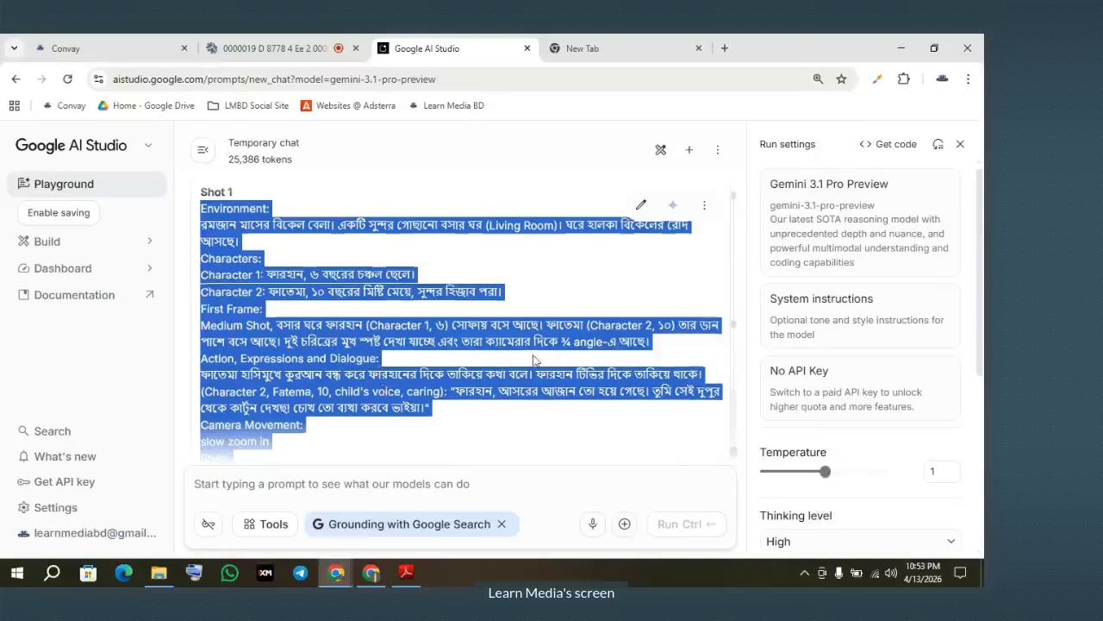
pyautogui.scroll(-2, 533, 361)
pyautogui.scroll(1, 519, 364)
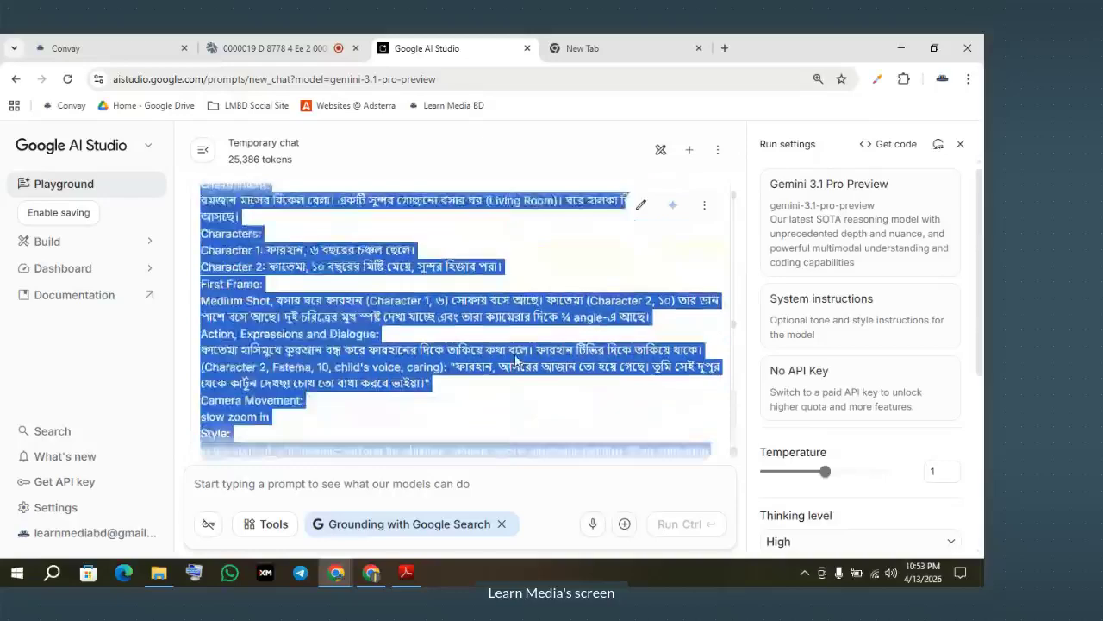
pyautogui.scroll(1, 515, 360)
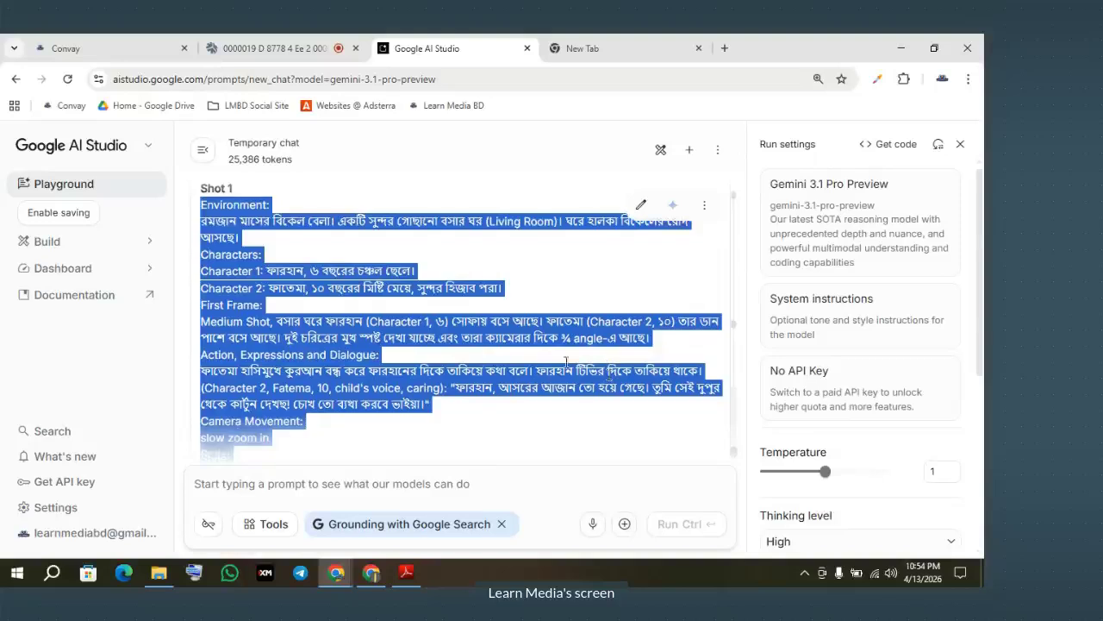
pyautogui.scroll(-1, 523, 362)
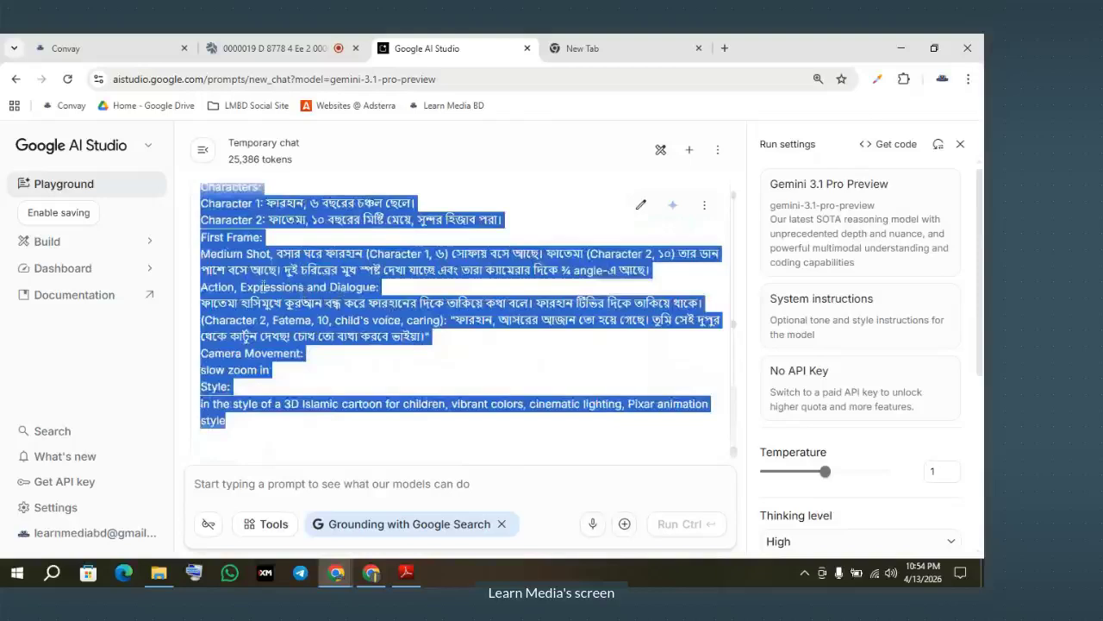
pyautogui.scroll(1, 262, 287)
pyautogui.scroll(3, 256, 293)
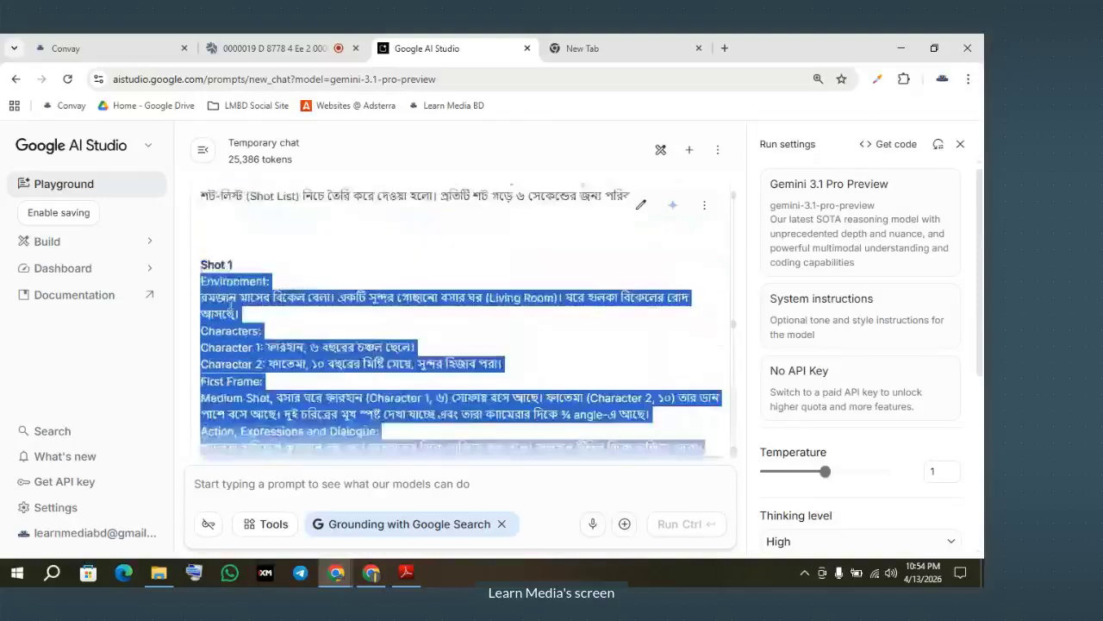
# Copy the complete shot list response and paste it into a new Notepad document
pyautogui.moveTo(200, 264); pyautogui.dragTo(222, 267)
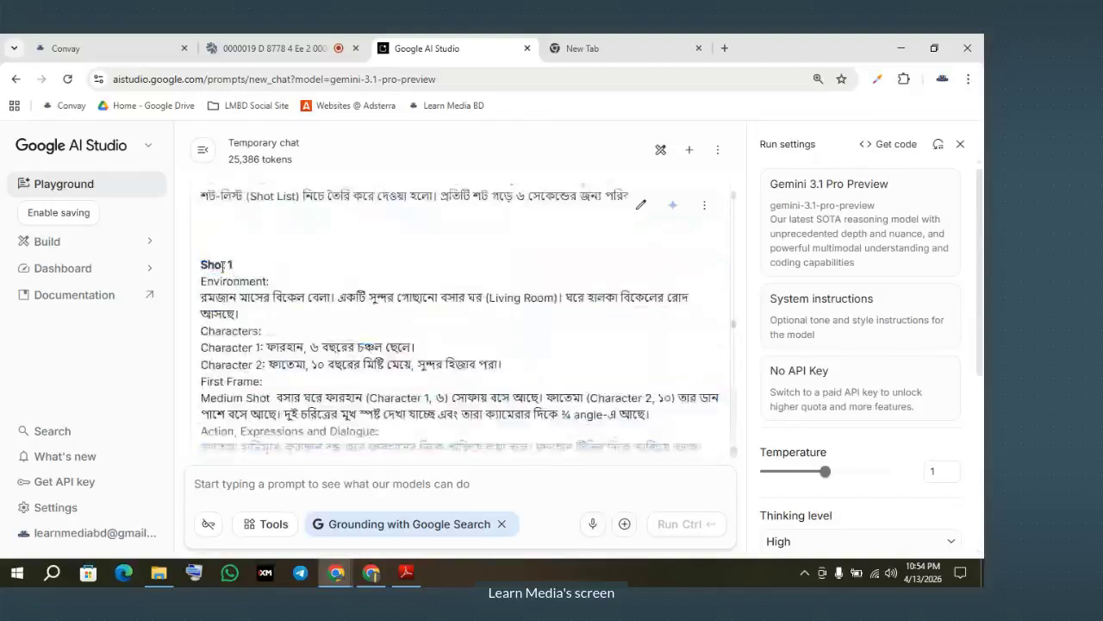
pyautogui.click(223, 267)
pyautogui.press('super')
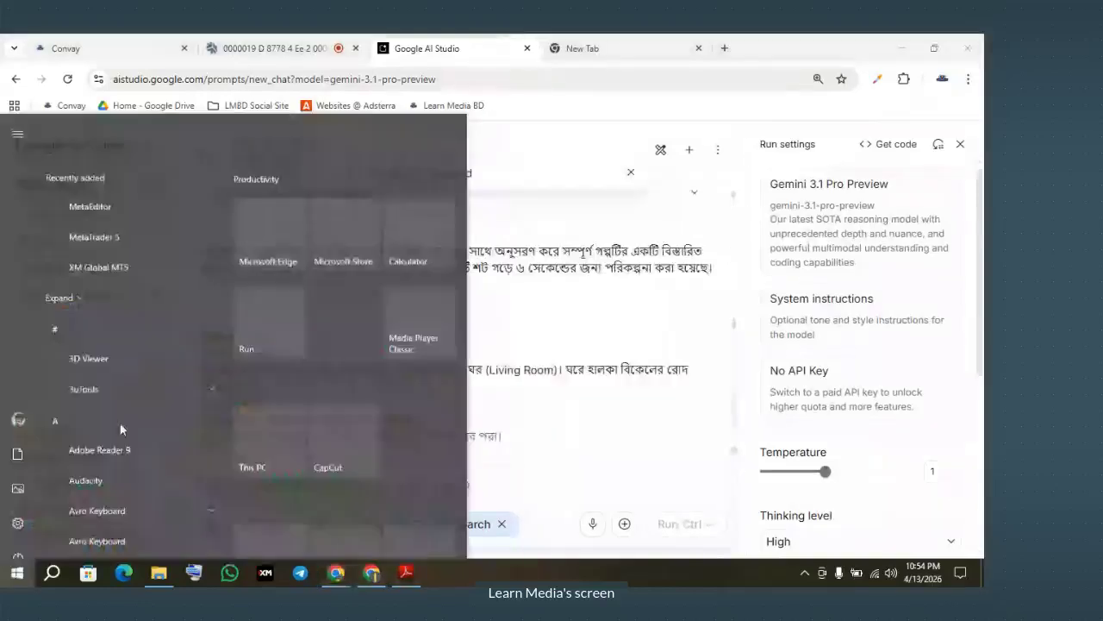
pyautogui.press('Escape')
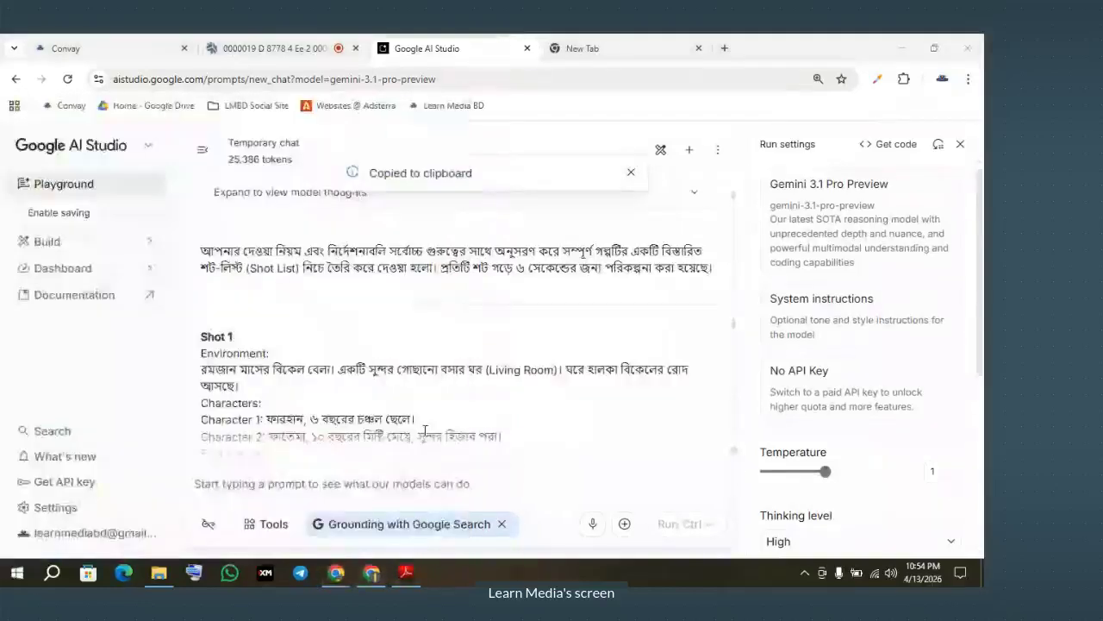
pyautogui.hotkey('ctrl', 'v')
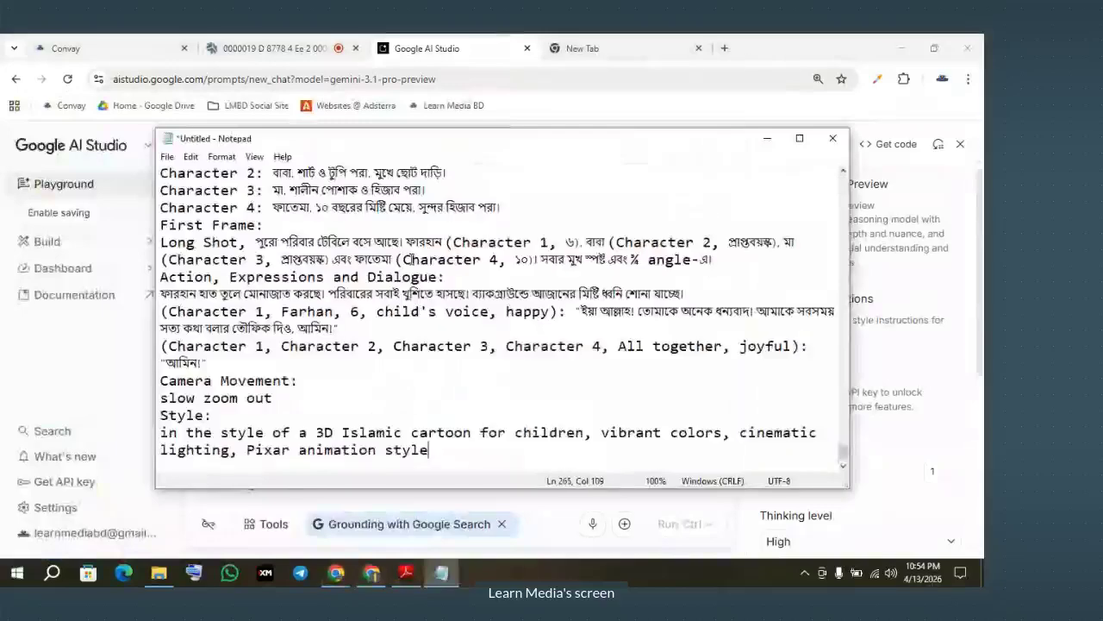
# Find Shot 1 in the Notepad document and copy its prompt from the Environment heading to the end of the Style line
pyautogui.scroll(3, 411, 274)
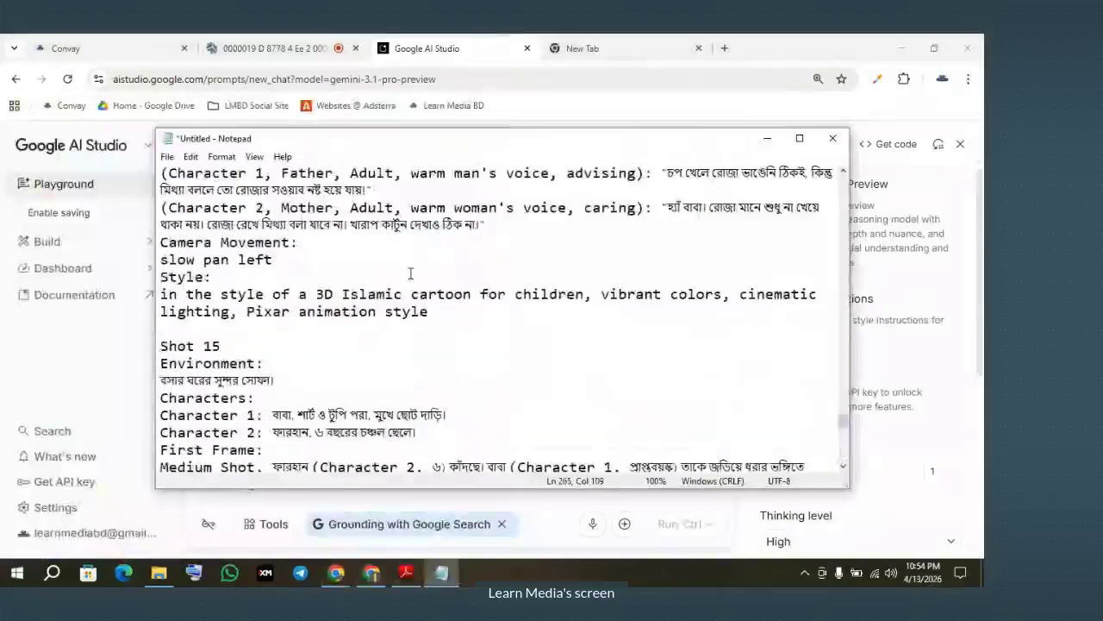
pyautogui.scroll(-10, 411, 273)
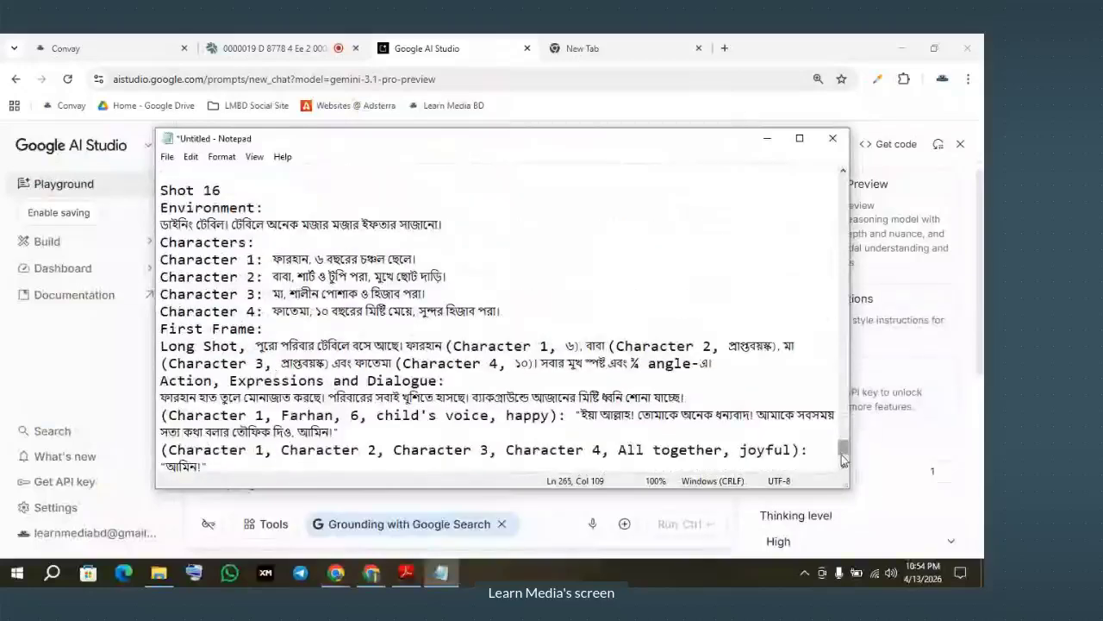
pyautogui.moveTo(843, 459); pyautogui.dragTo(843, 193)
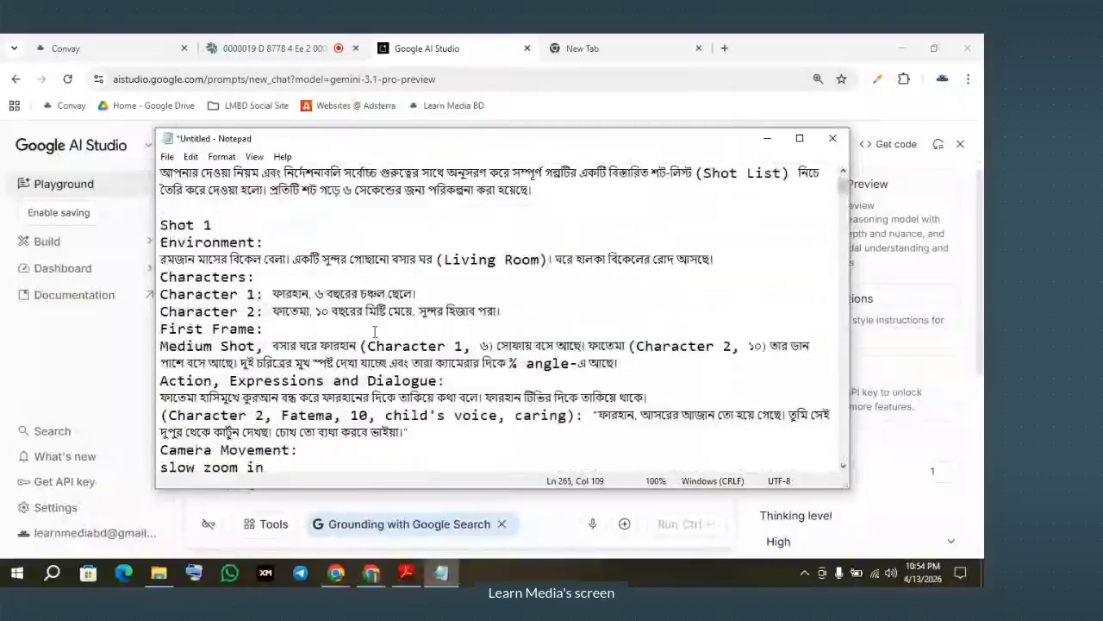
pyautogui.scroll(-1, 275, 392)
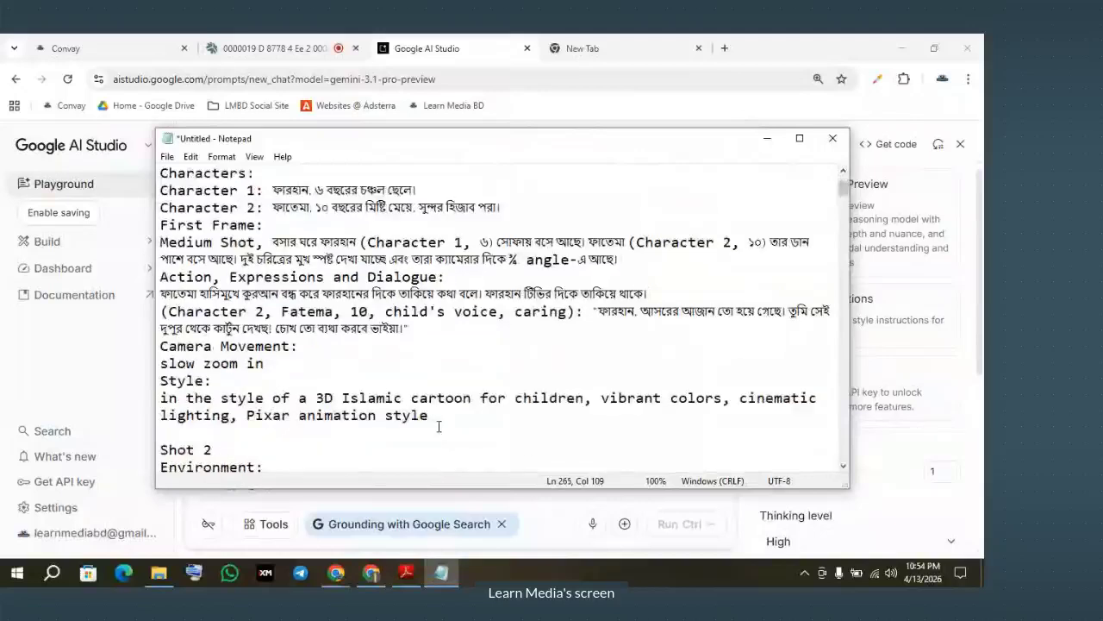
pyautogui.moveTo(439, 426); pyautogui.dragTo(164, 160)
pyautogui.moveTo(258, 349); pyautogui.dragTo(307, 364)
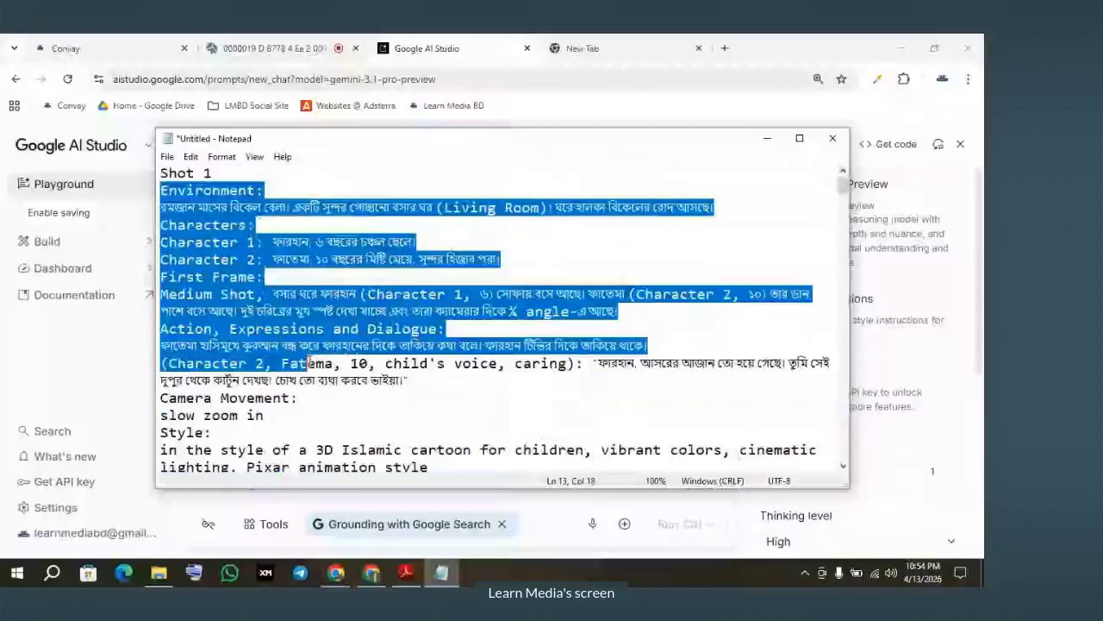
# Switch back to Google AI Studio and paste the Shot 1 prompt as a new chat message
pyautogui.hotkey('alt', 'Tab')
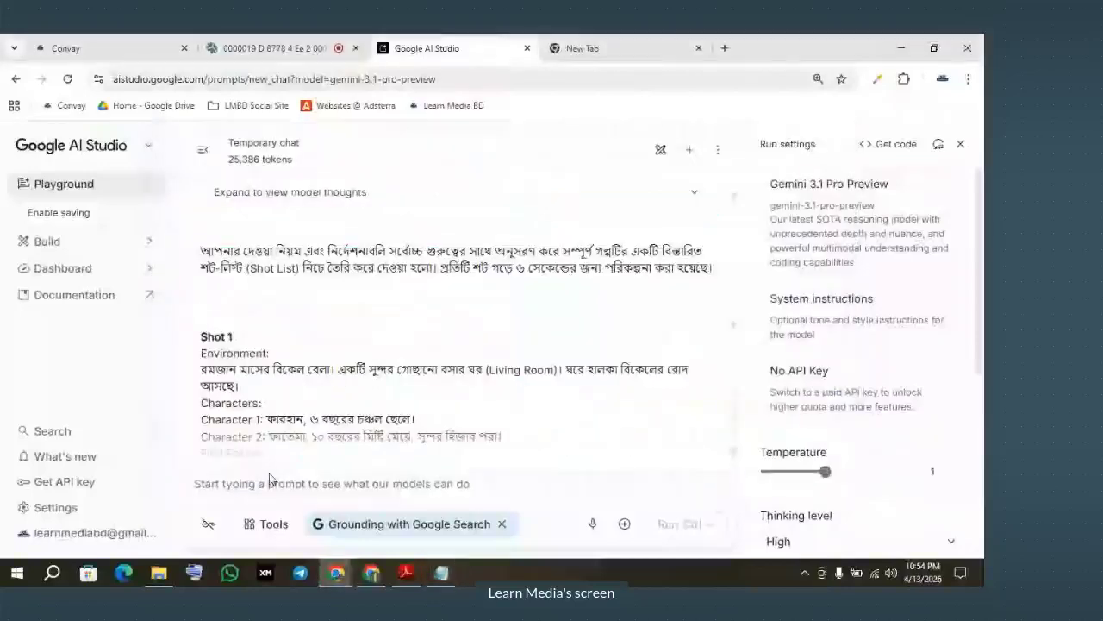
pyautogui.click(269, 479)
pyautogui.hotkey('ctrl', 'v')
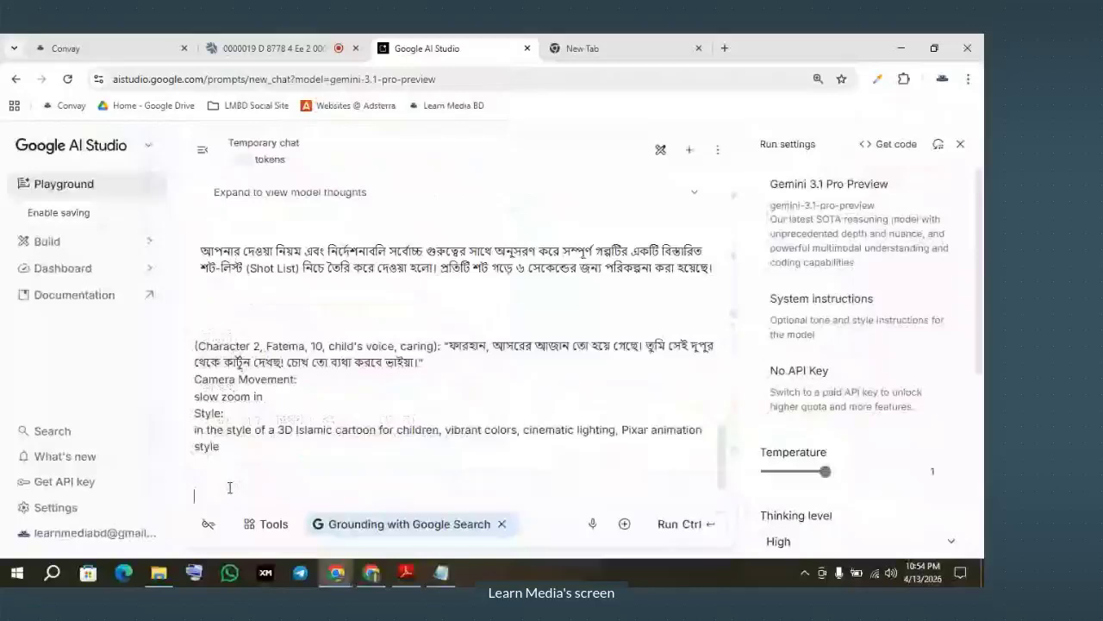
# Below the pasted prompt, add "eitake 2 ti alada shot e kore daw : ektate Farhan Tv dekhbe ar ektate Fatema Onno room e quarn porbe"
pyautogui.write('eitake 2 ti alada sho')
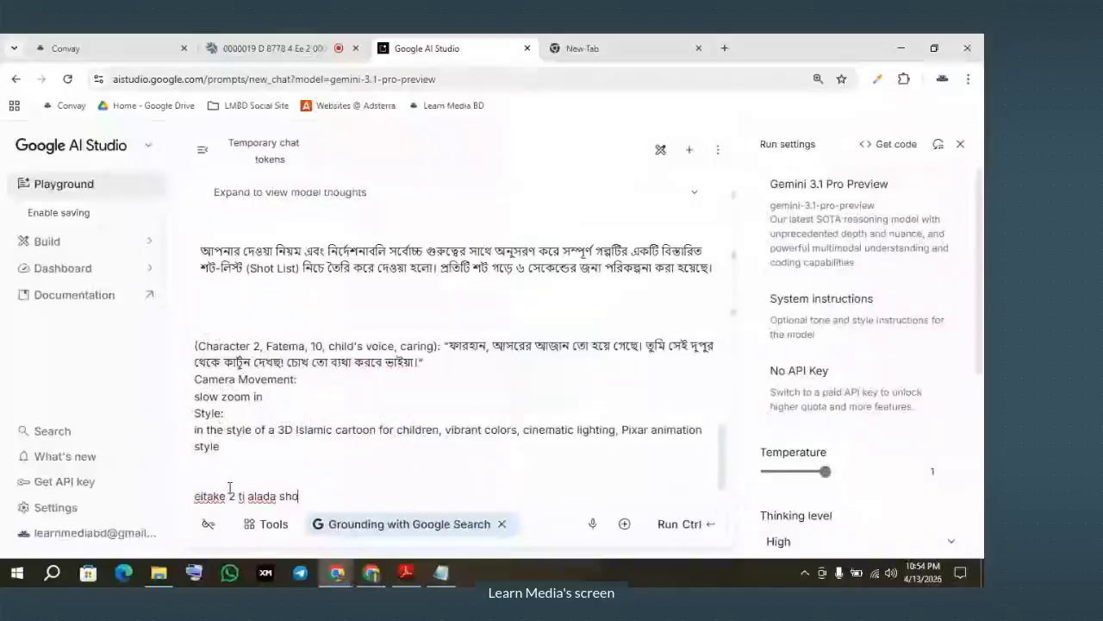
pyautogui.write('t')
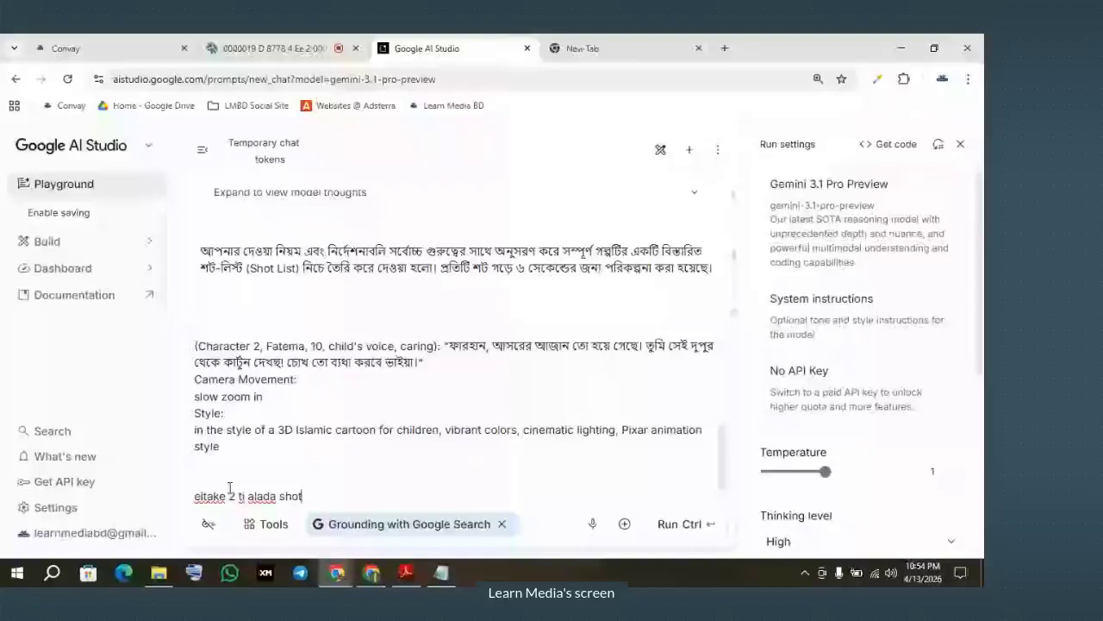
pyautogui.write(' e kore daw : ektate')
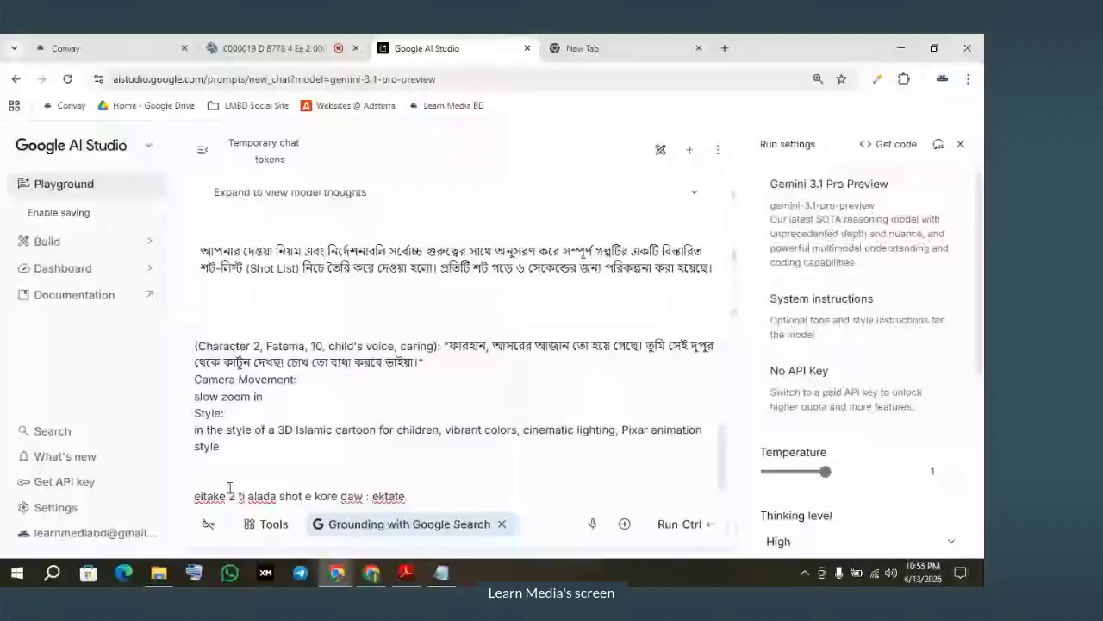
pyautogui.write(' Far')
pyautogui.write('han Tv dekhbe ar')
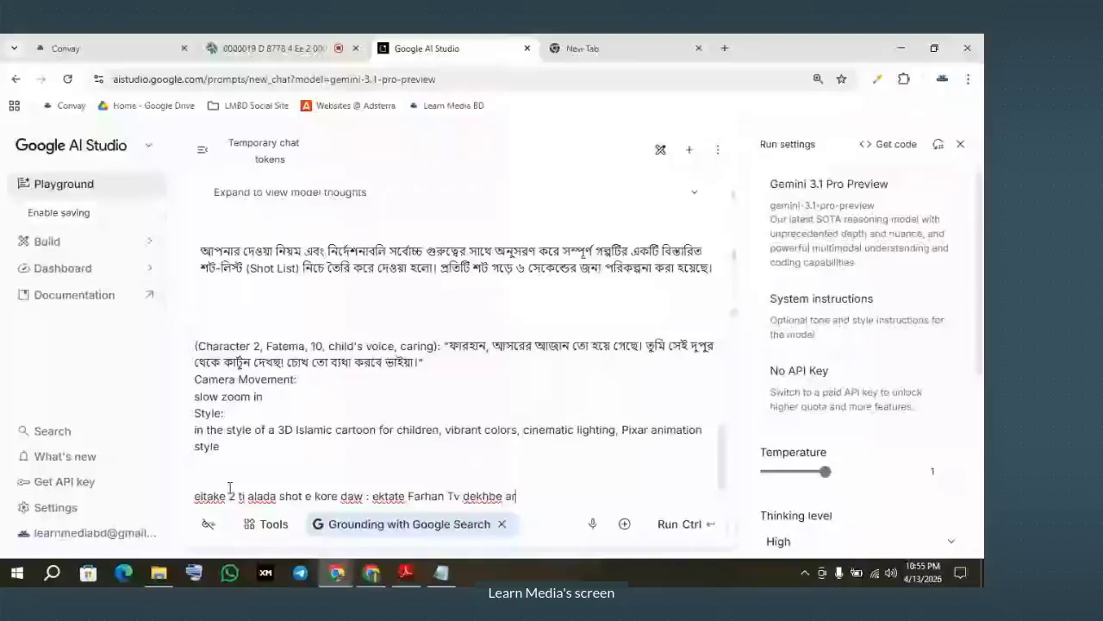
pyautogui.write(' ektate Fa')
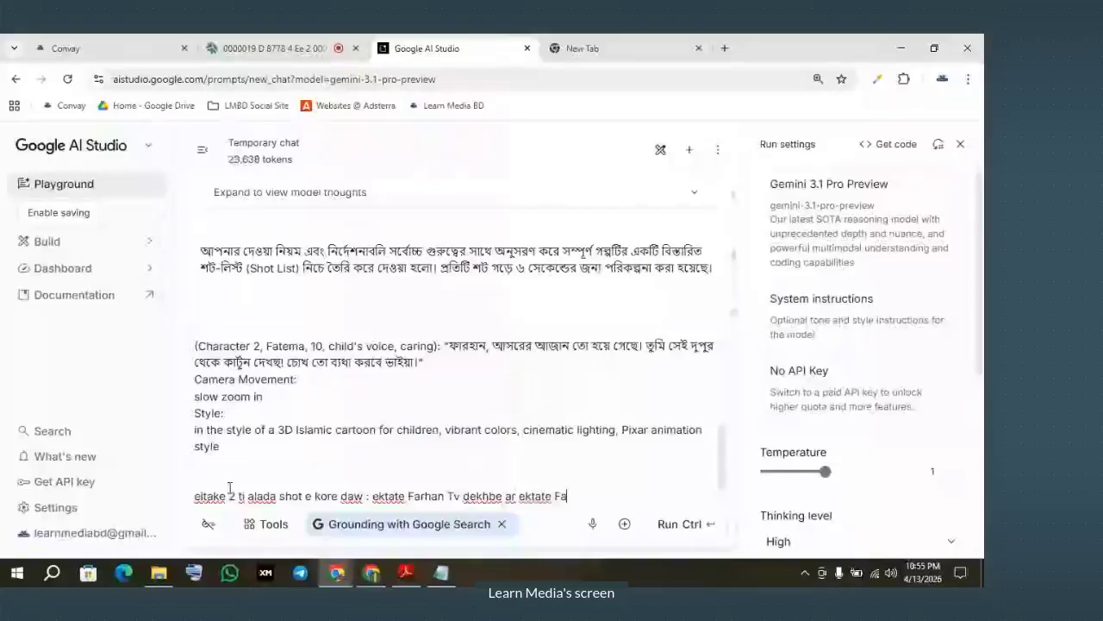
pyautogui.write('tema On')
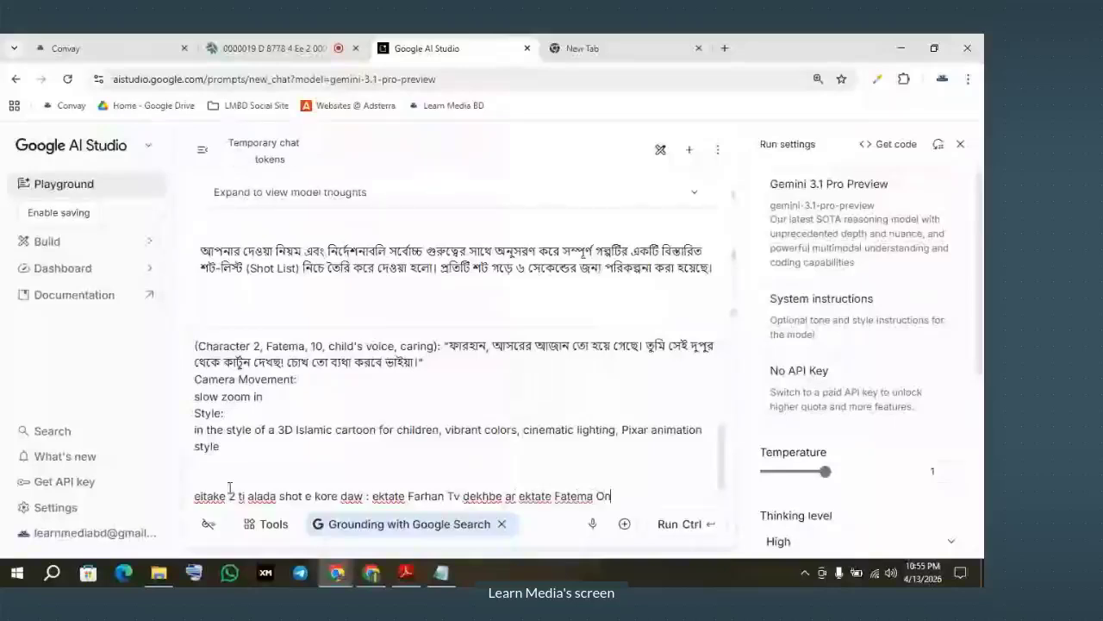
pyautogui.write('no room e quarn')
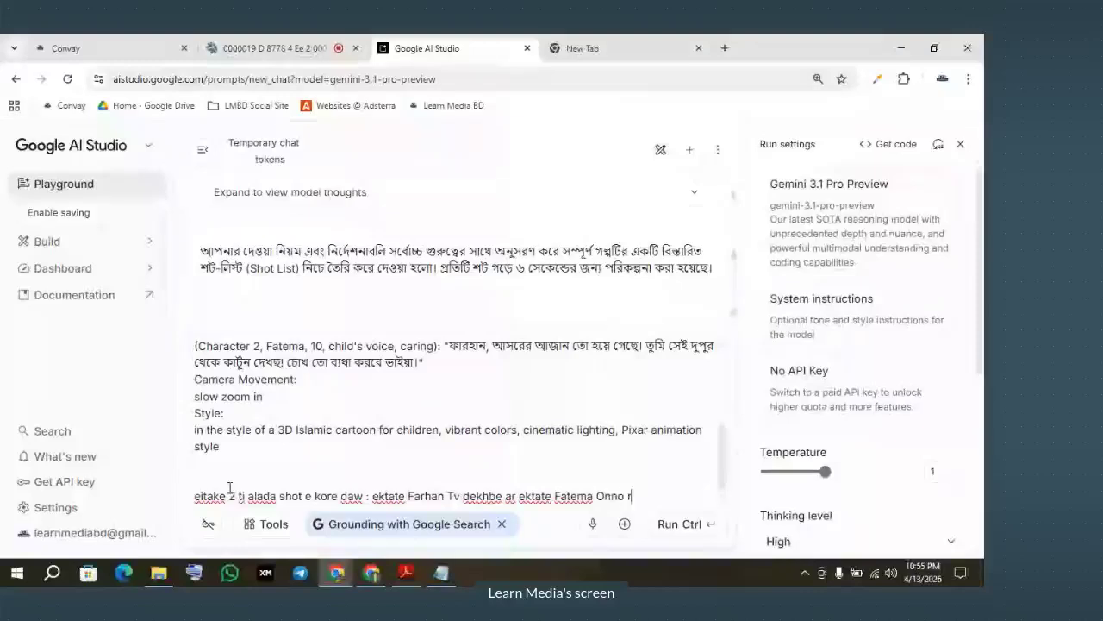
pyautogui.write('o')
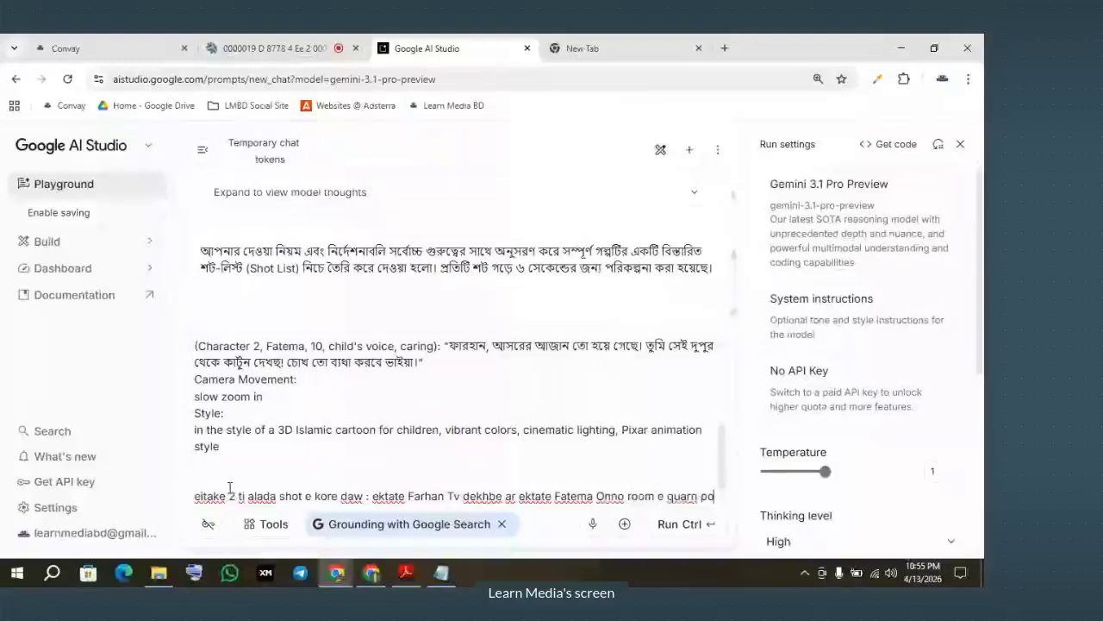
pyautogui.write('rbe t')
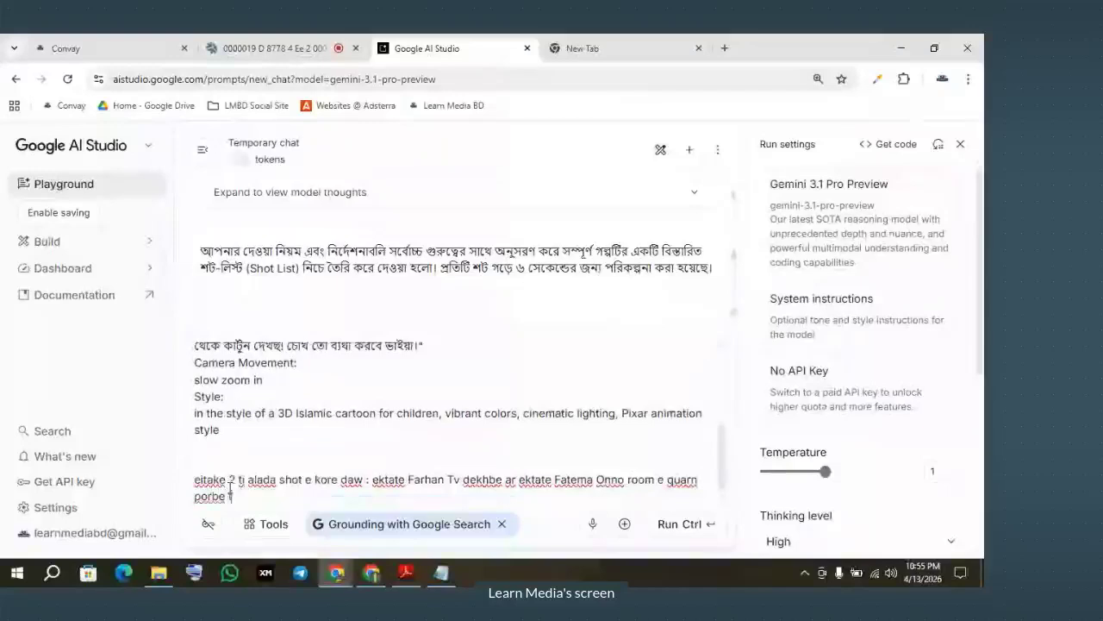
# Finish the request with "tobe amar kora Template use kore korba" and submit it to the model
pyautogui.write('obe amar kora T')
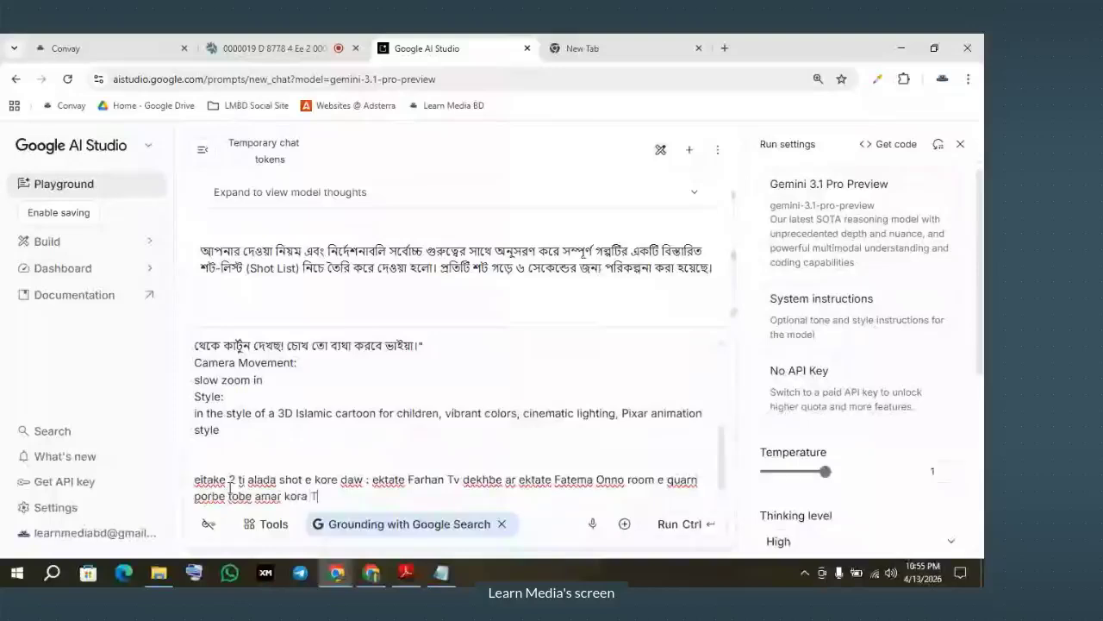
pyautogui.write('emplate use')
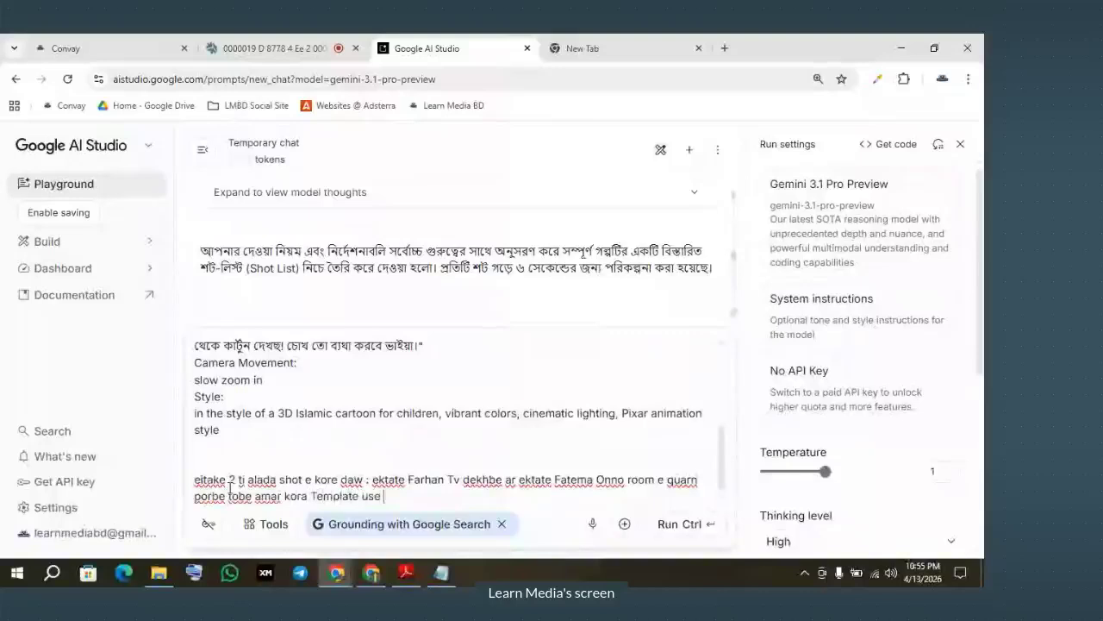
pyautogui.write(' kore korba')
pyautogui.press('Return')
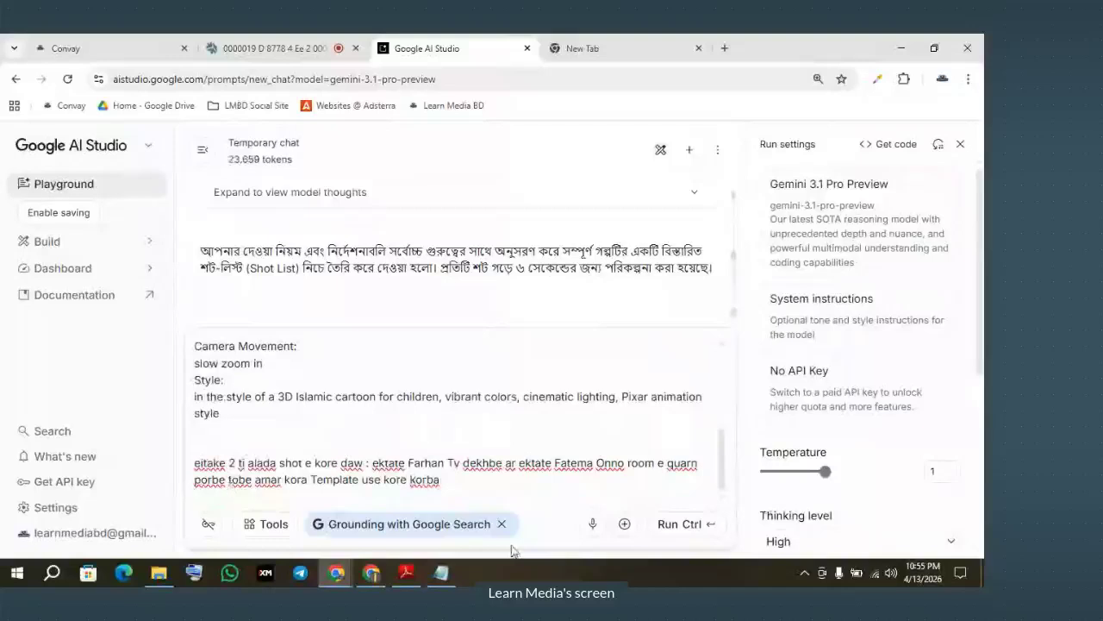
pyautogui.click(681, 524)
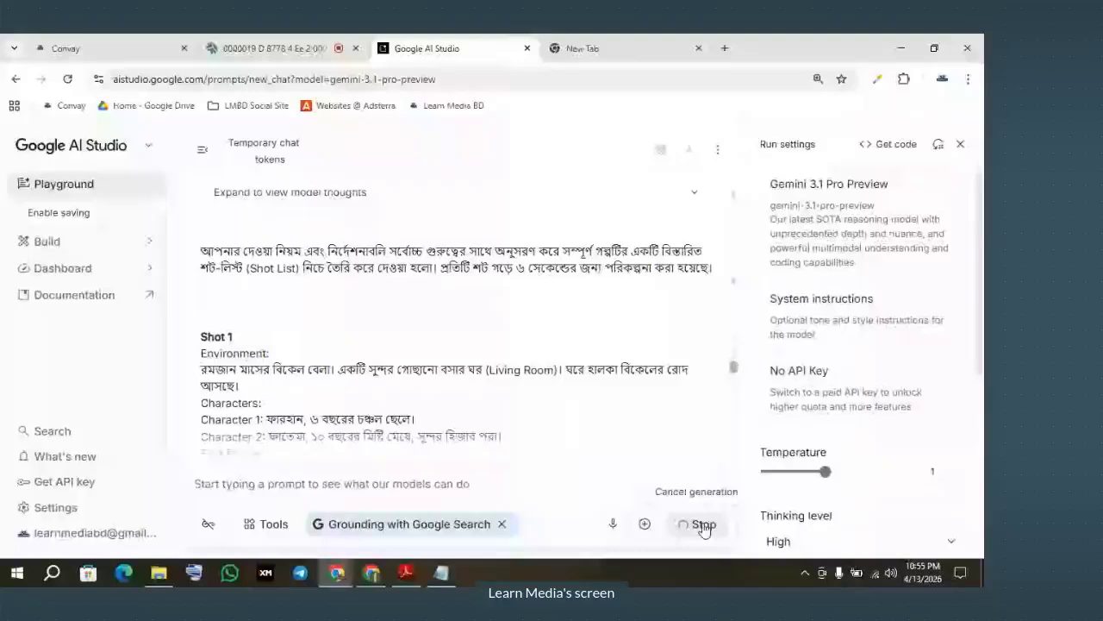
# Look through the shots in the existing shot list down to the model's newest reply at the end of the chat
pyautogui.scroll(-1, 567, 366)
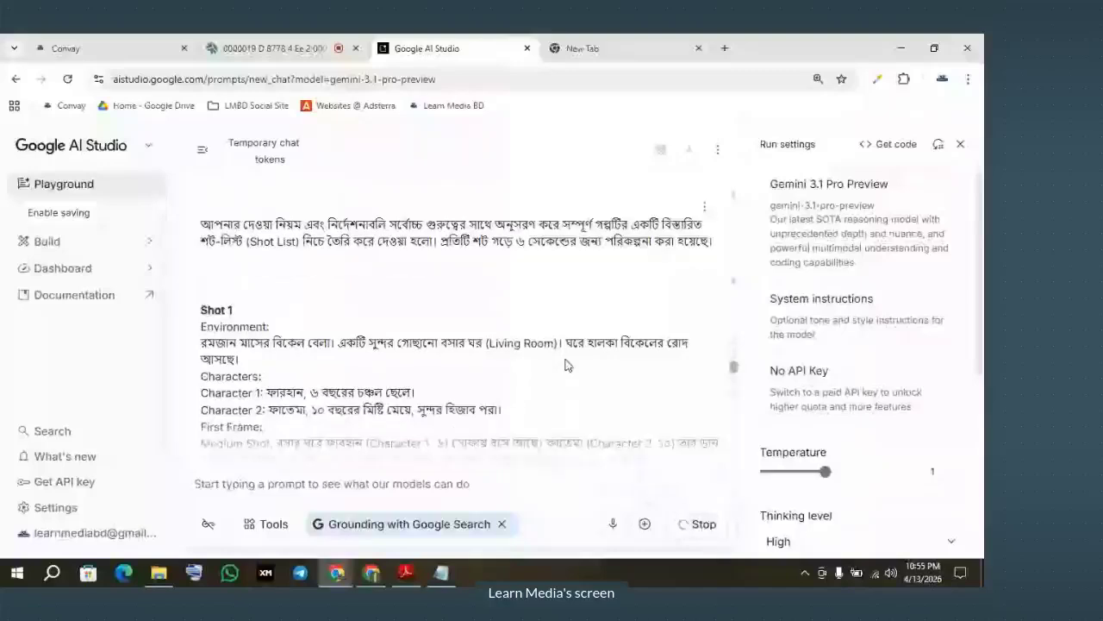
pyautogui.scroll(-4, 567, 366)
pyautogui.scroll(-5, 566, 365)
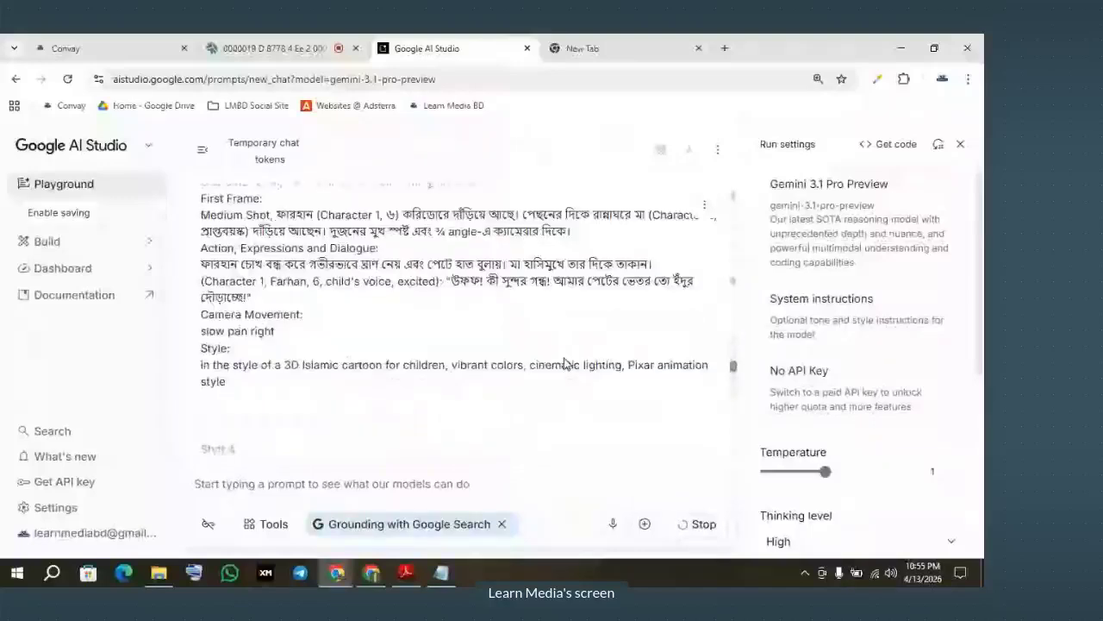
pyautogui.scroll(-6, 564, 364)
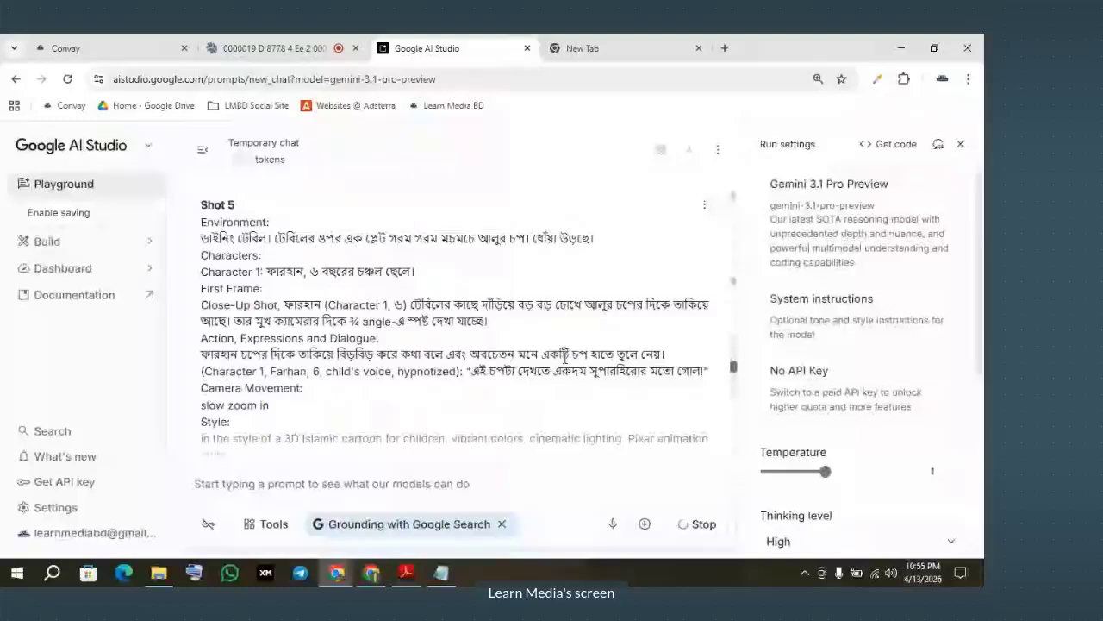
pyautogui.scroll(-3, 565, 360)
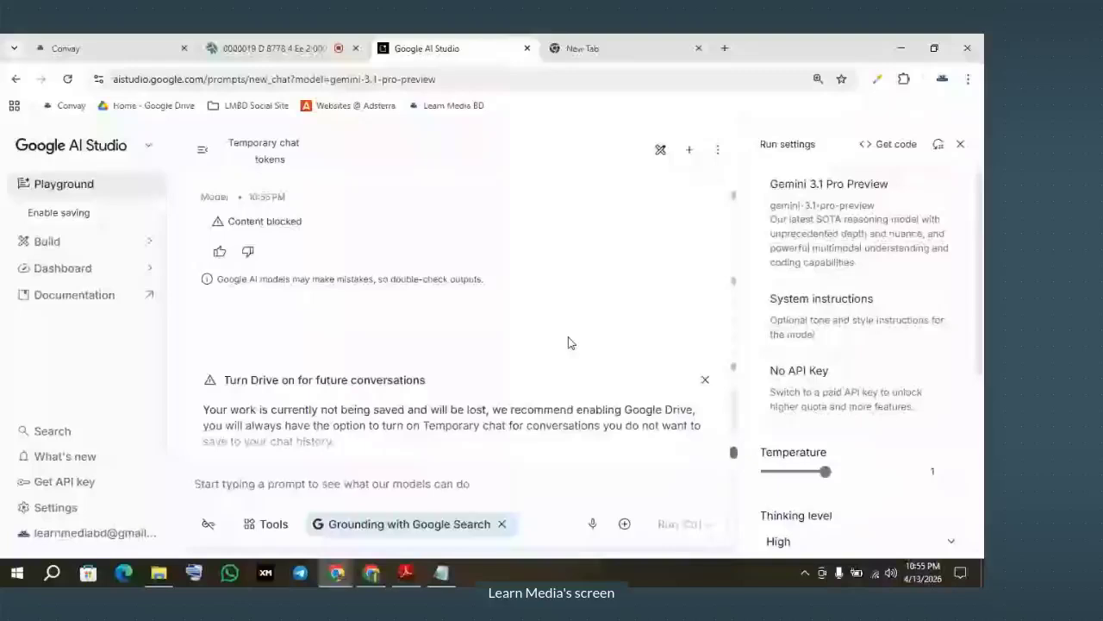
# Reread the submitted Shot 1 split request and the preceding final shot, and check the model's reply below it
pyautogui.scroll(3, 500, 362)
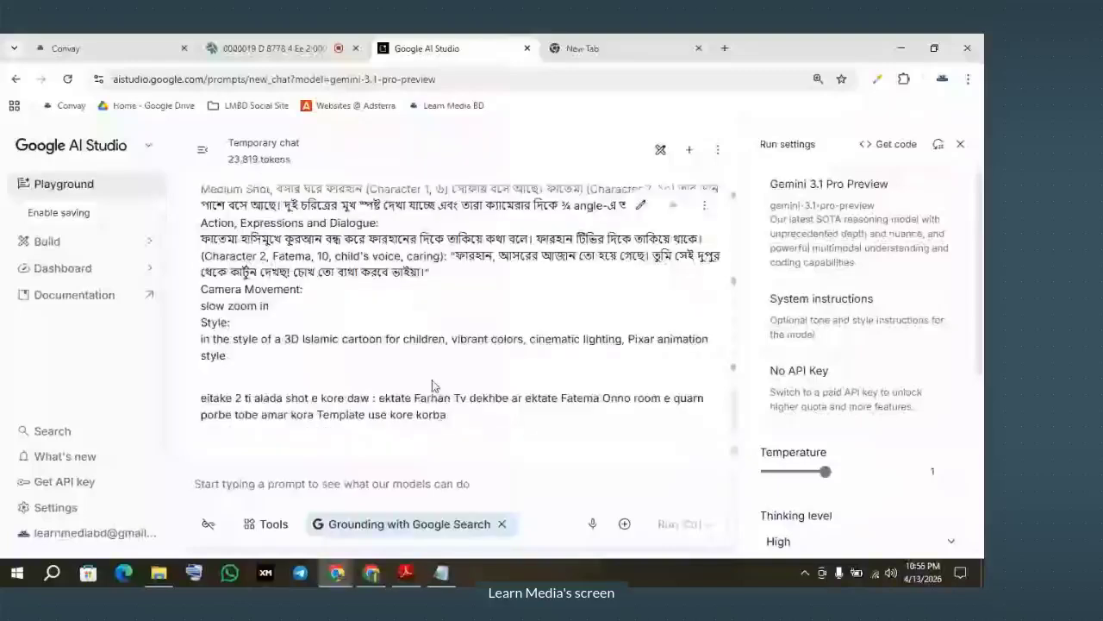
pyautogui.scroll(1, 434, 385)
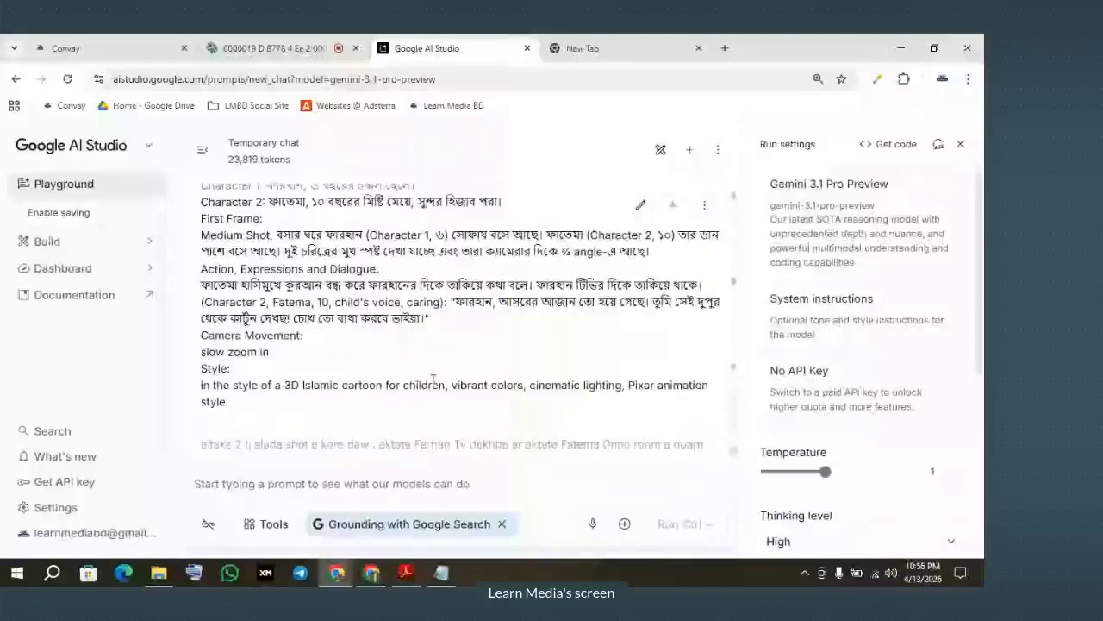
pyautogui.scroll(2, 434, 380)
pyautogui.scroll(5, 434, 380)
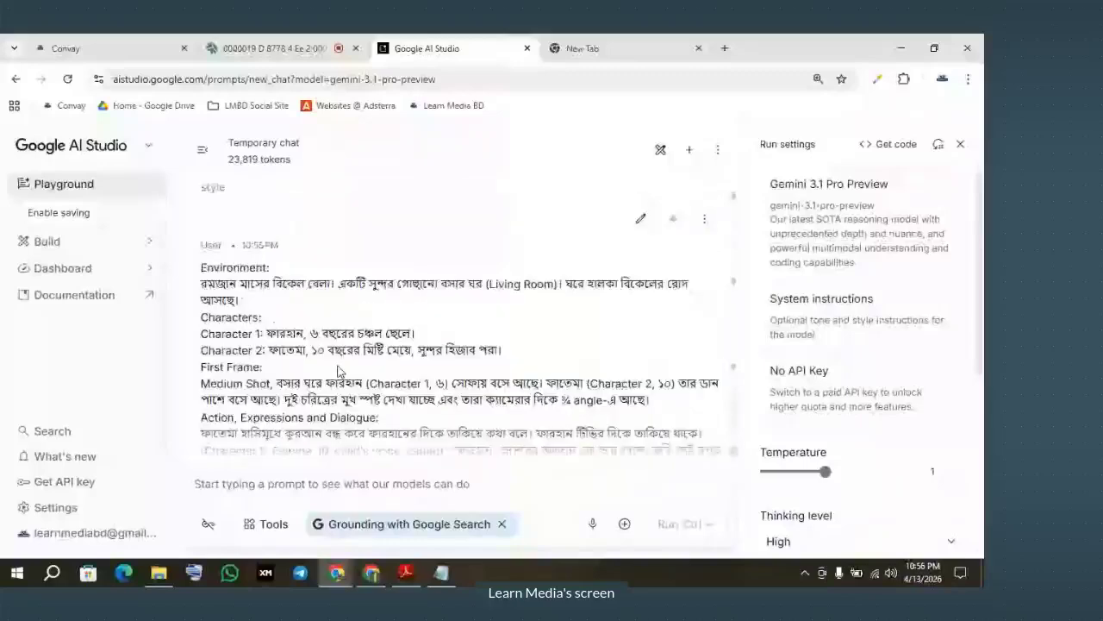
pyautogui.scroll(3, 255, 324)
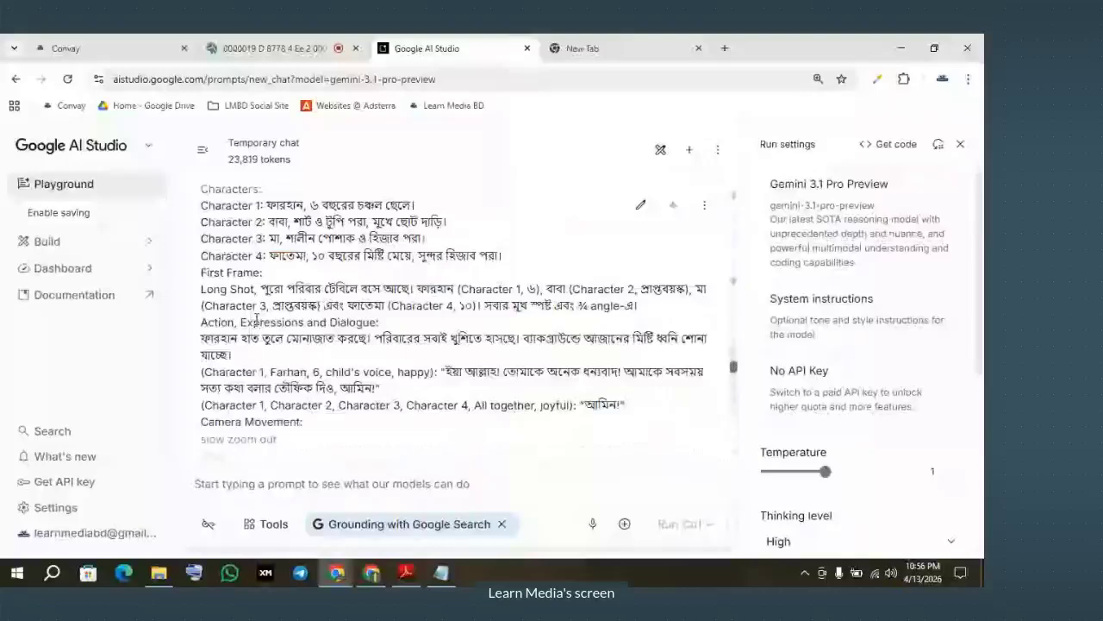
pyautogui.scroll(3, 255, 319)
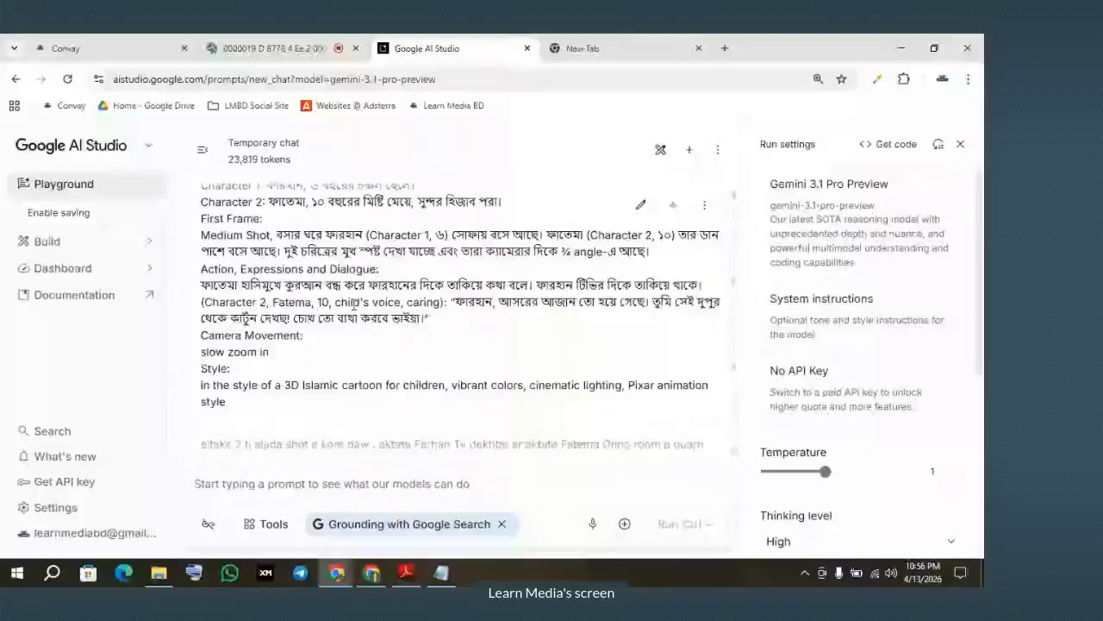
pyautogui.scroll(-1, 522, 331)
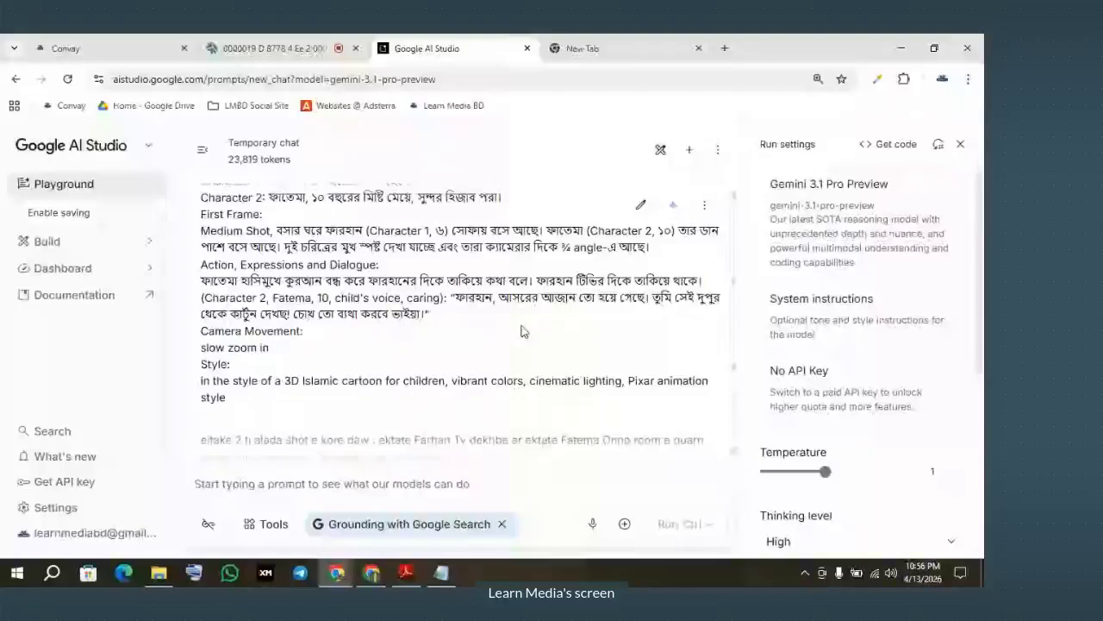
pyautogui.scroll(-3, 522, 331)
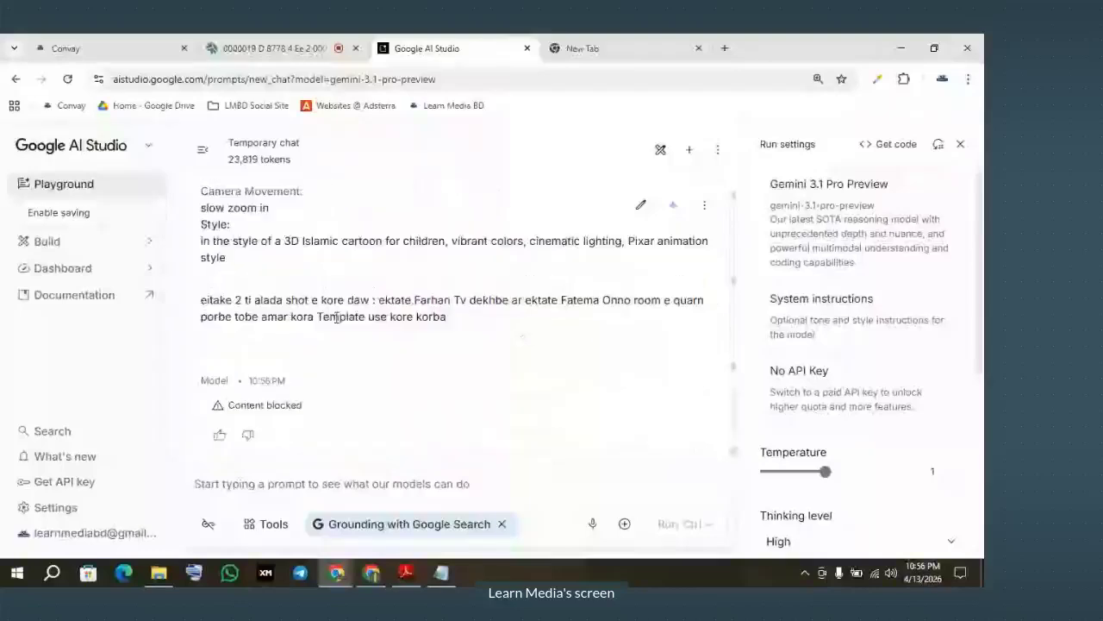
# Copy the whole submitted Shot 1 split request, including the closing two-shot instruction, and resubmit it to the model as a new message
pyautogui.scroll(-5, 302, 324)
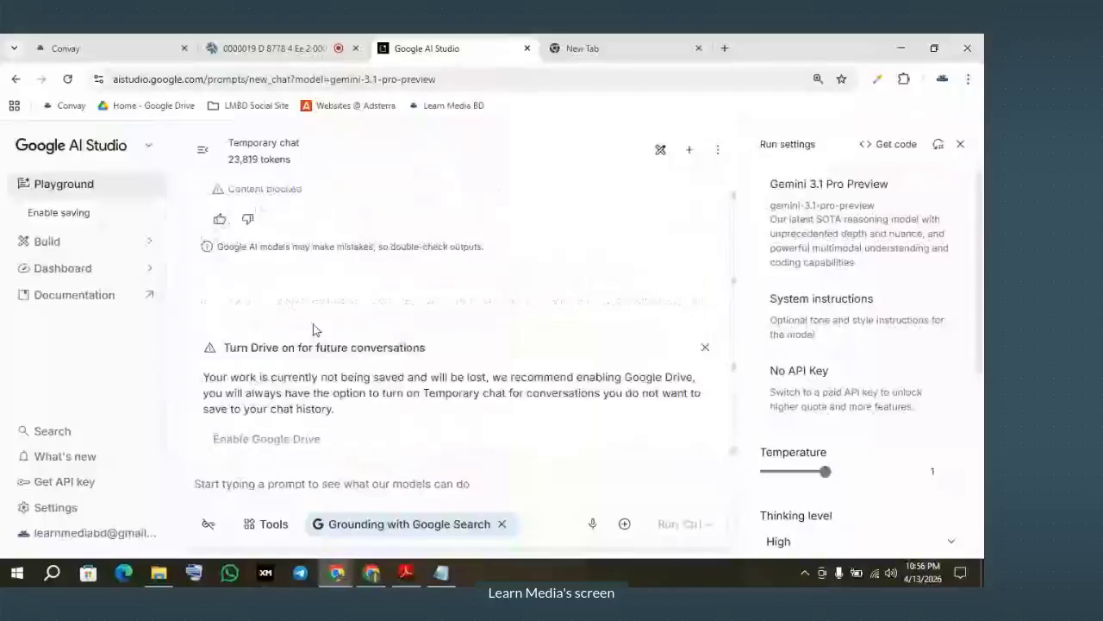
pyautogui.scroll(5, 285, 315)
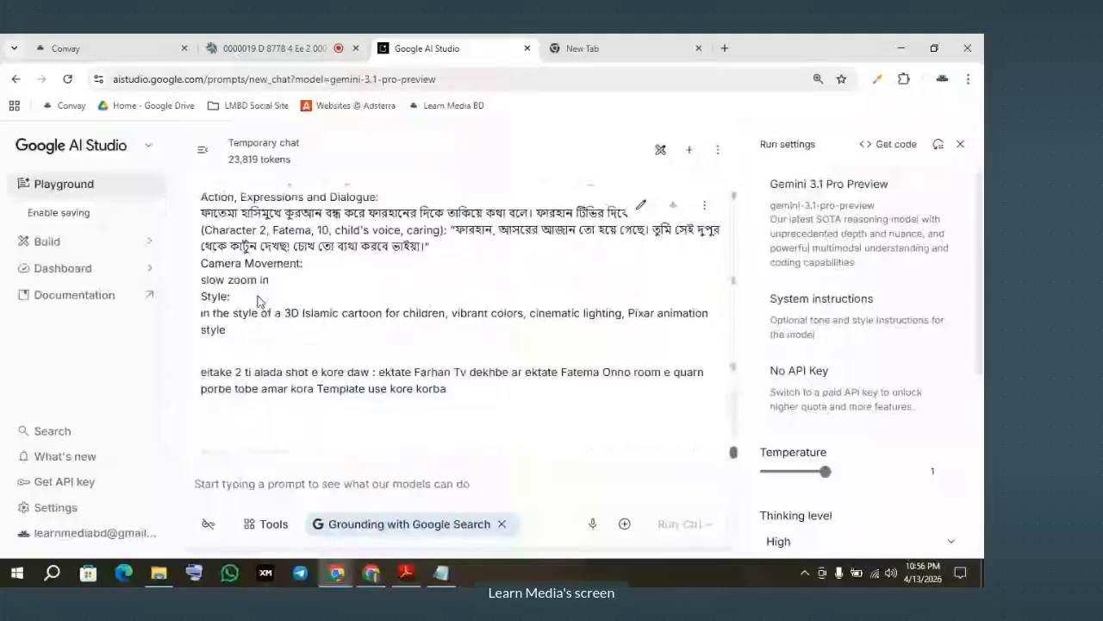
pyautogui.scroll(-1, 374, 310)
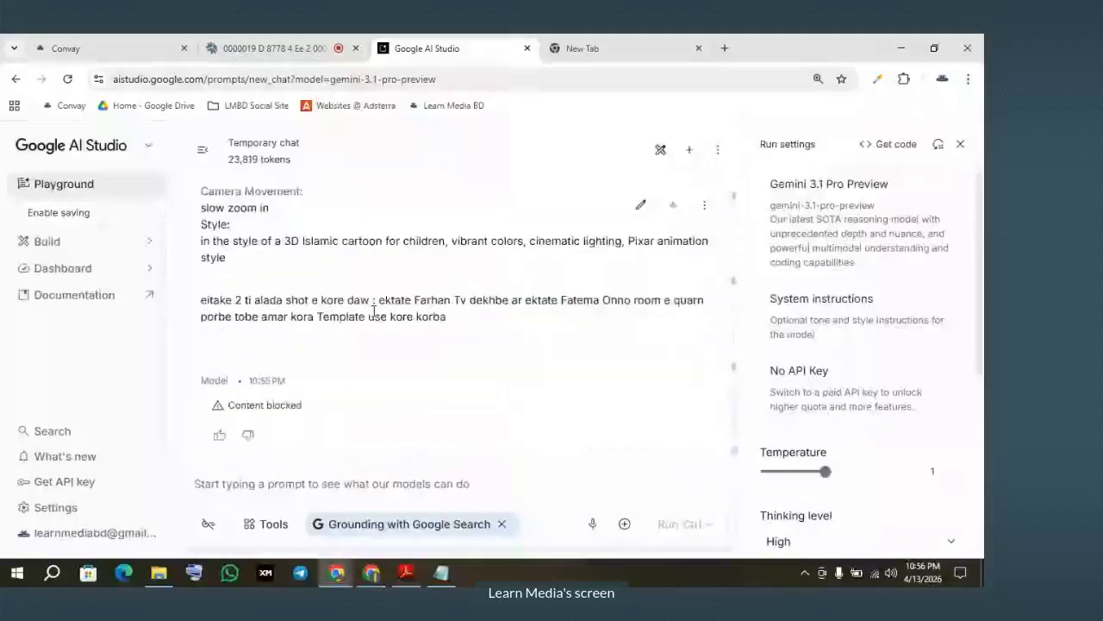
pyautogui.moveTo(447, 316); pyautogui.dragTo(207, 258)
pyautogui.scroll(2, 270, 388)
pyautogui.scroll(-5, 270, 469)
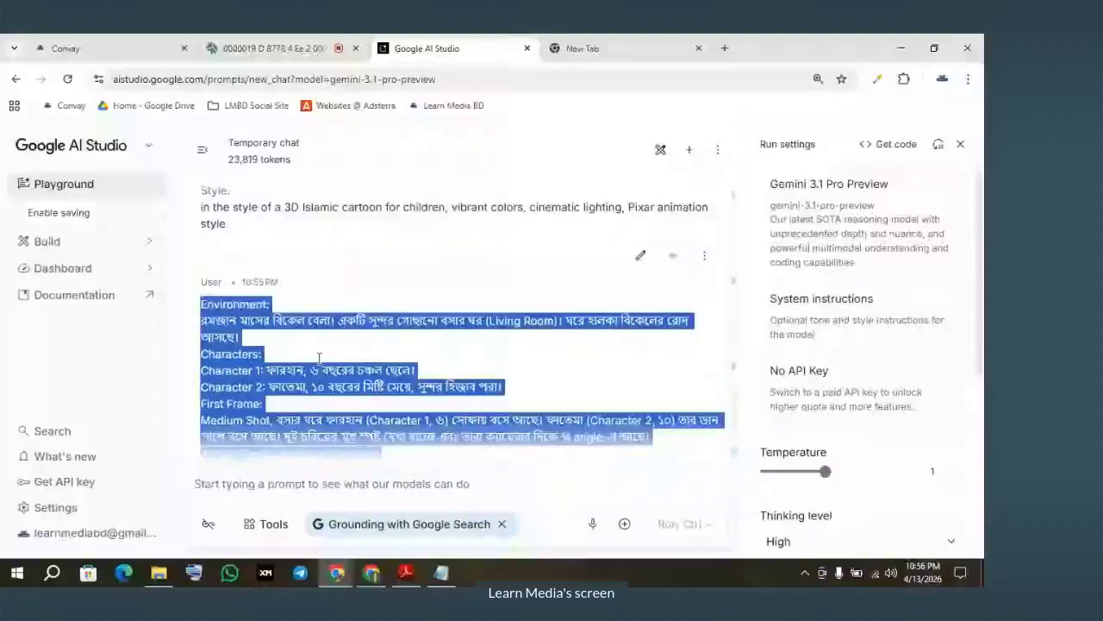
pyautogui.click(267, 483)
pyautogui.hotkey('ctrl', 'v')
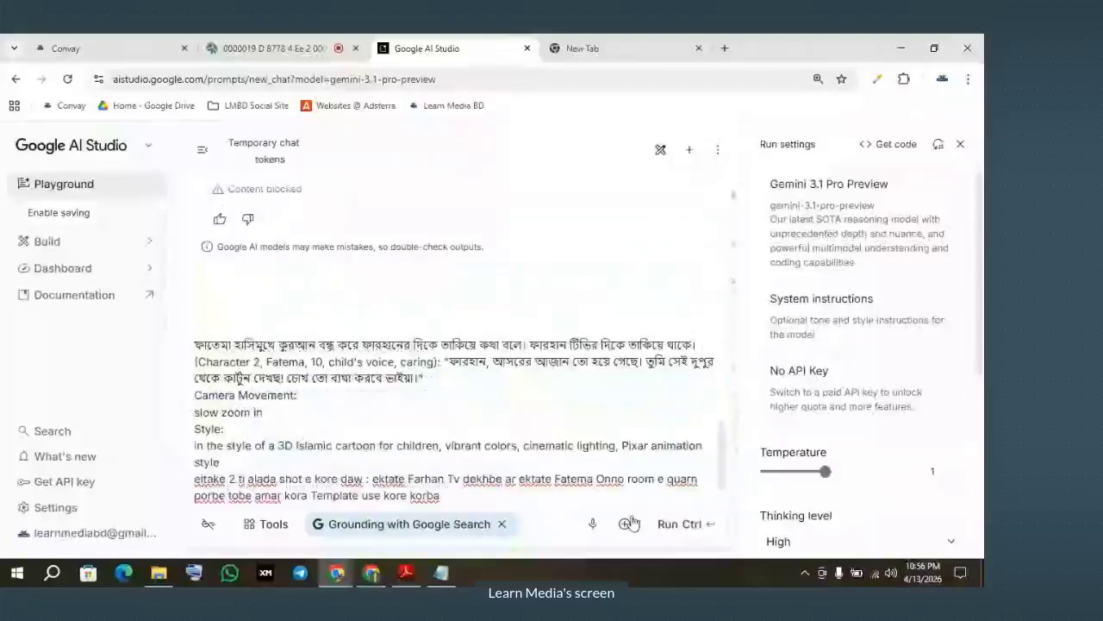
pyautogui.hotkey('ctrl', 'Return')
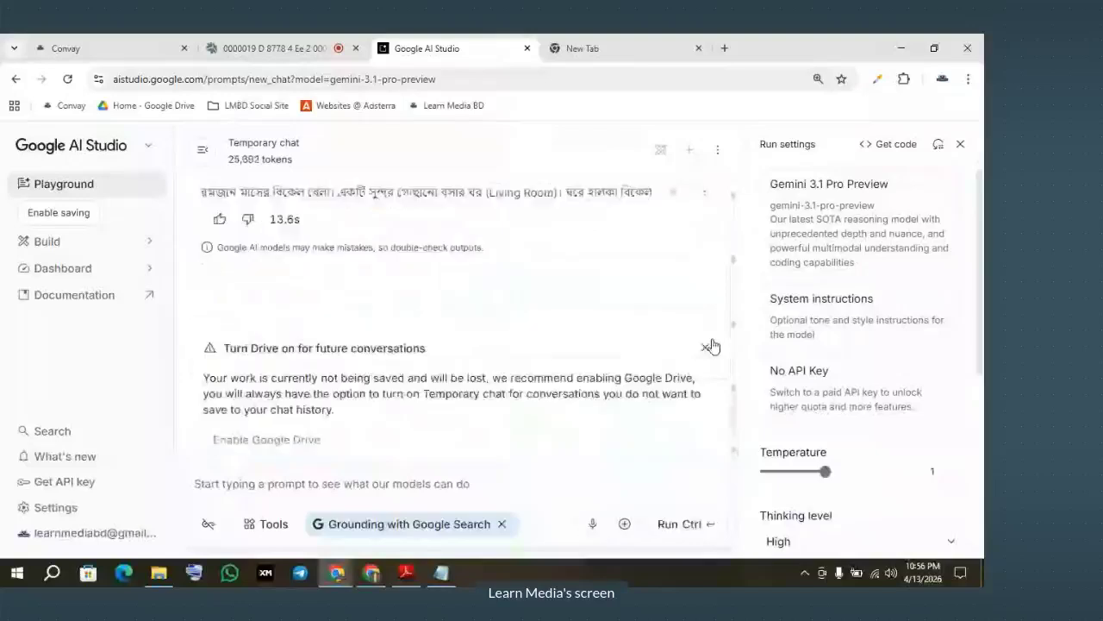
# Dismiss the Drive notice, copy the new Shot 1 of Farhan watching TV from Environment through Style, and paste it as the prompt in Whisk
pyautogui.click(705, 346)
pyautogui.scroll(1, 457, 337)
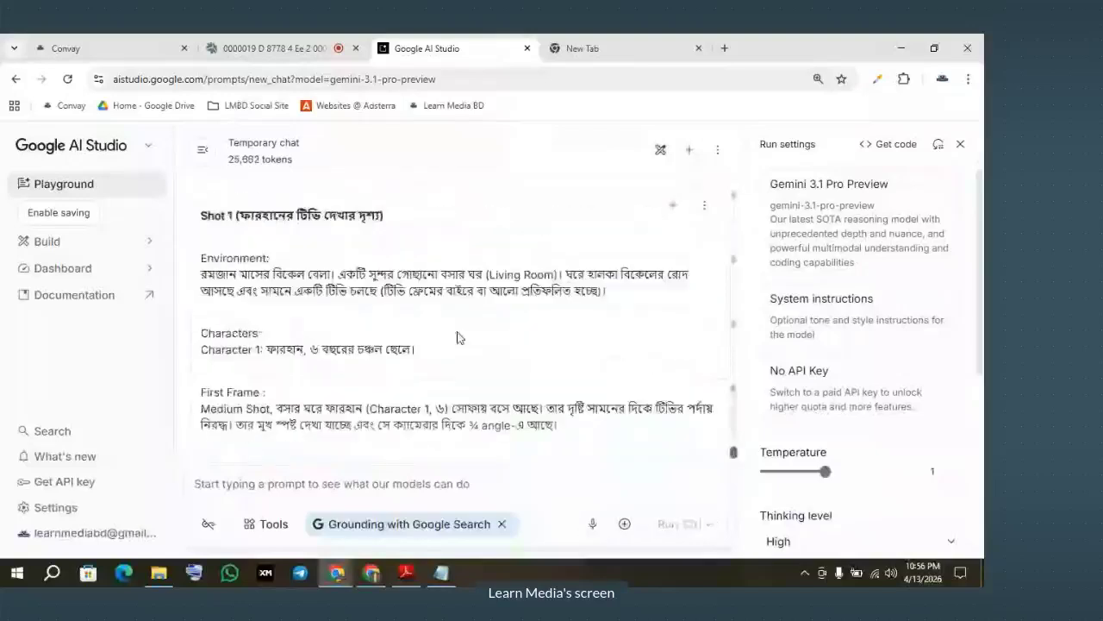
pyautogui.scroll(-6, 457, 337)
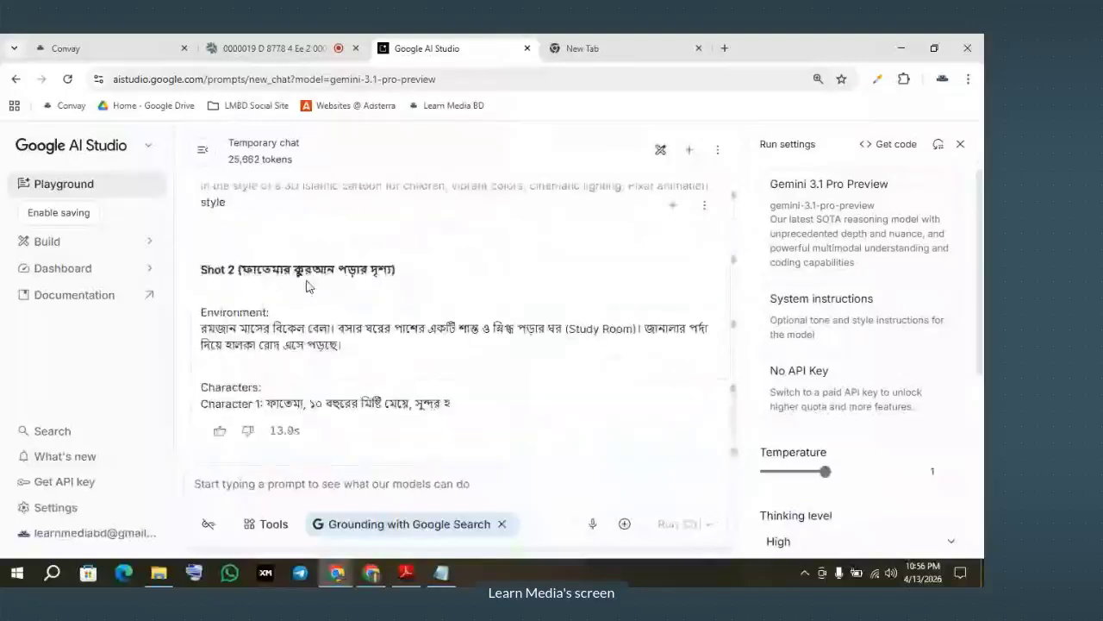
pyautogui.scroll(6, 301, 292)
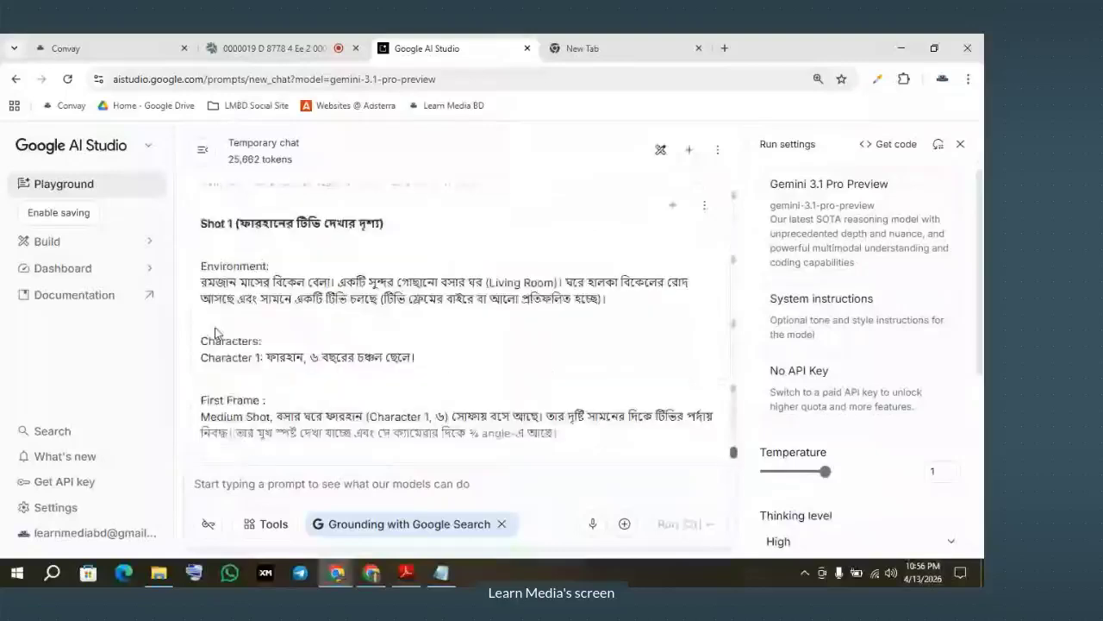
pyautogui.scroll(-1, 216, 333)
pyautogui.moveTo(201, 262); pyautogui.dragTo(255, 356)
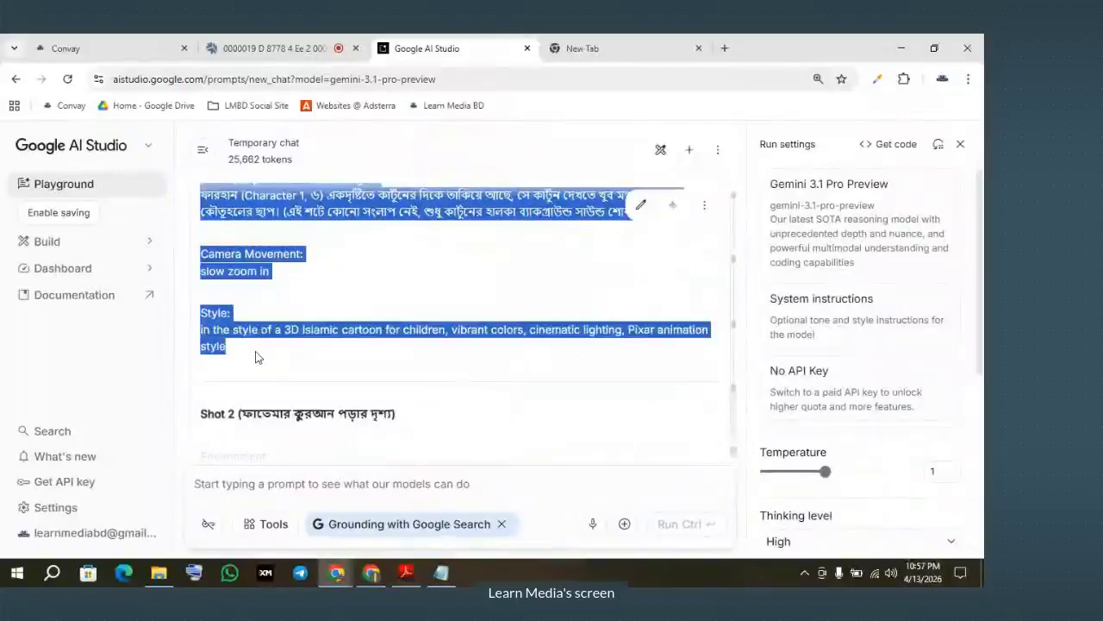
pyautogui.click(608, 40)
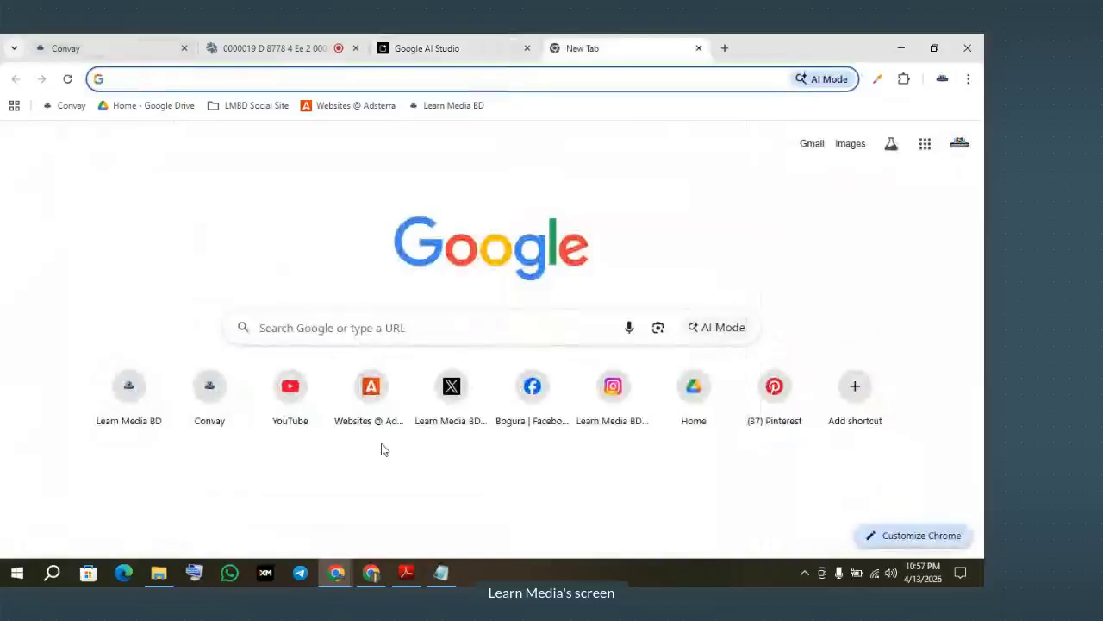
pyautogui.click(371, 572)
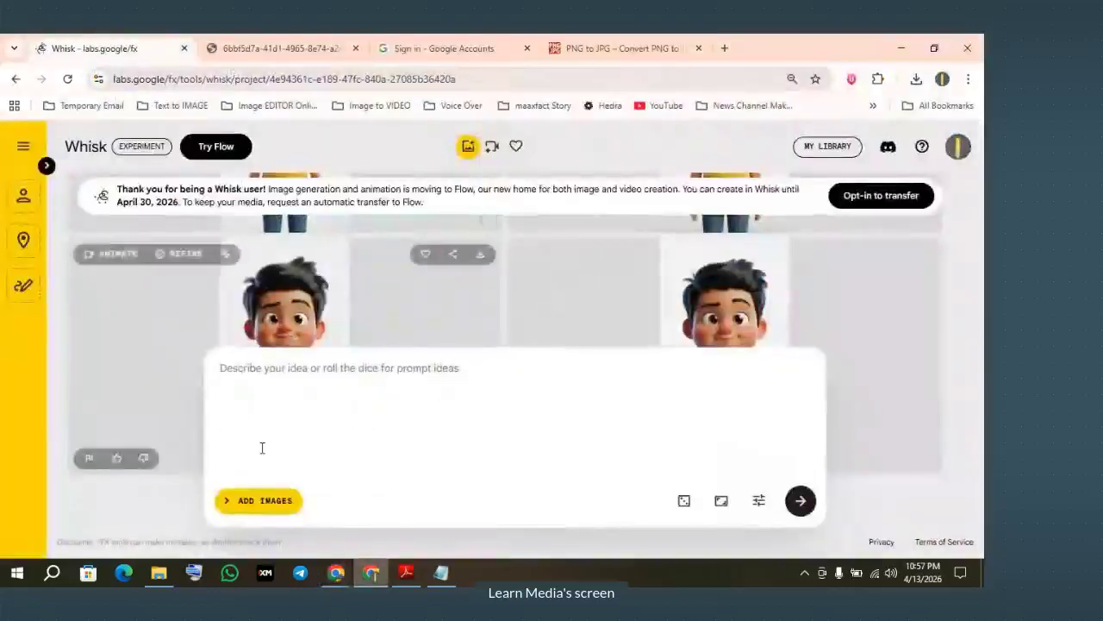
pyautogui.click(271, 390)
pyautogui.hotkey('ctrl', 'v')
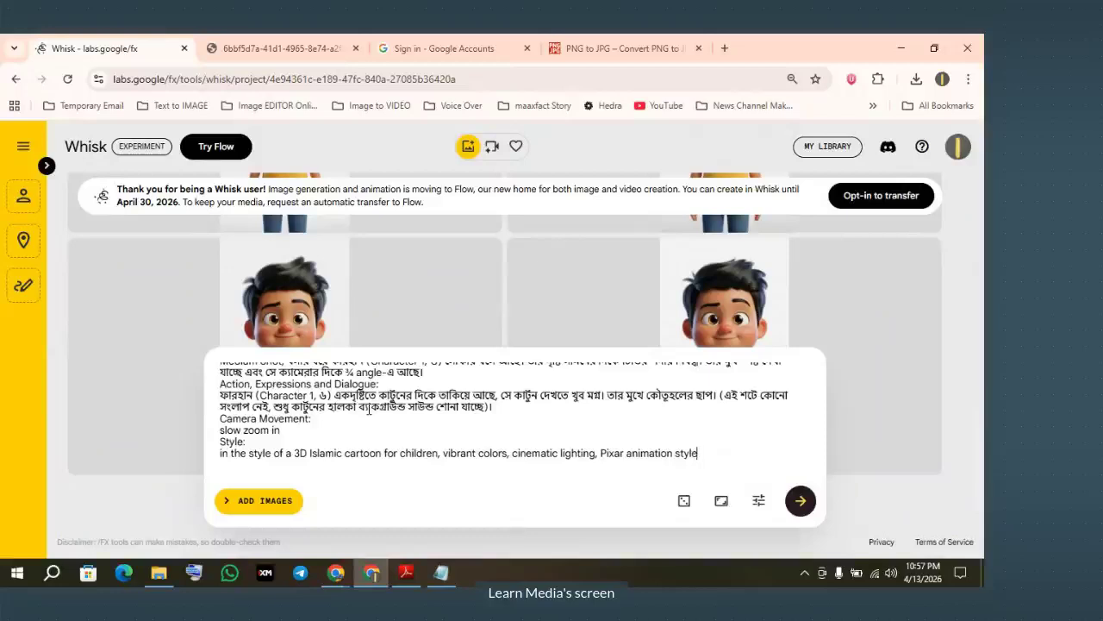
# Set the aspect ratio of the Whisk images to landscape 16:9
pyautogui.click(720, 507)
pyautogui.click(774, 439)
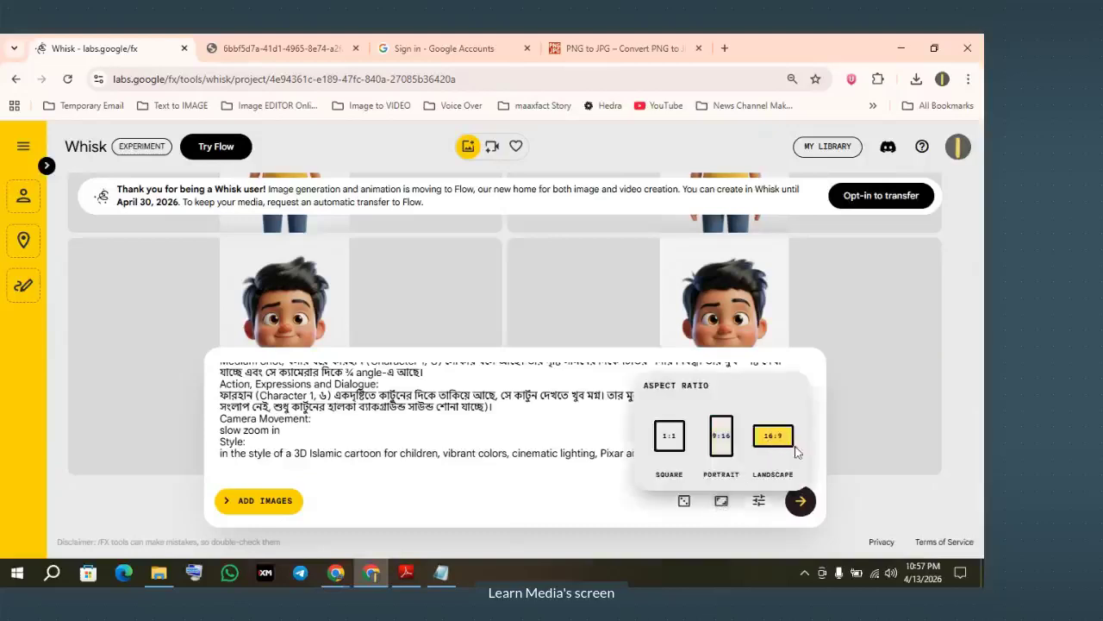
pyautogui.click(967, 383)
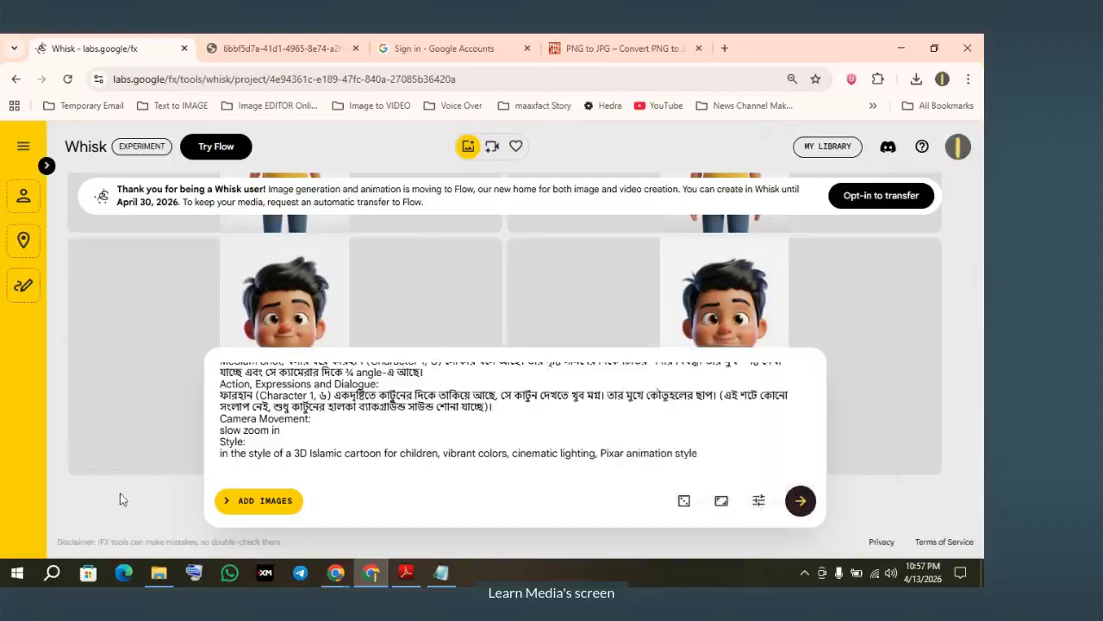
# Upload image 4, the boy in the green shirt, as the subject from the Story Making Islamic folder and generate the Shot 1 images
pyautogui.scroll(2, 306, 405)
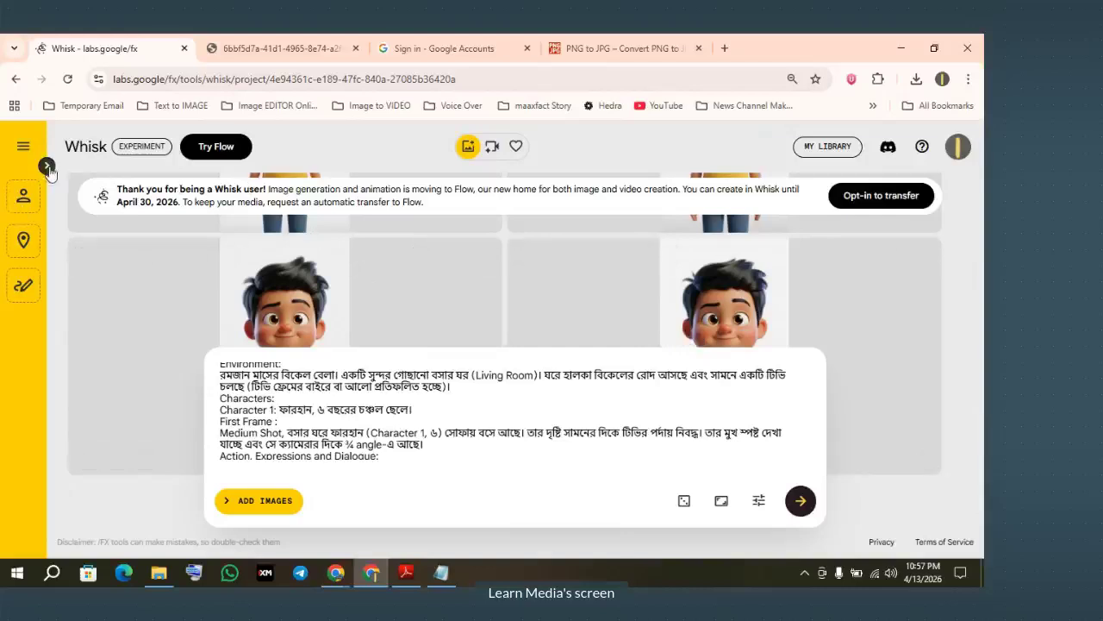
pyautogui.click(46, 166)
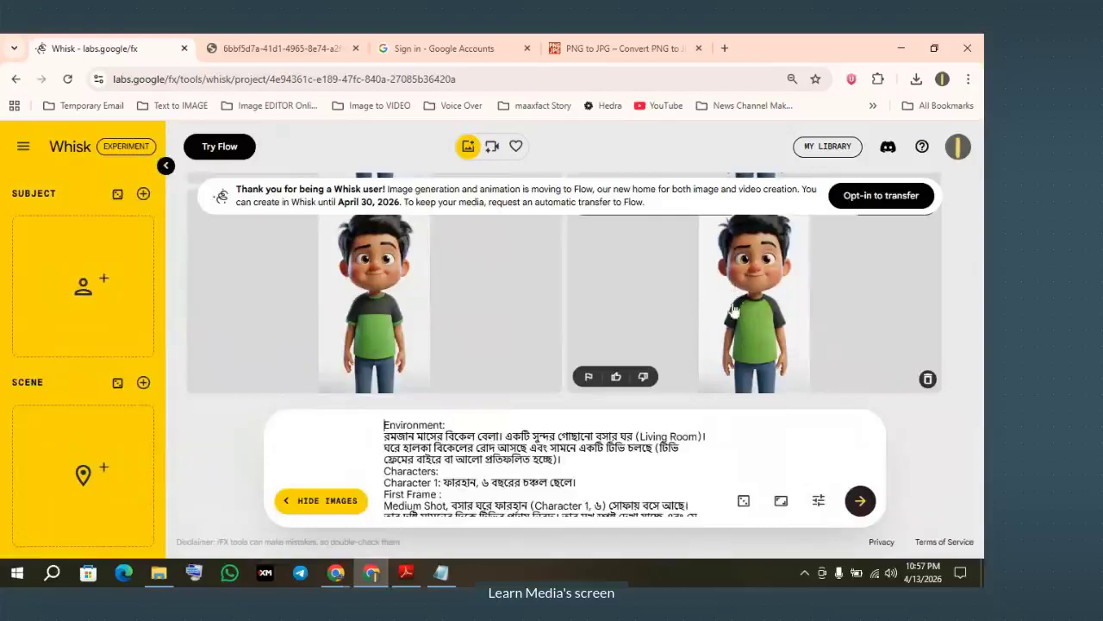
pyautogui.moveTo(101, 270)
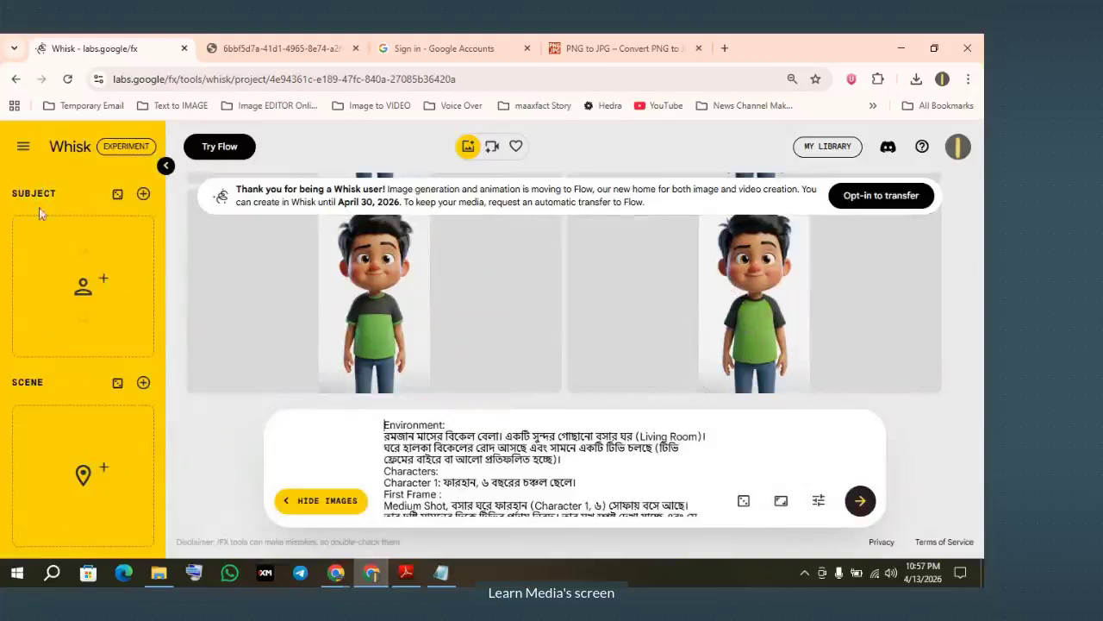
pyautogui.moveTo(47, 250)
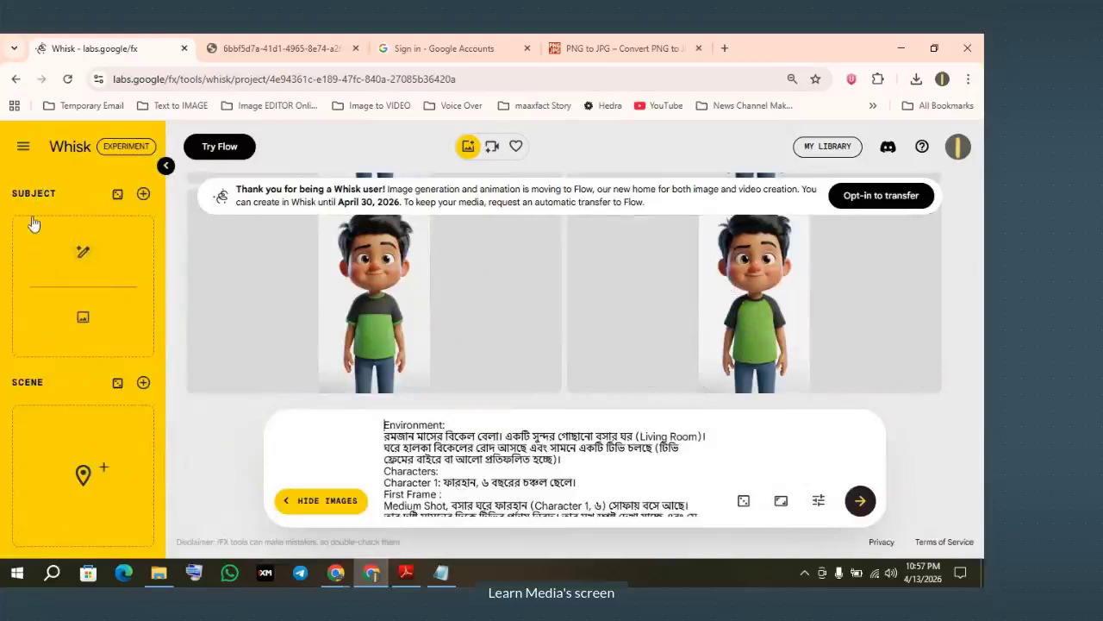
pyautogui.click(89, 329)
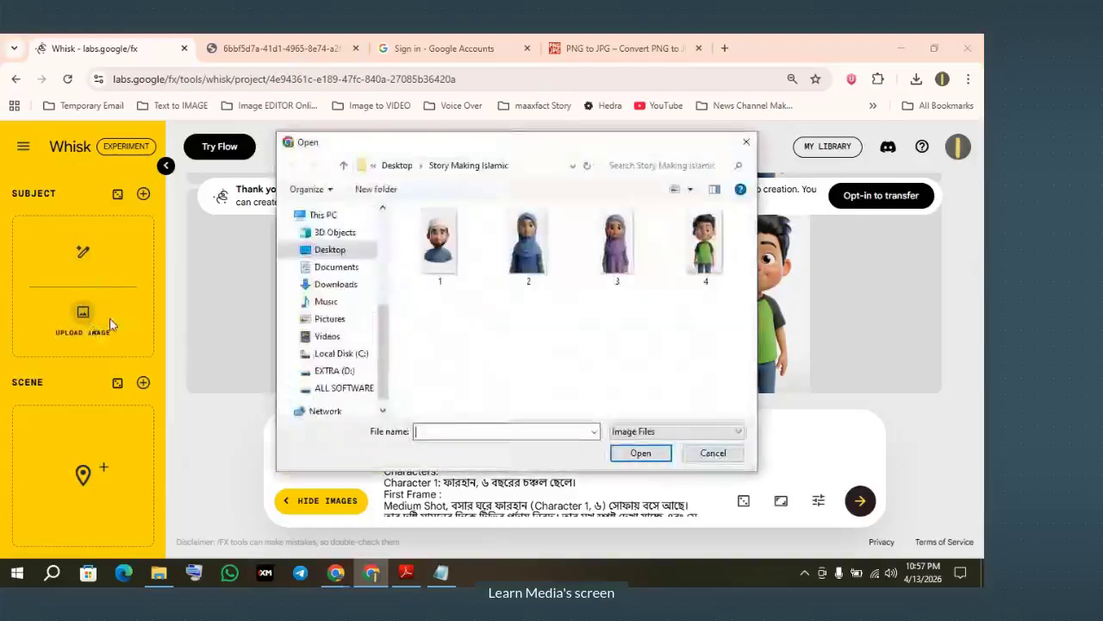
pyautogui.click(705, 246)
pyautogui.click(643, 455)
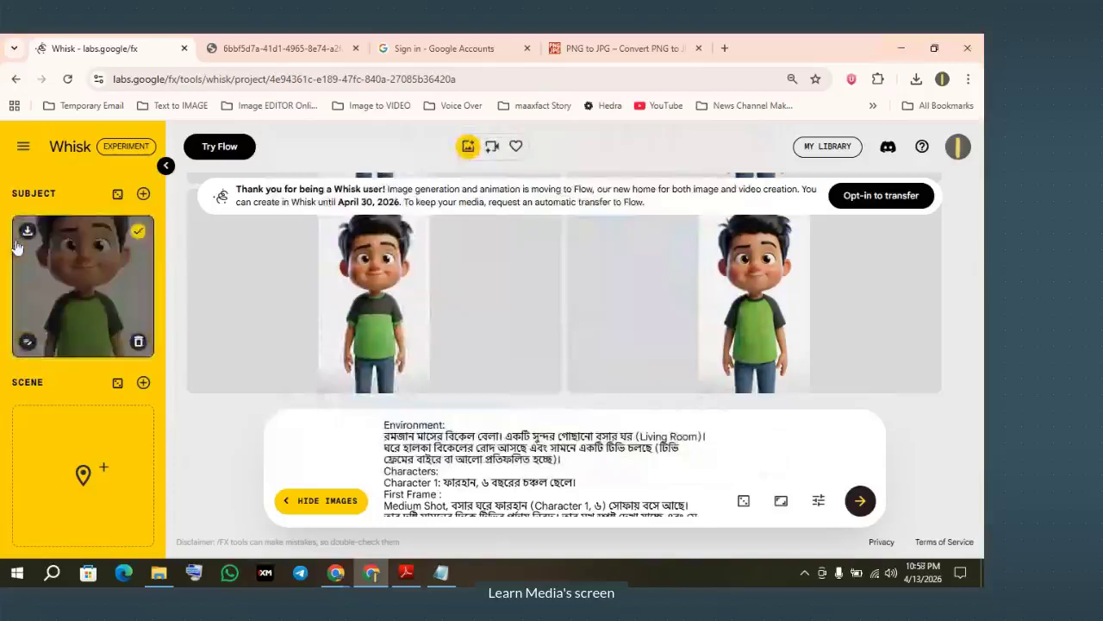
pyautogui.click(859, 510)
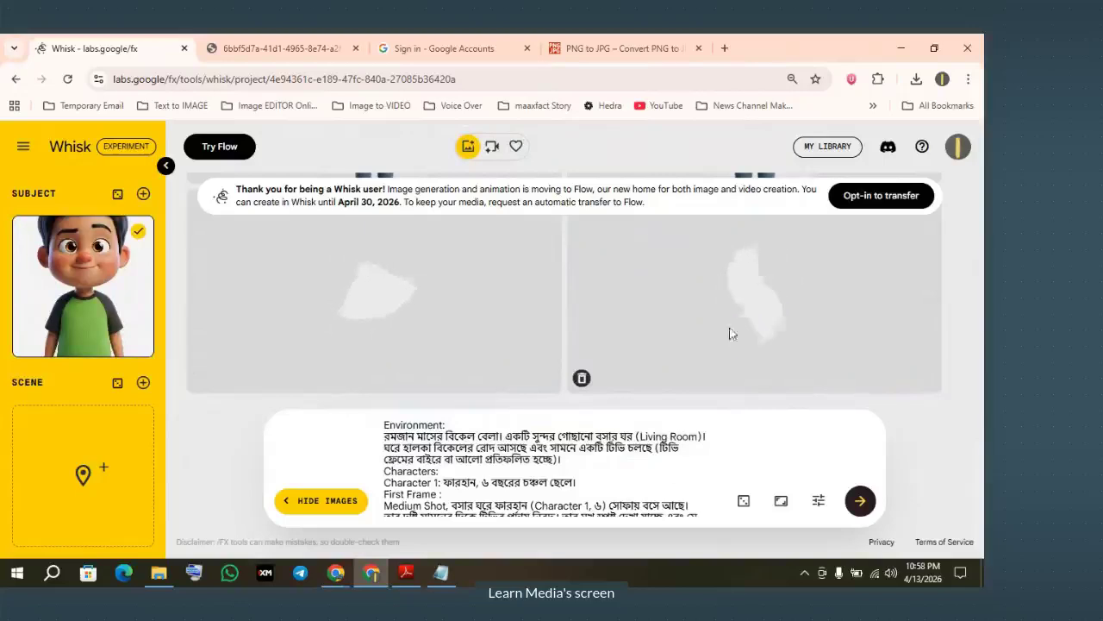
# Switch to the Convay meeting to check the participants while the images generate, and return to Whisk
pyautogui.moveTo(337, 574)
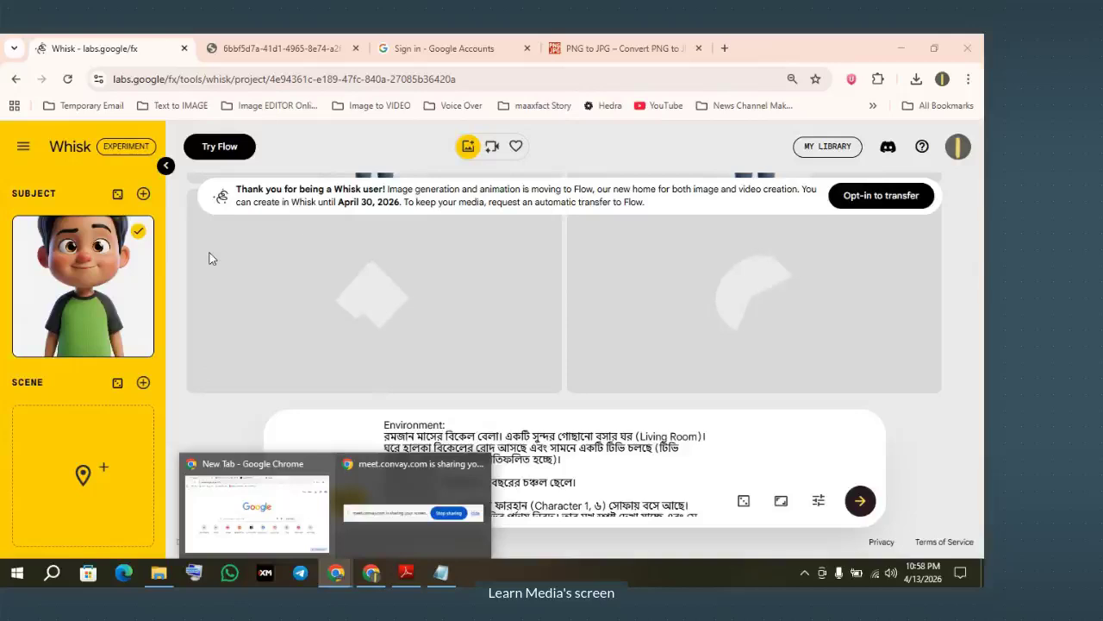
pyautogui.click(254, 513)
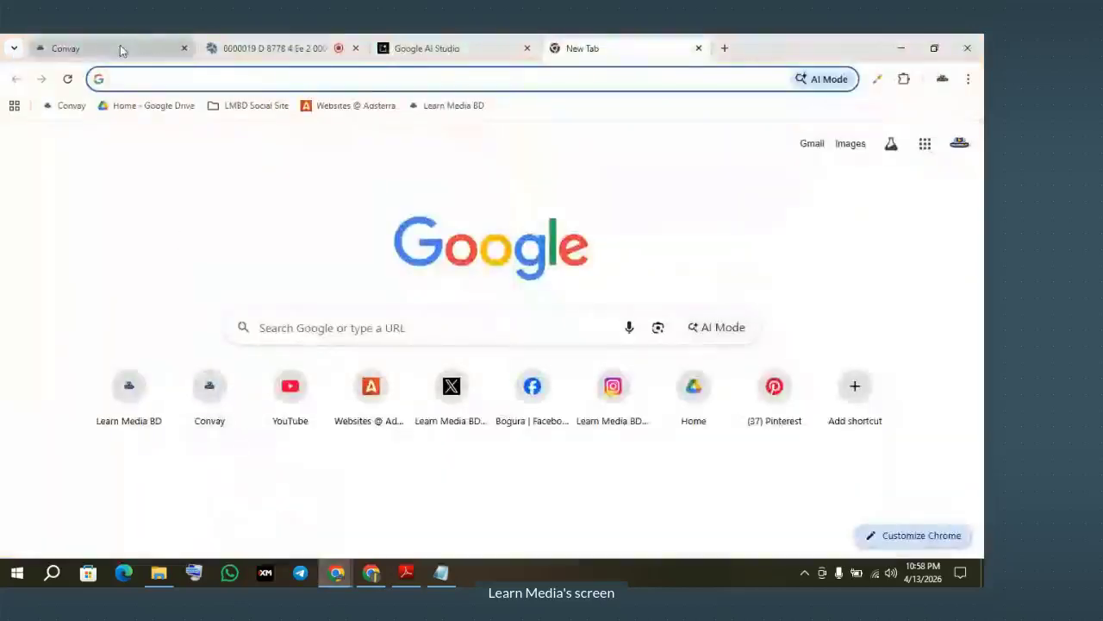
pyautogui.click(264, 45)
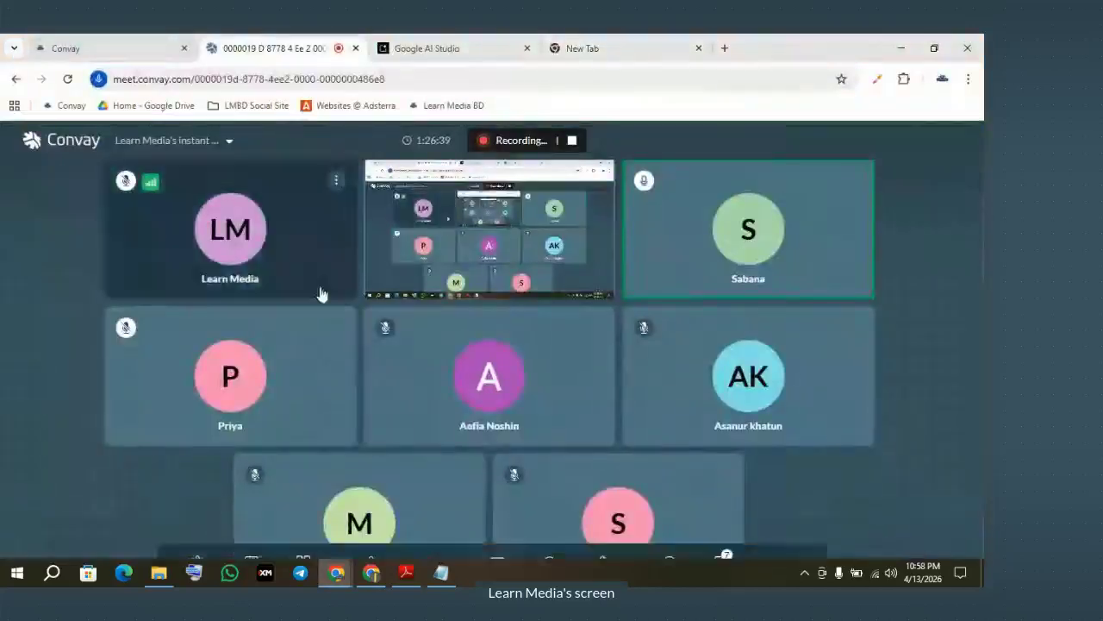
pyautogui.hotkey('alt', 'Tab')
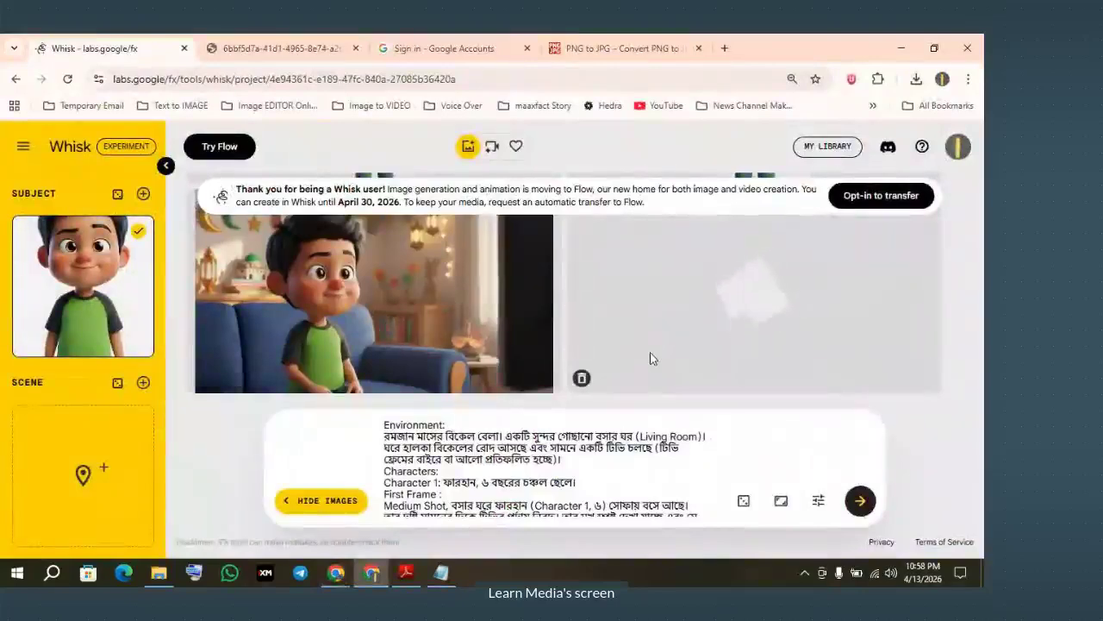
# Compare the two generated living-room images of the boy with the subject image and the First Frame and Action descriptions in the prompt
pyautogui.scroll(1, 517, 345)
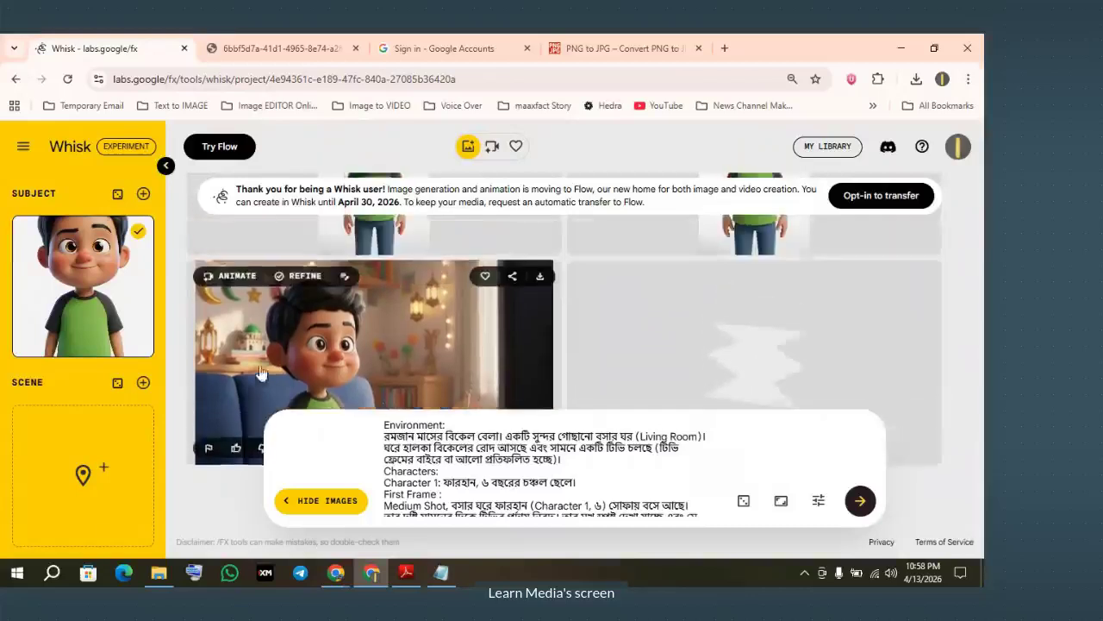
pyautogui.scroll(-1, 663, 312)
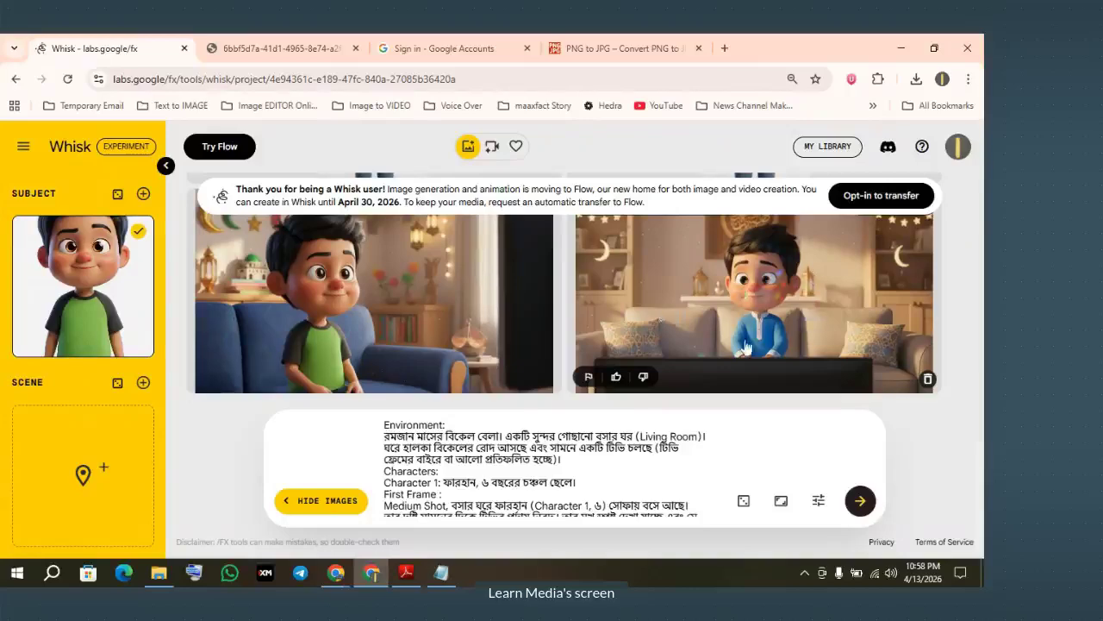
pyautogui.scroll(1, 743, 343)
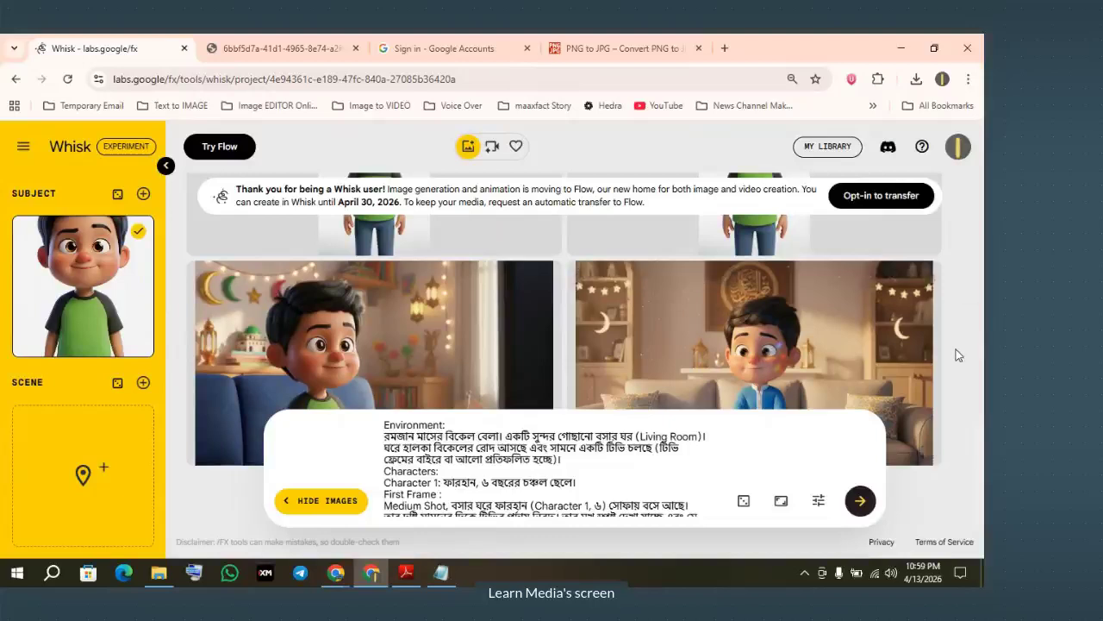
pyautogui.scroll(-1, 420, 360)
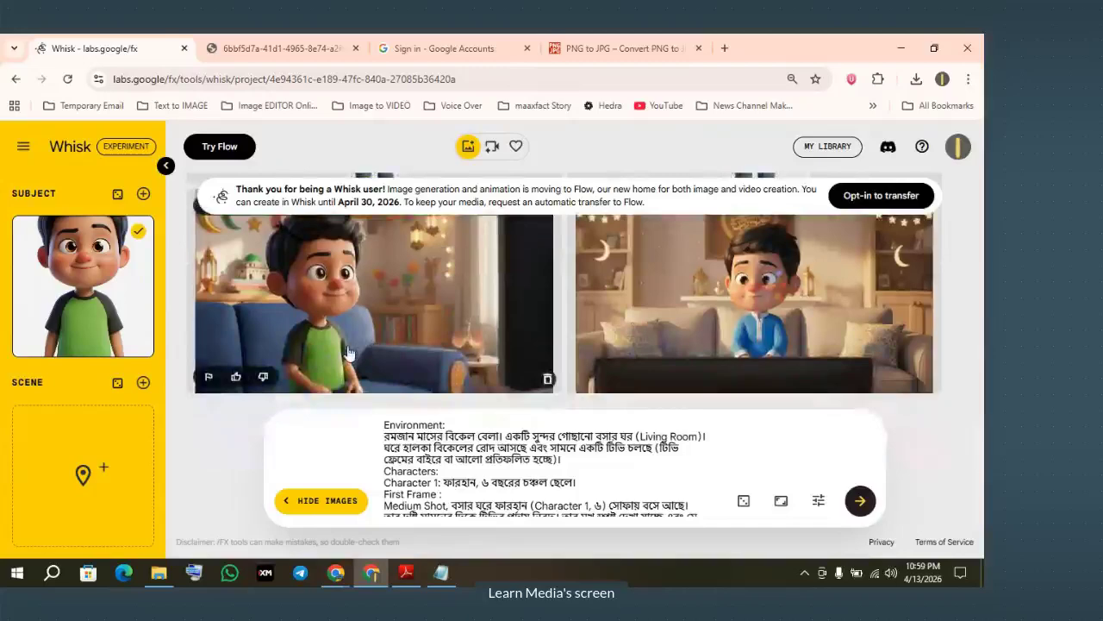
pyautogui.scroll(1, 349, 354)
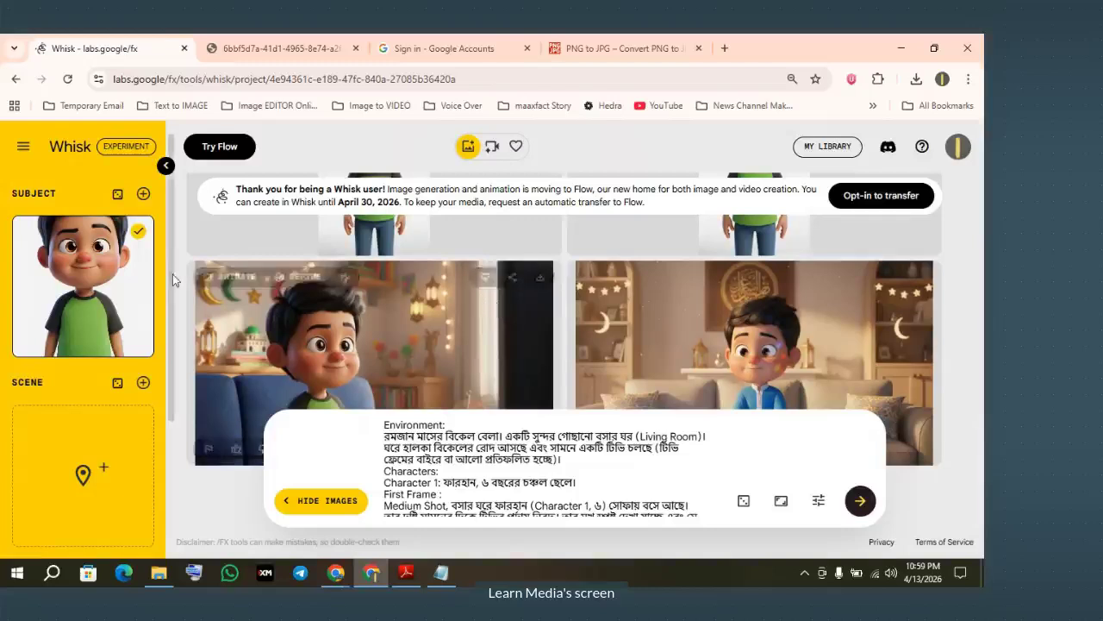
pyautogui.scroll(-1, 388, 465)
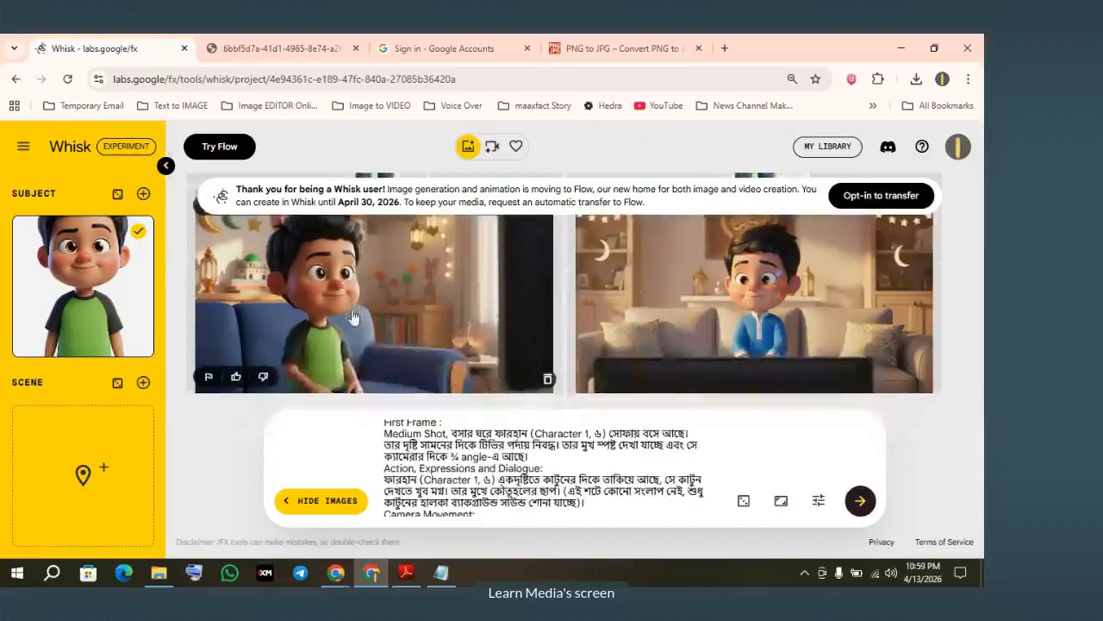
pyautogui.scroll(-1, 772, 328)
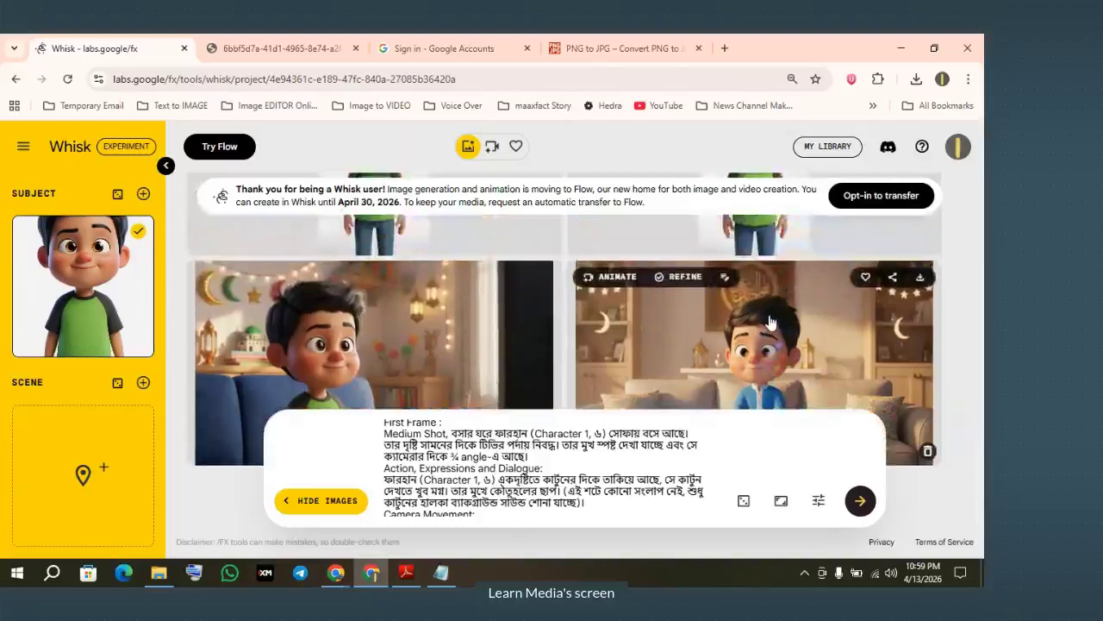
pyautogui.scroll(-1, 758, 315)
pyautogui.scroll(1, 742, 302)
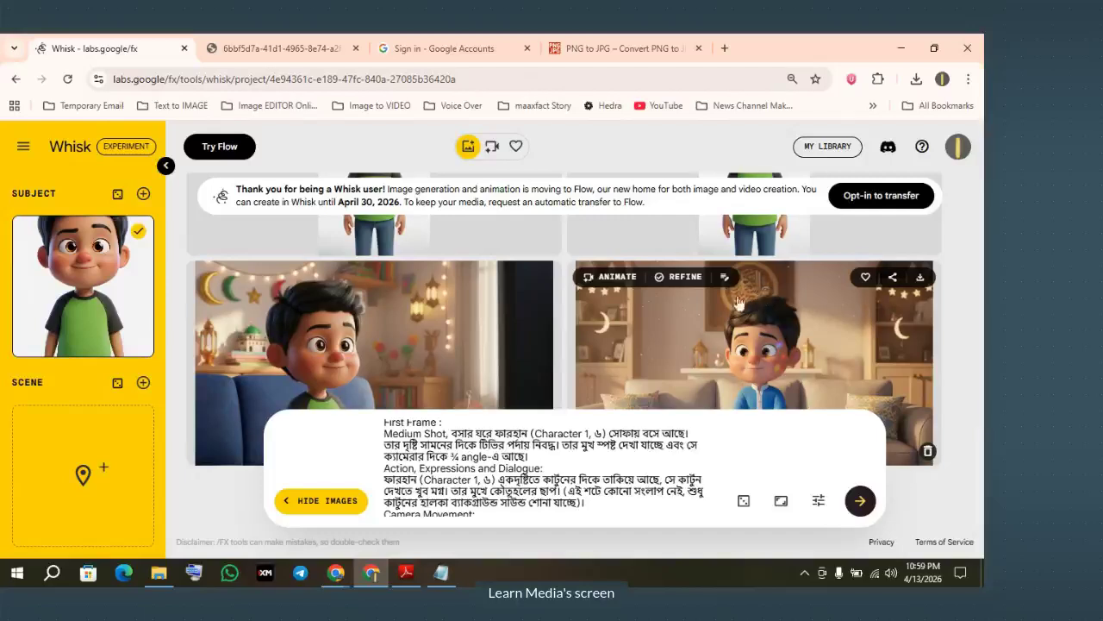
pyautogui.scroll(-1, 534, 296)
pyautogui.scroll(1, 248, 310)
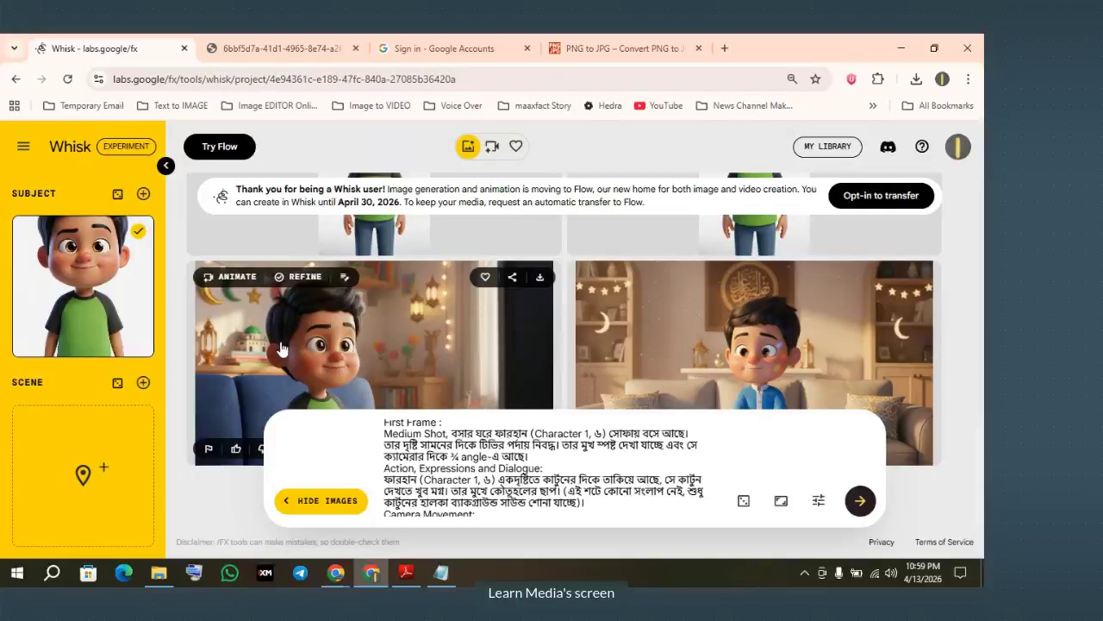
# Open the generated living-room image of the green-shirted boy in a new tab and start saving it as a file
pyautogui.scroll(-1, 283, 362)
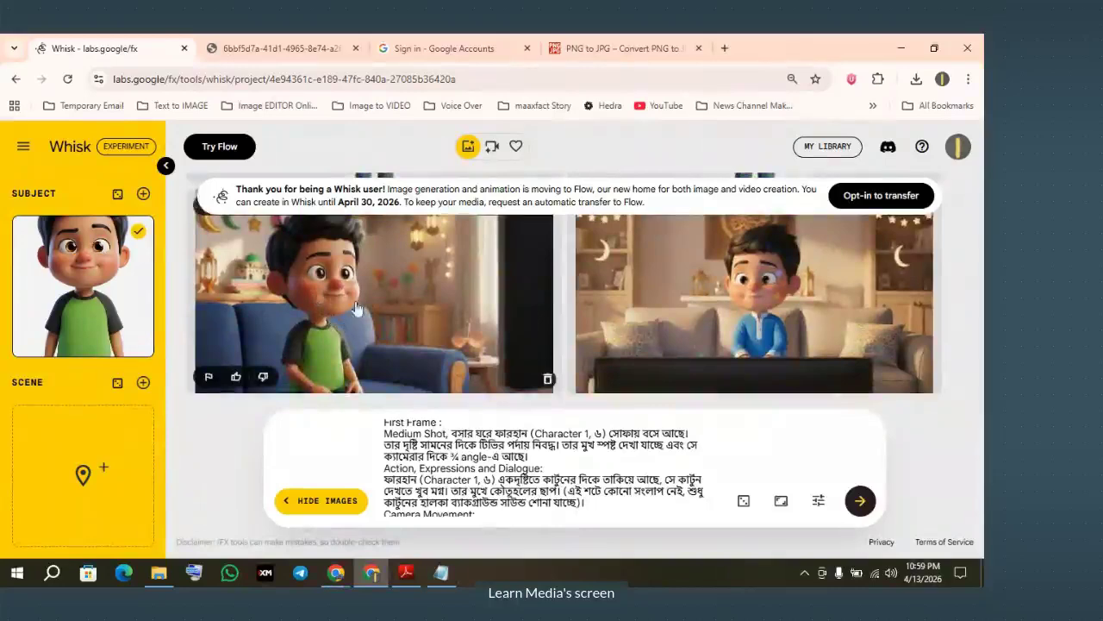
pyautogui.rightClick(417, 288)
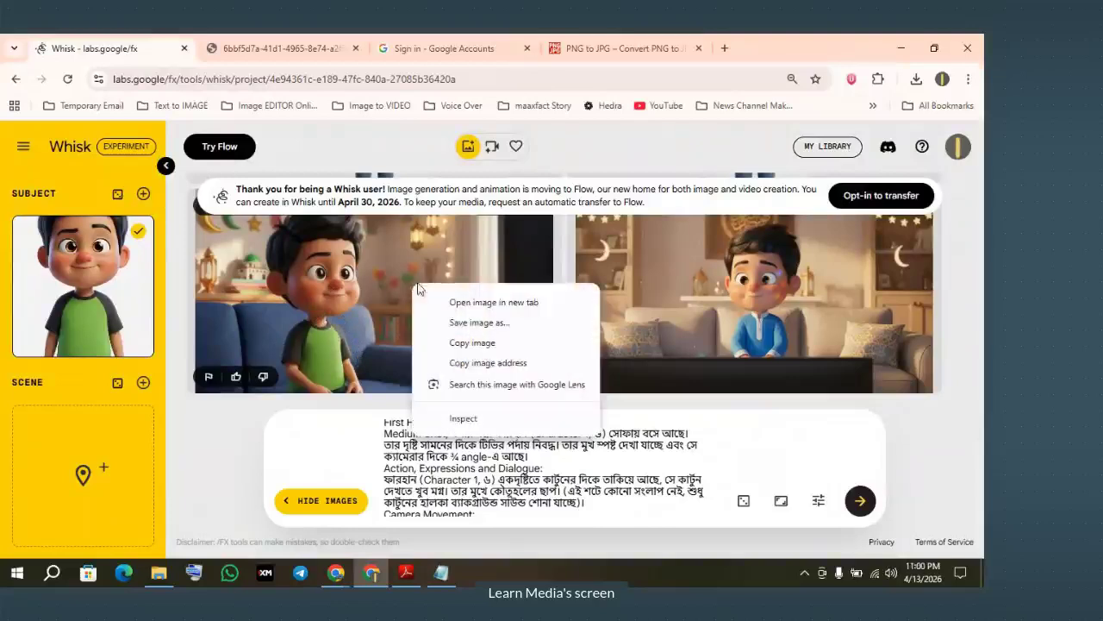
pyautogui.click(493, 302)
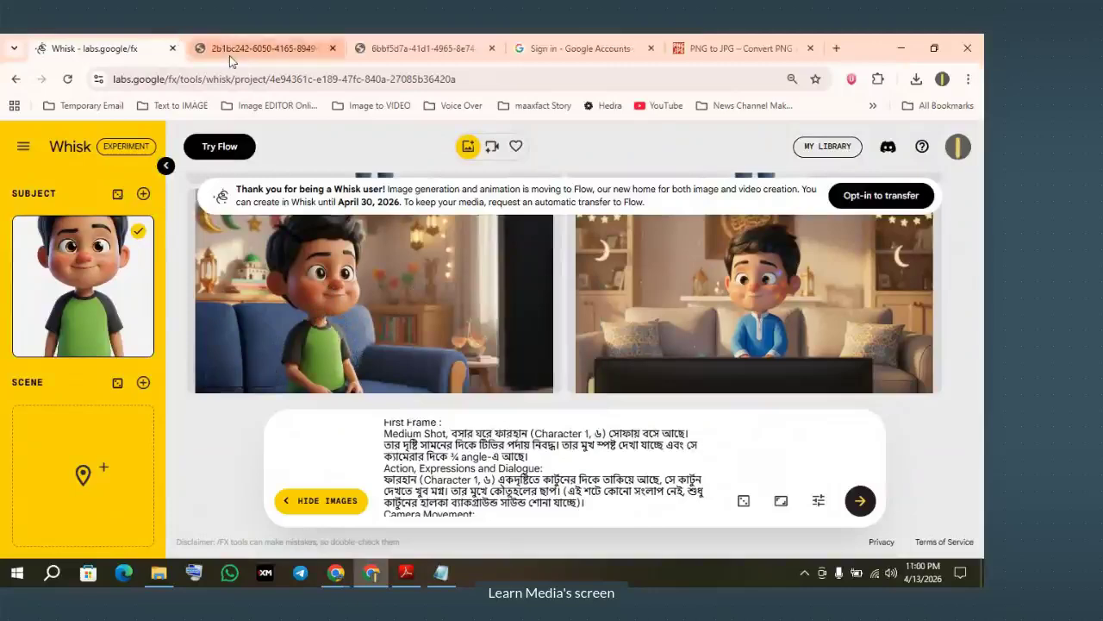
pyautogui.click(229, 55)
pyautogui.rightClick(514, 321)
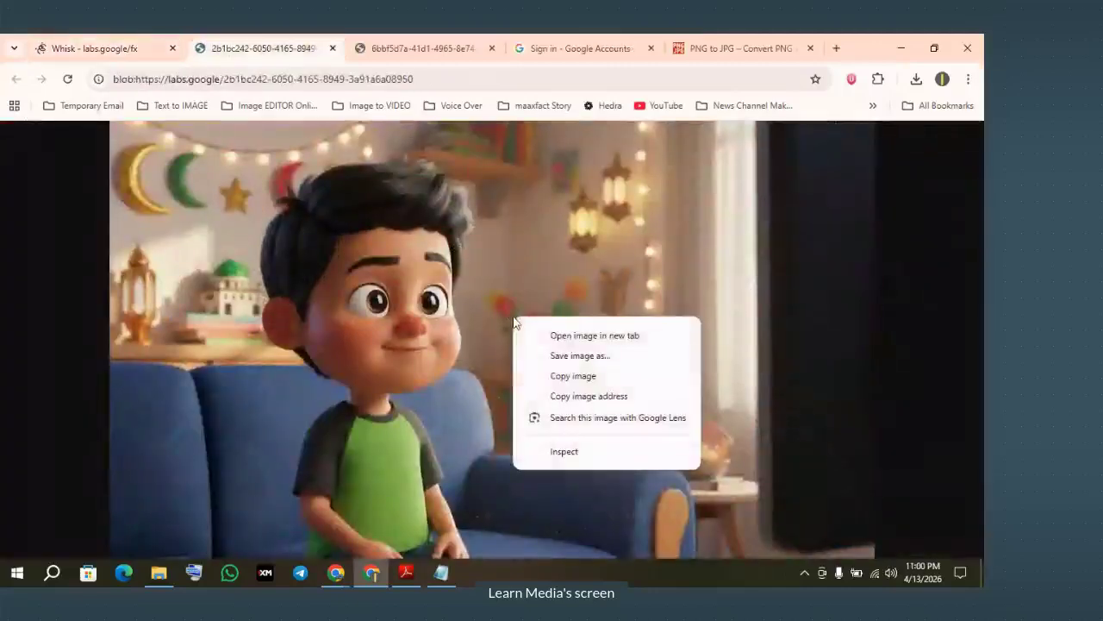
pyautogui.click(593, 356)
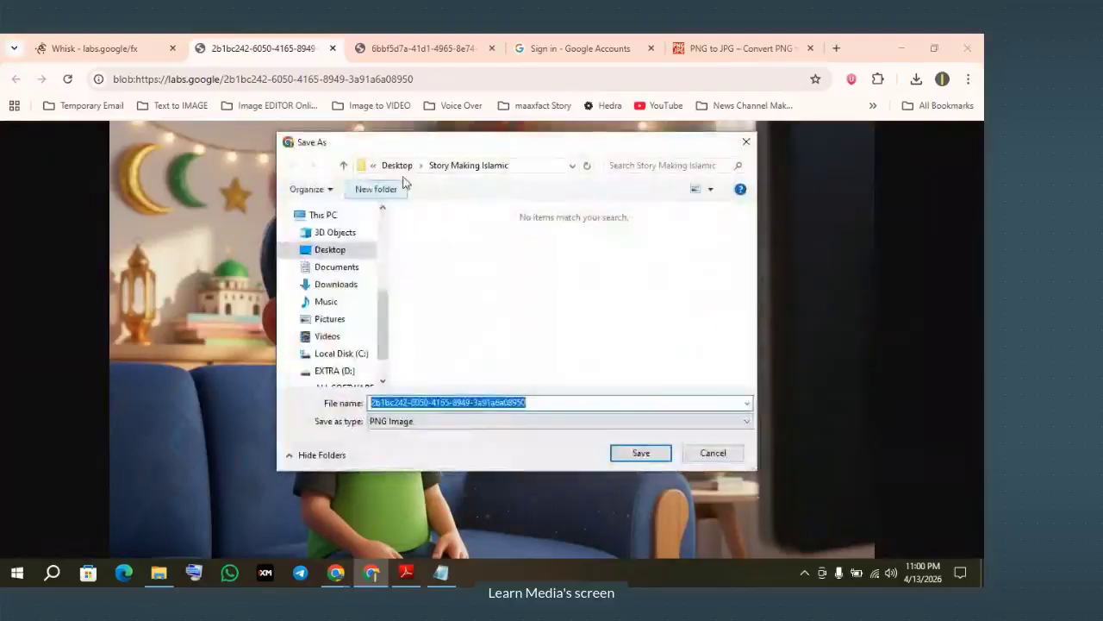
# Create a new folder named Image All inside the Story Making Islamic folder
pyautogui.click(459, 267)
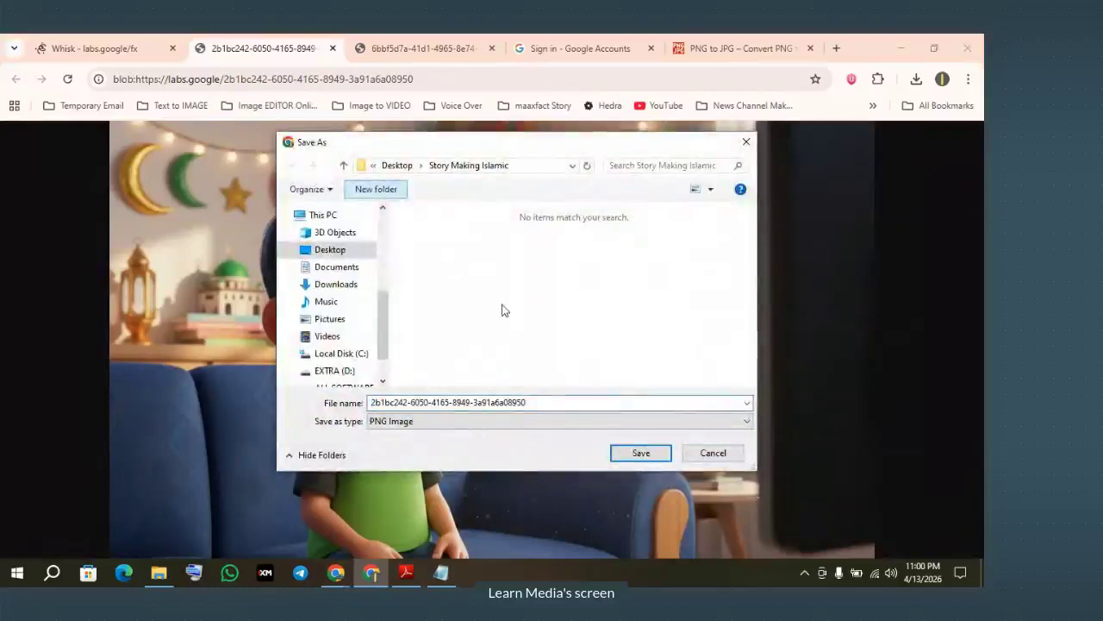
pyautogui.hotkey('ctrl', 'shift', 'n')
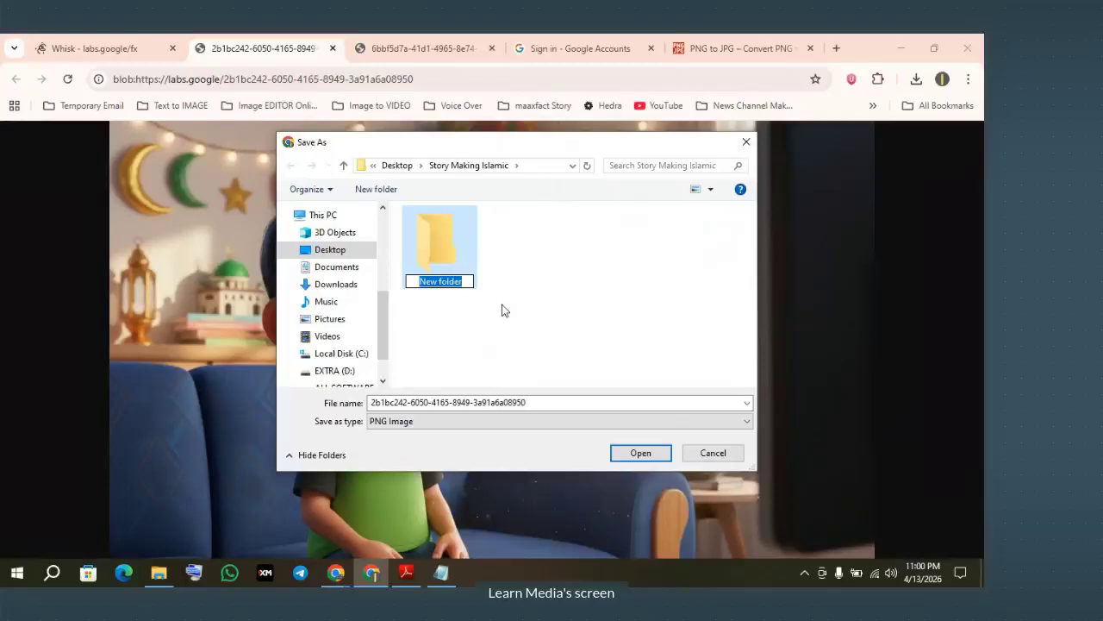
pyautogui.write('Image ')
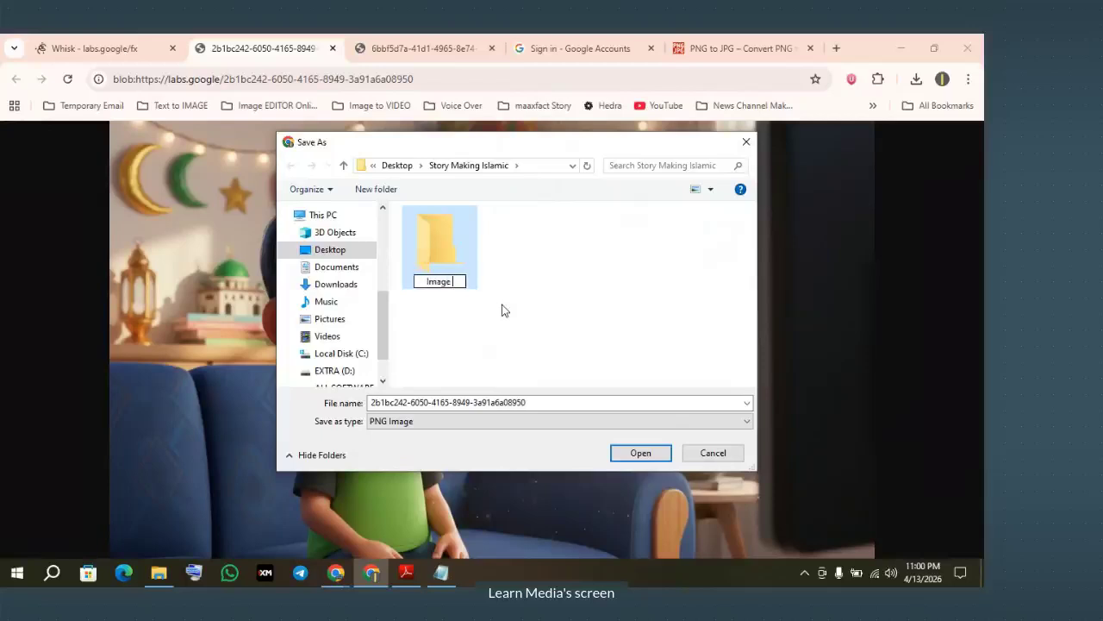
pyautogui.write('All')
pyautogui.click(435, 366)
# Save the image as Seen 1 in the Image All folder in PNG format
pyautogui.doubleClick(425, 402)
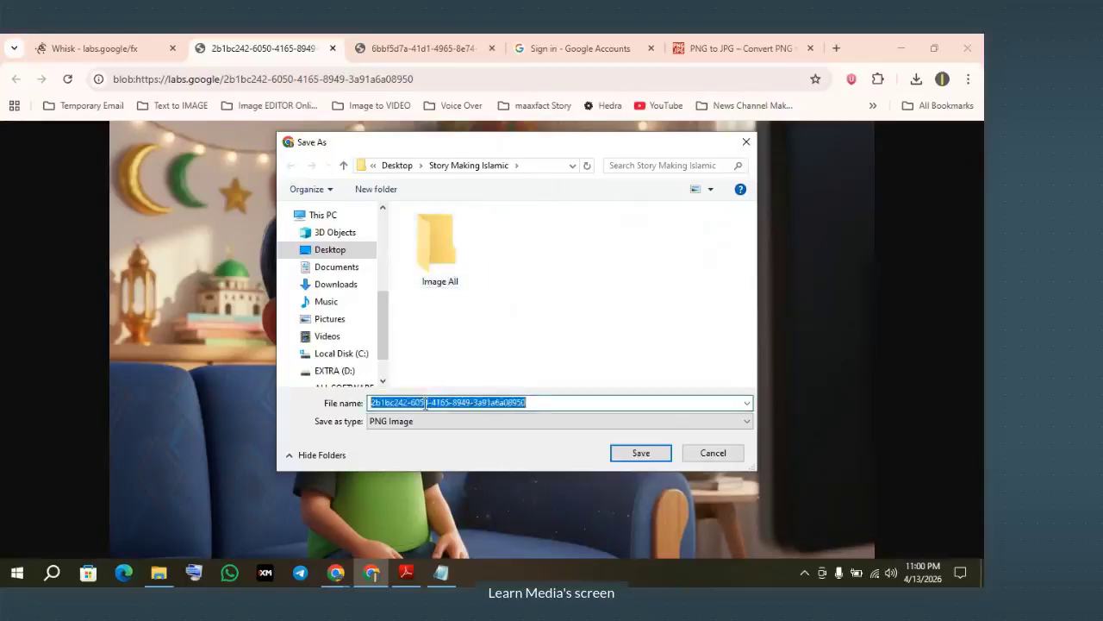
pyautogui.write('Seen 1')
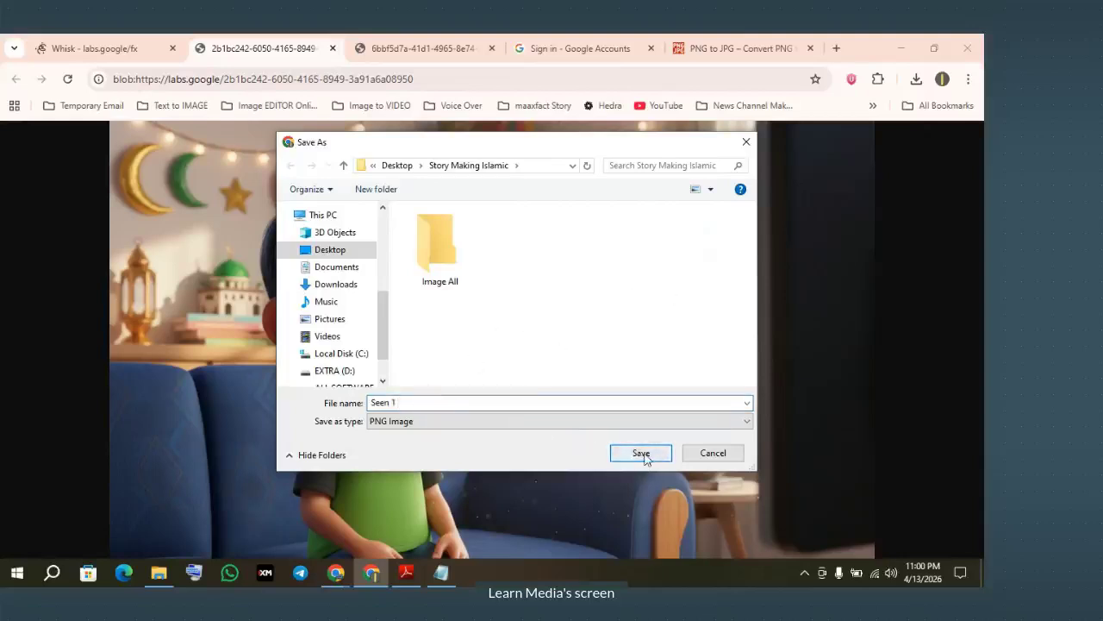
pyautogui.doubleClick(437, 246)
pyautogui.click(627, 455)
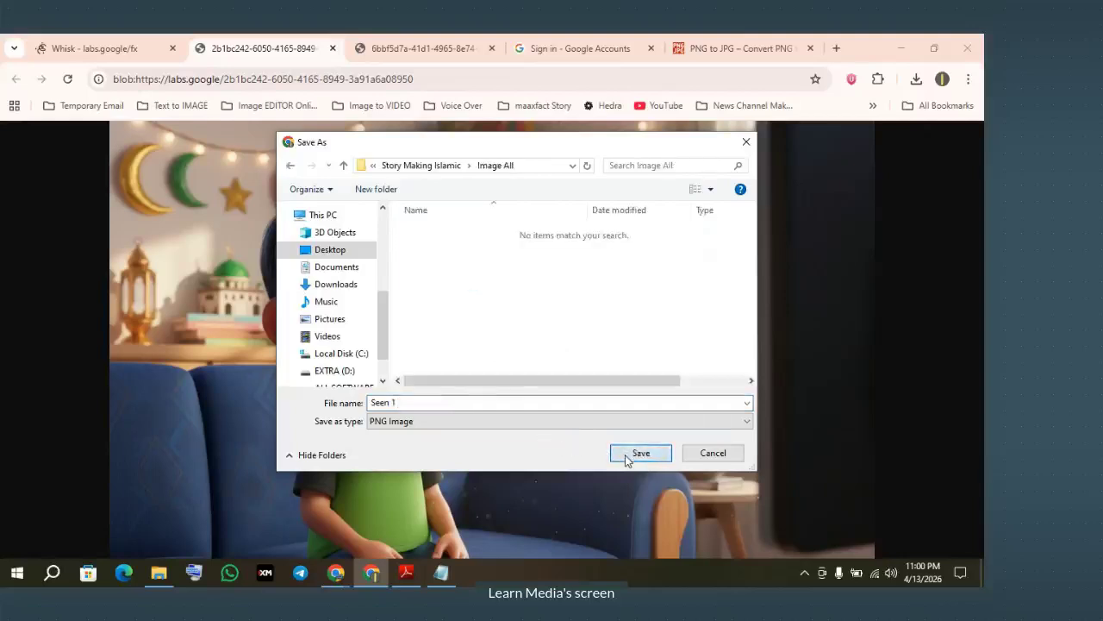
# Return to the Whisk project and delete the ¾ camera angle clause from the First Frame description in the prompt
pyautogui.click(86, 49)
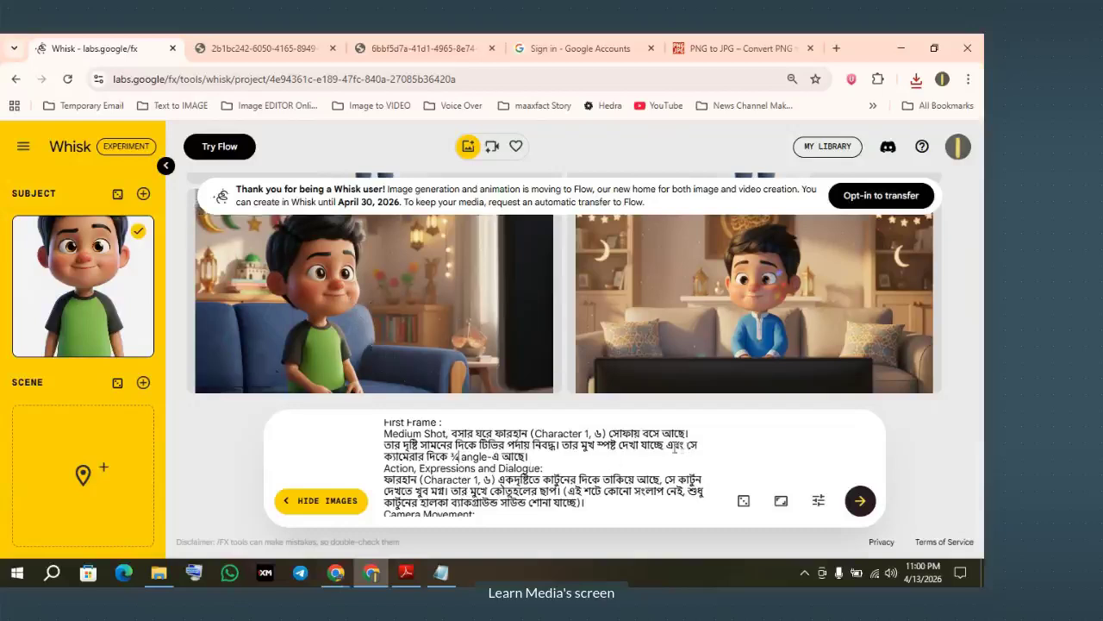
pyautogui.moveTo(671, 445); pyautogui.dragTo(528, 457)
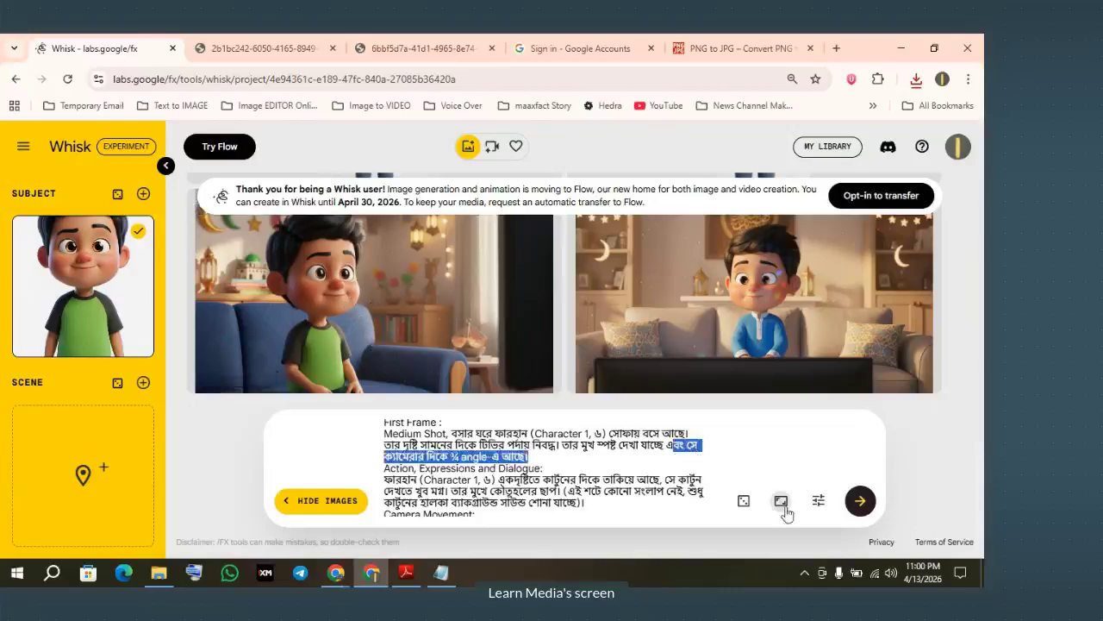
pyautogui.press('BackSpace')
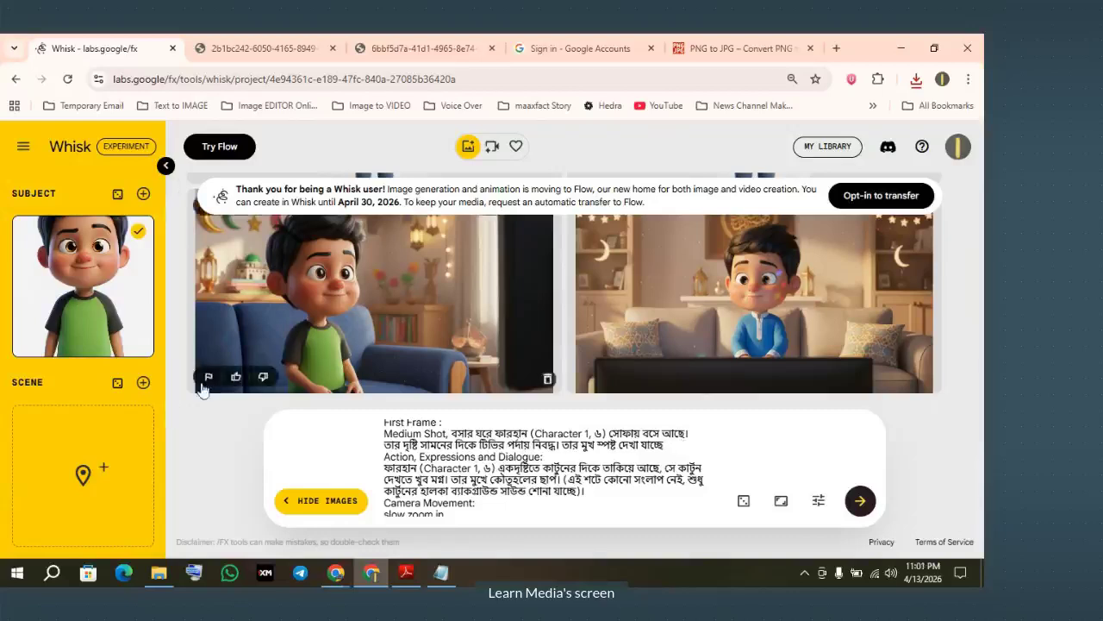
# Upload the Seen 1 image from the Image All folder as the scene reference
pyautogui.moveTo(46, 484)
pyautogui.scroll(-2, 43, 470)
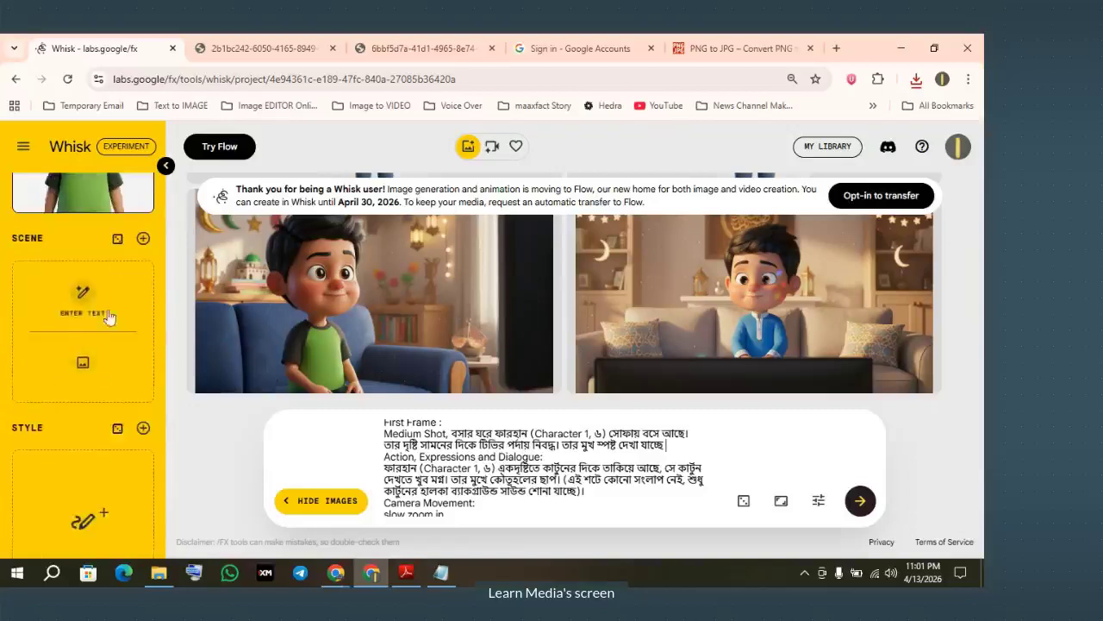
pyautogui.click(86, 368)
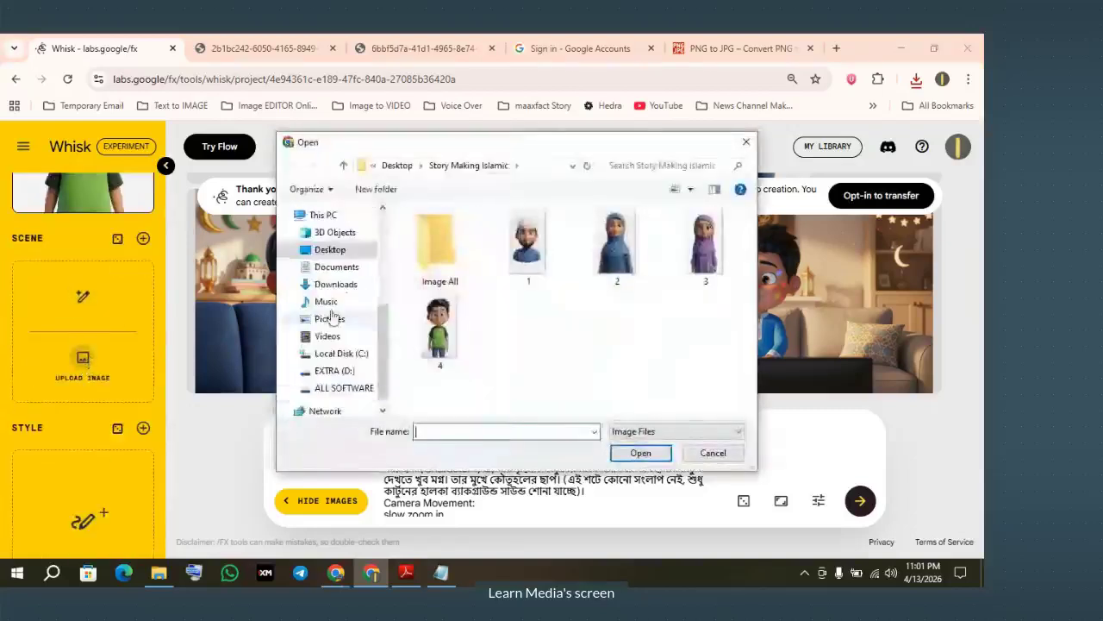
pyautogui.doubleClick(440, 258)
pyautogui.click(440, 259)
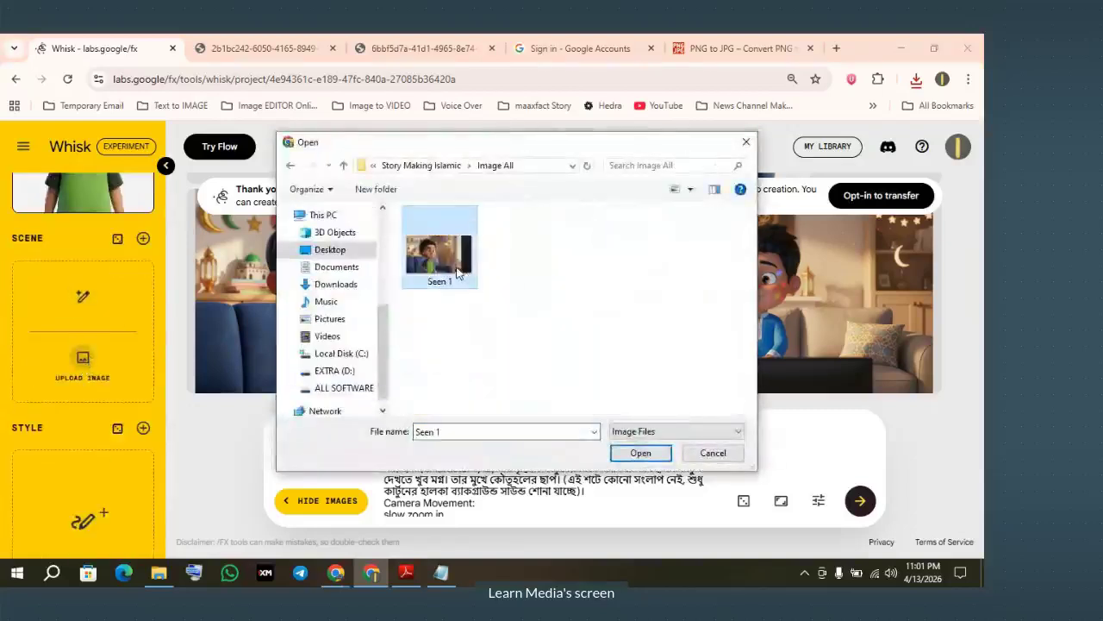
pyautogui.click(641, 453)
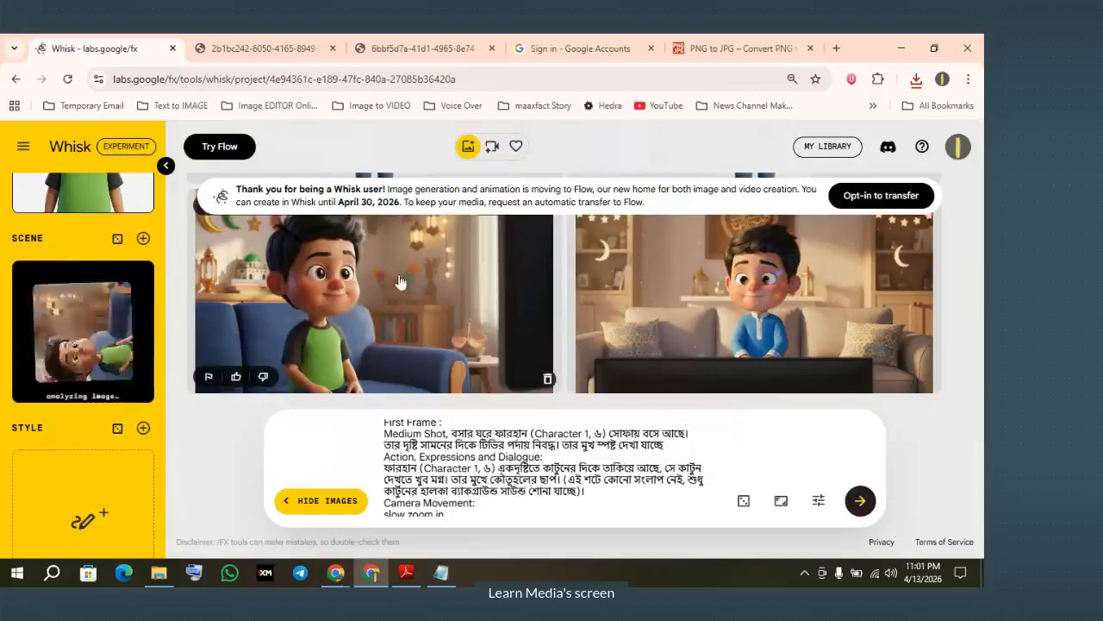
pyautogui.scroll(1, 379, 341)
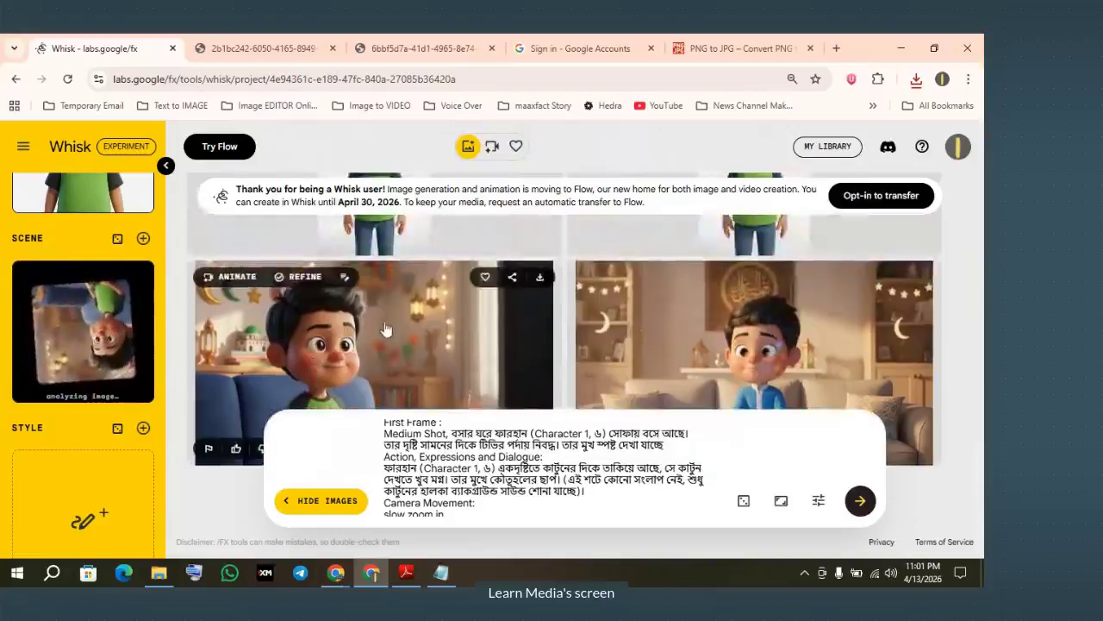
pyautogui.scroll(-1, 386, 323)
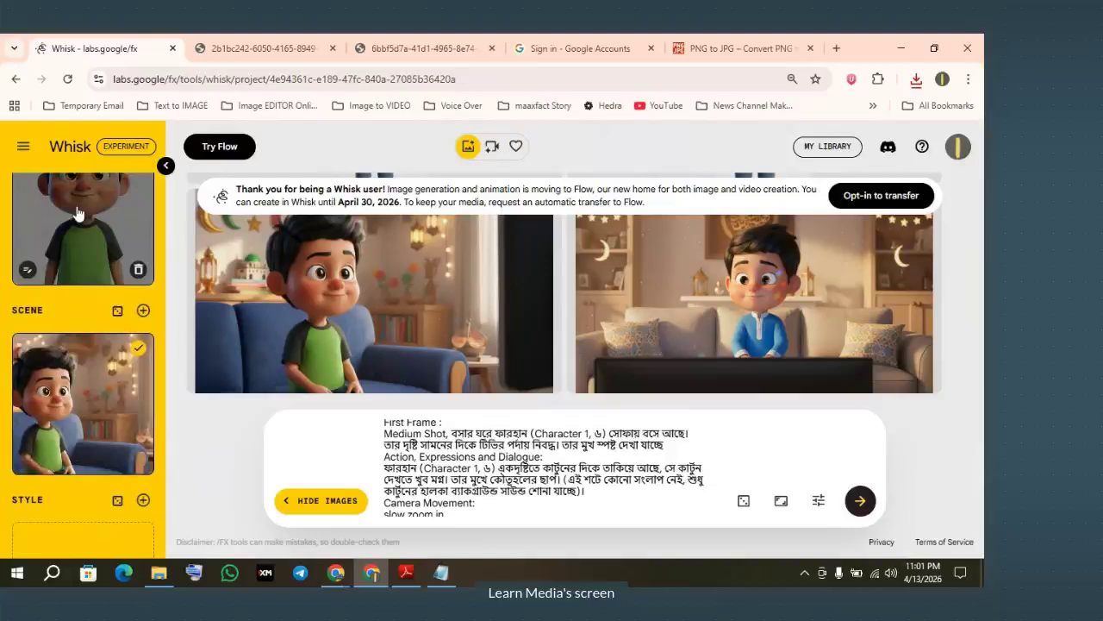
pyautogui.scroll(-1, 66, 414)
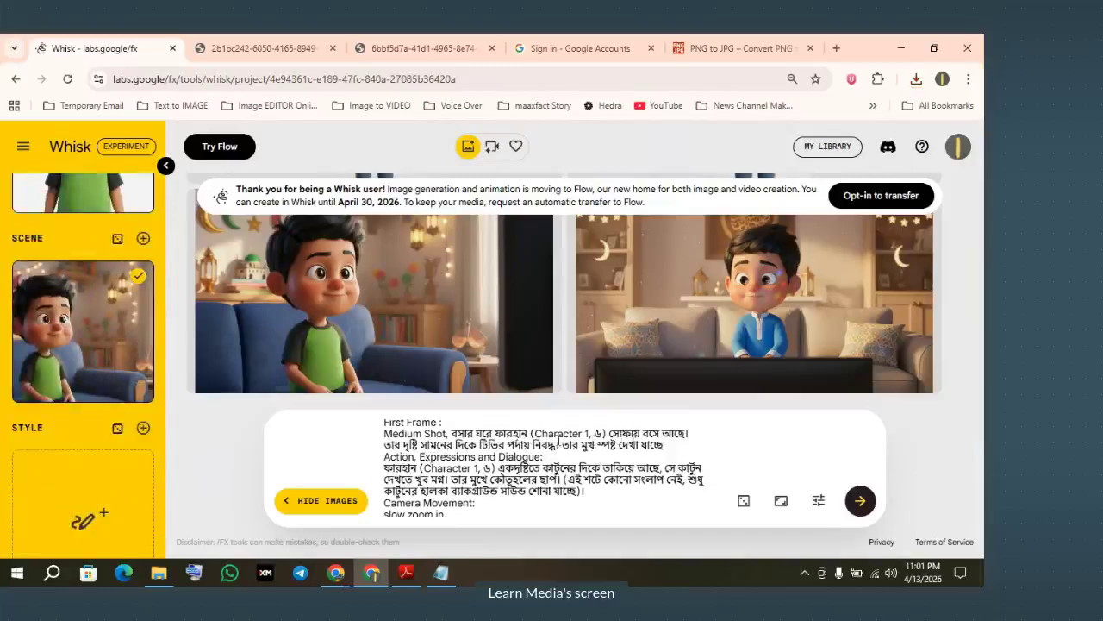
# Delete the part about Character 1 sitting on the sofa and the word দৃষ্টি from the First Frame description
pyautogui.moveTo(451, 434); pyautogui.dragTo(695, 435)
pyautogui.click(501, 428)
pyautogui.press('BackSpace')
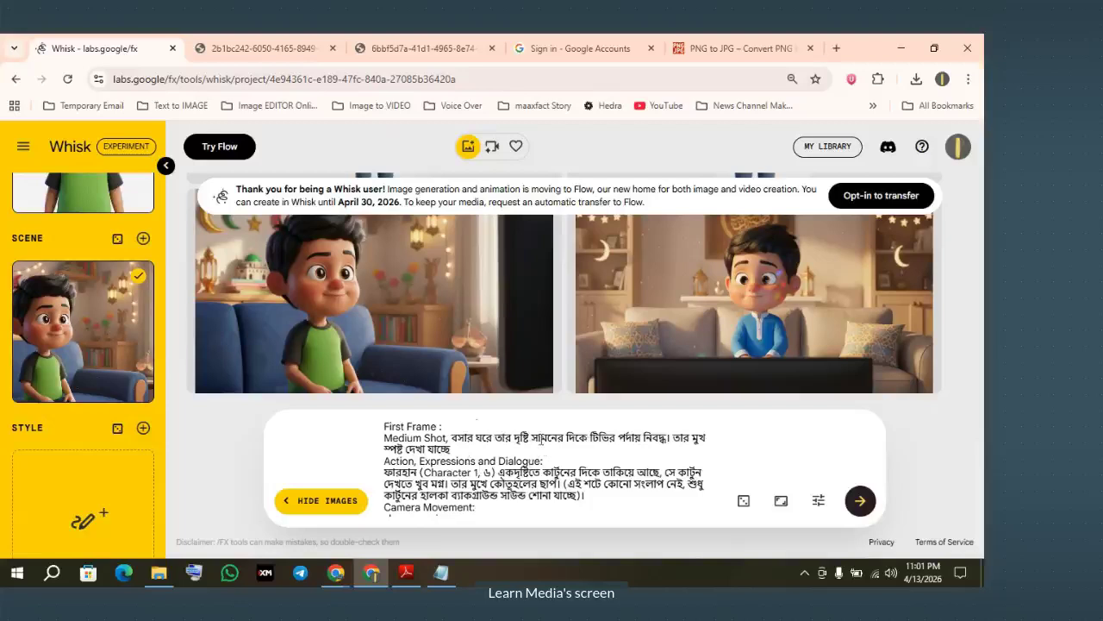
pyautogui.moveTo(531, 438); pyautogui.dragTo(514, 437)
pyautogui.press('BackSpace')
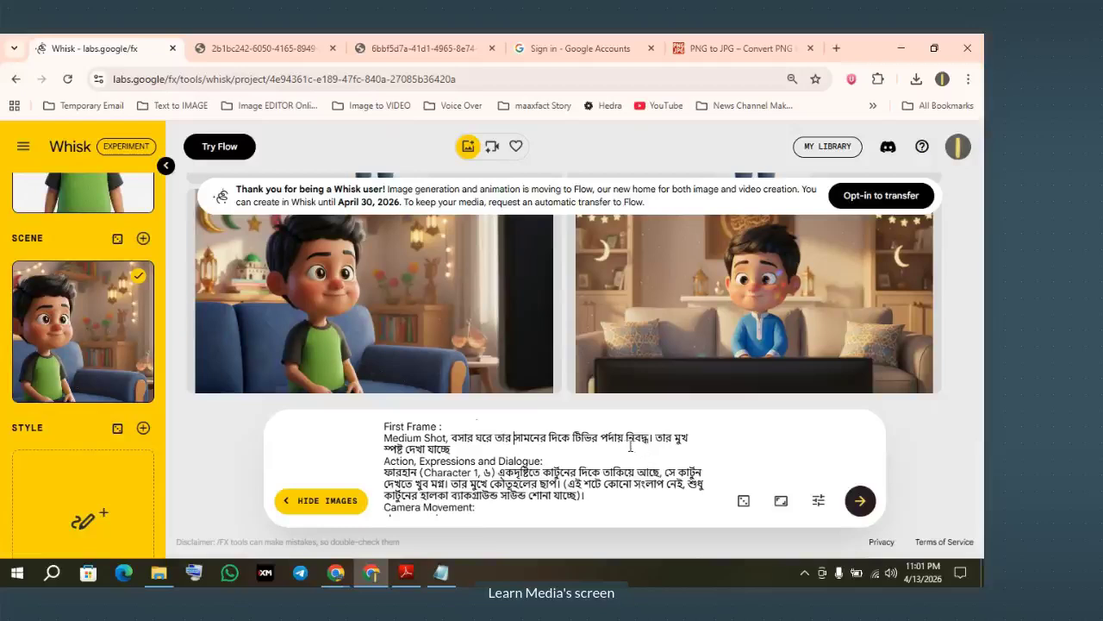
# Replace the word নিবদ্ধ in the First Frame description with কার্টুন ছলছে
pyautogui.moveTo(627, 439); pyautogui.dragTo(649, 442)
pyautogui.write('Kartu')
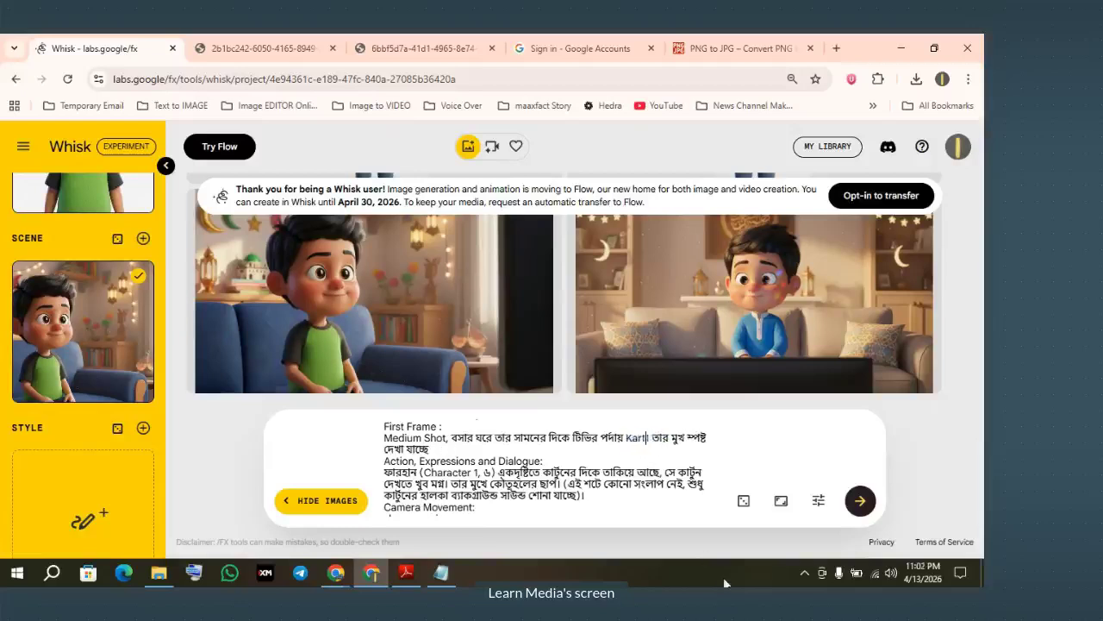
pyautogui.press('BackSpace')
pyautogui.press('BackSpace')
pyautogui.press('BackSpace')
pyautogui.press('BackSpace')
pyautogui.write('karTun')
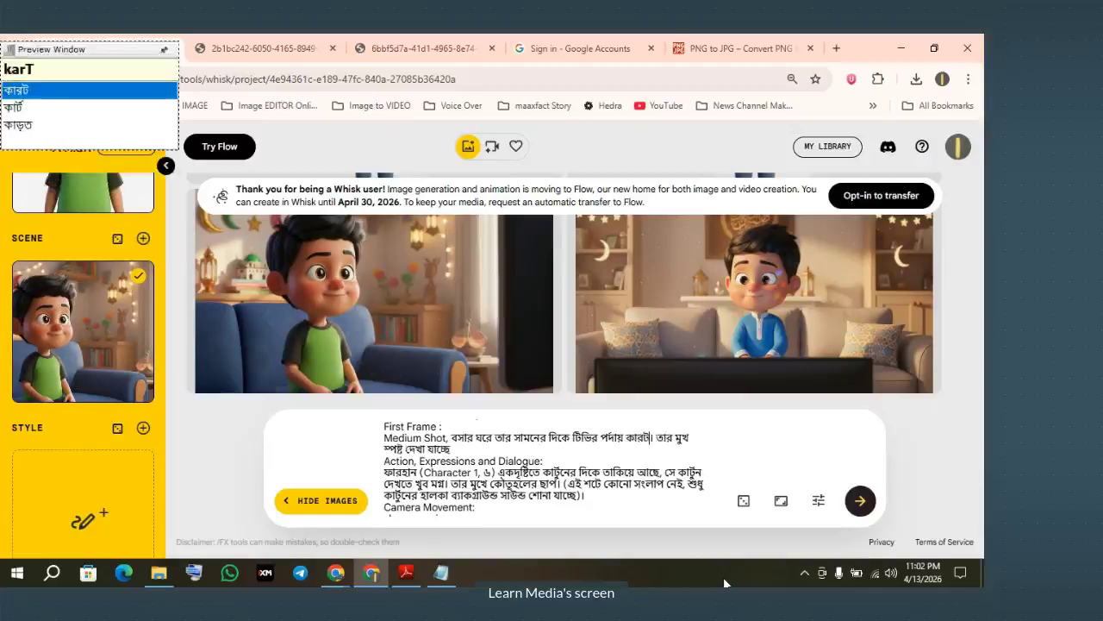
pyautogui.write(' cho')
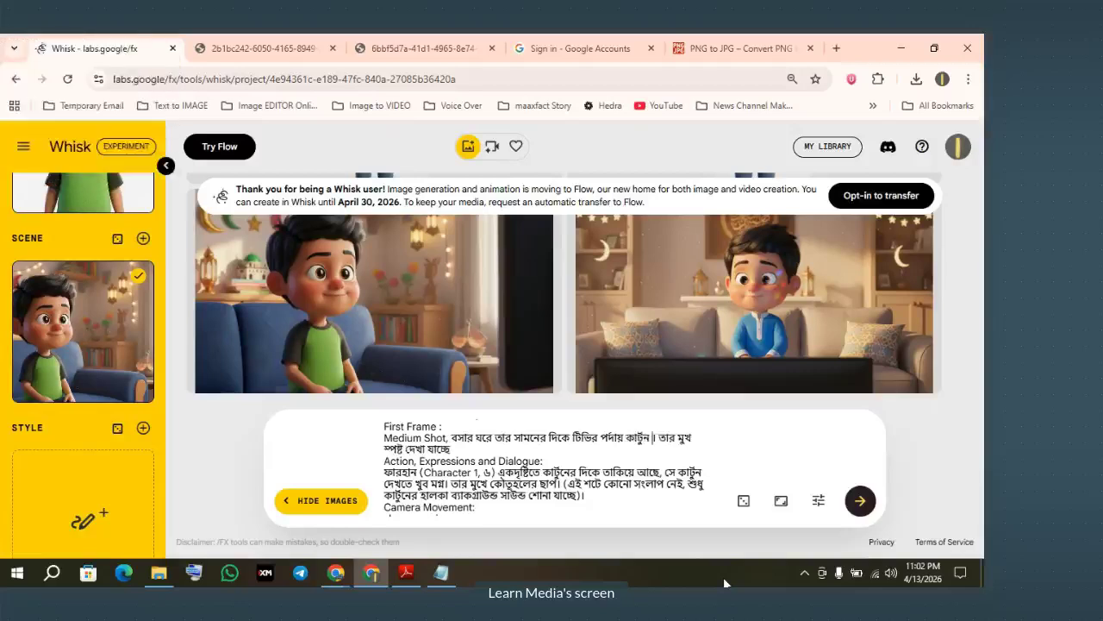
pyautogui.write('lche')
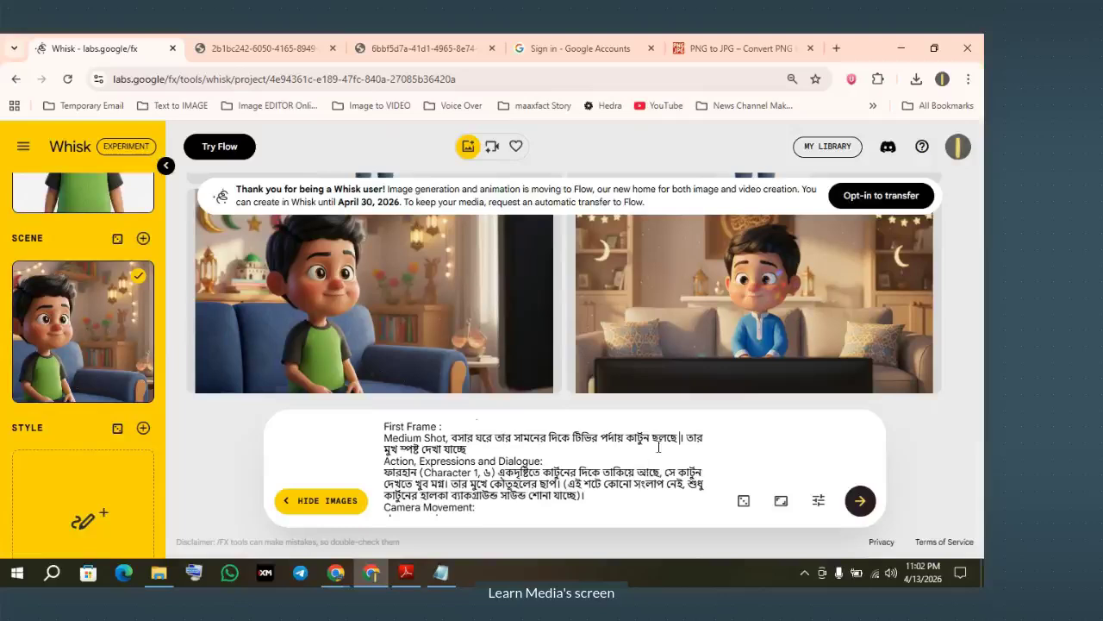
# Replace তার মুখ with কার্টুন টিভিতে in the last sentence of the First Frame description
pyautogui.moveTo(687, 437); pyautogui.dragTo(399, 446)
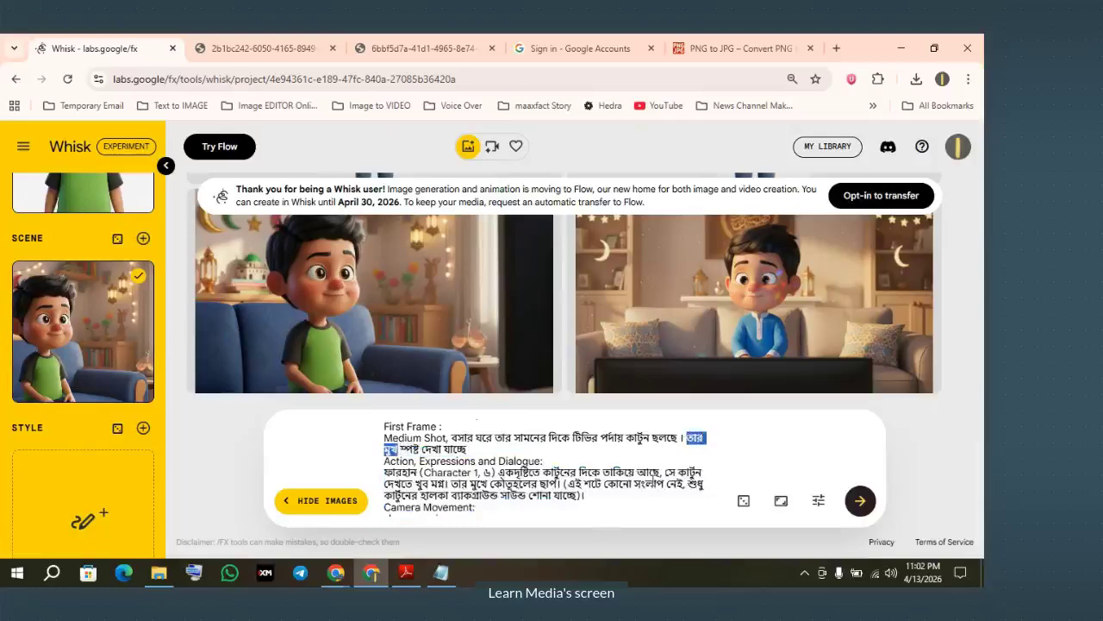
pyautogui.write('karTun')
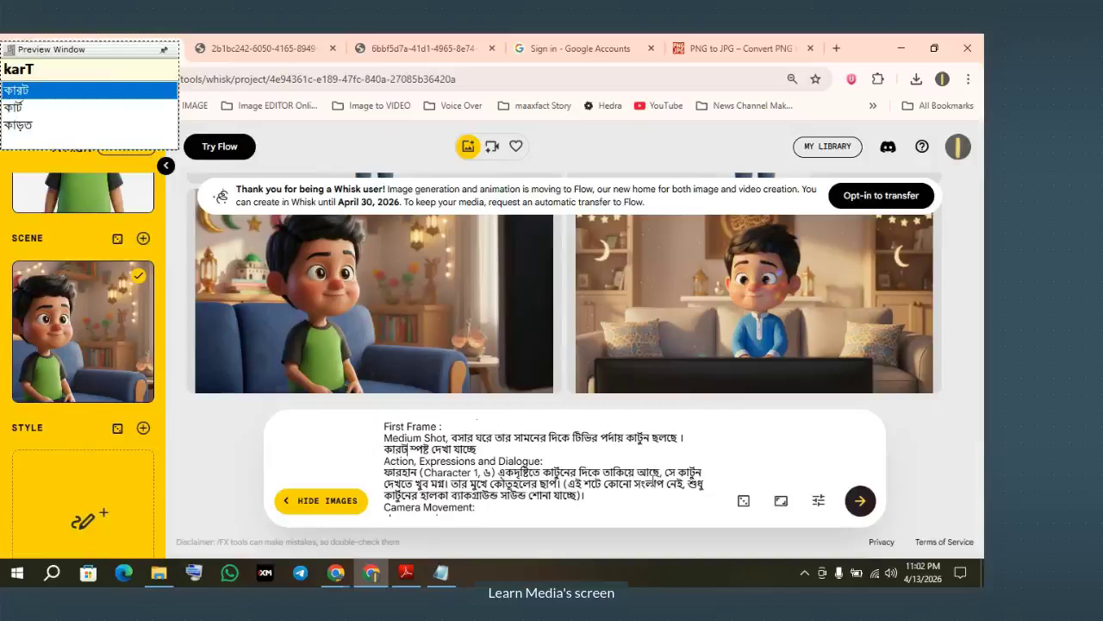
pyautogui.press('space')
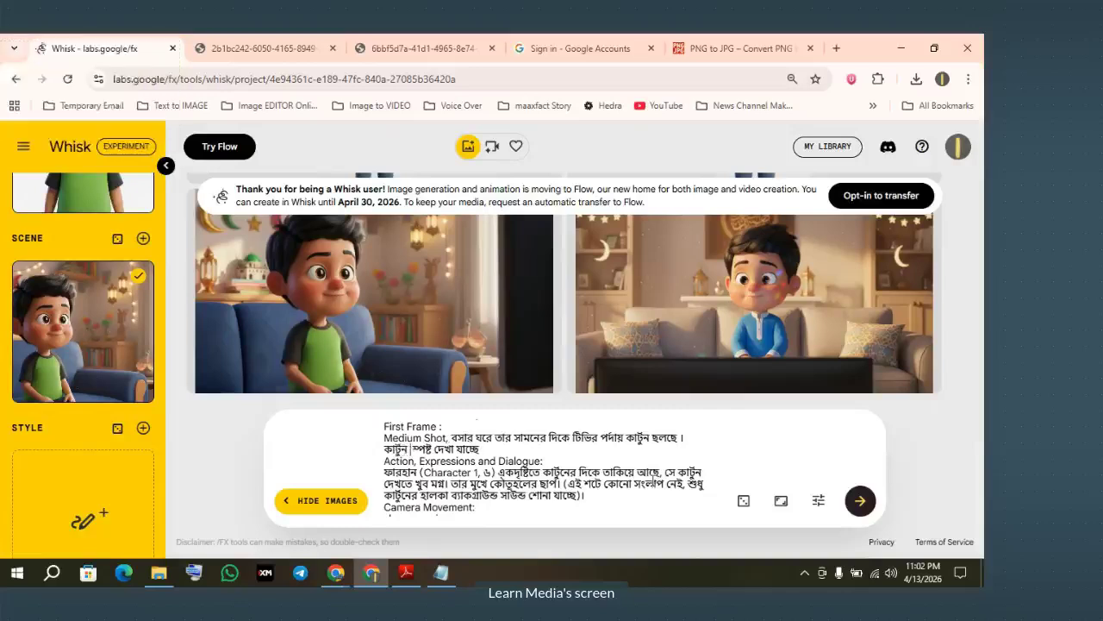
pyautogui.write('Tivi')
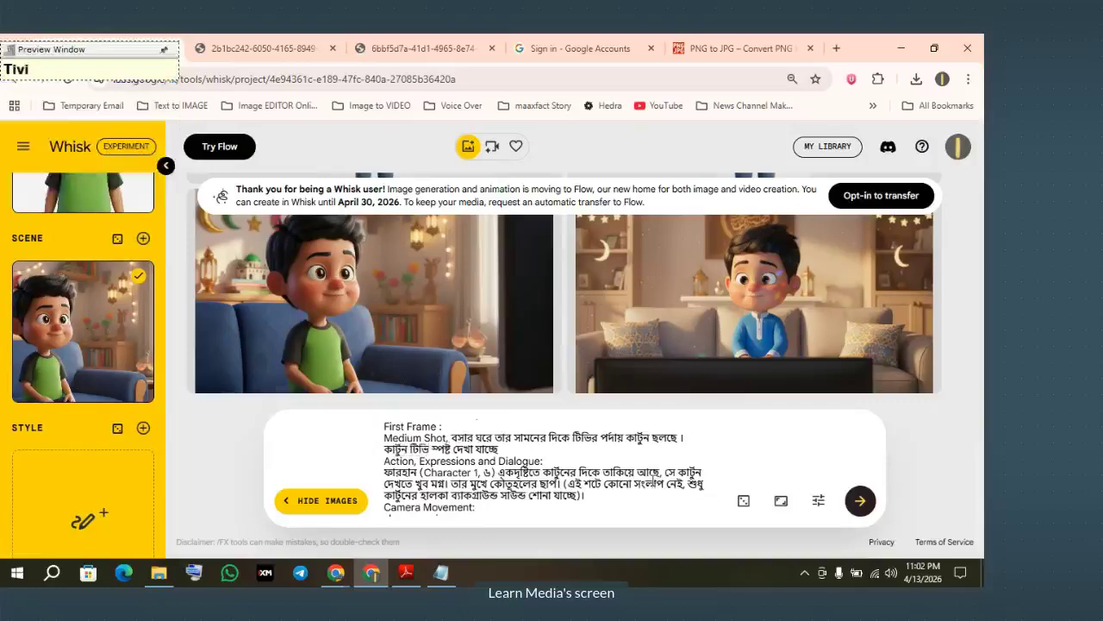
pyautogui.write('te')
pyautogui.press('space')
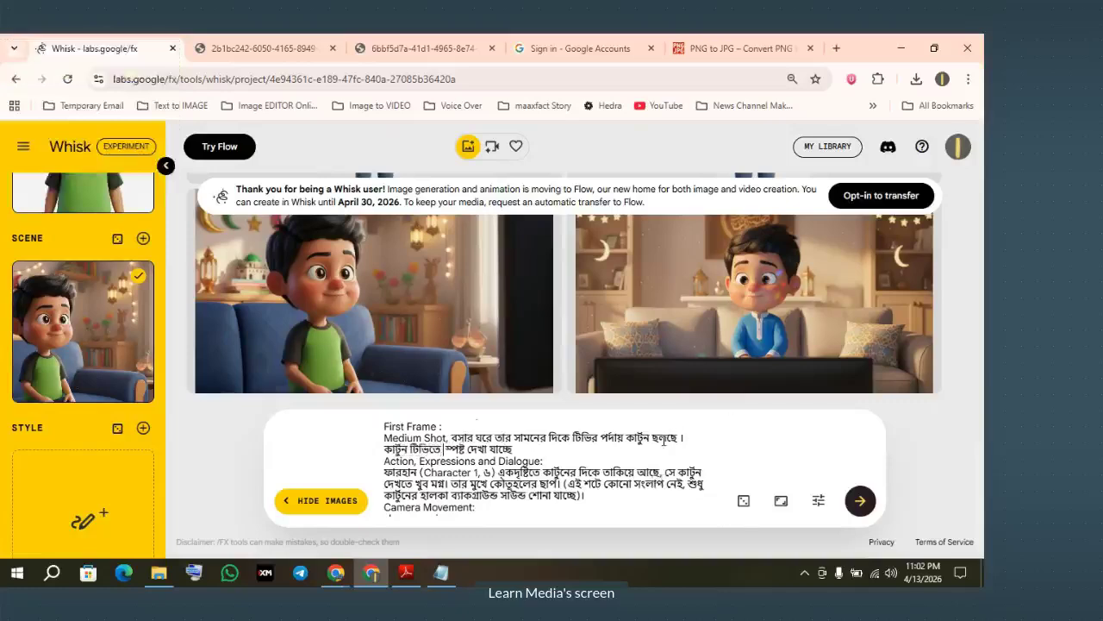
# Correct the spelling of ছলছে to চলছে in the First Frame description
pyautogui.click(660, 437)
pyautogui.press('BackSpace')
pyautogui.write('c')
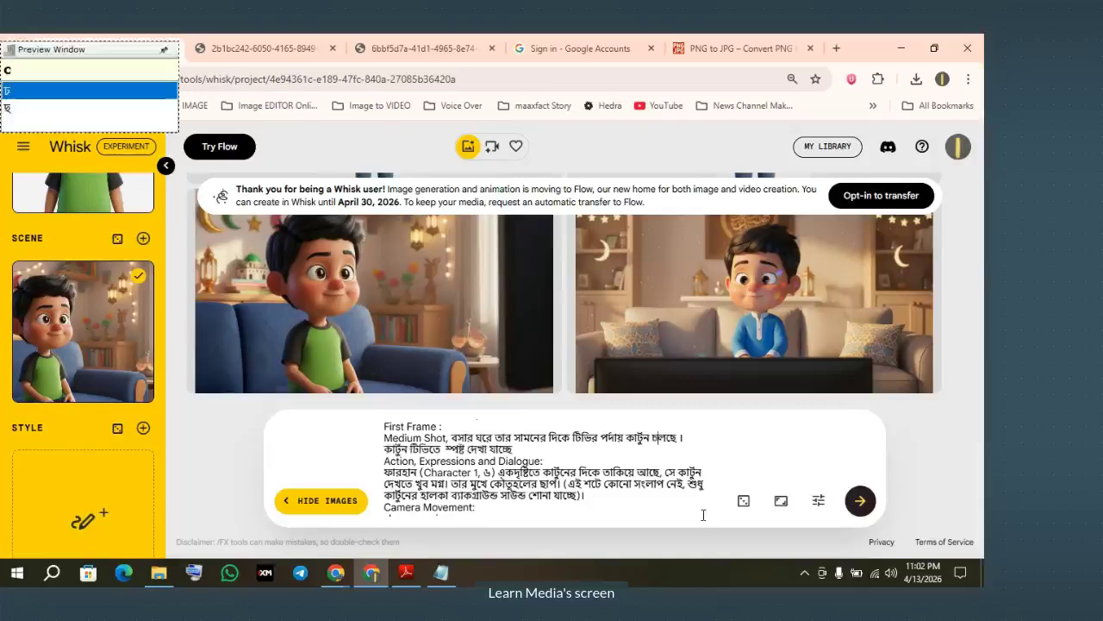
# Delete the entire Action, Expressions and Dialogue section, including its heading, from the image prompt
pyautogui.scroll(-1, 623, 459)
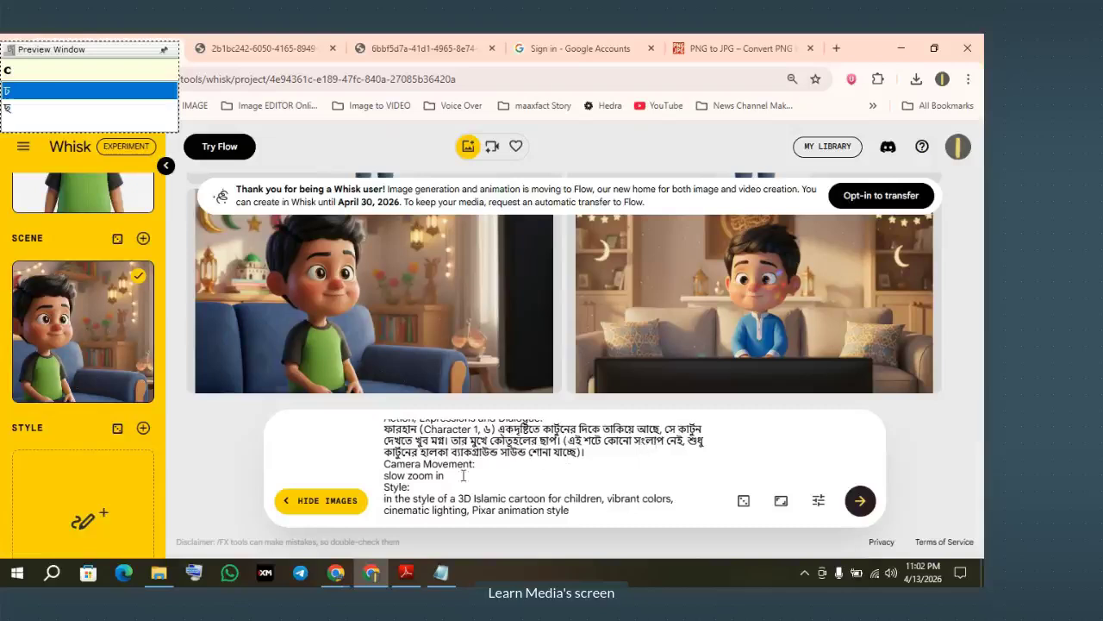
pyautogui.scroll(3, 463, 475)
pyautogui.scroll(-3, 463, 475)
pyautogui.scroll(4, 593, 452)
pyautogui.scroll(-4, 594, 452)
pyautogui.scroll(4, 411, 441)
pyautogui.scroll(-4, 399, 468)
pyautogui.moveTo(385, 430); pyautogui.dragTo(592, 456)
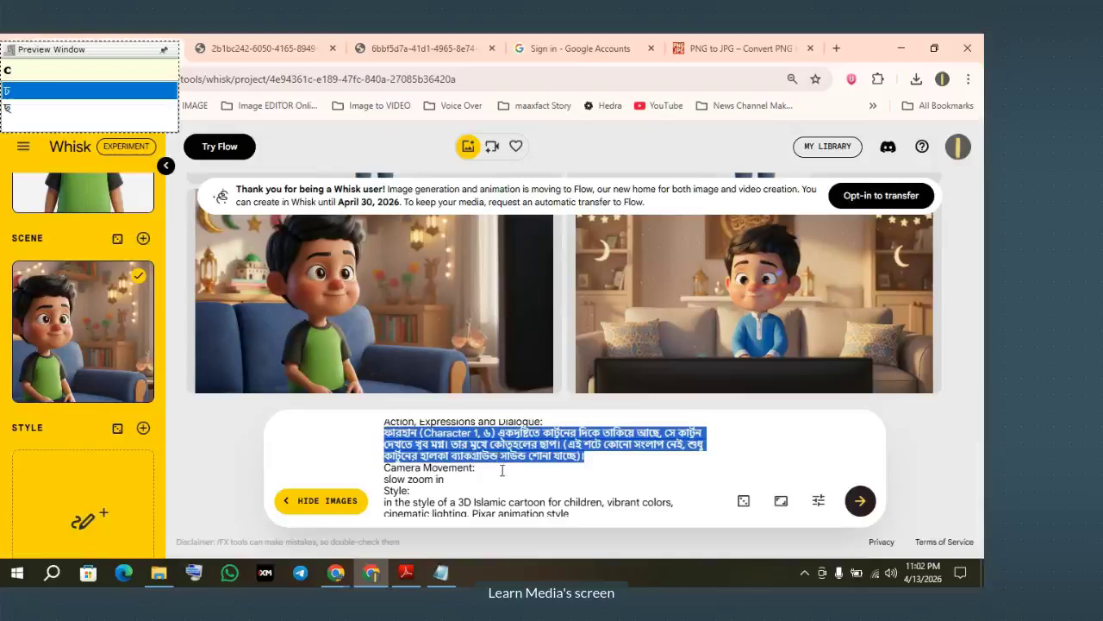
pyautogui.hotkey('ctrl', '-')
pyautogui.scroll(2, 487, 473)
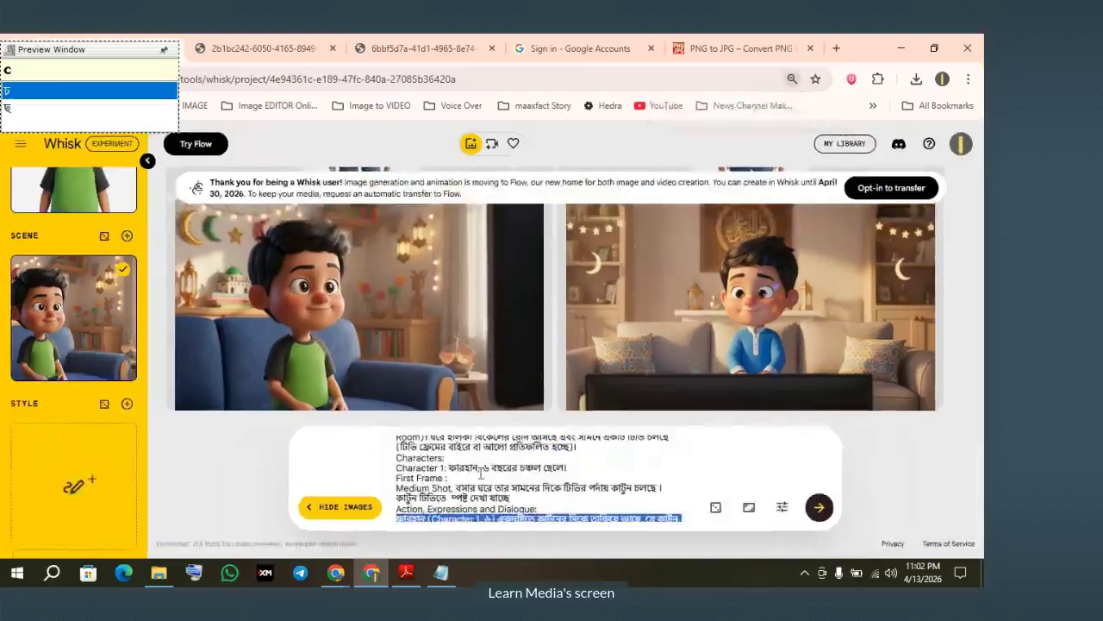
pyautogui.scroll(-2, 480, 472)
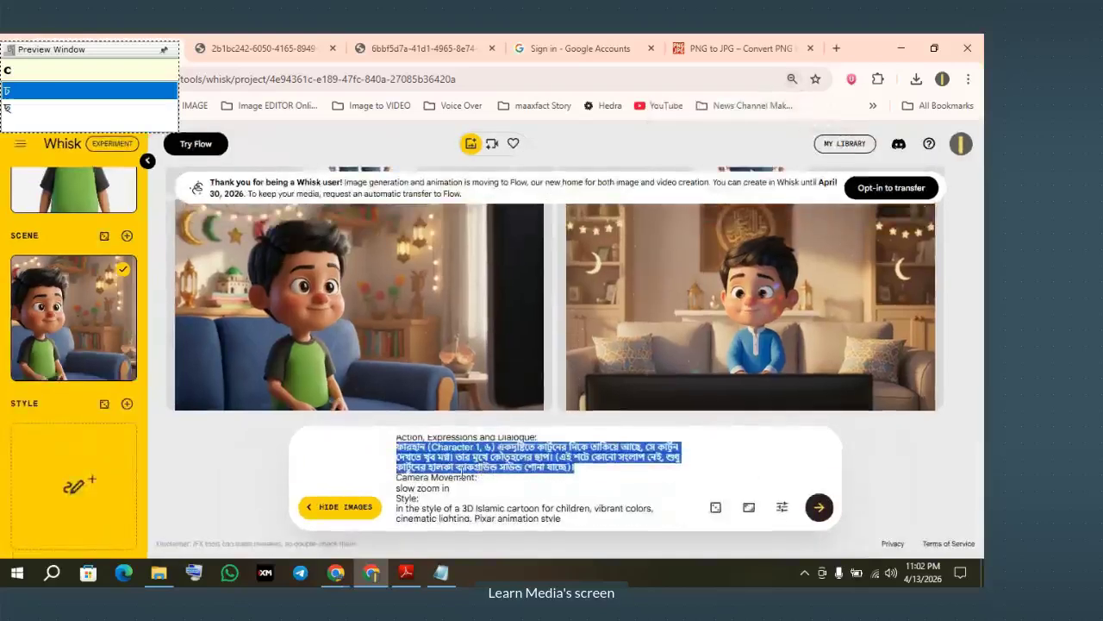
pyautogui.press('BackSpace')
pyautogui.press('BackSpace')
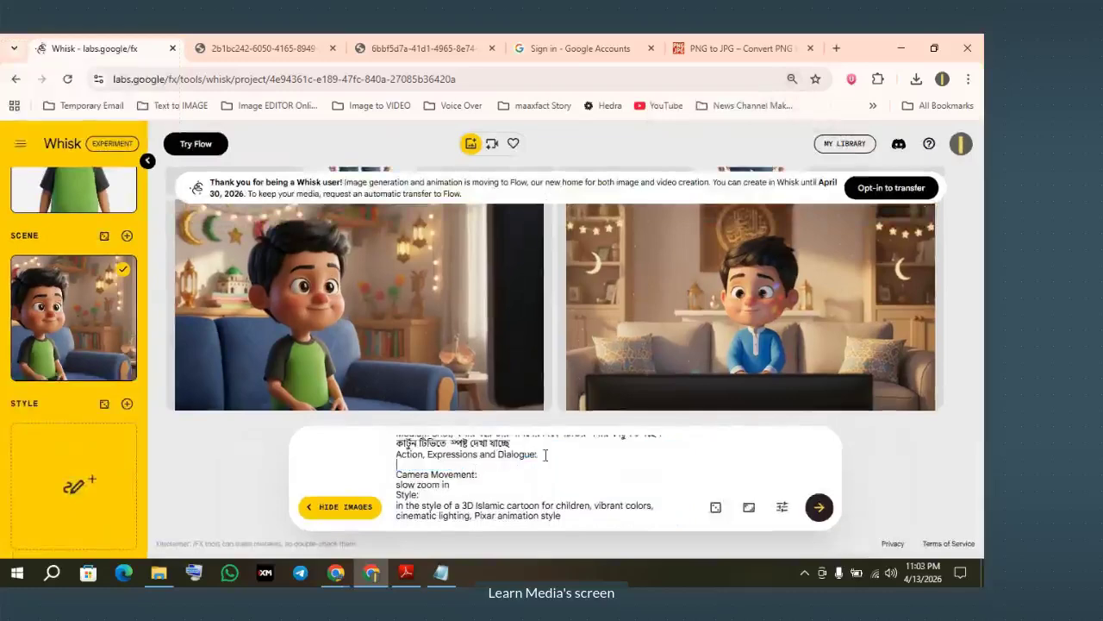
pyautogui.moveTo(545, 454); pyautogui.dragTo(394, 456)
pyautogui.press('BackSpace')
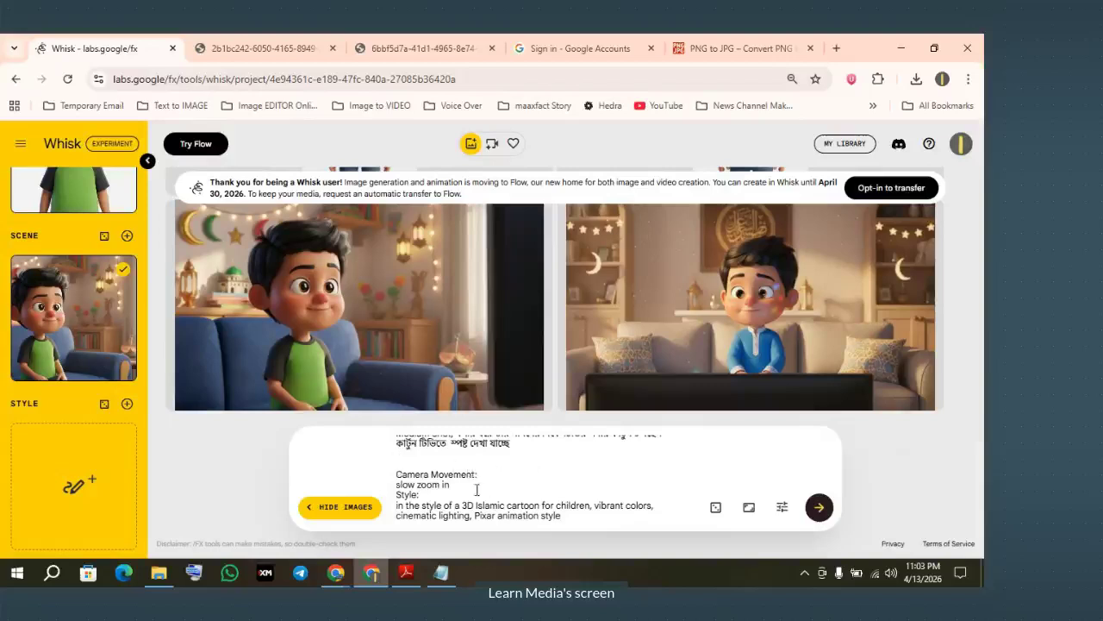
# Remove the Camera Movement heading and its slow zoom in line from the prompt
pyautogui.moveTo(459, 484); pyautogui.dragTo(383, 485)
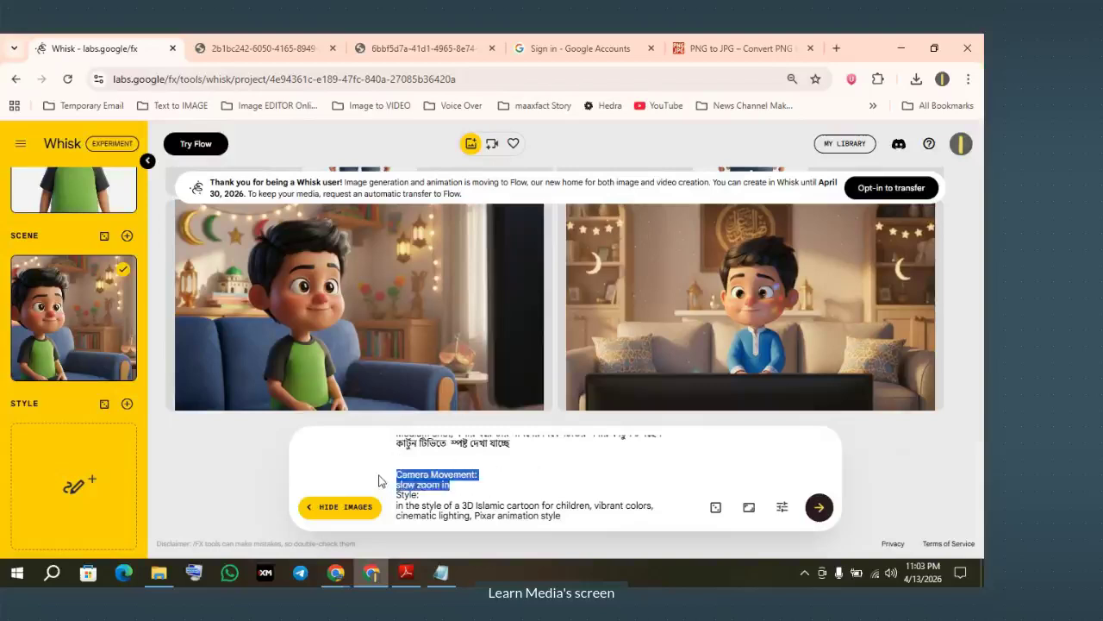
pyautogui.press('BackSpace')
pyautogui.press('BackSpace')
pyautogui.press('BackSpace')
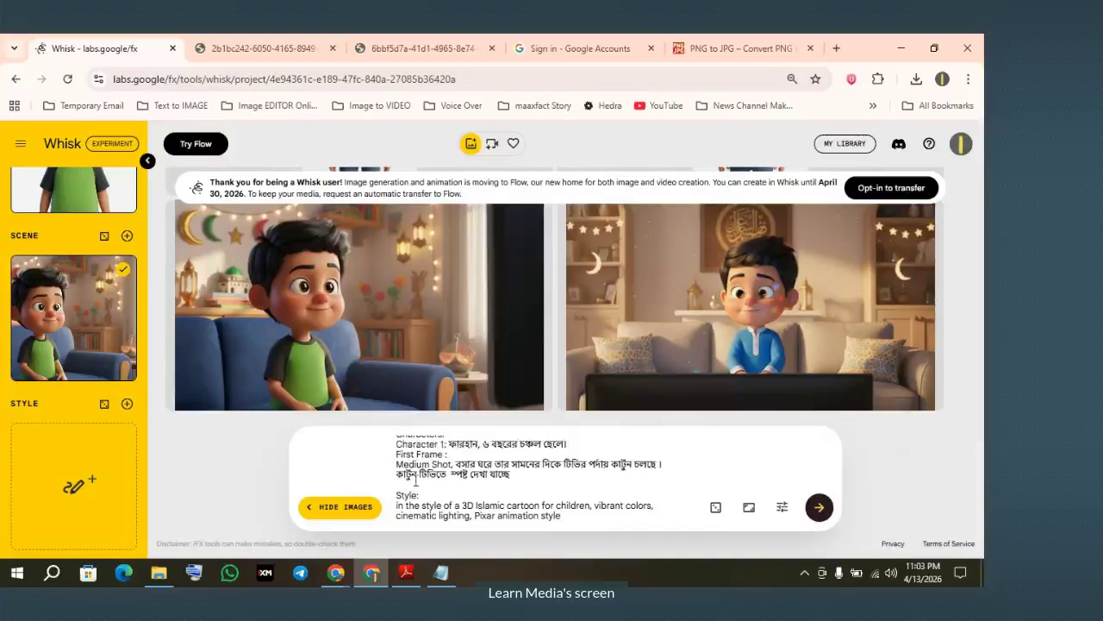
# Generate the scene image from the shortened prompt and compare the result with the earlier images
pyautogui.scroll(1, 598, 475)
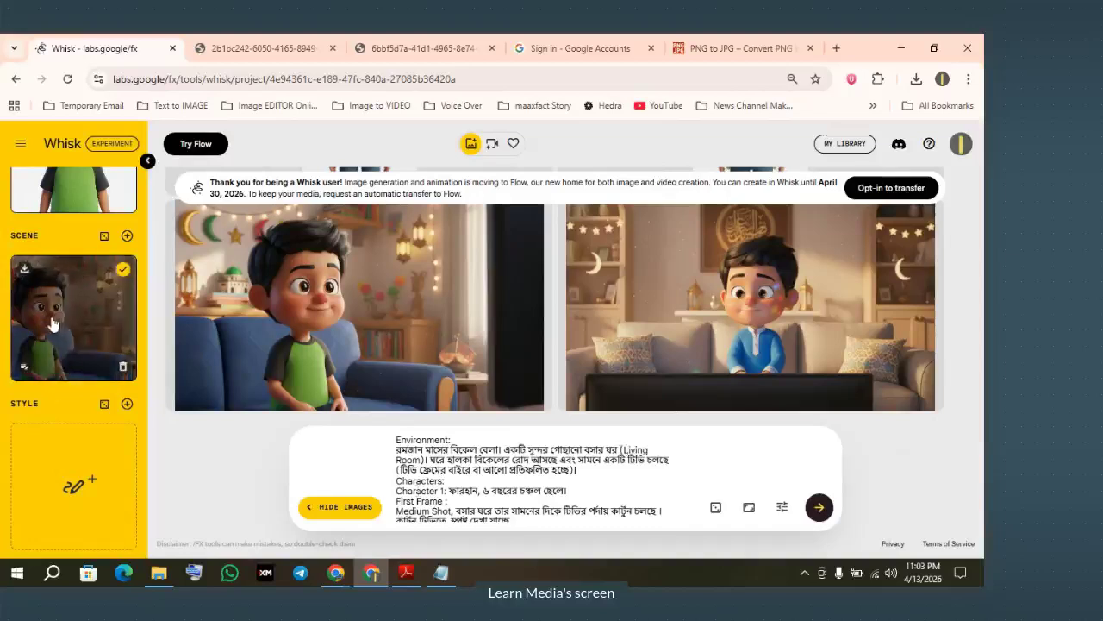
pyautogui.click(815, 515)
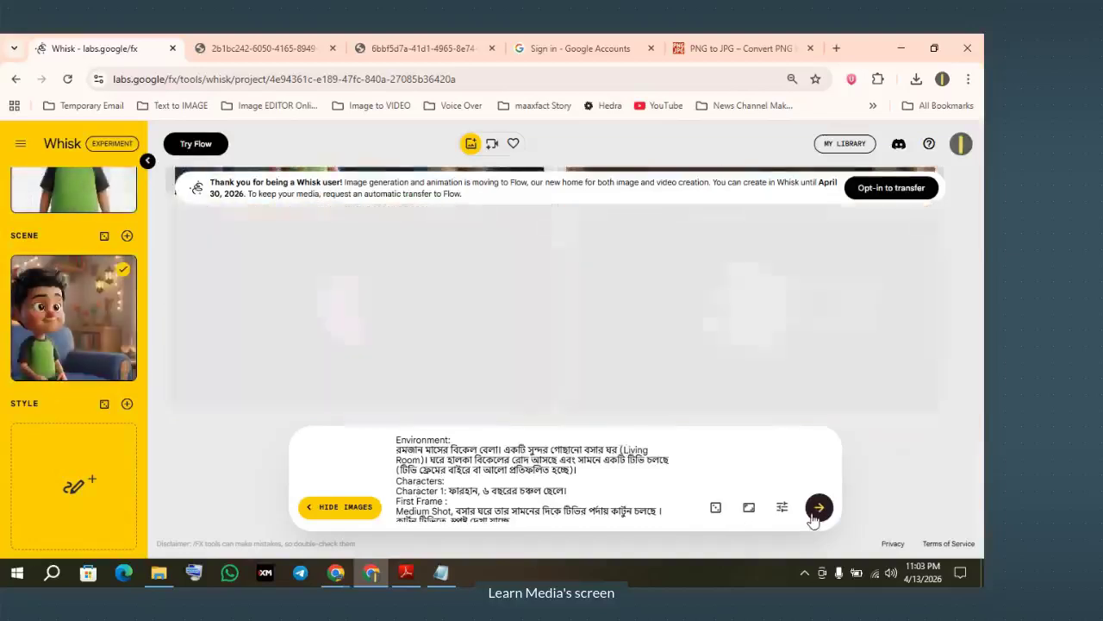
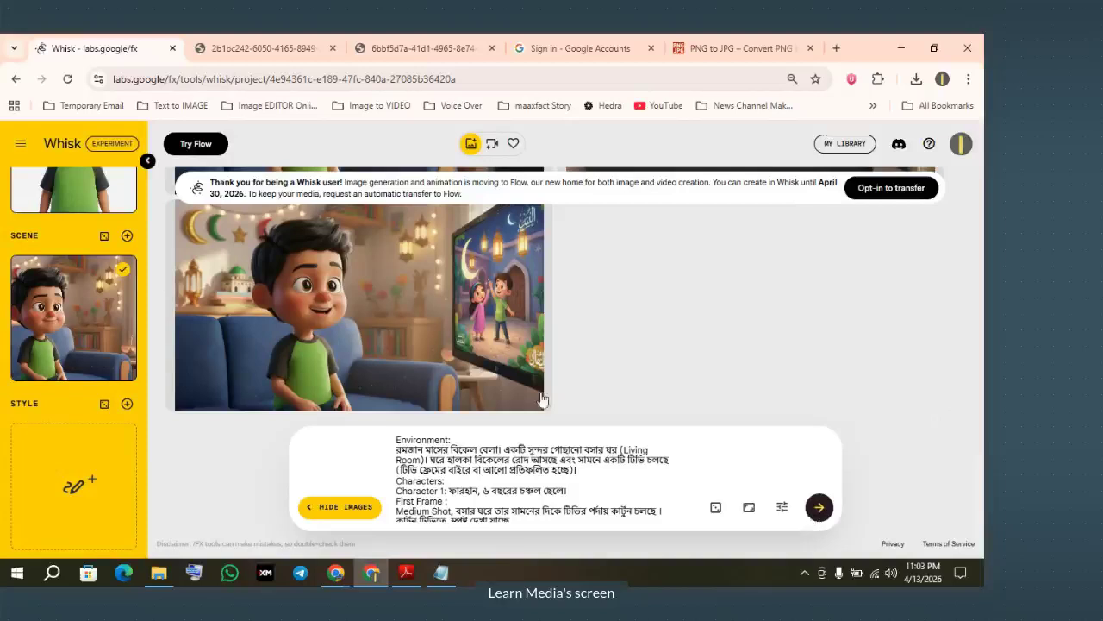
pyautogui.scroll(1, 406, 352)
pyautogui.scroll(-1, 407, 351)
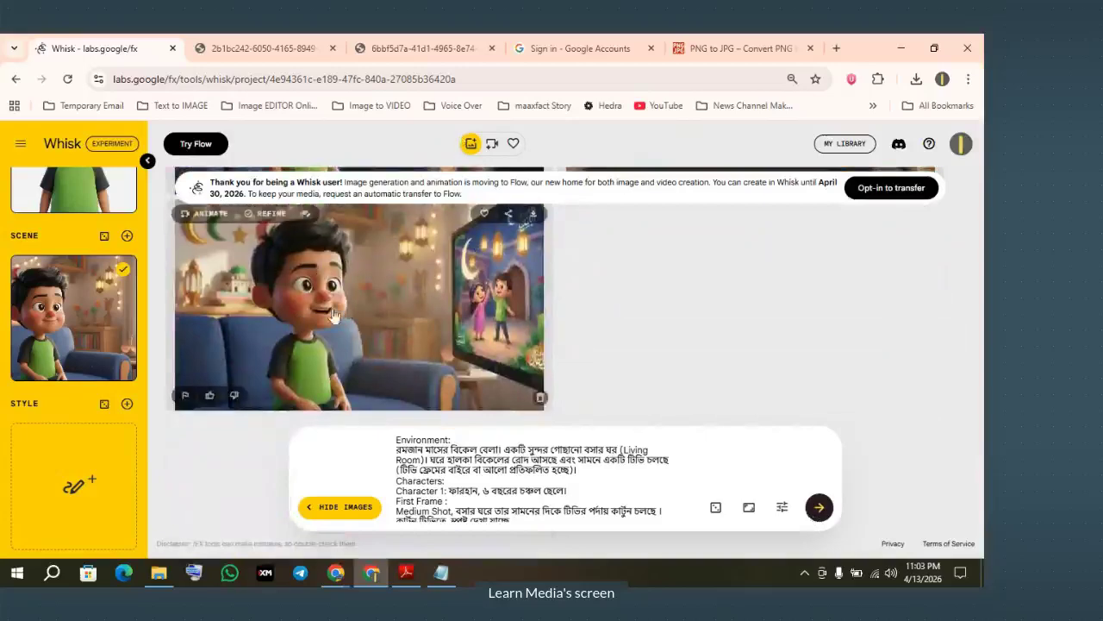
pyautogui.scroll(2, 345, 293)
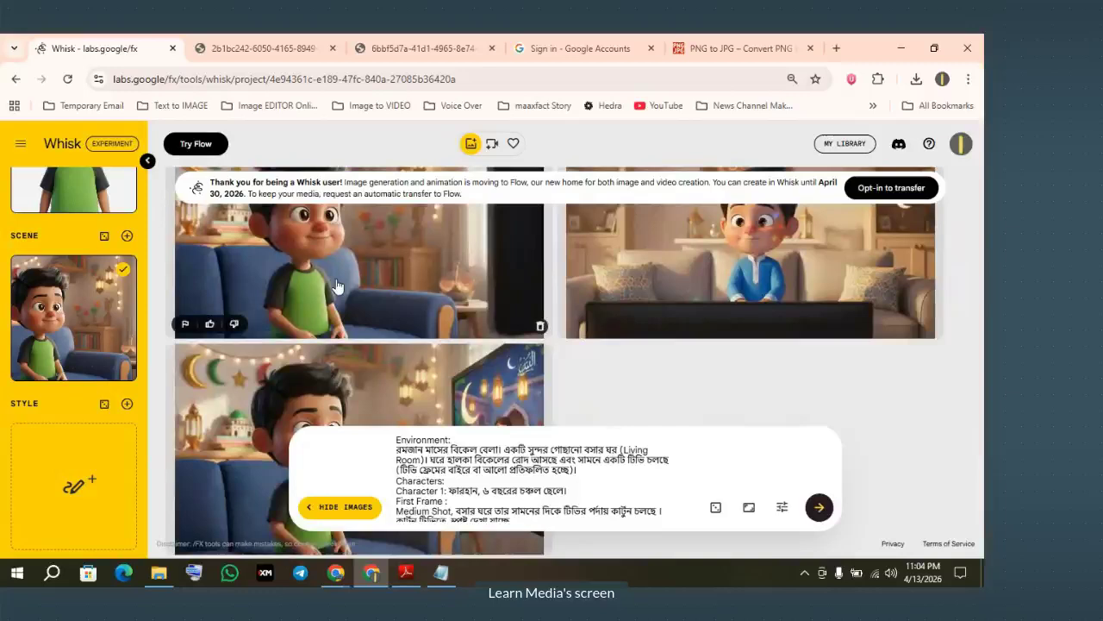
pyautogui.scroll(-1, 340, 286)
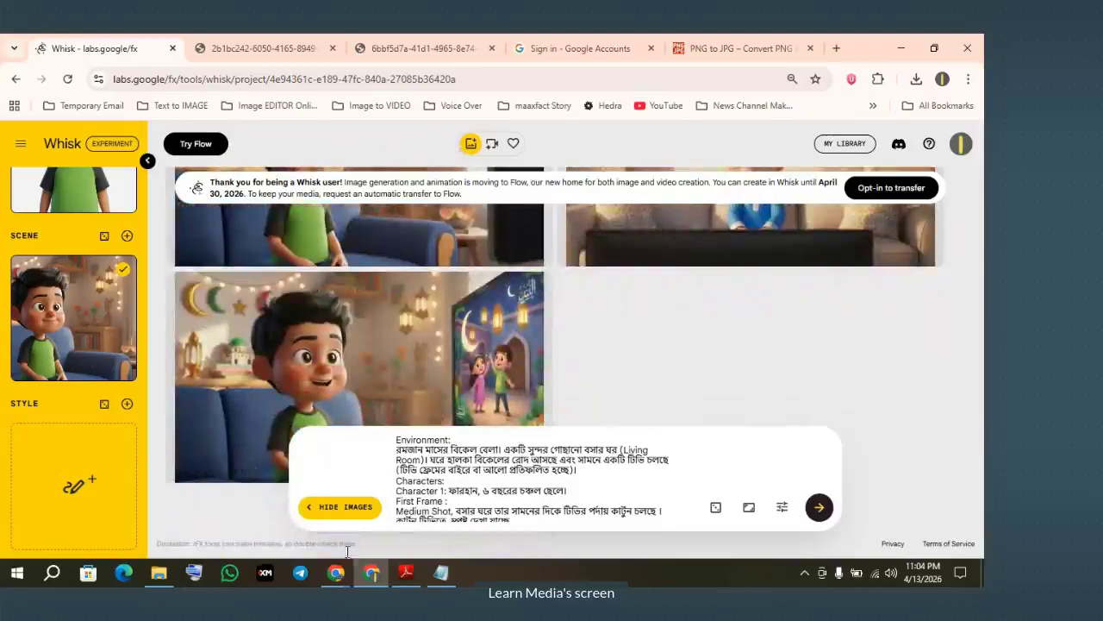
# Check the Shot 1 text in Google AI Studio, return to the Whisk browser window and open a new tab there
pyautogui.moveTo(336, 573)
pyautogui.click(237, 470)
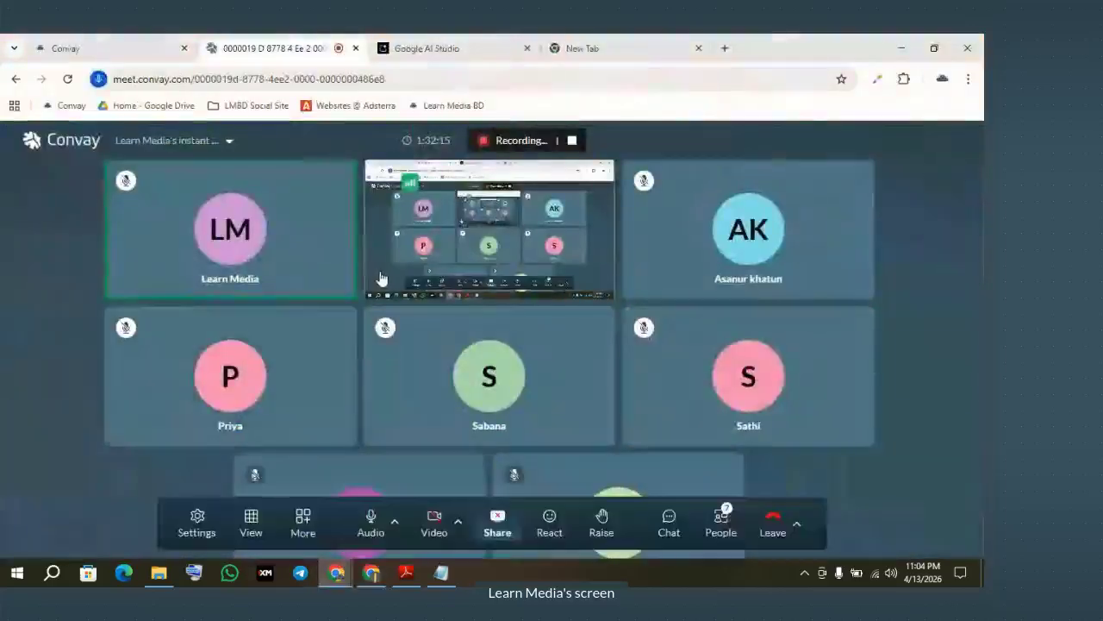
pyautogui.click(443, 47)
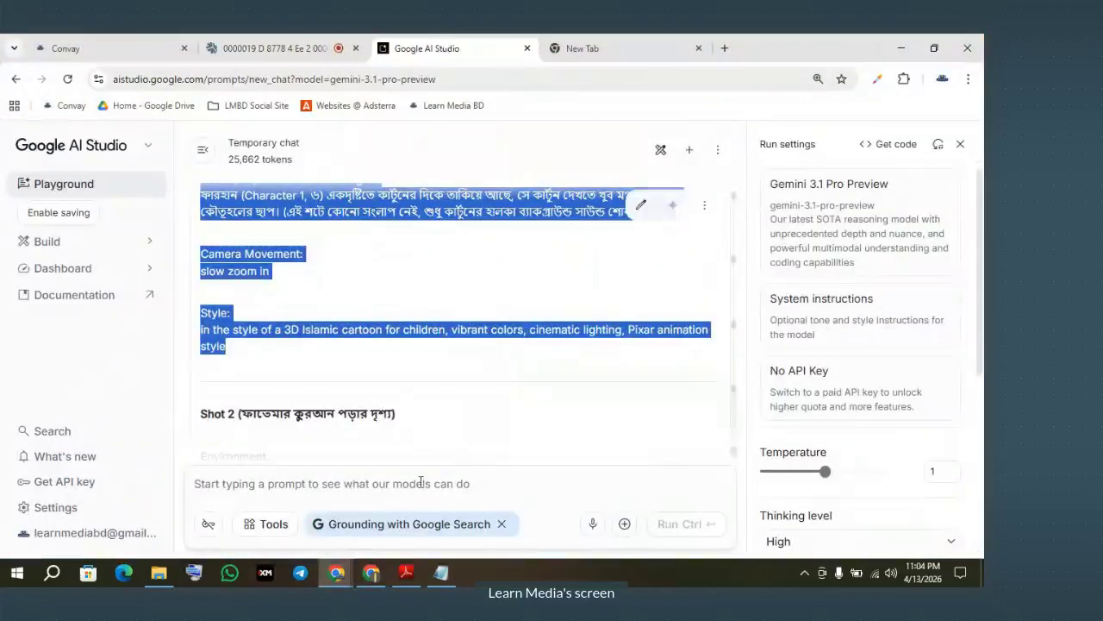
pyautogui.click(372, 573)
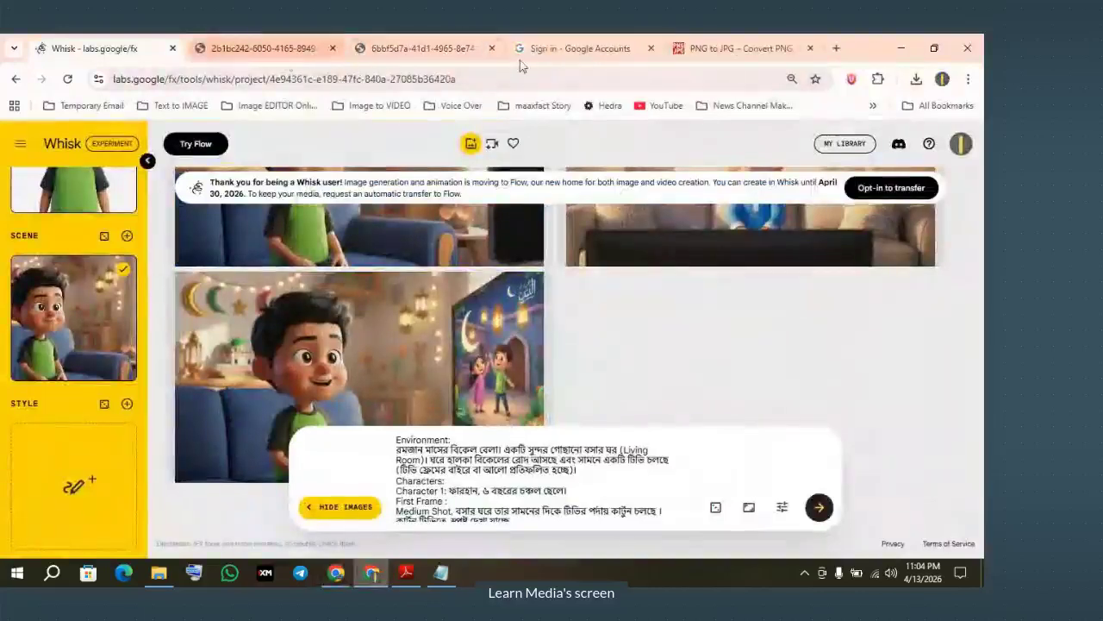
pyautogui.click(836, 49)
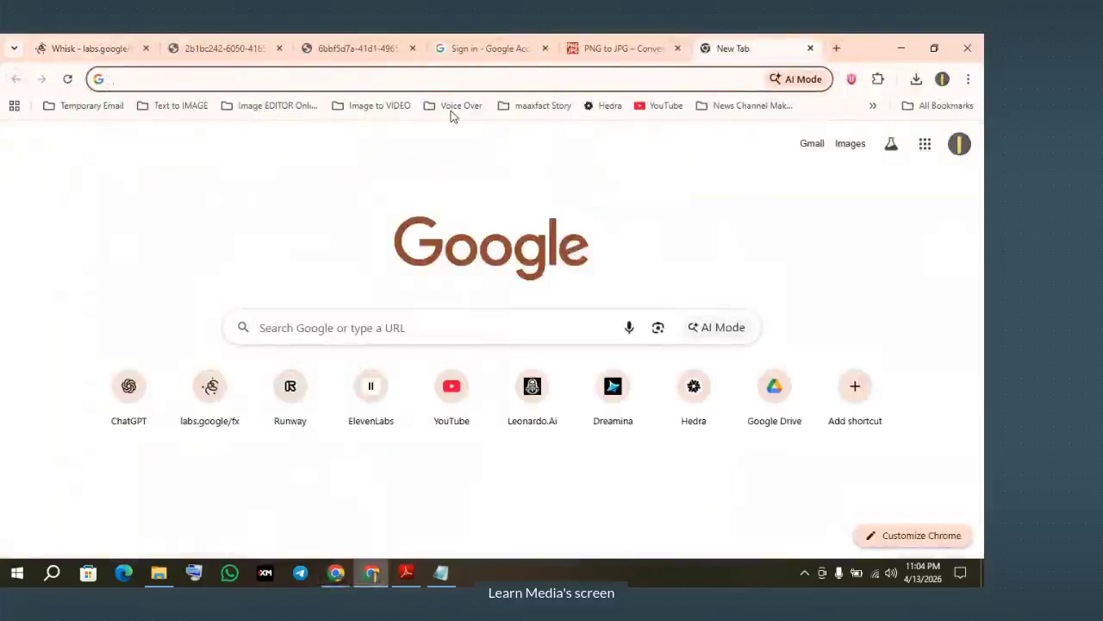
# Open labs.google/fx from the News Channel bookmarks, launch Flow, dismiss its announcement, and create a new project
pyautogui.click(370, 107)
pyautogui.moveTo(739, 111)
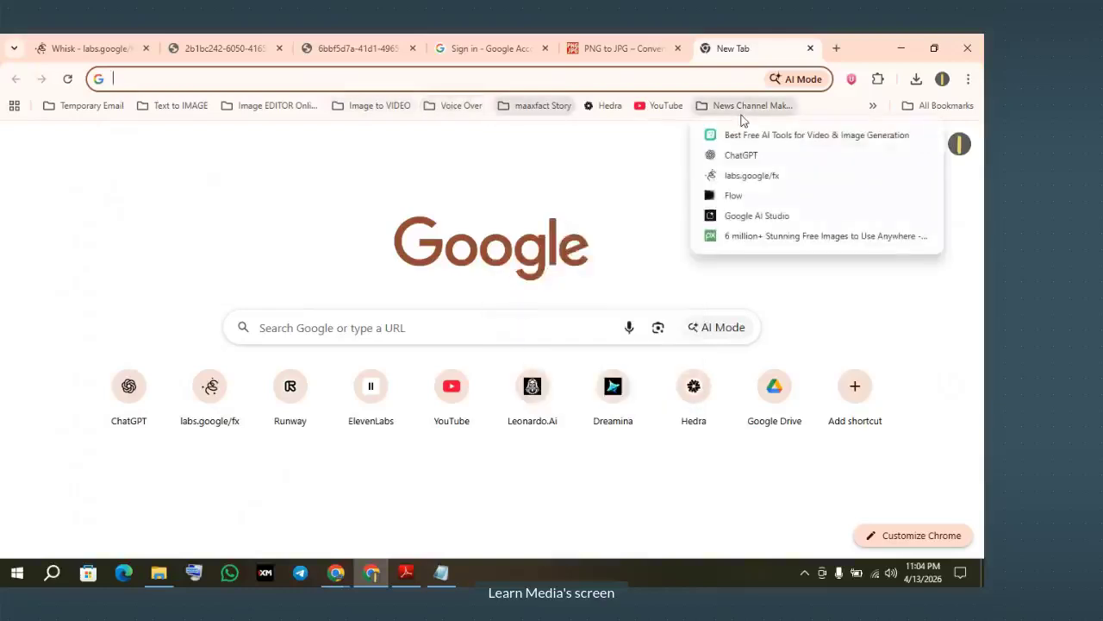
pyautogui.click(752, 176)
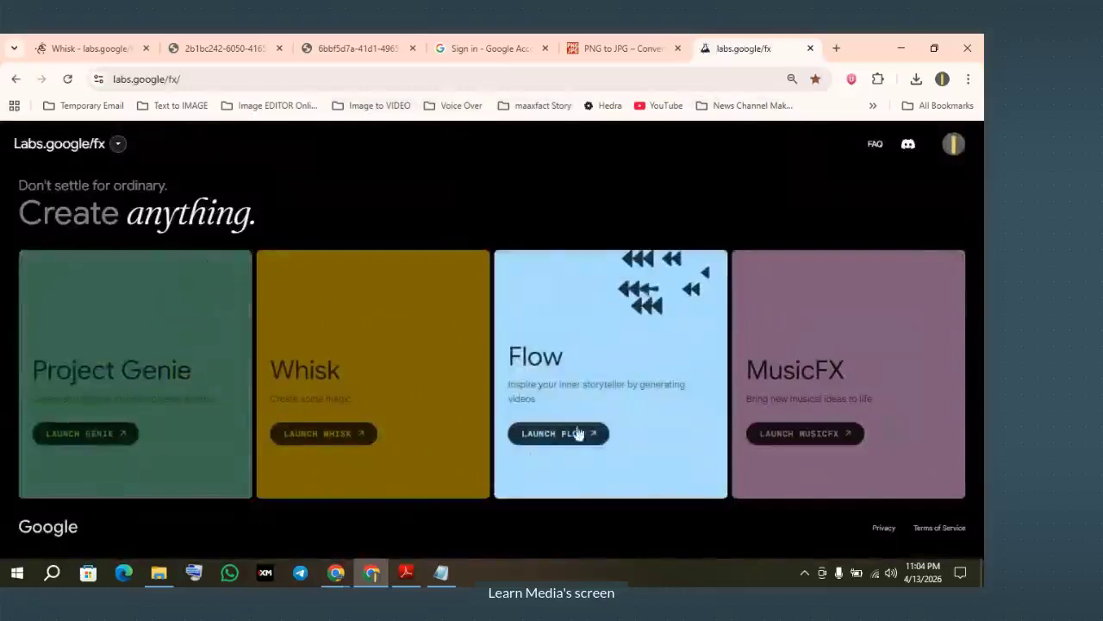
pyautogui.click(561, 439)
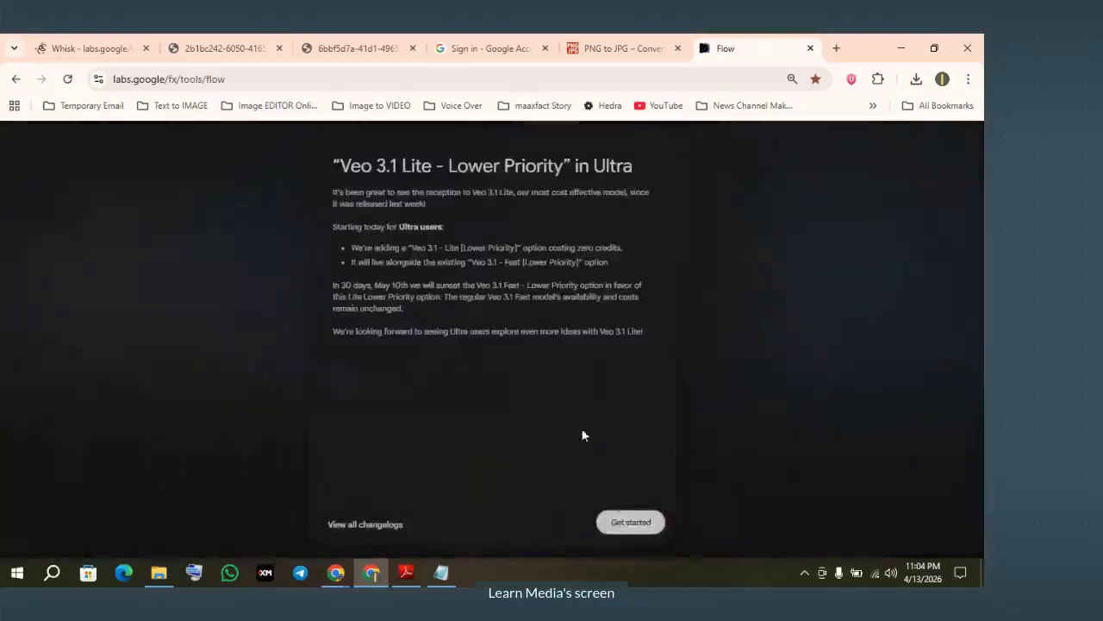
pyautogui.click(631, 522)
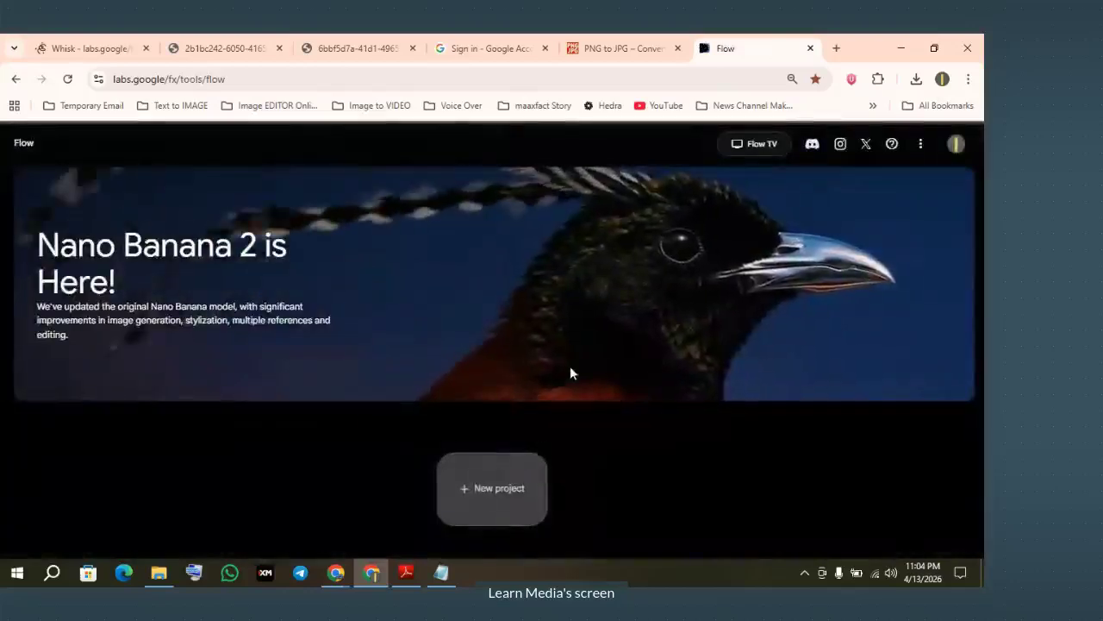
pyautogui.click(524, 489)
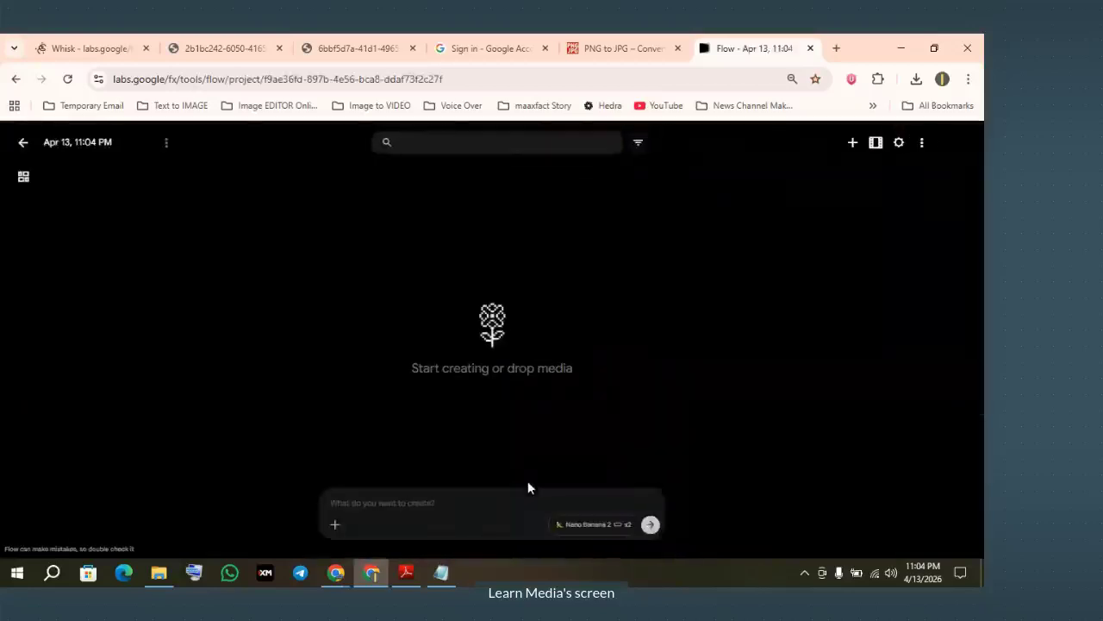
# Upload the image Seen 1 from the Image All folder as a prompt reference, accepting the usage notice
pyautogui.click(336, 525)
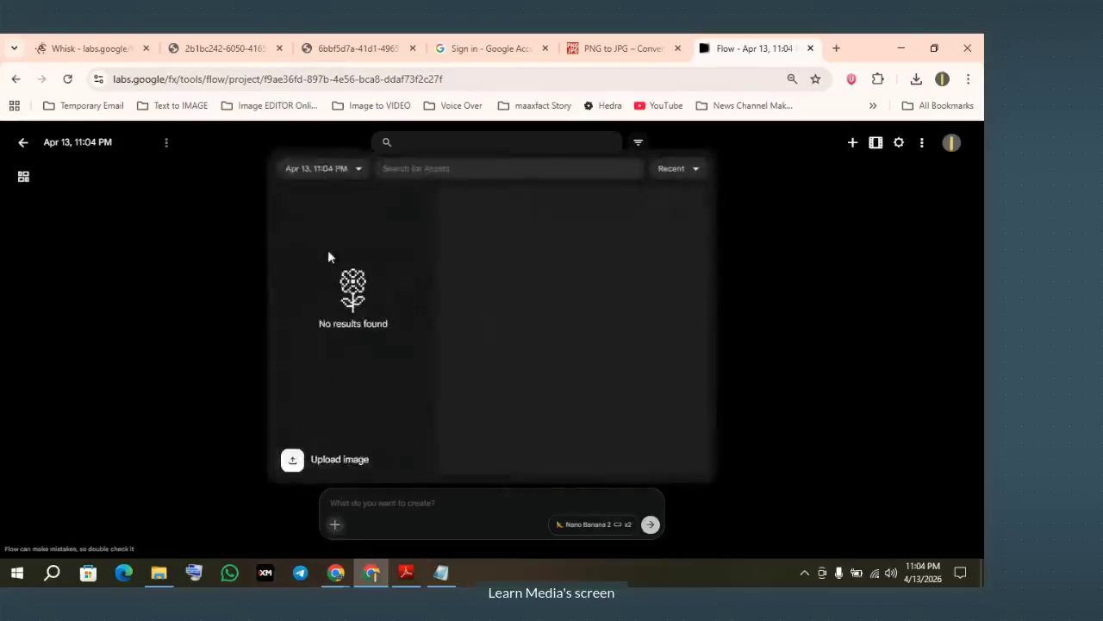
pyautogui.click(294, 457)
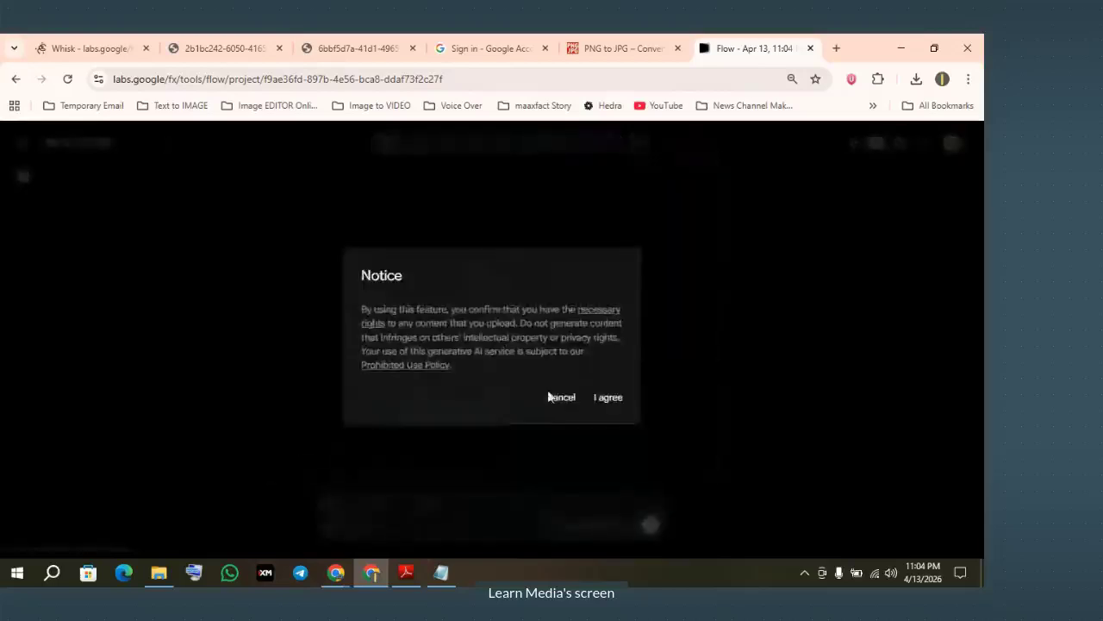
pyautogui.click(612, 398)
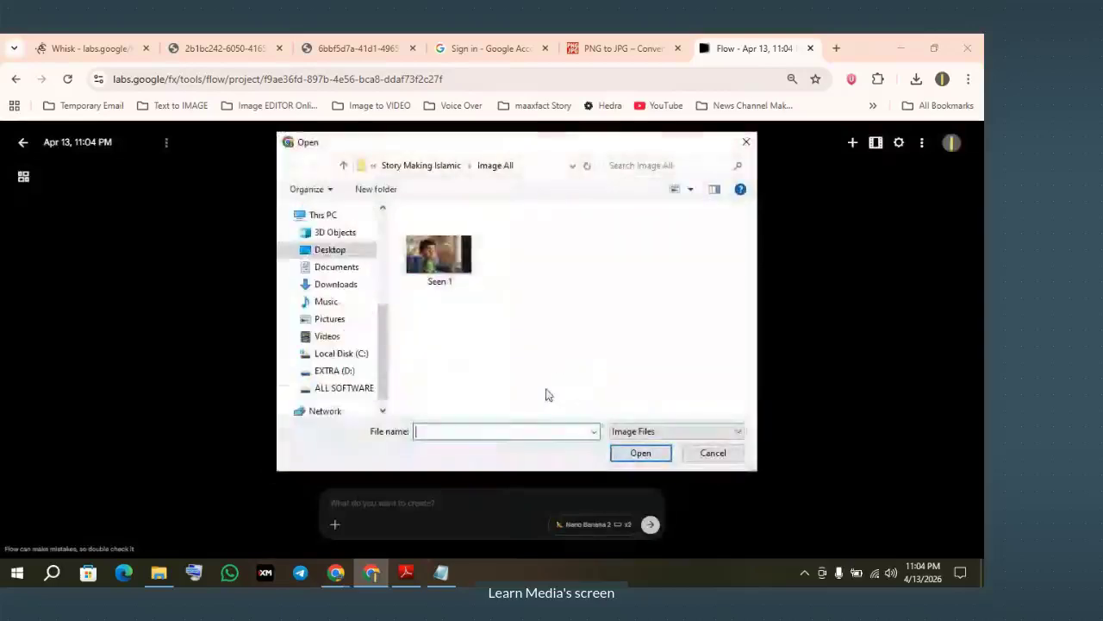
pyautogui.click(443, 257)
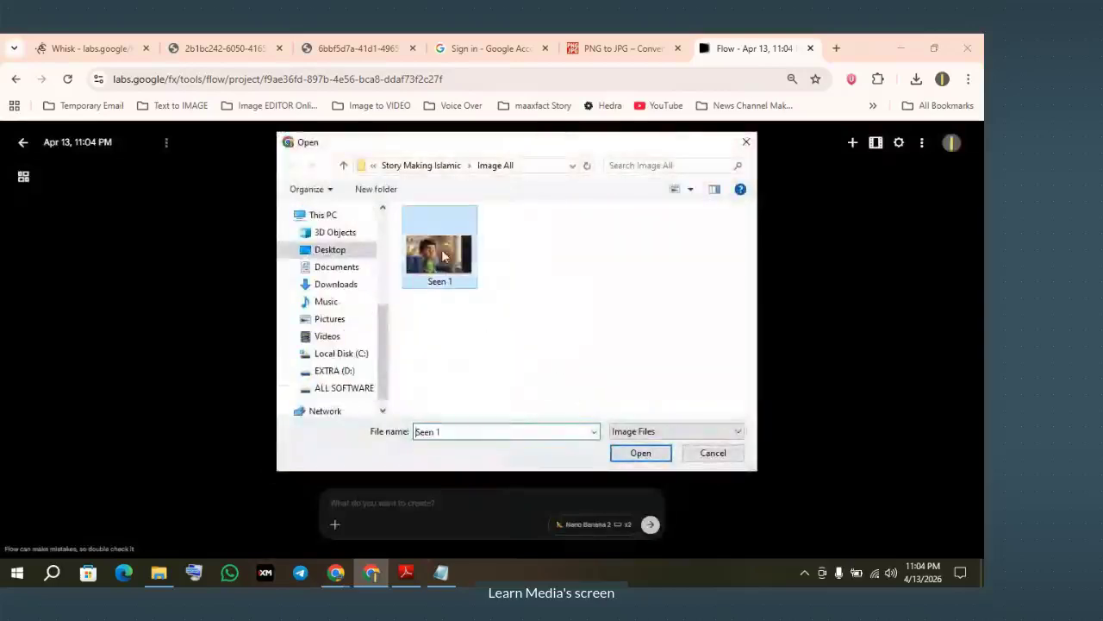
pyautogui.click(648, 458)
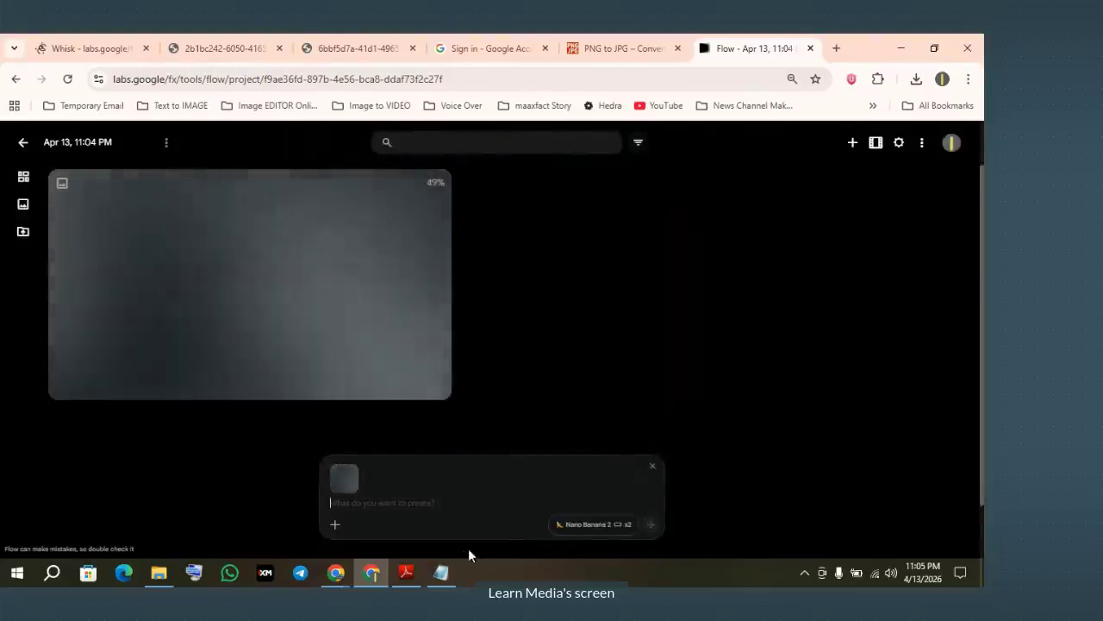
# Switch to Notepad and examine the Shot 1 prompt from its environment description through its style line
pyautogui.click(440, 572)
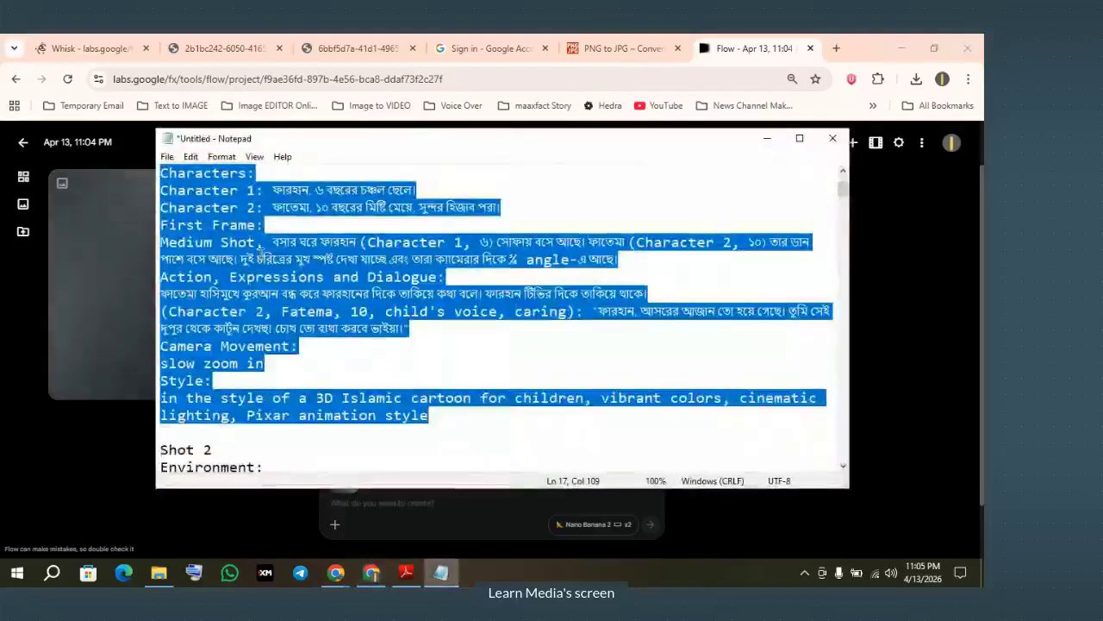
pyautogui.scroll(1, 308, 274)
pyautogui.scroll(-1, 211, 252)
pyautogui.click(211, 277)
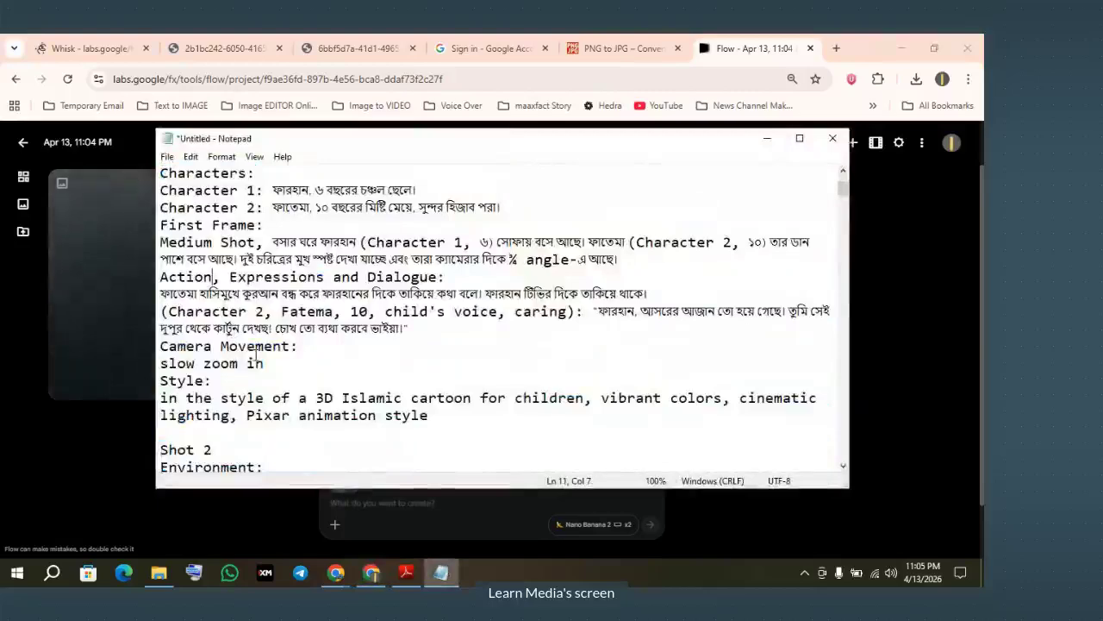
pyautogui.scroll(1, 233, 336)
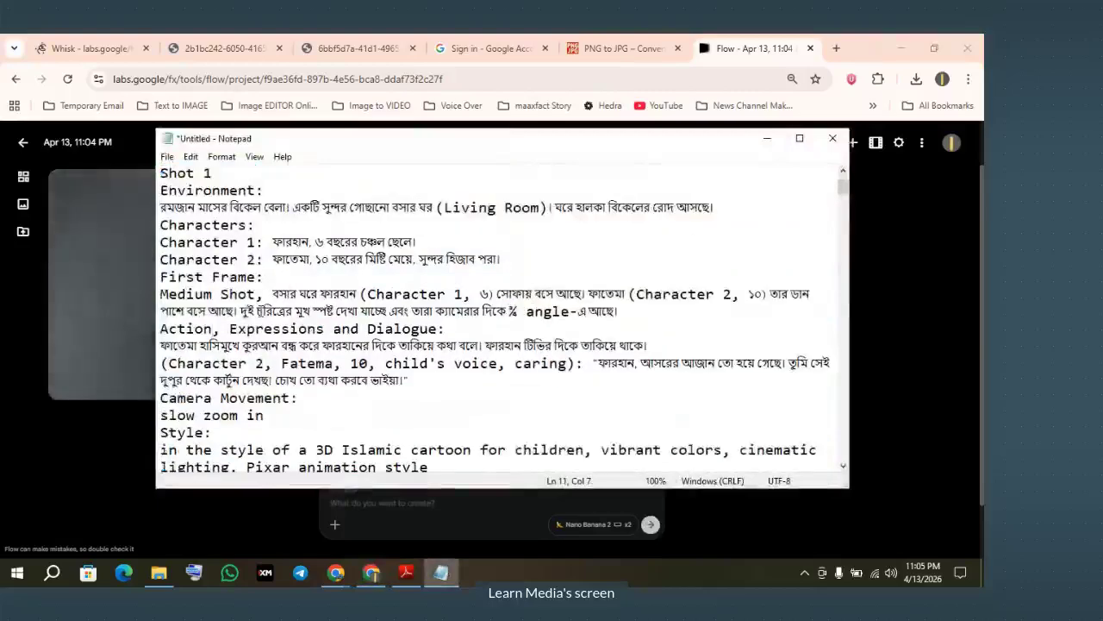
pyautogui.scroll(-2, 261, 312)
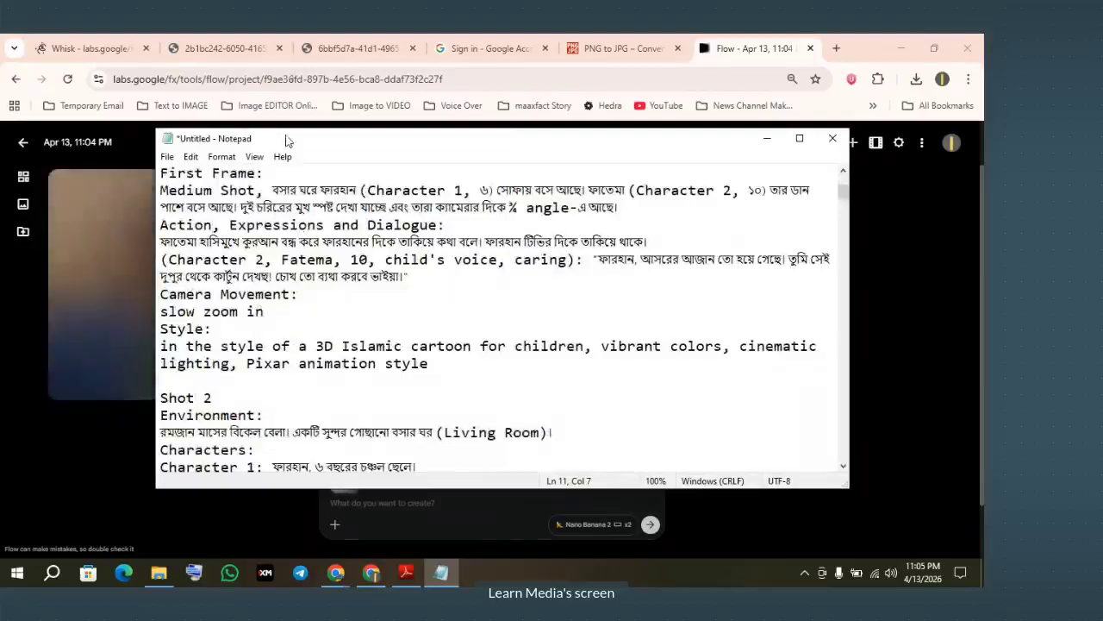
# Switch to Google AI Studio and copy the Shot 1 text from the action description through the camera movement and style
pyautogui.click(335, 573)
pyautogui.click(258, 517)
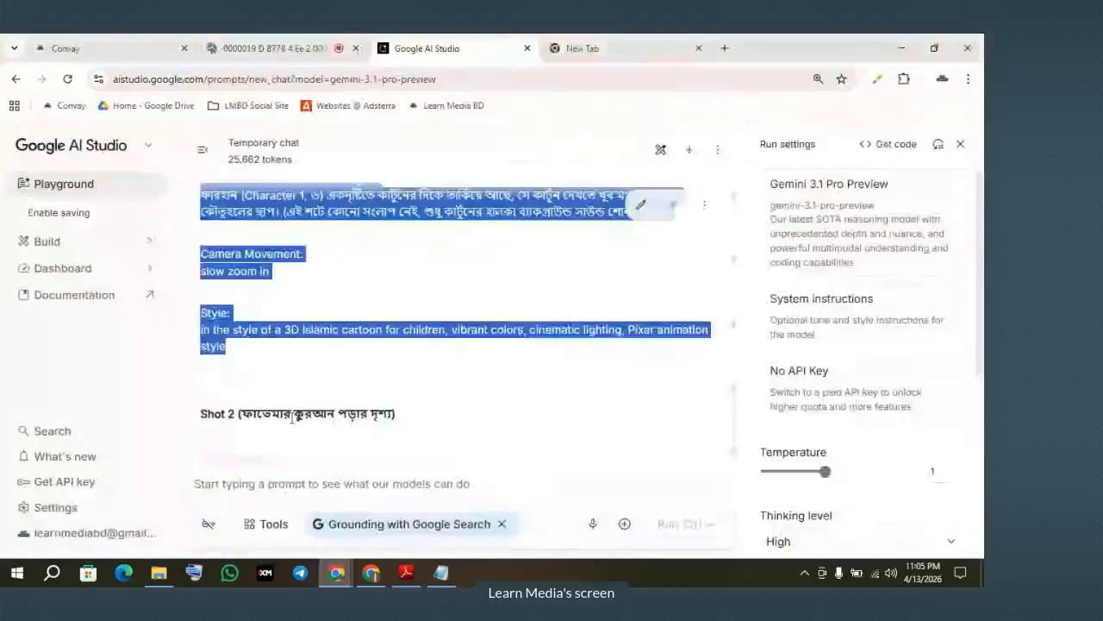
pyautogui.scroll(6, 364, 359)
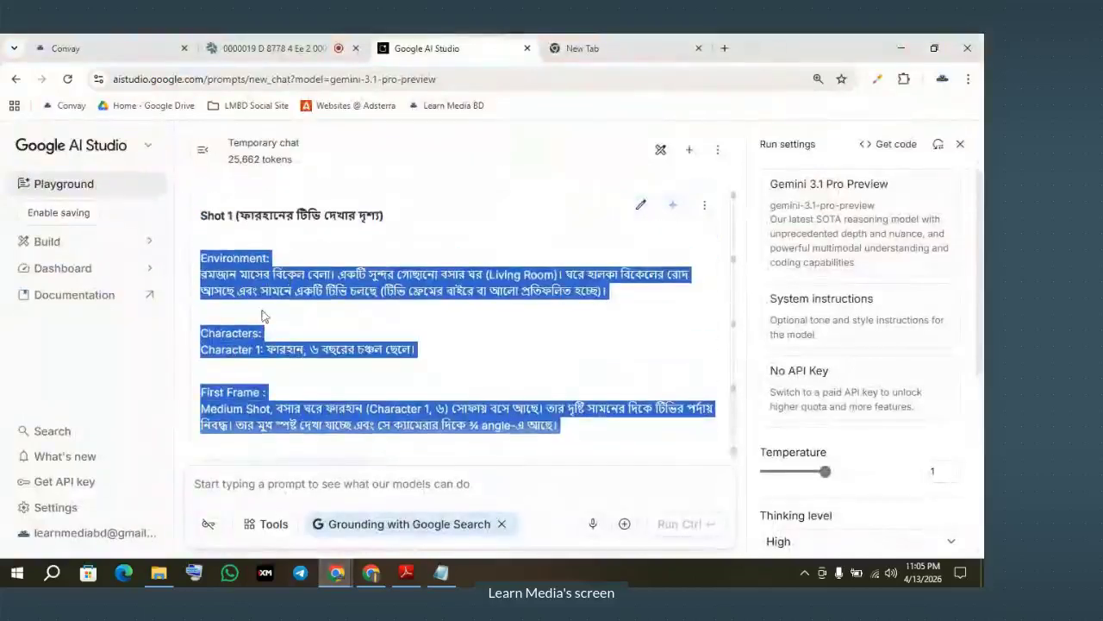
pyautogui.click(291, 297)
pyautogui.scroll(-3, 297, 343)
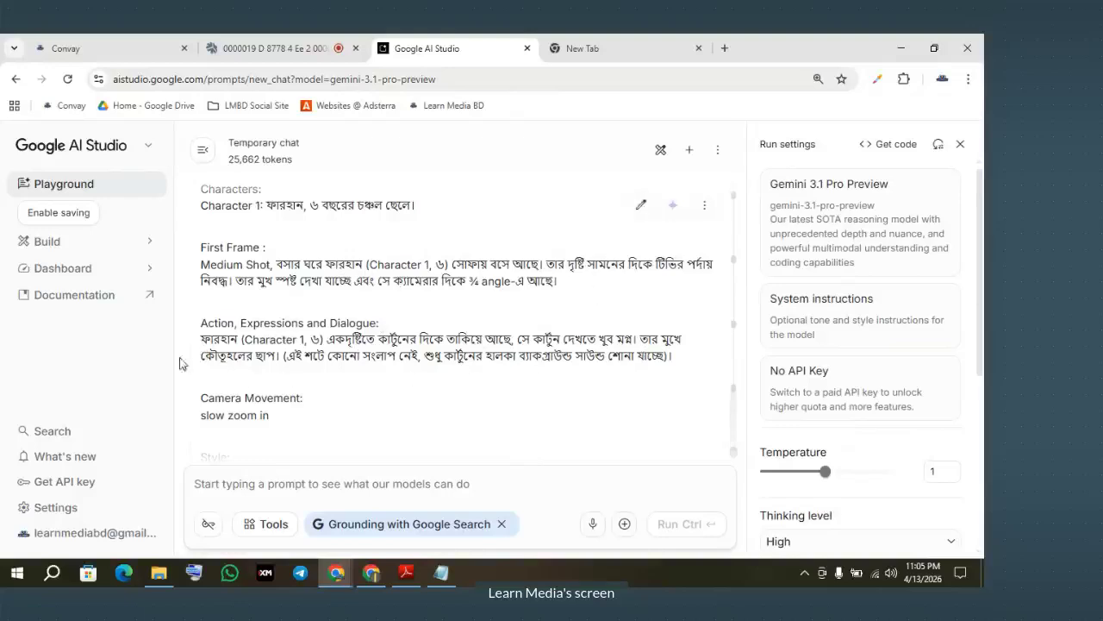
pyautogui.moveTo(197, 345); pyautogui.dragTo(249, 379)
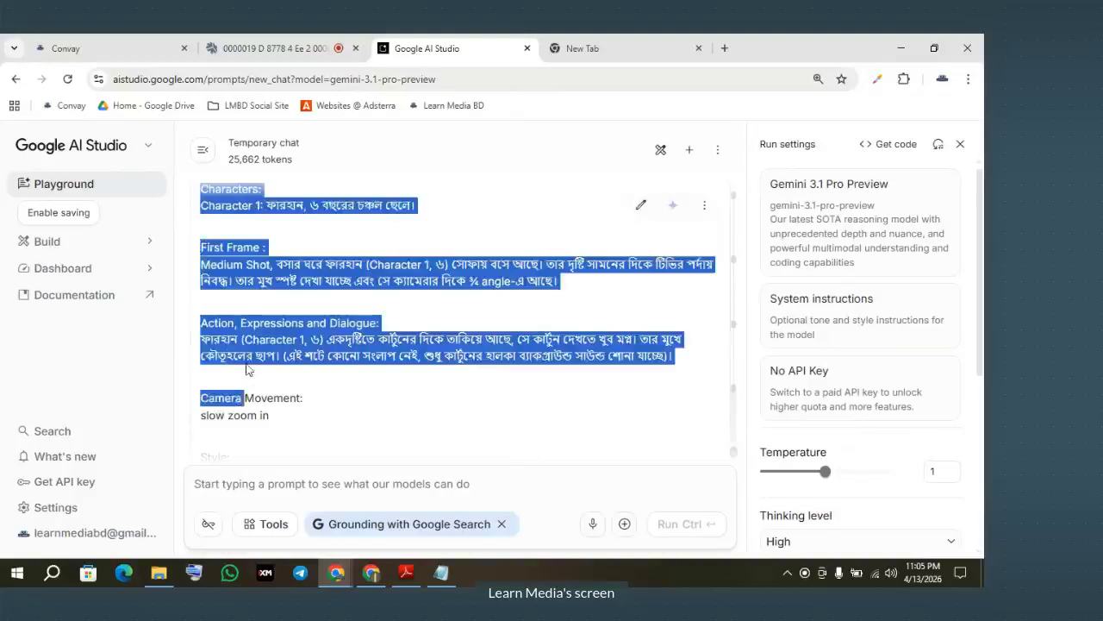
pyautogui.click(265, 392)
pyautogui.scroll(-1, 276, 390)
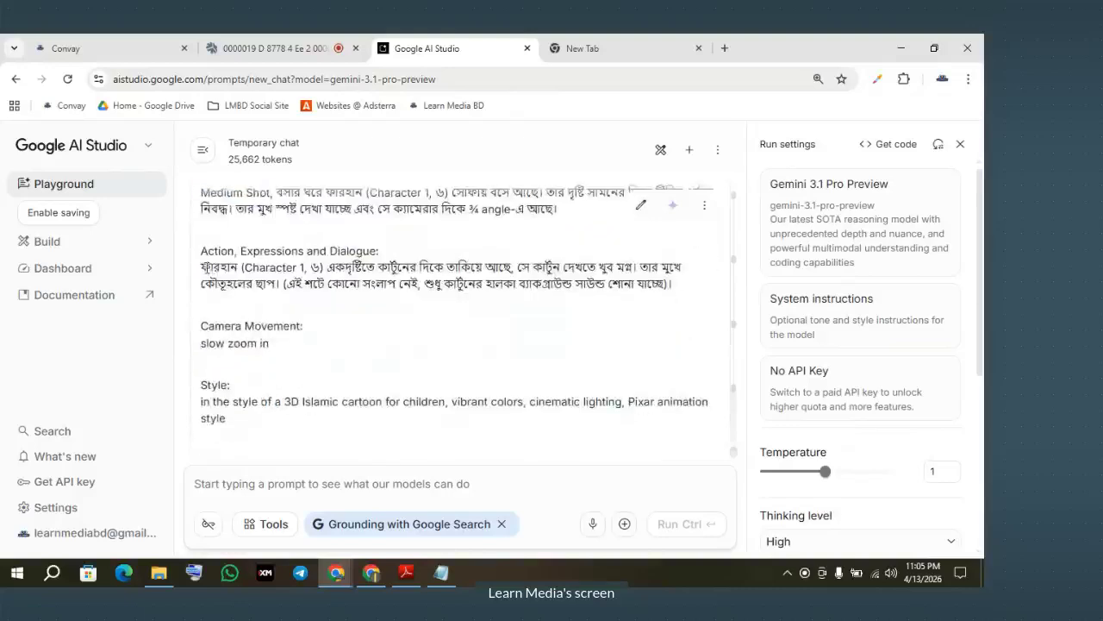
pyautogui.moveTo(201, 267); pyautogui.dragTo(252, 418)
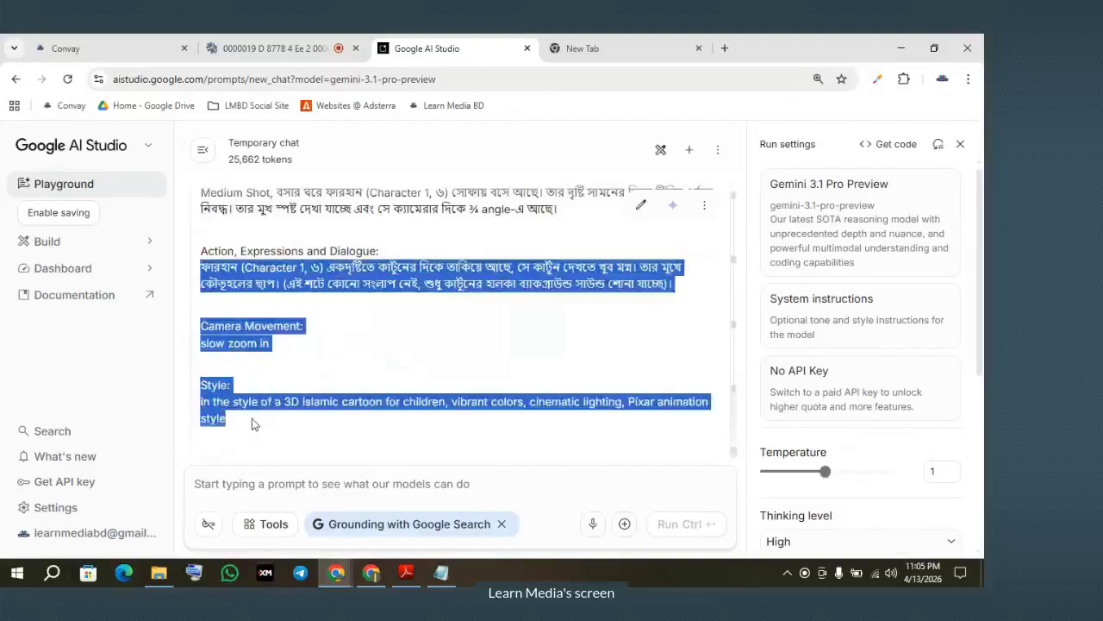
pyautogui.scroll(2, 279, 328)
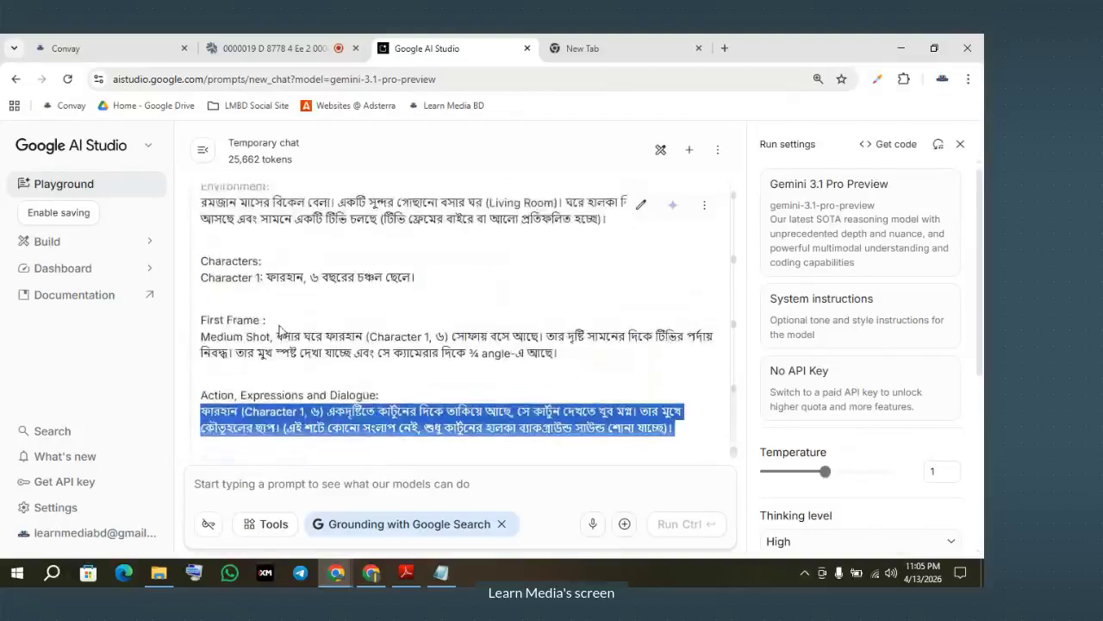
pyautogui.scroll(1, 279, 328)
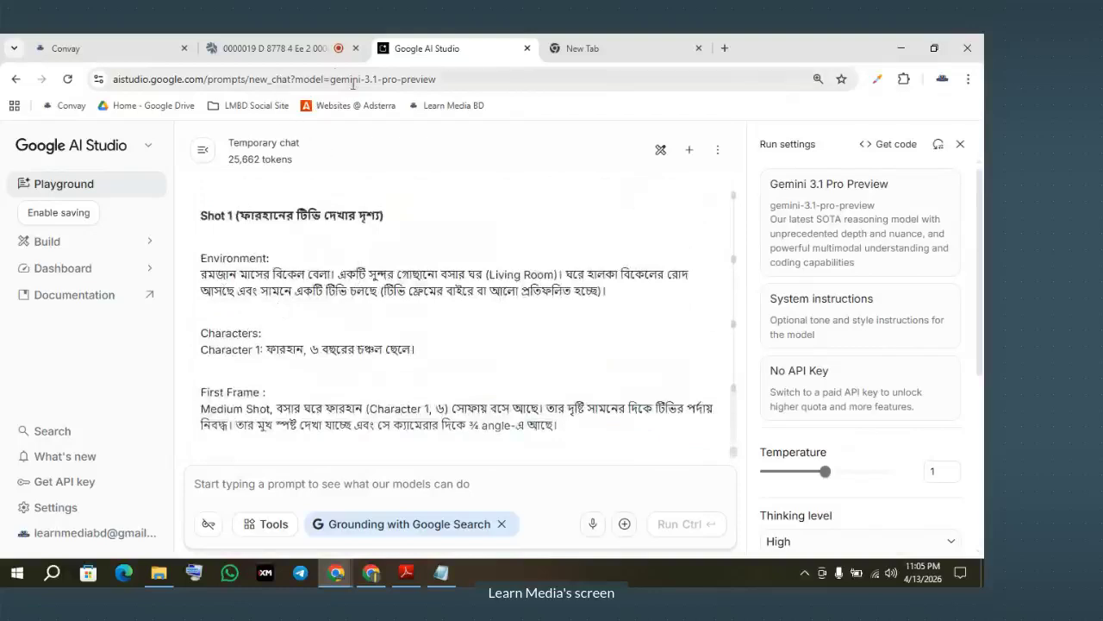
# Return to the Flow project and paste the copied Shot 1 action, camera movement and style text into the prompt
pyautogui.click(384, 576)
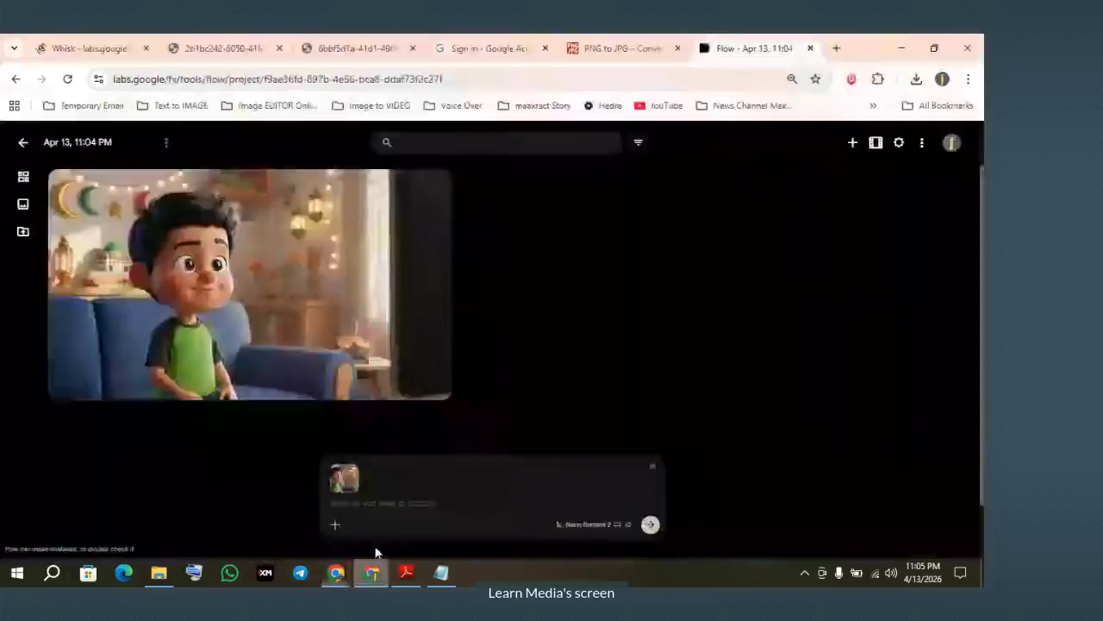
pyautogui.click(377, 507)
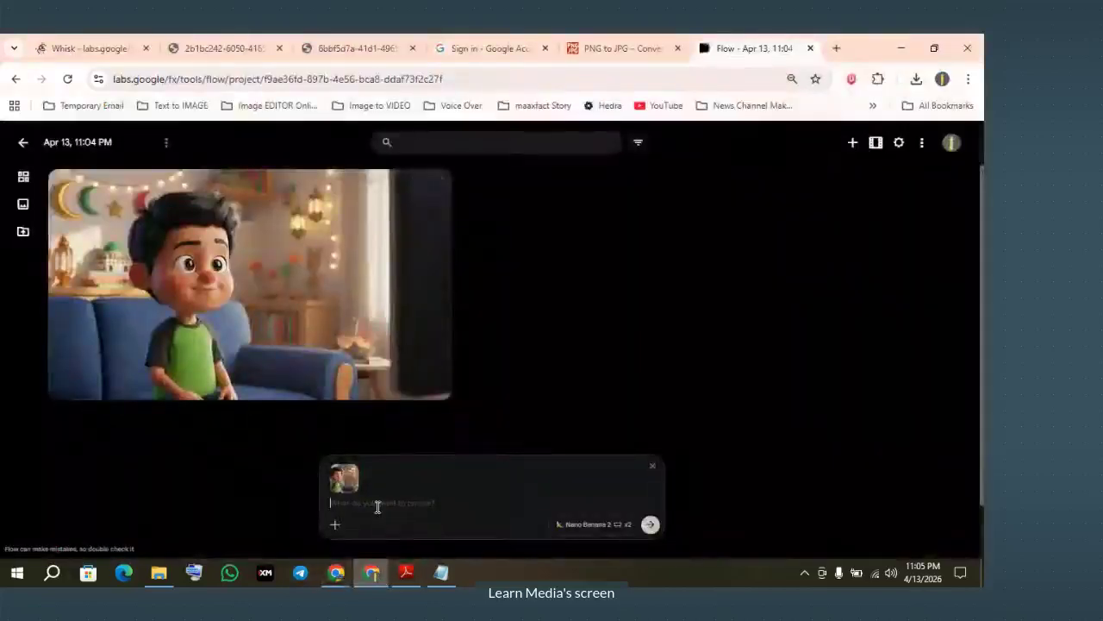
pyautogui.hotkey('ctrl', 'v')
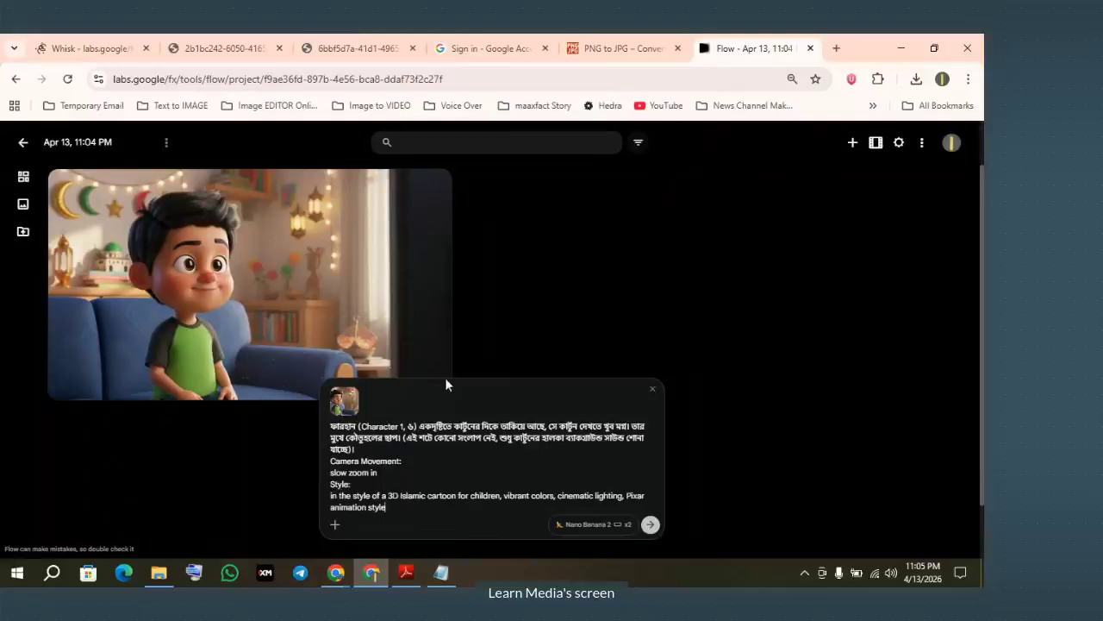
# Cancel uploading another reference image and clear the Flow prompt together with its attached image
pyautogui.click(335, 527)
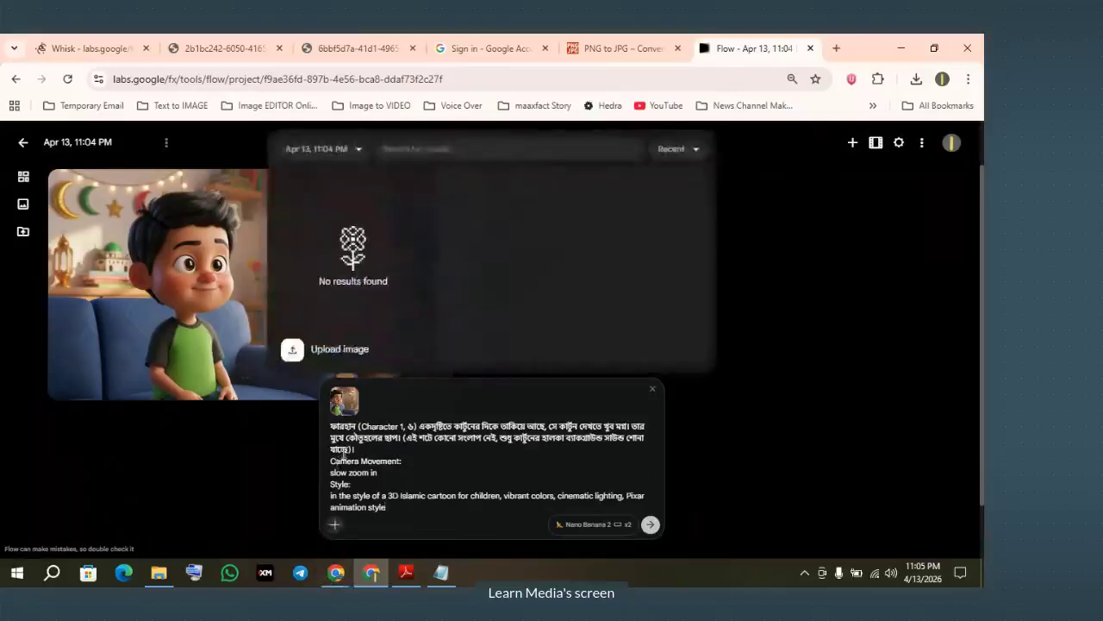
pyautogui.click(293, 349)
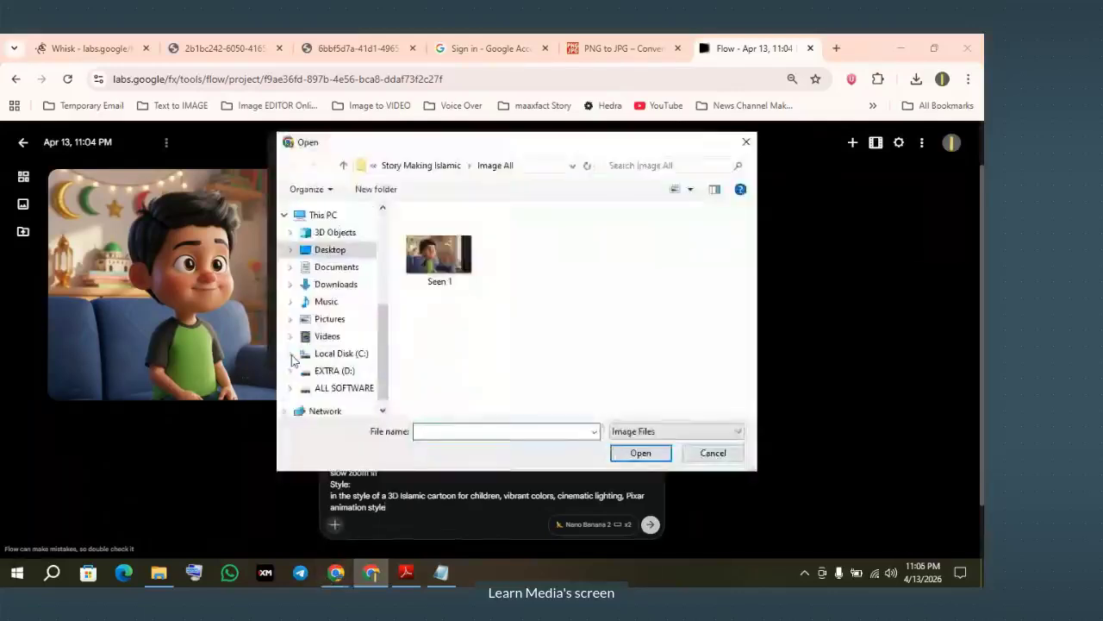
pyautogui.click(718, 458)
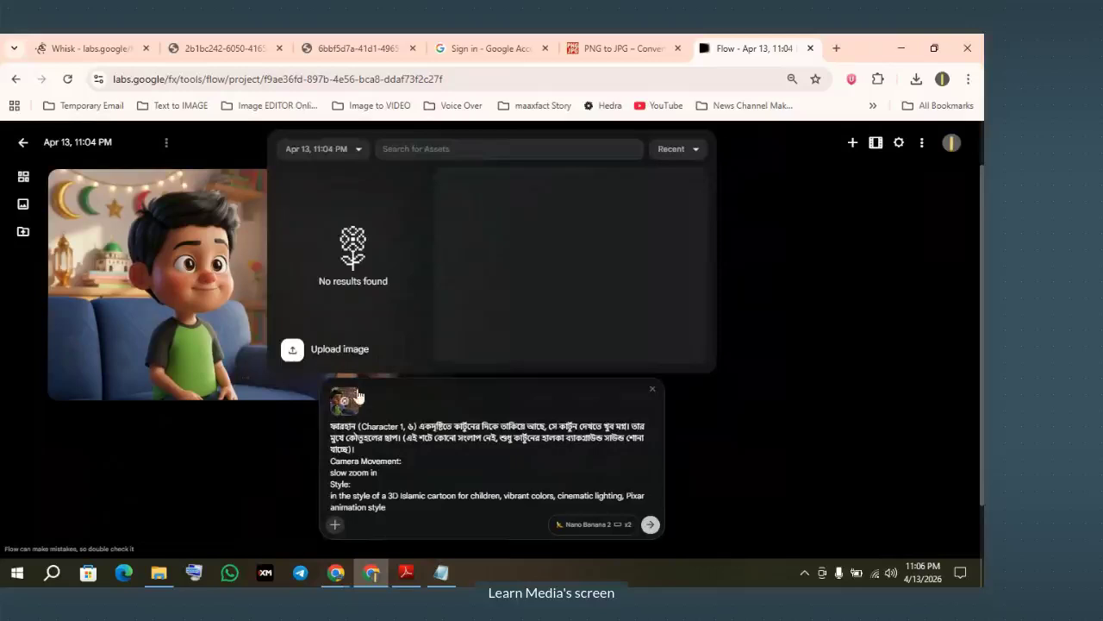
pyautogui.click(651, 392)
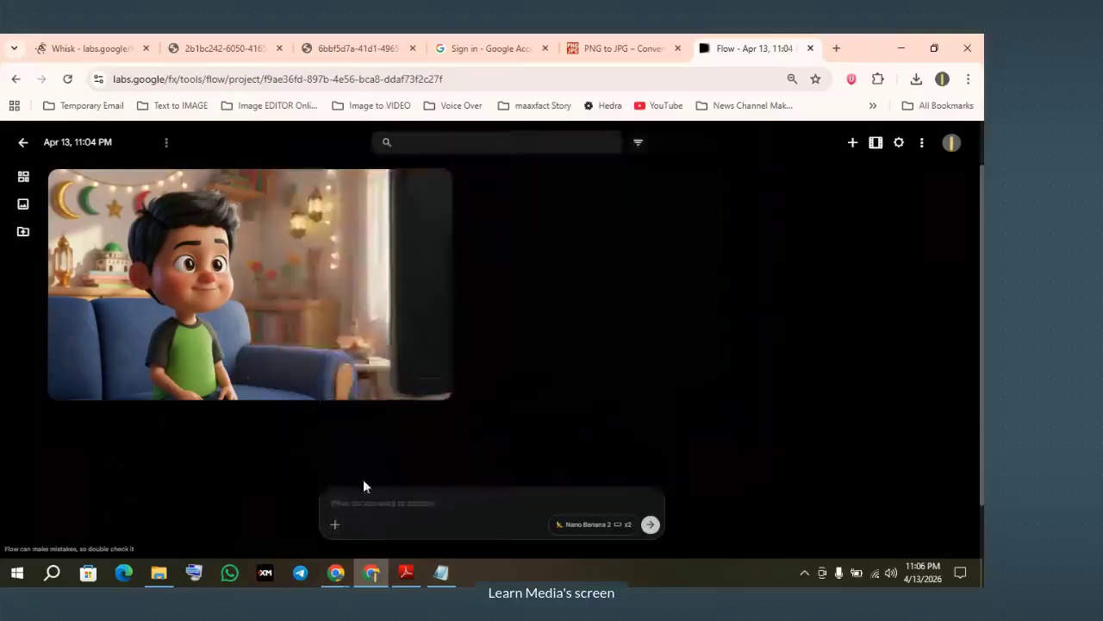
# Switch to the Whisk project and open the image of the boy beside the cartoon TV in a new browser tab
pyautogui.moveTo(340, 575)
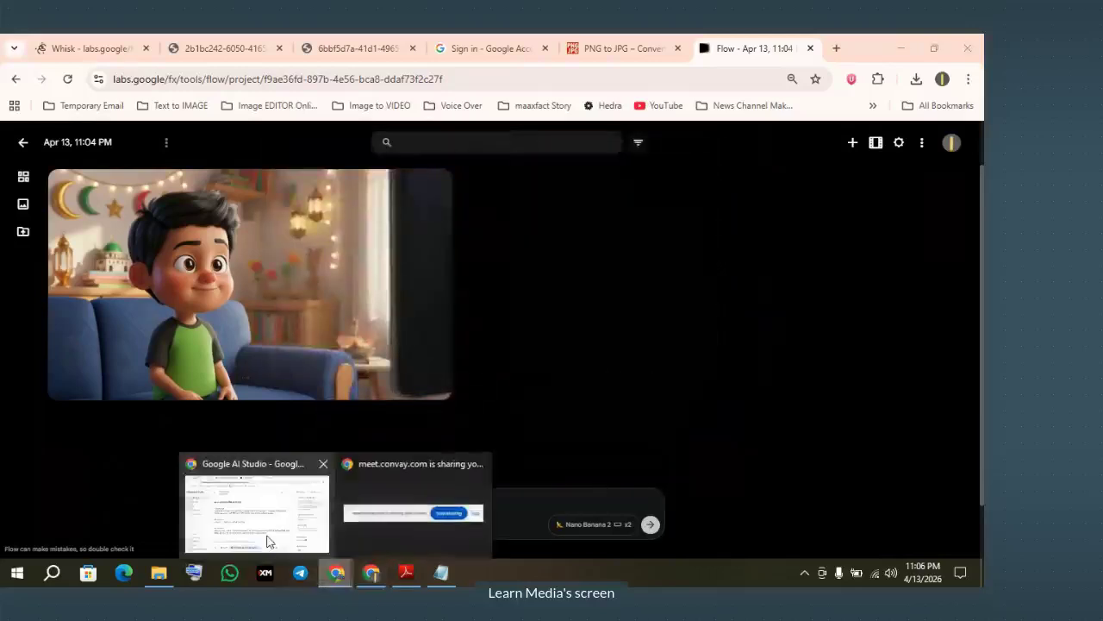
pyautogui.click(263, 521)
pyautogui.click(376, 579)
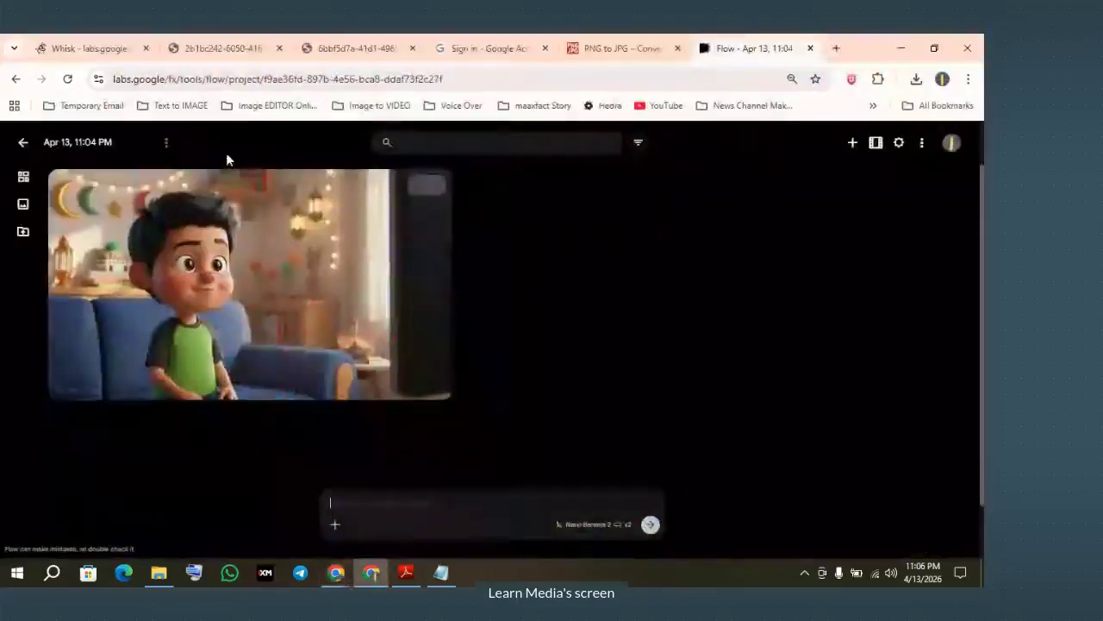
pyautogui.click(112, 49)
pyautogui.moveTo(390, 373)
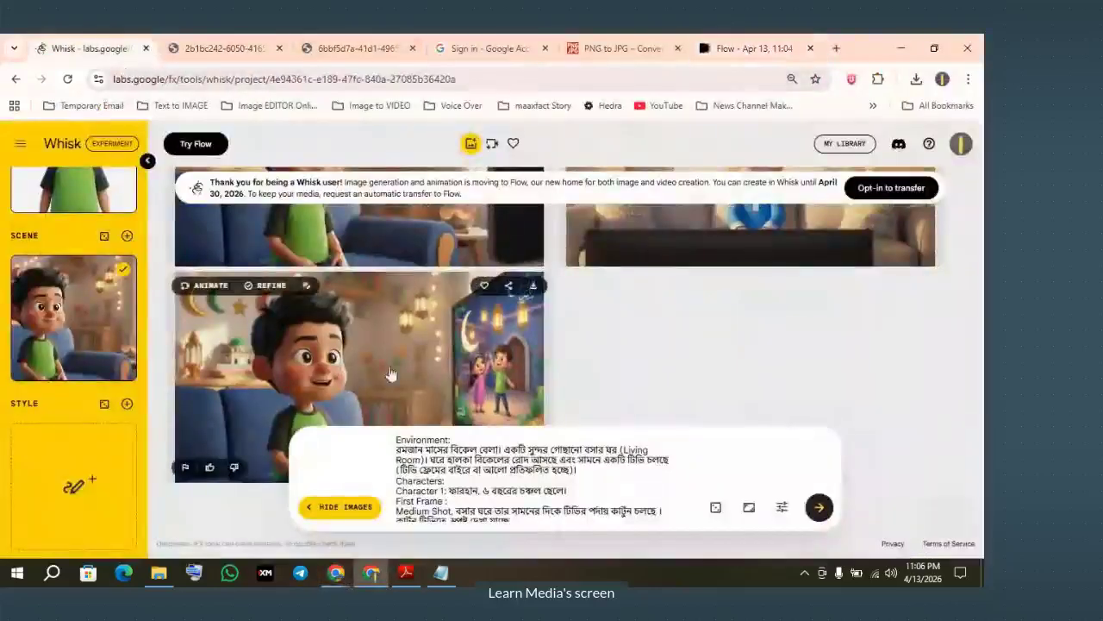
pyautogui.click(413, 355)
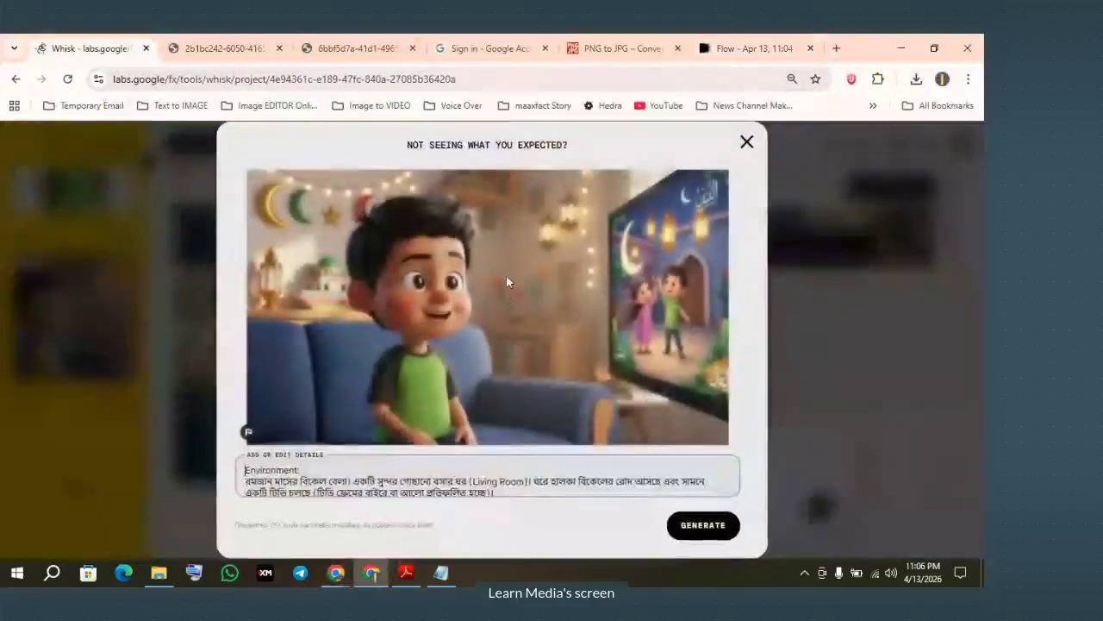
pyautogui.rightClick(506, 275)
pyautogui.click(583, 294)
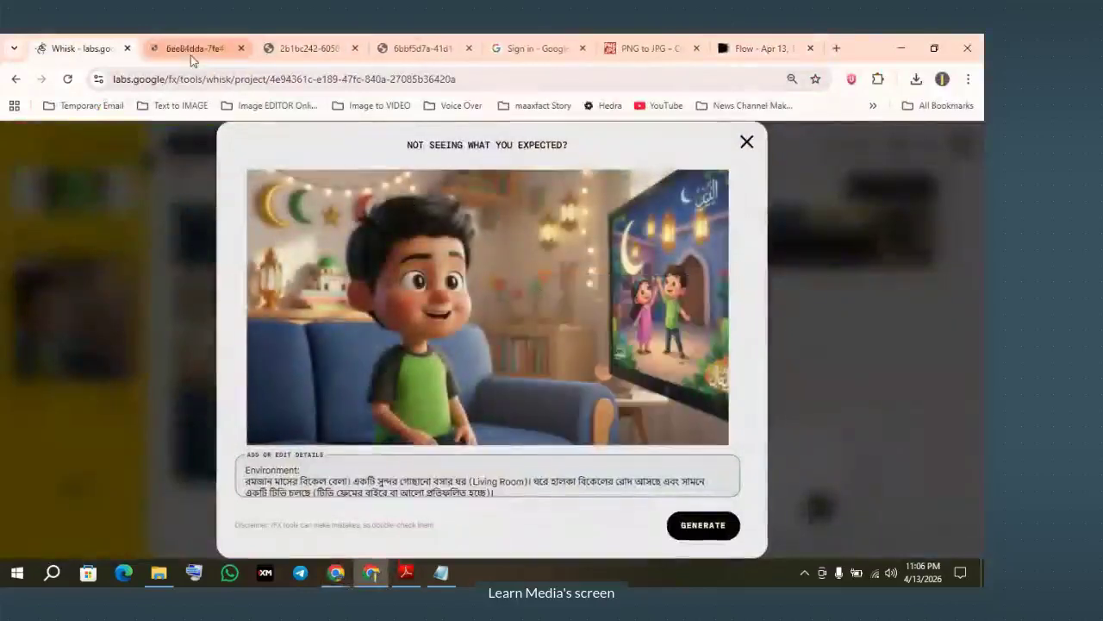
# Save the opened image of the boy beside the cartoon TV as PNG Seen 1 in the Image All folder, replacing the old Seen 1 file
pyautogui.click(194, 49)
pyautogui.rightClick(377, 295)
pyautogui.click(424, 353)
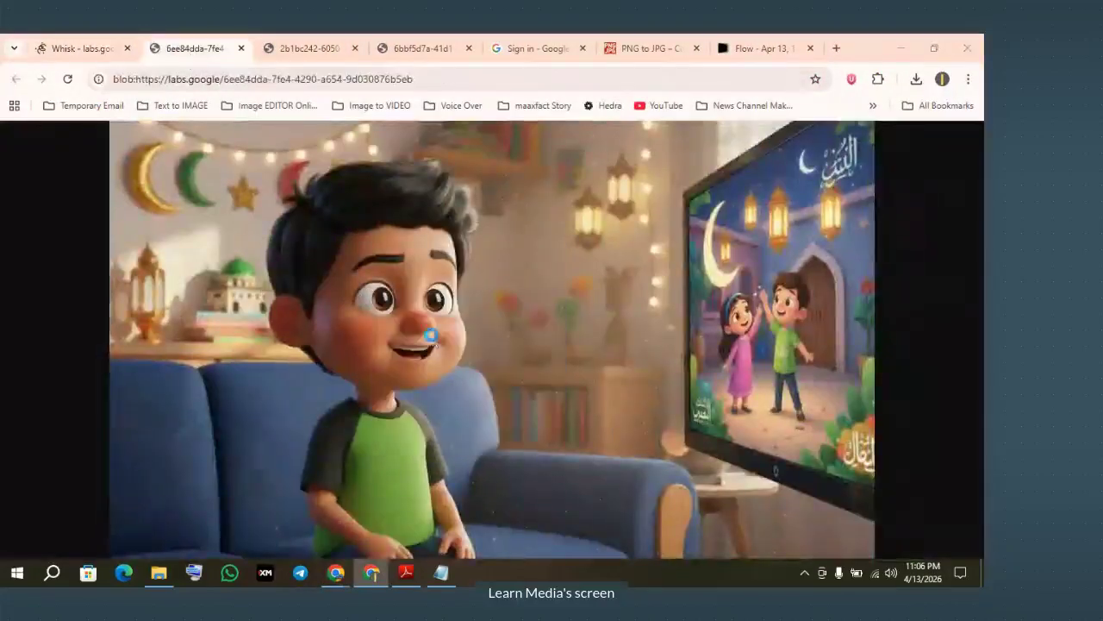
pyautogui.click(460, 276)
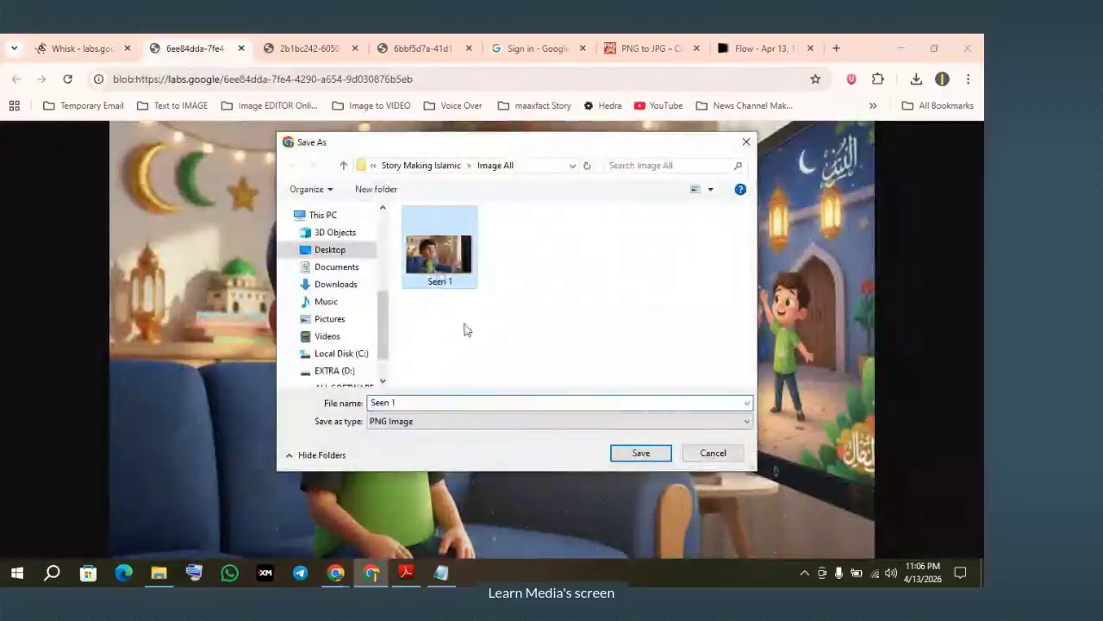
pyautogui.click(528, 315)
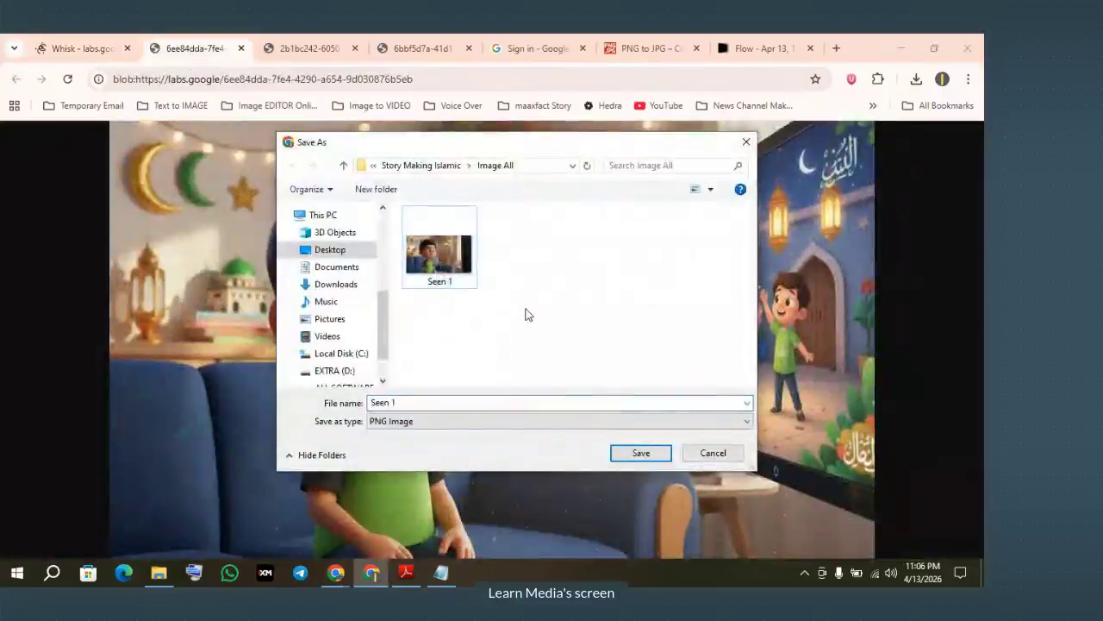
pyautogui.click(472, 278)
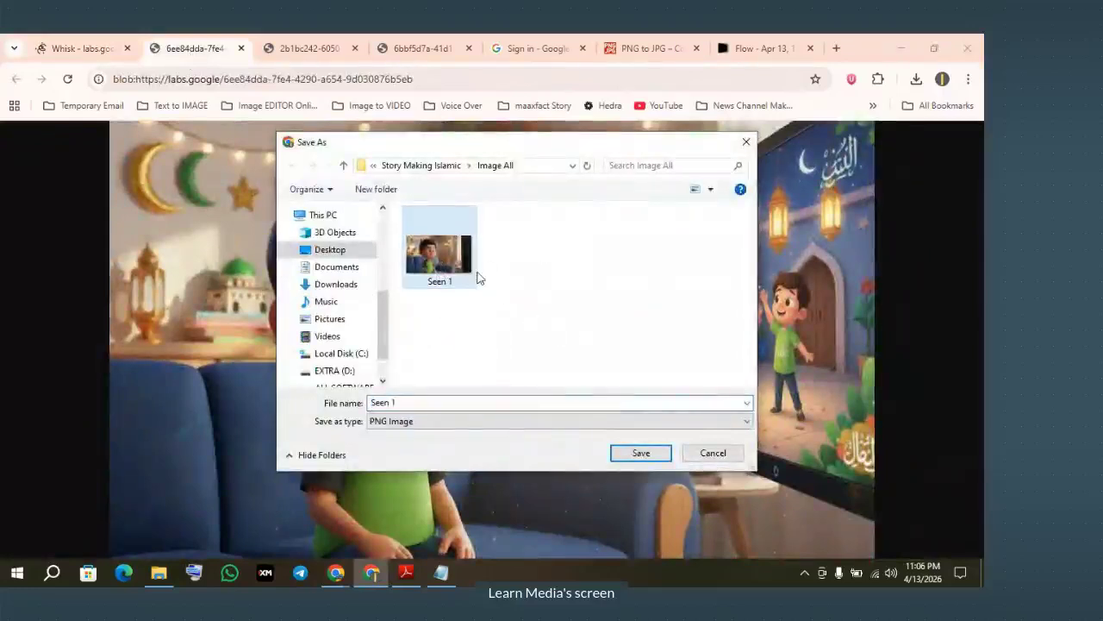
pyautogui.press('Delete')
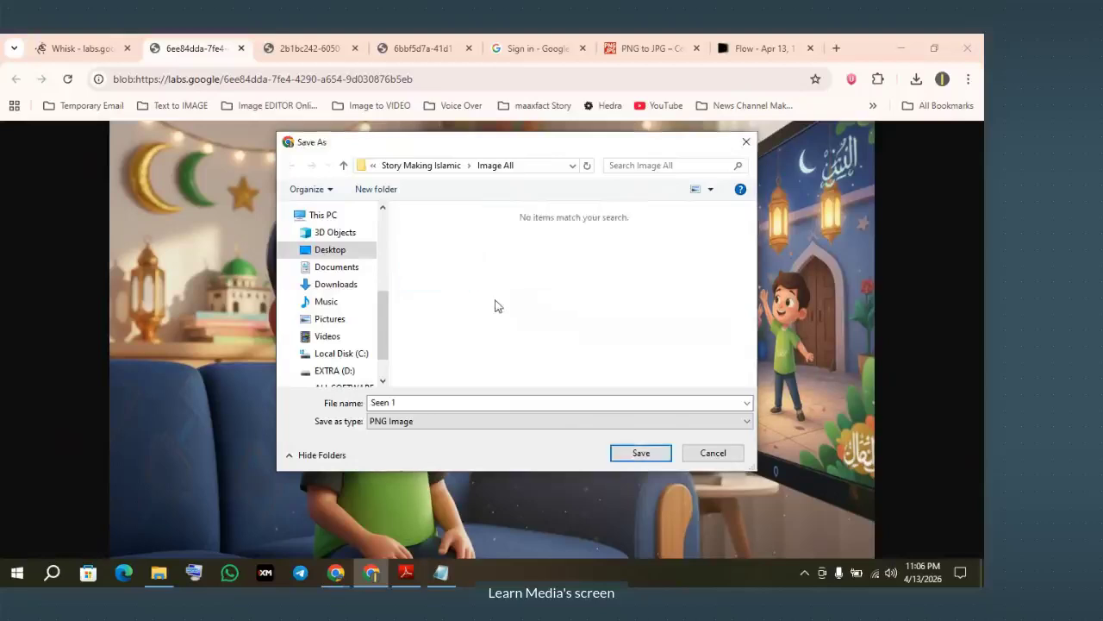
pyautogui.click(641, 454)
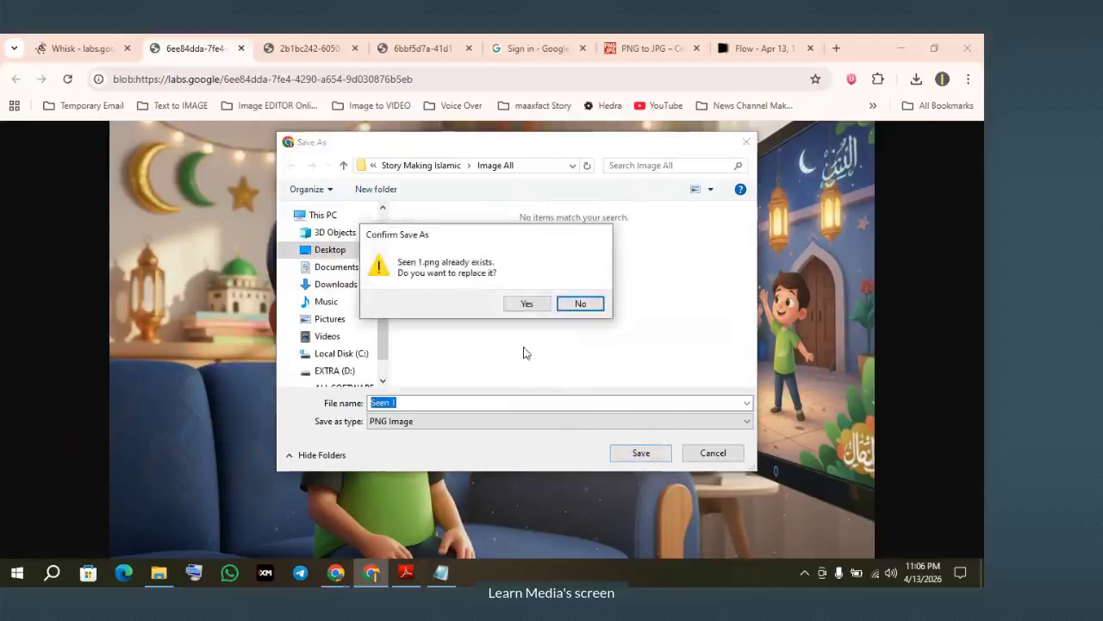
pyautogui.click(523, 308)
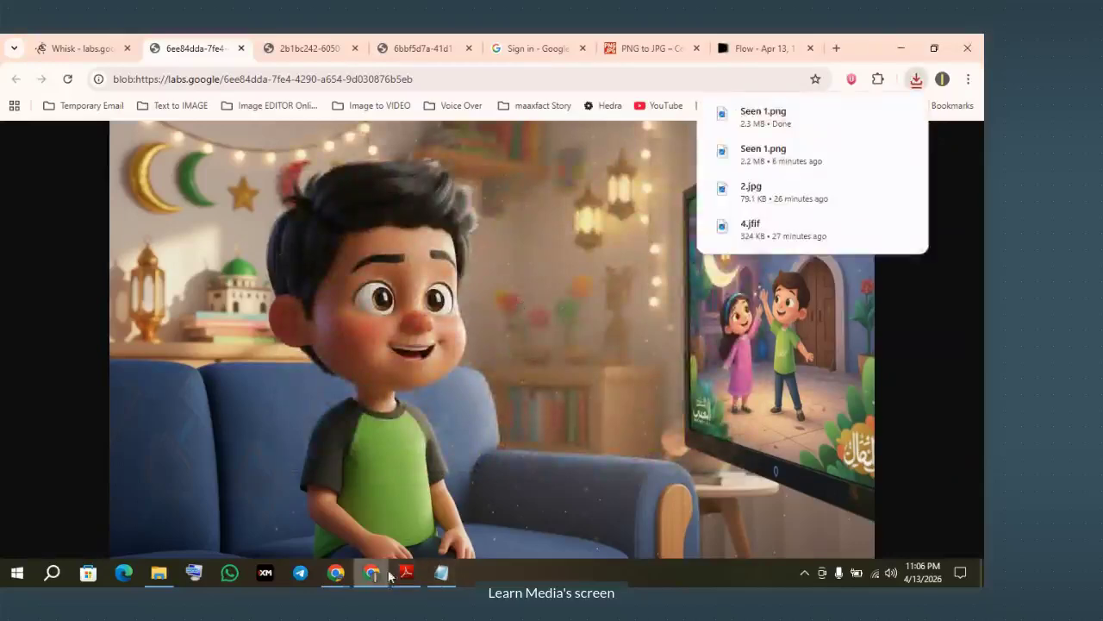
# Switch to the Flow project and delete the old Seen 1.png image from it
pyautogui.click(754, 48)
pyautogui.click(376, 493)
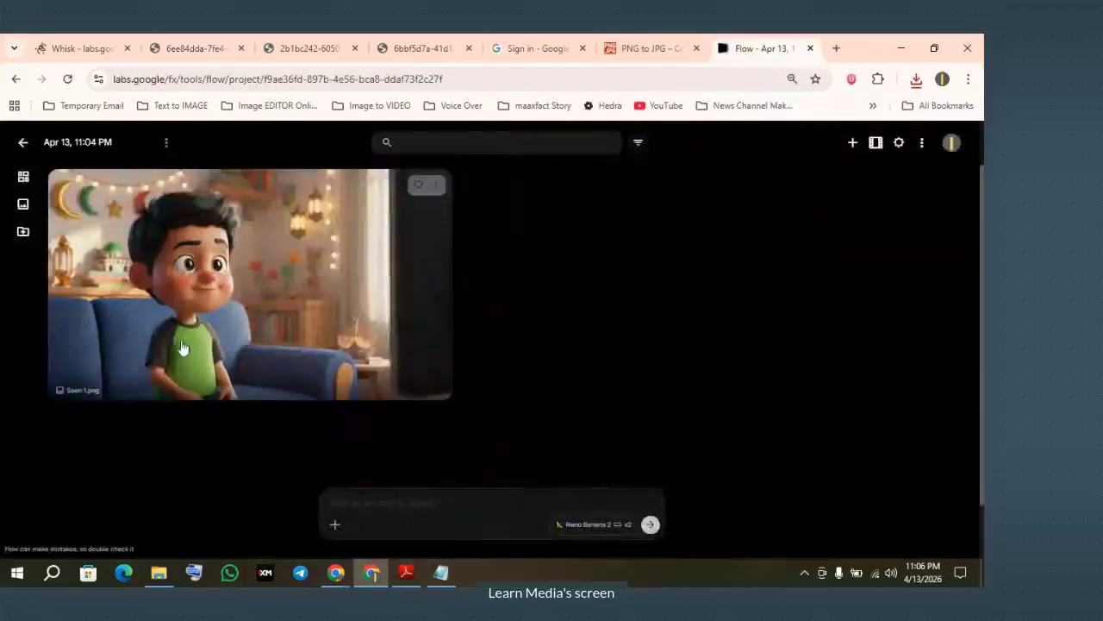
pyautogui.click(437, 186)
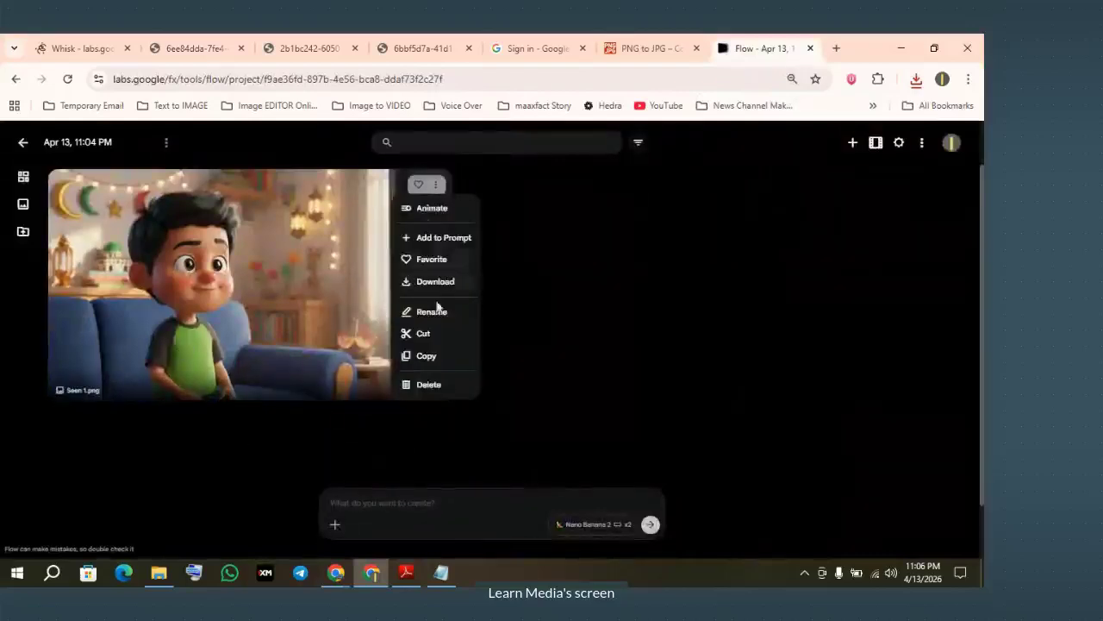
pyautogui.click(441, 387)
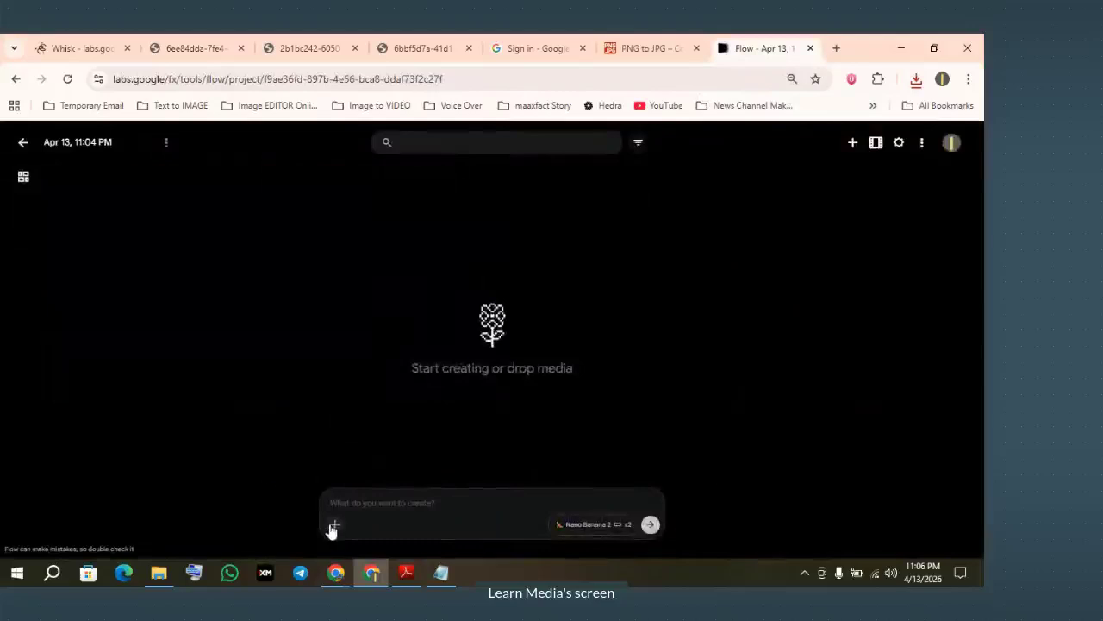
# Upload the new Seen 1 image as the Flow prompt's reference and submit it with the copied Shot 1 action, camera movement and style text
pyautogui.click(334, 526)
pyautogui.click(299, 447)
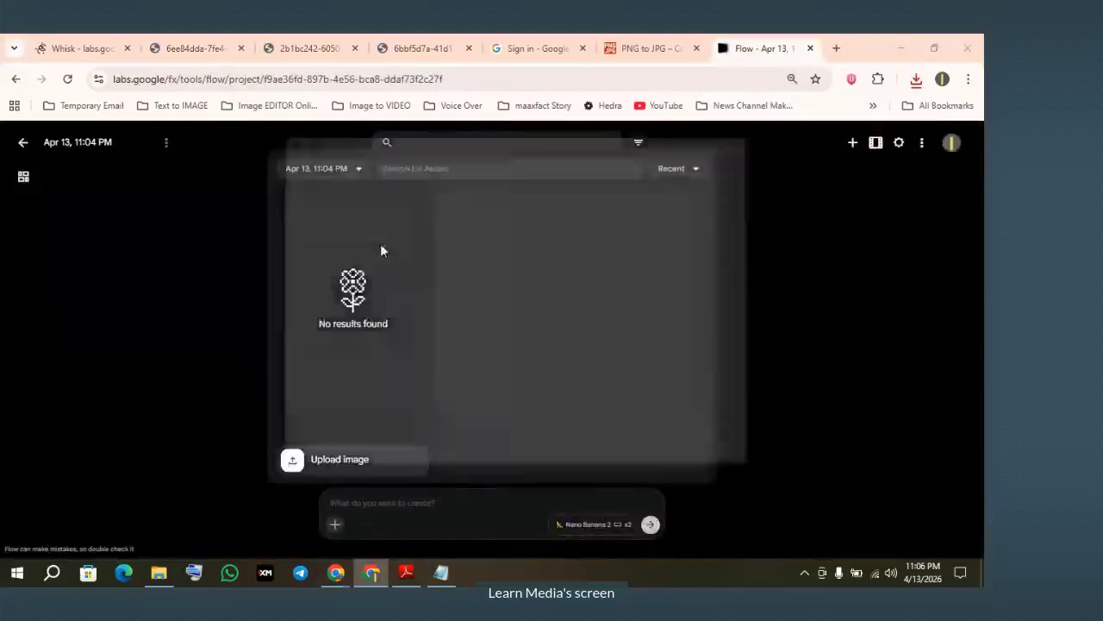
pyautogui.click(453, 271)
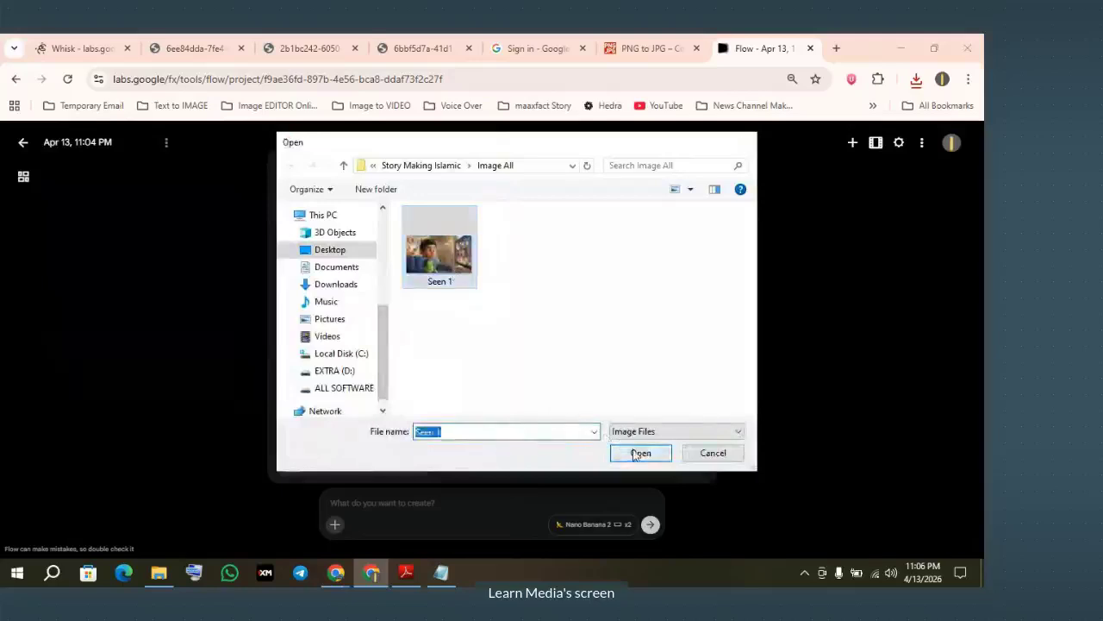
pyautogui.click(638, 453)
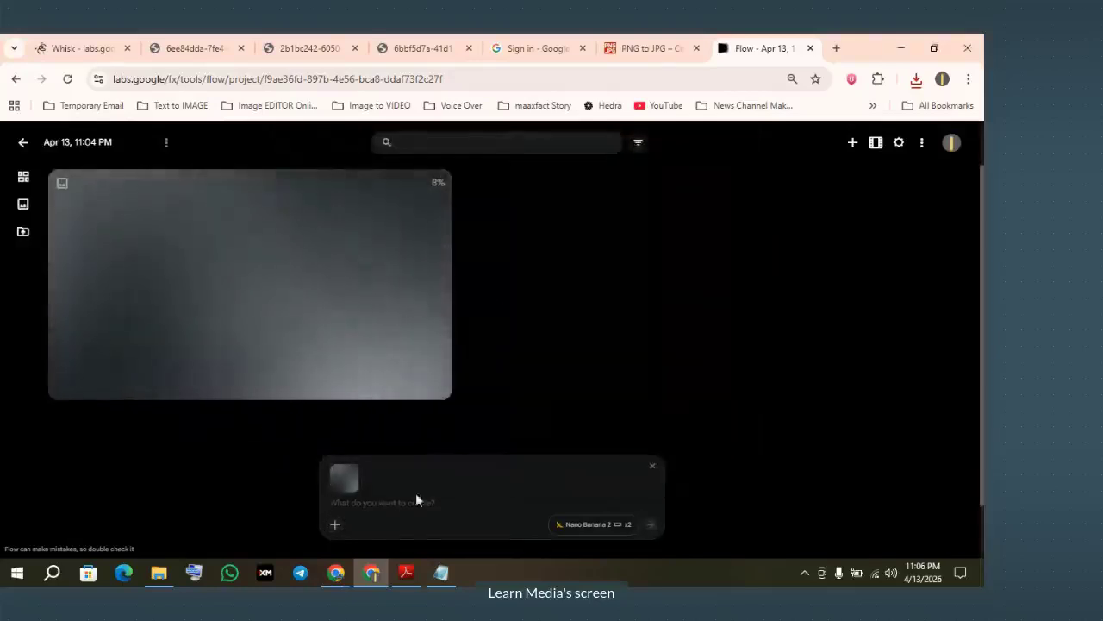
pyautogui.hotkey('ctrl', 'v')
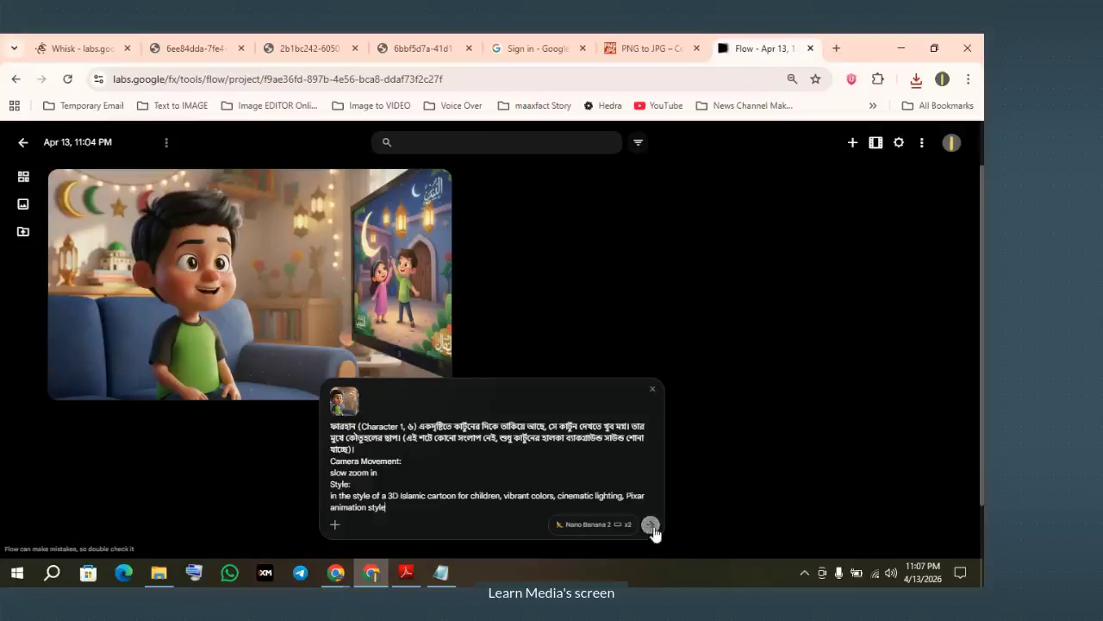
pyautogui.click(650, 525)
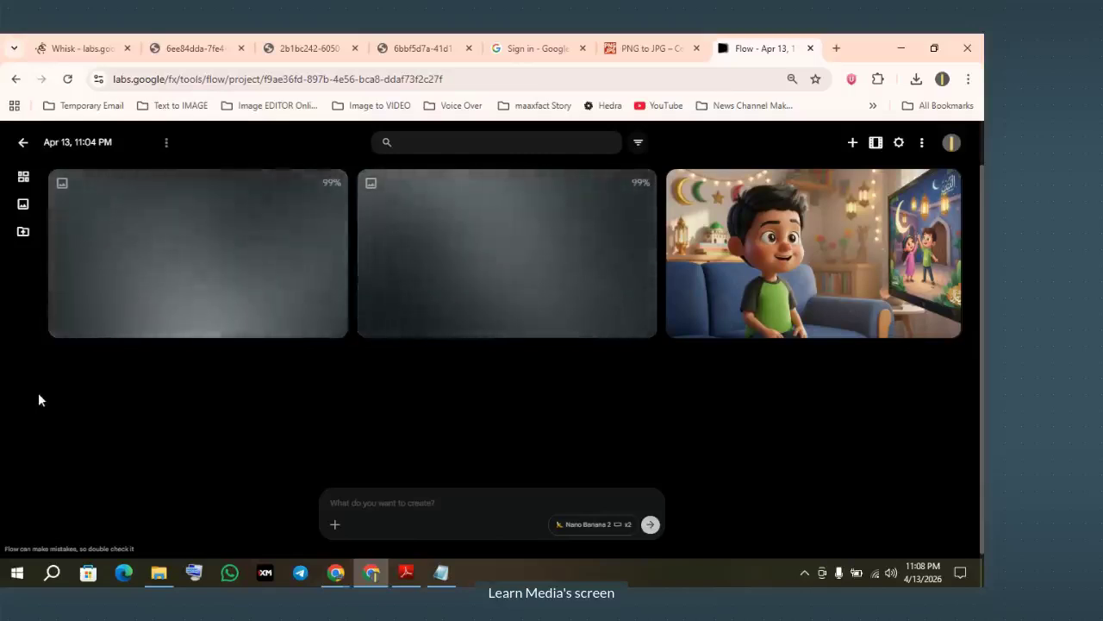
# Close the enlarged image in Whisk, and copy the Shot 2 text from the environment through the style in Google AI Studio
pyautogui.click(89, 52)
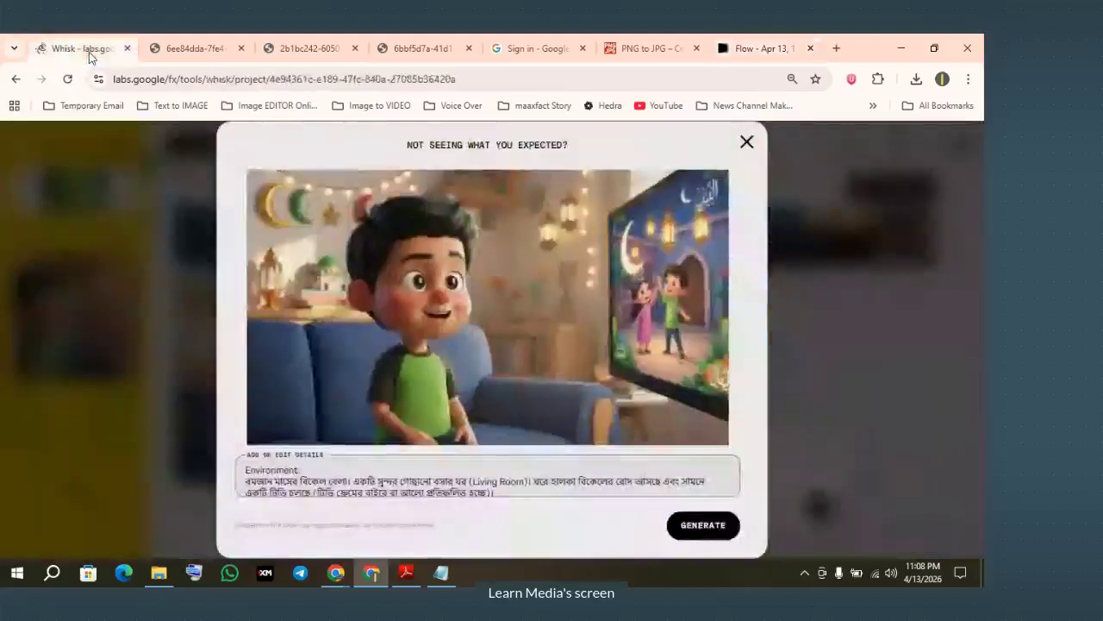
pyautogui.click(747, 143)
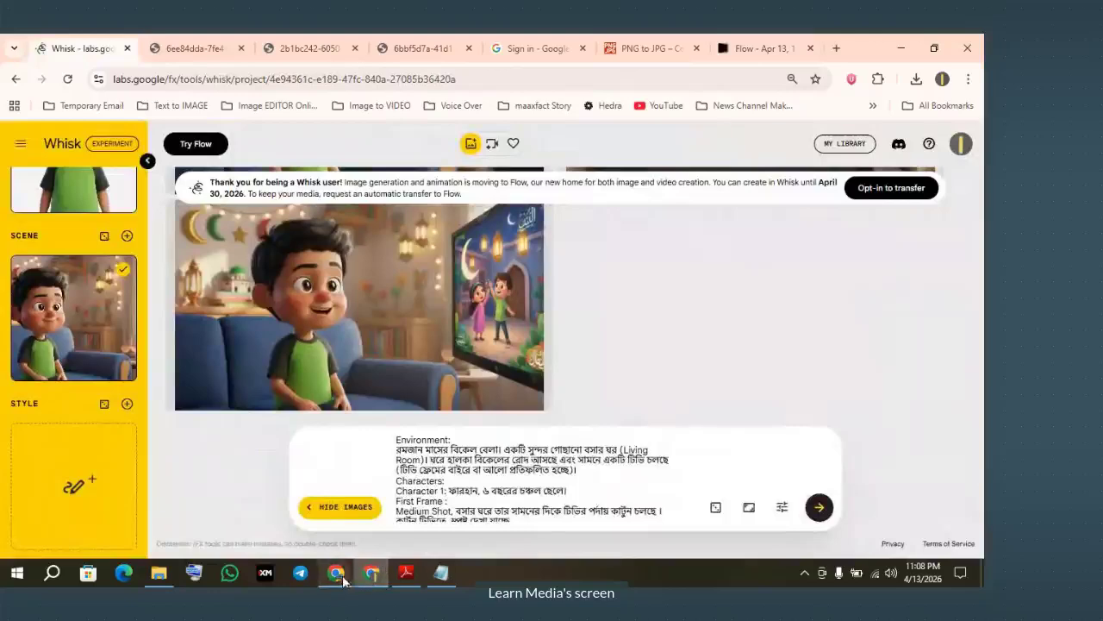
pyautogui.moveTo(336, 575)
pyautogui.click(297, 521)
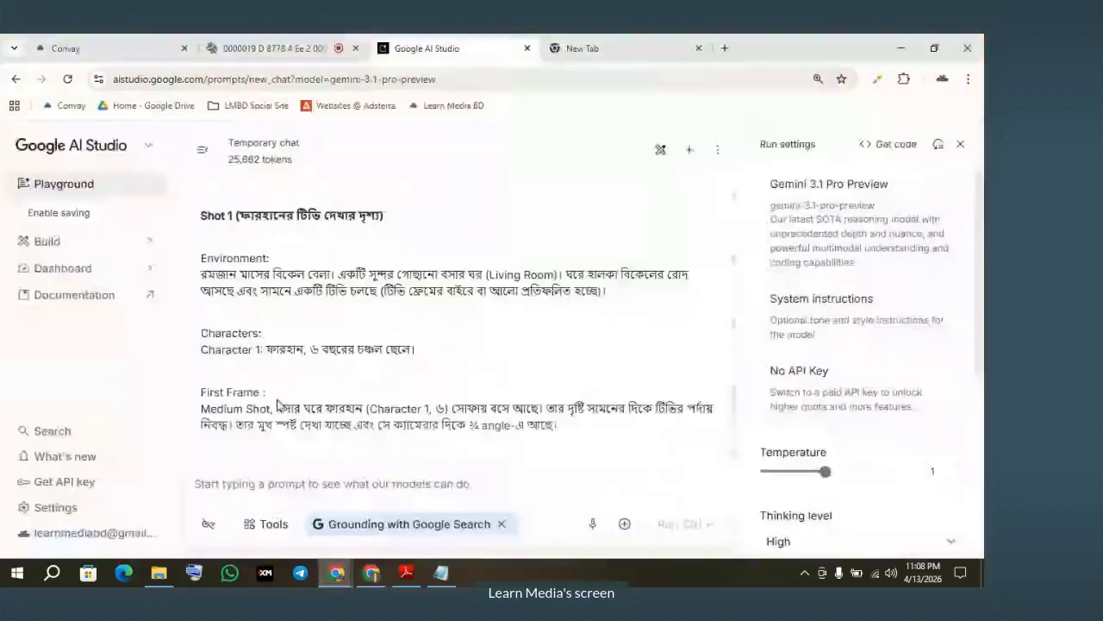
pyautogui.scroll(-1, 277, 405)
pyautogui.scroll(-5, 287, 332)
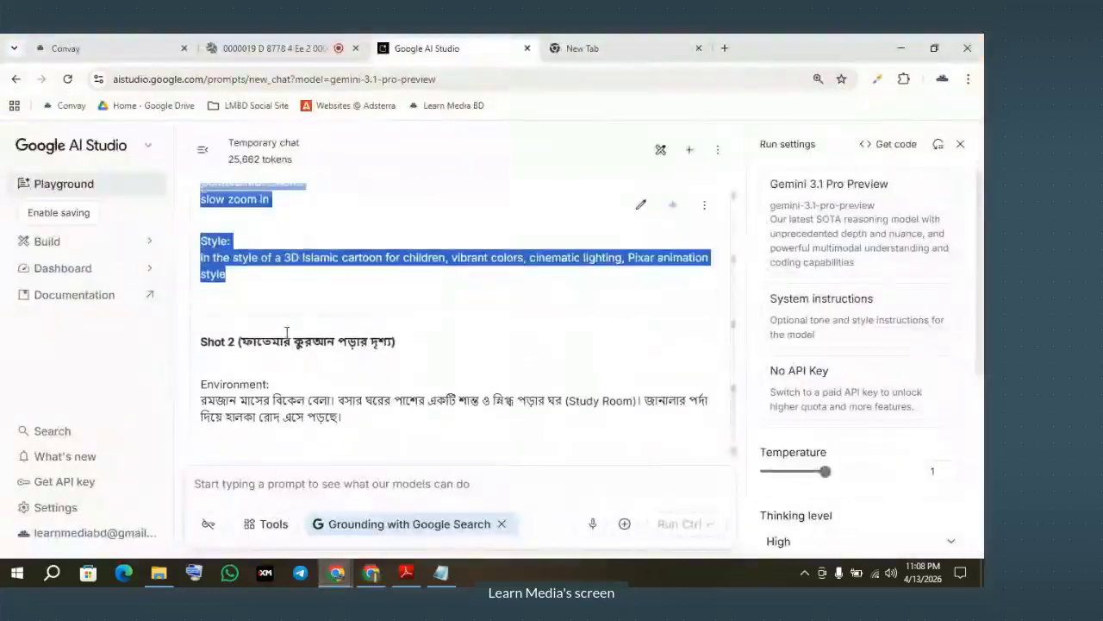
pyautogui.moveTo(205, 243)
pyautogui.mouseDown()
pyautogui.moveTo(371, 317)
pyautogui.moveTo(370, 237)
pyautogui.moveTo(375, 295)
pyautogui.moveTo(301, 323)
pyautogui.mouseUp()
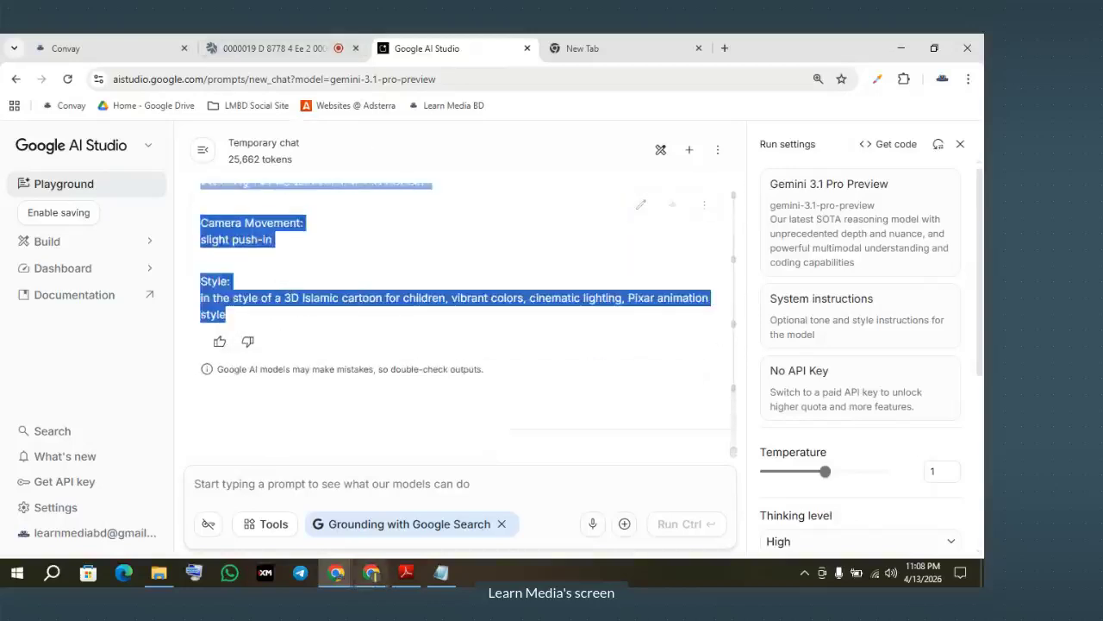
# Return to the Whisk project and delete the boy's subject image and the living-room scene image
pyautogui.click(372, 572)
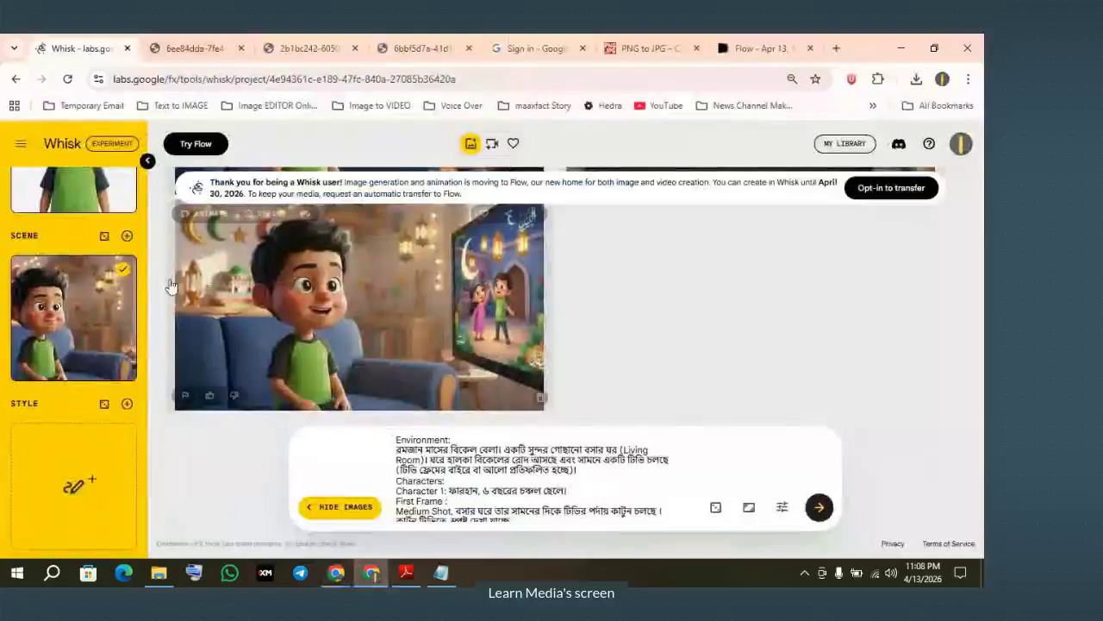
pyautogui.scroll(2, 97, 273)
pyautogui.scroll(1, 119, 229)
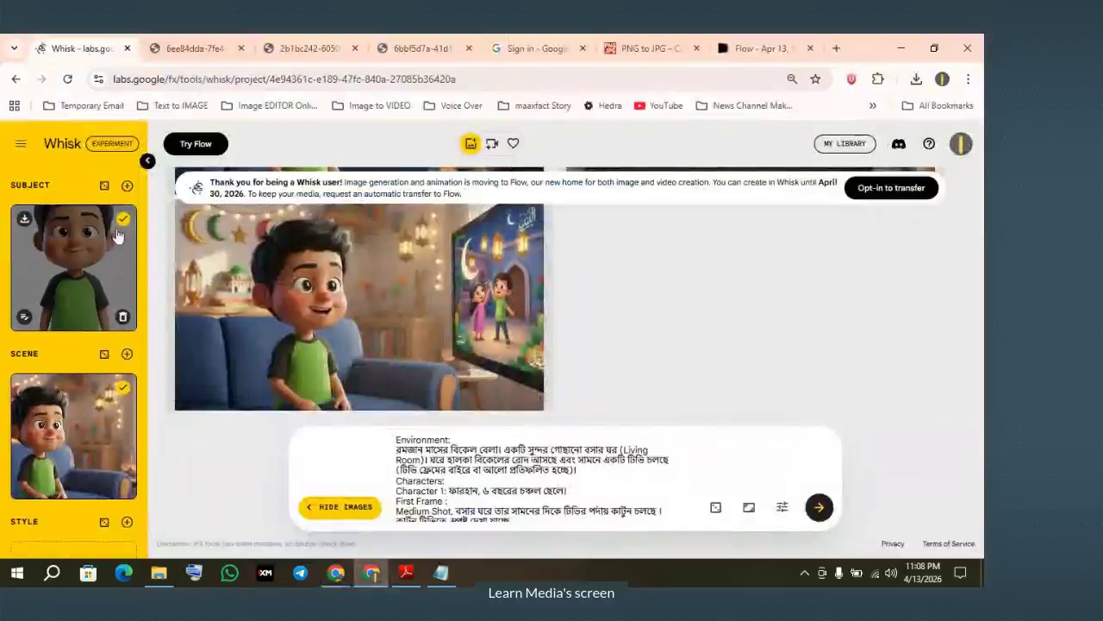
pyautogui.click(123, 318)
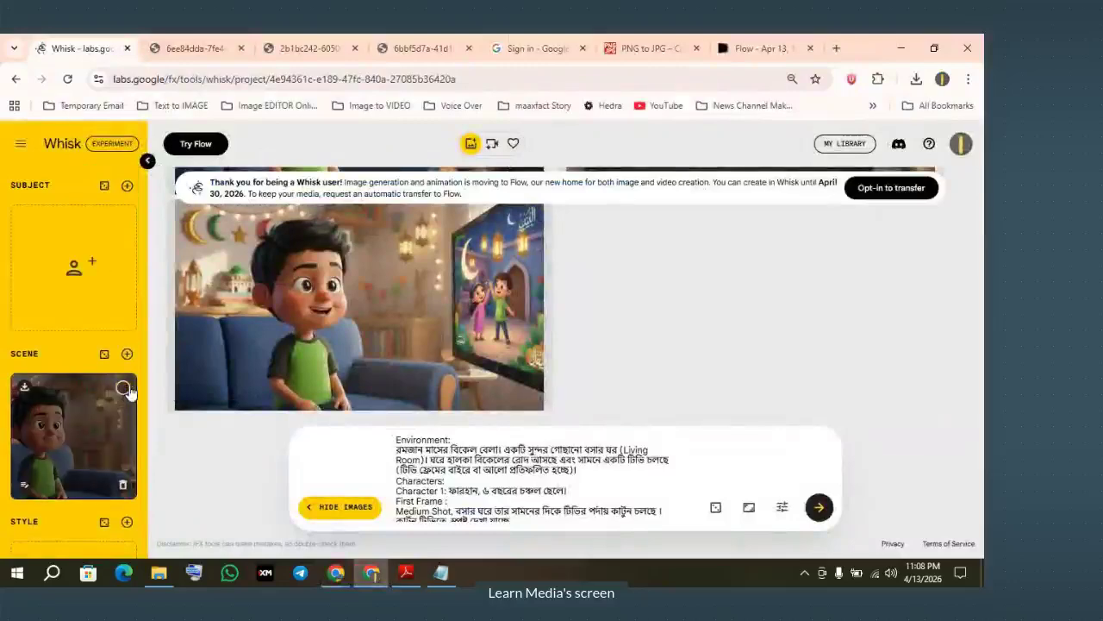
pyautogui.click(123, 490)
pyautogui.scroll(1, 421, 274)
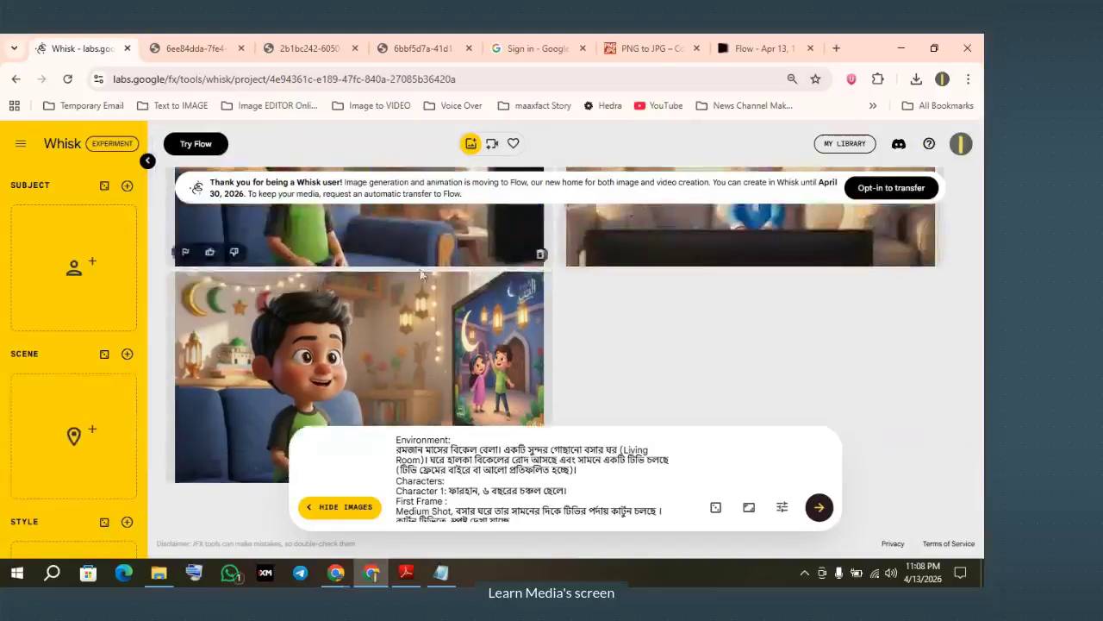
# Replace the whole Whisk prompt with the copied Shot 2 text
pyautogui.scroll(-1, 571, 434)
pyautogui.click(477, 473)
pyautogui.hotkey('ctrl', 'a')
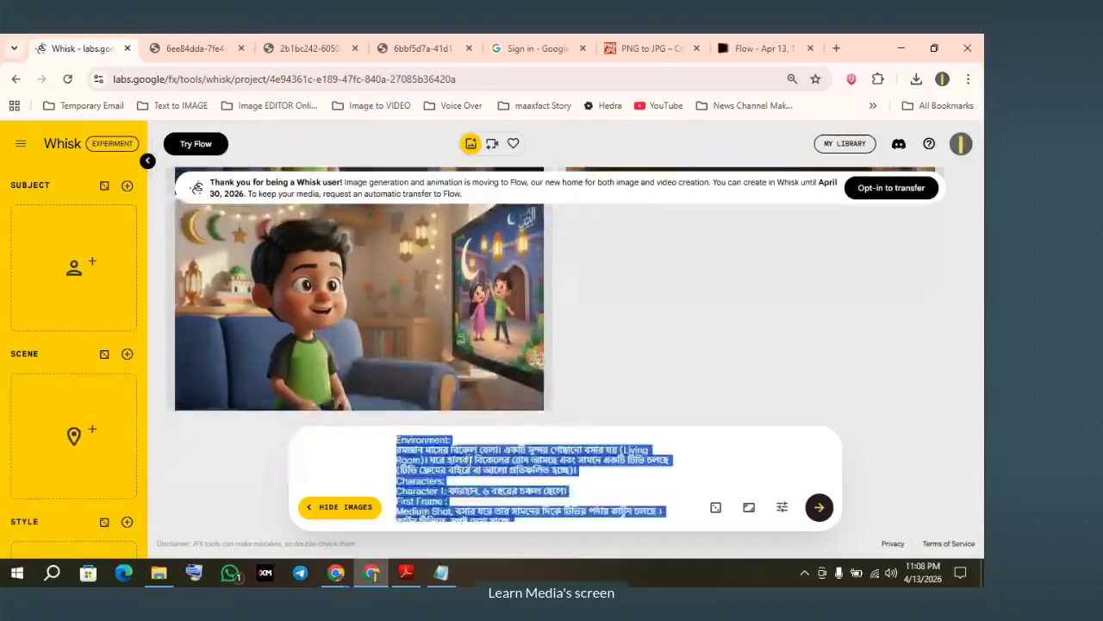
pyautogui.hotkey('ctrl', 'v')
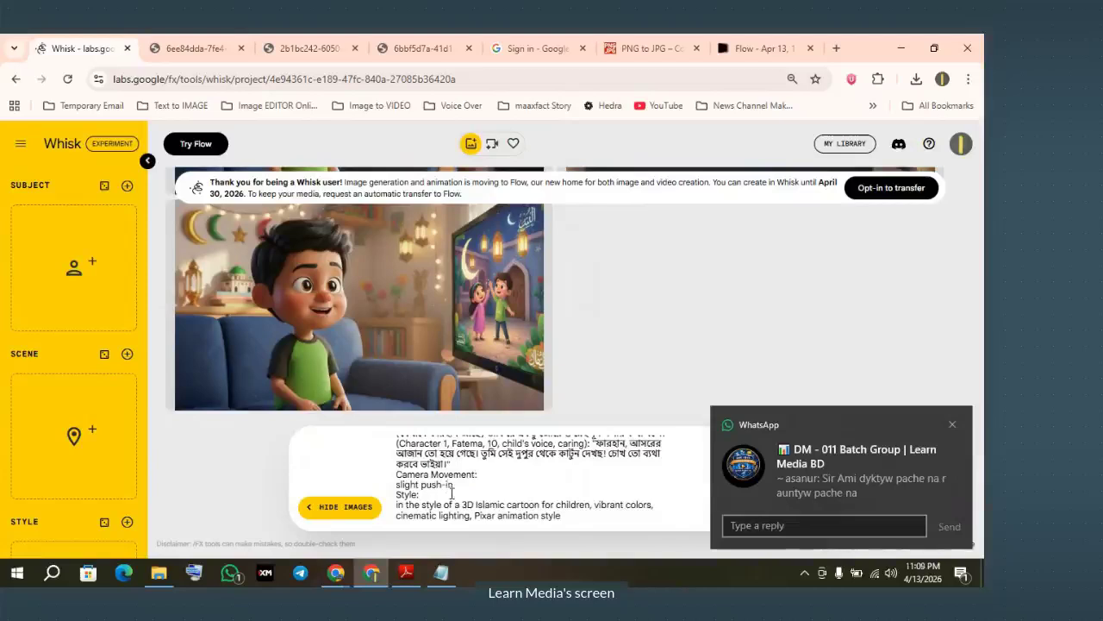
# Delete the Action, Expressions and Dialogue section and the Camera Movement section from the Shot 2 prompt, keeping the Style section
pyautogui.click(451, 491)
pyautogui.scroll(1, 451, 487)
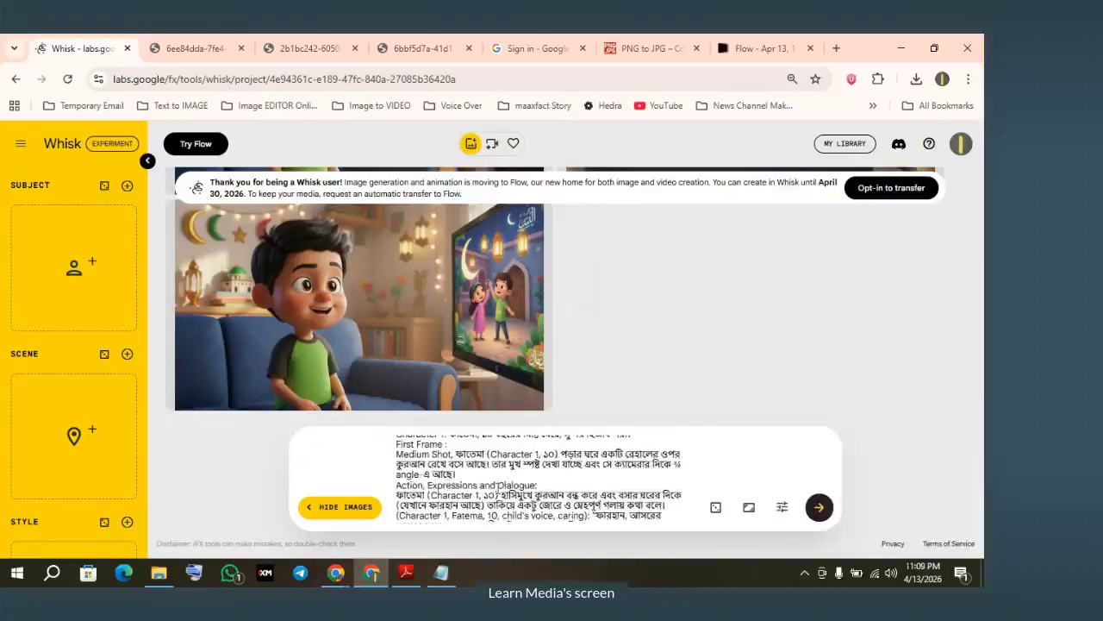
pyautogui.moveTo(397, 485); pyautogui.dragTo(427, 491)
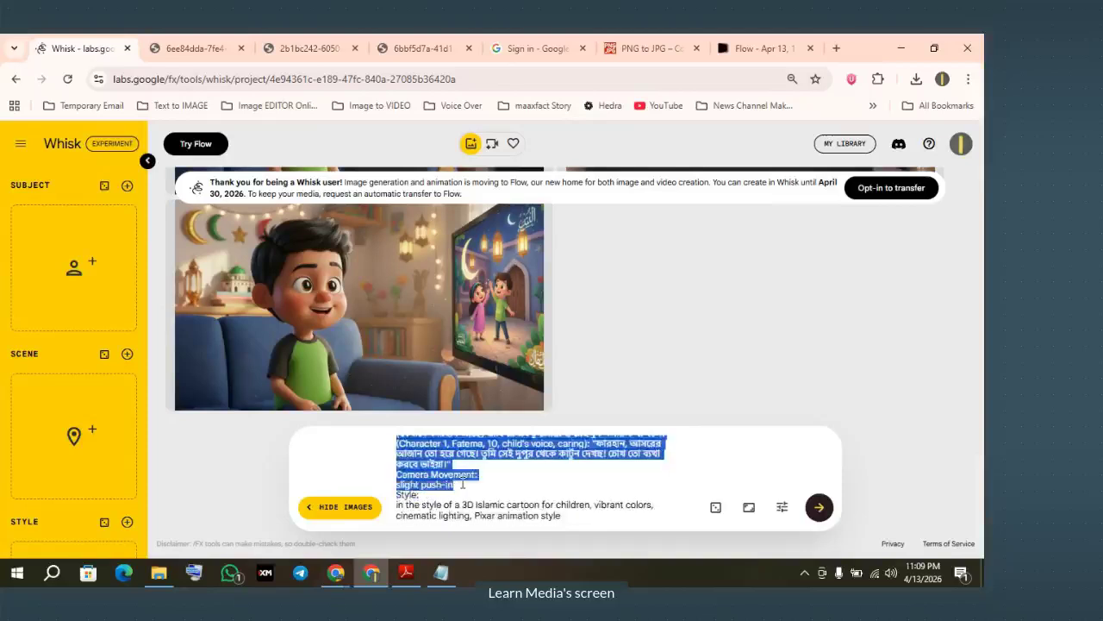
pyautogui.press('BackSpace')
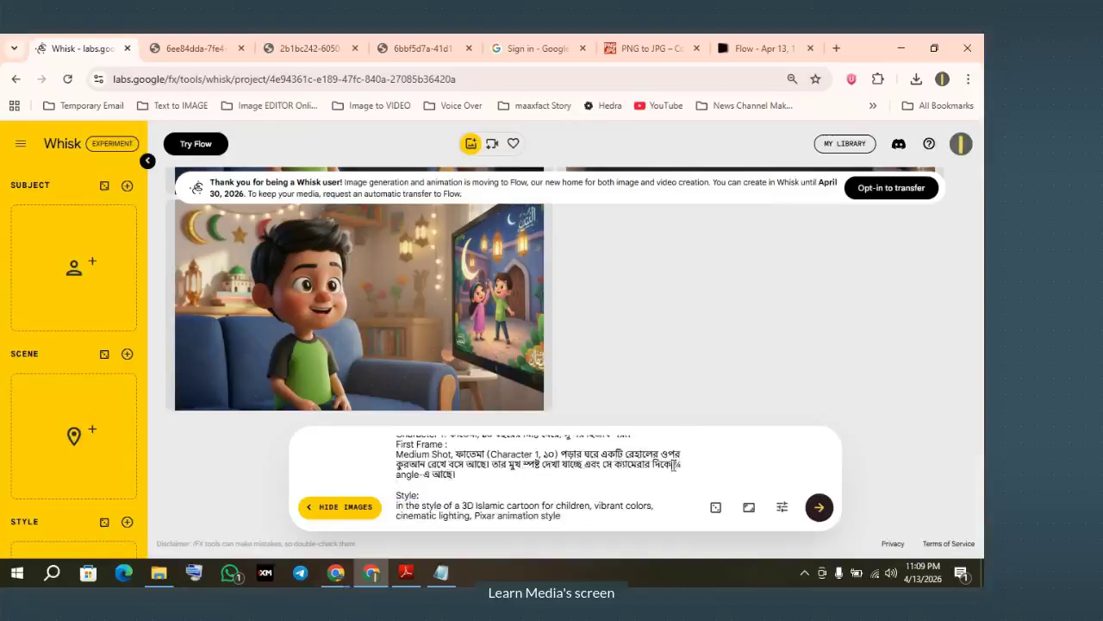
# Remove the closing clause about the ¾ angle toward the camera from the First Frame text and generate the Shot 2 image
pyautogui.moveTo(674, 465); pyautogui.dragTo(500, 477)
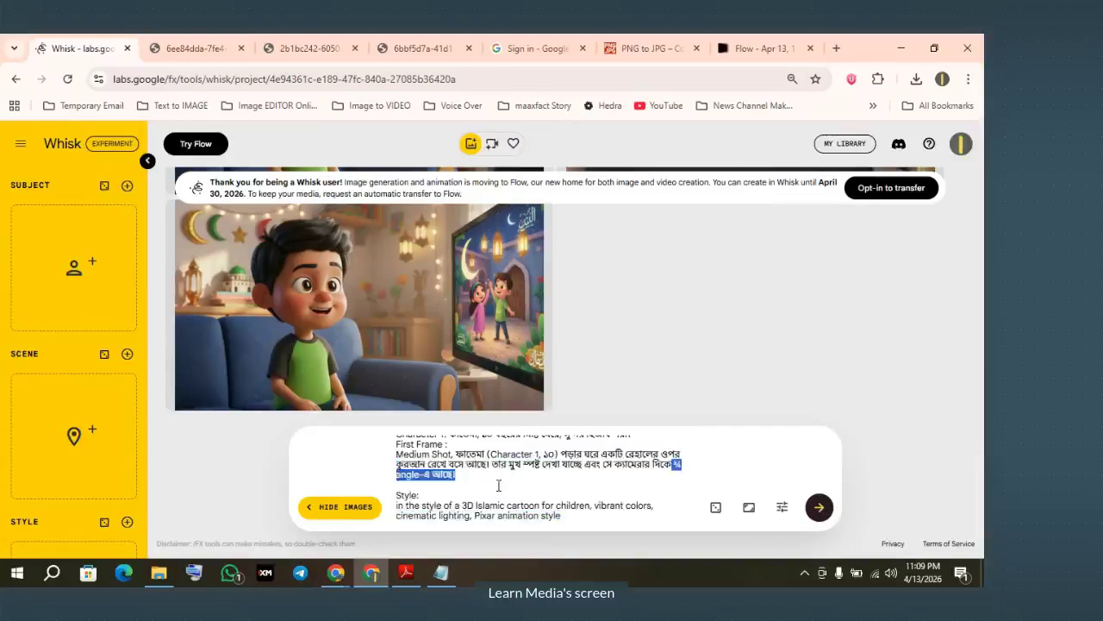
pyautogui.press('BackSpace')
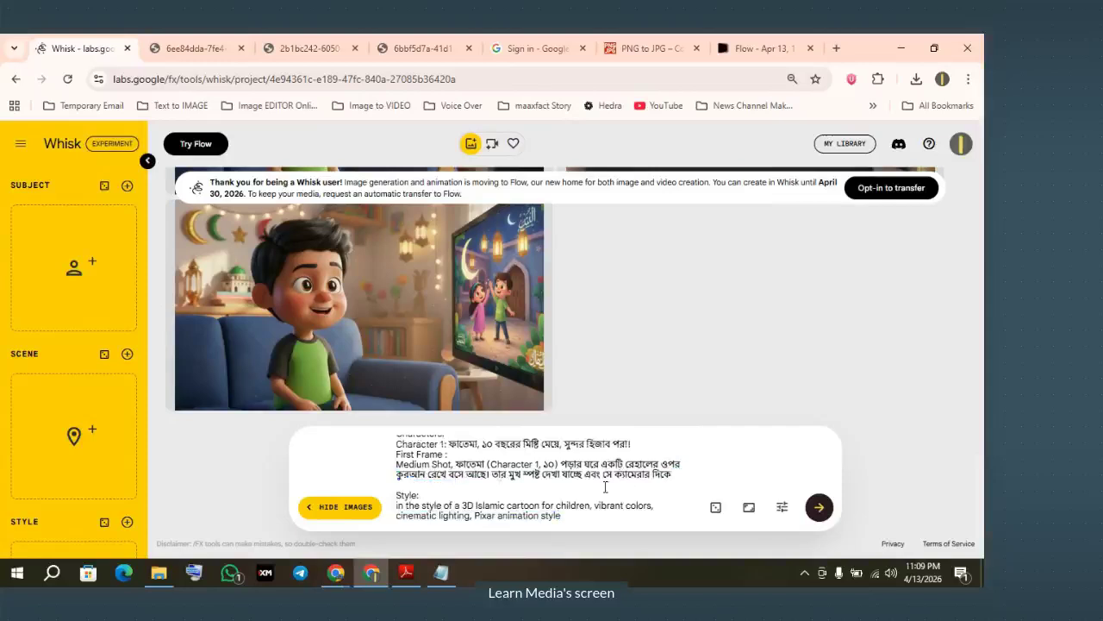
pyautogui.moveTo(586, 473); pyautogui.dragTo(675, 474)
pyautogui.press('BackSpace')
pyautogui.scroll(2, 596, 483)
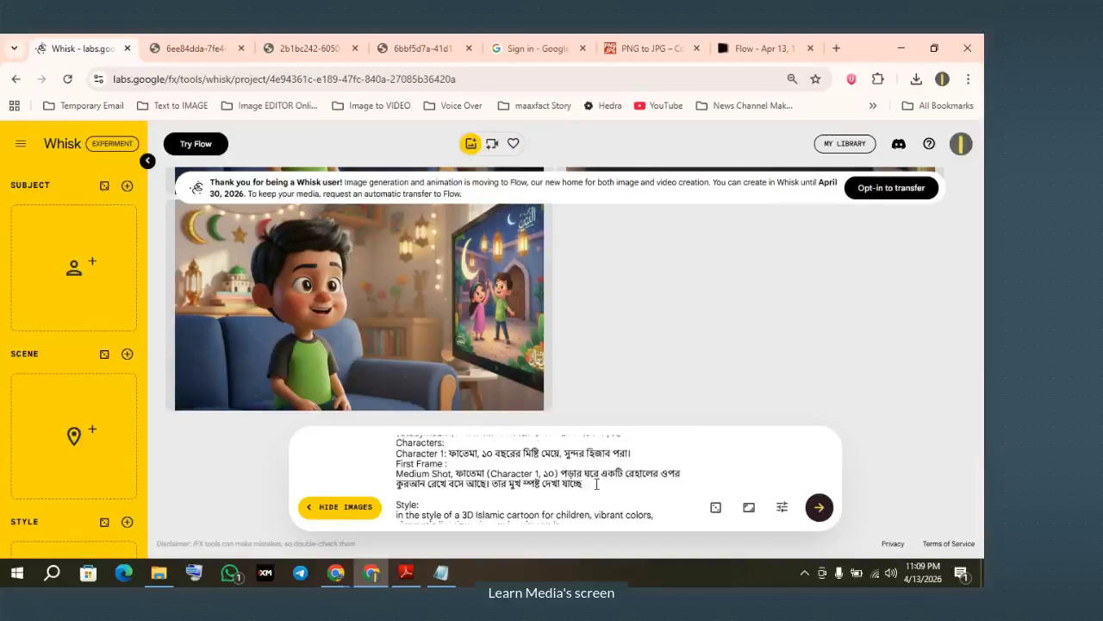
pyautogui.scroll(-2, 595, 483)
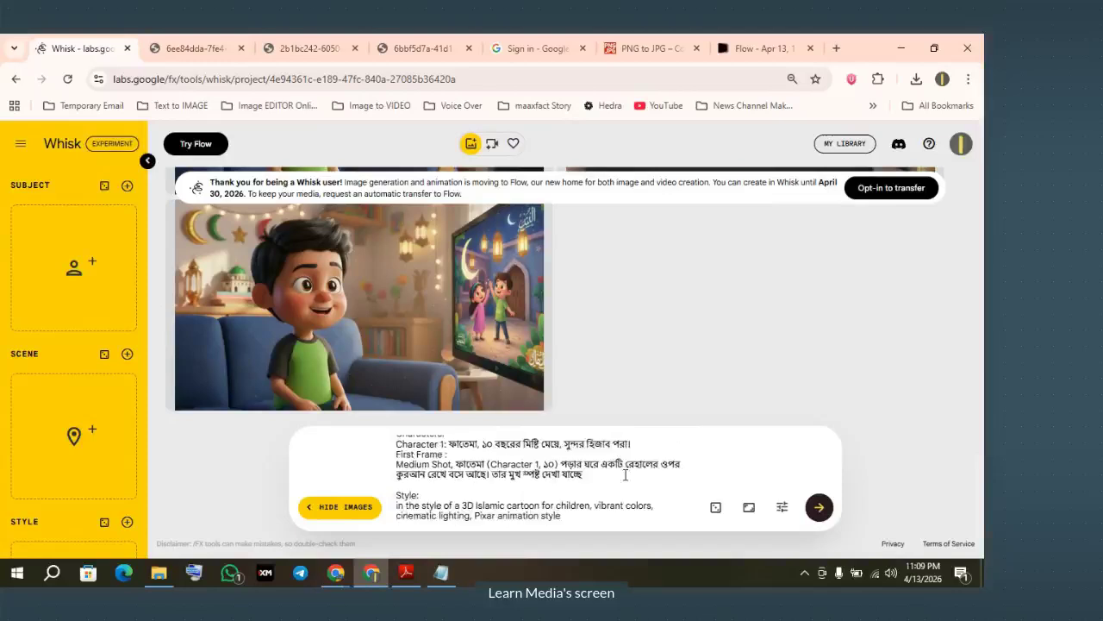
pyautogui.click(820, 509)
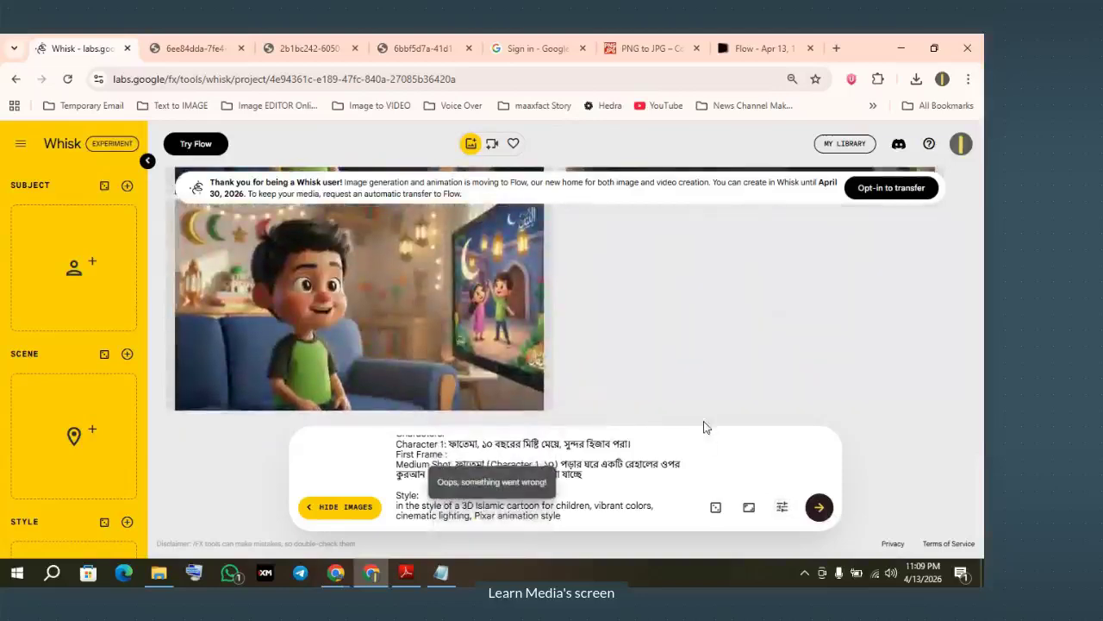
pyautogui.click(819, 508)
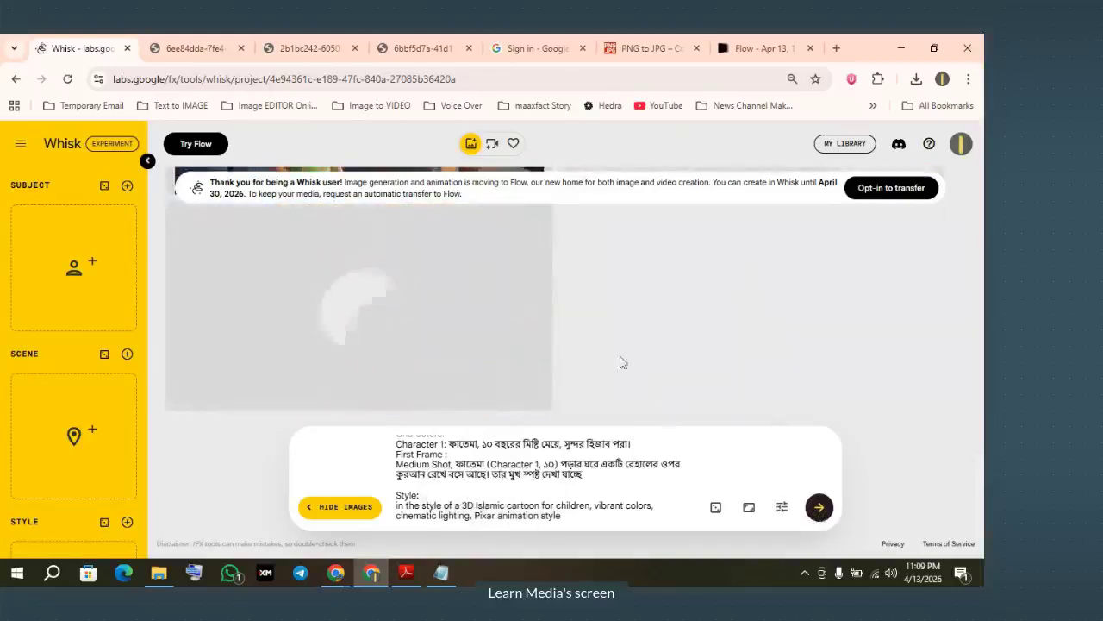
# Switch to the Flow project and view the middle image of the boy watching the cartoon, including its 1K download option
pyautogui.click(737, 50)
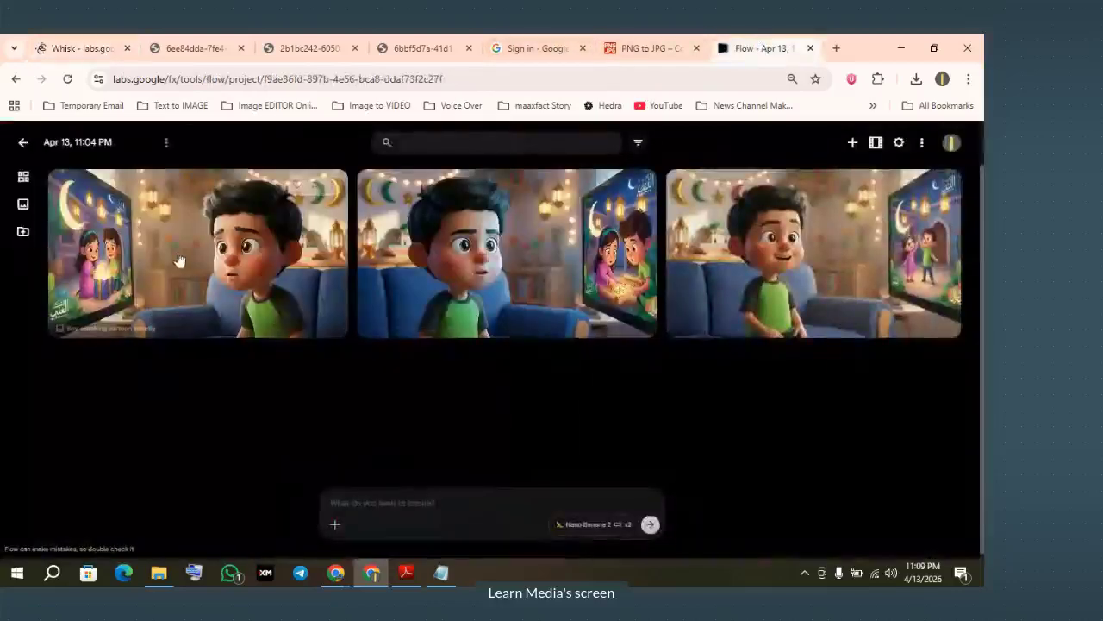
pyautogui.click(451, 251)
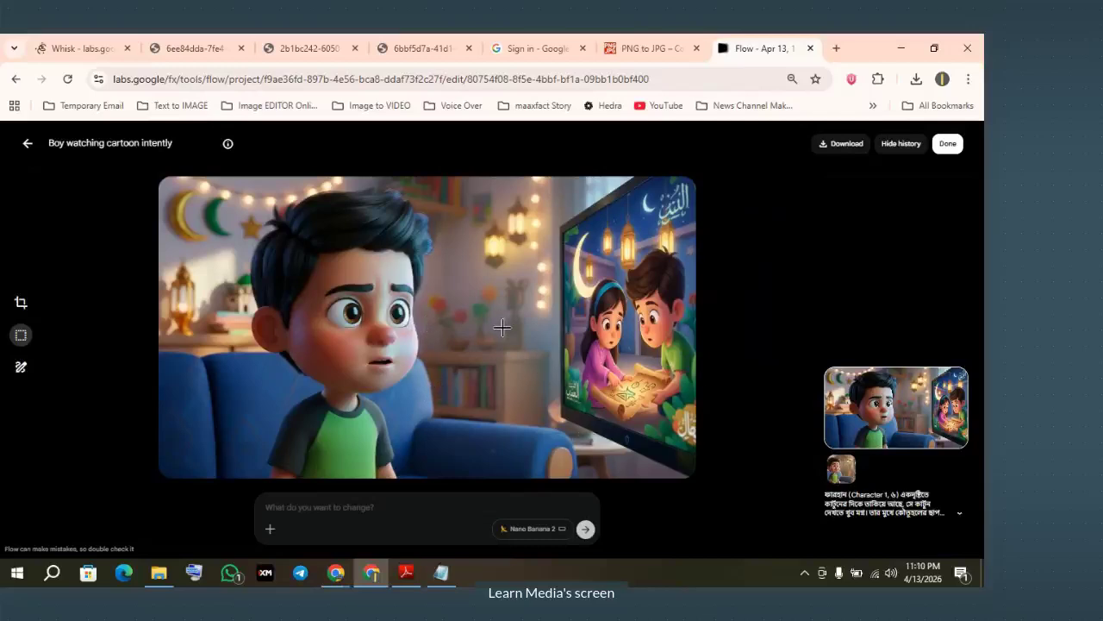
pyautogui.click(849, 151)
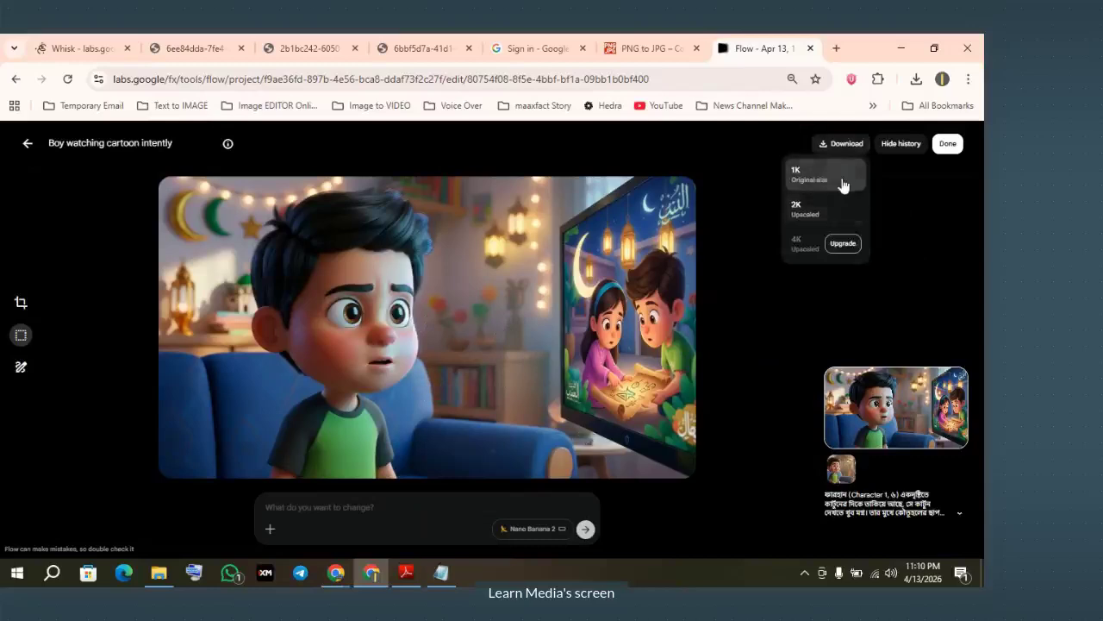
pyautogui.click(831, 179)
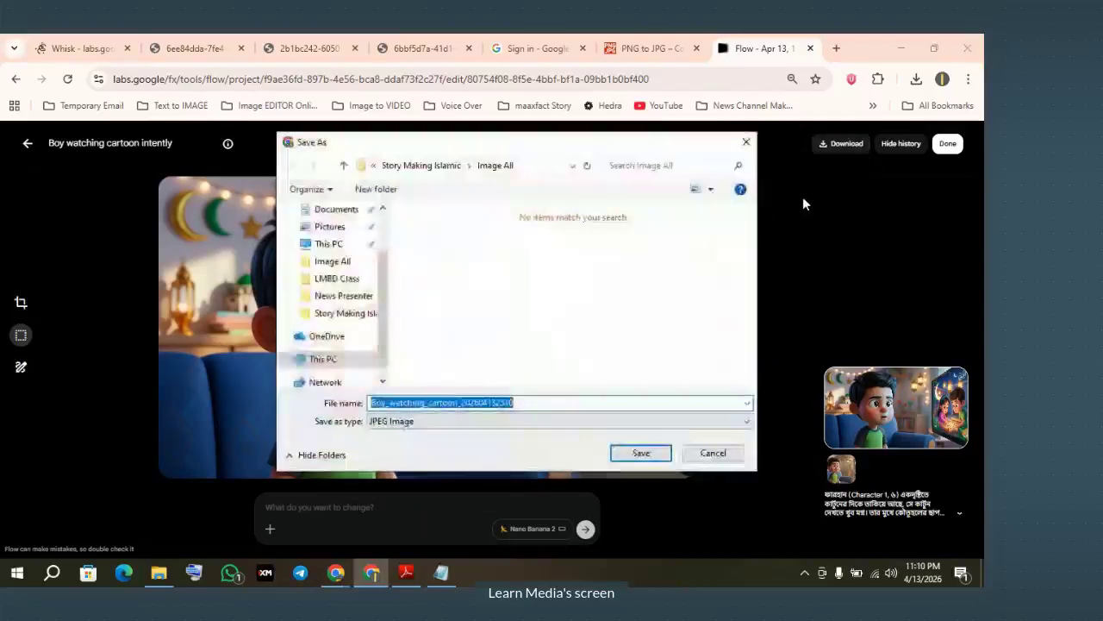
pyautogui.click(734, 454)
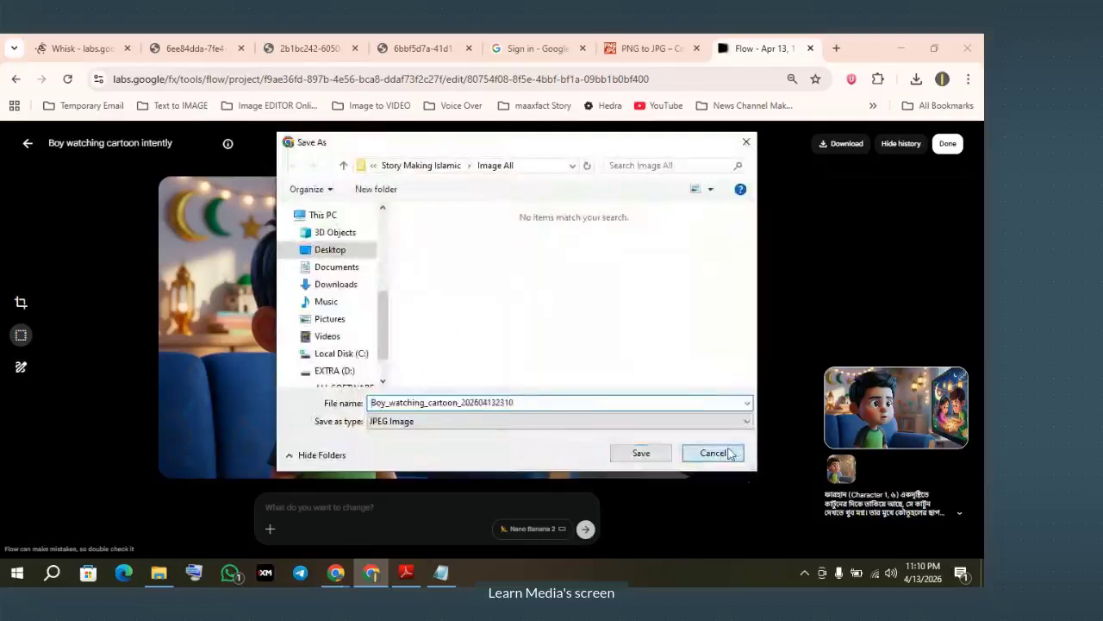
pyautogui.click(27, 147)
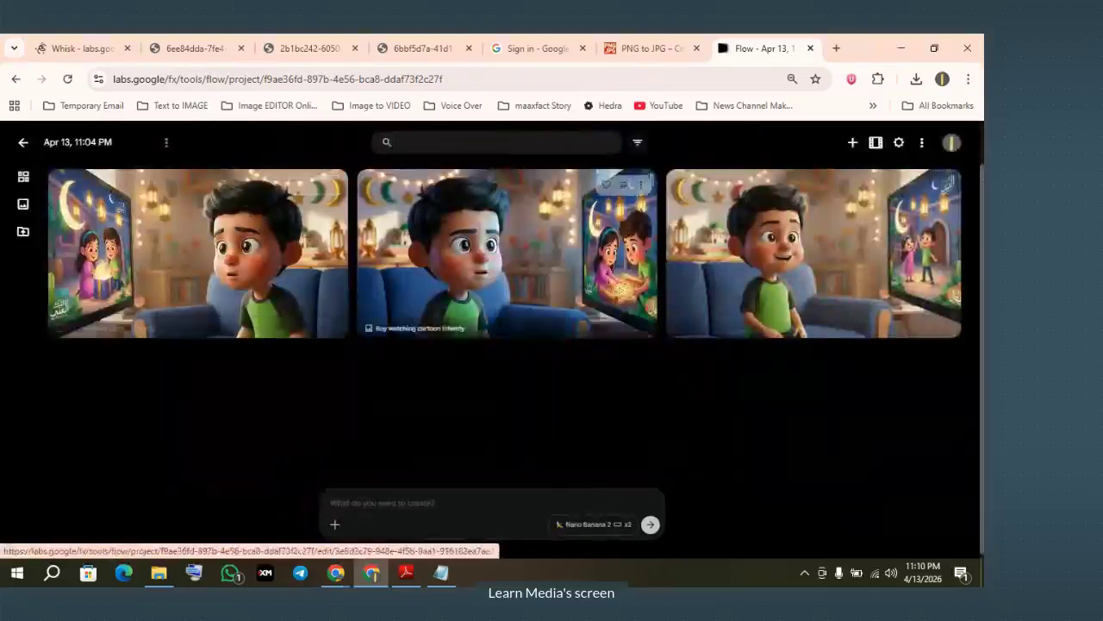
# Switch the generation type to Video with Frames mode, 16:9 format, x2 outputs and the Veo 3.1 - Fast model
pyautogui.click(582, 528)
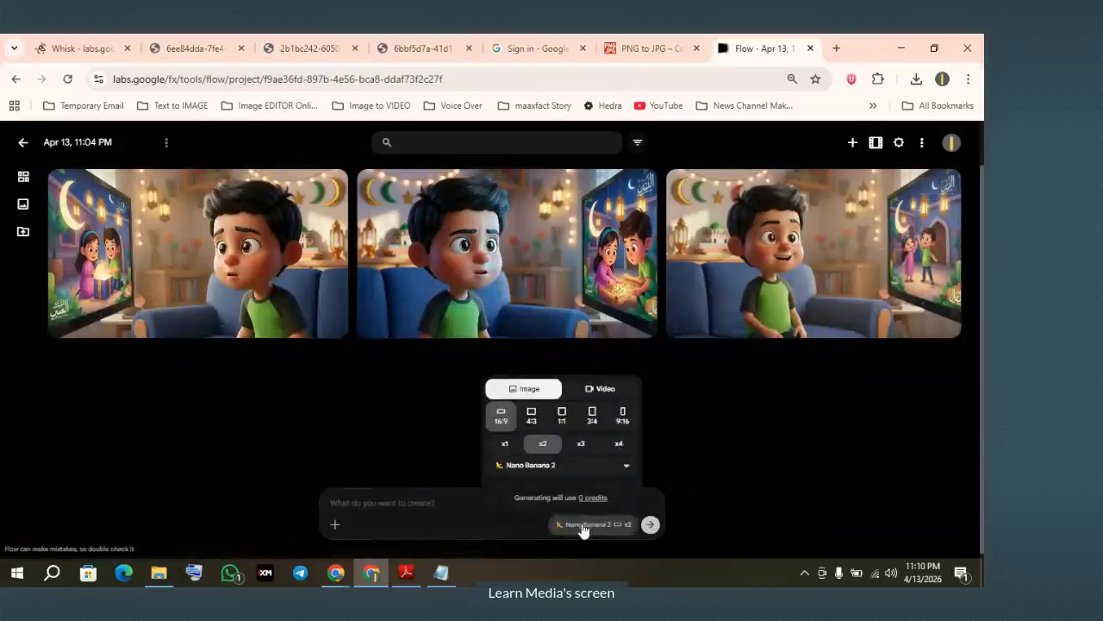
pyautogui.click(601, 389)
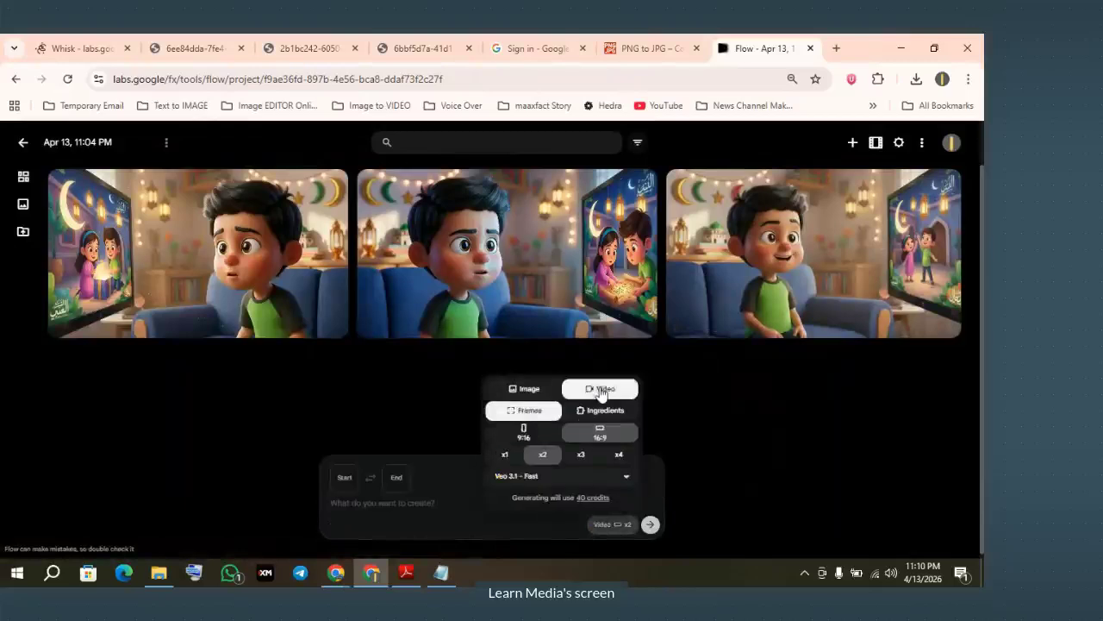
pyautogui.click(528, 526)
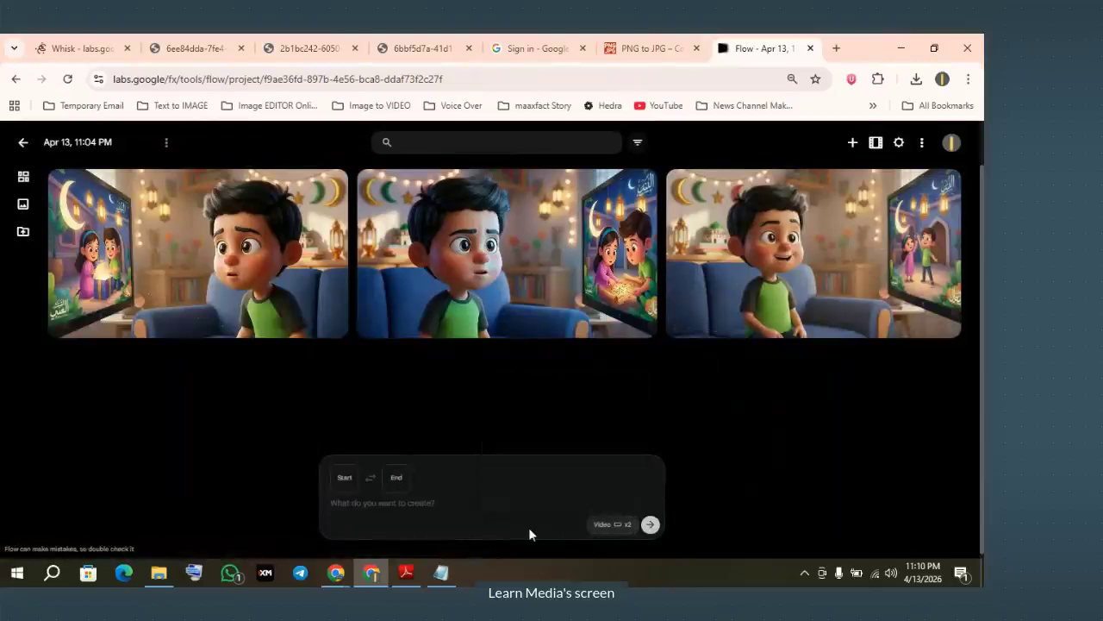
pyautogui.click(604, 533)
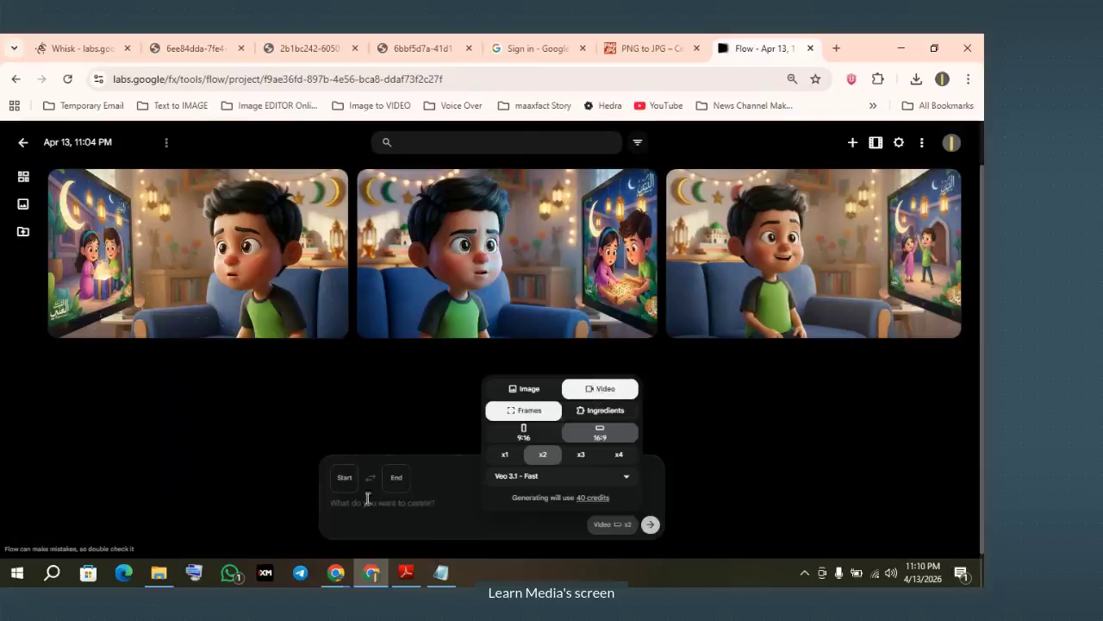
pyautogui.click(729, 450)
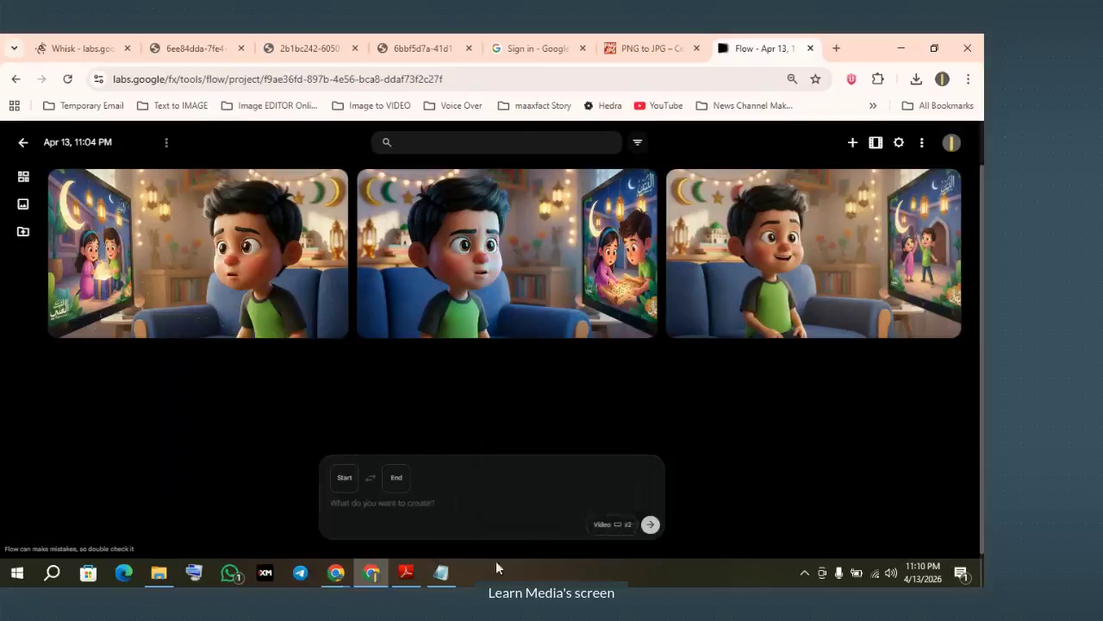
pyautogui.click(353, 502)
pyautogui.hotkey('ctrl', 'v')
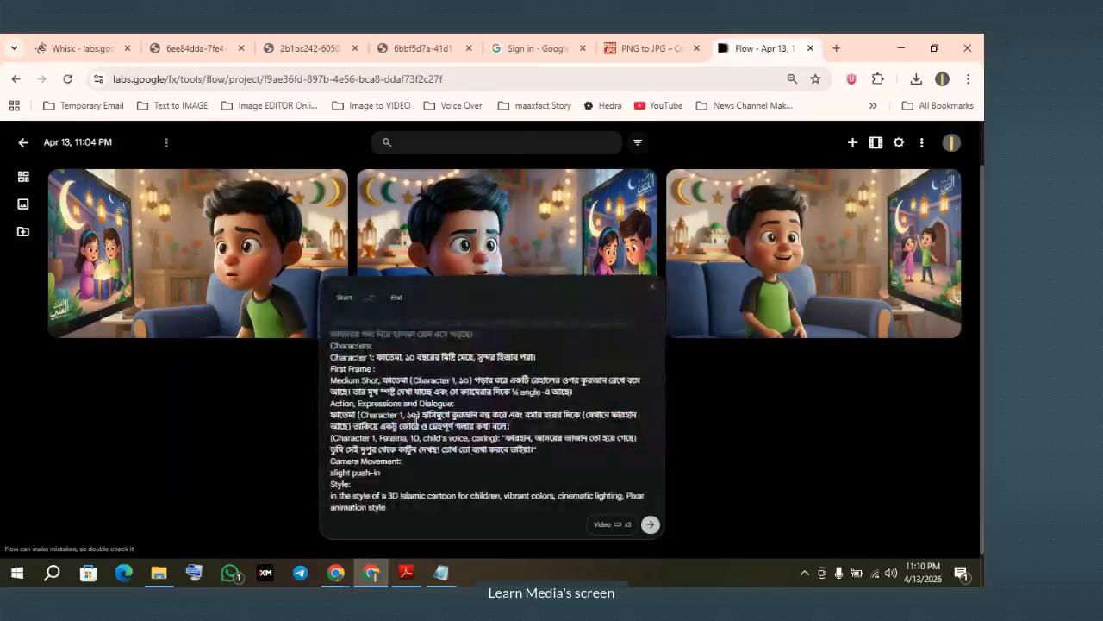
pyautogui.click(650, 525)
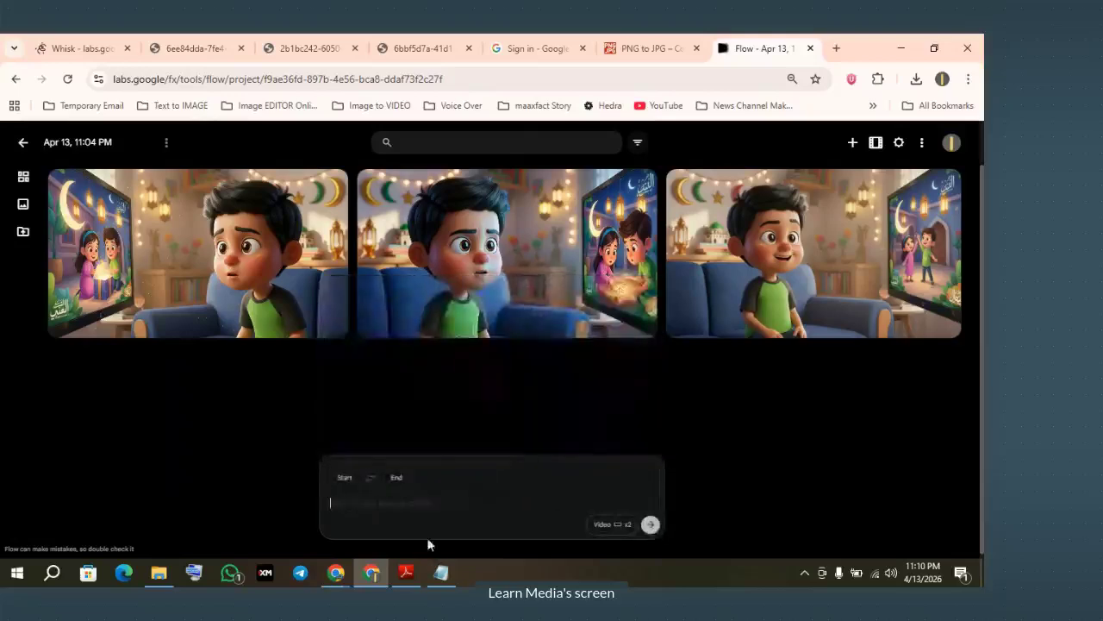
# Fill the video prompt with the copied Shot 1 action text, including slow zoom in and the 3D Islamic cartoon style, and generate the videos
pyautogui.click(408, 507)
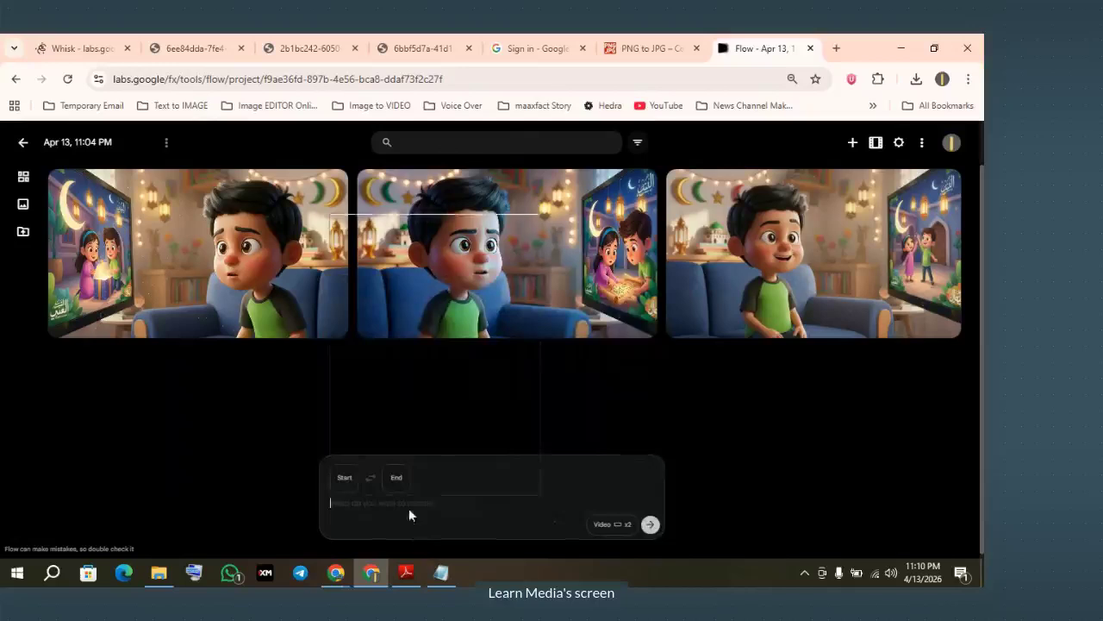
pyautogui.press('super+v')
pyautogui.press('Down')
pyautogui.press('Return')
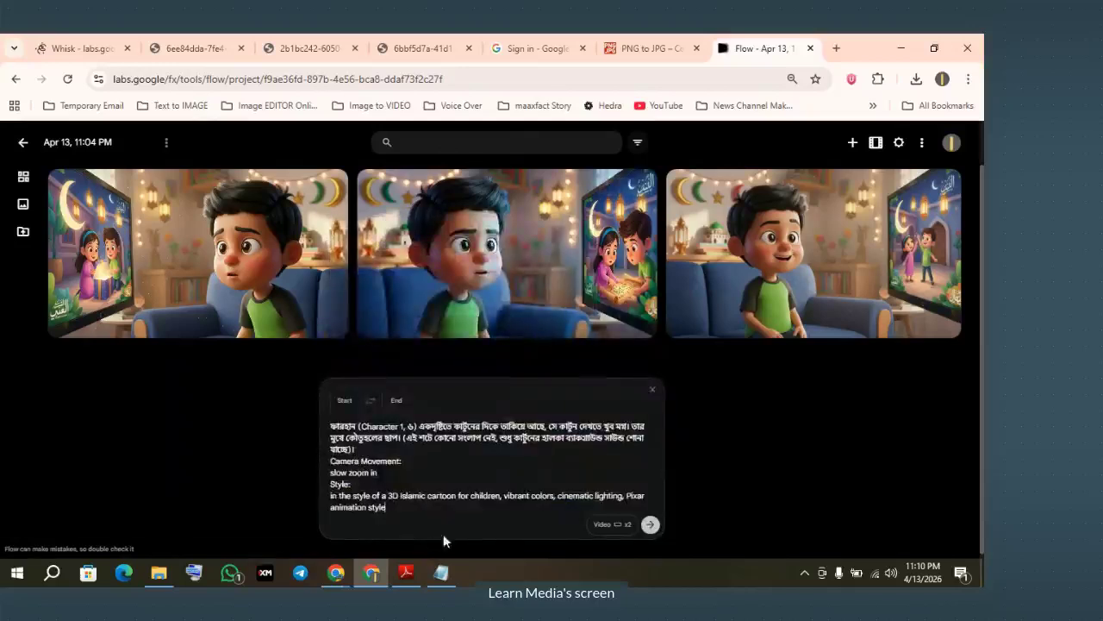
pyautogui.click(650, 525)
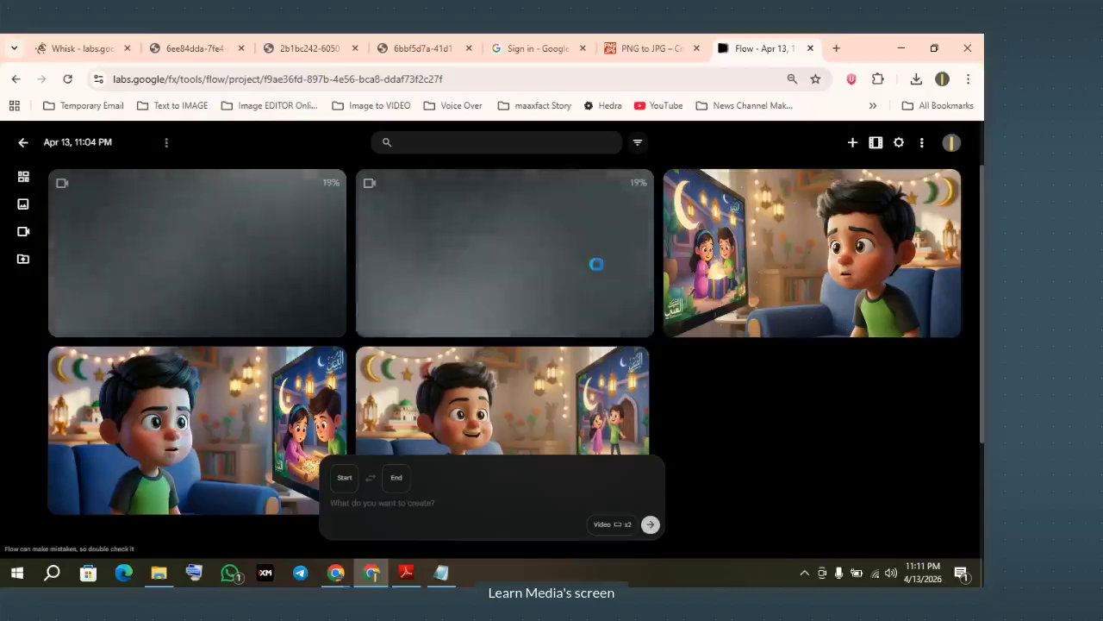
pyautogui.press('Print')
pyautogui.moveTo(554, 496); pyautogui.dragTo(688, 544)
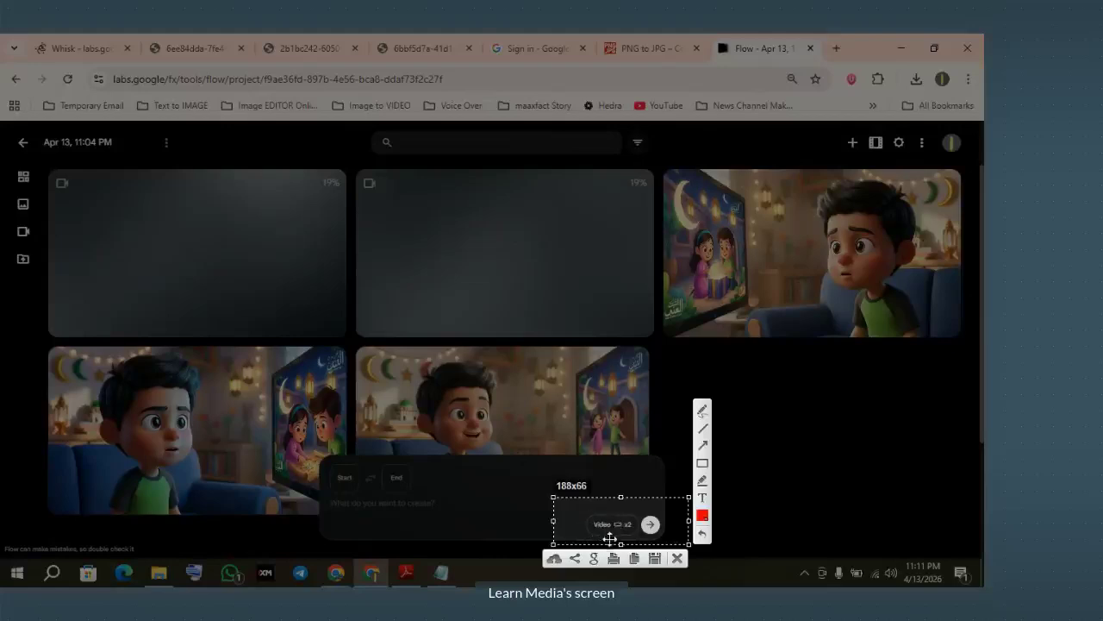
pyautogui.click(677, 558)
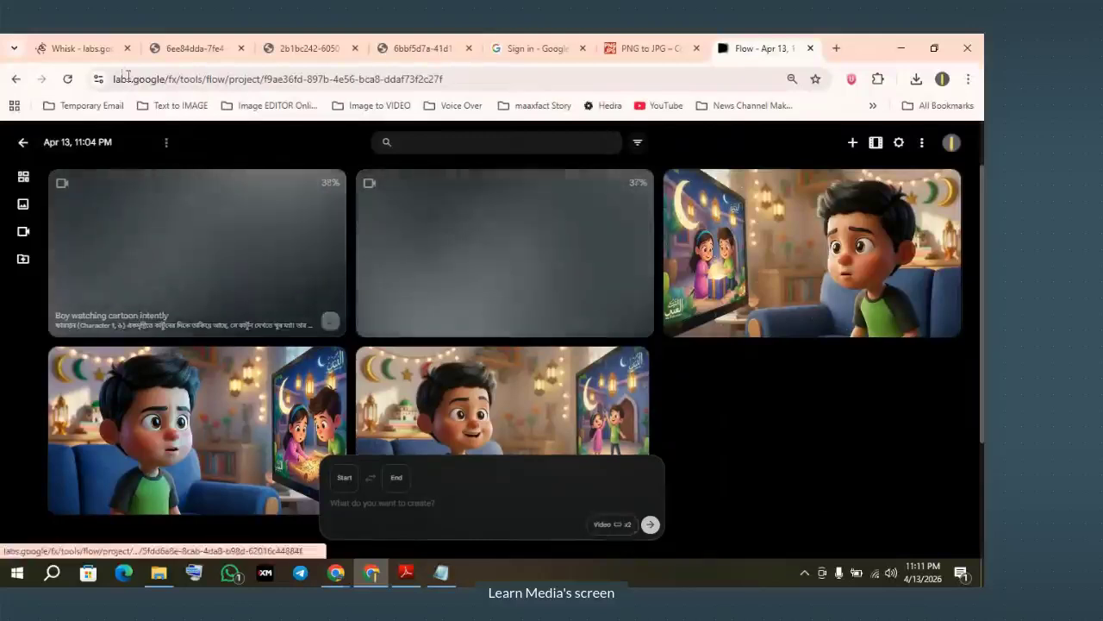
# Return to the Whisk project, check the generated images and submit the shortened Shot 2 prompt again
pyautogui.hotkey('ctrl', '1')
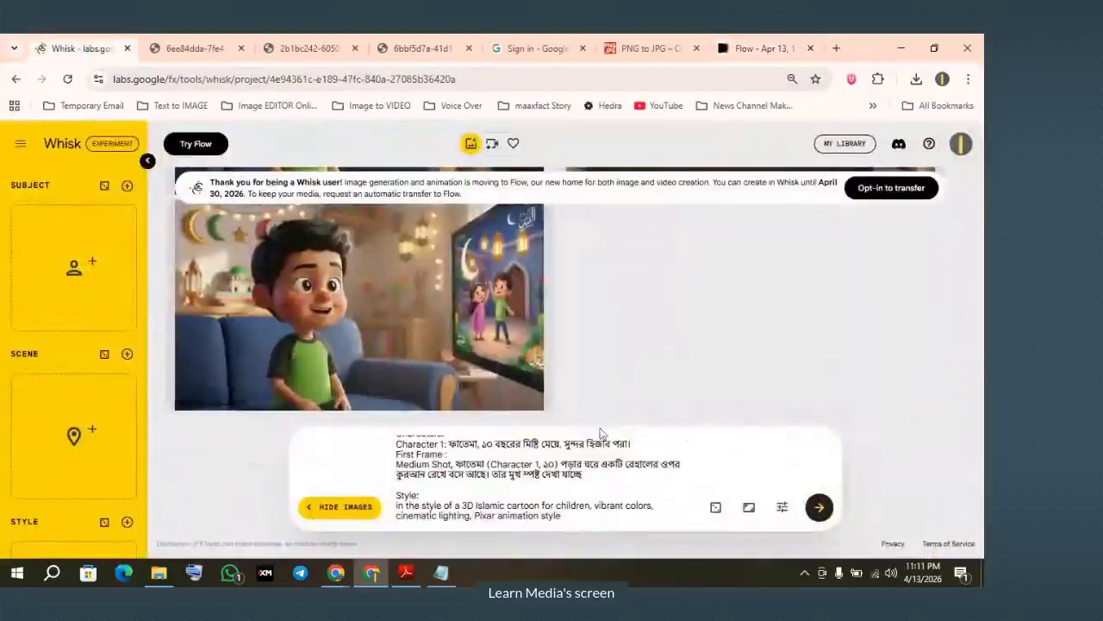
pyautogui.scroll(3, 603, 395)
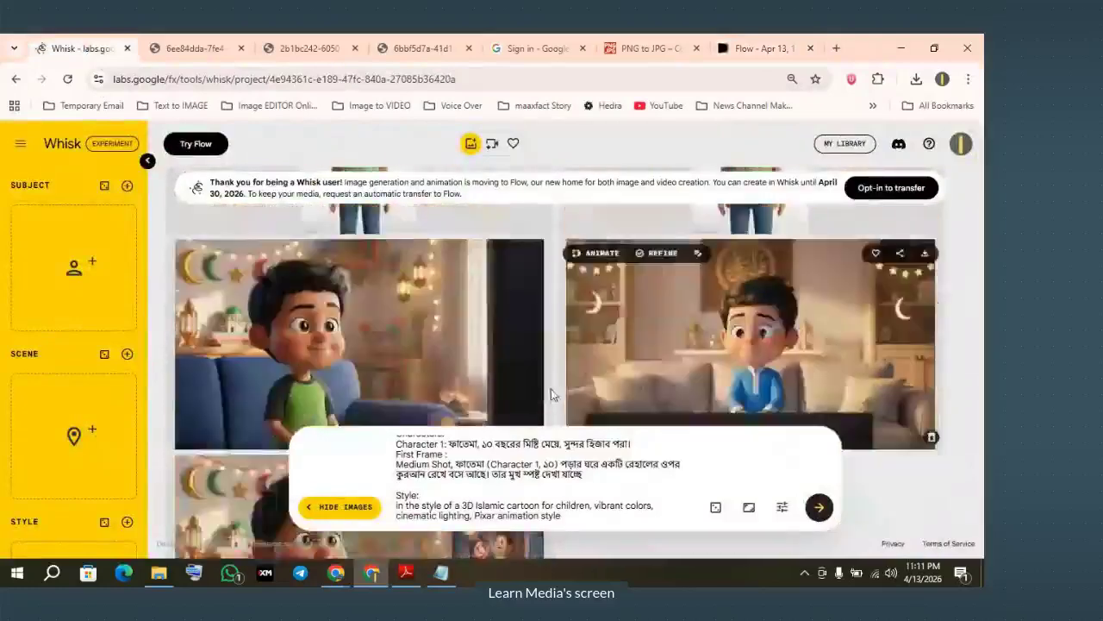
pyautogui.scroll(-3, 551, 390)
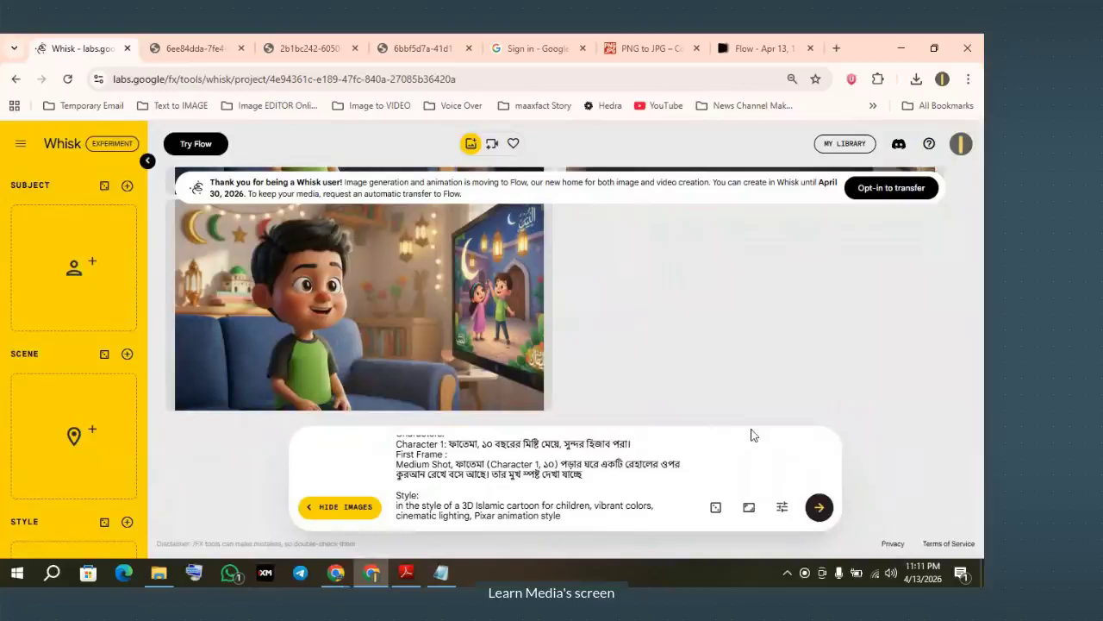
pyautogui.click(819, 508)
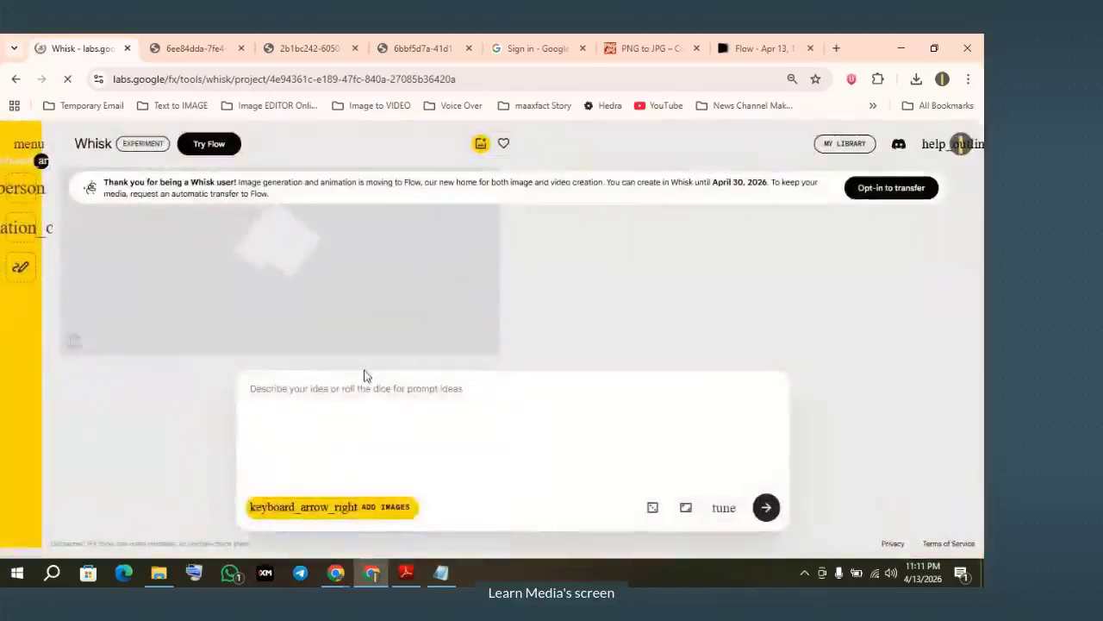
pyautogui.hotkey('ctrl', 'v')
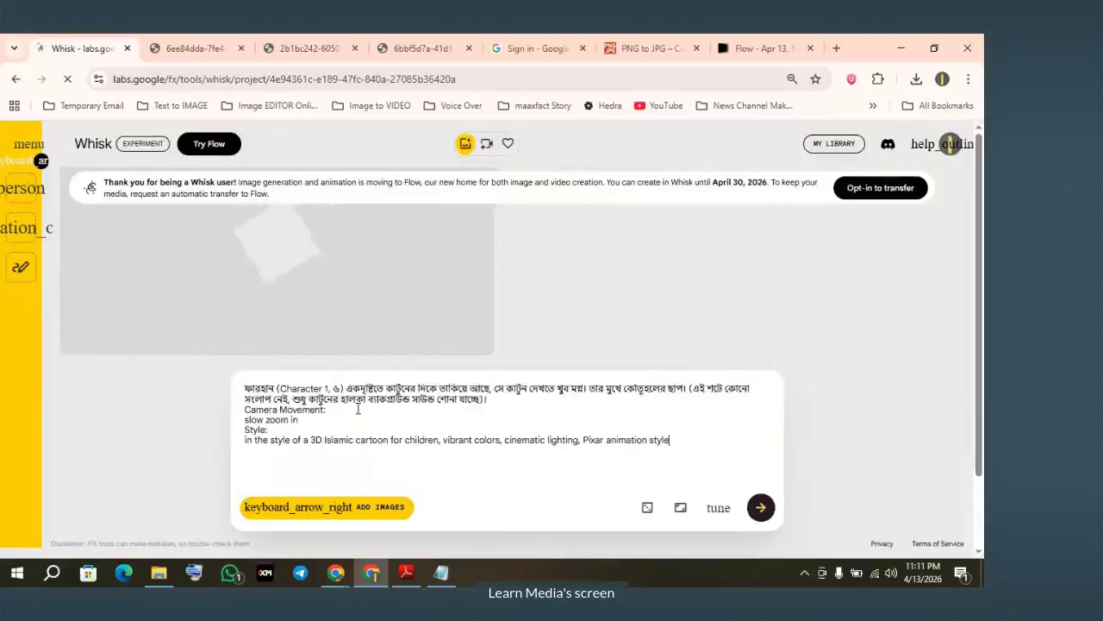
pyautogui.hotkey('ctrl', 'a')
pyautogui.press('BackSpace')
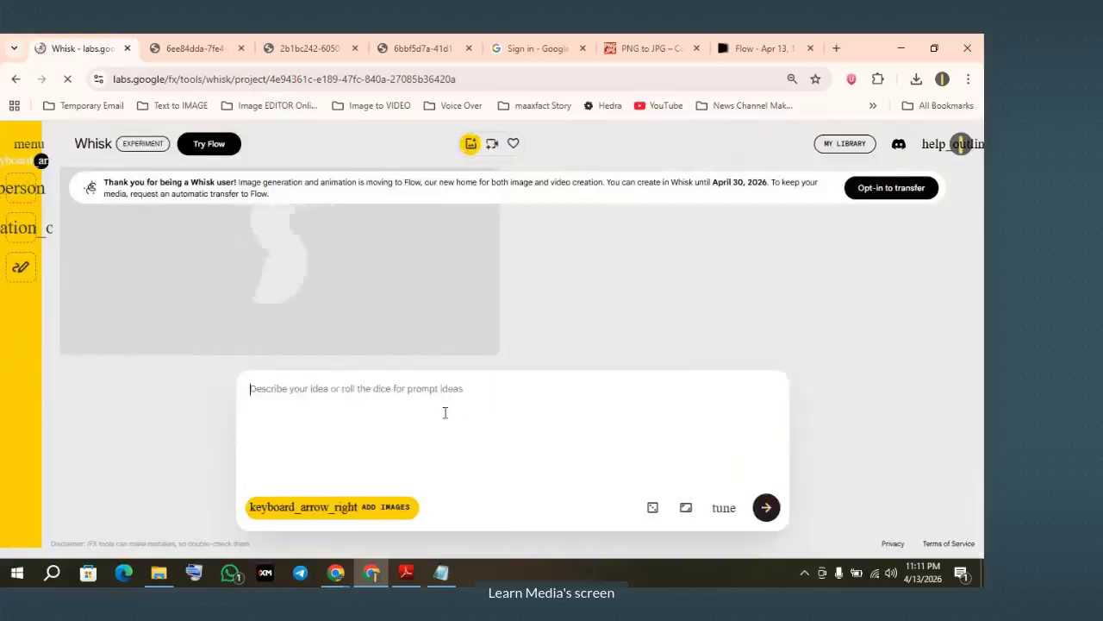
# Fill the empty Whisk prompt with the full copied Shot 2 text and generate the image
pyautogui.press('super+v')
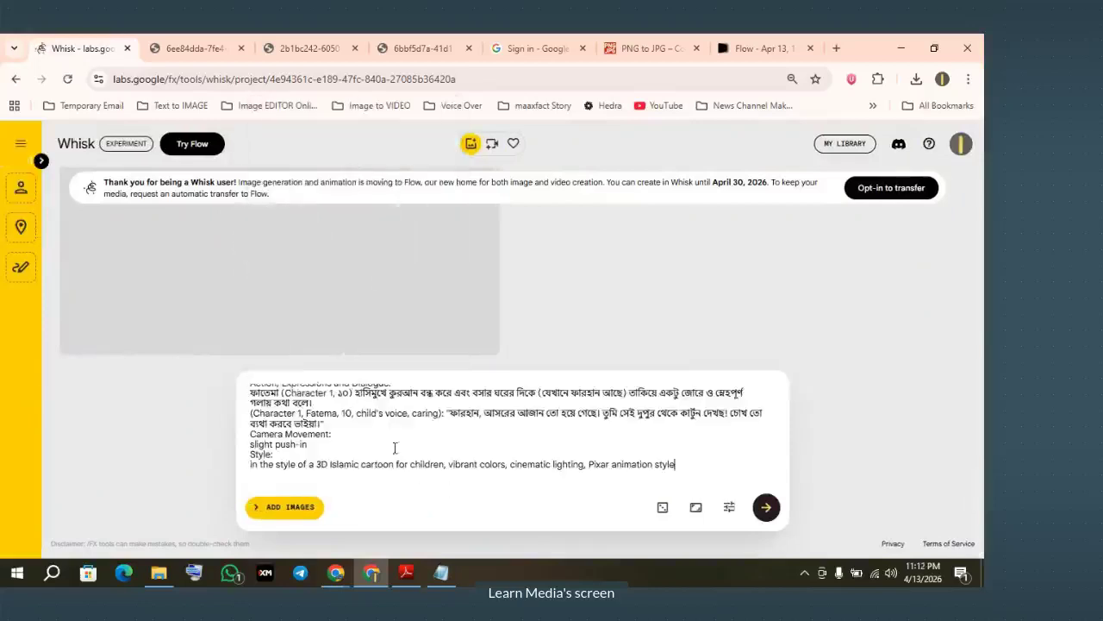
pyautogui.click(766, 510)
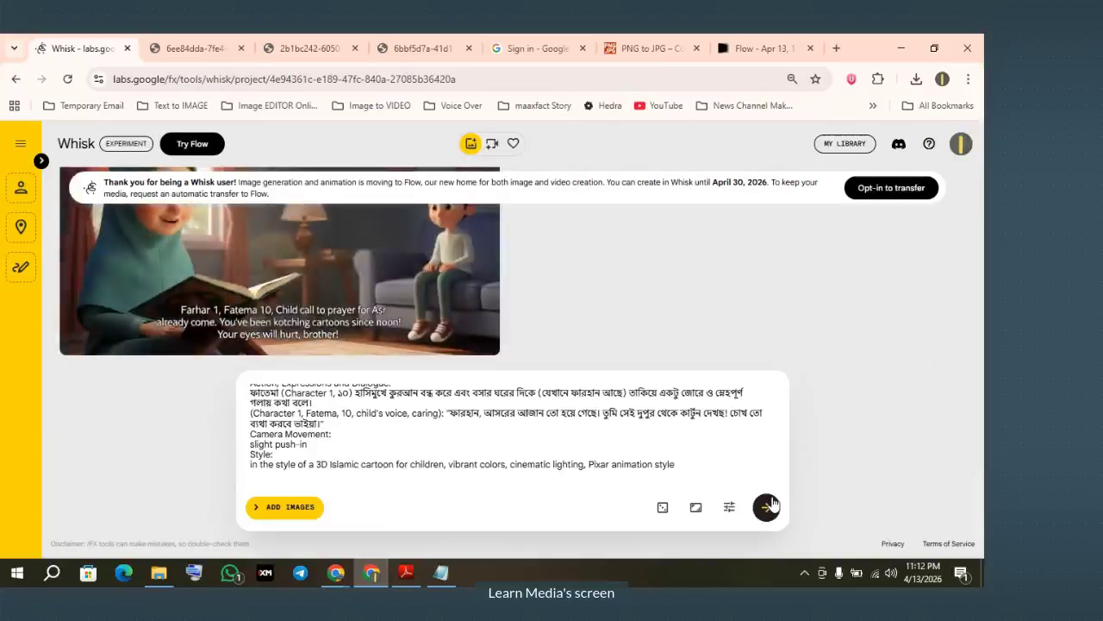
pyautogui.click(767, 506)
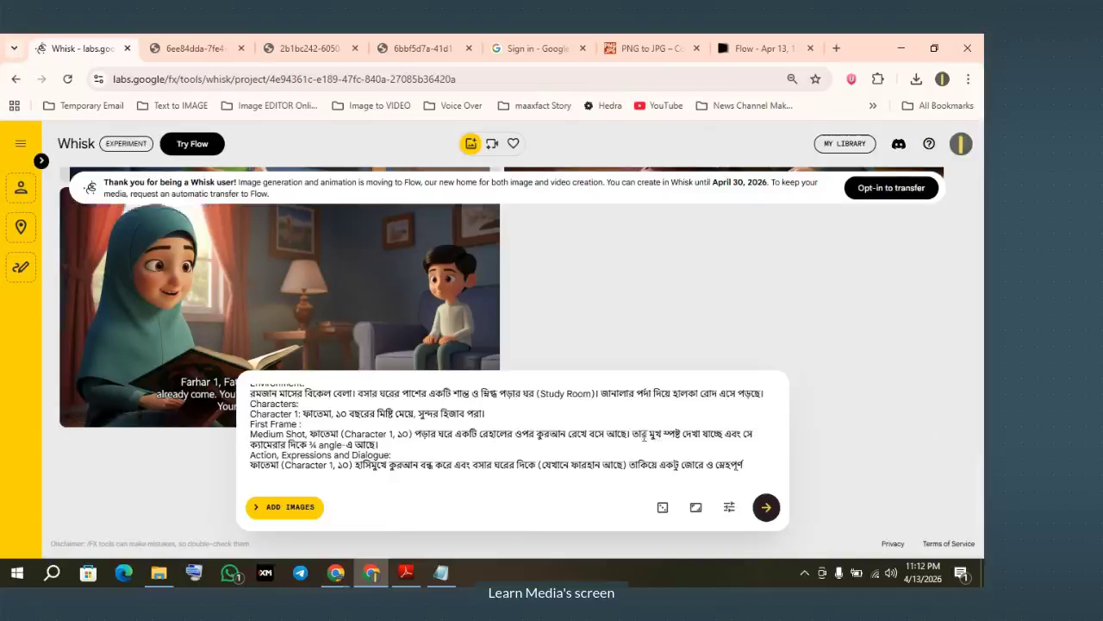
# Review the First Frame, Action, Expressions and Dialogue, and Camera Movement sections of the Shot 2 prompt
pyautogui.moveTo(626, 438); pyautogui.dragTo(507, 436)
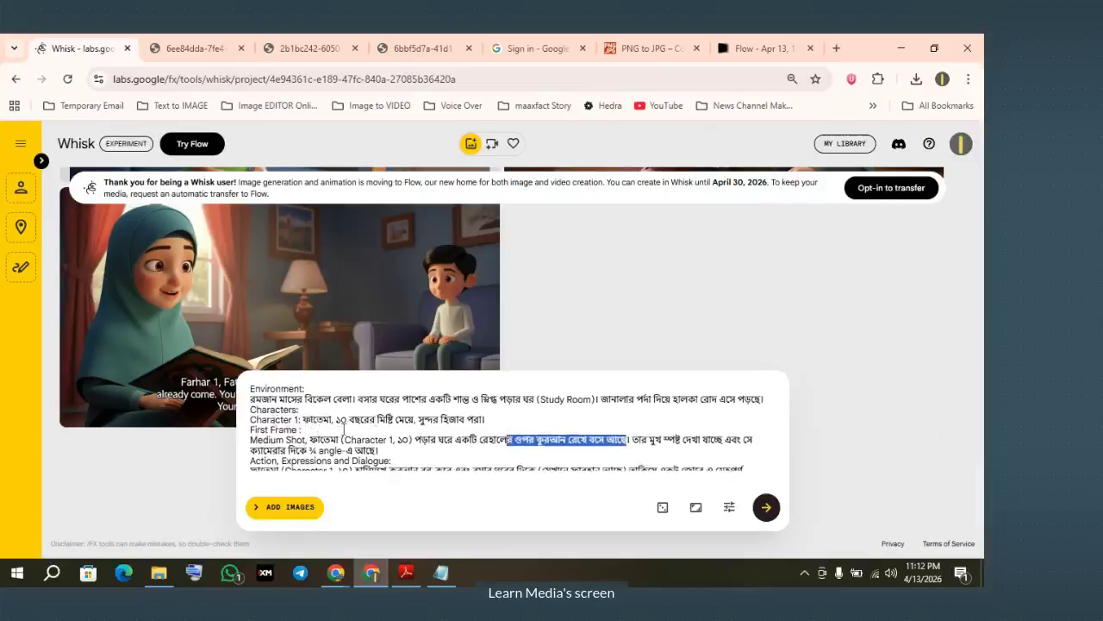
pyautogui.scroll(-1, 348, 428)
pyautogui.scroll(-2, 348, 429)
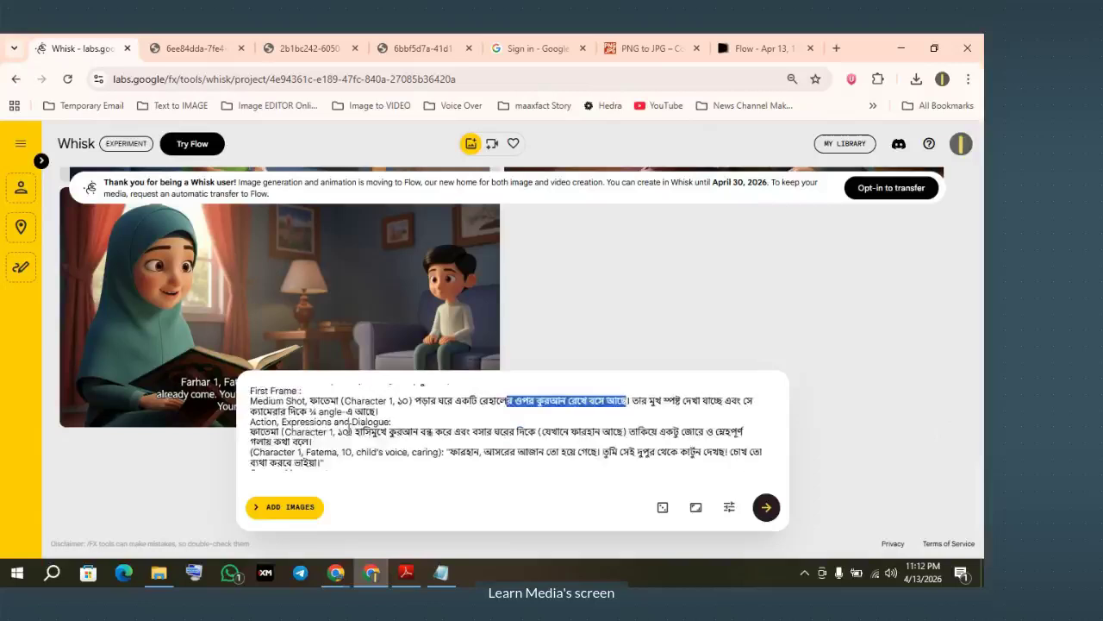
pyautogui.scroll(-2, 348, 428)
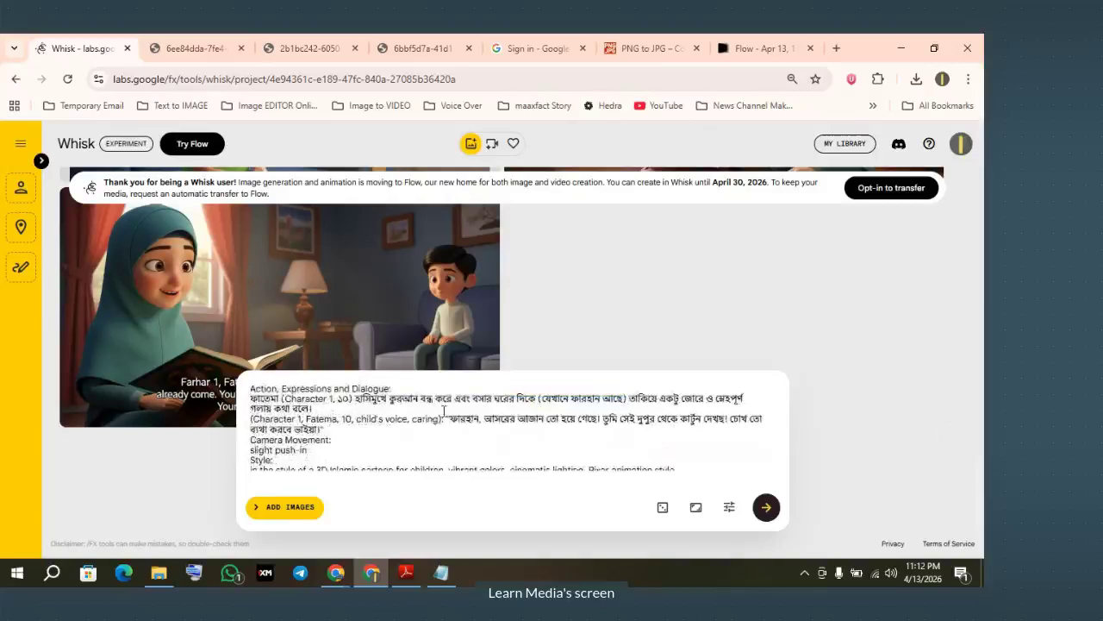
pyautogui.moveTo(250, 418); pyautogui.dragTo(554, 420)
pyautogui.click(564, 420)
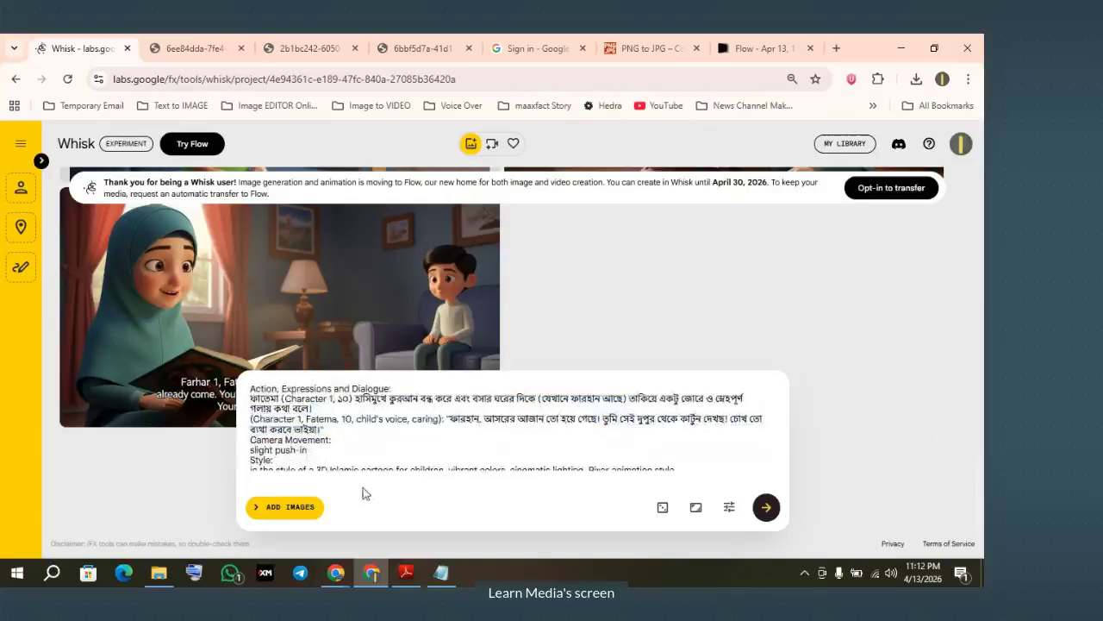
pyautogui.click(487, 434)
pyautogui.hotkey('ctrl', 'a')
pyautogui.click(431, 451)
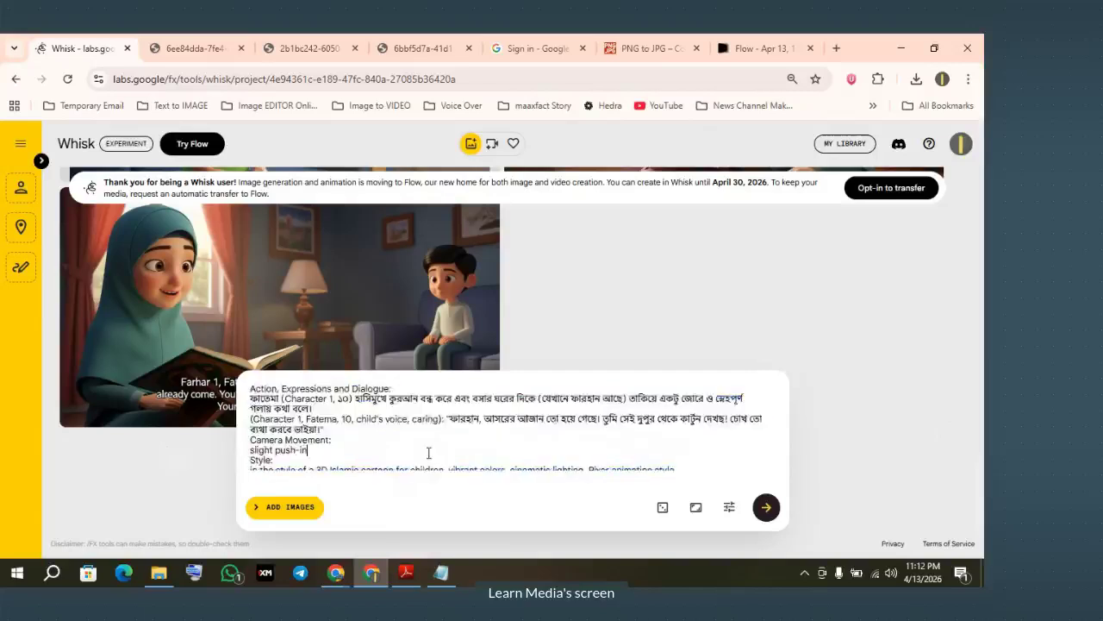
# Delete the Camera Movement section with its slight push-in line from the Shot 2 prompt
pyautogui.moveTo(250, 433); pyautogui.dragTo(322, 444)
pyautogui.press('BackSpace')
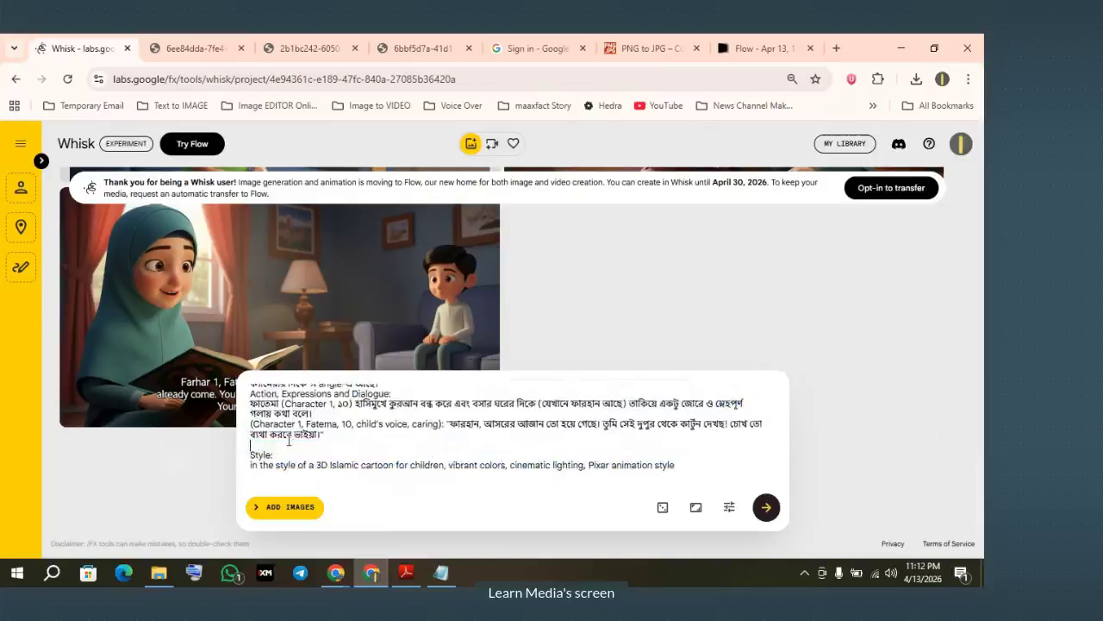
pyautogui.hotkey('ctrl', 'shift', 'End')
pyautogui.press('Delete')
# Delete the Action, Expressions and Dialogue section from the Shot 2 prompt, keep the Style section and generate the image
pyautogui.scroll(2, 290, 440)
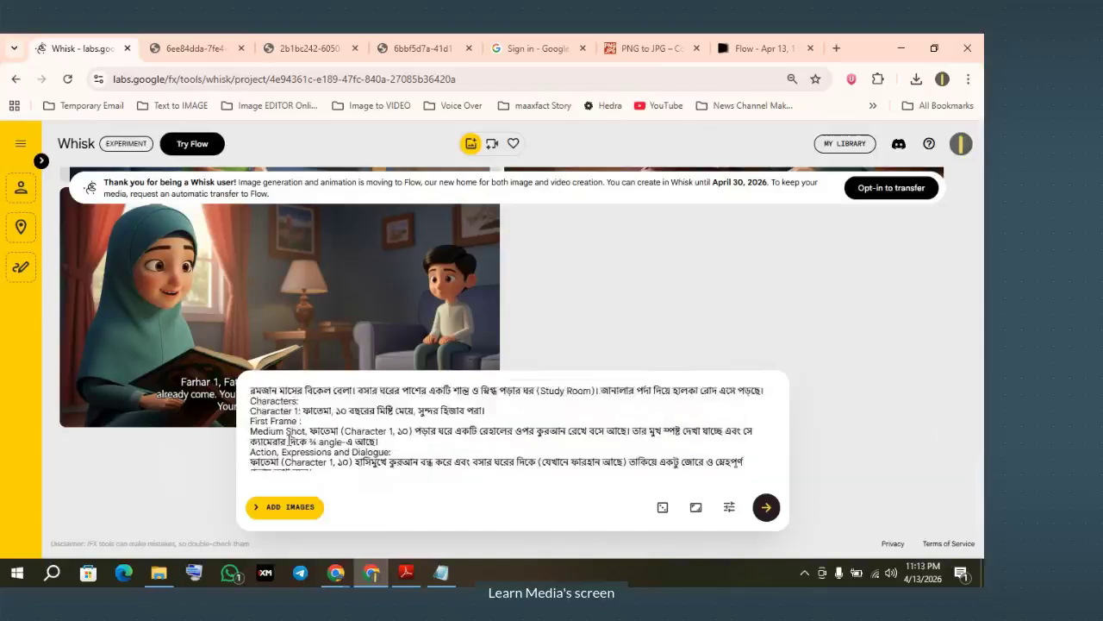
pyautogui.scroll(-3, 289, 439)
pyautogui.moveTo(249, 394); pyautogui.dragTo(339, 443)
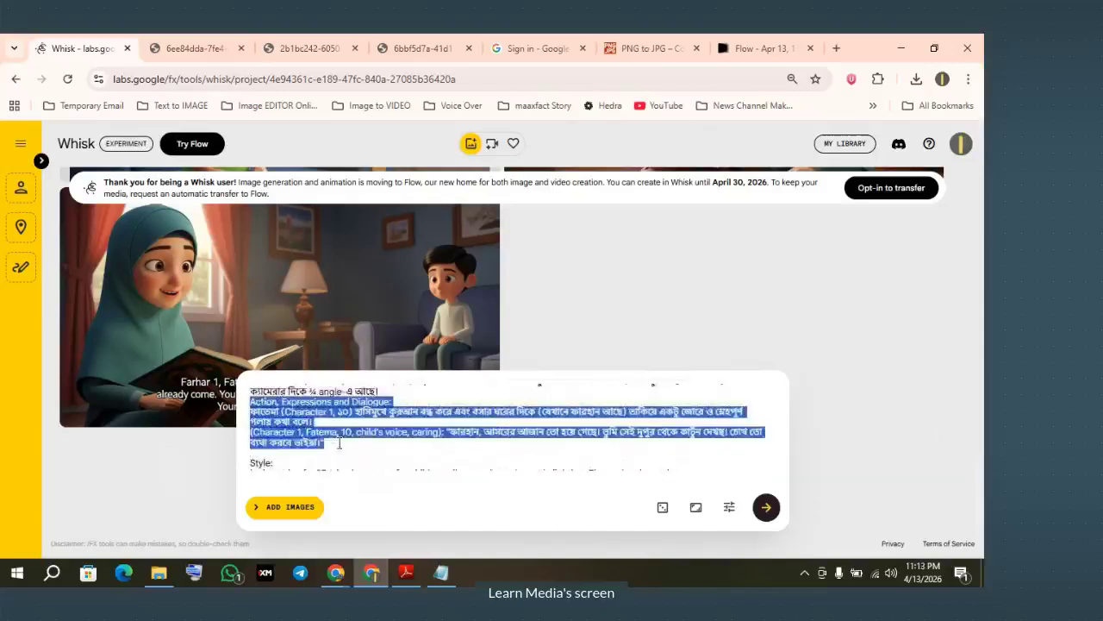
pyautogui.press('BackSpace')
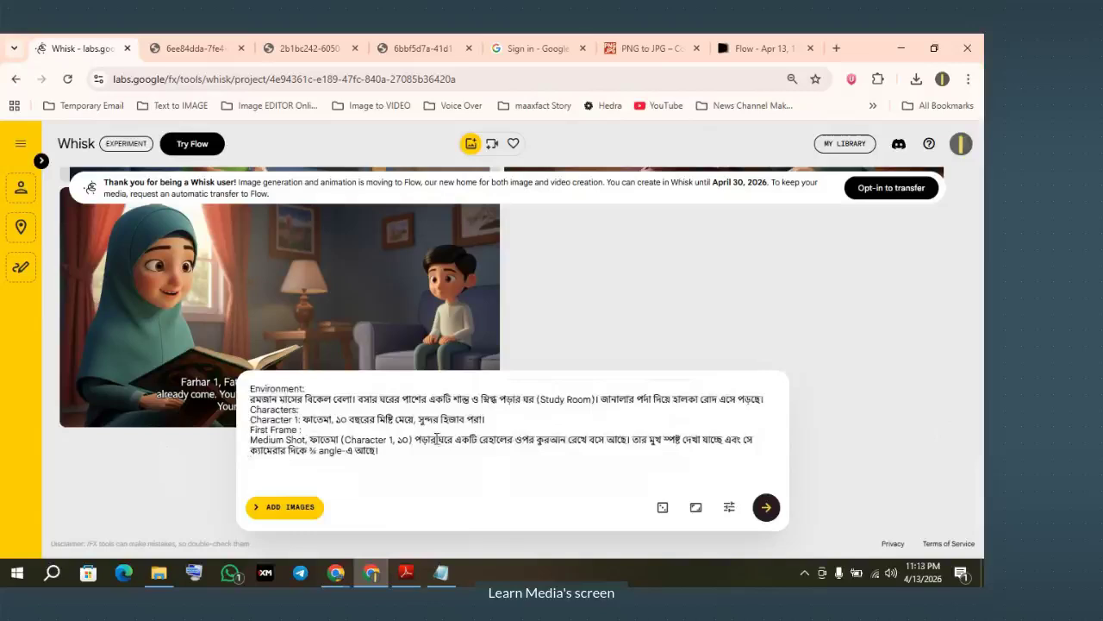
pyautogui.write('Style: in the style of a 3D Islamic cartoon for children, vibrant colors, cinematic lighting, Pixar animation style')
pyautogui.click(766, 509)
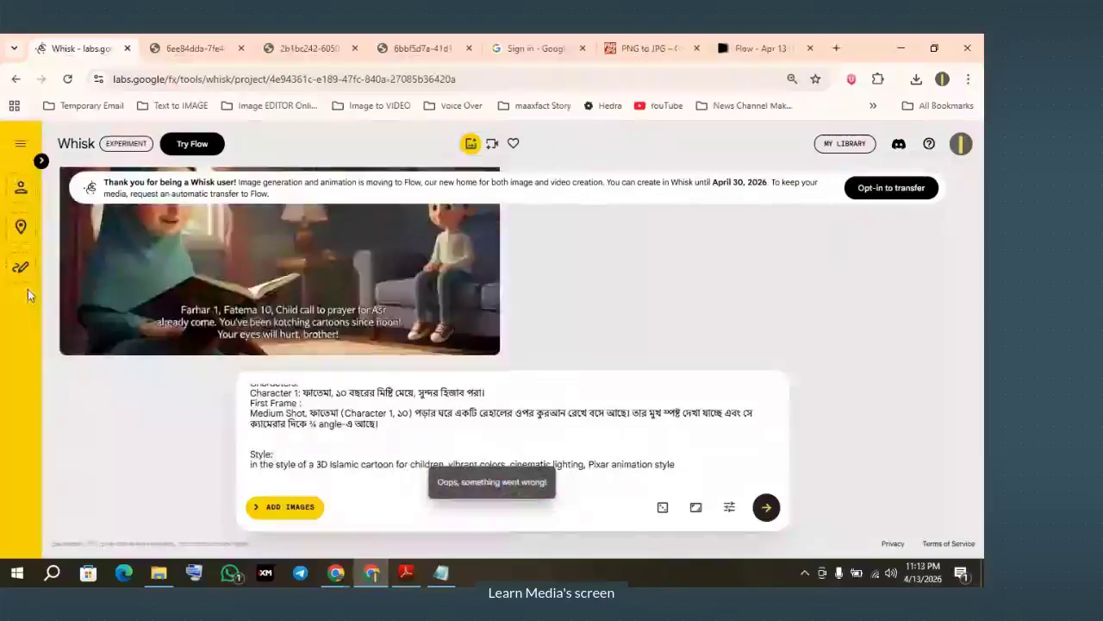
# Open the Whisk reference image area and upload the picture of the girl in the purple hijab as the subject
pyautogui.click(28, 293)
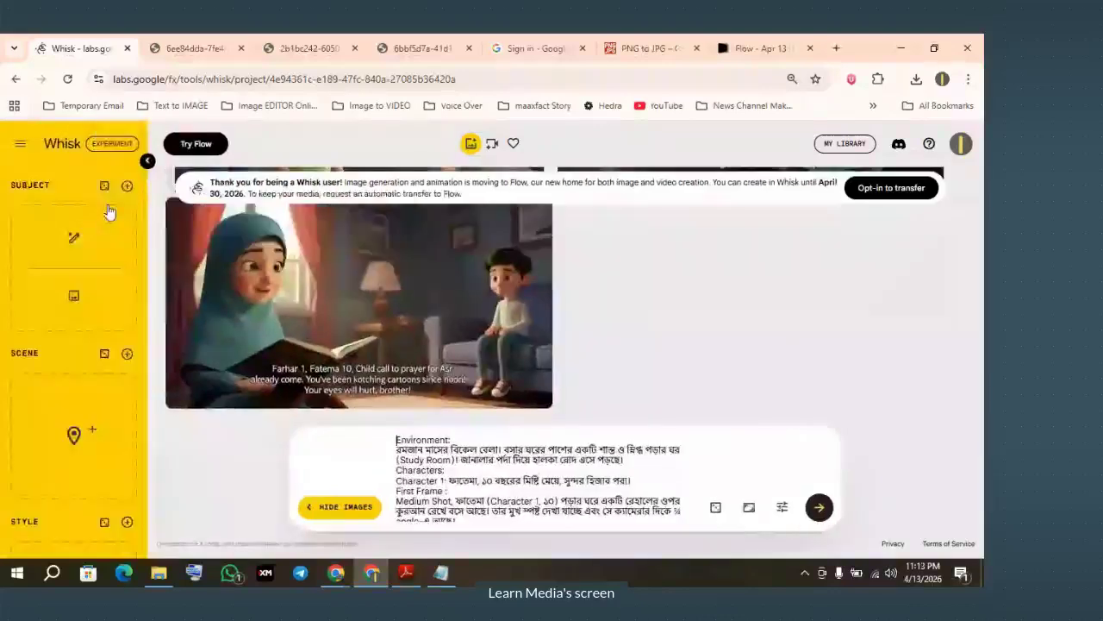
pyautogui.click(123, 289)
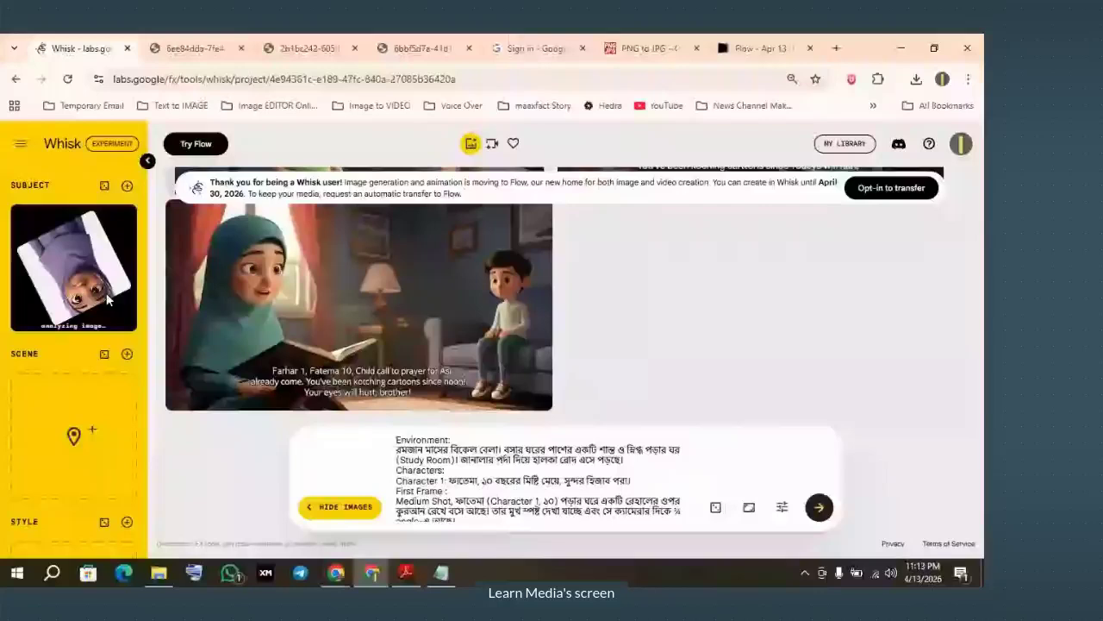
pyautogui.scroll(-2, 583, 498)
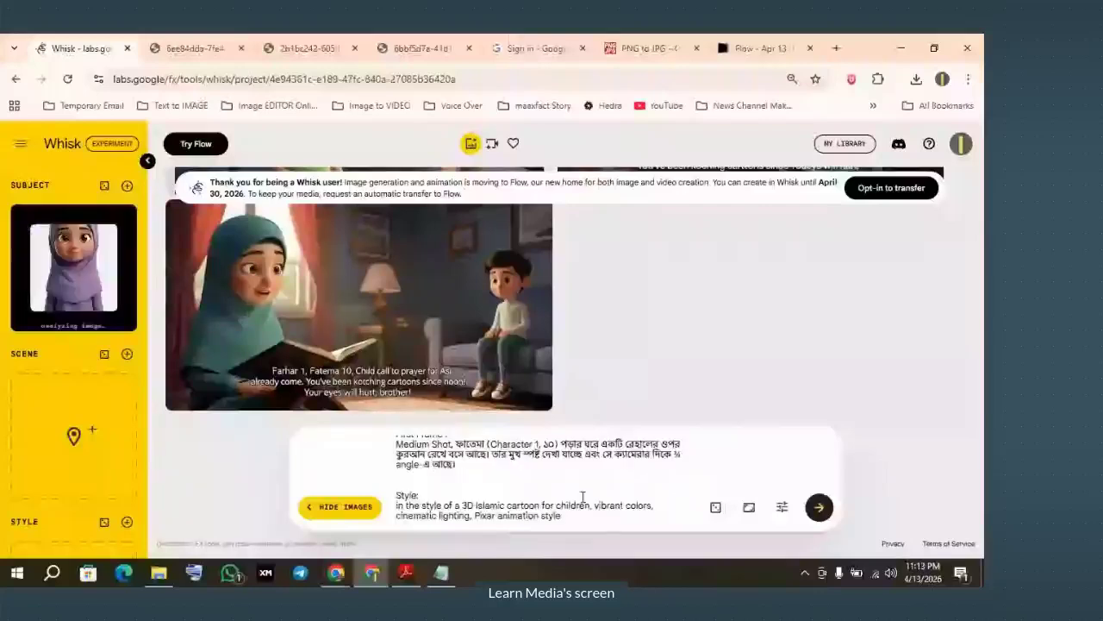
# Return from the meeting window to Whisk and generate the Shot 2 image with the purple-hijab girl as subject
pyautogui.hotkey('alt', 'Tab')
pyautogui.hotkey('alt', 'Tab')
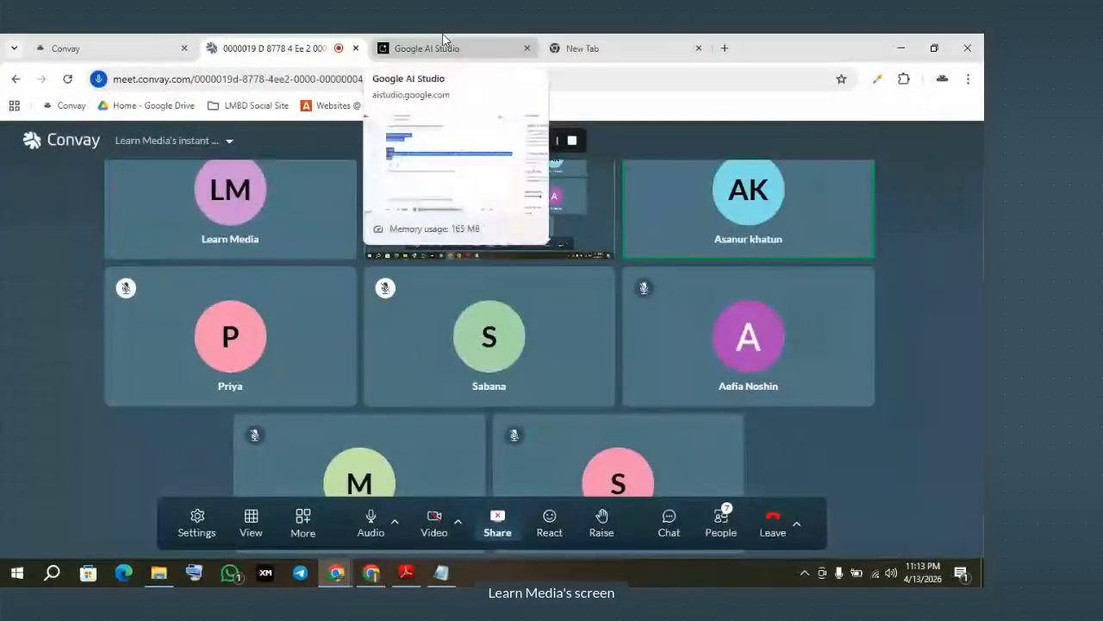
pyautogui.click(374, 572)
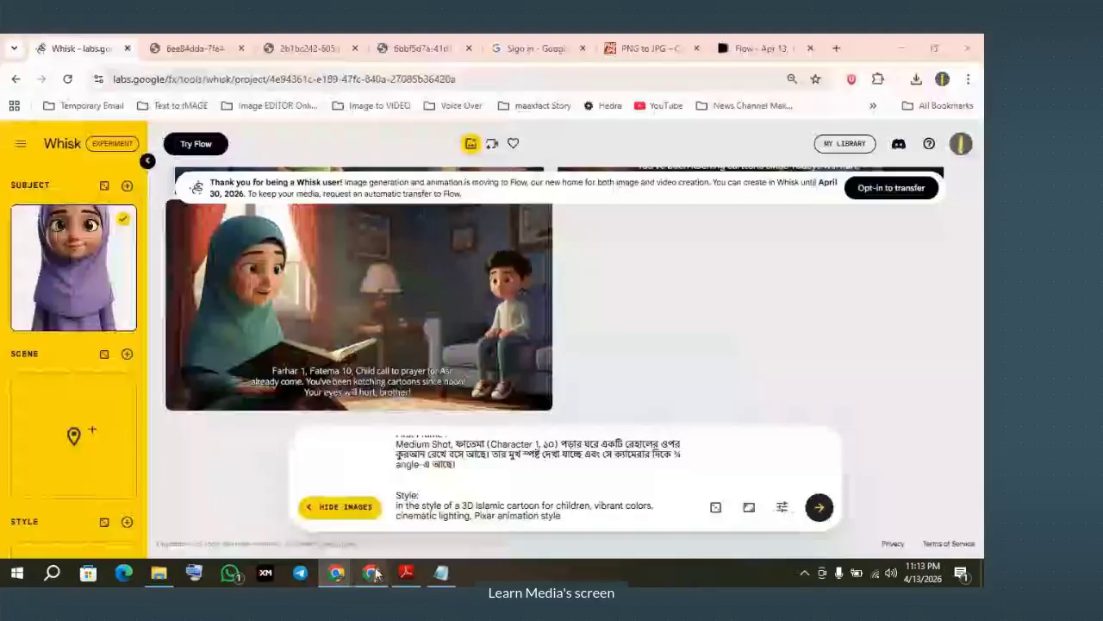
pyautogui.scroll(-1, 820, 508)
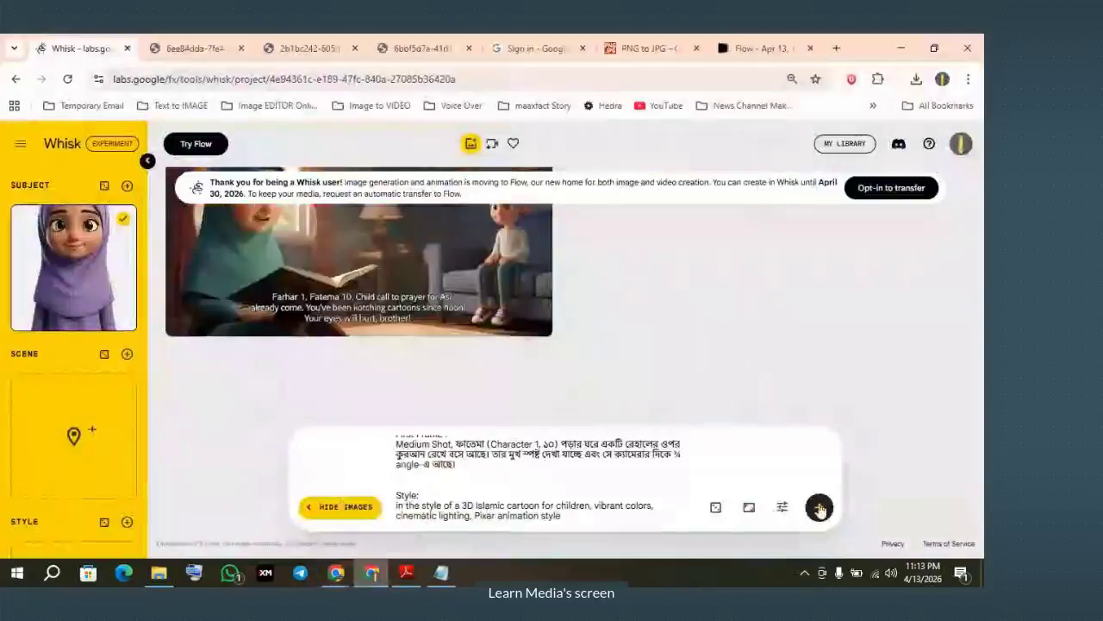
pyautogui.click(820, 508)
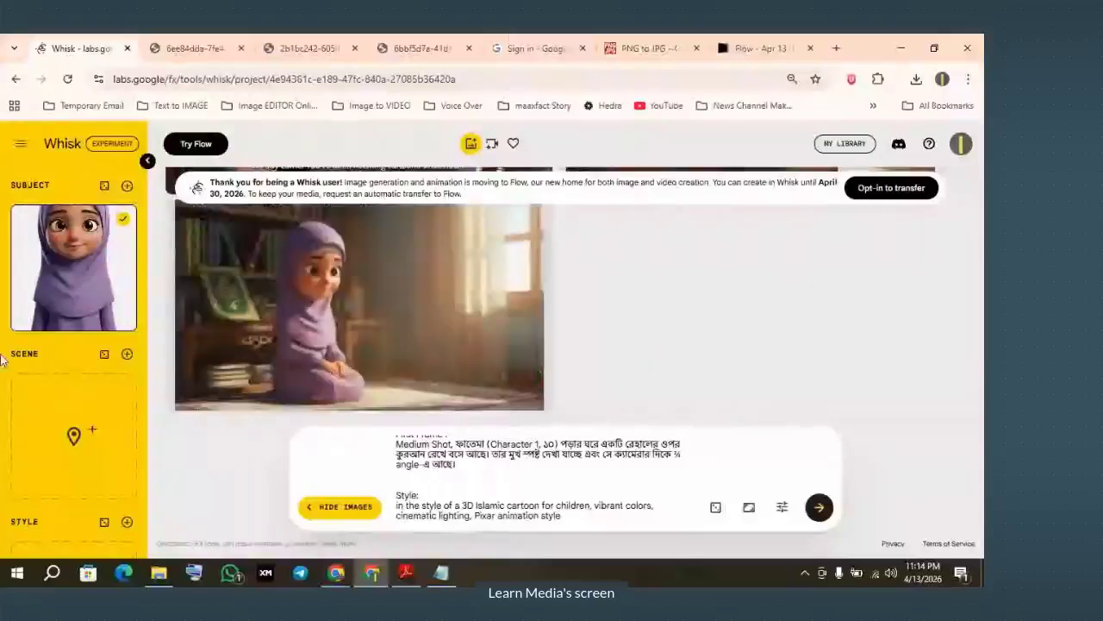
pyautogui.moveTo(315, 341)
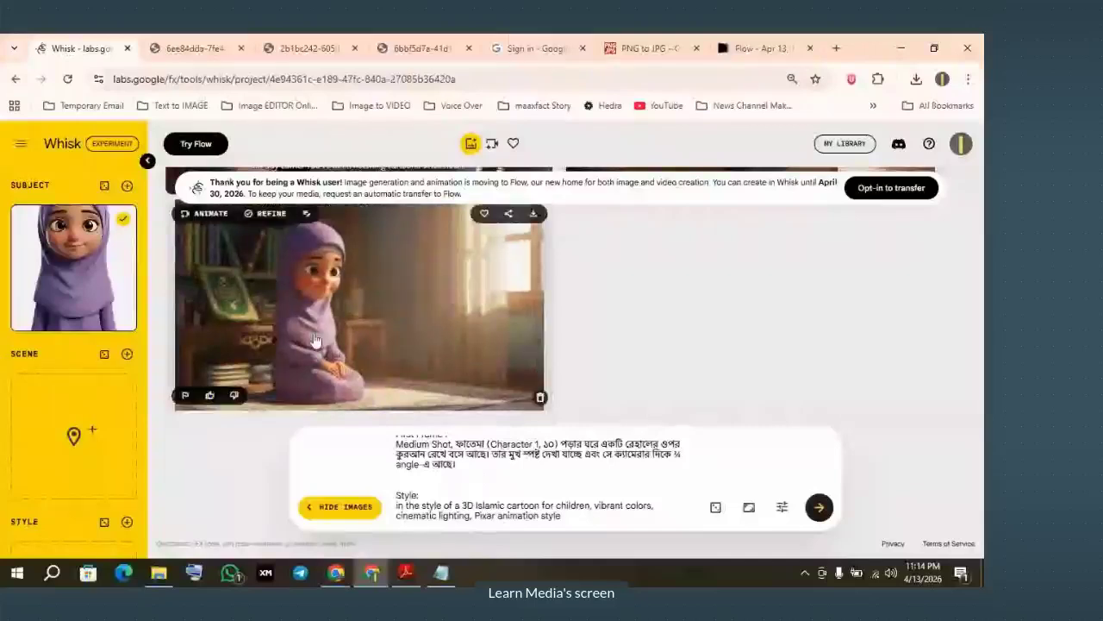
# Switch to the Flow project and show only its videos
pyautogui.click(747, 53)
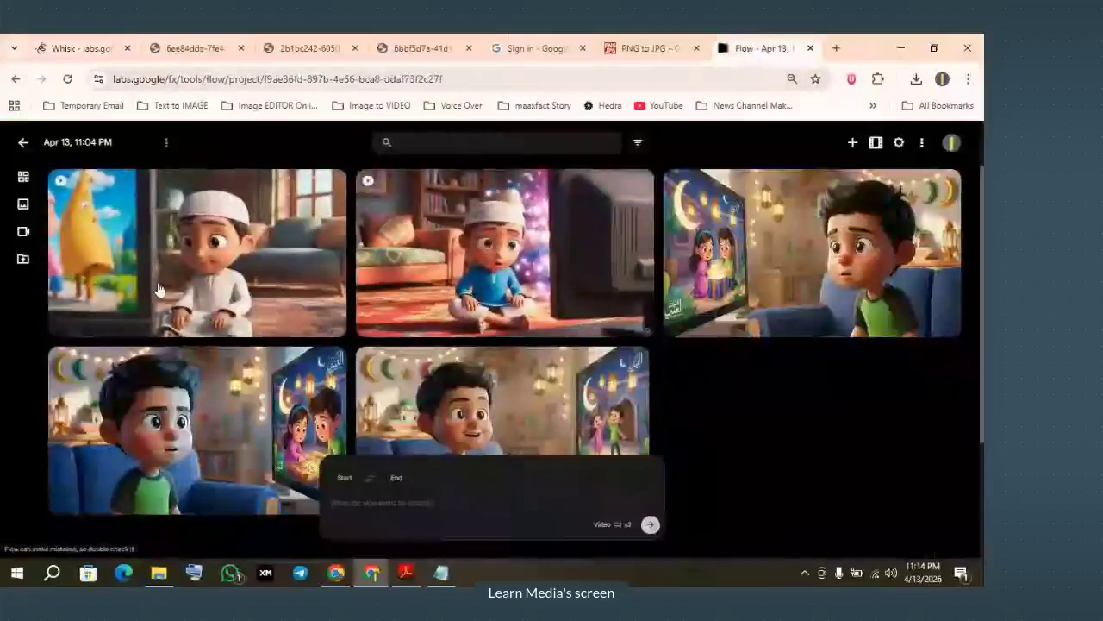
pyautogui.moveTo(124, 237)
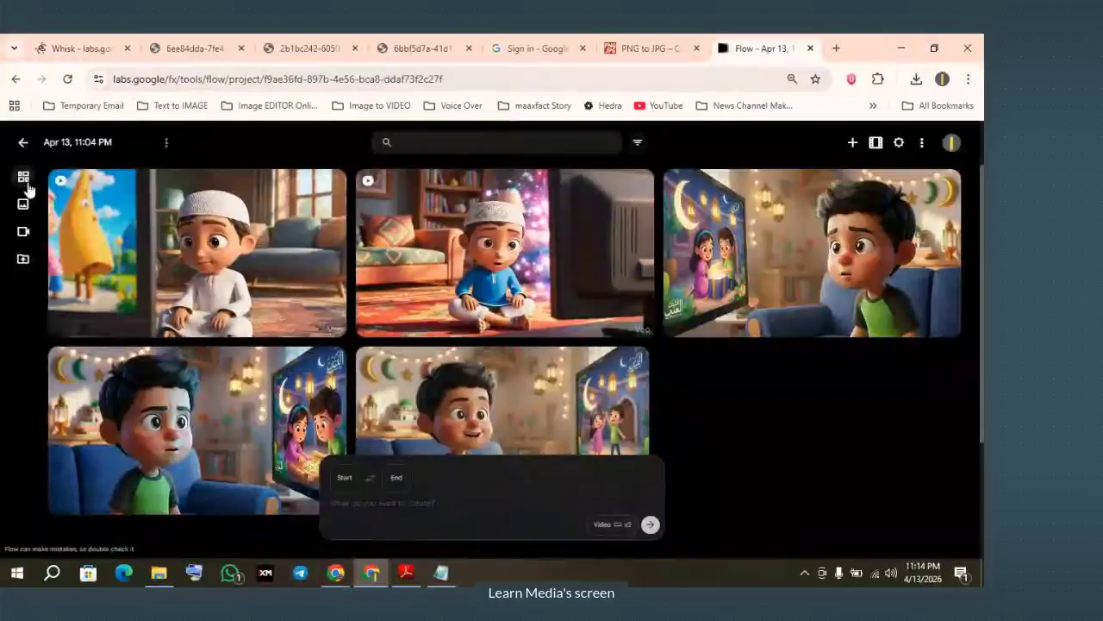
pyautogui.click(24, 233)
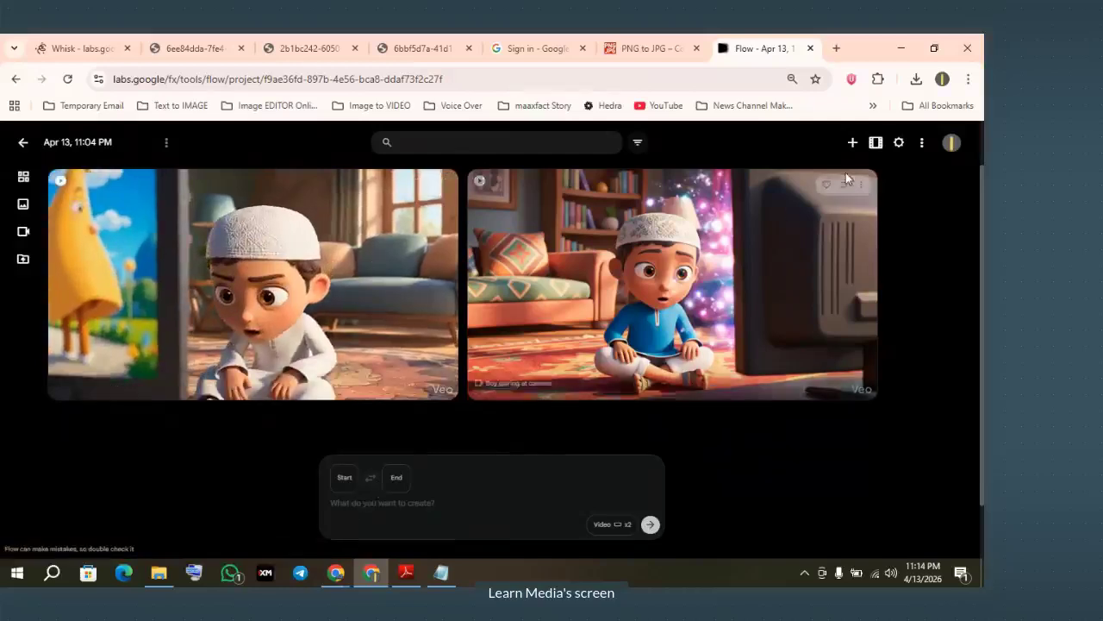
# Upload the Seen 1 image from the Image All folder to the current Flow project
pyautogui.click(853, 144)
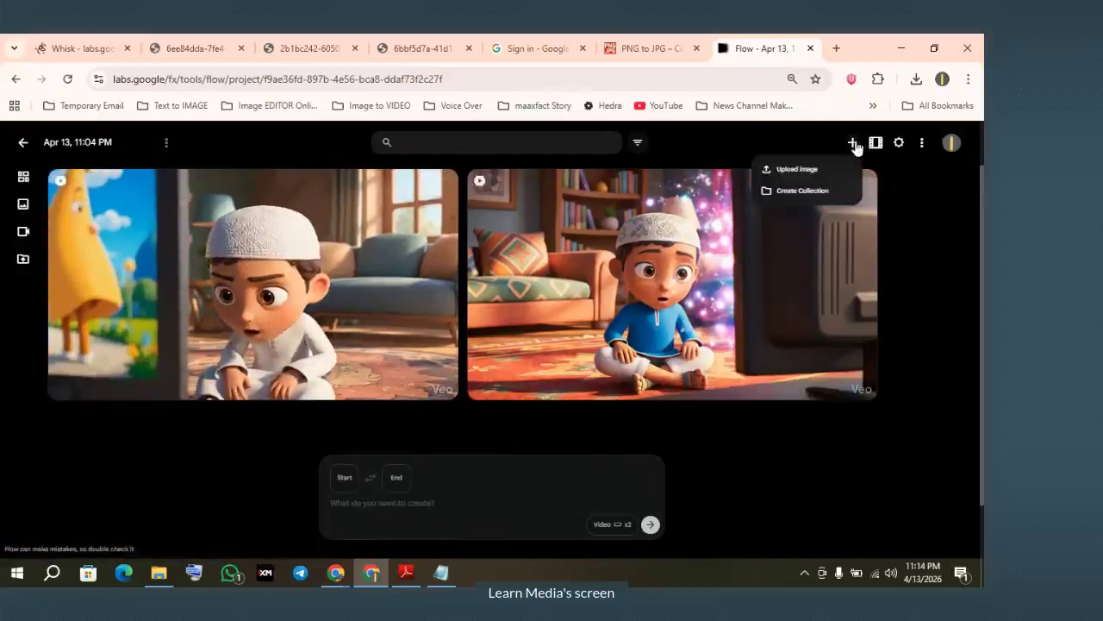
pyautogui.click(786, 170)
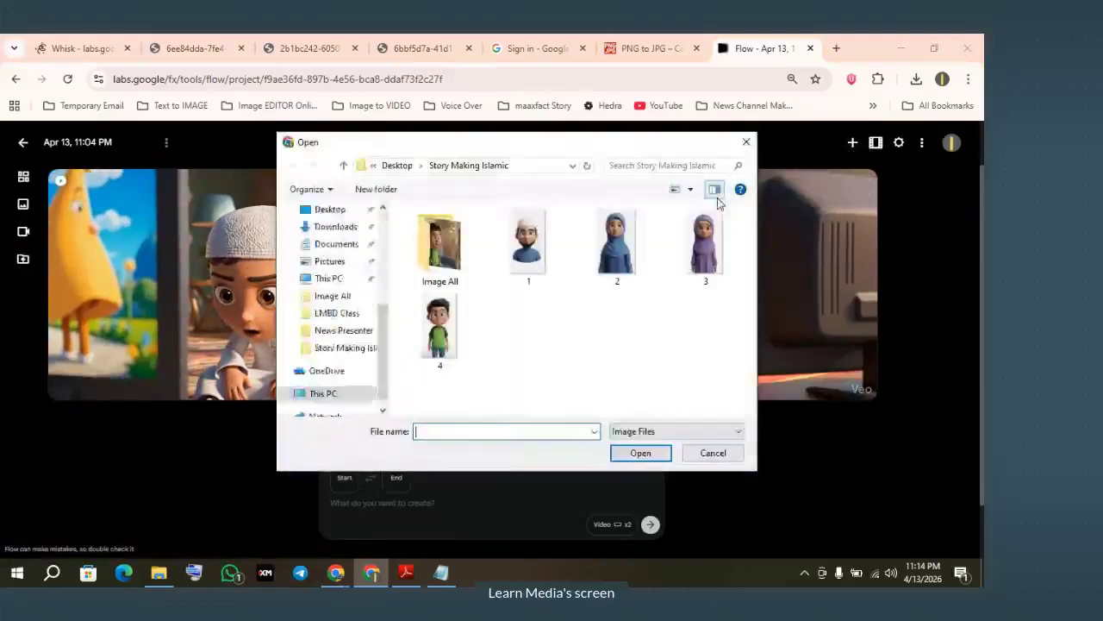
pyautogui.doubleClick(440, 244)
pyautogui.click(439, 252)
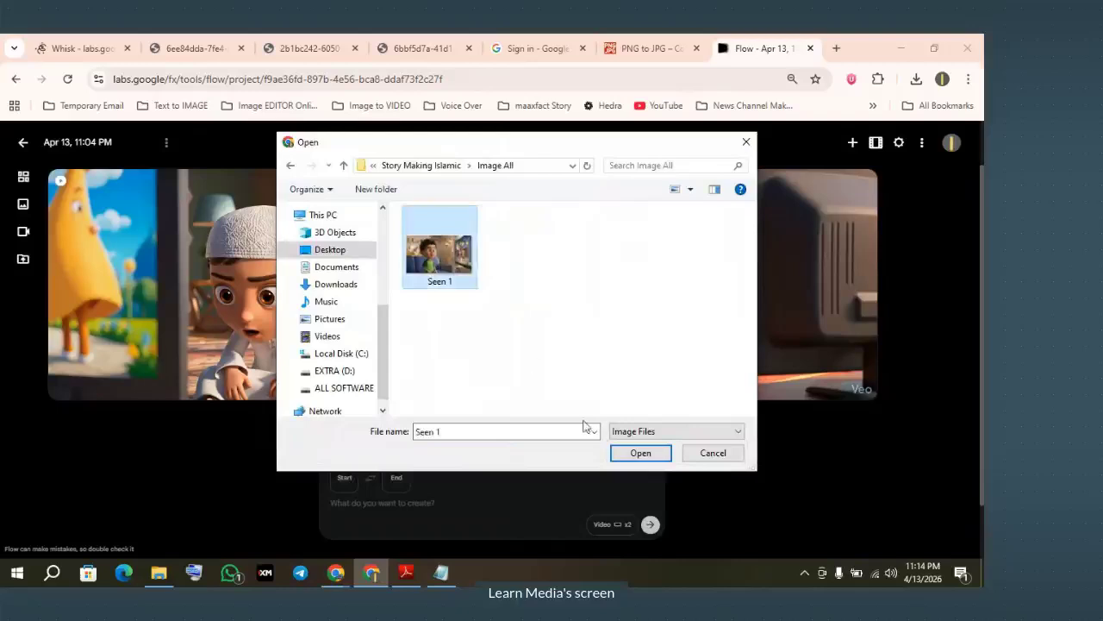
pyautogui.click(640, 453)
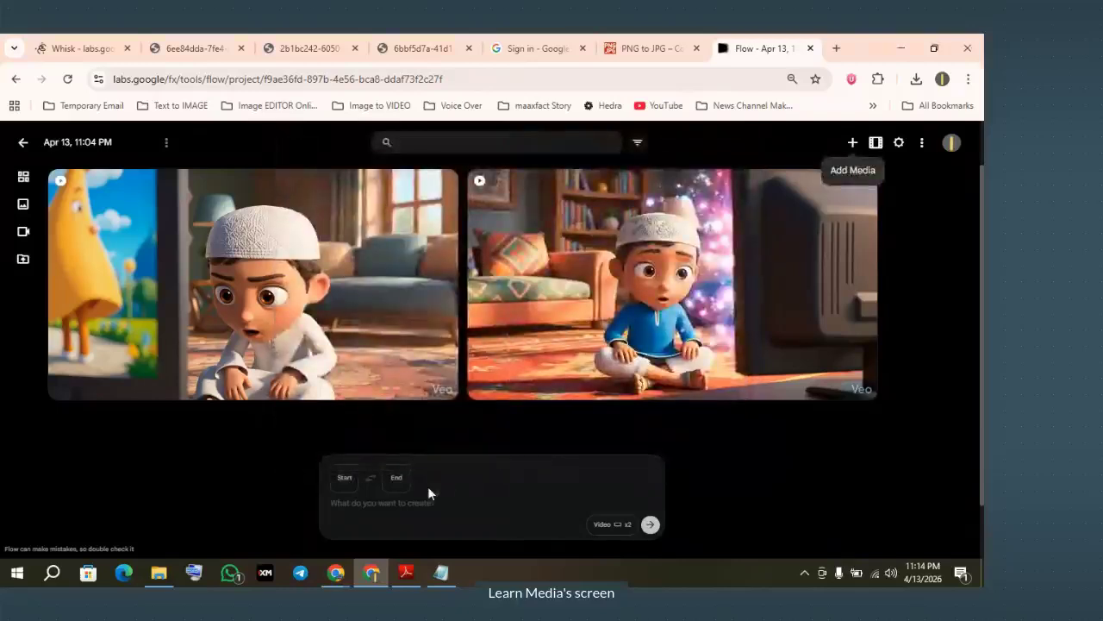
# Insert the copied cartoon-watching action prompt with the slow zoom in camera movement into the video prompt
pyautogui.click(387, 507)
pyautogui.press('super+v')
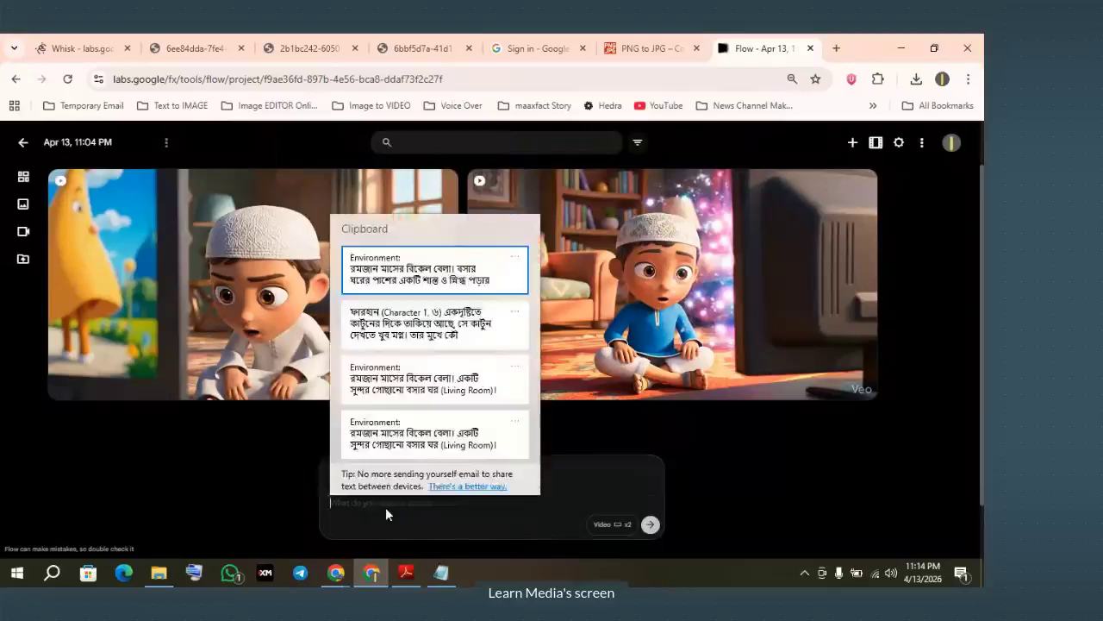
pyautogui.press('Down')
pyautogui.press('Return')
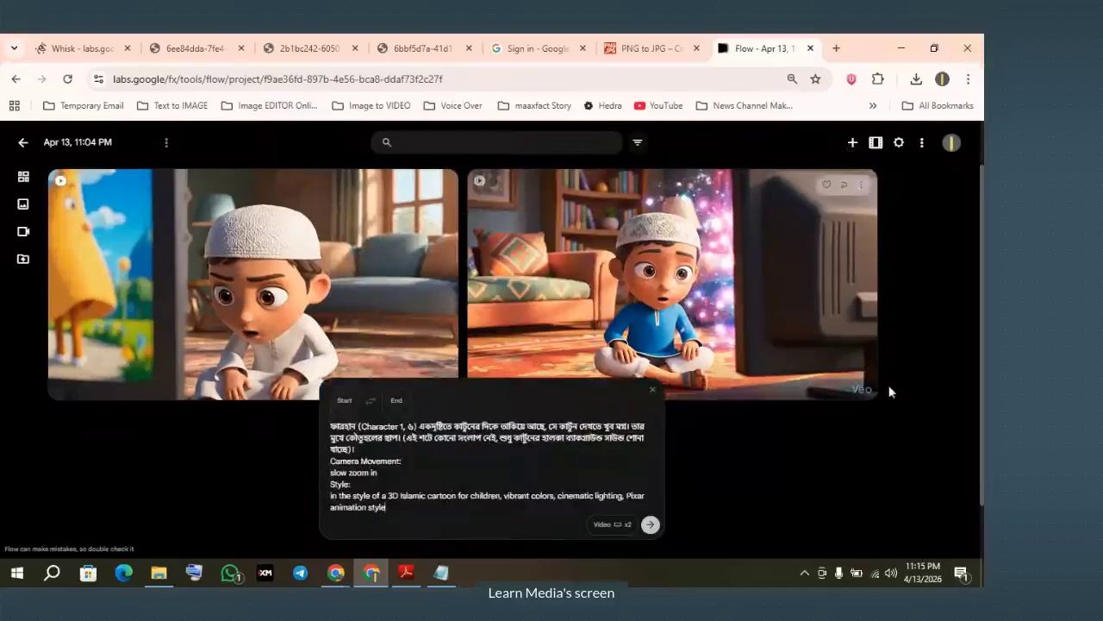
# Delete both videos of the boy in the white cap from the Flow project
pyautogui.moveTo(853, 207)
pyautogui.click(860, 185)
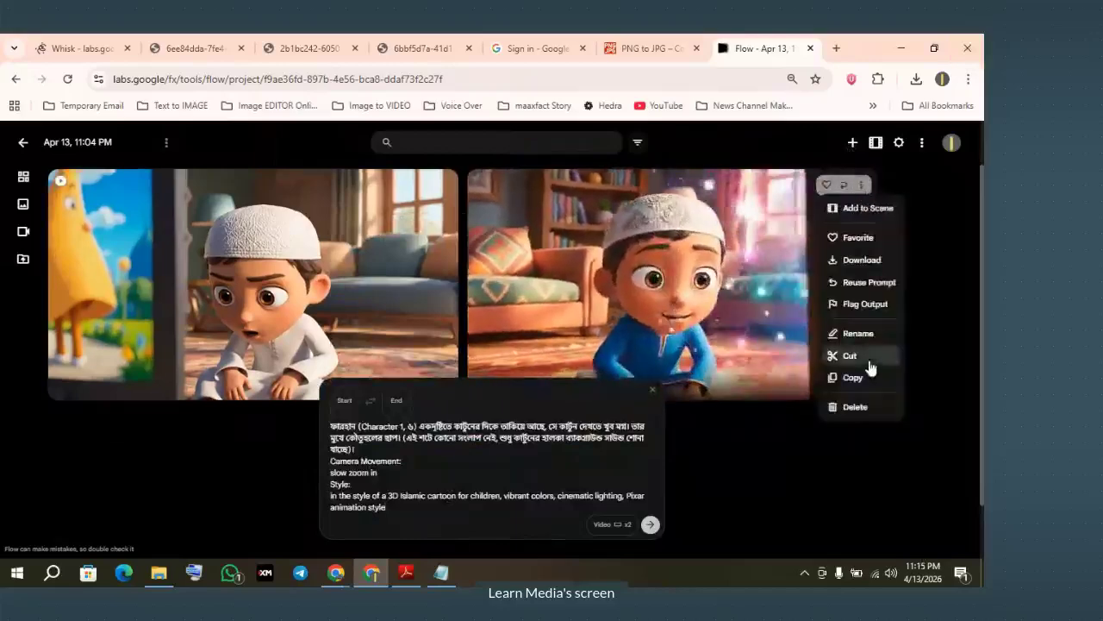
pyautogui.click(864, 407)
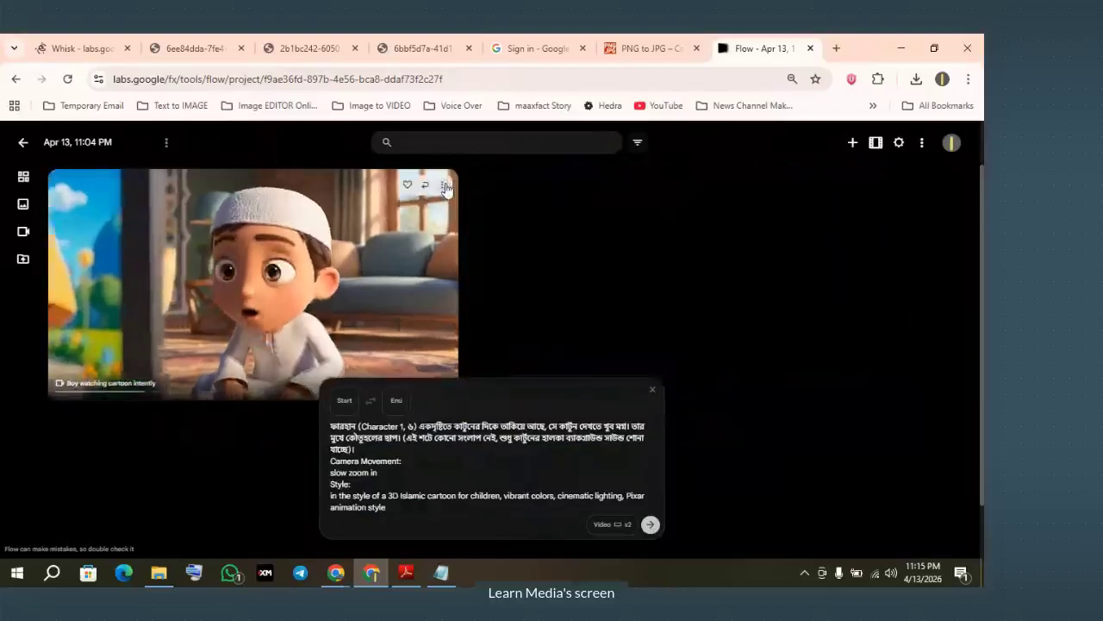
pyautogui.click(442, 184)
pyautogui.click(434, 406)
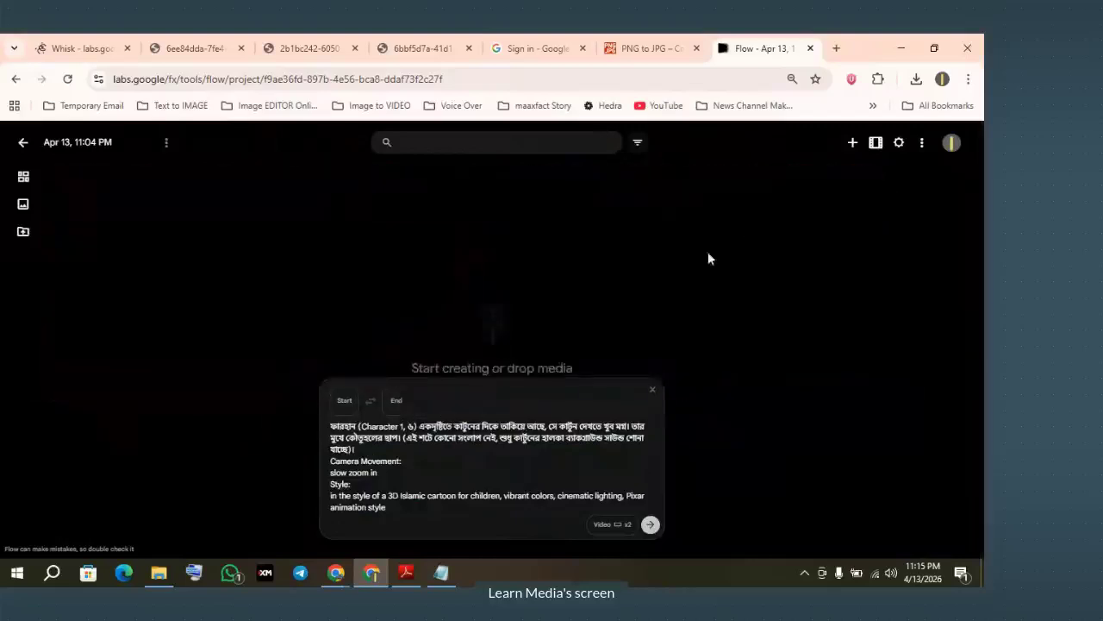
# Upload the Seen 1 image to the emptied video view of the project again
pyautogui.click(854, 147)
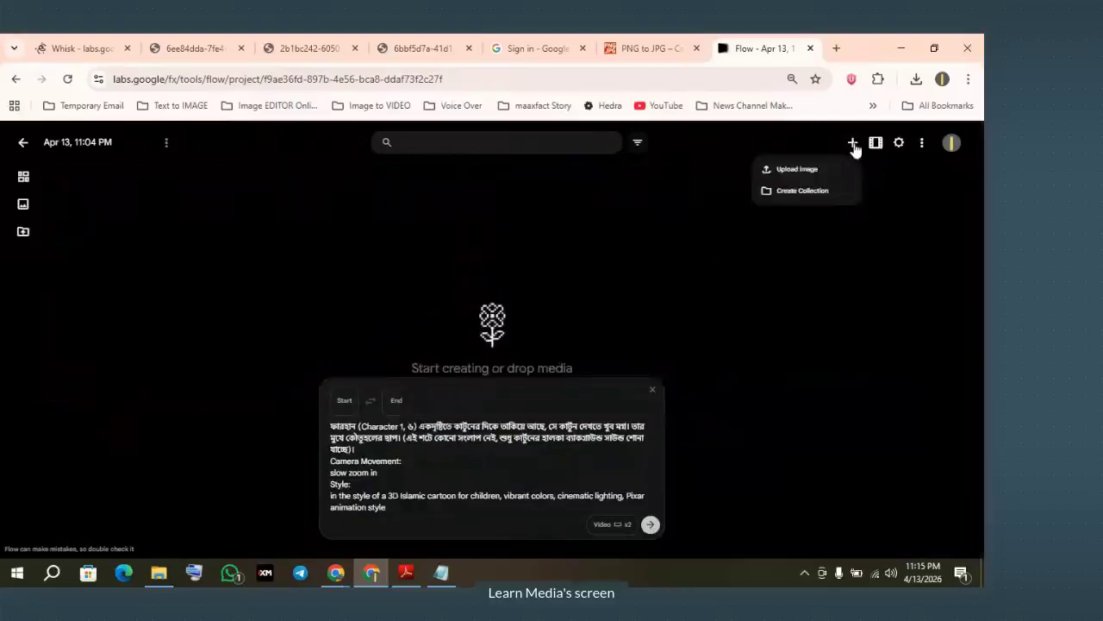
pyautogui.click(791, 168)
pyautogui.click(439, 254)
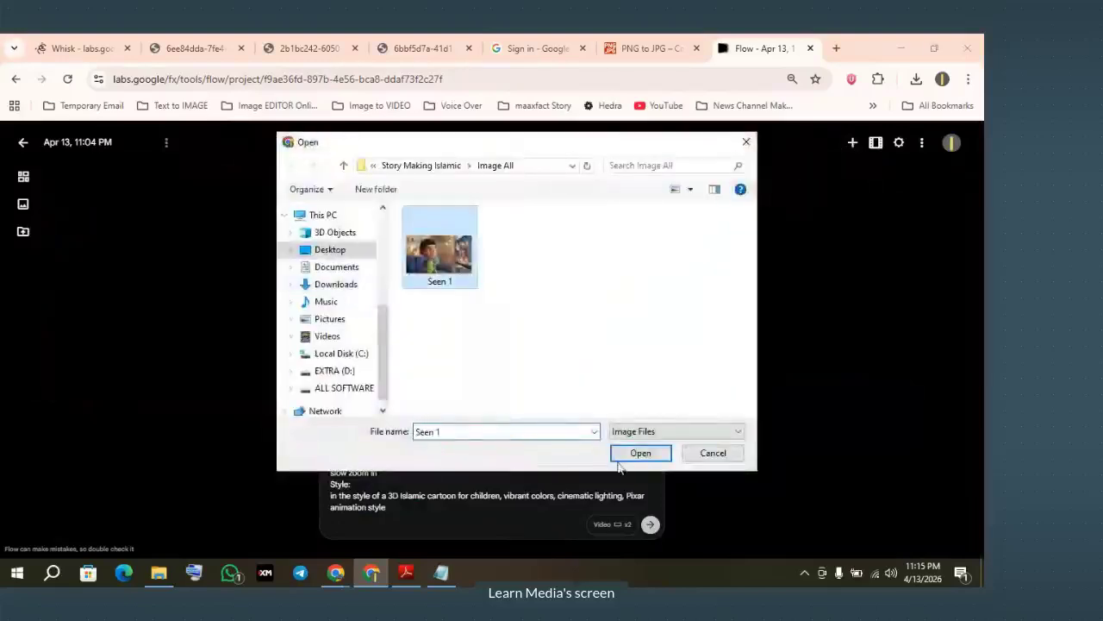
pyautogui.click(647, 454)
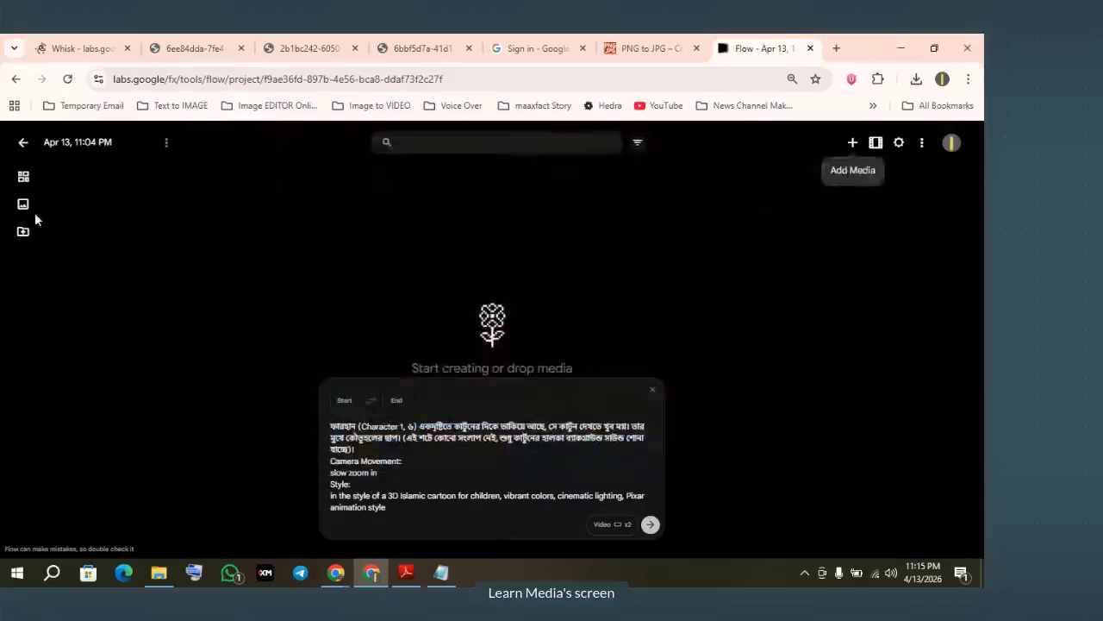
pyautogui.click(168, 144)
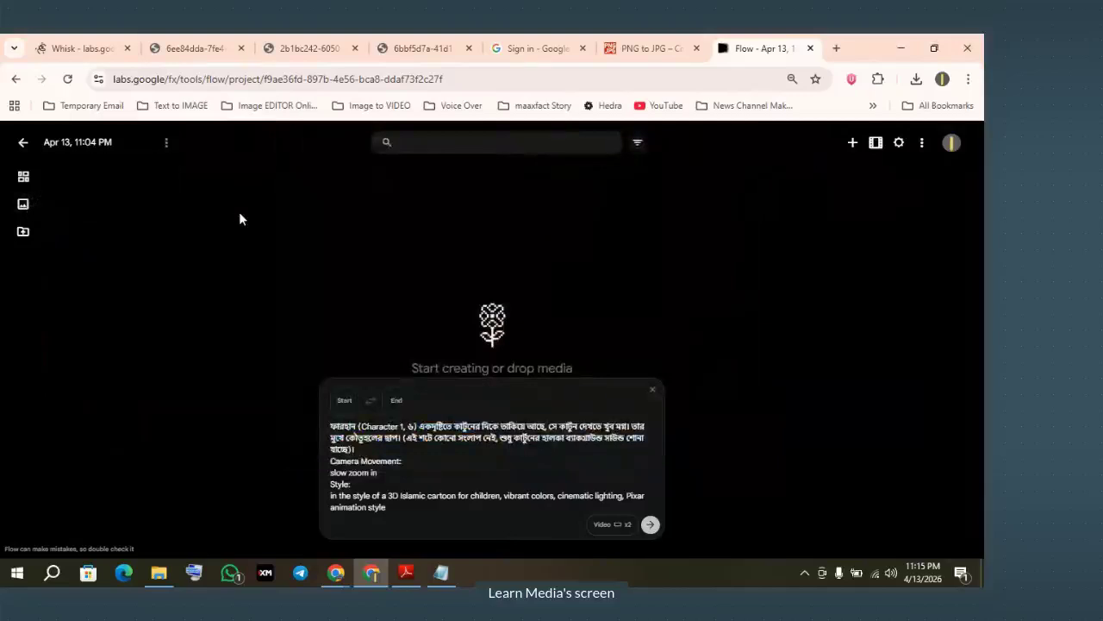
pyautogui.click(851, 145)
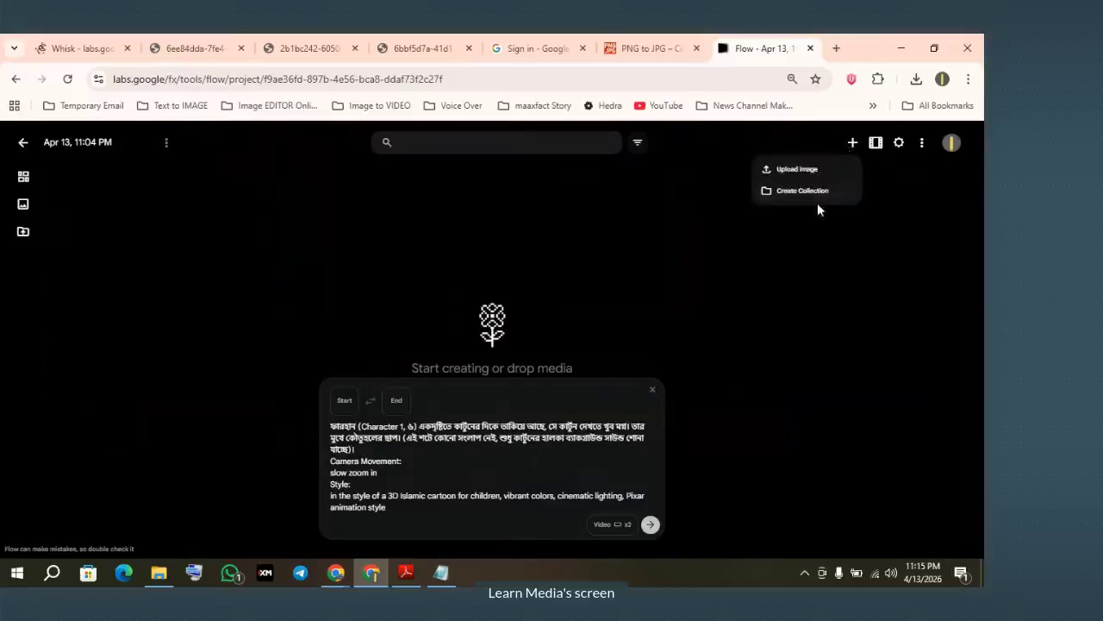
pyautogui.click(227, 259)
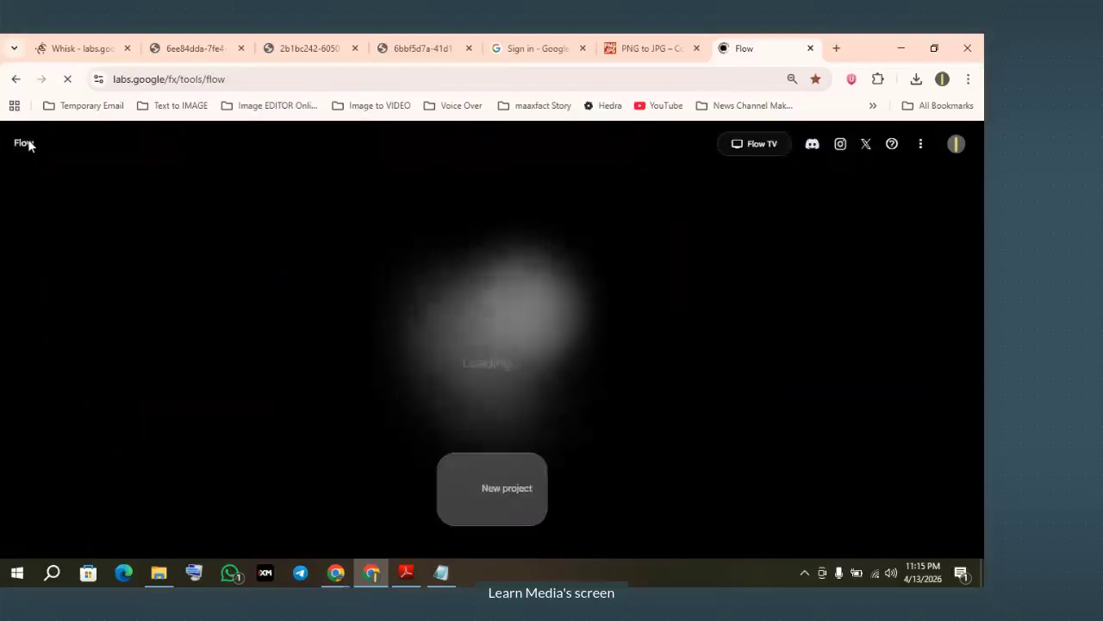
# Create a new Flow project and upload the Seen 1 image from the Image All folder to it
pyautogui.click(491, 474)
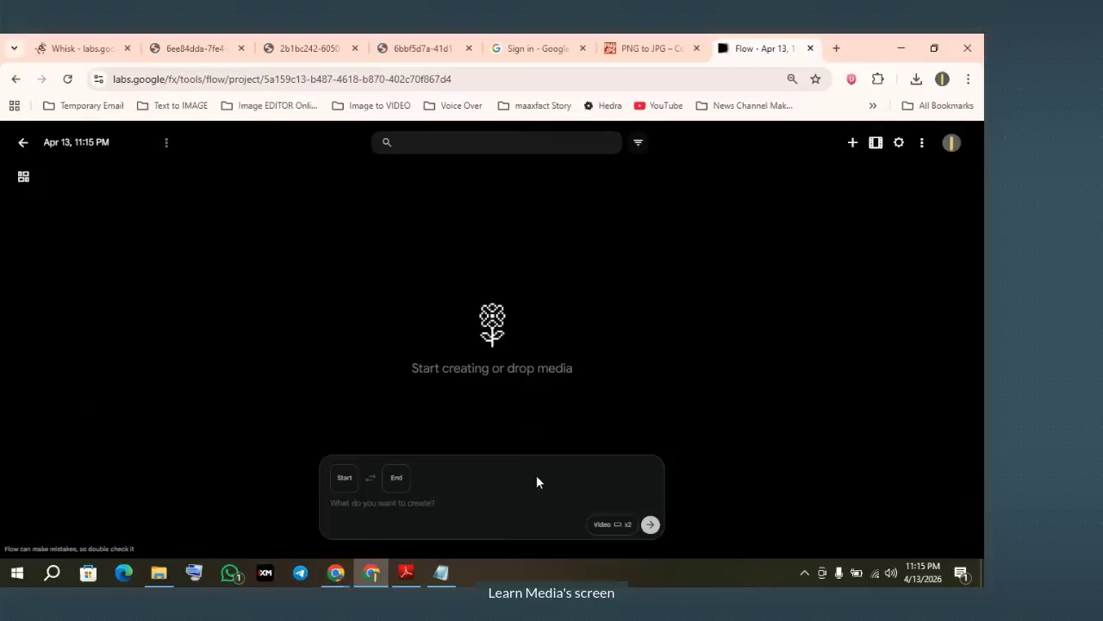
pyautogui.click(854, 143)
pyautogui.click(819, 172)
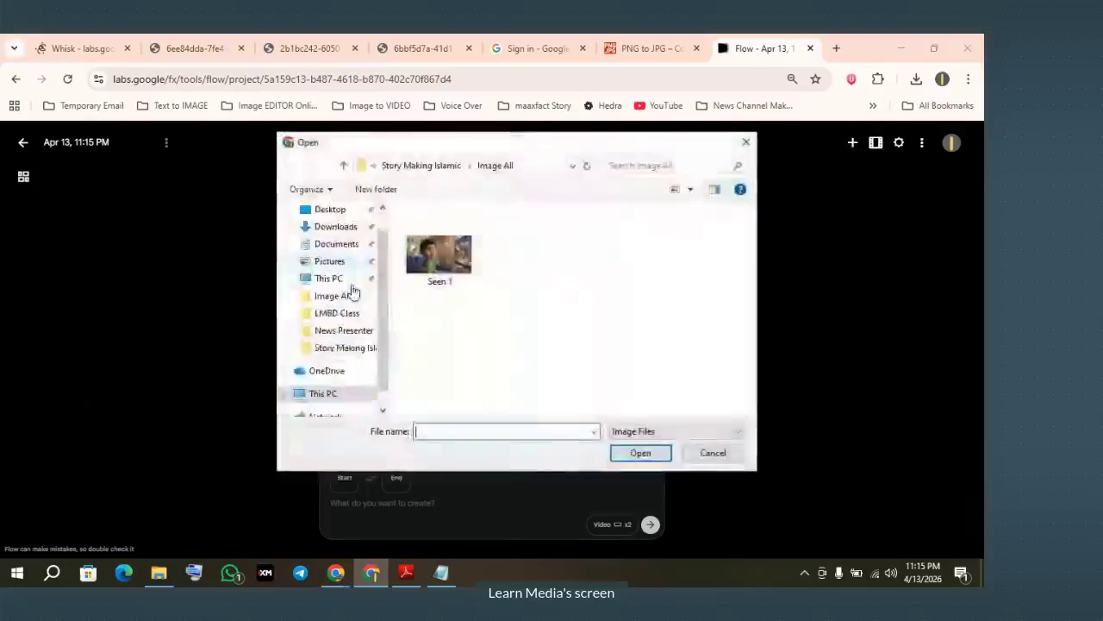
pyautogui.click(439, 255)
pyautogui.click(640, 452)
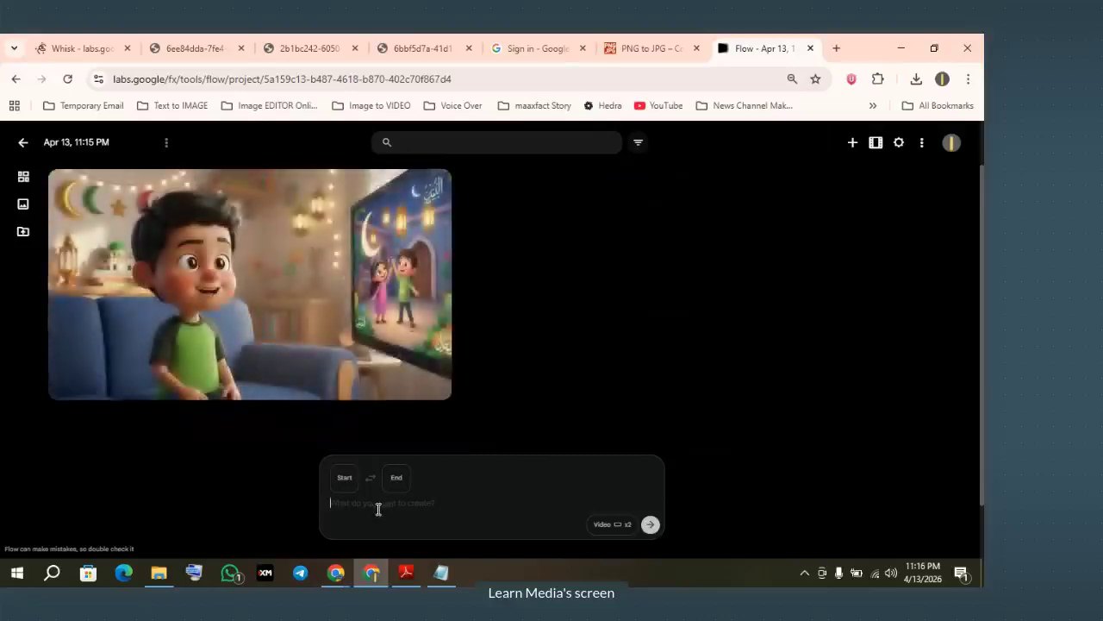
# Fill the new project's video prompt with the copied cartoon-watching action text, including the slow zoom in and Style sections
pyautogui.press('super+v')
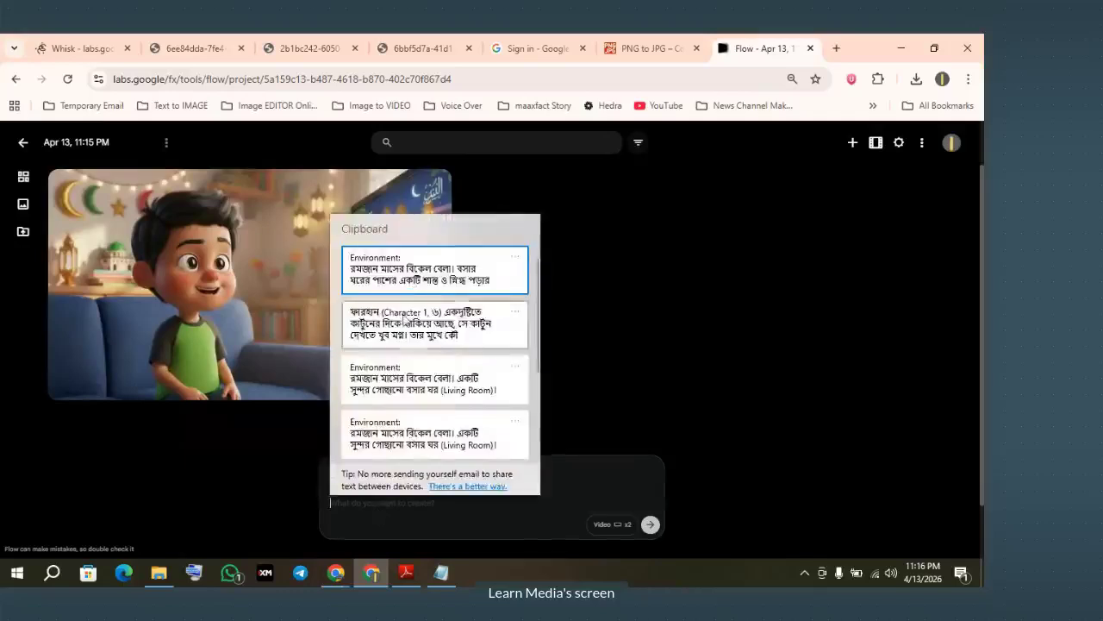
pyautogui.click(430, 332)
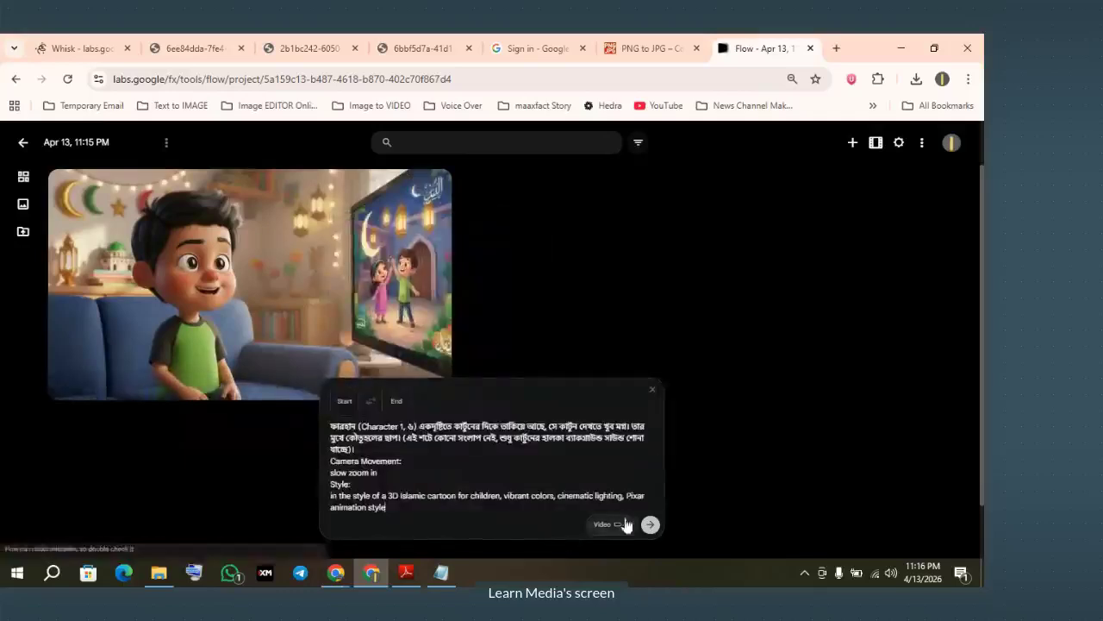
# Generate the cartoon-watching video in the Flow project from the filled prompt
pyautogui.click(651, 524)
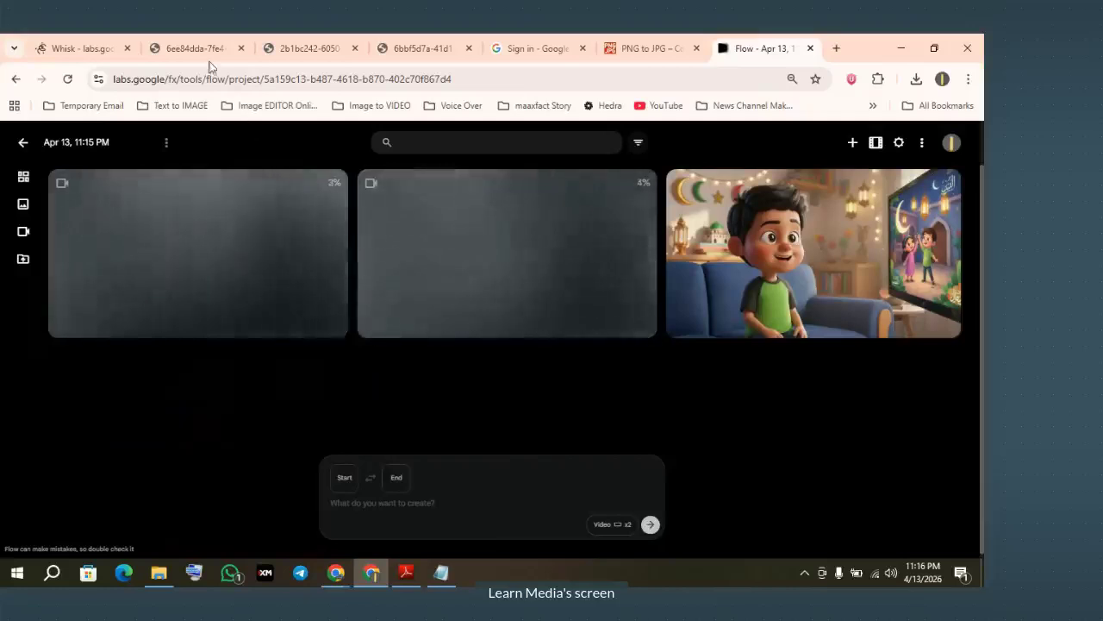
# Save the Whisk image of the girl in the purple hijab as Seen 2 in the Image All folder
pyautogui.click(82, 48)
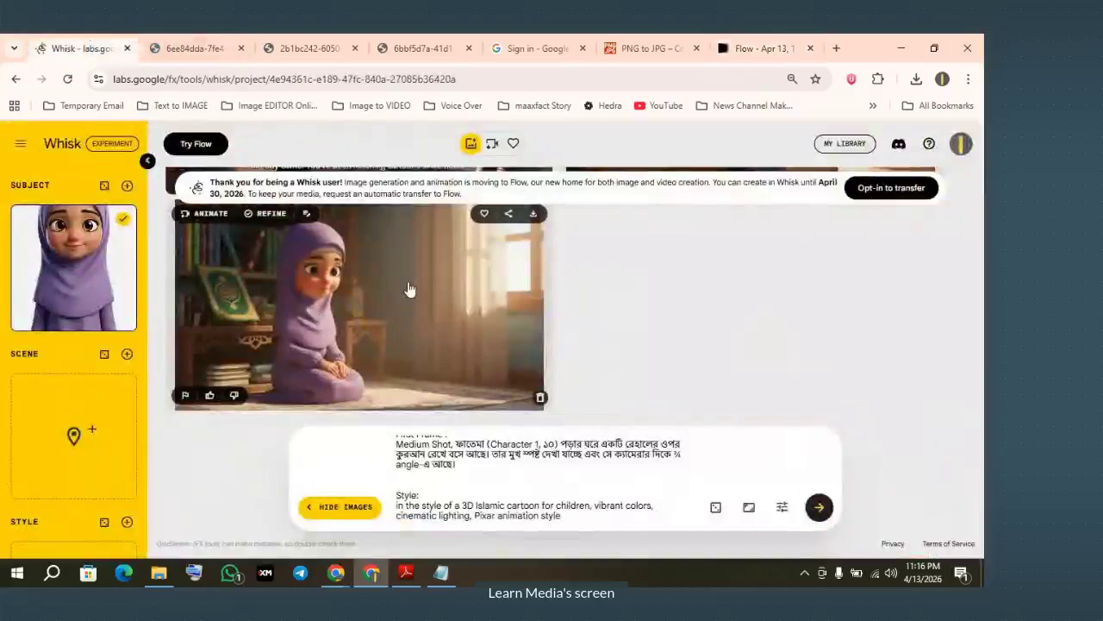
pyautogui.click(534, 213)
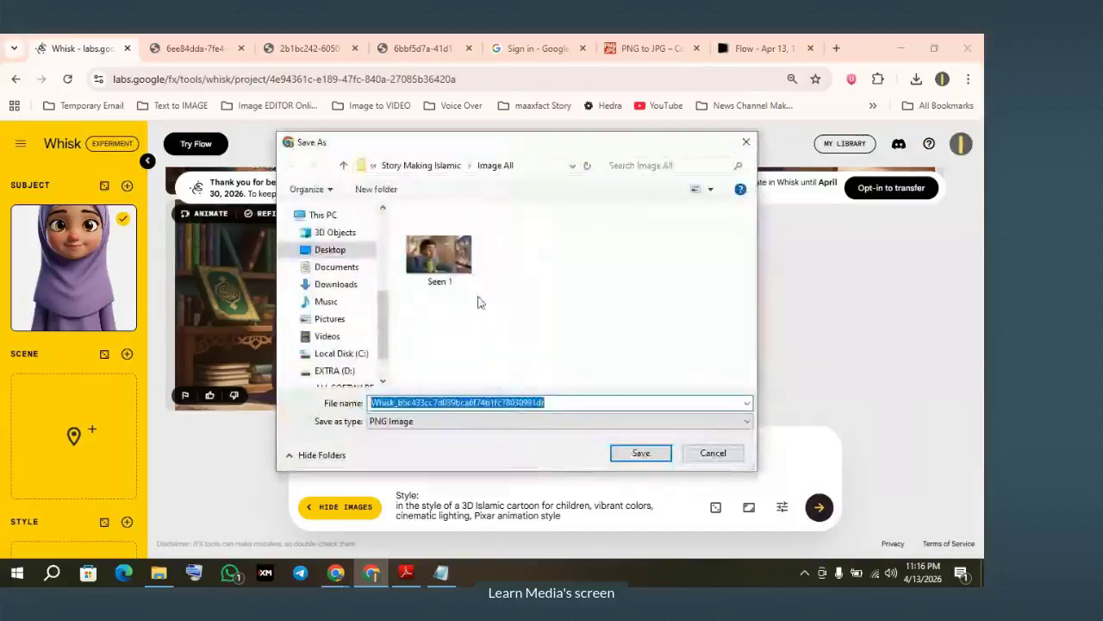
pyautogui.click(439, 255)
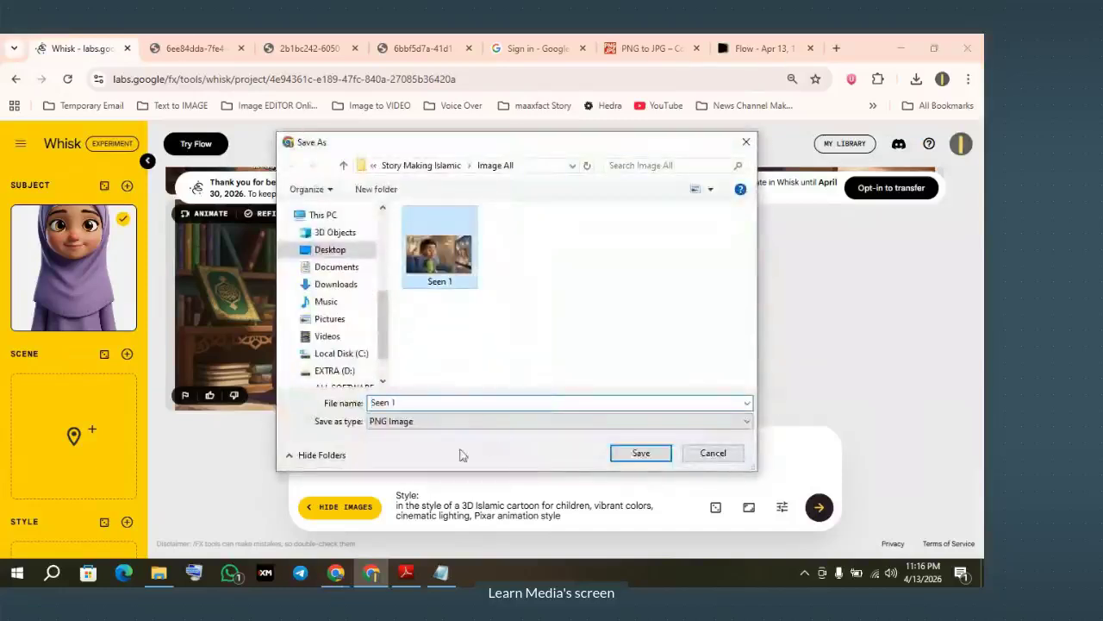
pyautogui.doubleClick(416, 404)
pyautogui.write('2')
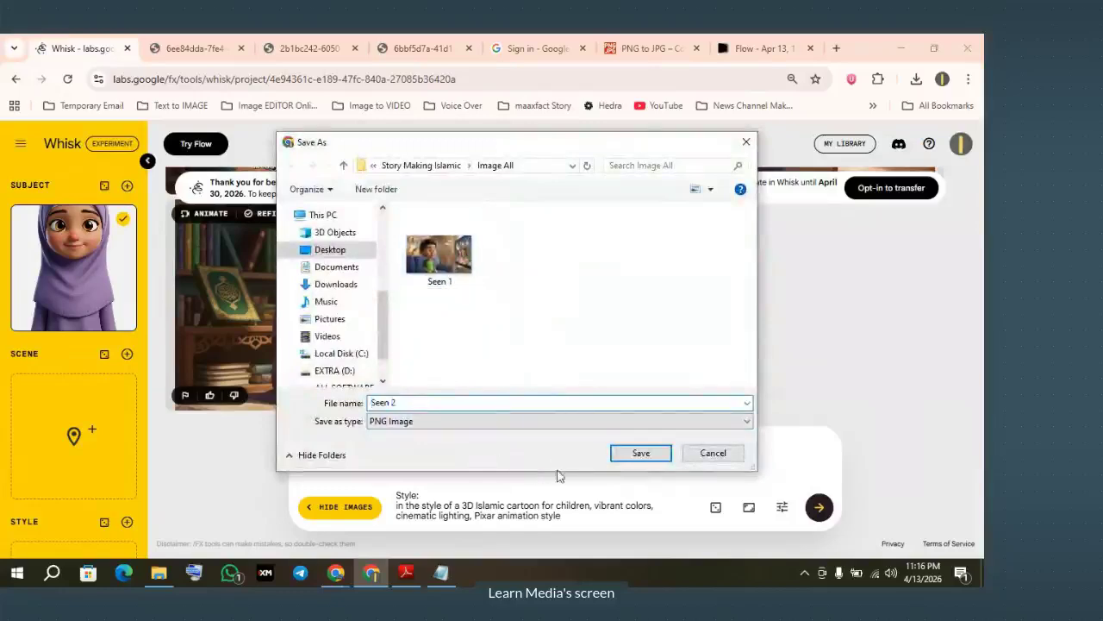
pyautogui.click(639, 451)
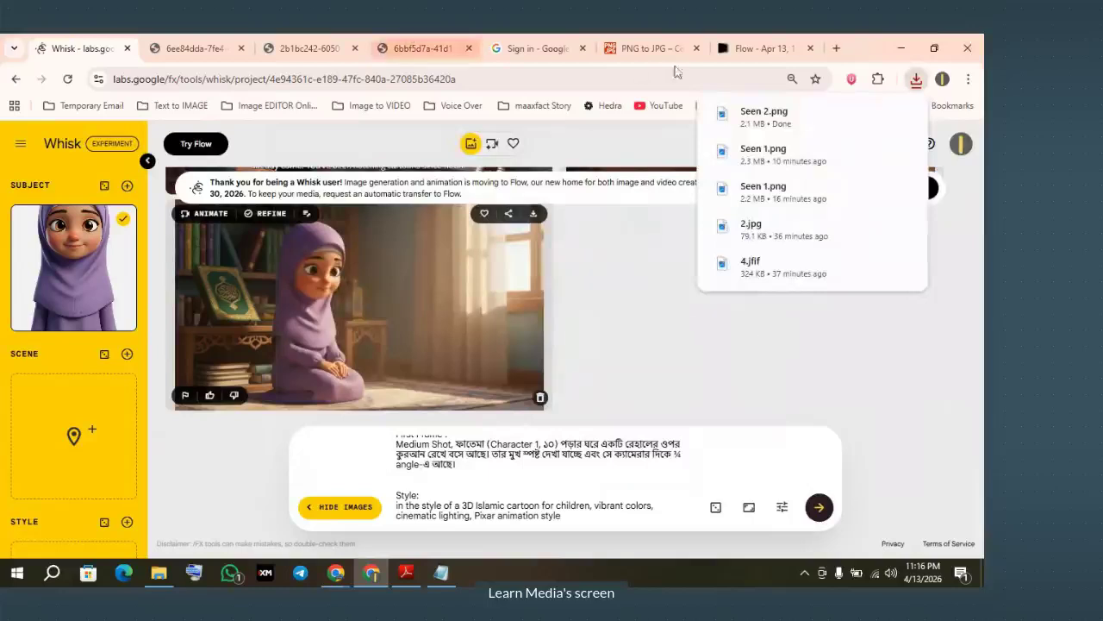
# Search the web for grok ai in a new browser tab and open the grok.com site
pyautogui.click(758, 48)
pyautogui.click(834, 48)
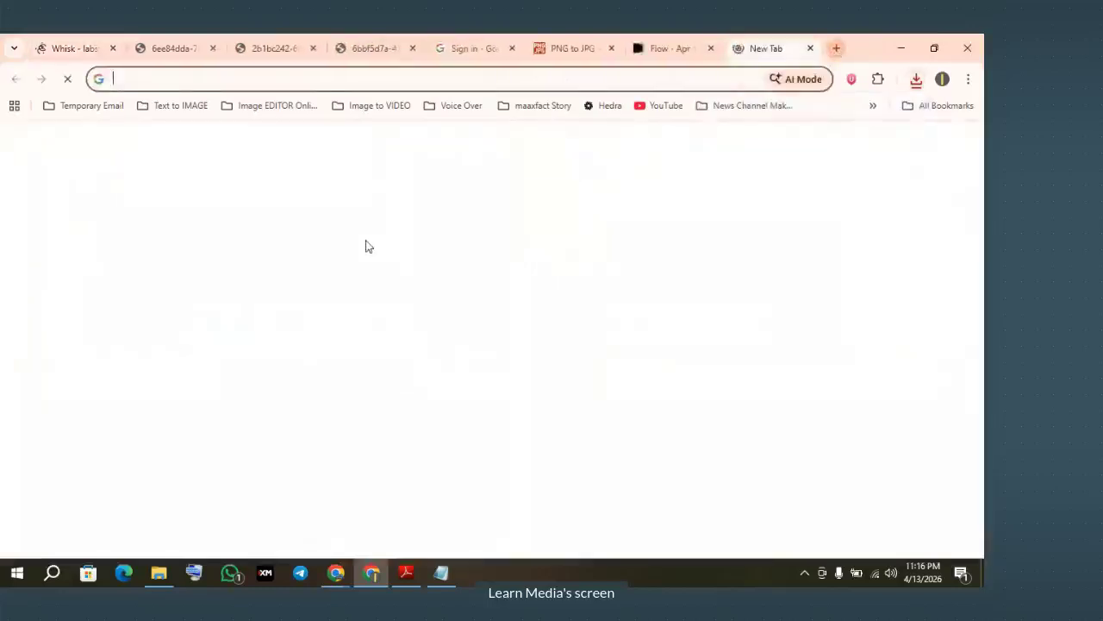
pyautogui.write('grok')
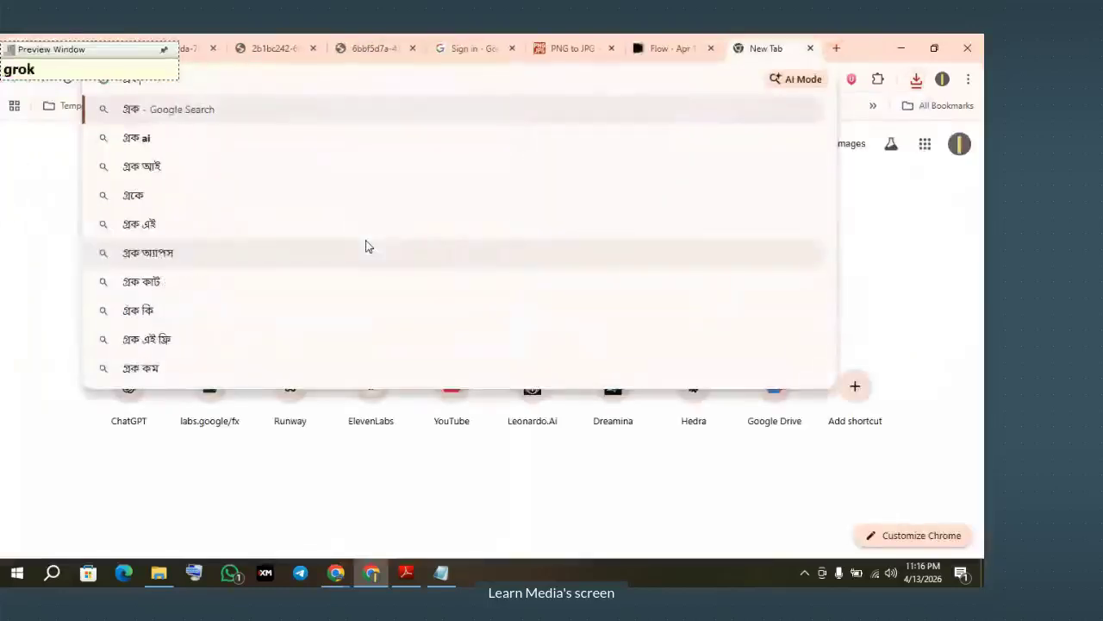
pyautogui.press('BackSpace')
pyautogui.press('BackSpace')
pyautogui.press('BackSpace')
pyautogui.press('BackSpace')
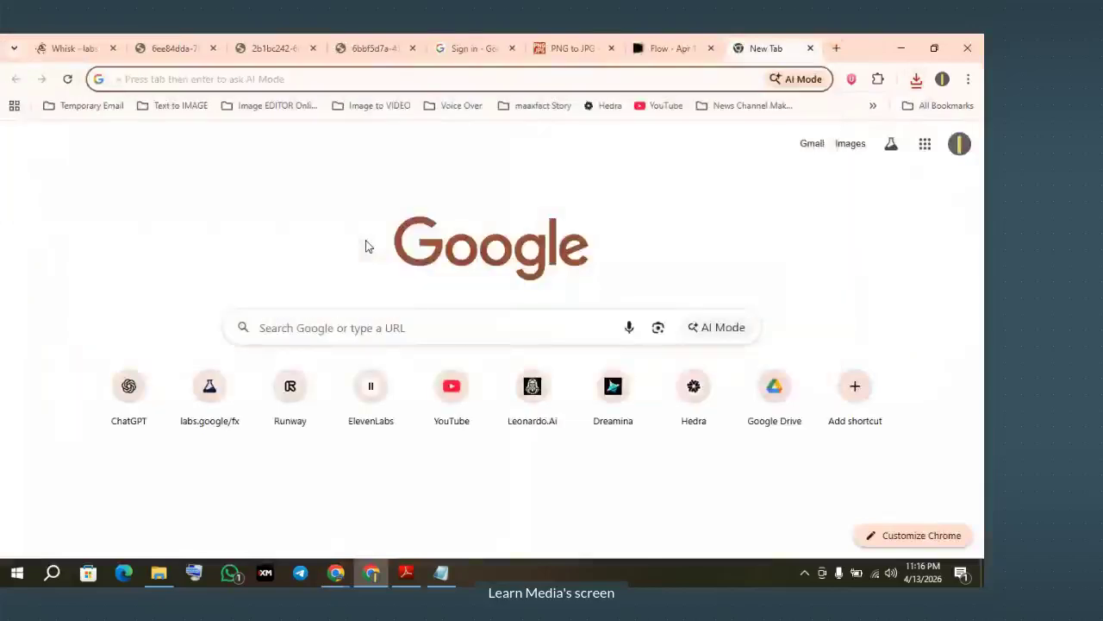
pyautogui.write('grok')
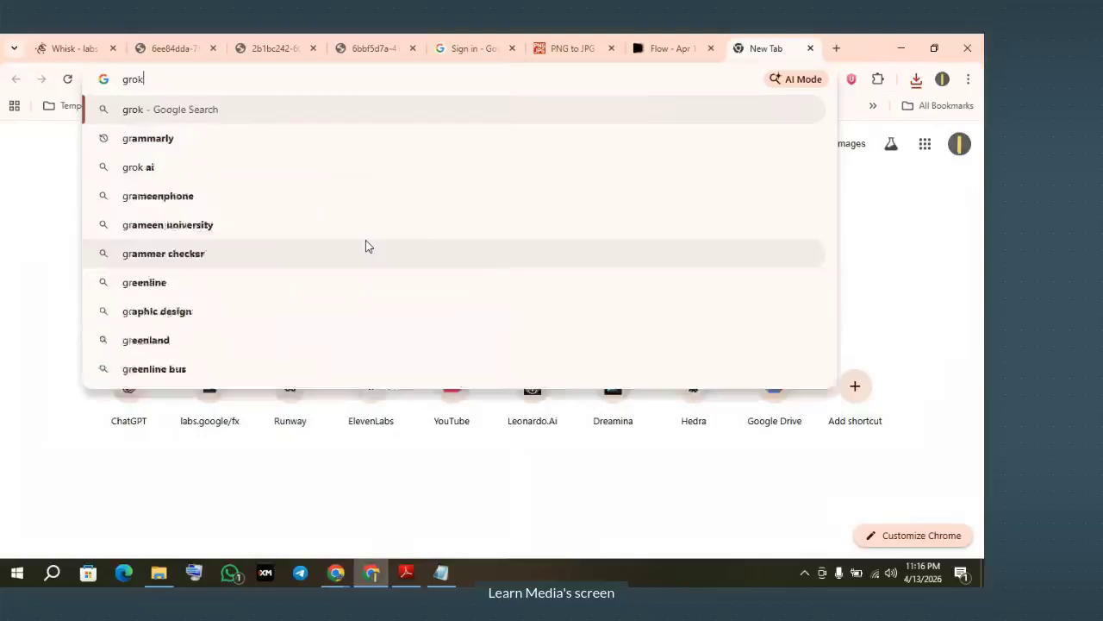
pyautogui.click(131, 144)
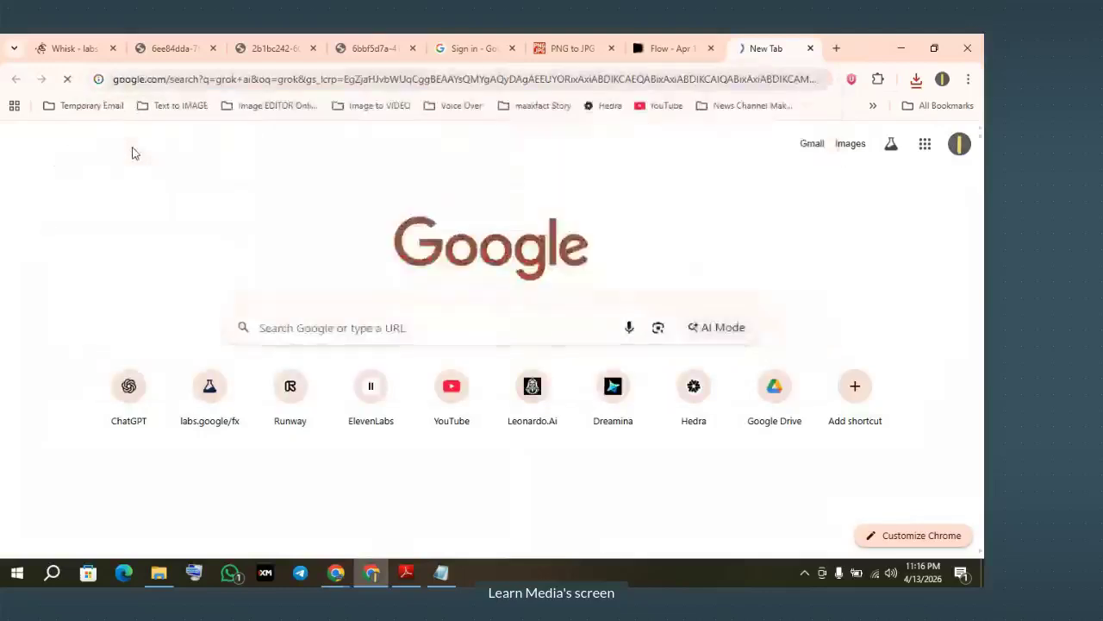
pyautogui.click(73, 307)
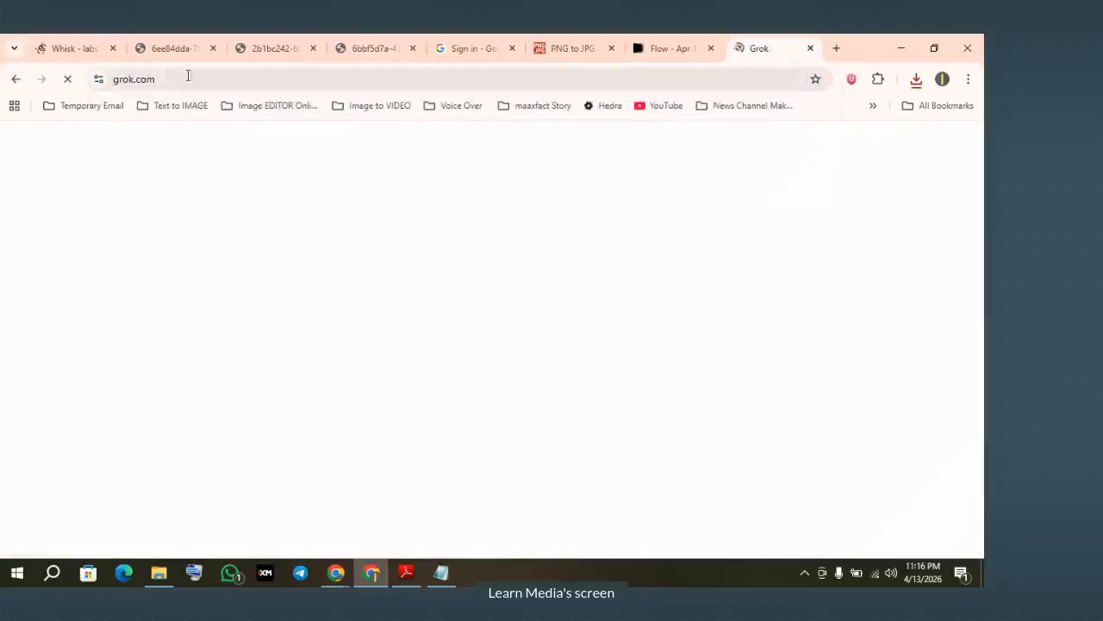
# Close the leftover image, Google sign-in and PNG to JPG browser tabs, keeping Whisk, Flow and Grok open
pyautogui.click(205, 48)
pyautogui.click(213, 49)
pyautogui.click(213, 48)
pyautogui.click(213, 48)
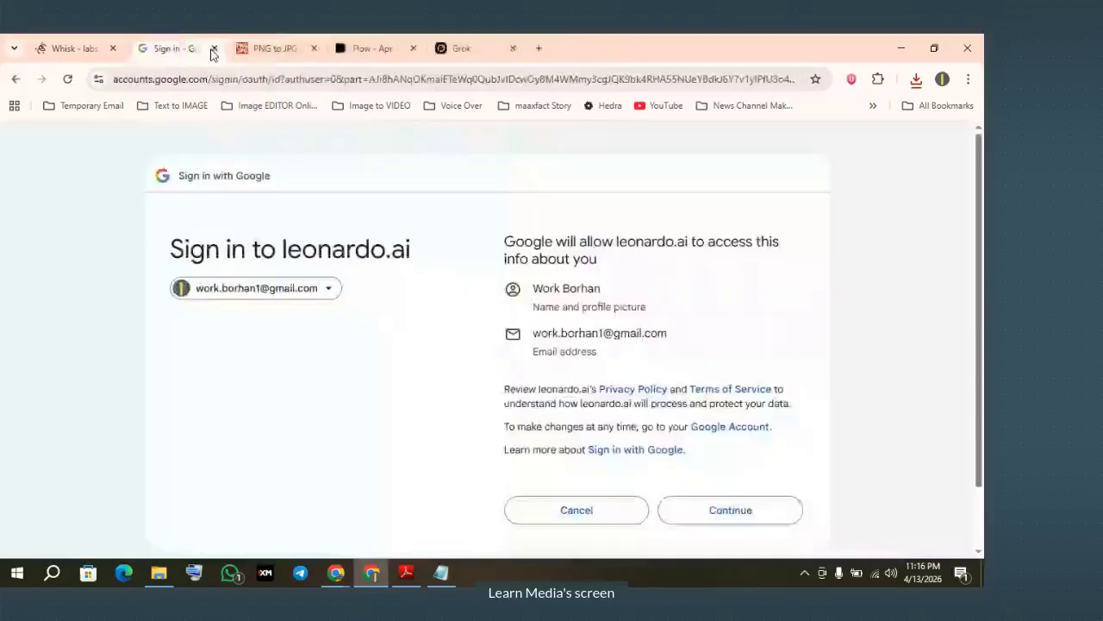
pyautogui.click(213, 50)
pyautogui.click(213, 49)
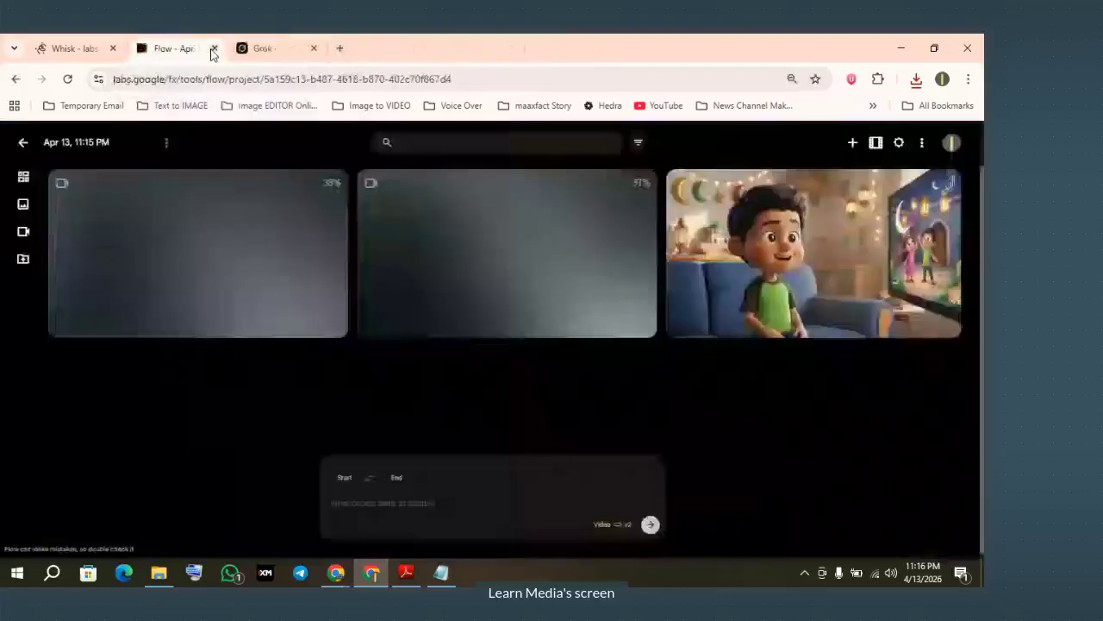
# Sign up for Grok with the existing Google account and dismiss the cookie notice
pyautogui.click(275, 52)
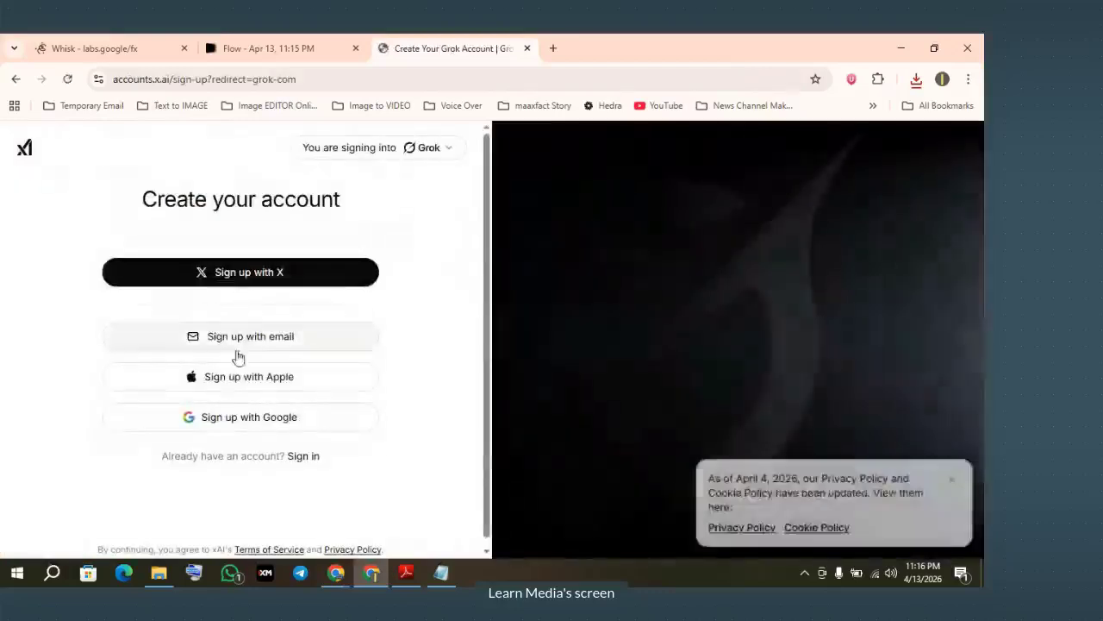
pyautogui.click(263, 418)
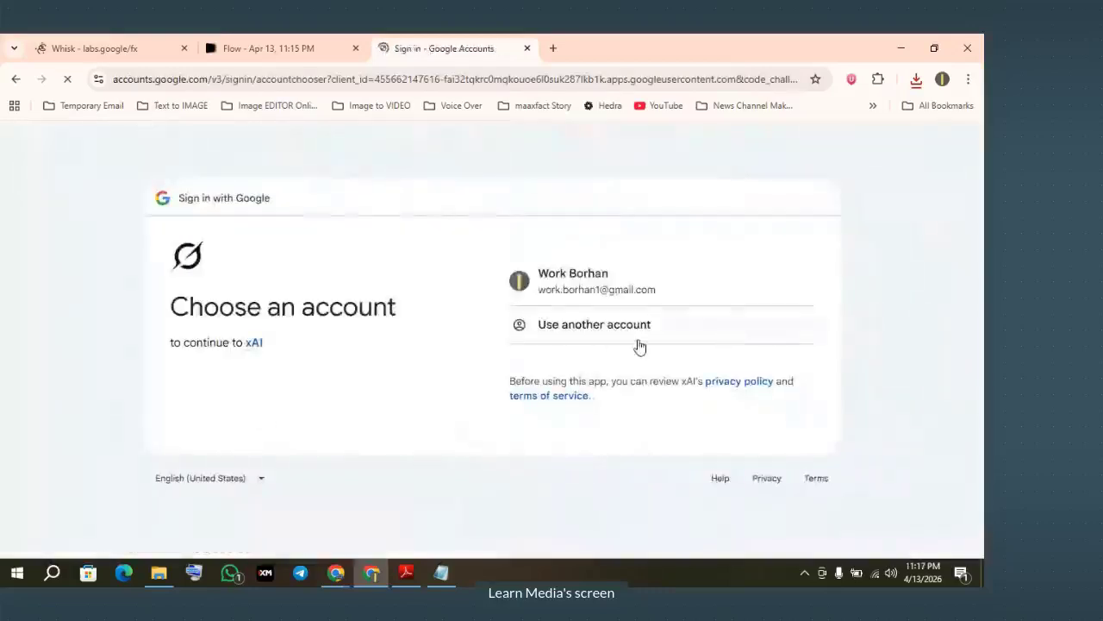
pyautogui.click(614, 292)
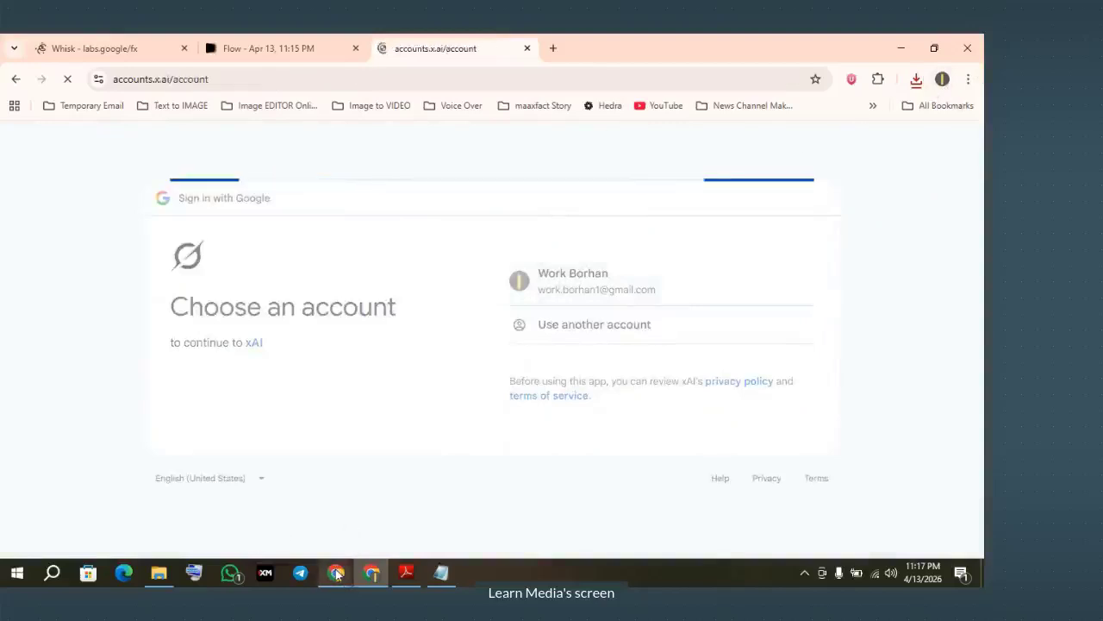
pyautogui.click(254, 50)
pyautogui.click(436, 52)
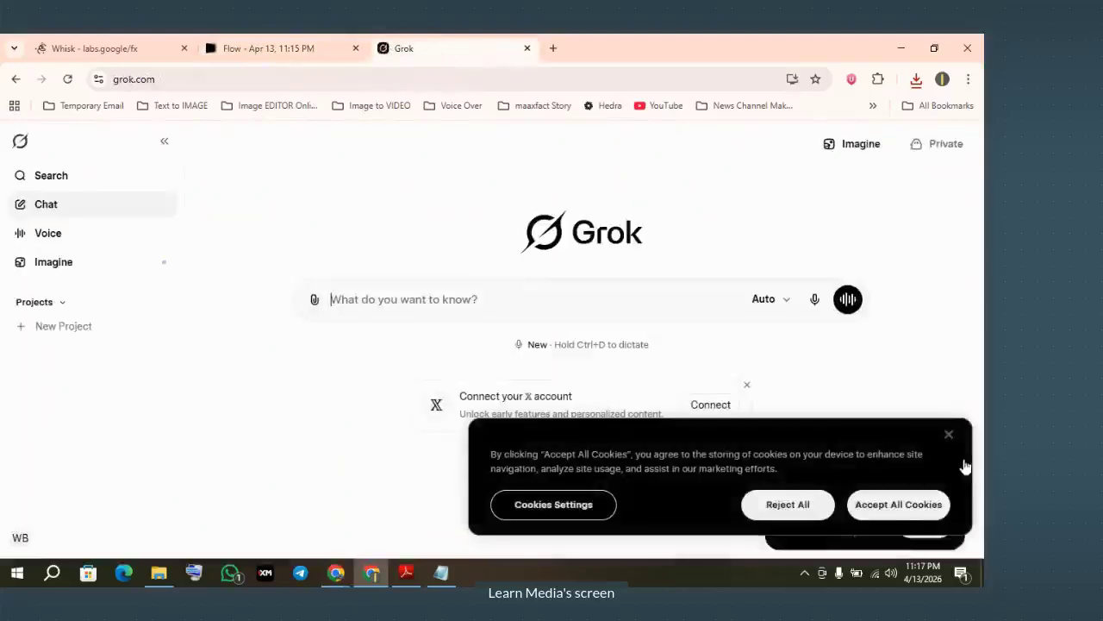
pyautogui.click(949, 436)
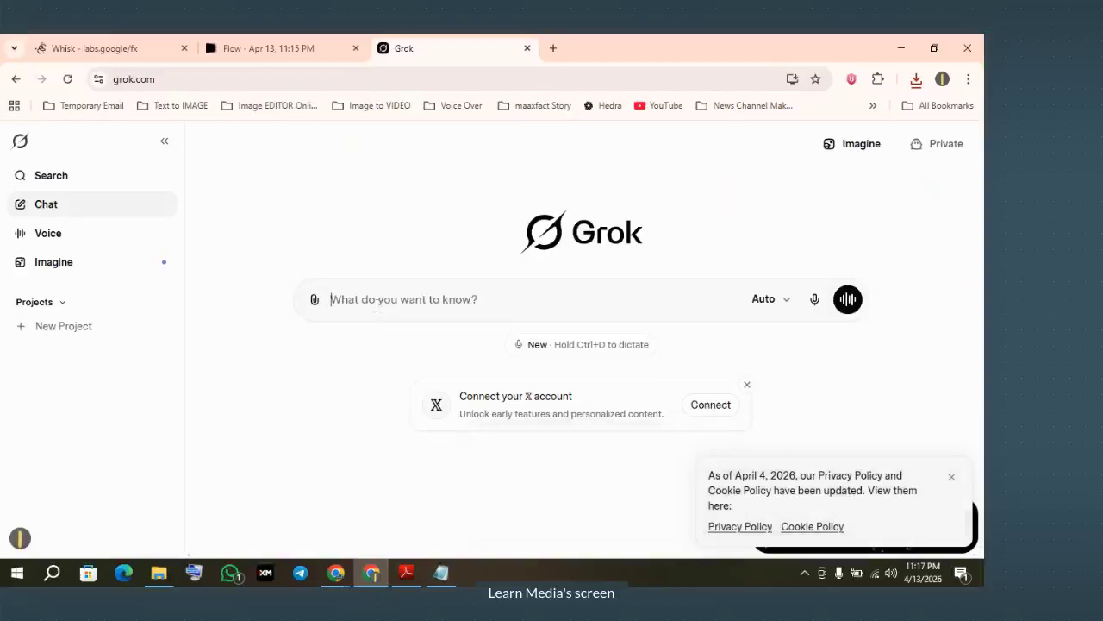
# Open Grok's Imagine generator in Video mode and dismiss the privacy policy notice
pyautogui.click(54, 262)
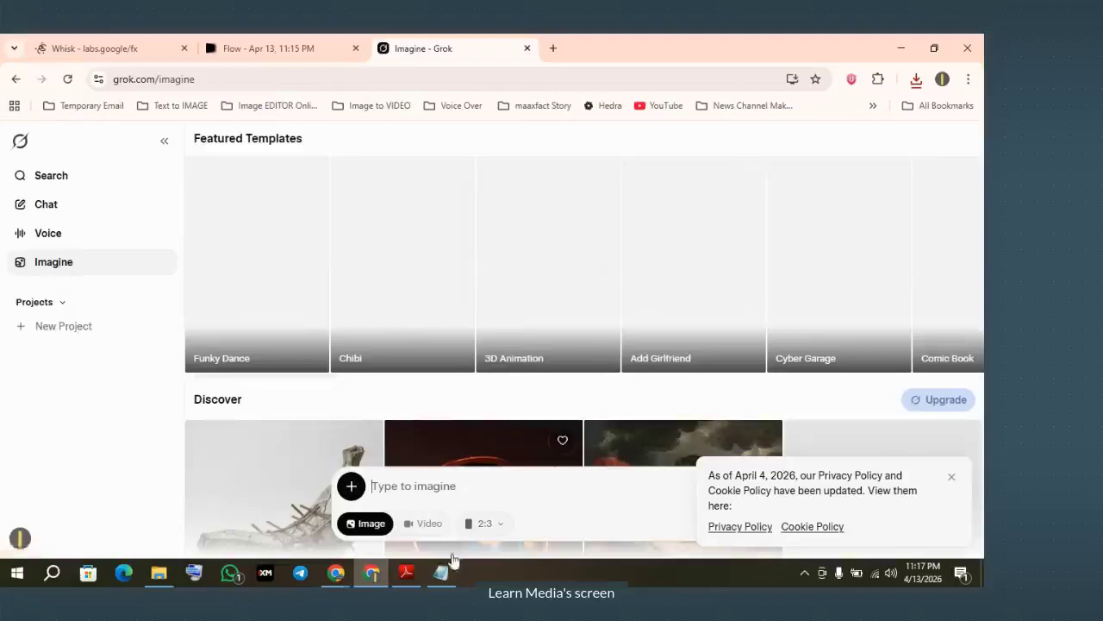
pyautogui.click(425, 524)
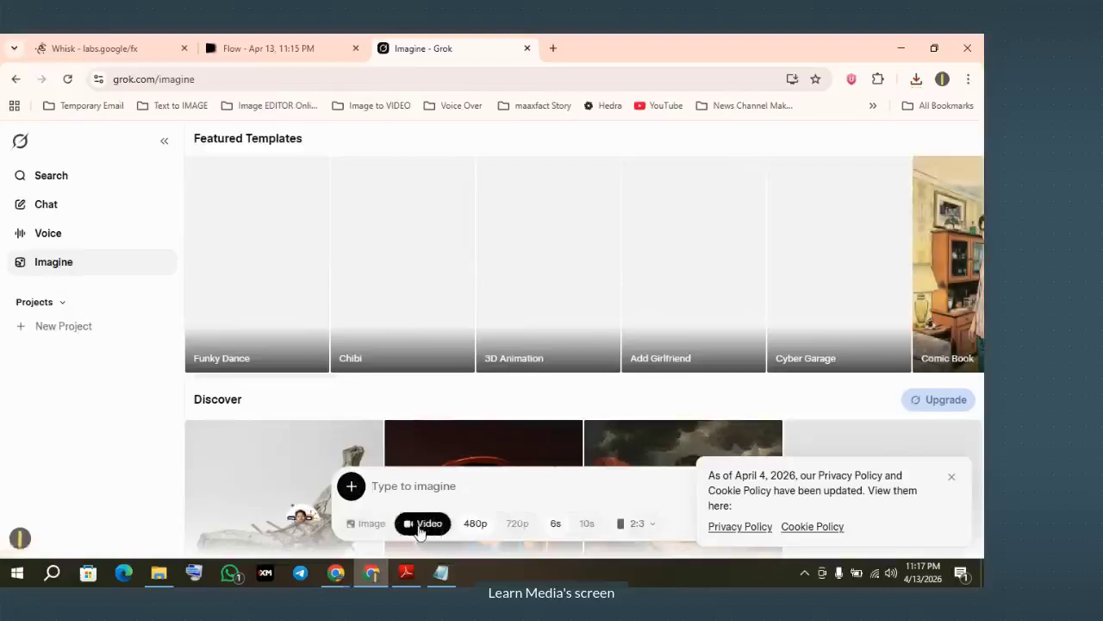
pyautogui.click(952, 477)
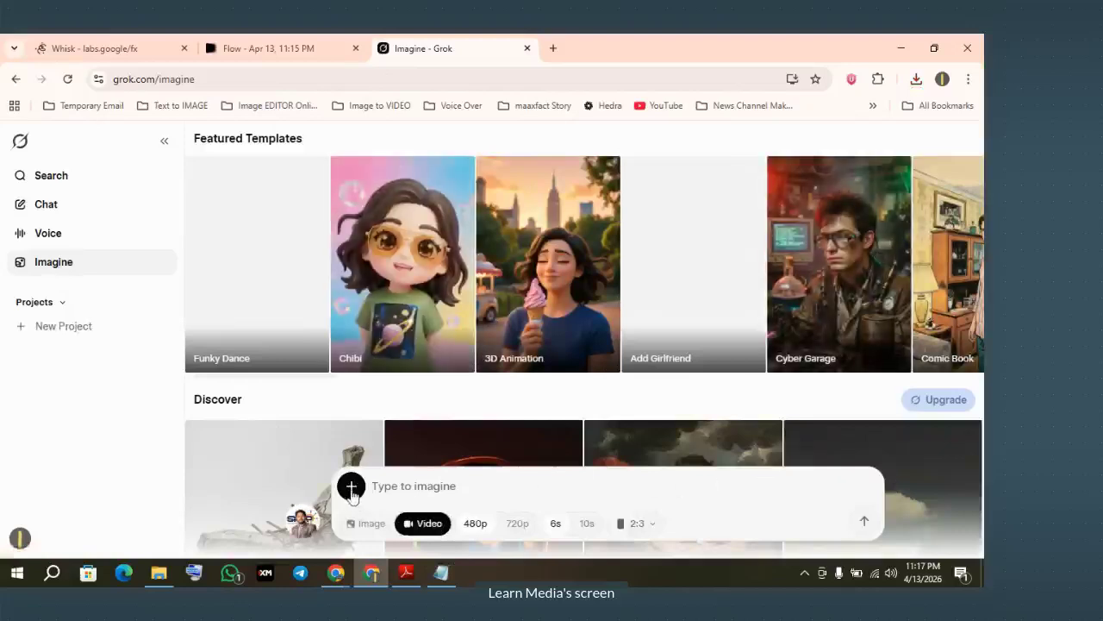
# Upload the Seen 2 image from the Image All folder as the video's reference image
pyautogui.moveTo(335, 434)
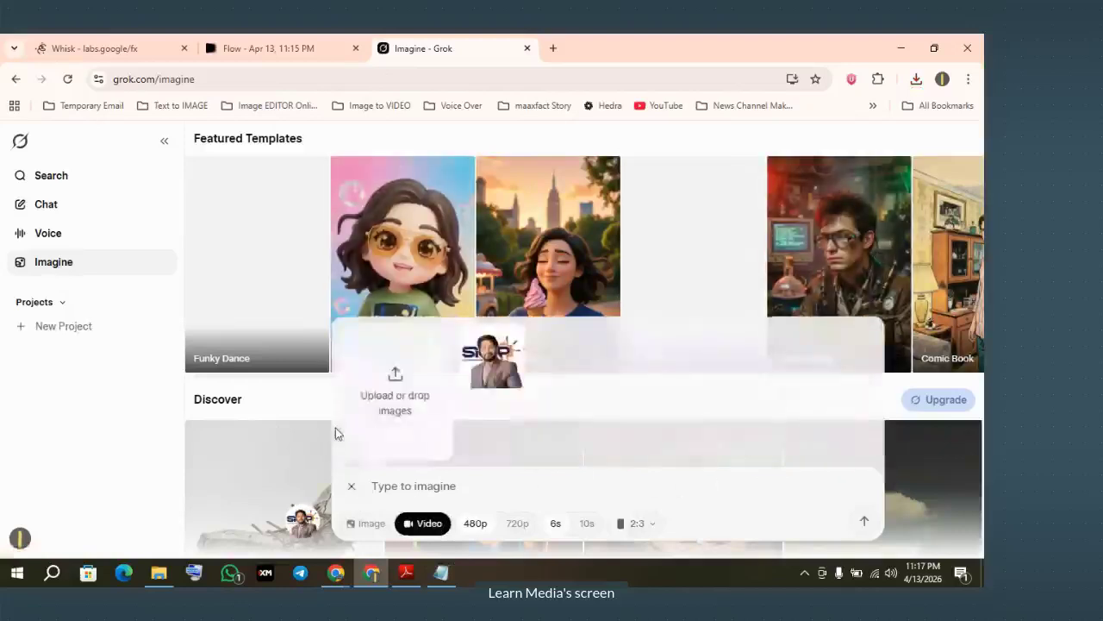
pyautogui.click(401, 396)
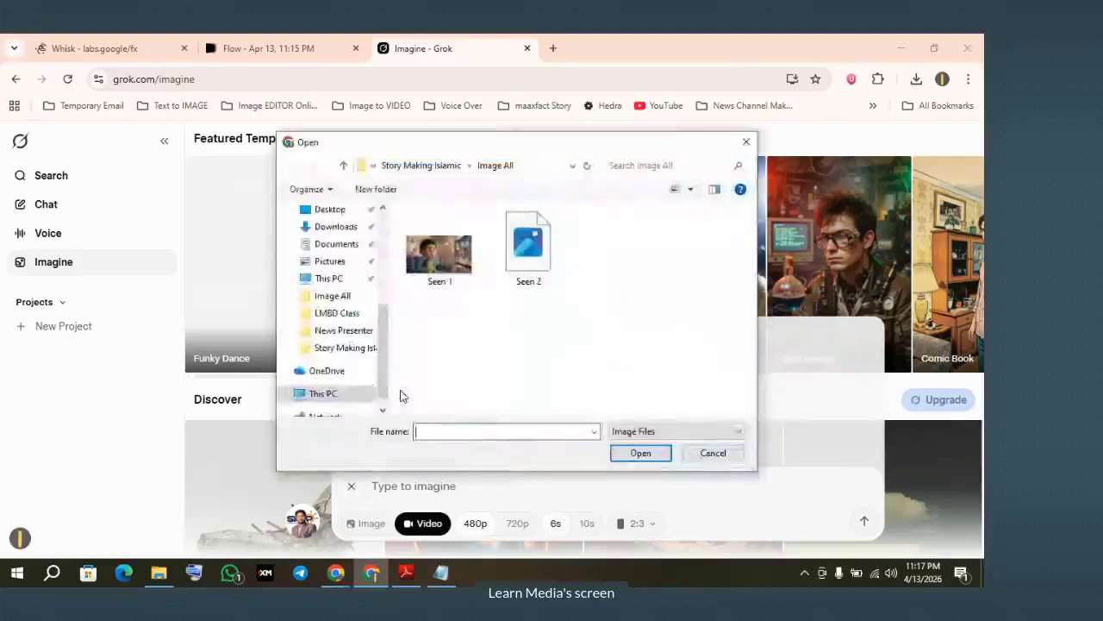
pyautogui.click(526, 259)
pyautogui.click(638, 453)
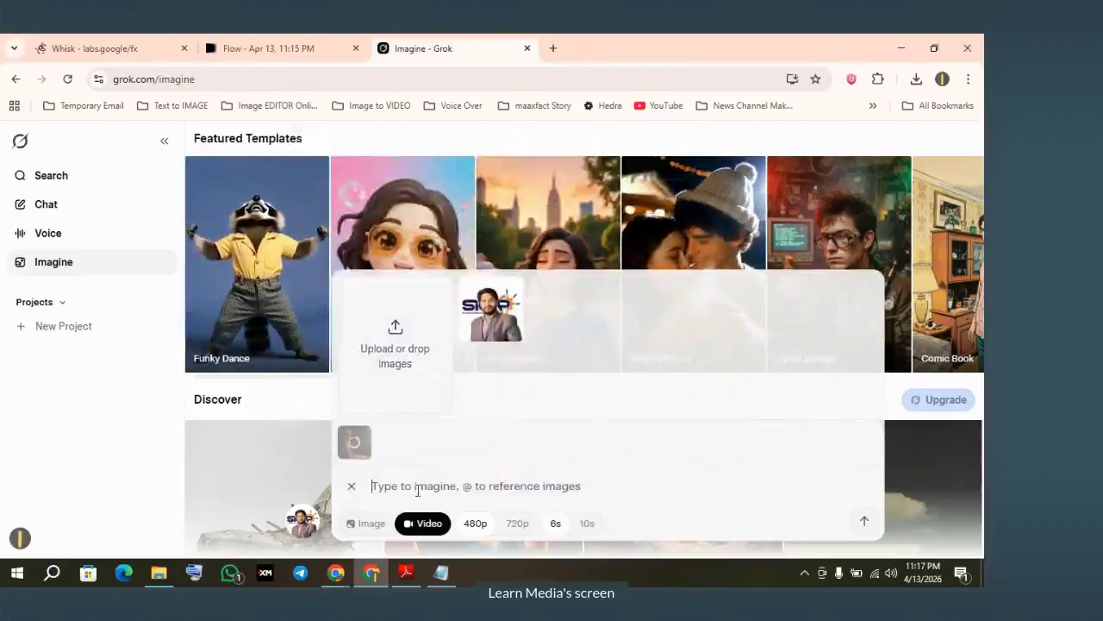
# Fill the video prompt with the copied study-room scene text from the clipboard history
pyautogui.click(418, 490)
pyautogui.press('super+v')
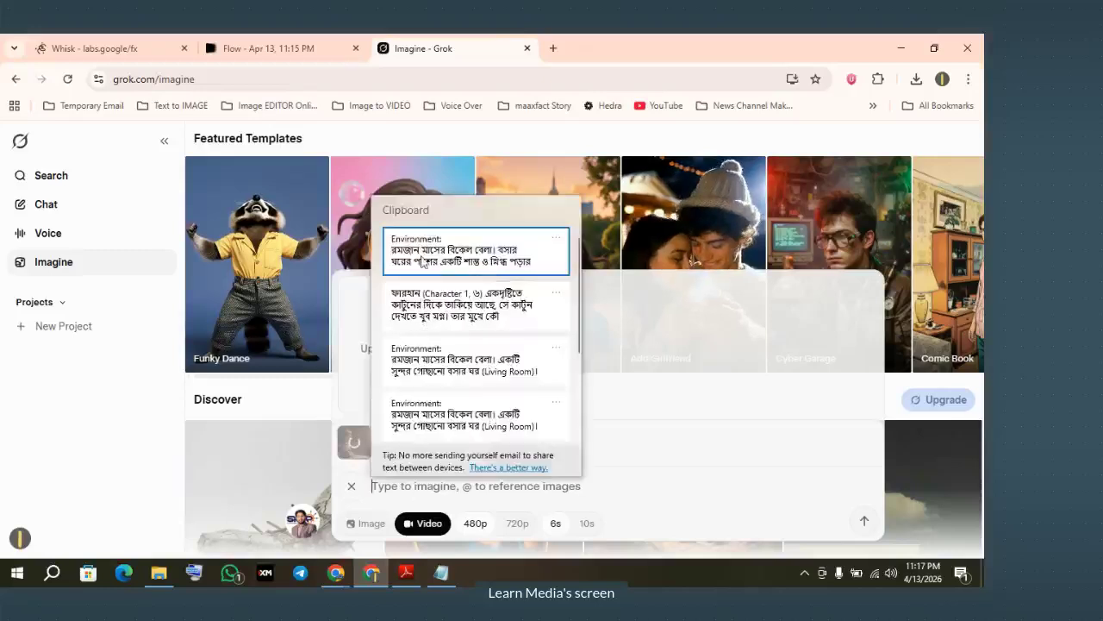
pyautogui.click(448, 251)
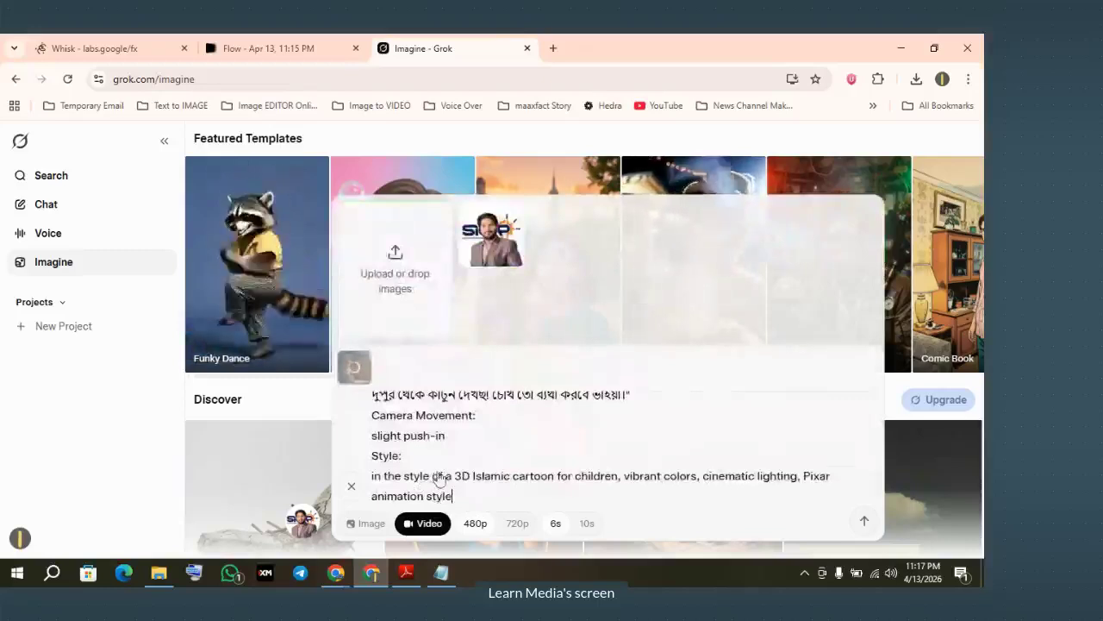
# Remove the Style, Environment, Characters and First Frame sections from the prompt, keeping the action, dialogue and camera movement
pyautogui.scroll(5, 480, 454)
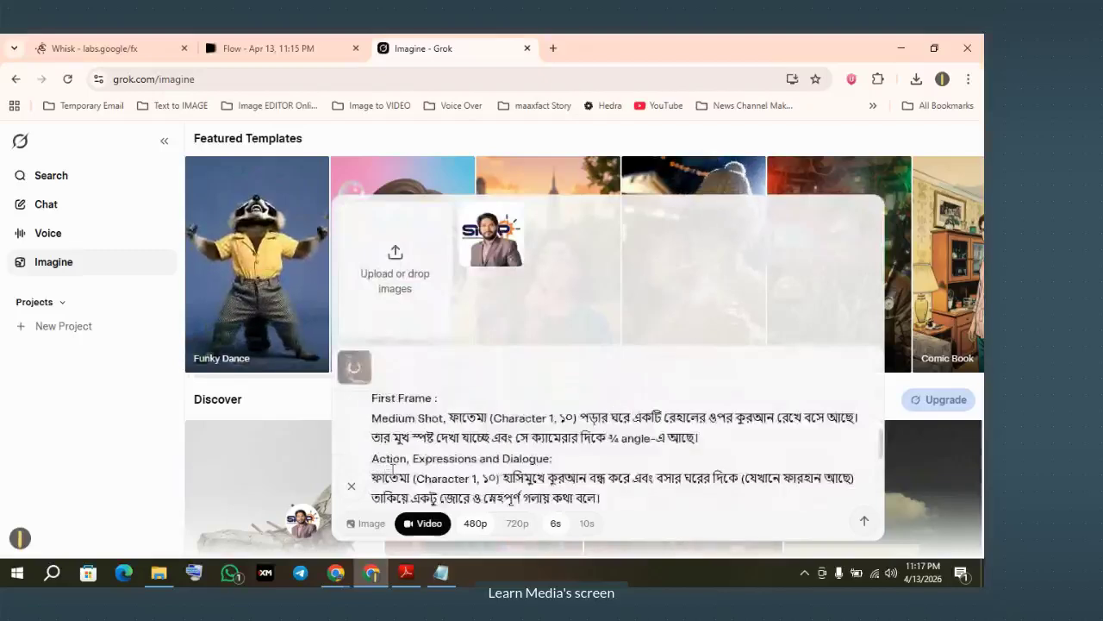
pyautogui.scroll(-5, 392, 470)
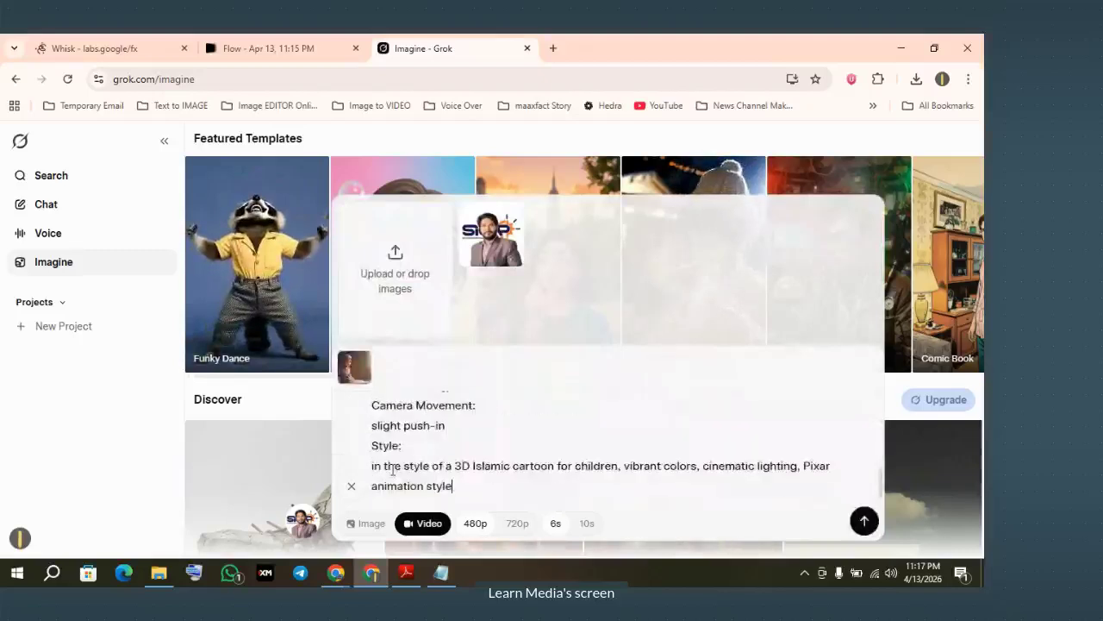
pyautogui.moveTo(373, 445); pyautogui.dragTo(487, 499)
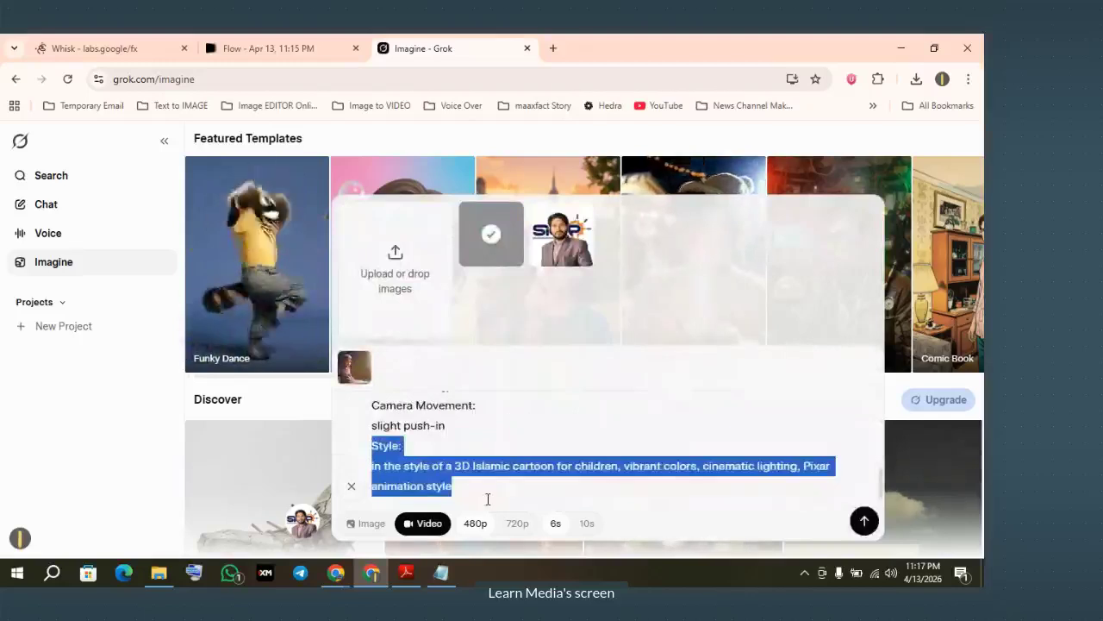
pyautogui.press('BackSpace')
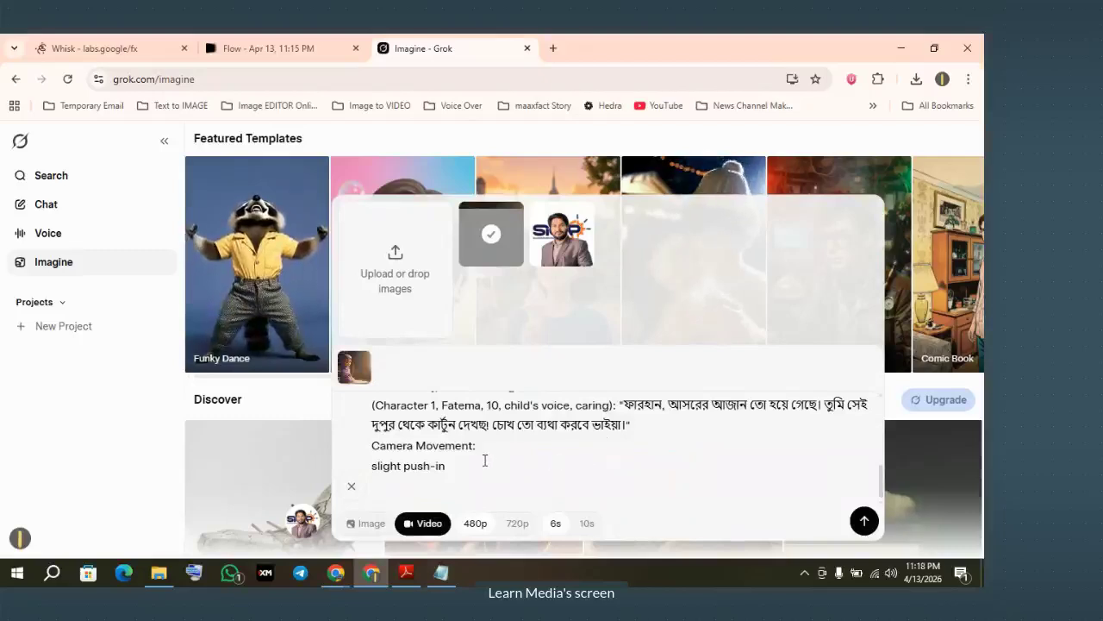
pyautogui.scroll(3, 484, 461)
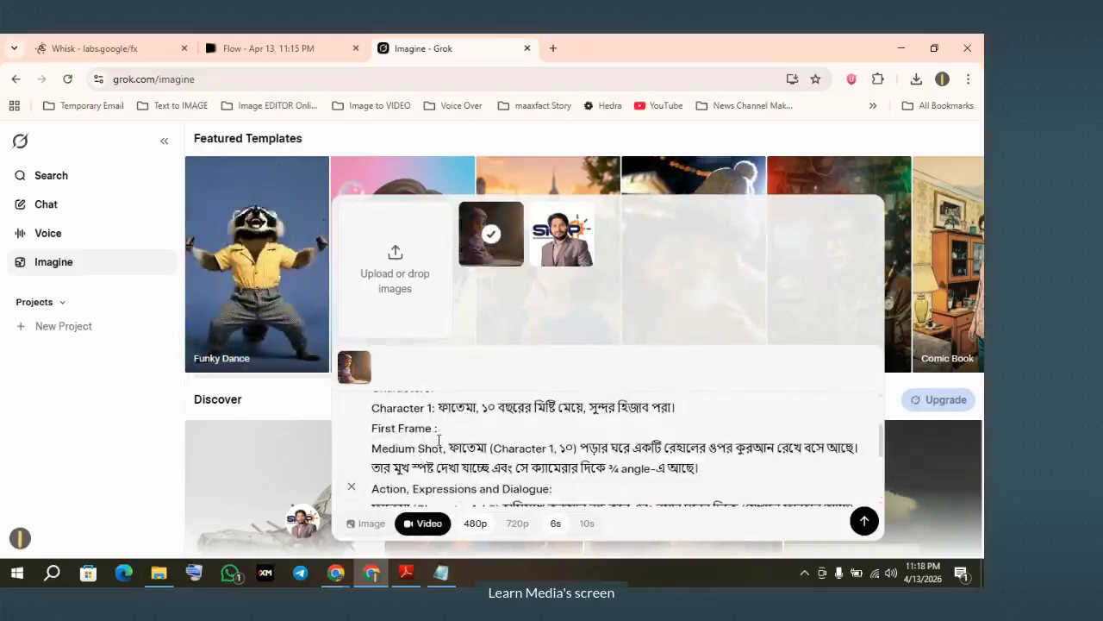
pyautogui.moveTo(720, 470); pyautogui.dragTo(509, 448)
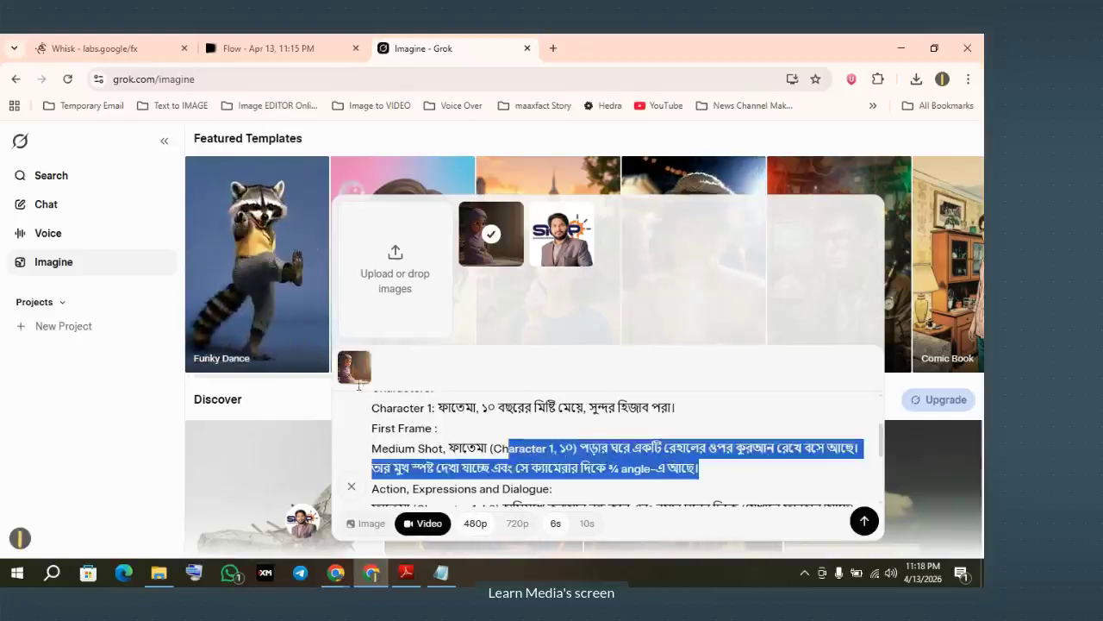
pyautogui.moveTo(403, 444); pyautogui.dragTo(342, 405)
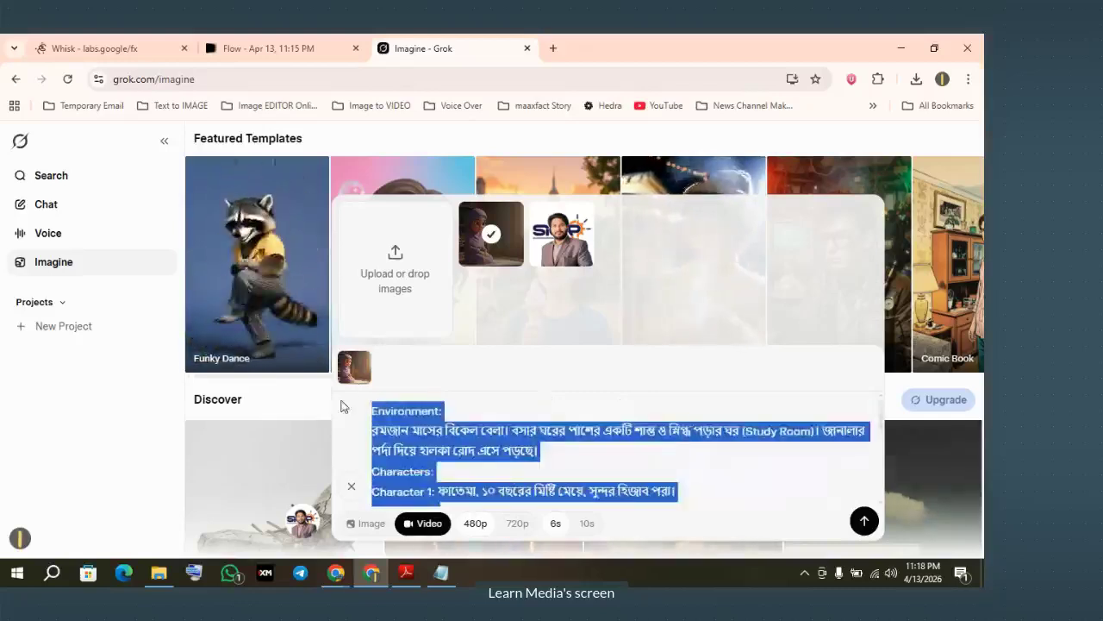
pyautogui.press('BackSpace')
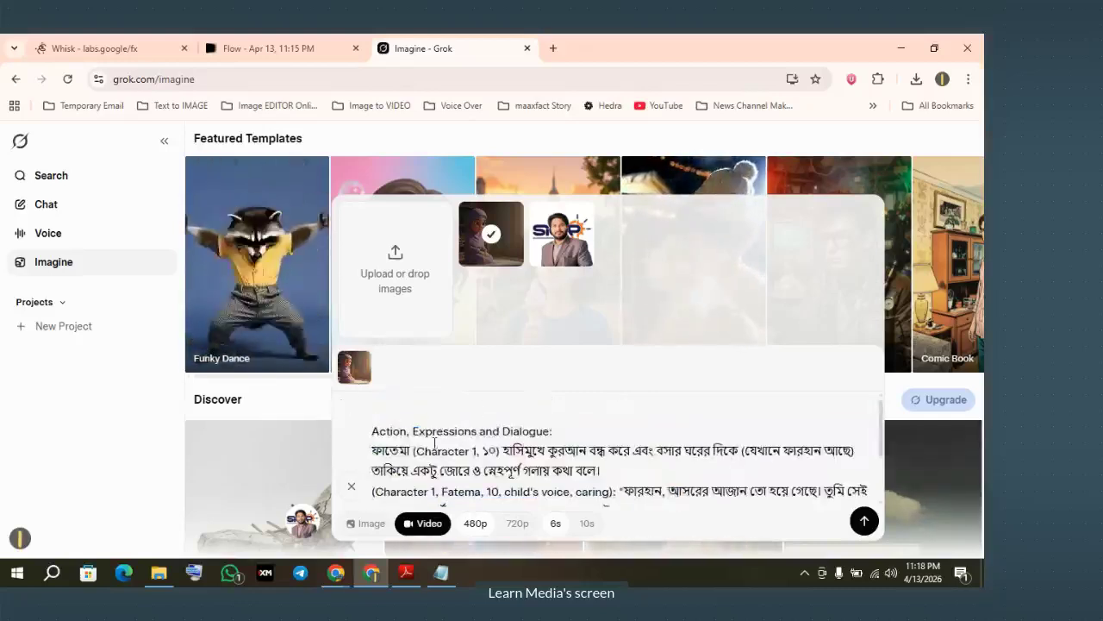
# Try to switch the video resolution to 720p, then leave the subscription offer and reopen the Imagine generator
pyautogui.scroll(-1, 564, 462)
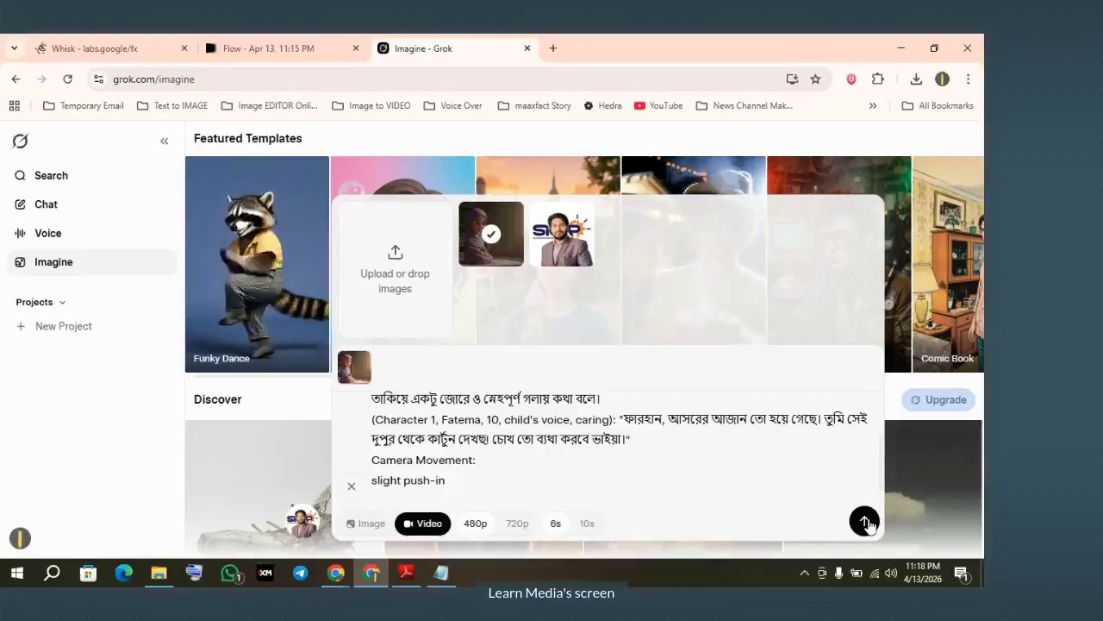
pyautogui.click(516, 524)
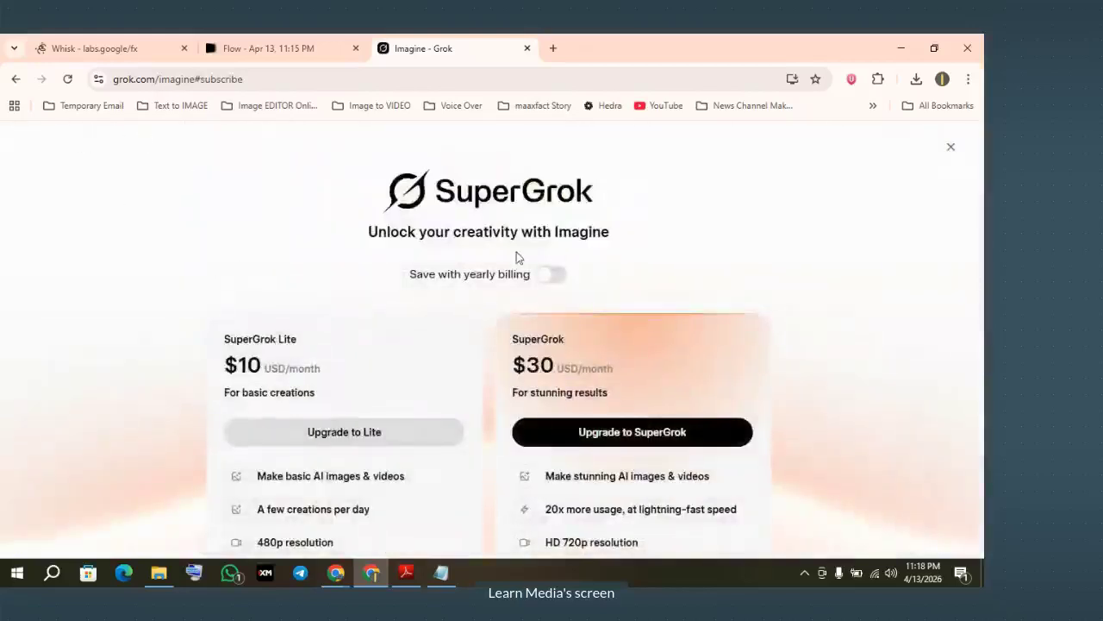
pyautogui.click(16, 80)
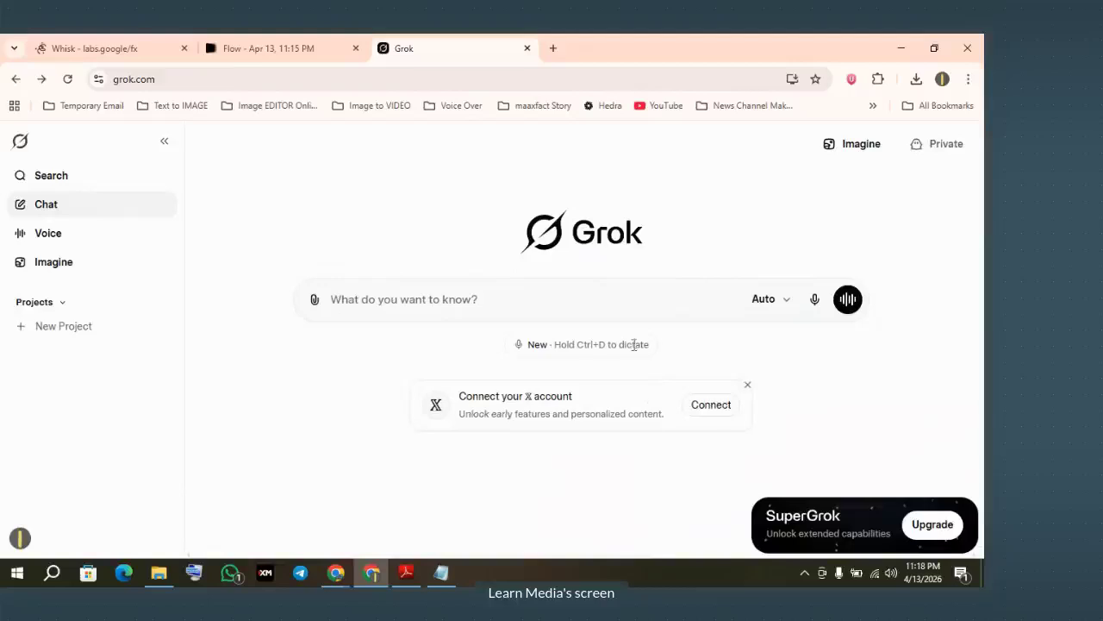
pyautogui.click(53, 267)
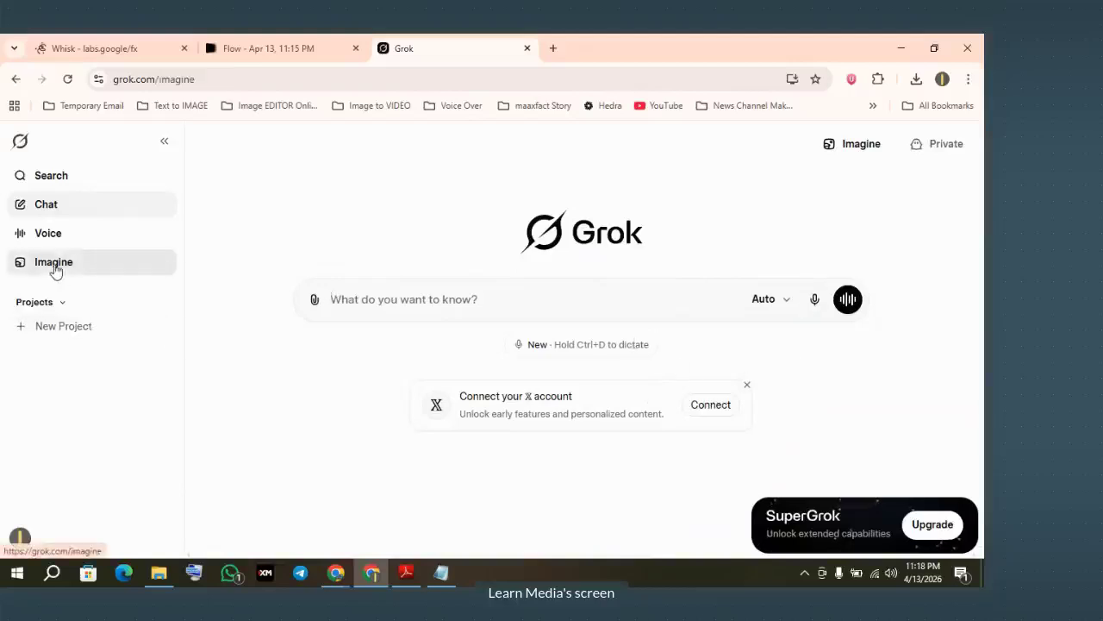
pyautogui.moveTo(352, 448)
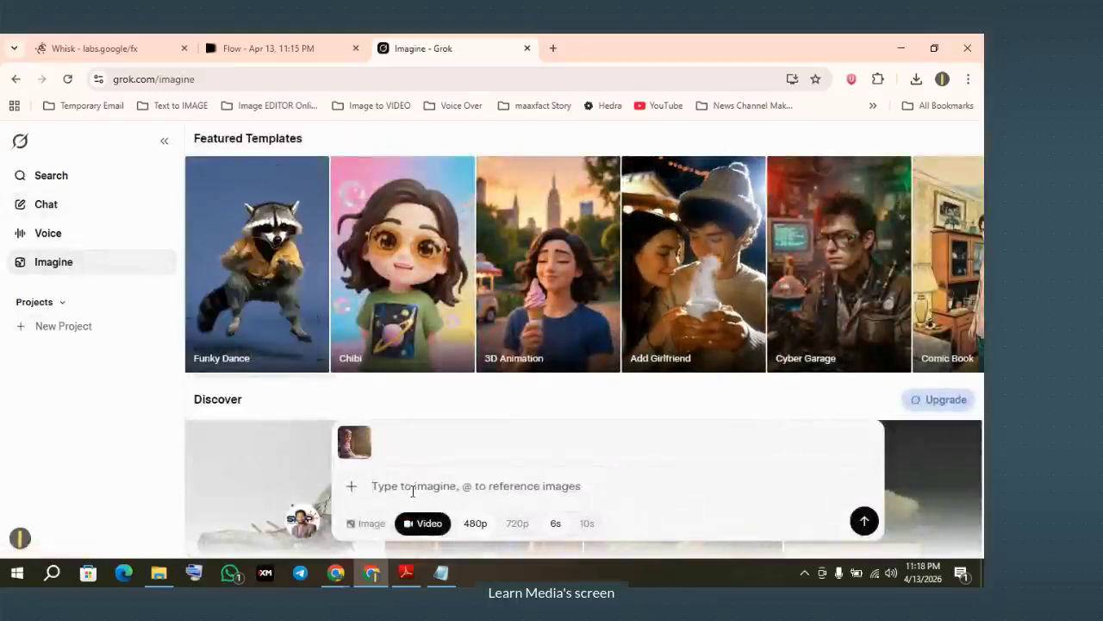
# Refill the video prompt with the copied study-room scene text from the clipboard history and delete its Style section
pyautogui.press('super+v')
pyautogui.click(463, 257)
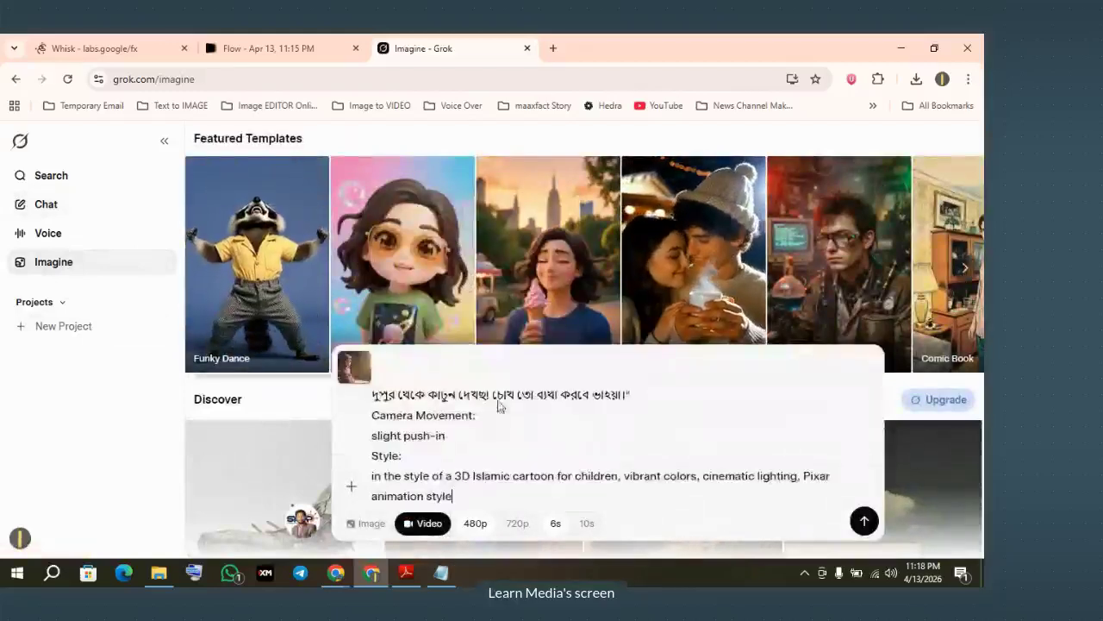
pyautogui.moveTo(373, 456); pyautogui.dragTo(503, 552)
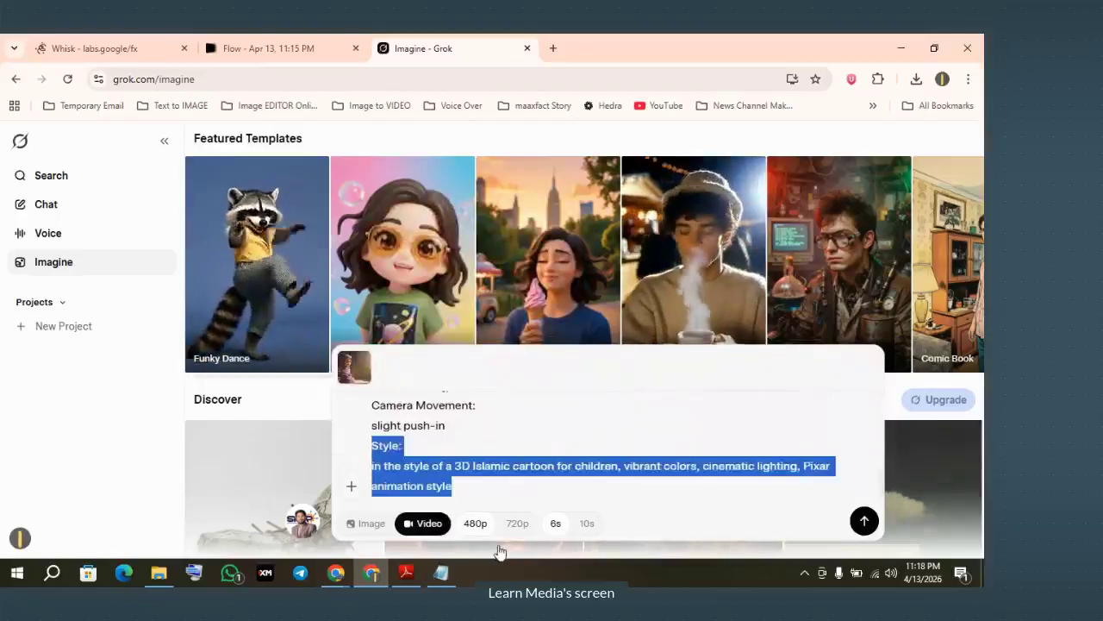
pyautogui.press('BackSpace')
# Cut everything before Action, Expressions and Dialogue from the prompt and submit the 480p, 6s video generation
pyautogui.scroll(3, 512, 503)
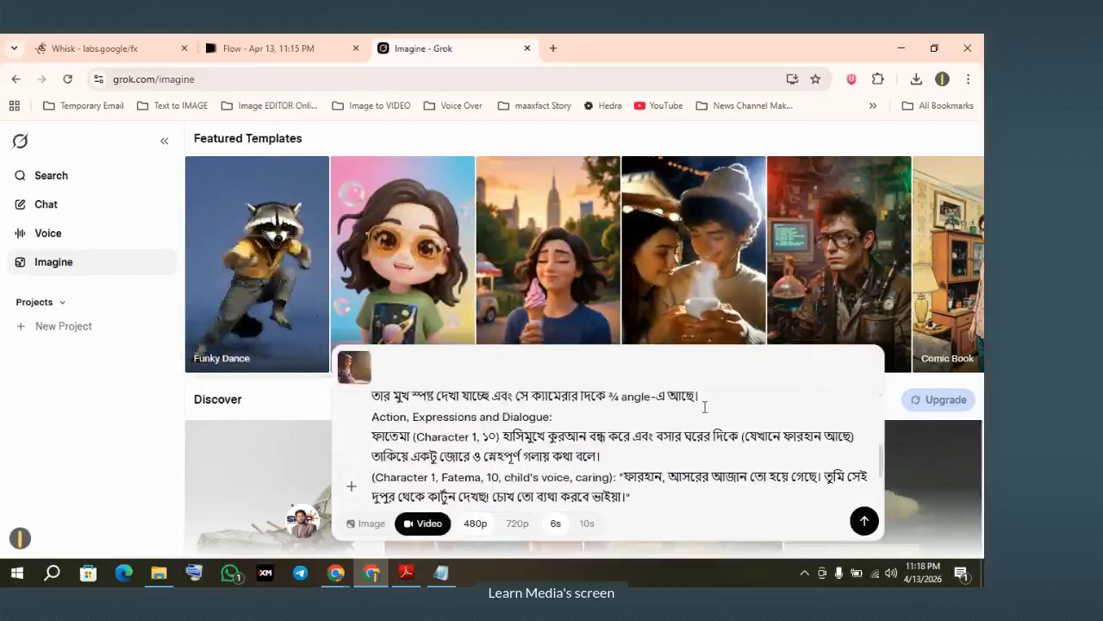
pyautogui.moveTo(695, 395); pyautogui.dragTo(370, 334)
pyautogui.press('BackSpace')
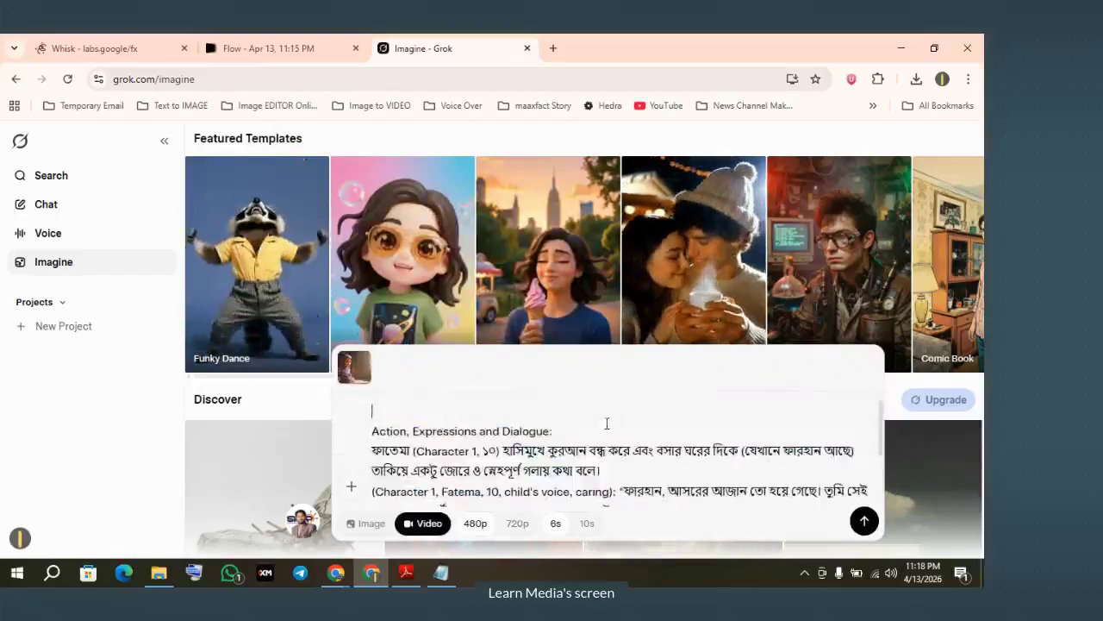
pyautogui.click(863, 520)
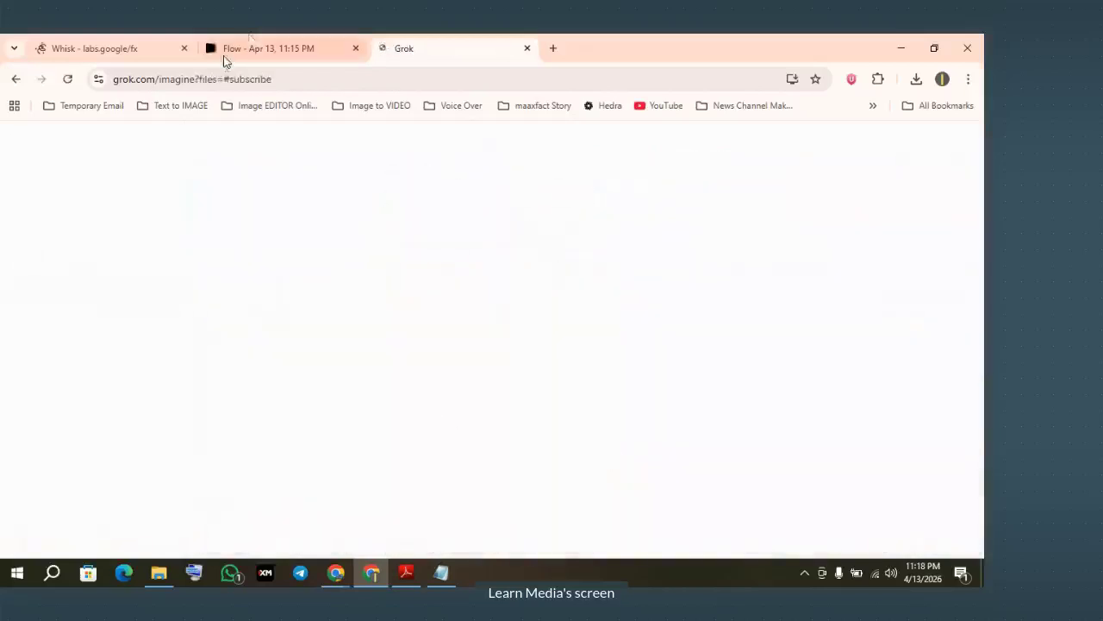
# Switch to the Flow project and look through its media by type, ending on the videos-only view
pyautogui.click(261, 49)
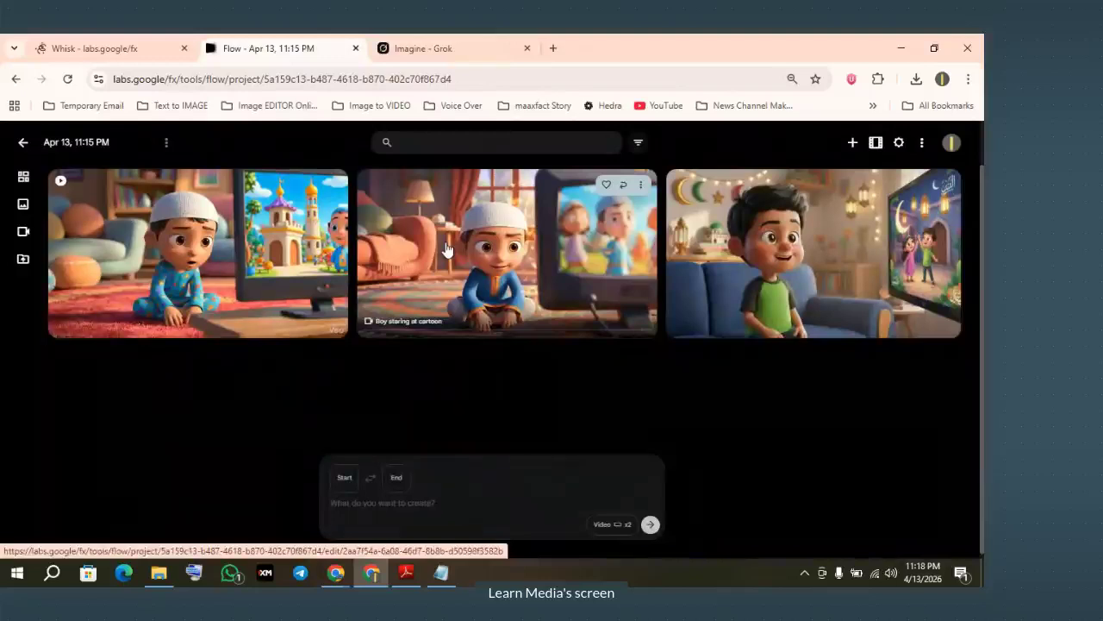
pyautogui.click(23, 233)
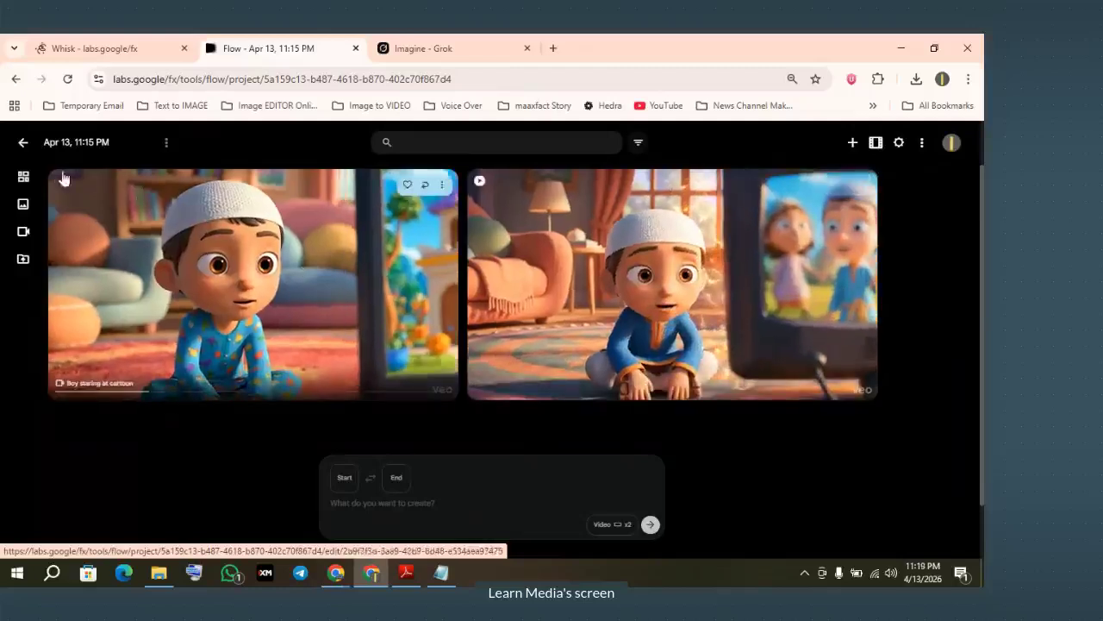
pyautogui.click(24, 178)
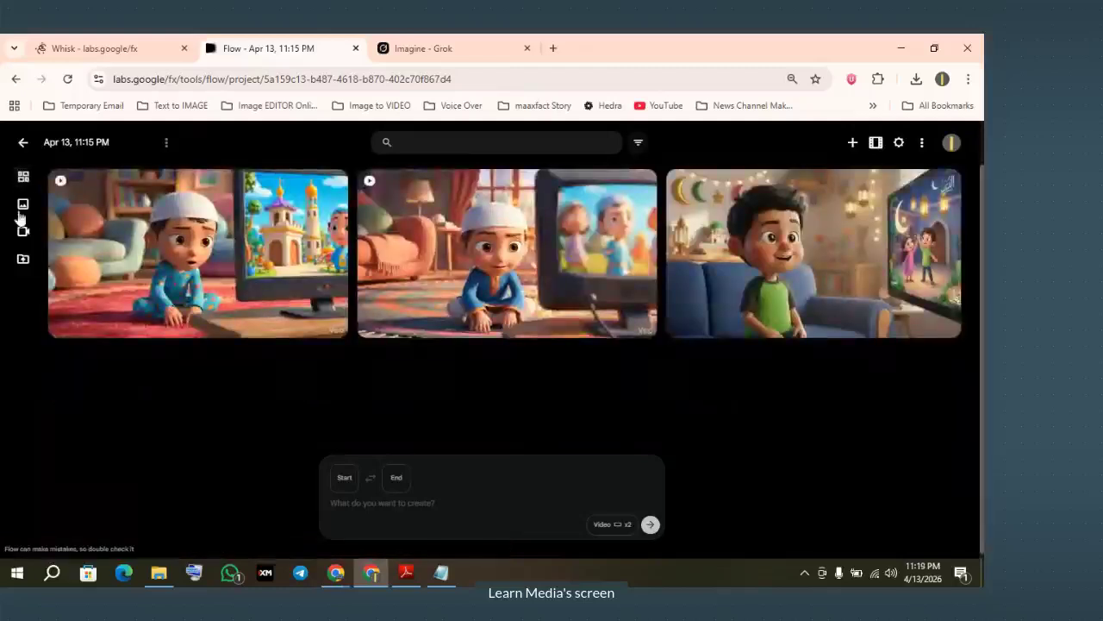
pyautogui.click(22, 205)
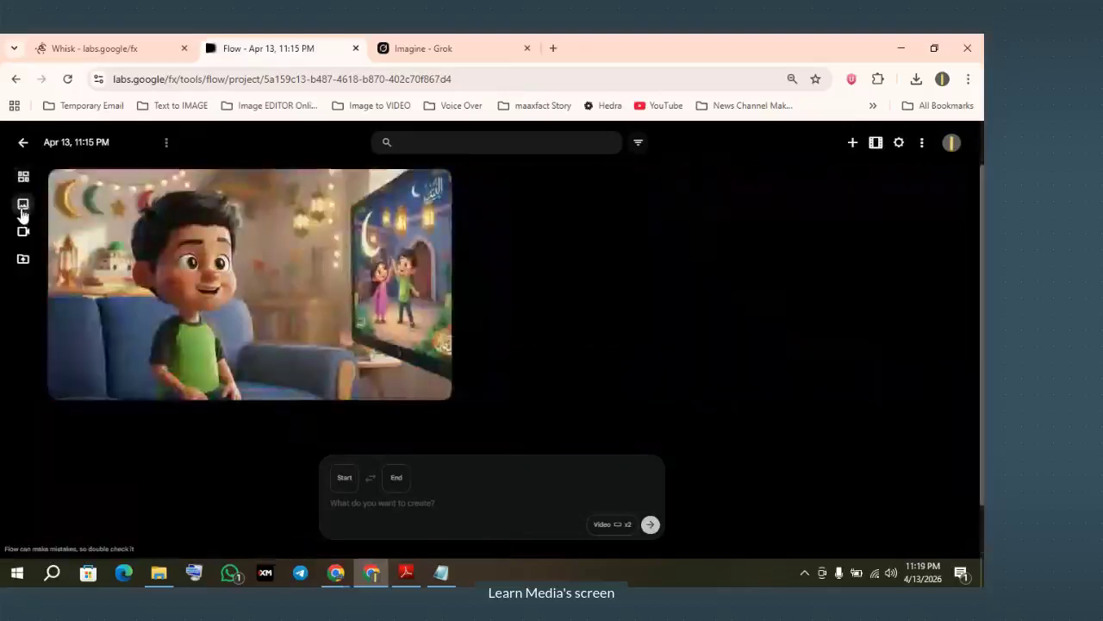
pyautogui.click(26, 234)
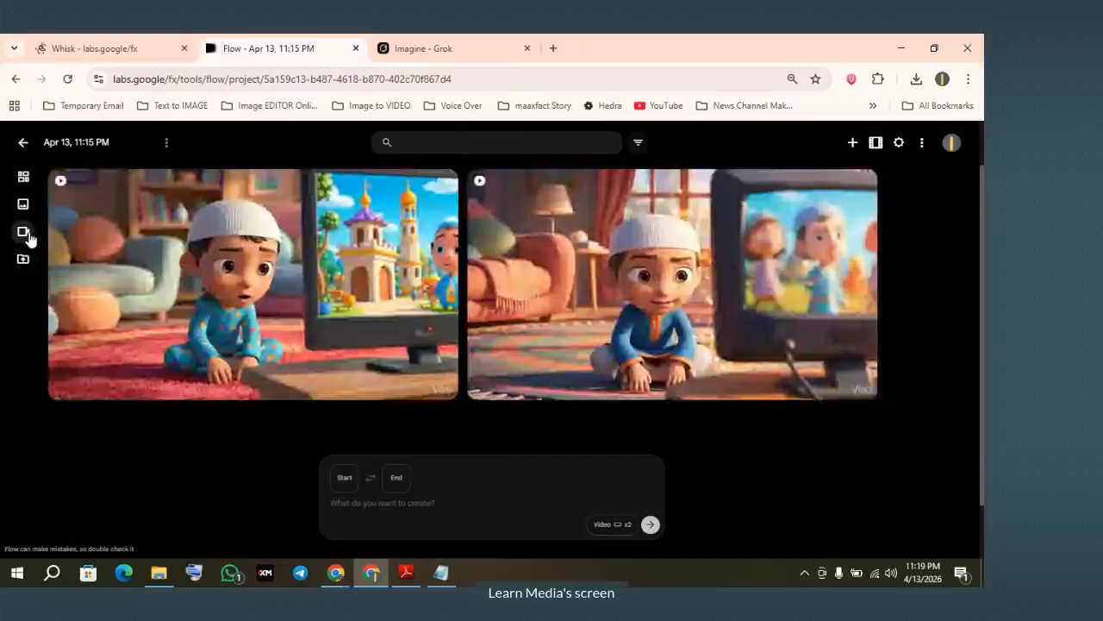
# Delete both generated videos of the boy staring at the cartoon from the Flow project
pyautogui.click(441, 185)
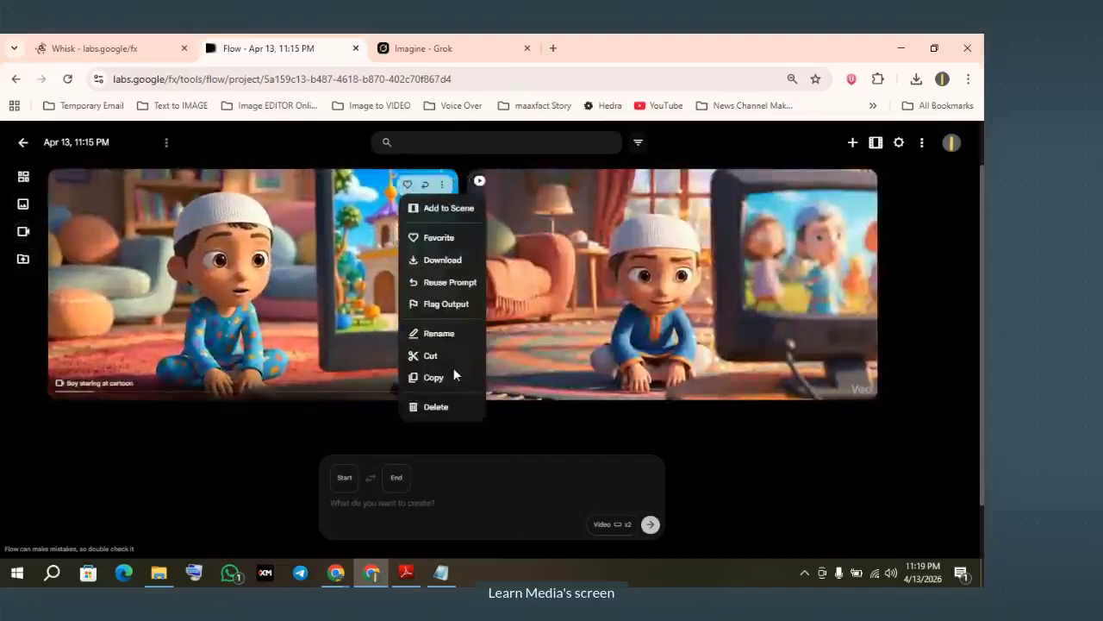
pyautogui.click(448, 406)
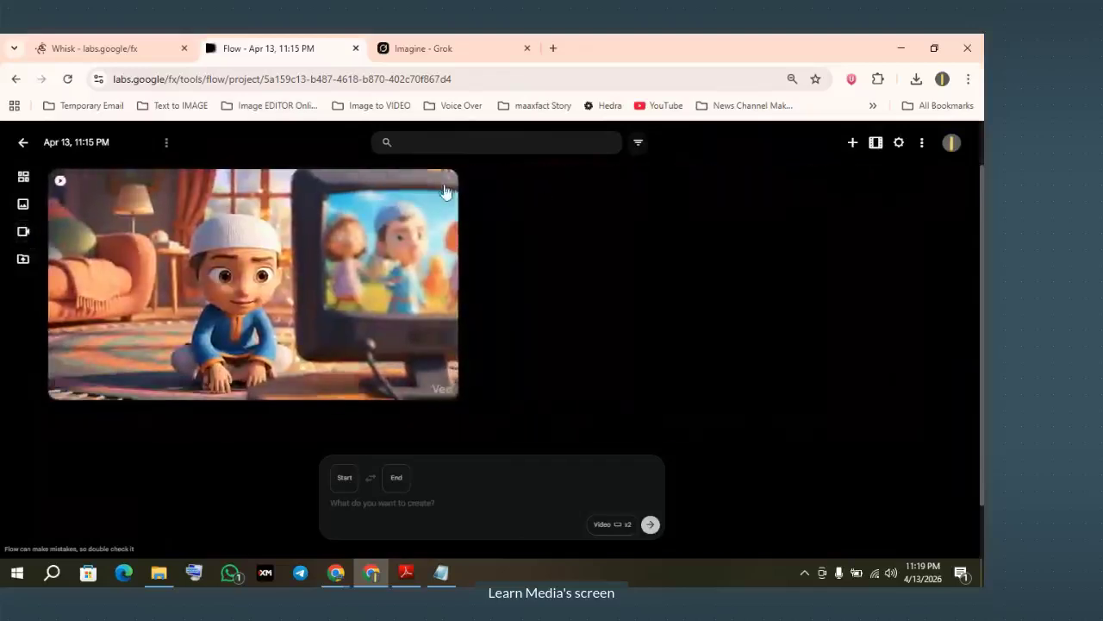
pyautogui.click(443, 183)
pyautogui.click(430, 467)
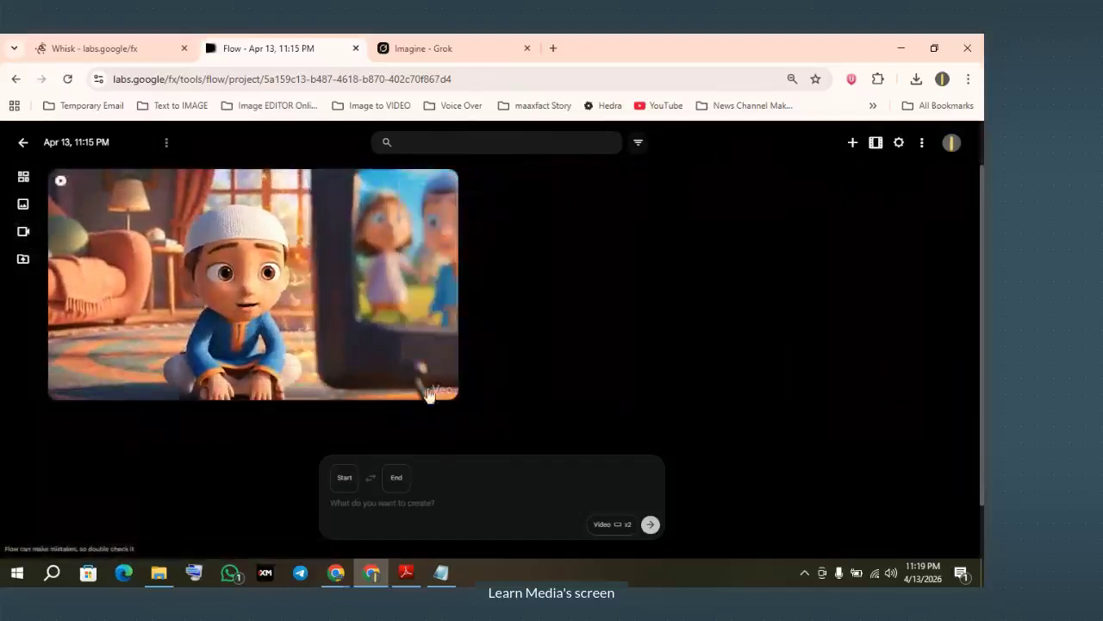
pyautogui.click(441, 184)
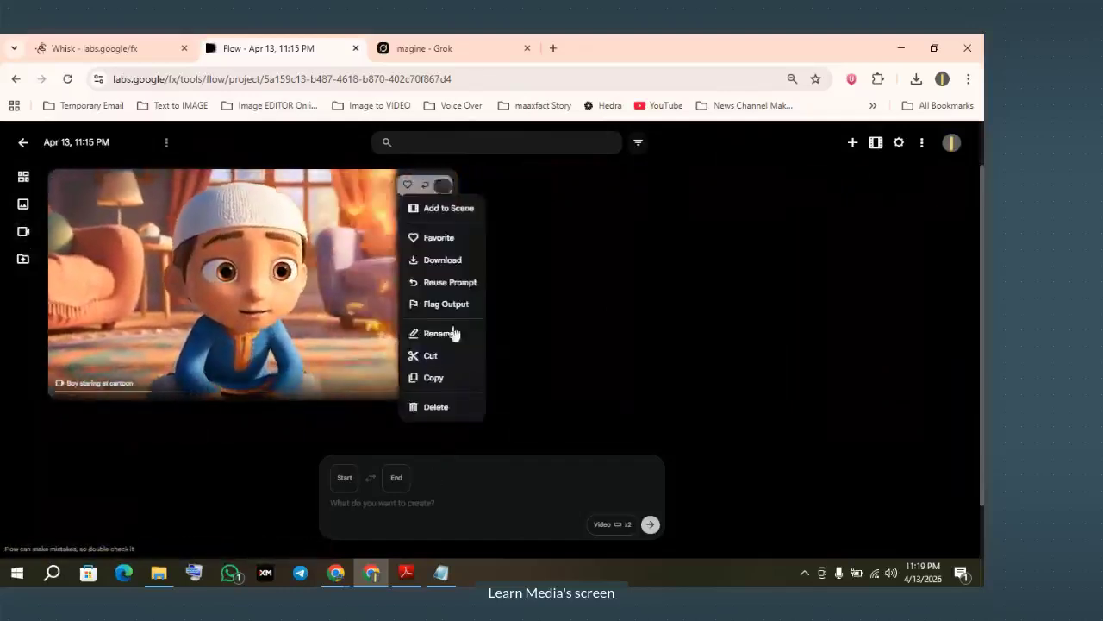
pyautogui.click(436, 407)
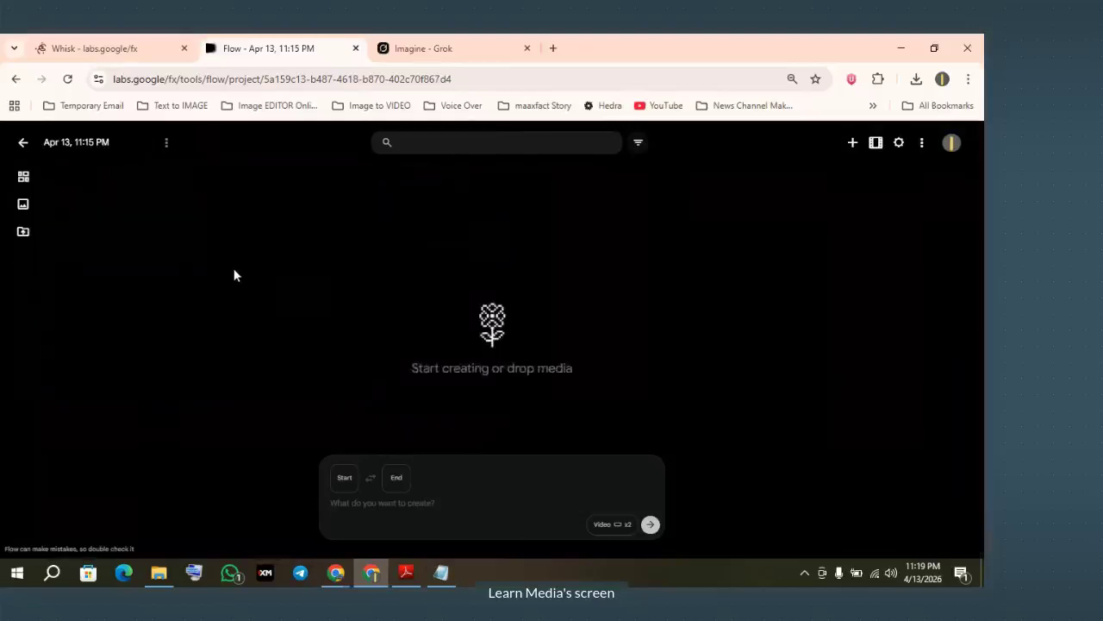
# Return to Grok, review the features of the SuperGrok Lite and SuperGrok plans, and close the offer
pyautogui.click(428, 48)
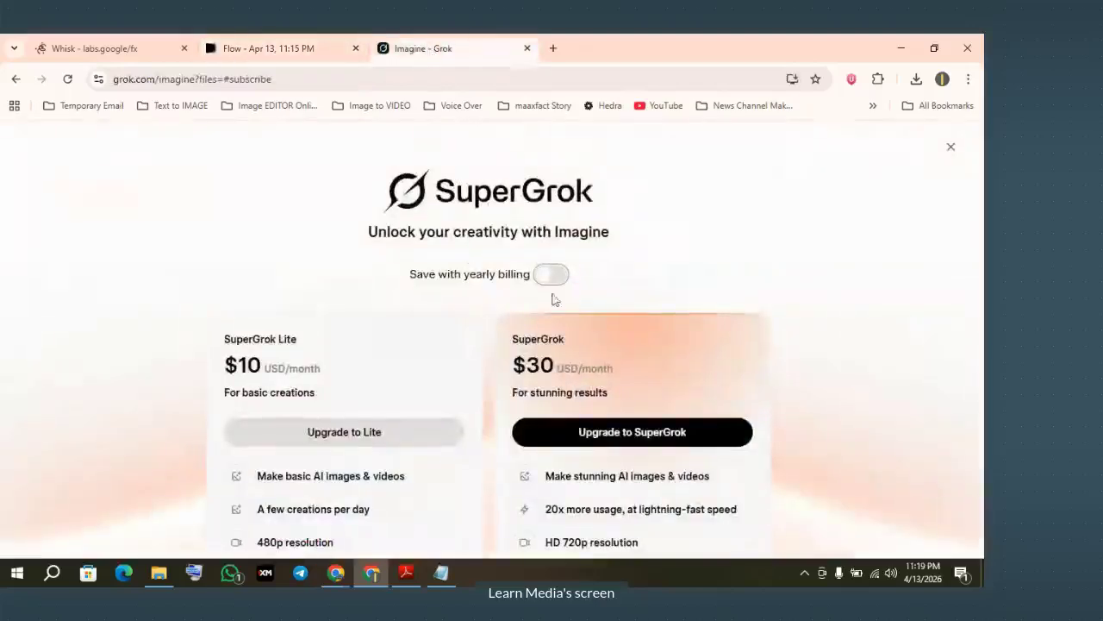
pyautogui.scroll(-2, 394, 316)
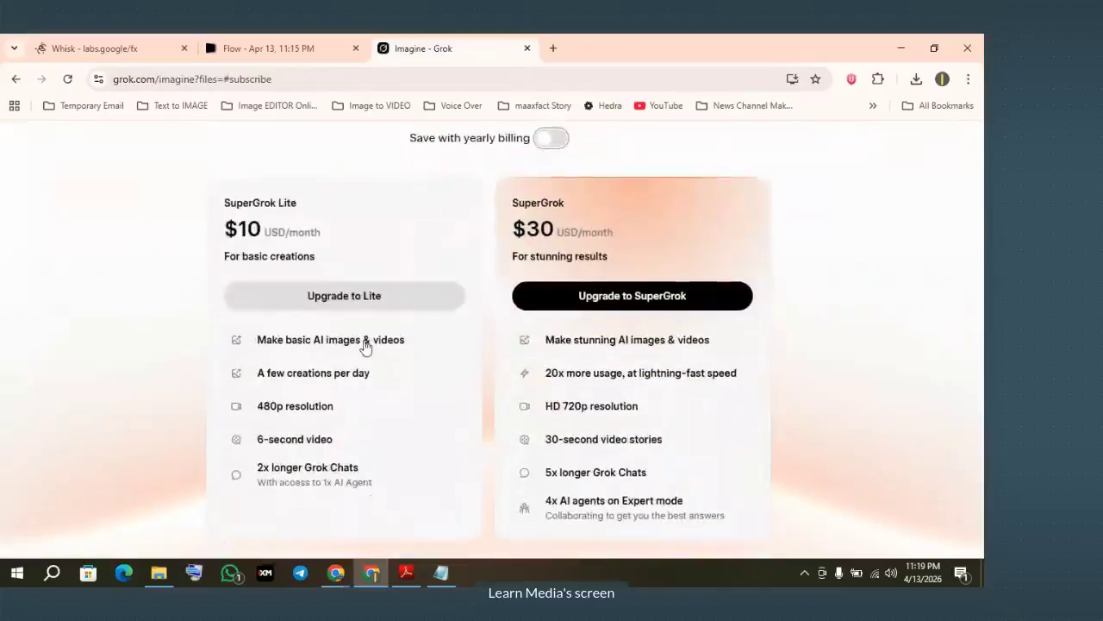
pyautogui.scroll(1, 366, 346)
pyautogui.scroll(1, 365, 346)
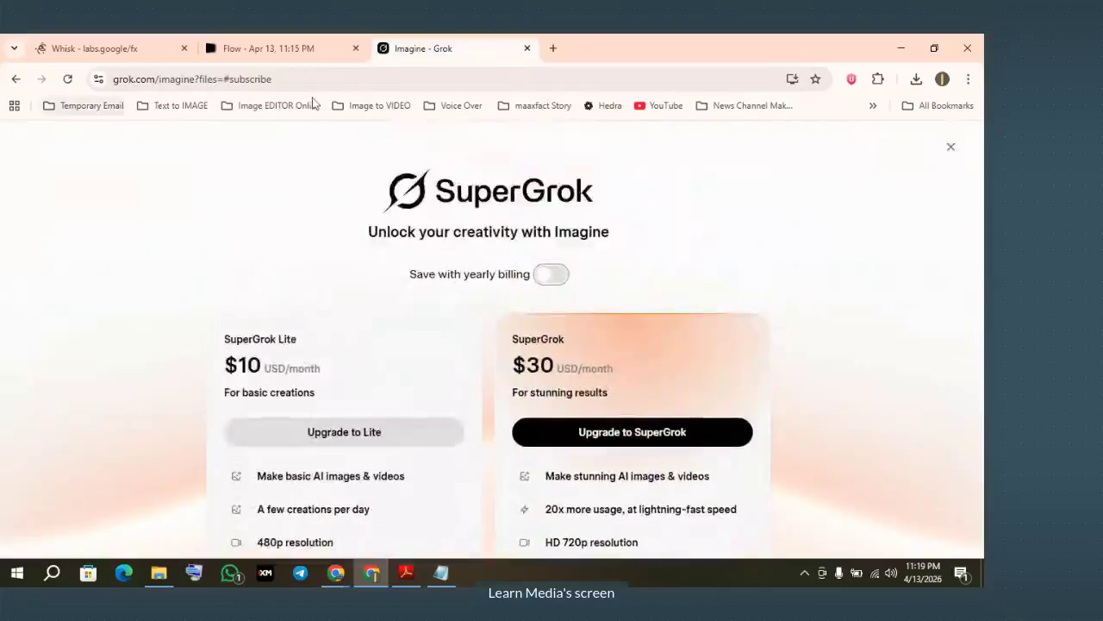
pyautogui.click(950, 147)
# Reload the Imagine generator and choose the previously uploaded image of the girl in hijab as the video's reference
pyautogui.scroll(-2, 408, 401)
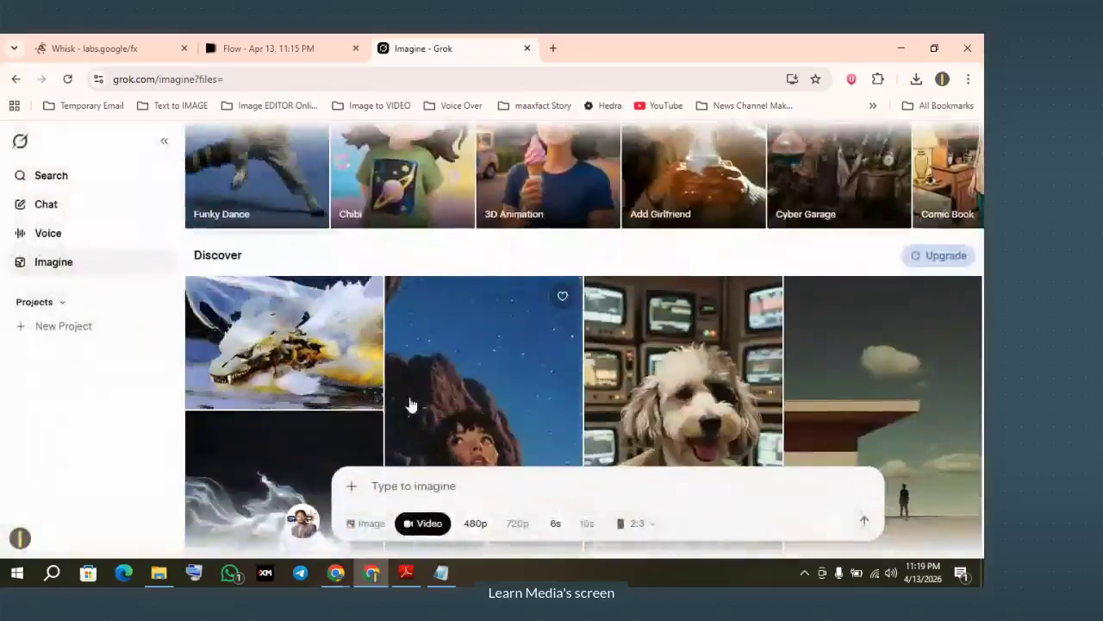
pyautogui.scroll(2, 406, 402)
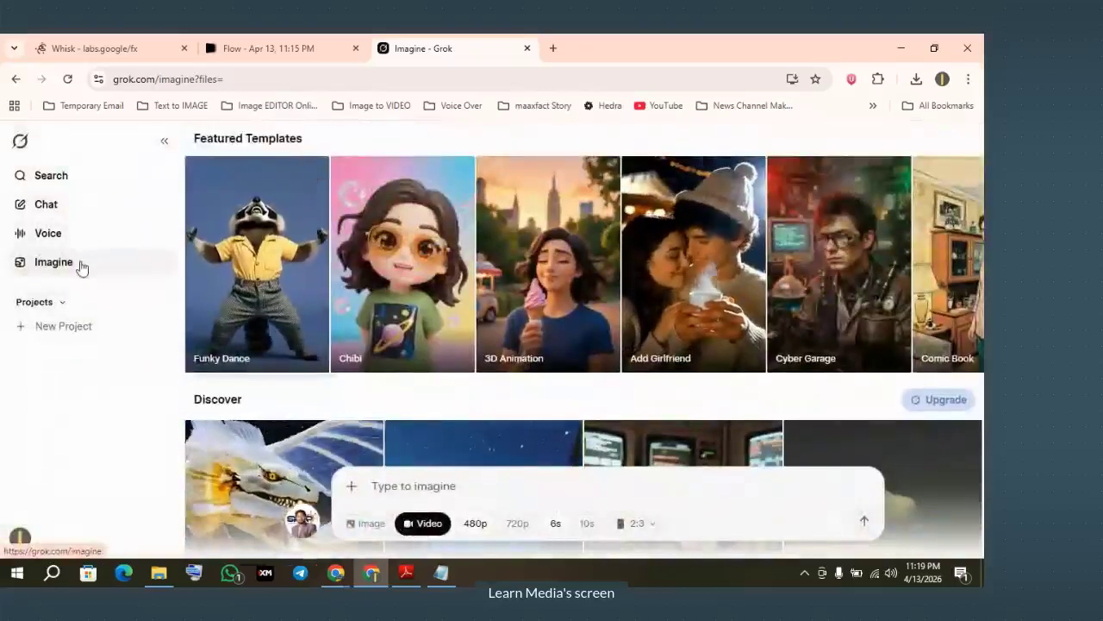
pyautogui.click(81, 263)
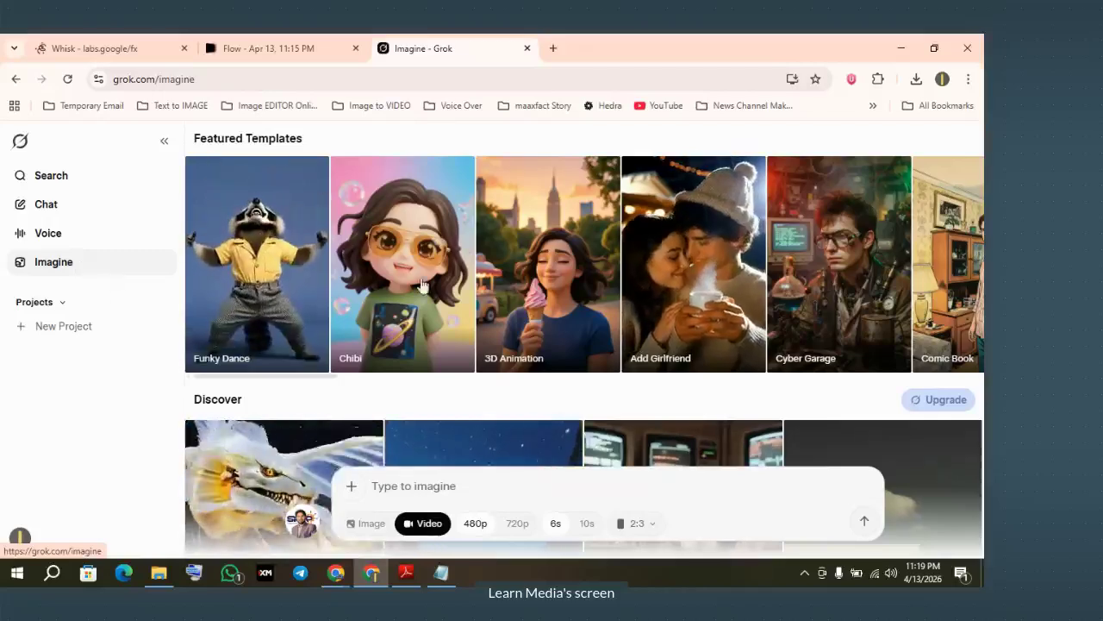
pyautogui.scroll(-2, 308, 326)
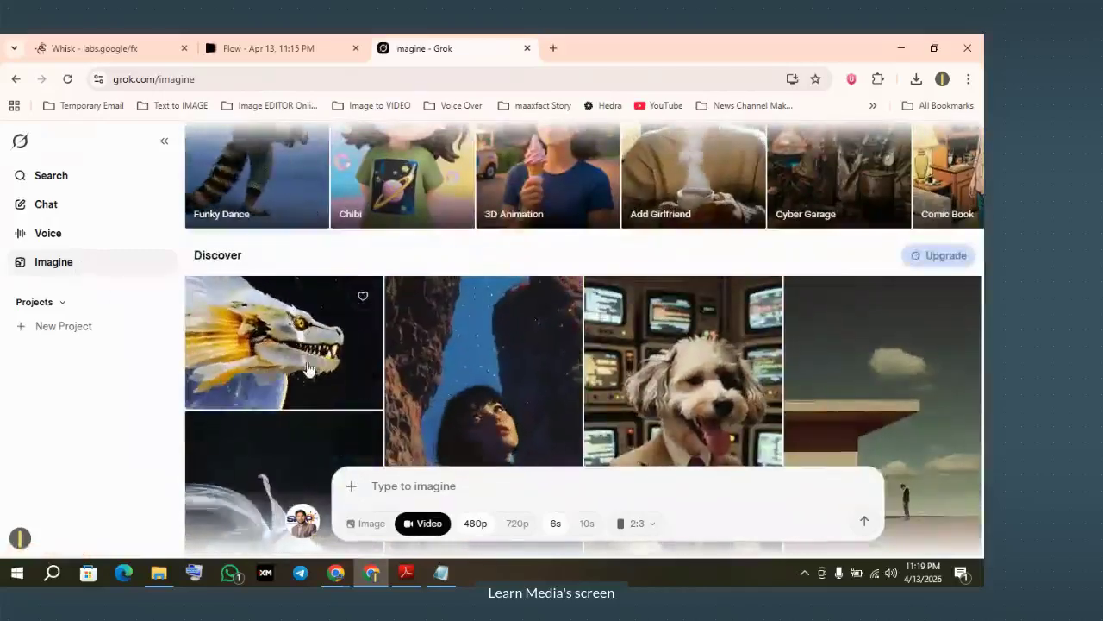
pyautogui.click(351, 485)
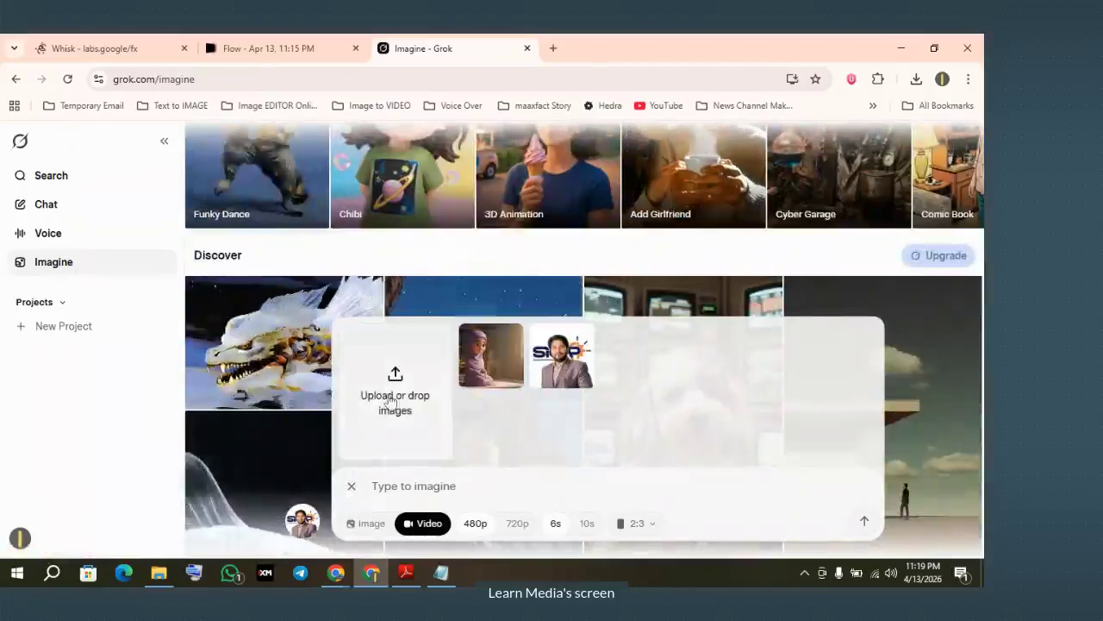
pyautogui.click(489, 357)
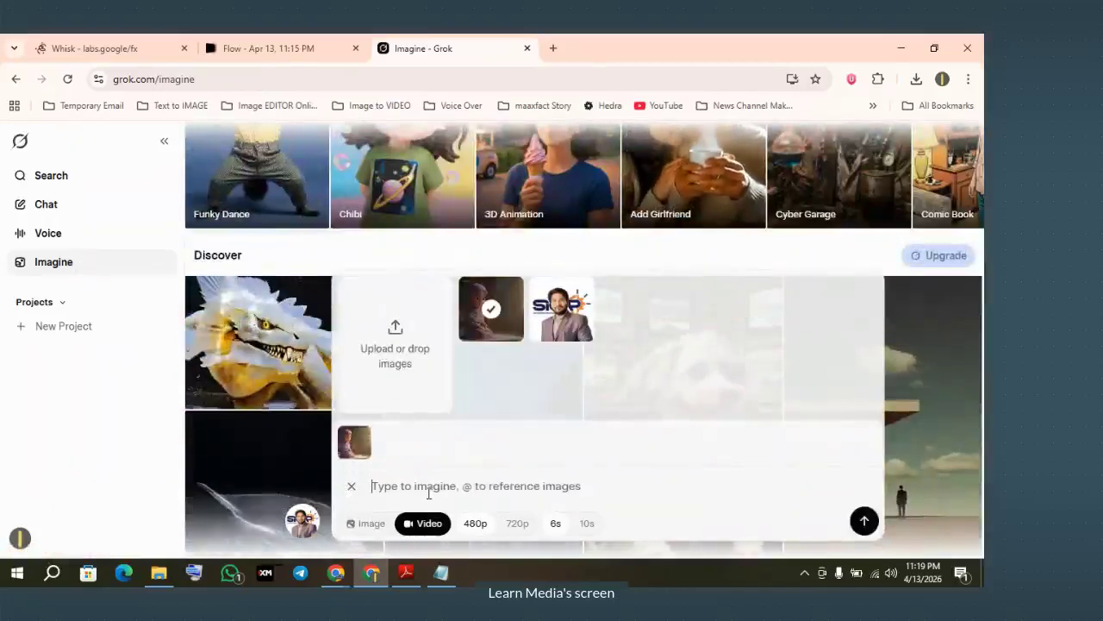
# Paste the study-room scene text from the clipboard history into the empty video prompt and remove the Style section
pyautogui.press('super+v')
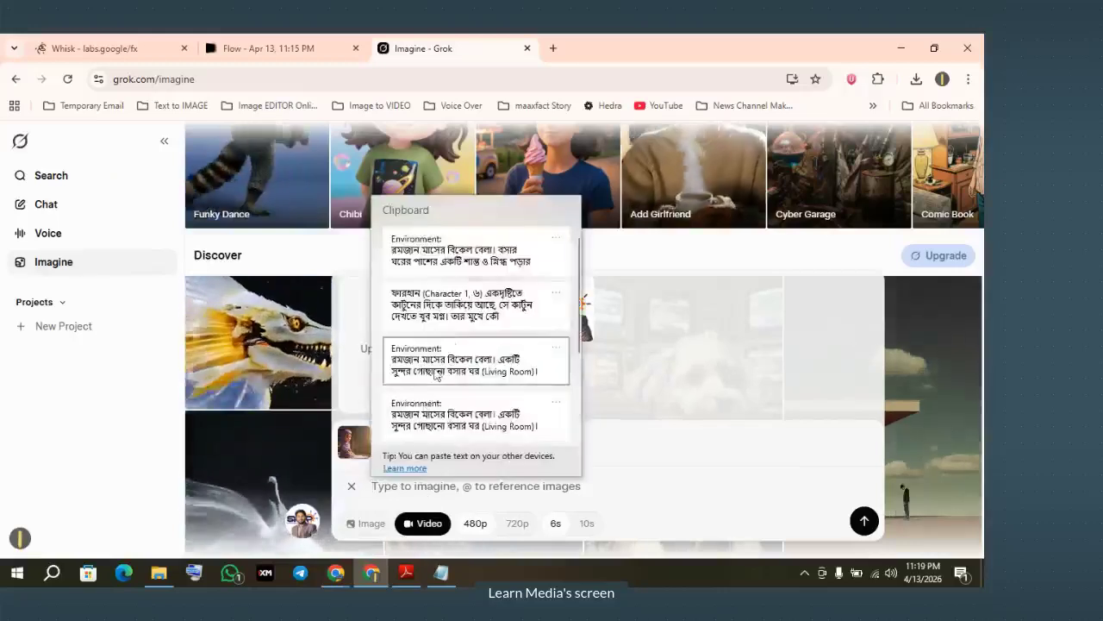
pyautogui.click(459, 267)
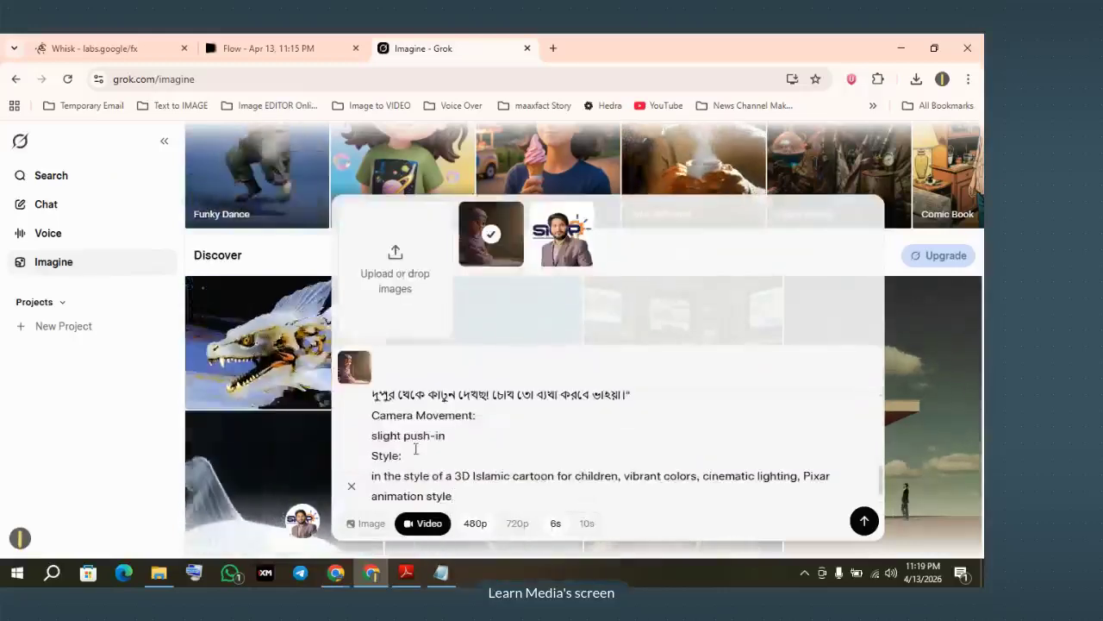
pyautogui.moveTo(373, 455); pyautogui.dragTo(482, 549)
pyautogui.press('BackSpace')
# Remove the Environment, Characters and First Frame sections from the prompt and submit the video for generation
pyautogui.scroll(5, 492, 483)
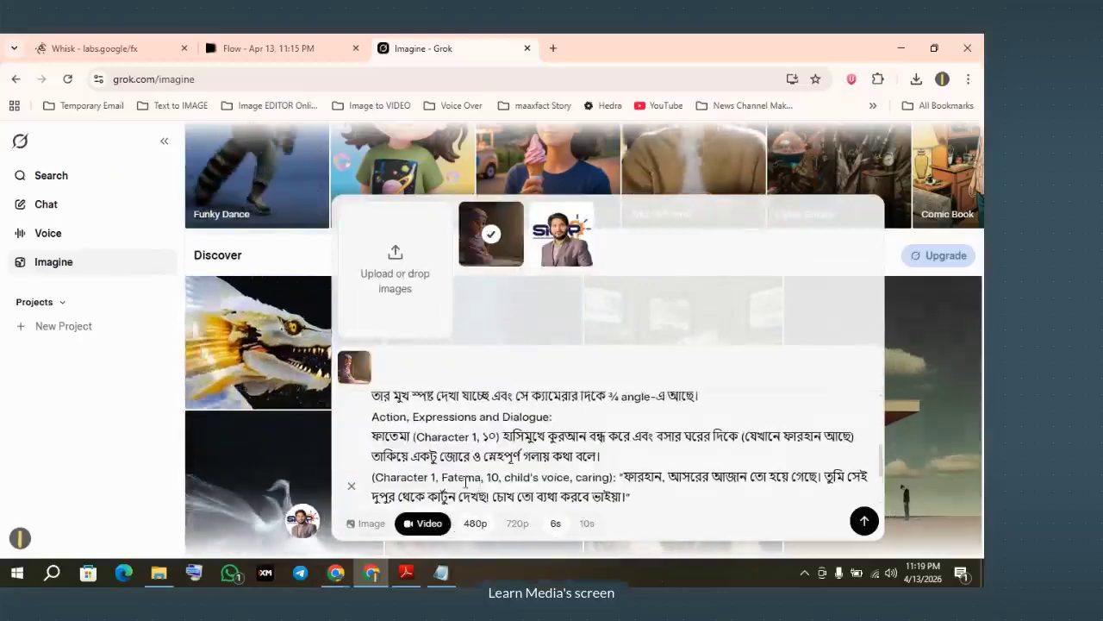
pyautogui.hotkey('ctrl', 'a')
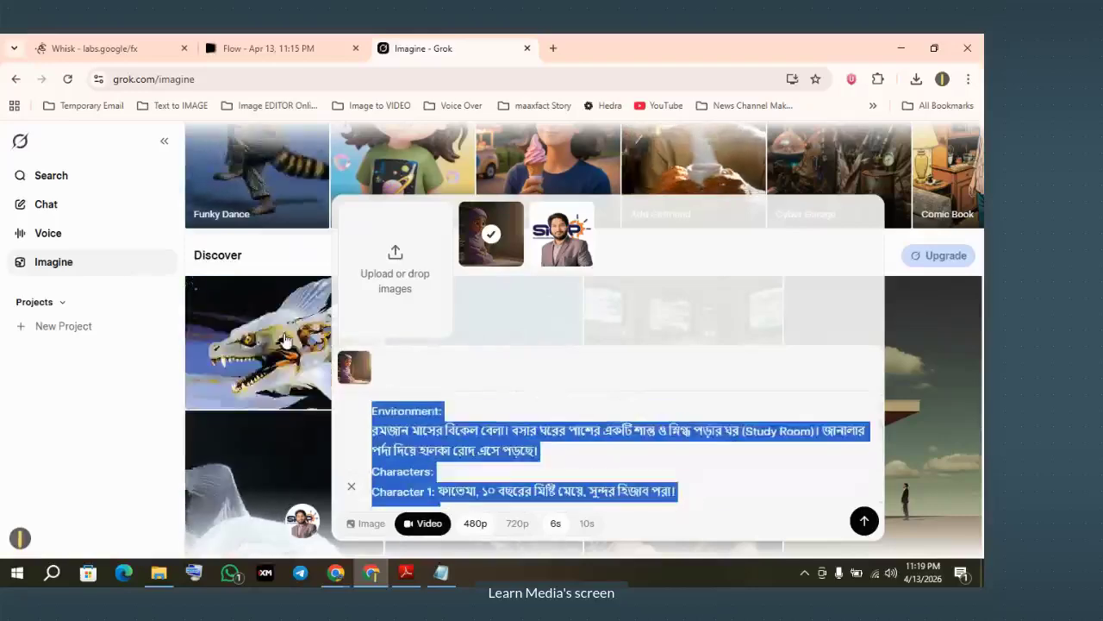
pyautogui.click(712, 468)
pyautogui.scroll(-3, 712, 468)
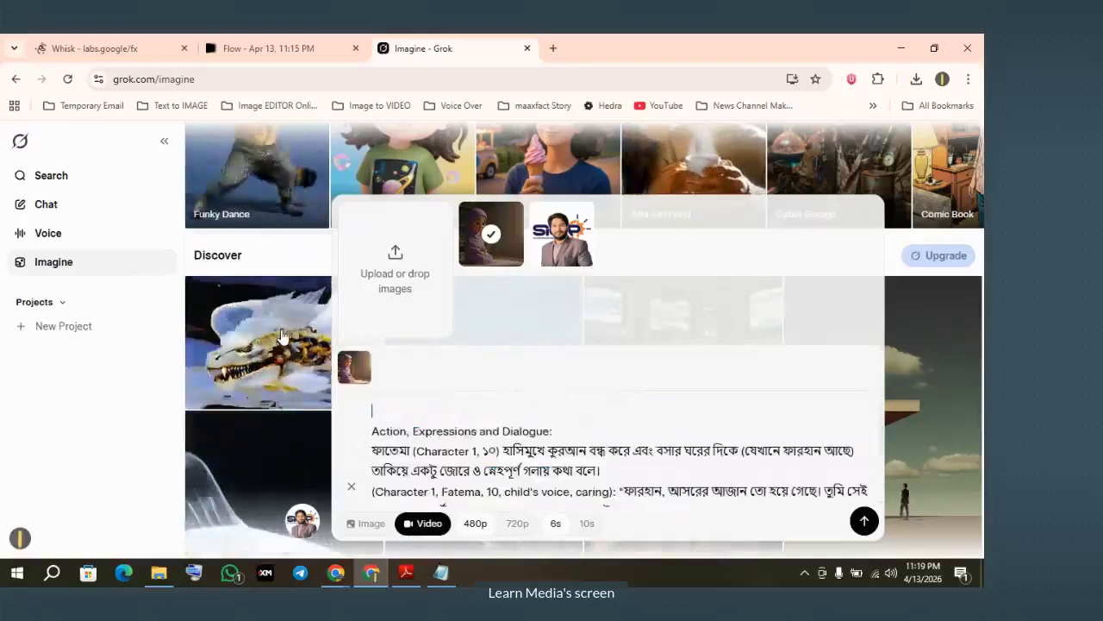
pyautogui.click(865, 522)
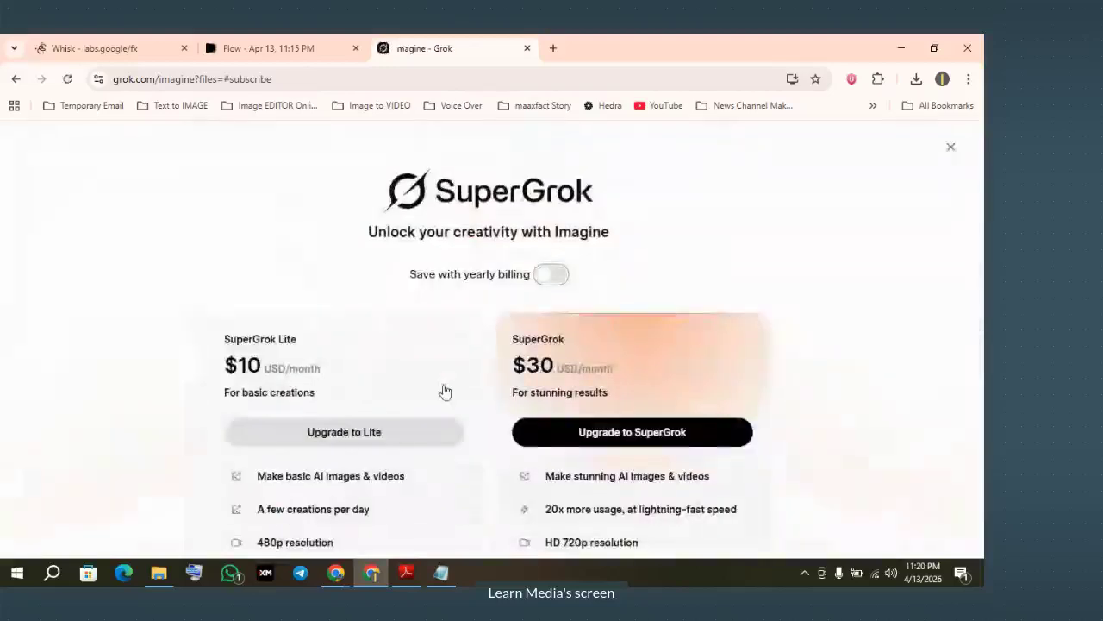
# Close the SuperGrok offer, cancel the new project dialog, and look over the Imagine templates and Discover gallery
pyautogui.click(953, 148)
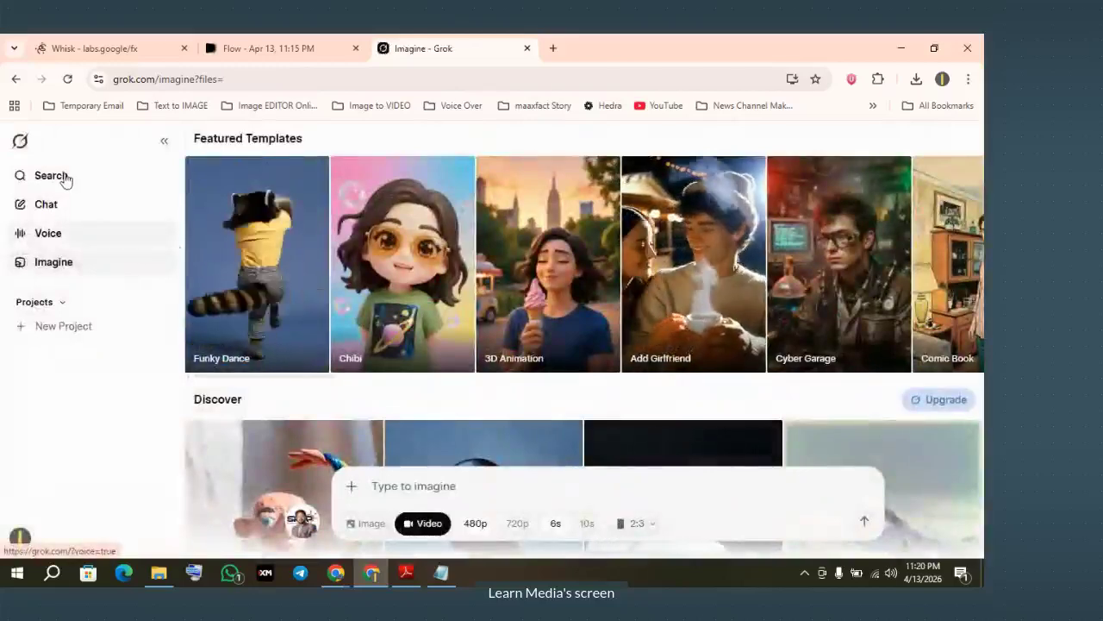
pyautogui.click(62, 326)
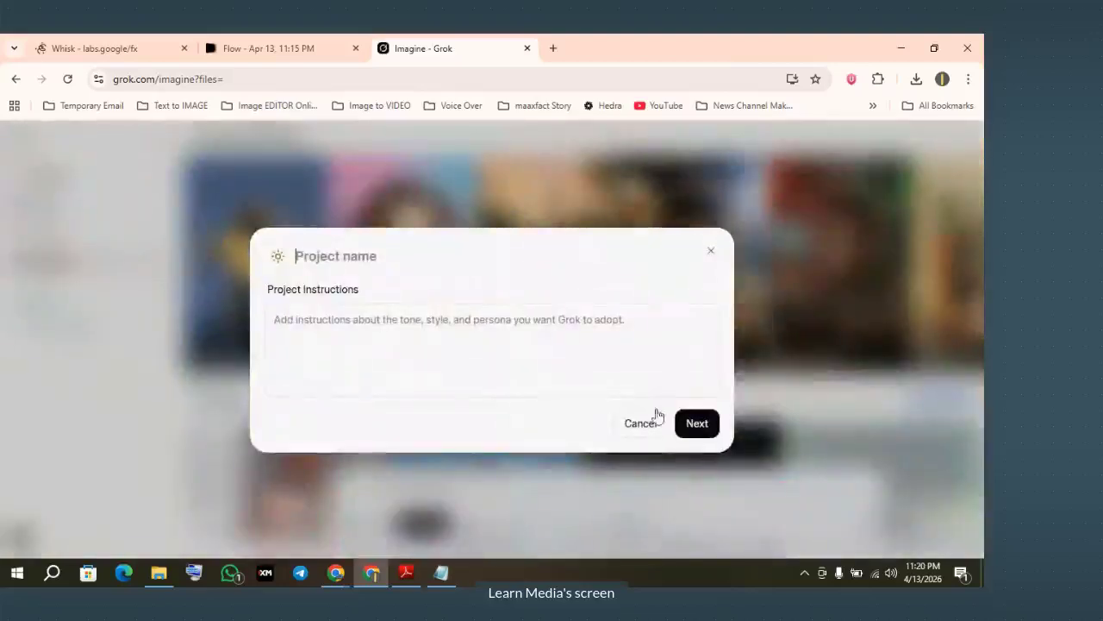
pyautogui.click(644, 422)
pyautogui.scroll(-3, 638, 412)
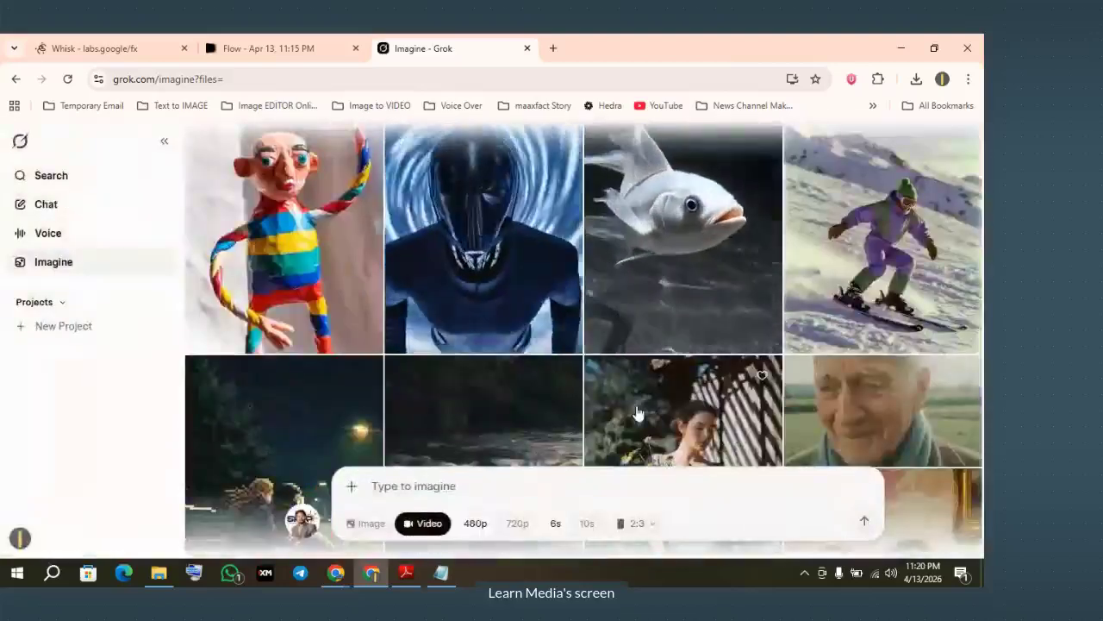
pyautogui.scroll(3, 638, 412)
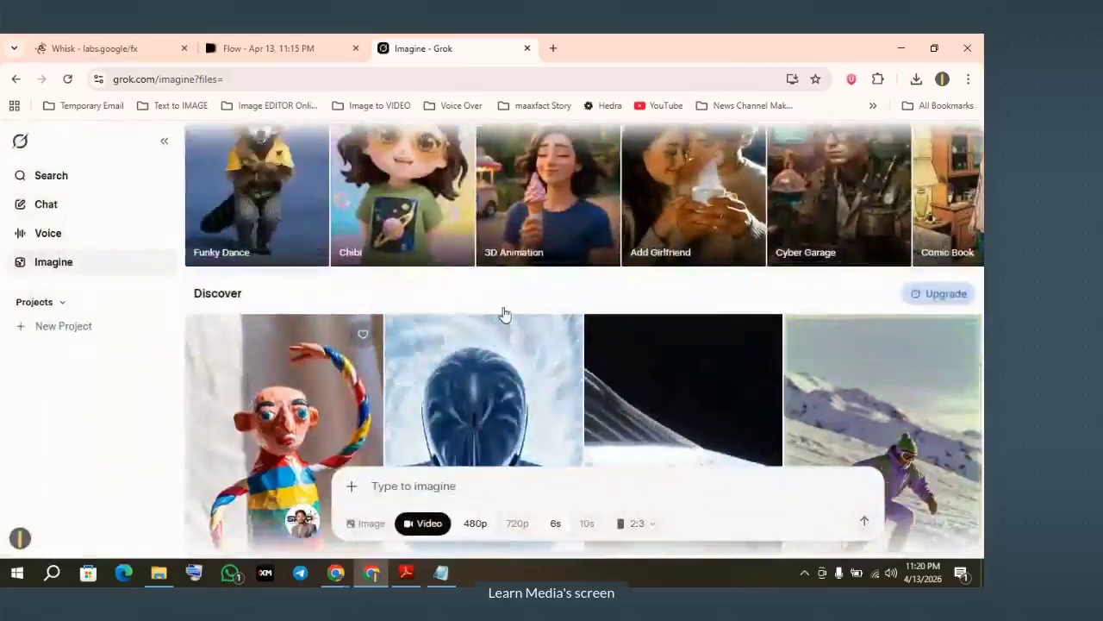
pyautogui.scroll(2, 790, 129)
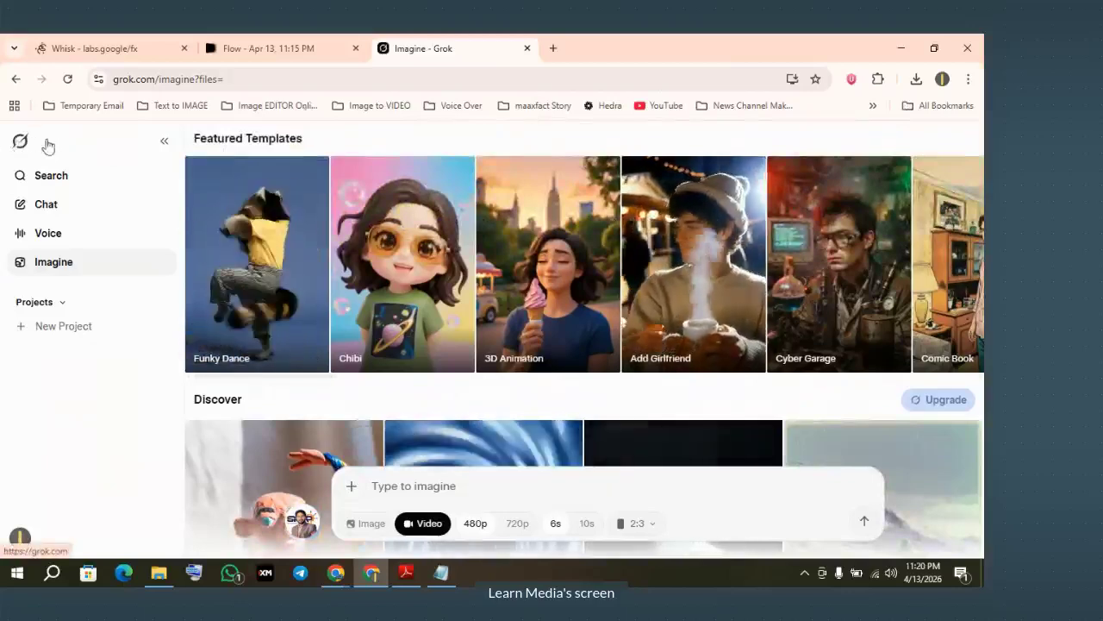
# Switch to the Flow project, review its media filters, and limit the displayed videos to uploaded ones
pyautogui.click(252, 50)
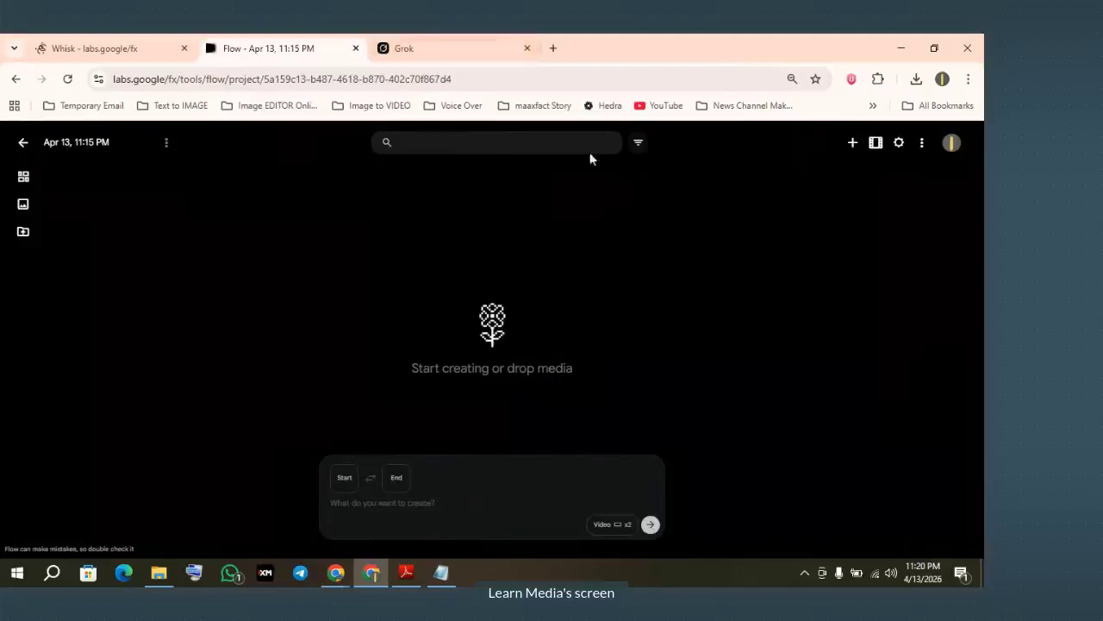
pyautogui.click(639, 143)
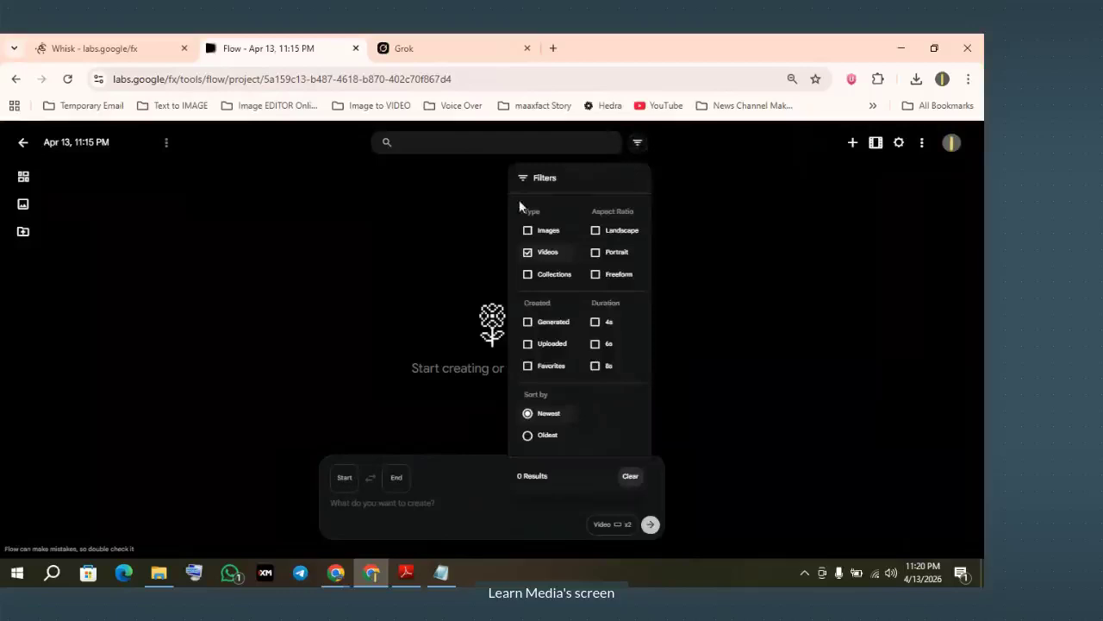
pyautogui.click(298, 296)
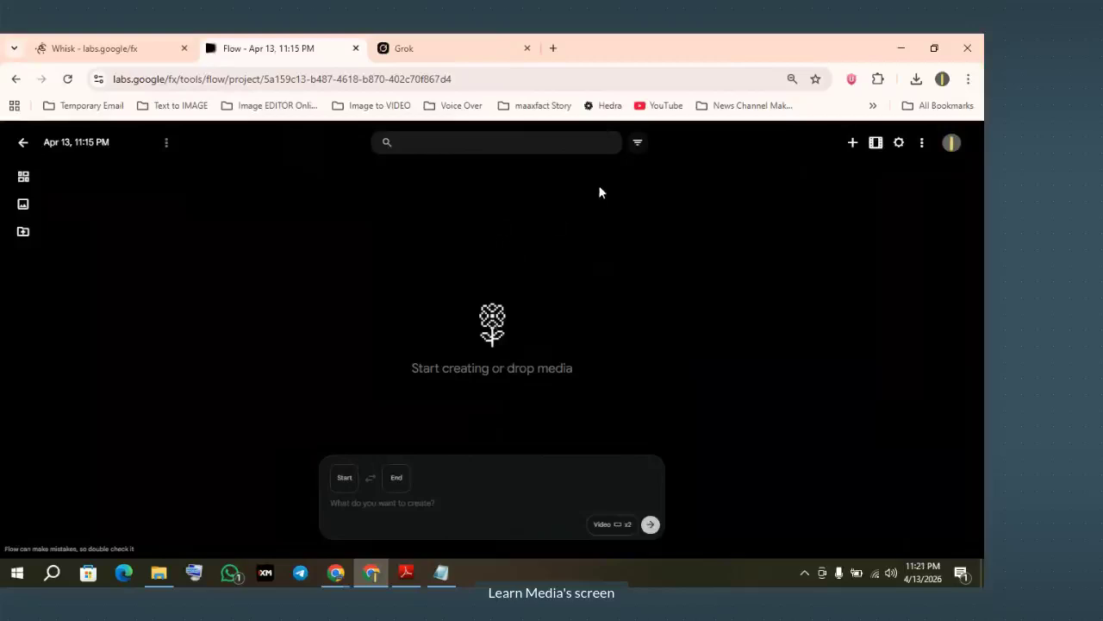
pyautogui.click(438, 144)
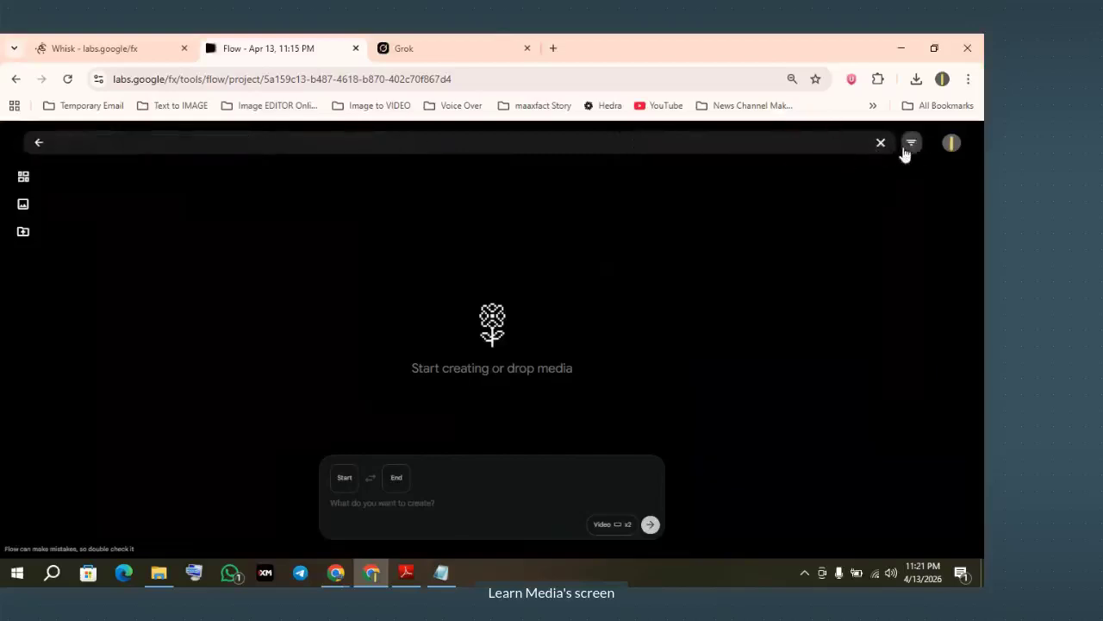
pyautogui.click(905, 152)
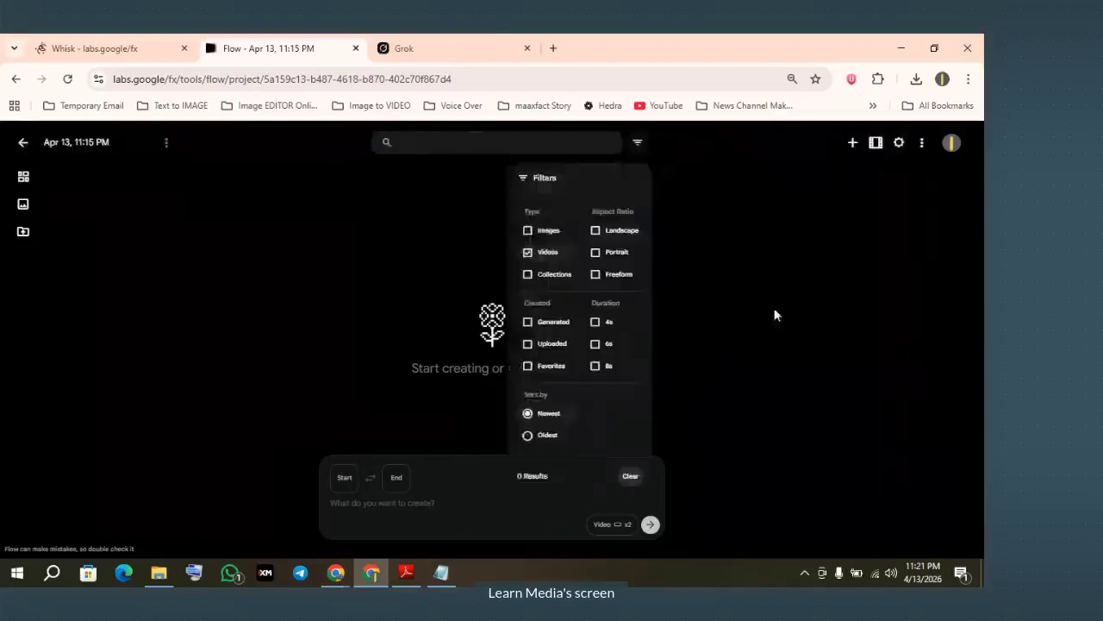
pyautogui.click(554, 346)
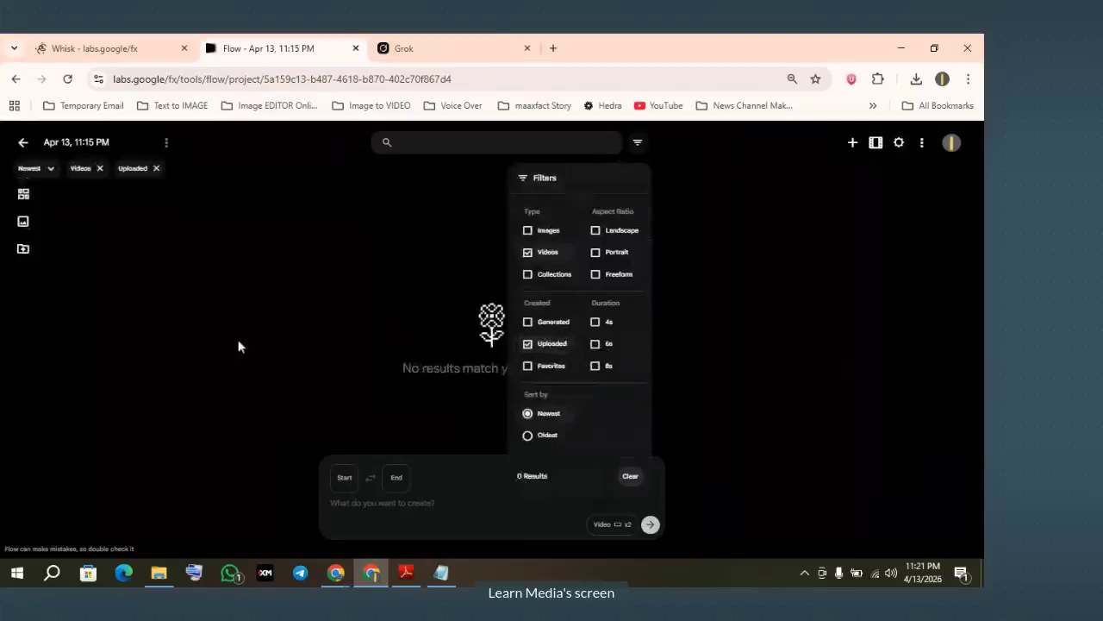
pyautogui.click(315, 422)
# Choose Seen 1.png as the start frame for a video in the current Flow project
pyautogui.click(342, 480)
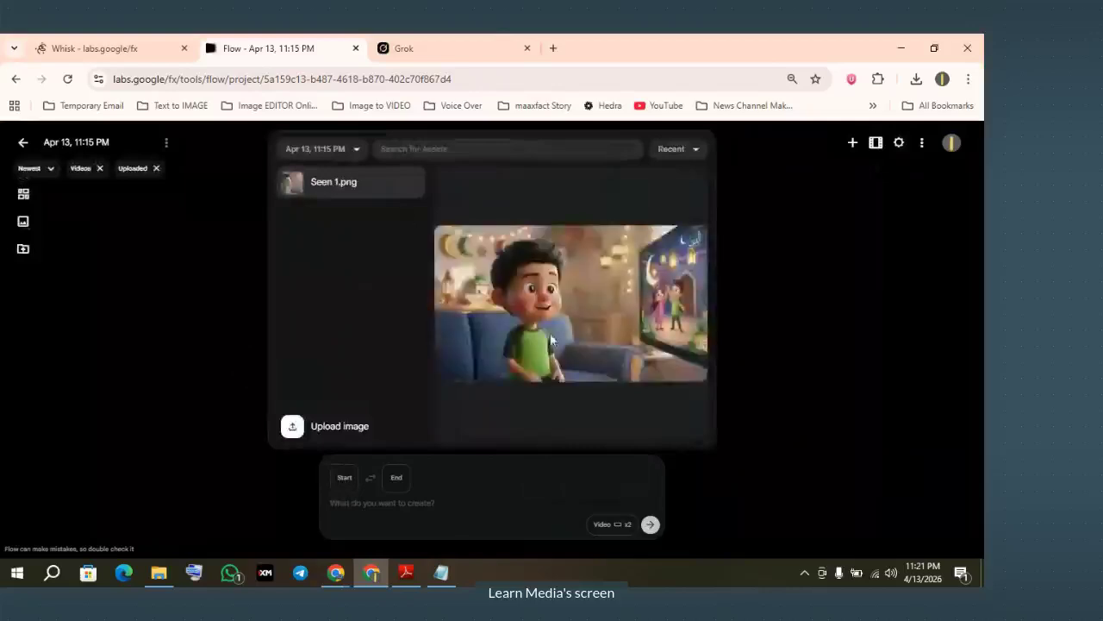
pyautogui.click(344, 185)
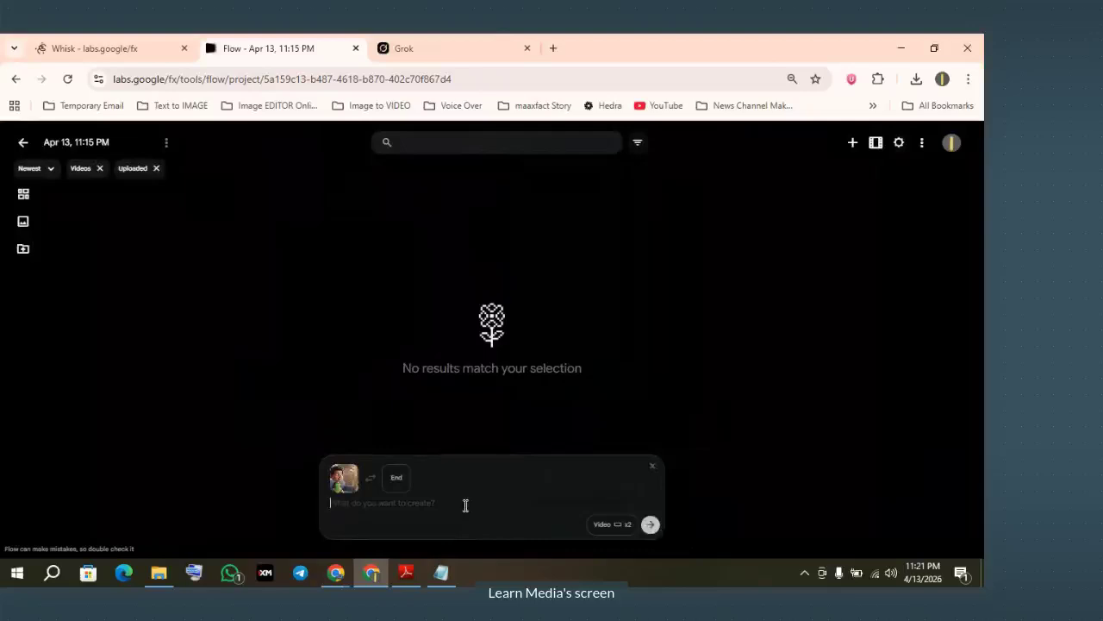
pyautogui.press('super')
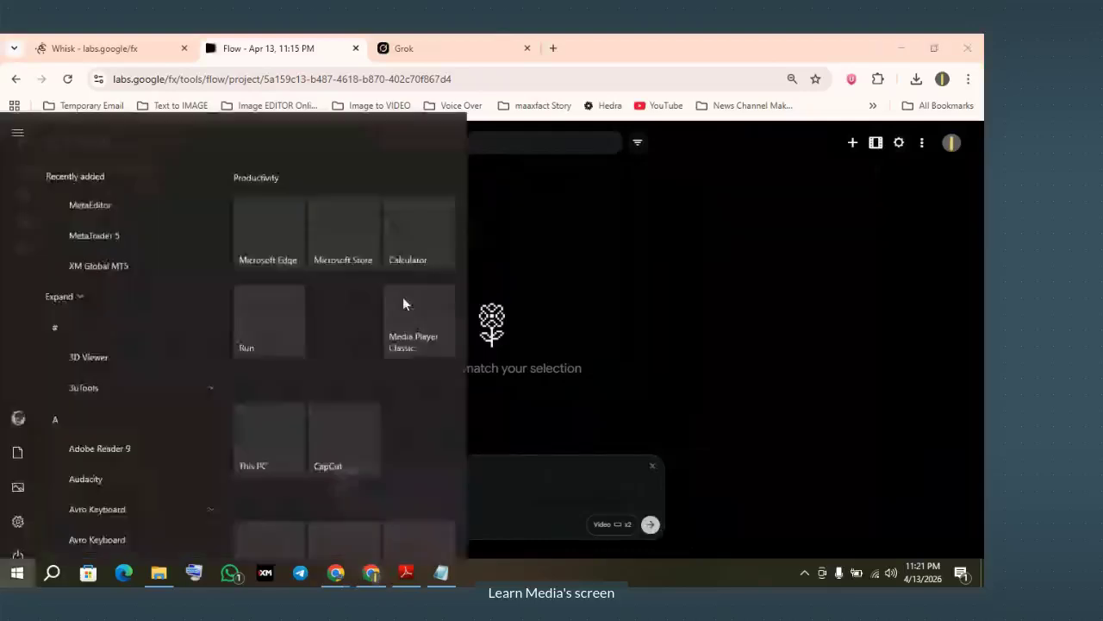
pyautogui.click(658, 300)
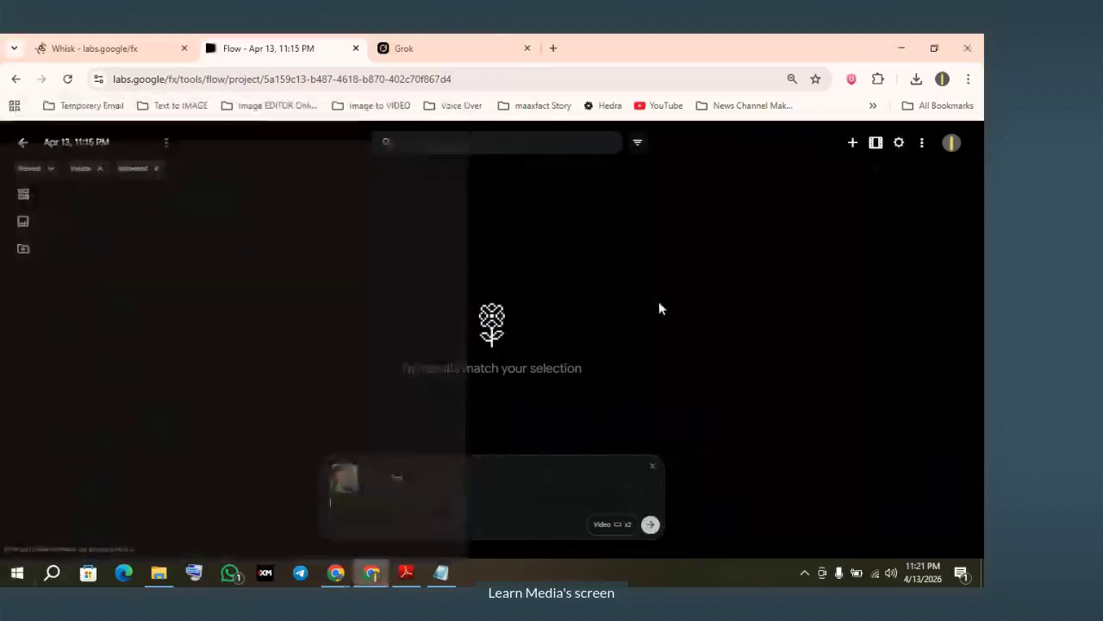
# Leave the current project, create a new Flow project, and check its video generation settings
pyautogui.click(24, 143)
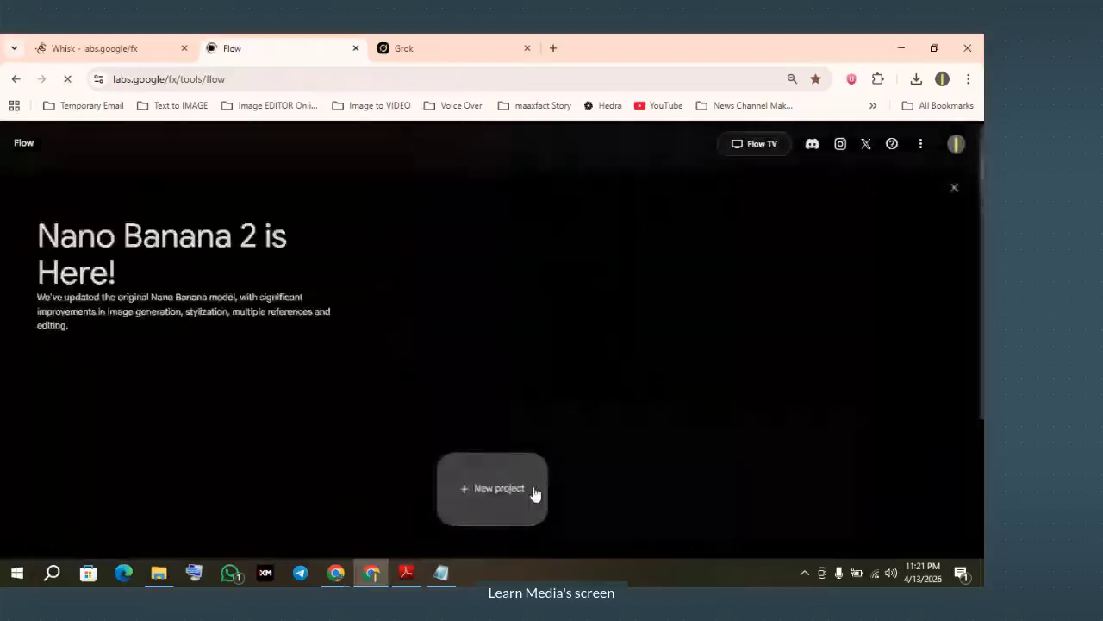
pyautogui.click(481, 499)
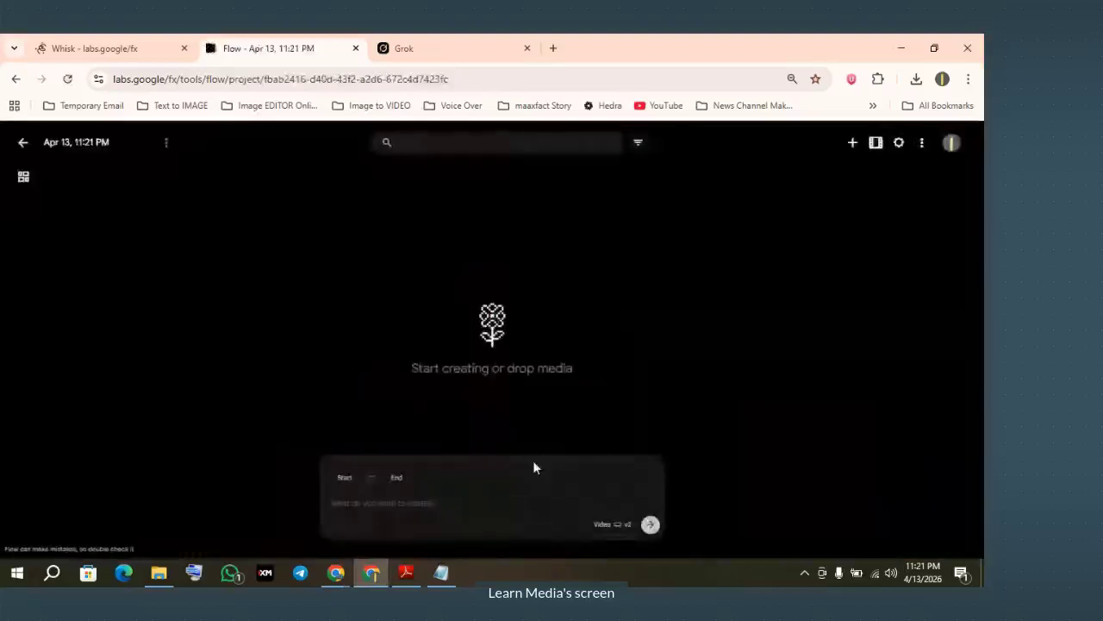
pyautogui.click(609, 526)
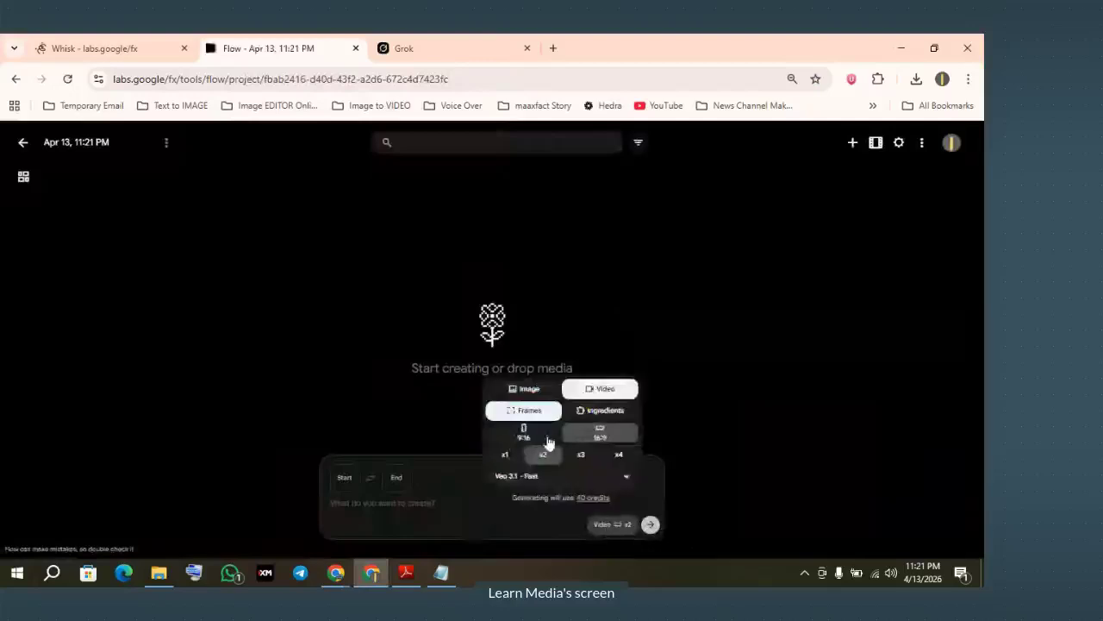
pyautogui.click(734, 414)
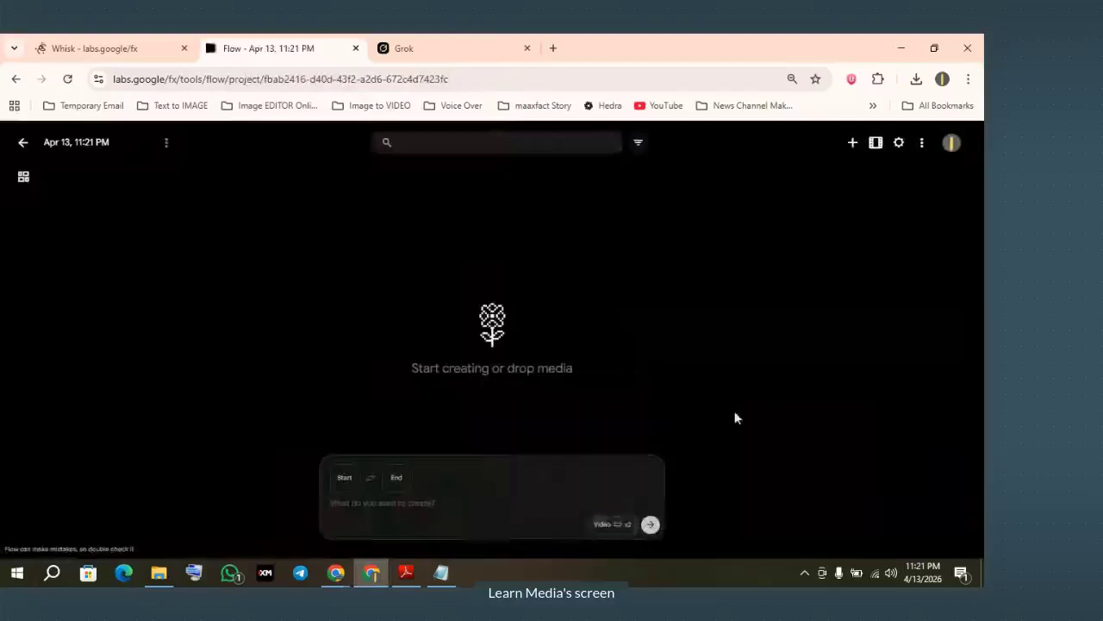
# Upload the Seen 1 image from the Image All folder as the video's start frame
pyautogui.click(340, 480)
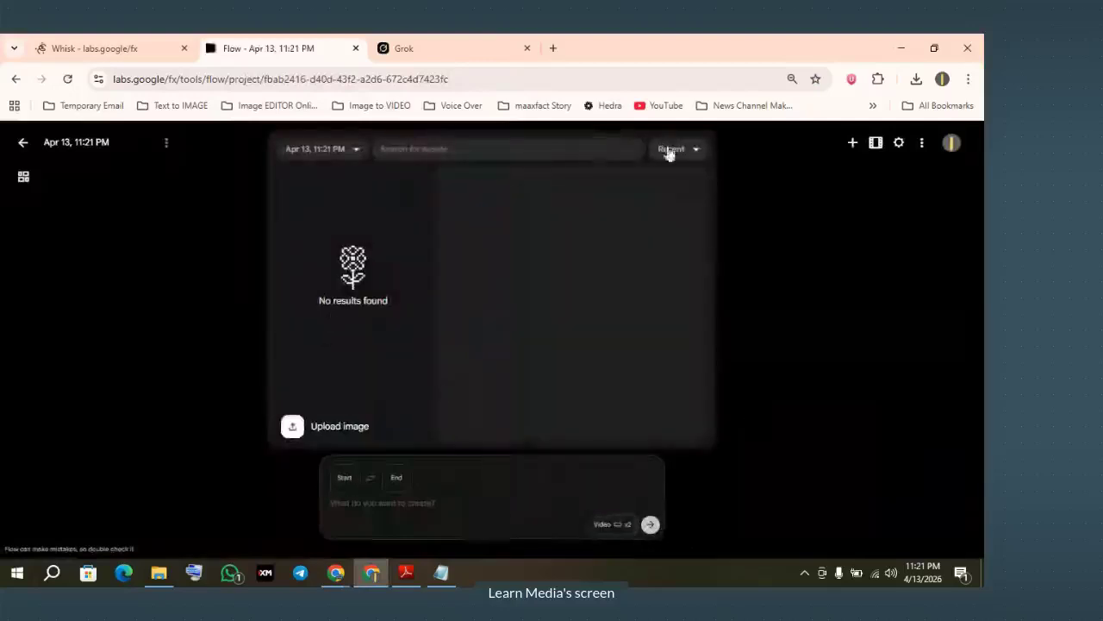
pyautogui.click(291, 428)
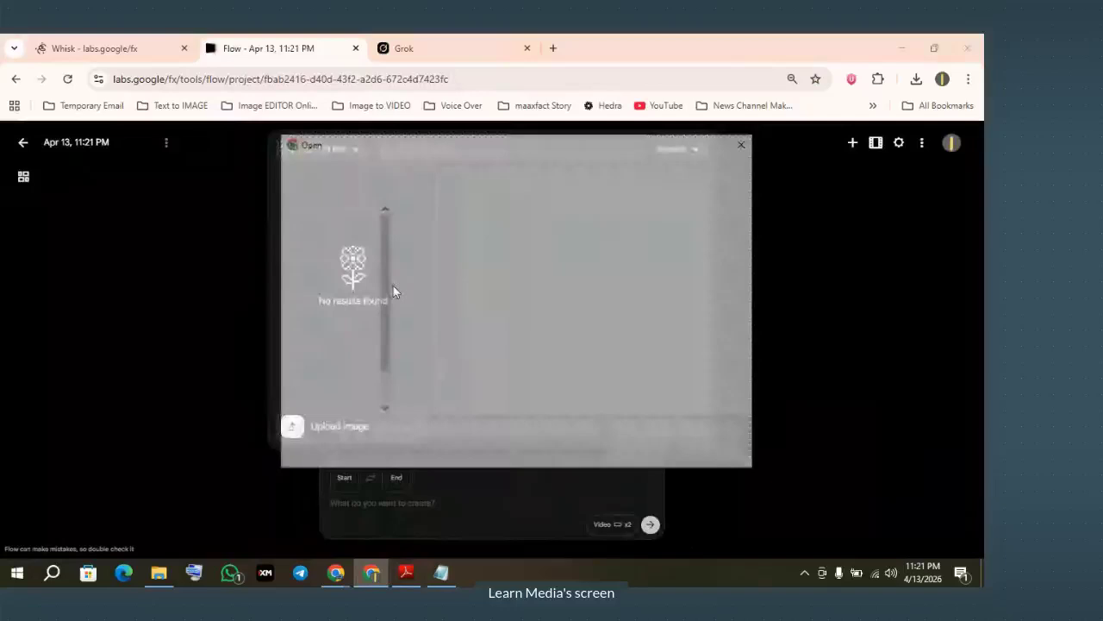
pyautogui.click(433, 277)
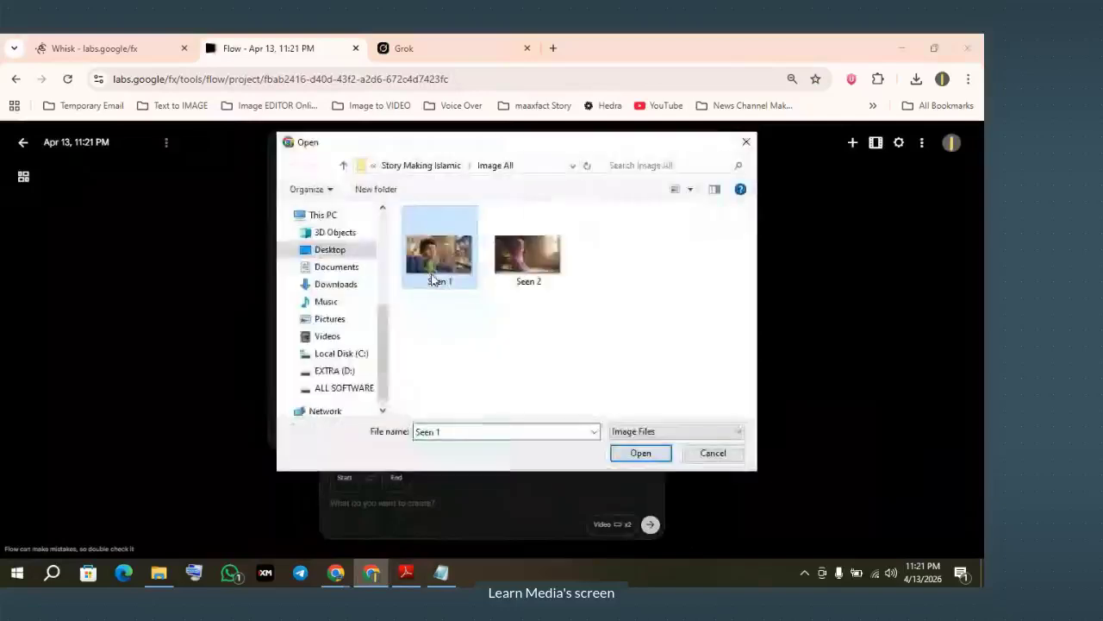
pyautogui.click(637, 452)
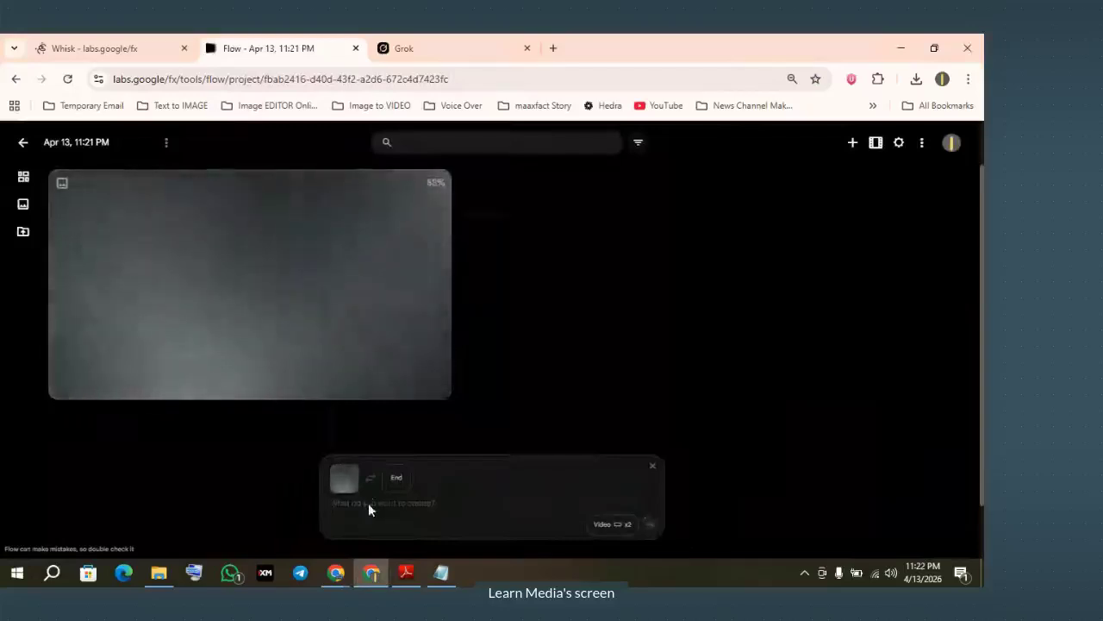
# Paste the action prompt of the boy watching a cartoon from the clipboard history, remove its Style section, and submit the video for generation
pyautogui.press('super+v')
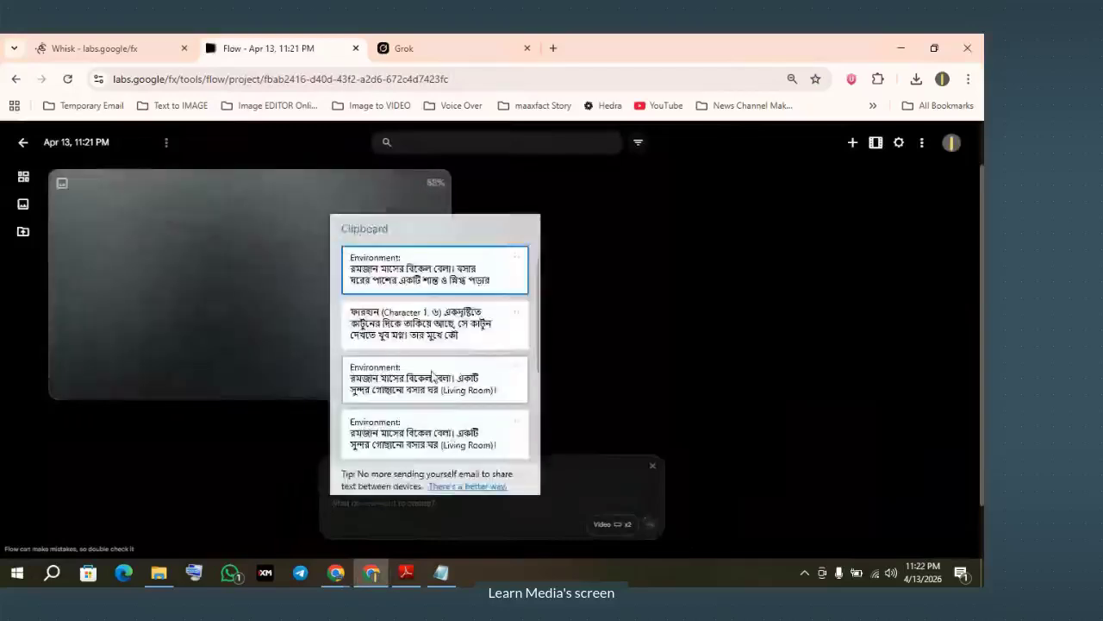
pyautogui.click(438, 329)
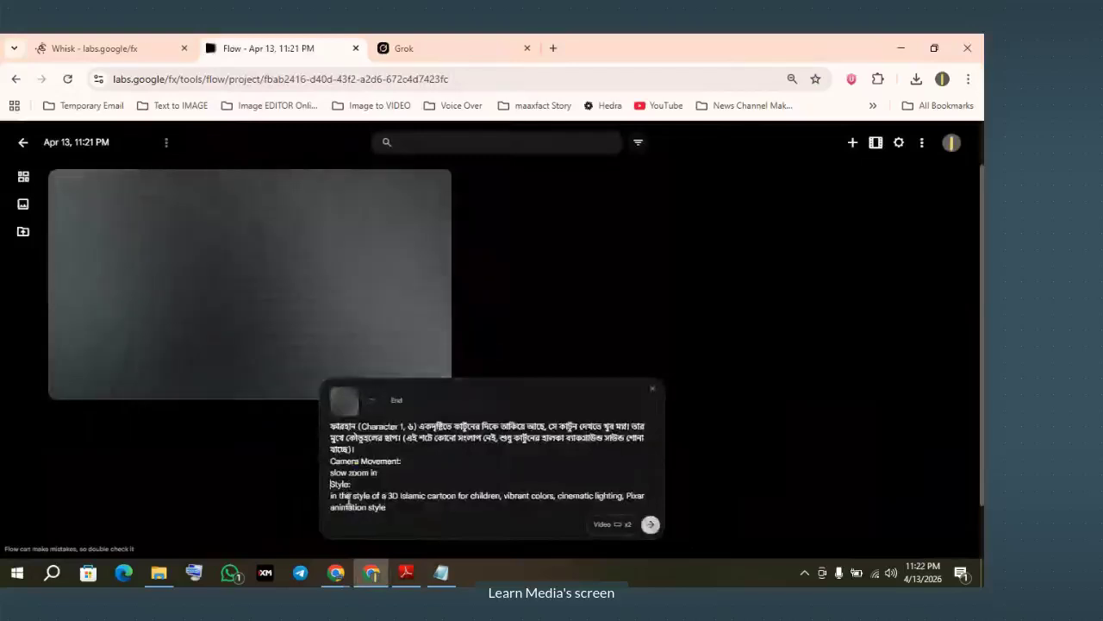
pyautogui.hotkey('ctrl', 'shift', 'End')
pyautogui.press('BackSpace')
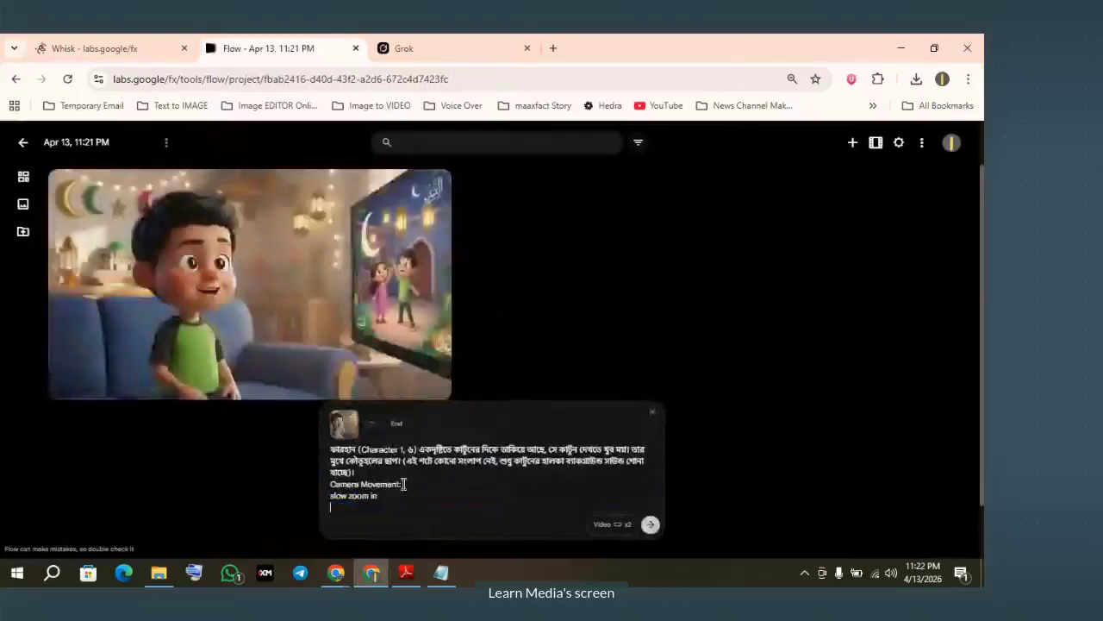
pyautogui.click(650, 524)
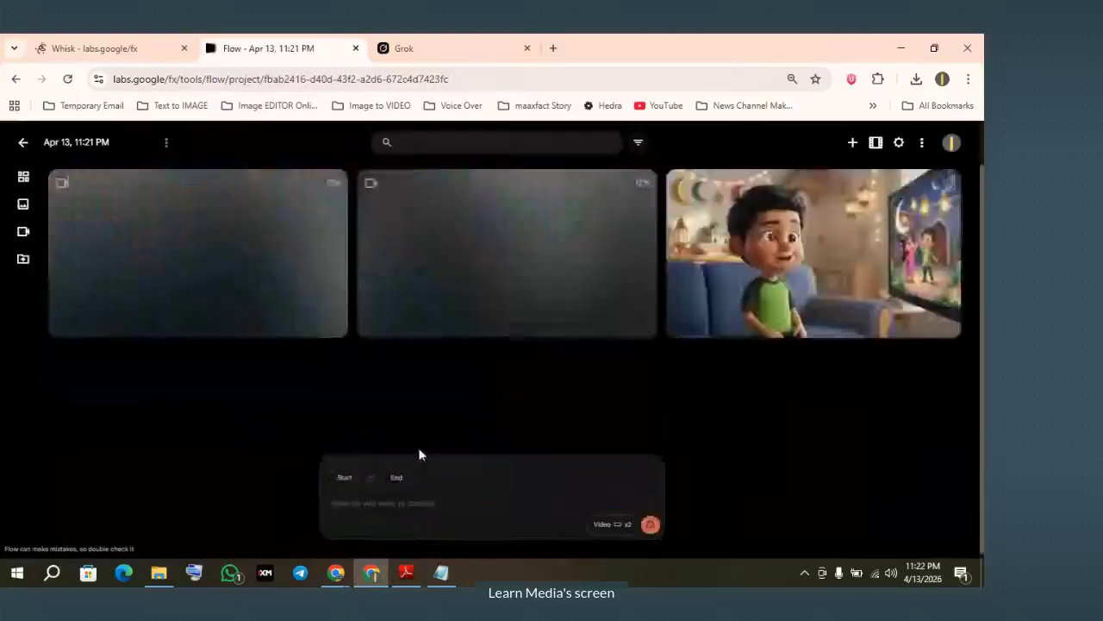
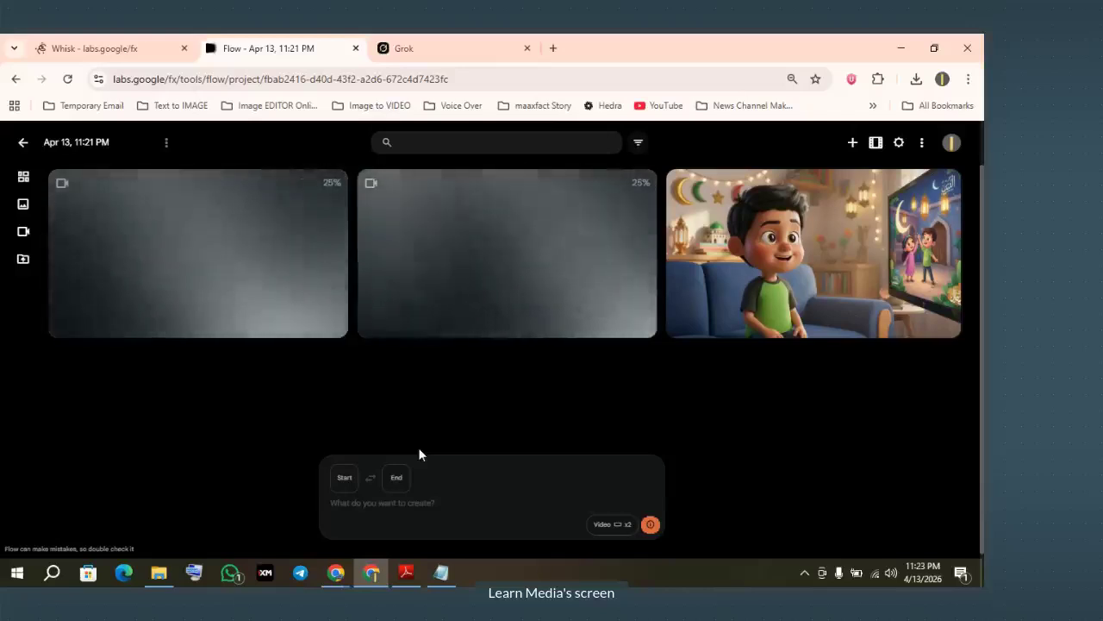
# Return to Grok Imagine, choose the uploaded image of the girl in hijab as the video's reference, and preview it
pyautogui.click(398, 49)
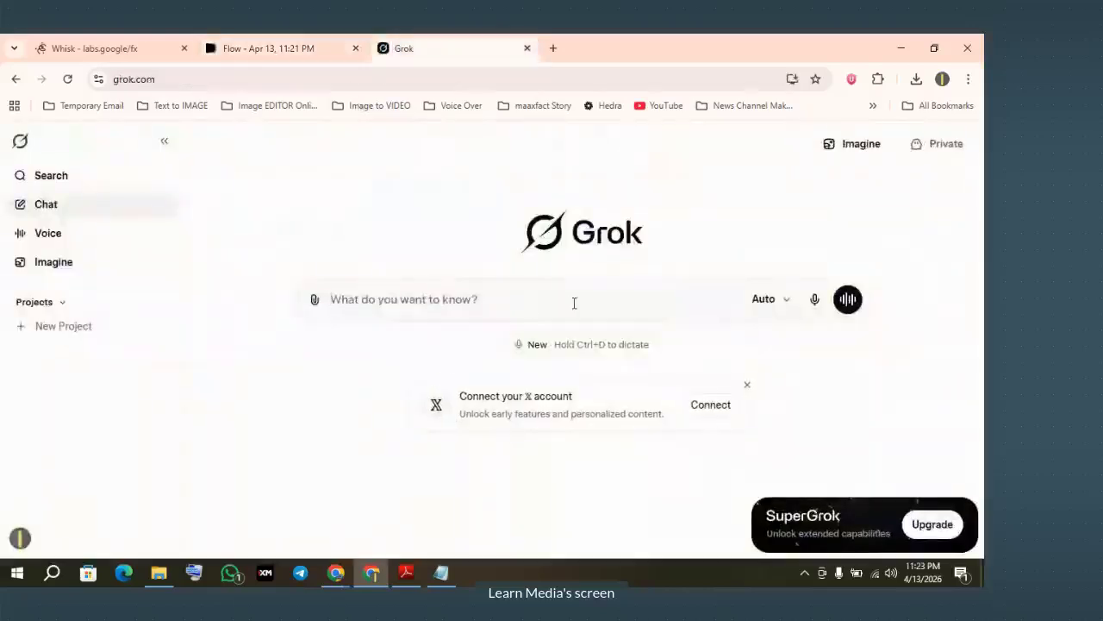
pyautogui.click(47, 267)
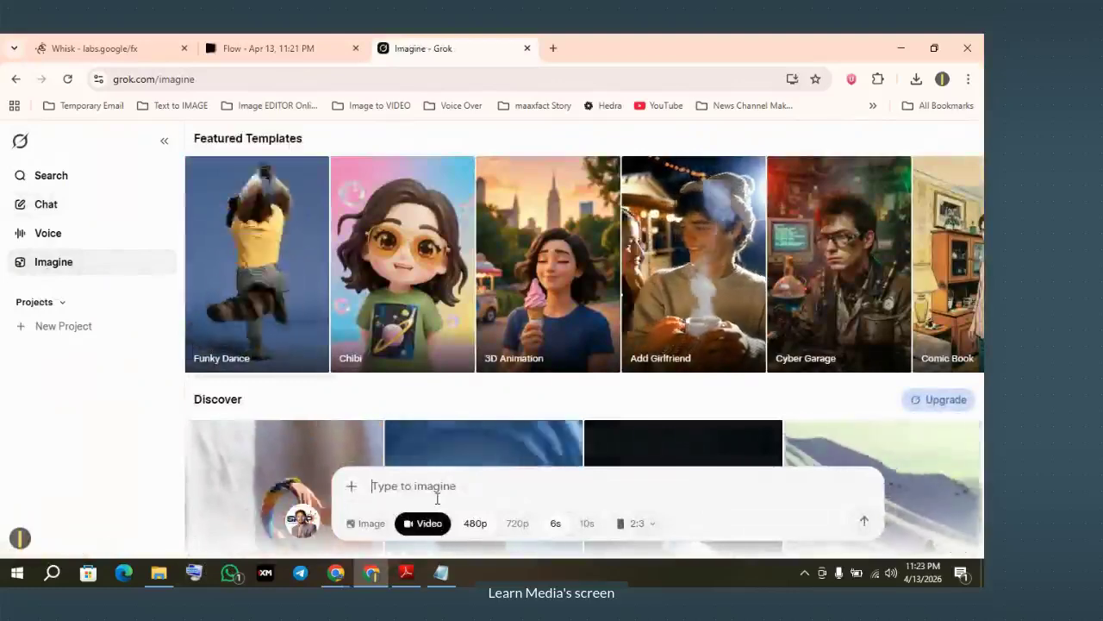
pyautogui.click(351, 488)
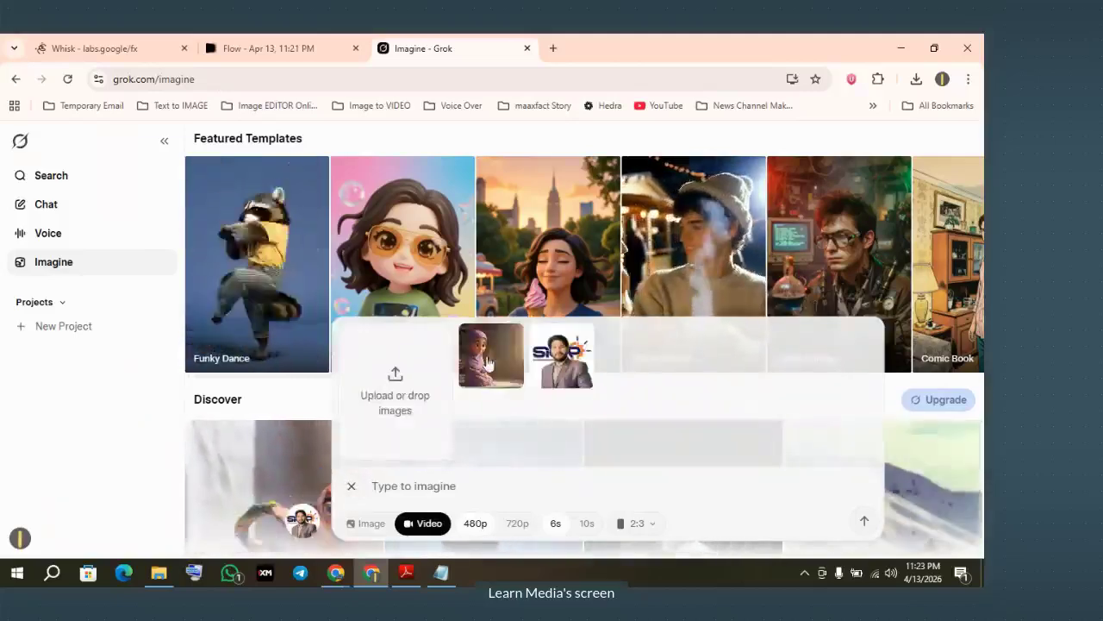
pyautogui.click(488, 363)
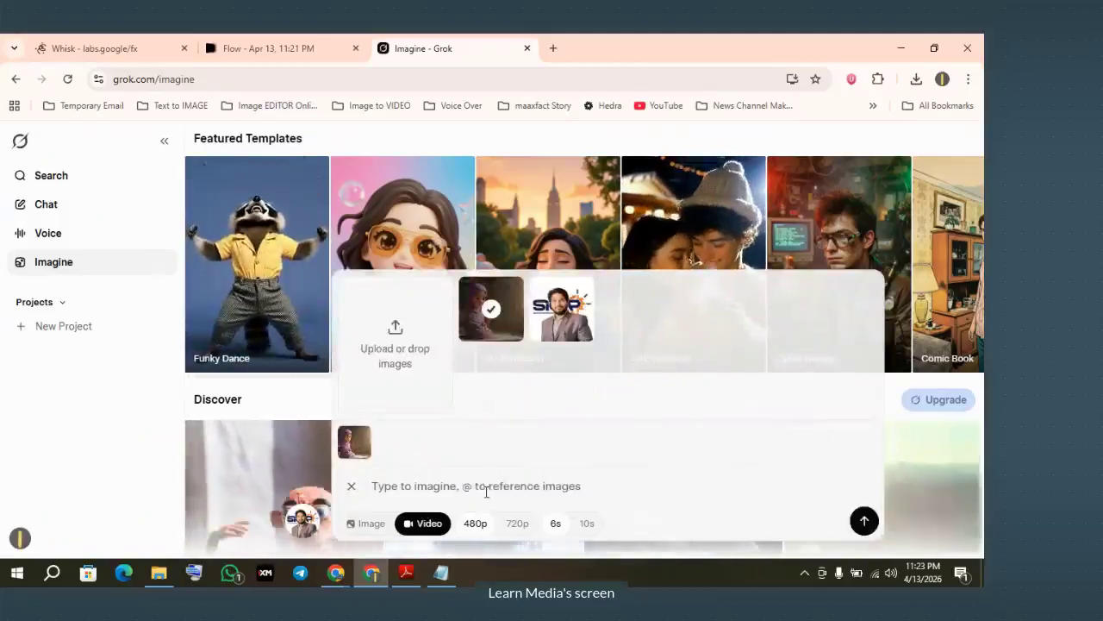
pyautogui.click(353, 443)
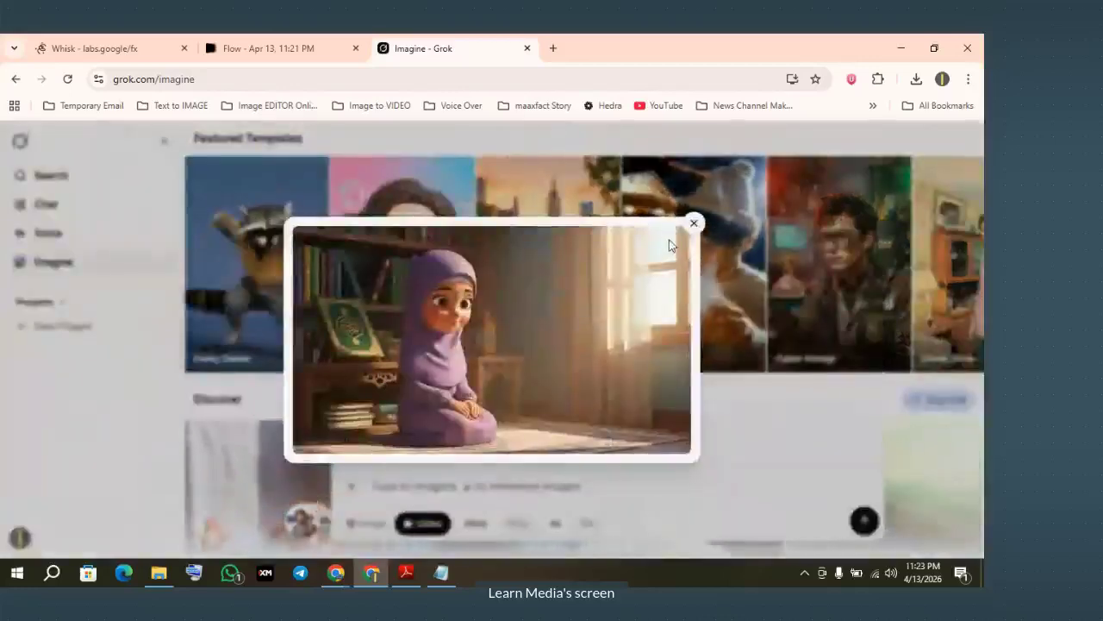
pyautogui.click(694, 224)
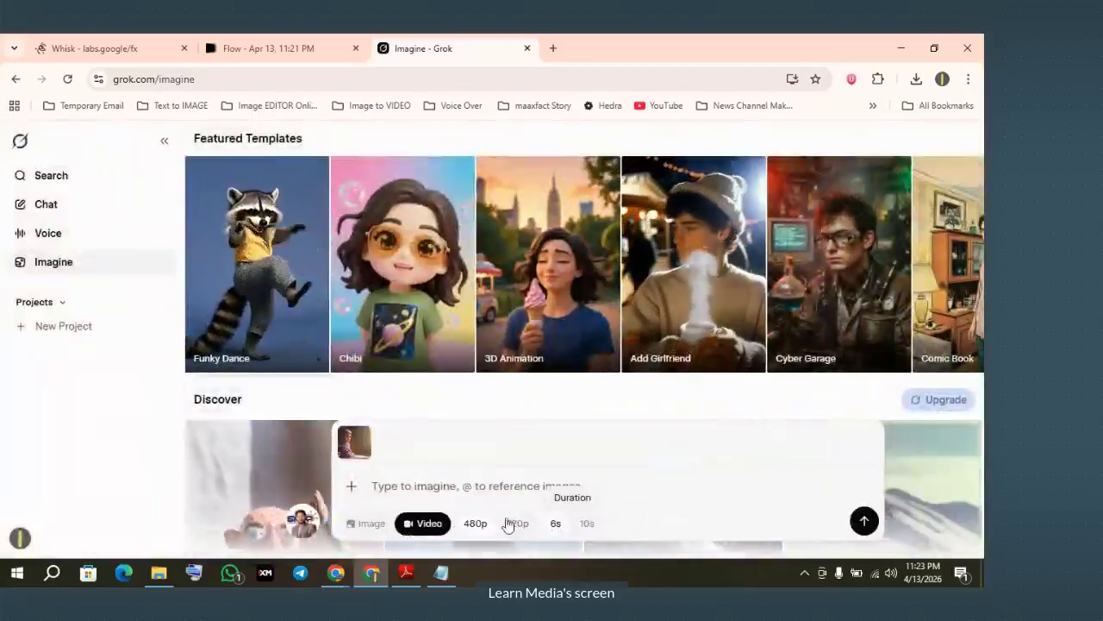
pyautogui.click(351, 487)
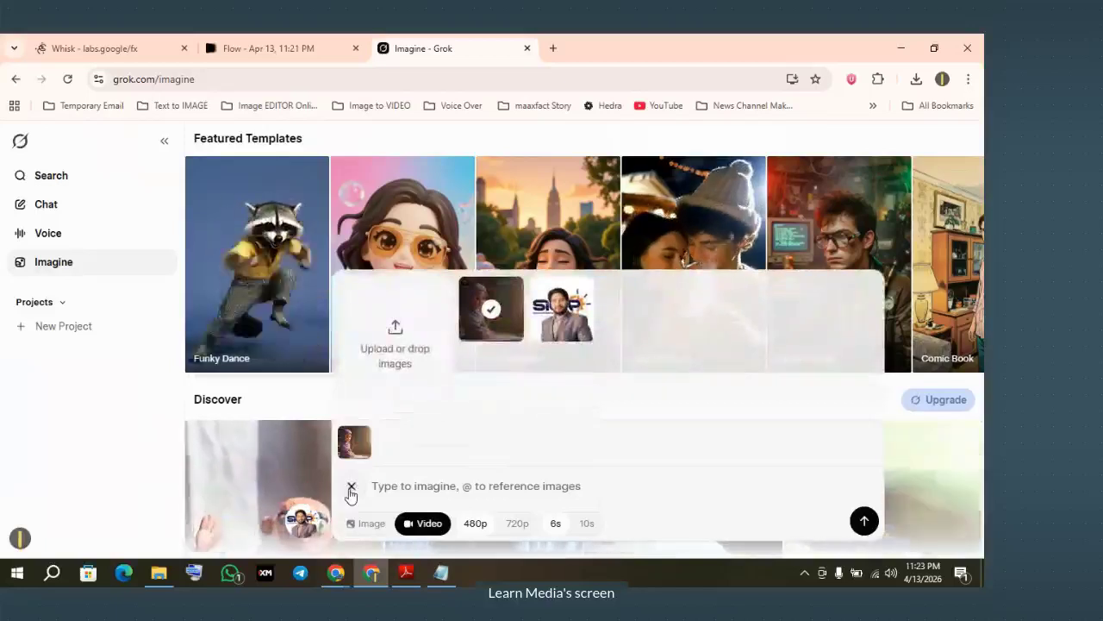
# Remove the image of the girl in hijab from the Grok video prompt and attach it again as the reference
pyautogui.click(351, 488)
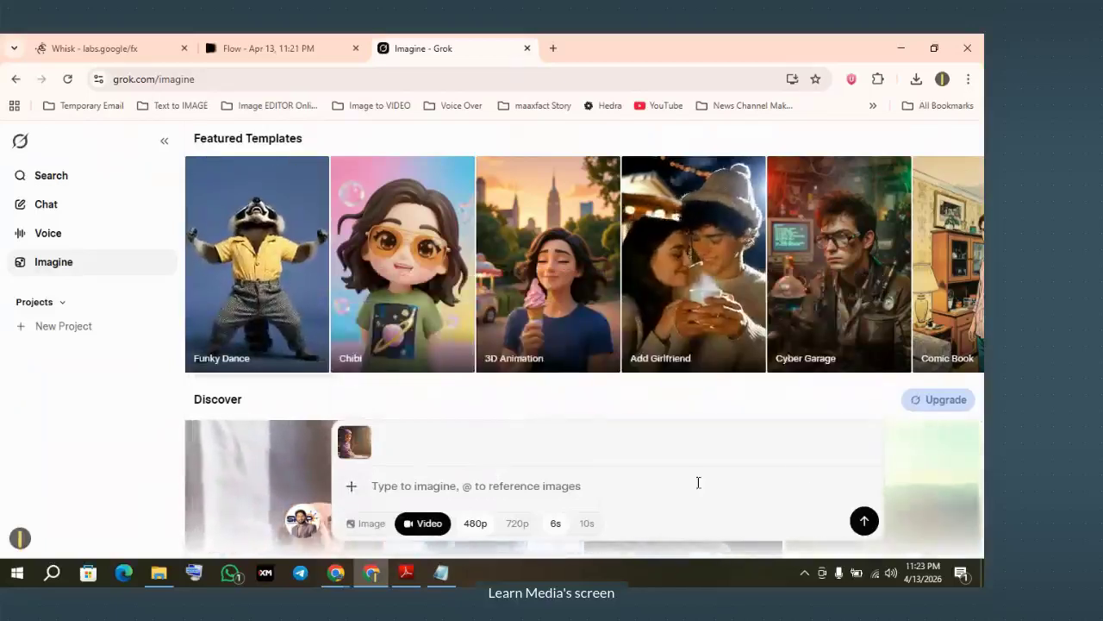
pyautogui.click(367, 428)
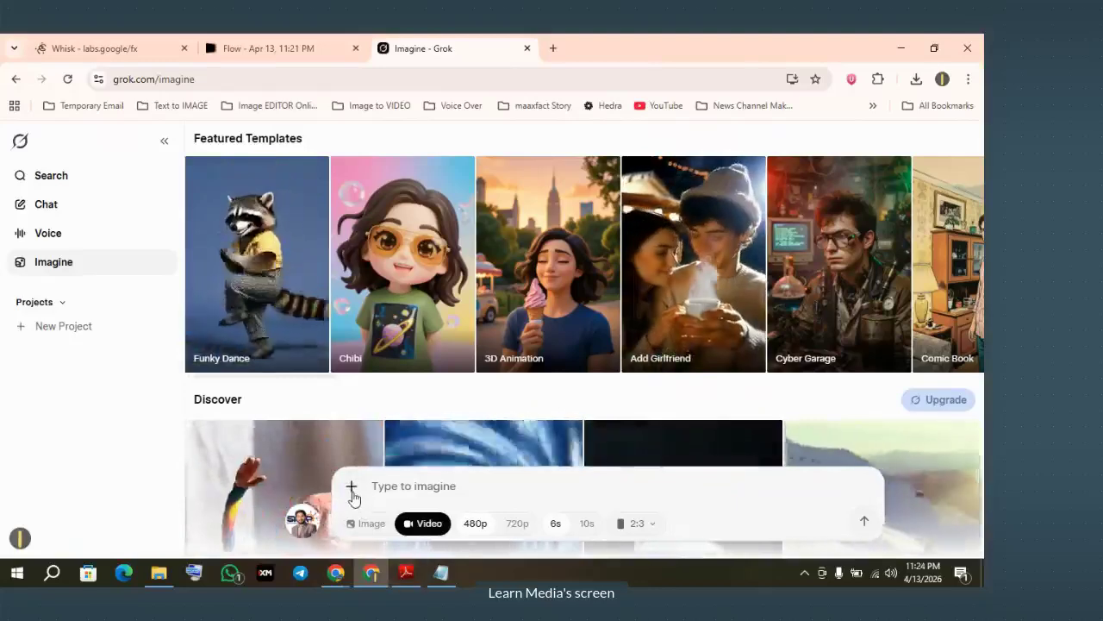
pyautogui.click(352, 490)
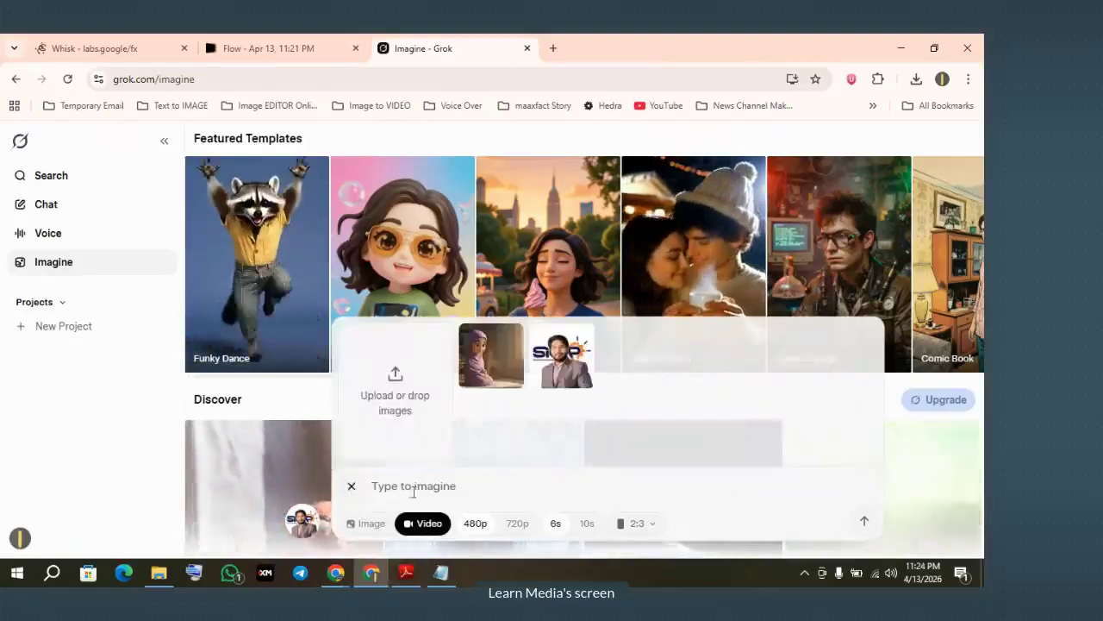
pyautogui.click(514, 377)
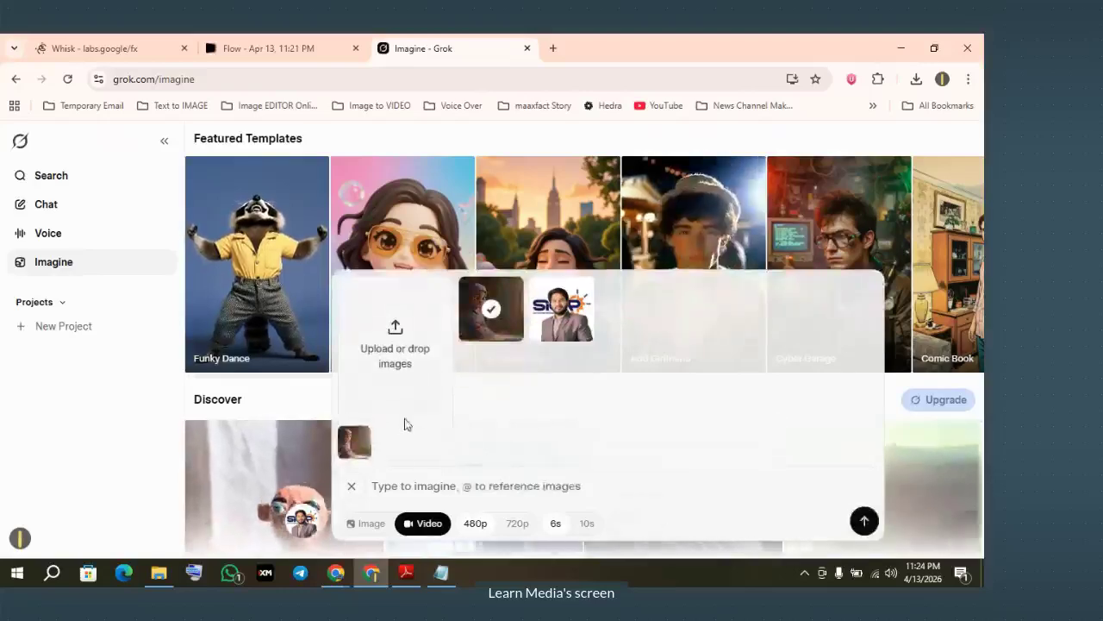
# Preview the attached reference image, try to generate a 480p, 6s video from it, and dismiss the SuperGrok subscription page
pyautogui.click(350, 441)
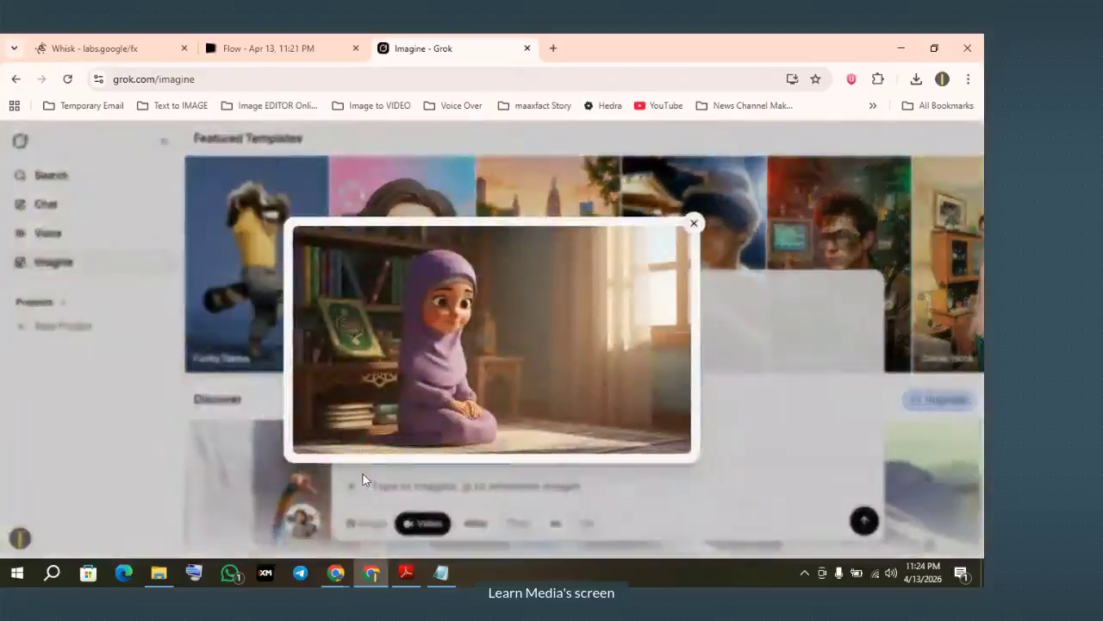
pyautogui.click(362, 473)
pyautogui.rightClick(366, 439)
pyautogui.click(353, 440)
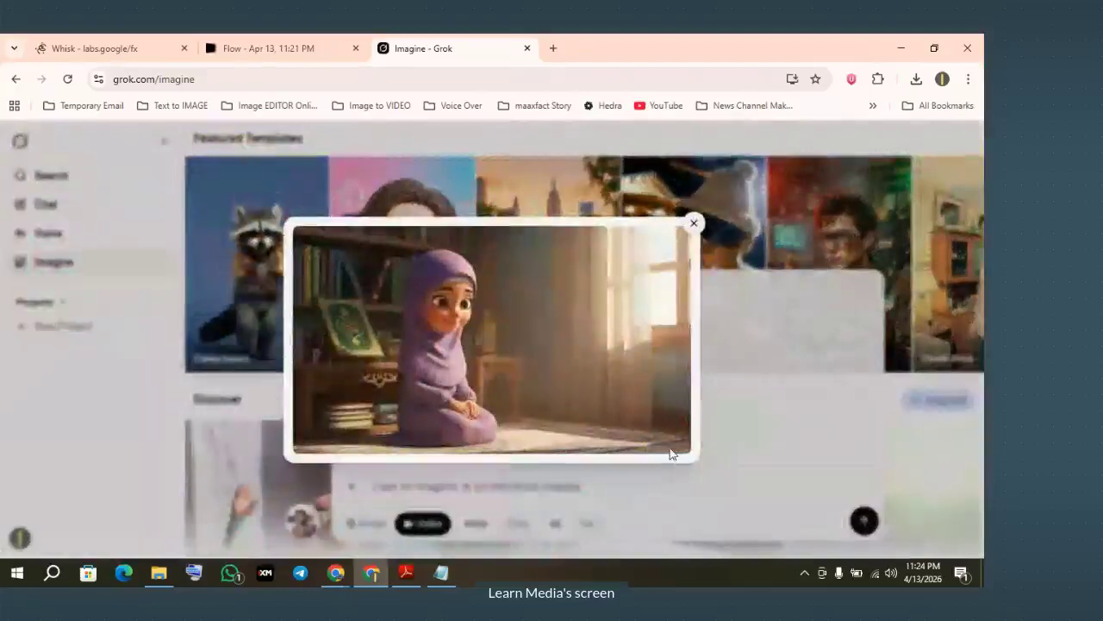
pyautogui.click(693, 224)
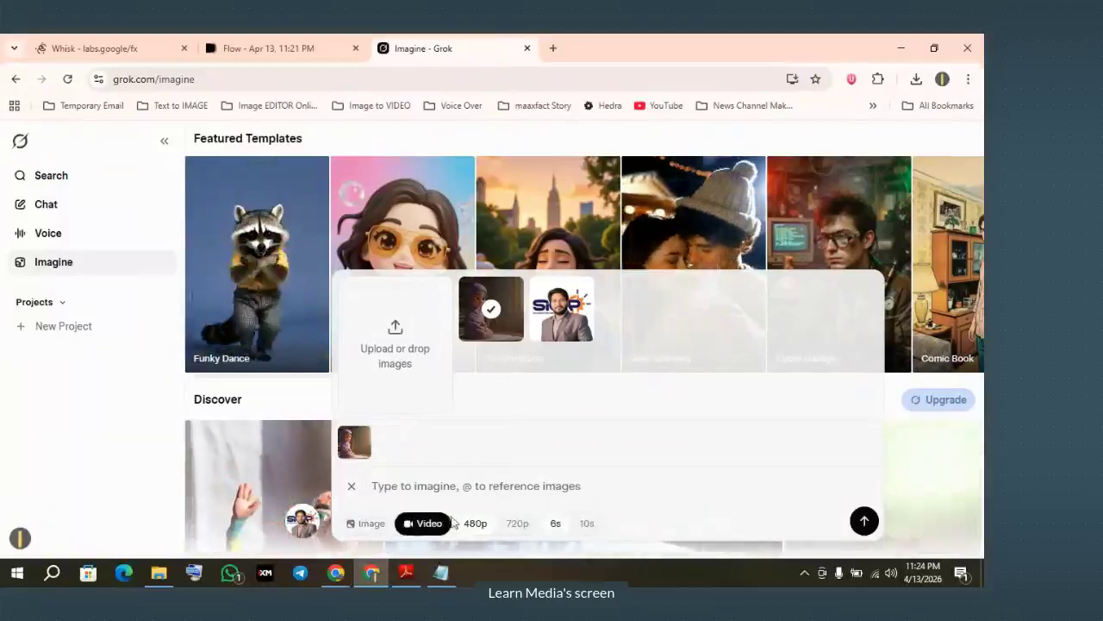
pyautogui.click(862, 522)
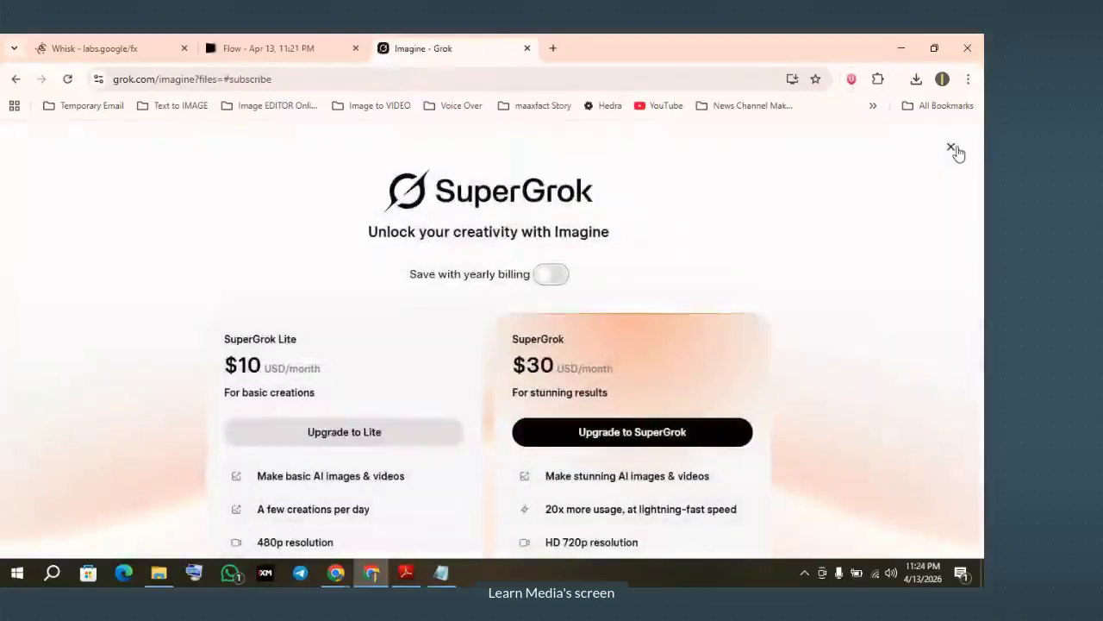
pyautogui.press('Escape')
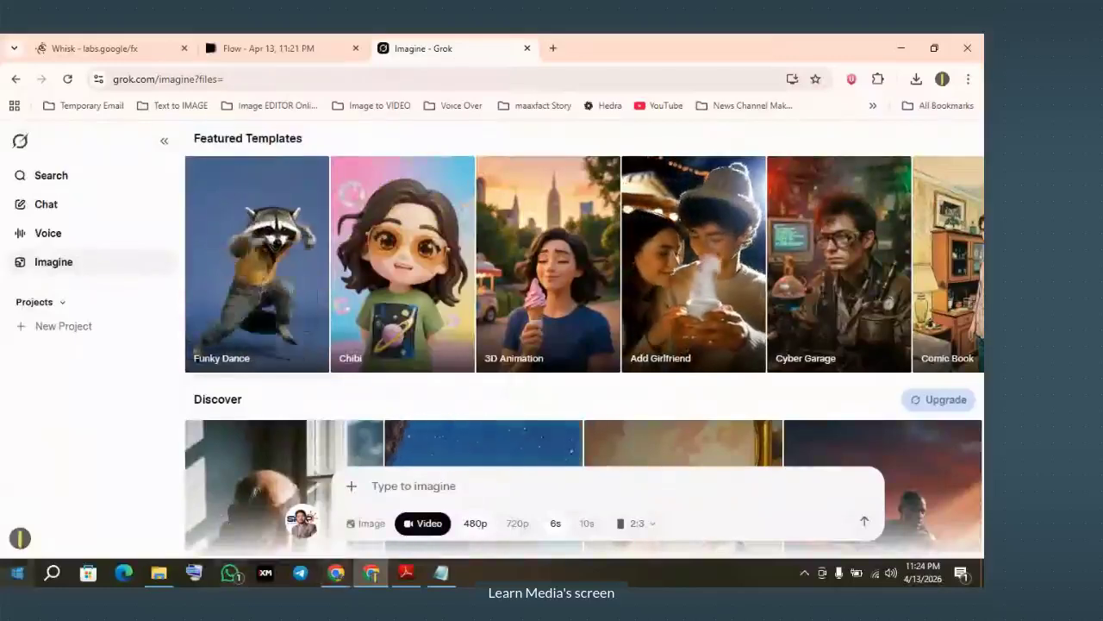
# Open a Chrome window under another profile and search Google for "grok ai"
pyautogui.press('super')
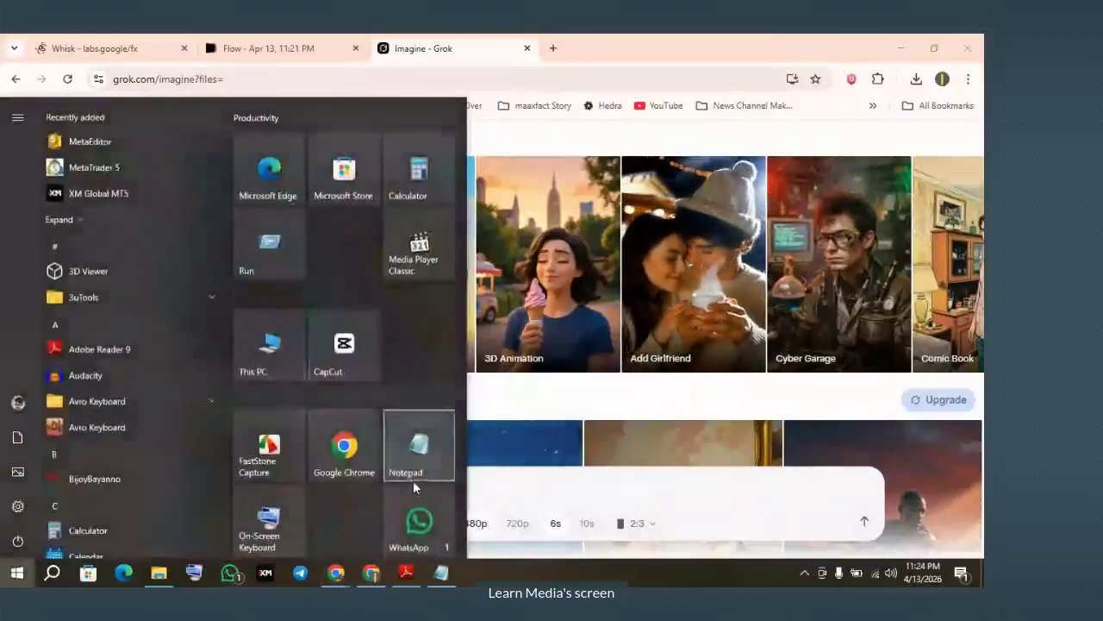
pyautogui.click(344, 444)
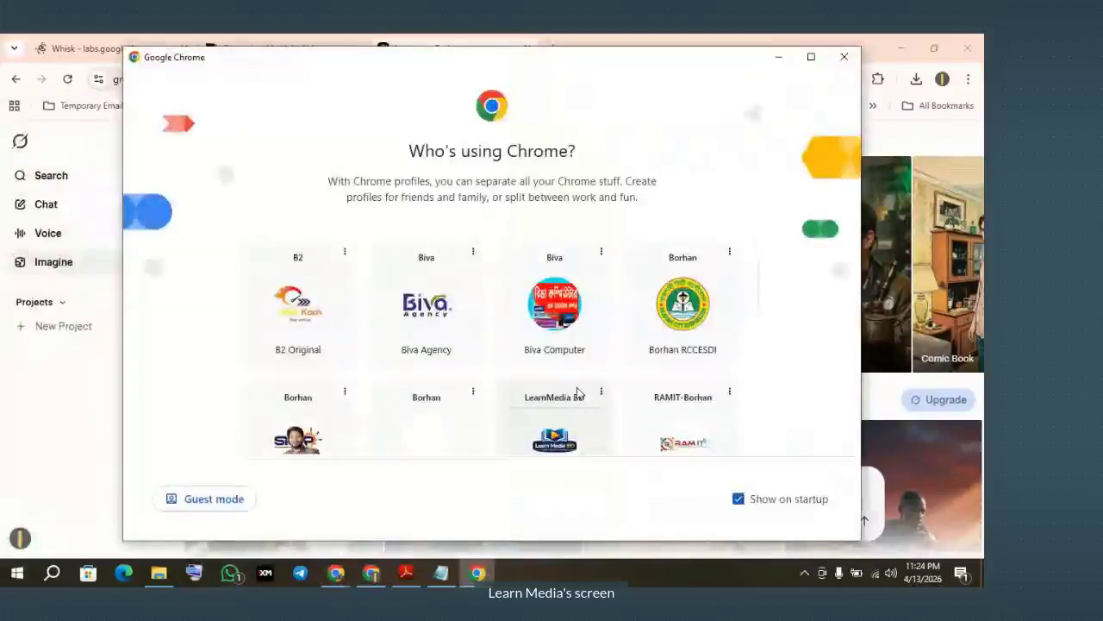
pyautogui.scroll(-3, 567, 395)
pyautogui.click(530, 320)
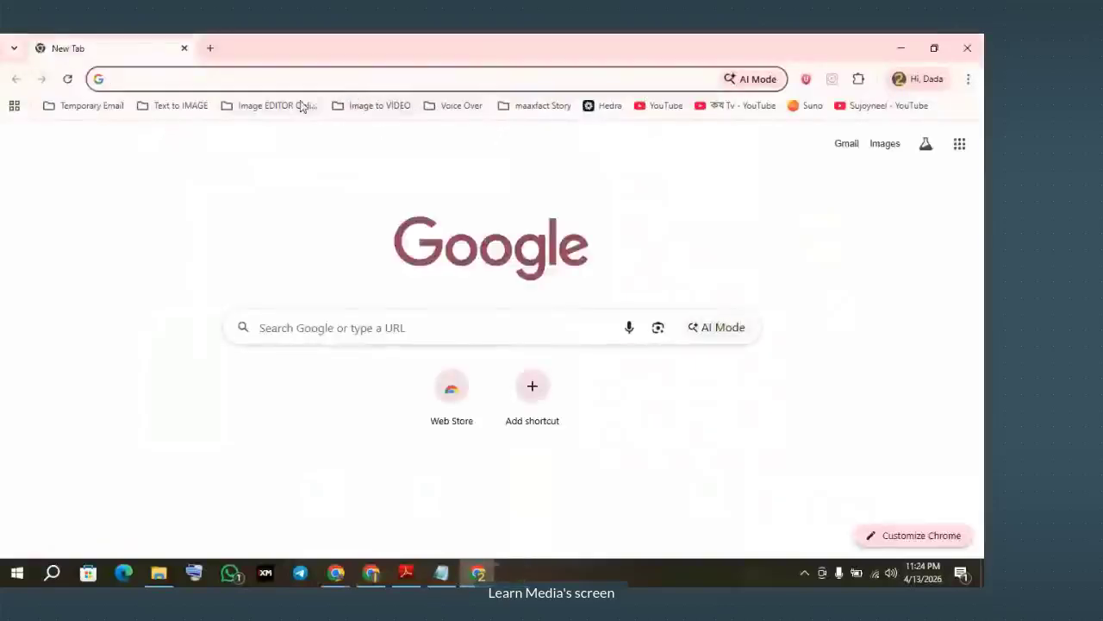
pyautogui.write('grok')
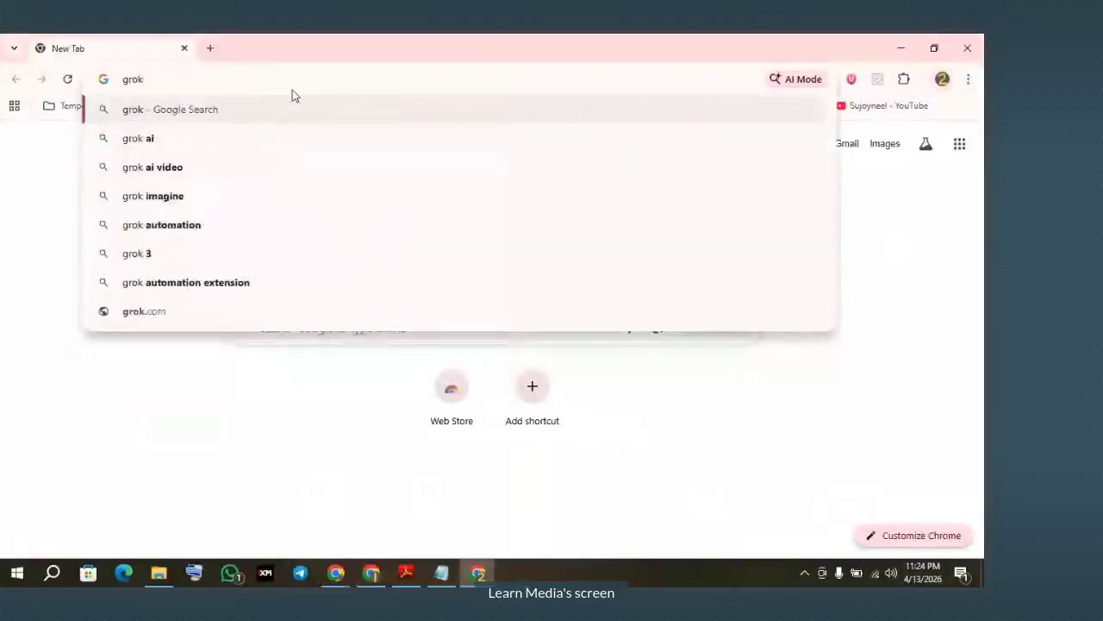
pyautogui.click(147, 138)
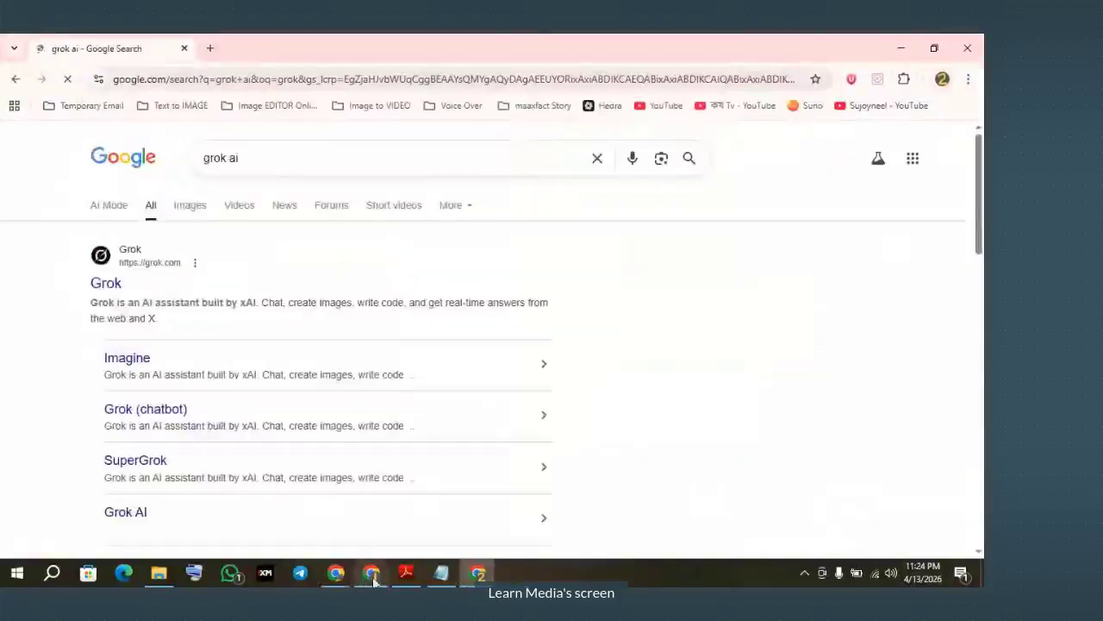
# Return to the Flow project and play the generated video of the boy watching a cartoon
pyautogui.click(374, 580)
pyautogui.click(263, 43)
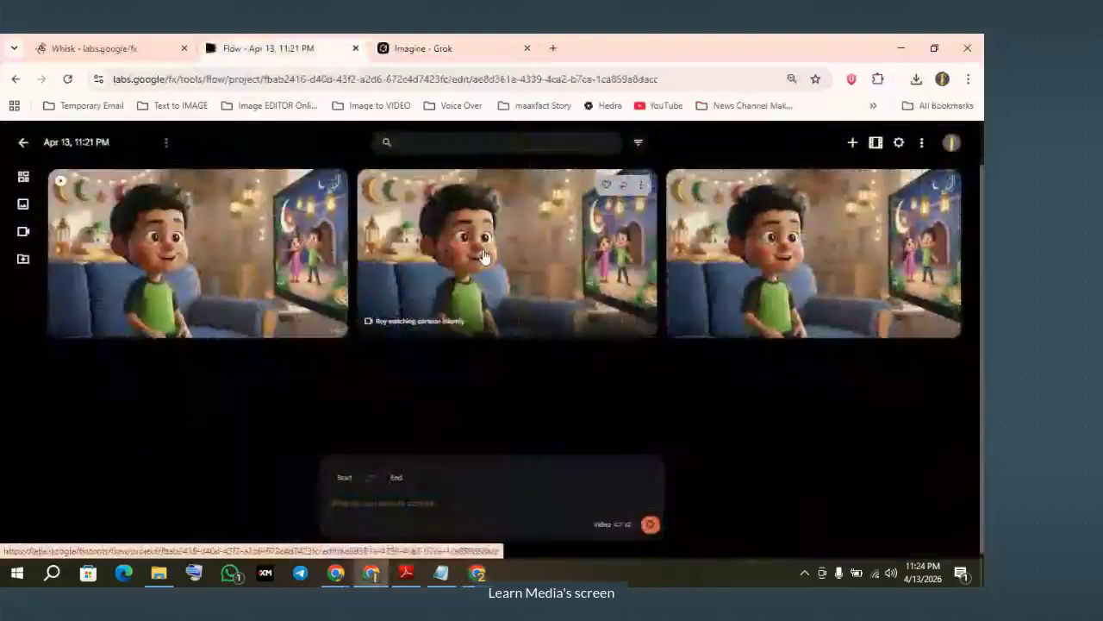
pyautogui.click(483, 254)
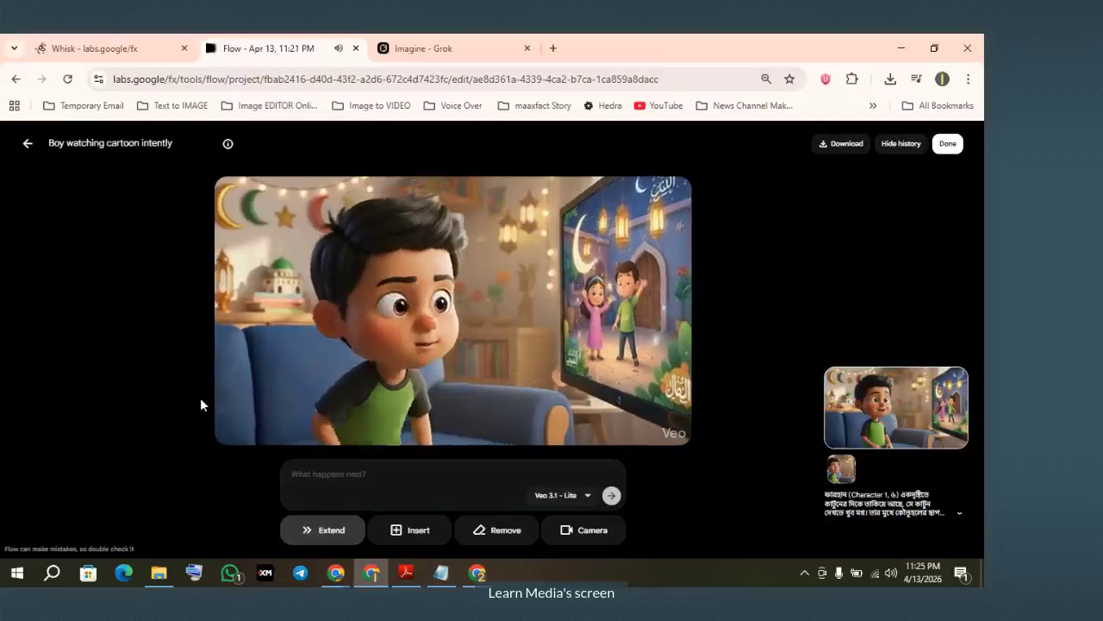
pyautogui.moveTo(259, 406)
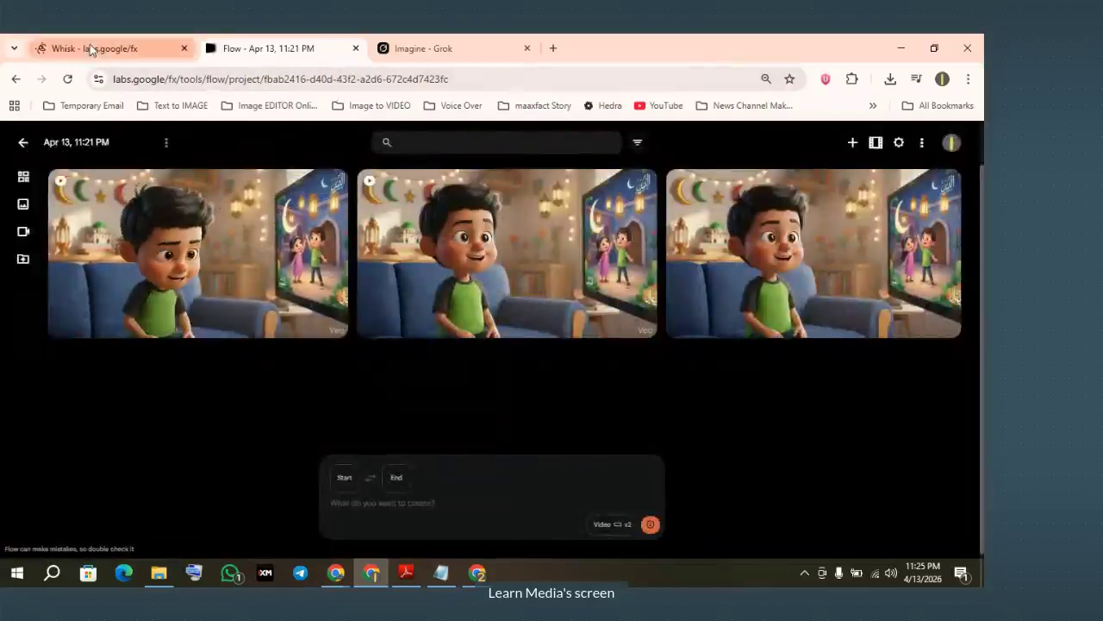
# Revisit the Whisk project and switch to the Google AI Studio chat that holds the shot prompts
pyautogui.click(129, 49)
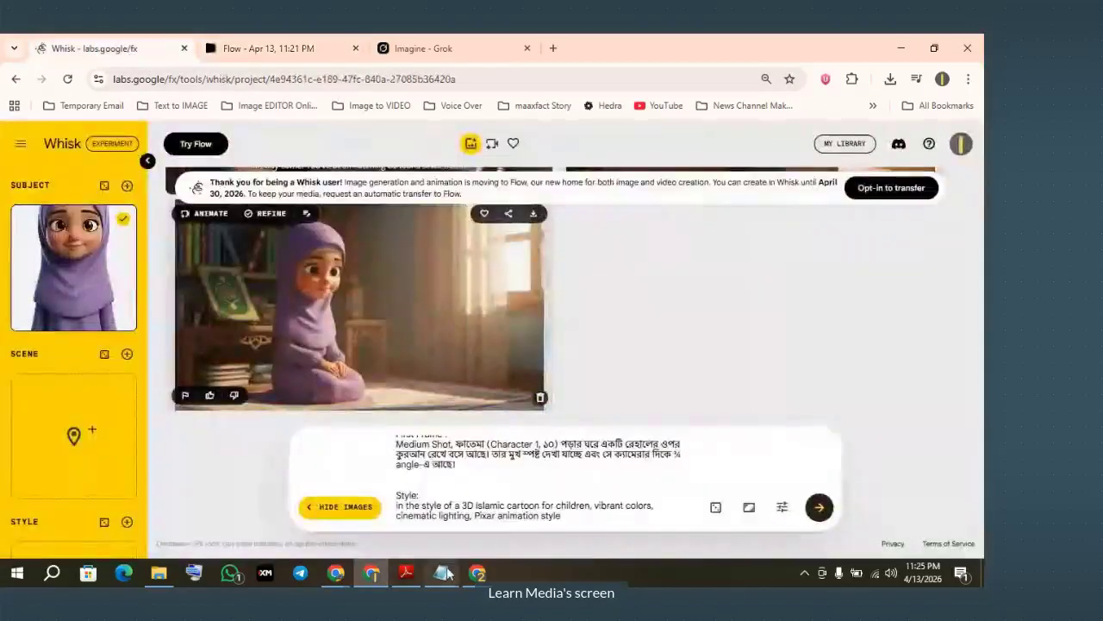
pyautogui.moveTo(443, 575)
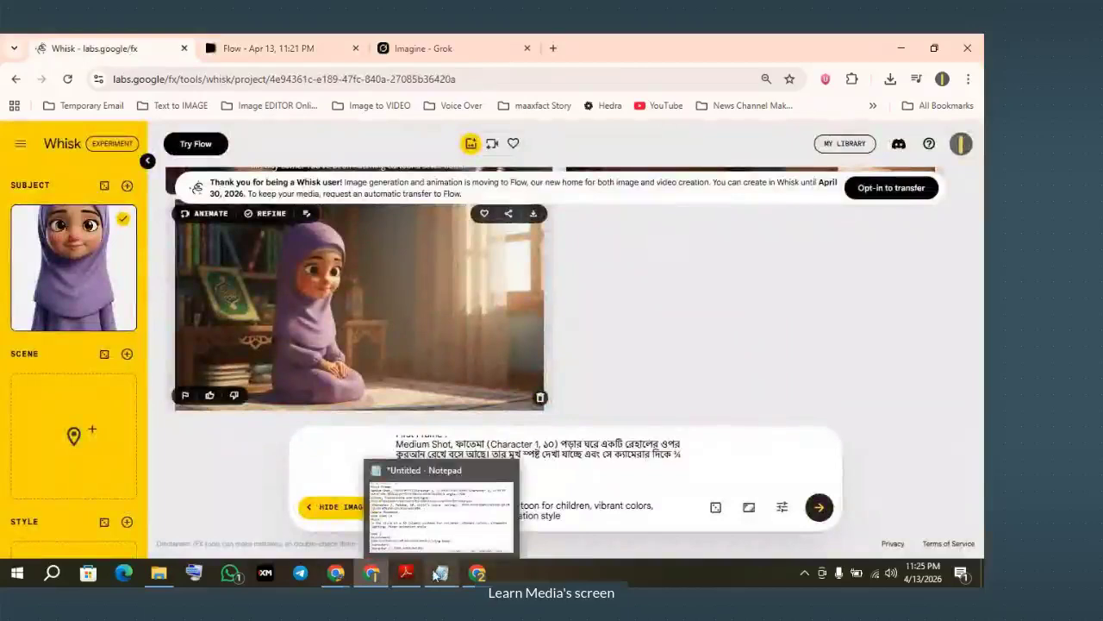
pyautogui.click(373, 575)
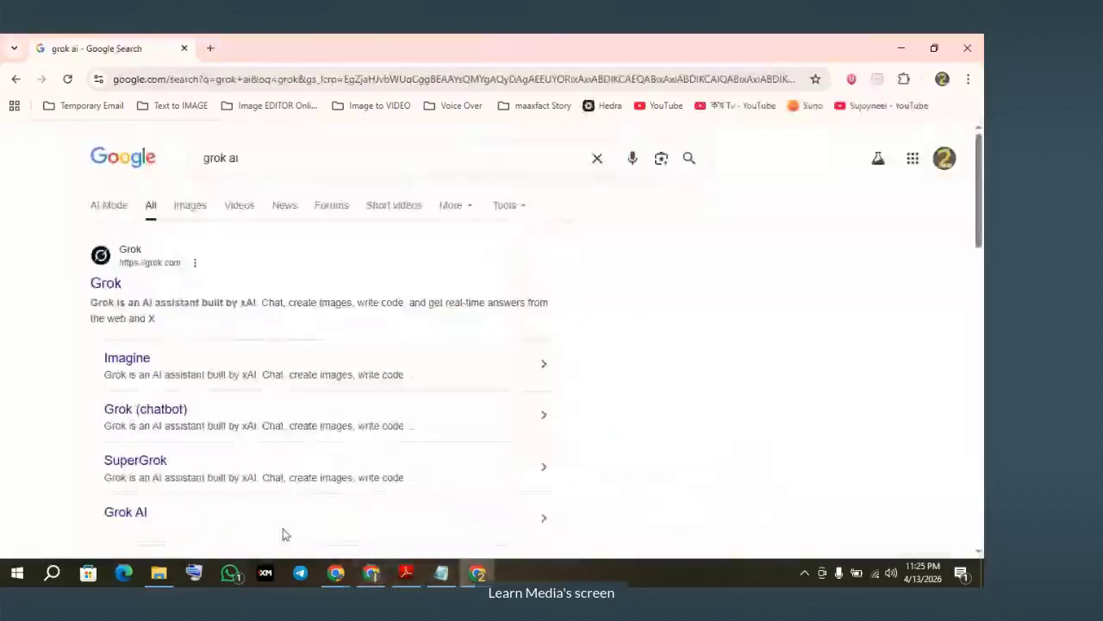
pyautogui.click(342, 576)
pyautogui.click(370, 520)
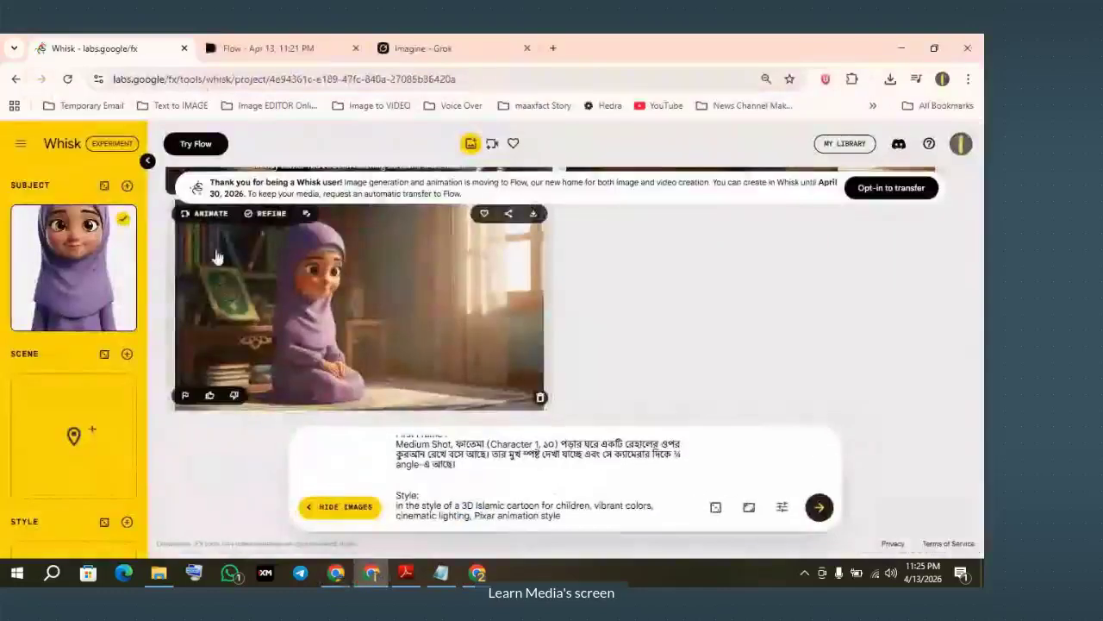
pyautogui.click(340, 578)
pyautogui.click(250, 491)
pyautogui.click(431, 49)
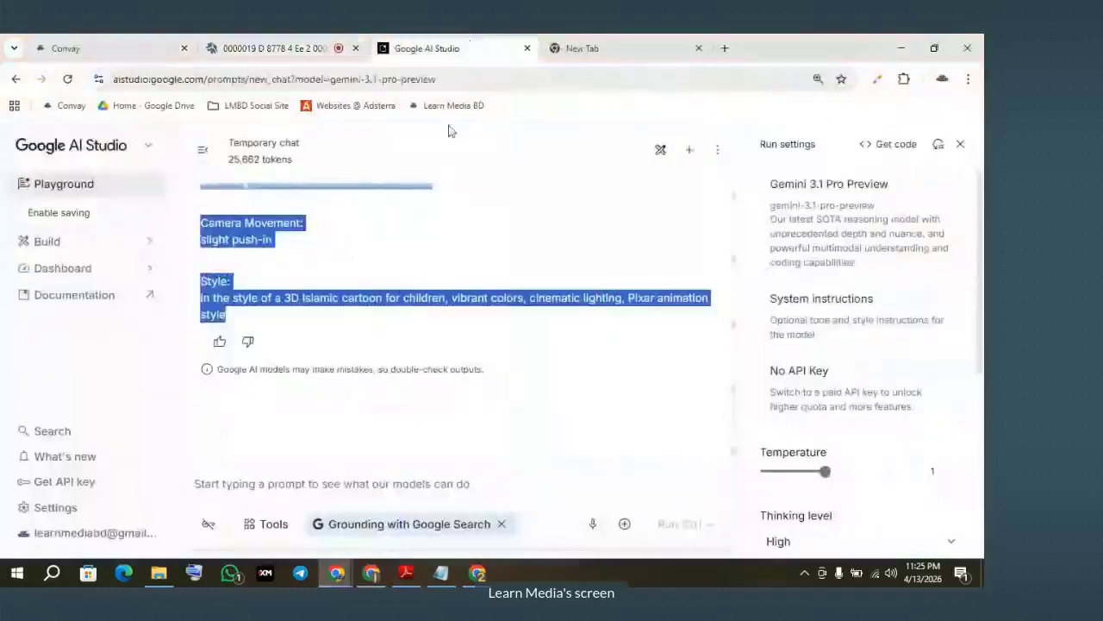
# Review the AI Studio shot prompts from the split Shot 1 request back through Shots 16 to 12, including characters, first frames and dialogue
pyautogui.scroll(10, 337, 370)
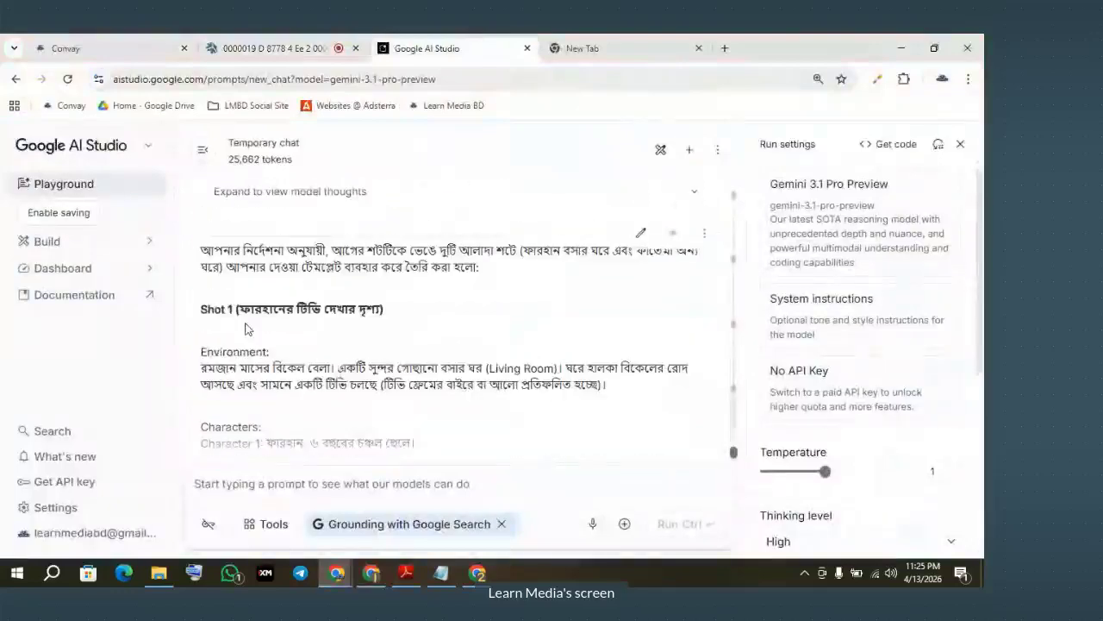
pyautogui.scroll(8, 246, 328)
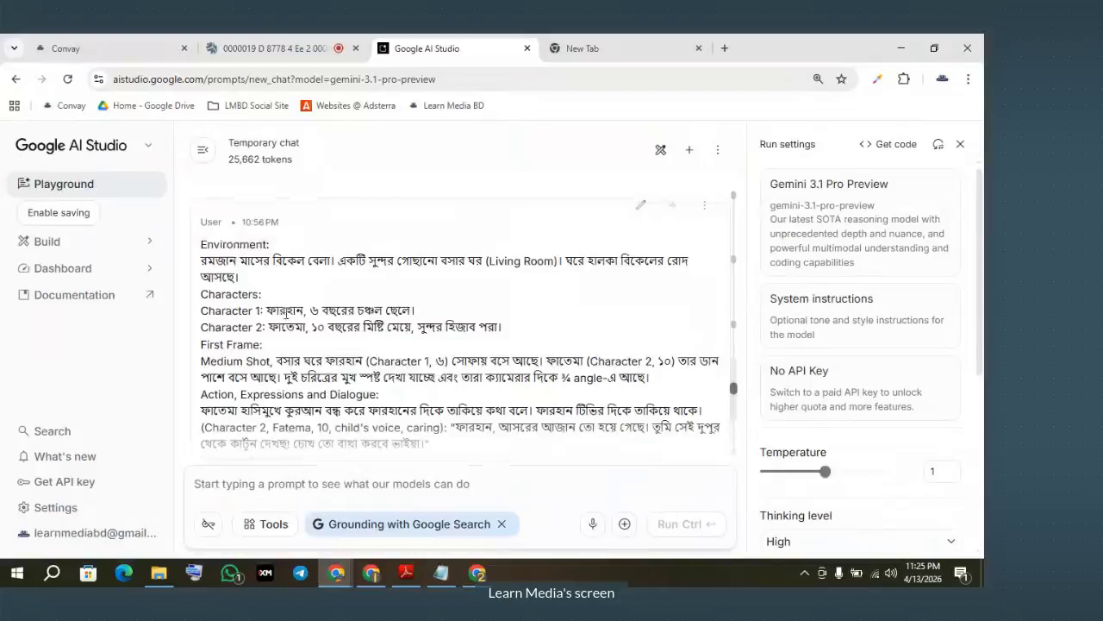
pyautogui.scroll(-1, 351, 348)
pyautogui.scroll(-3, 351, 348)
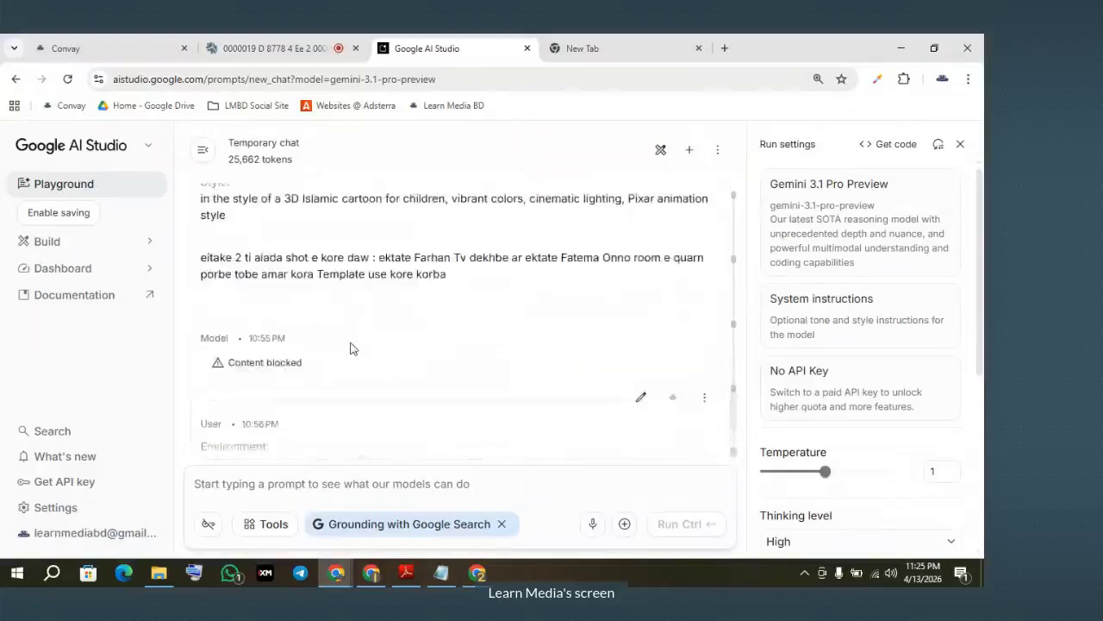
pyautogui.scroll(3, 352, 346)
pyautogui.scroll(-6, 273, 280)
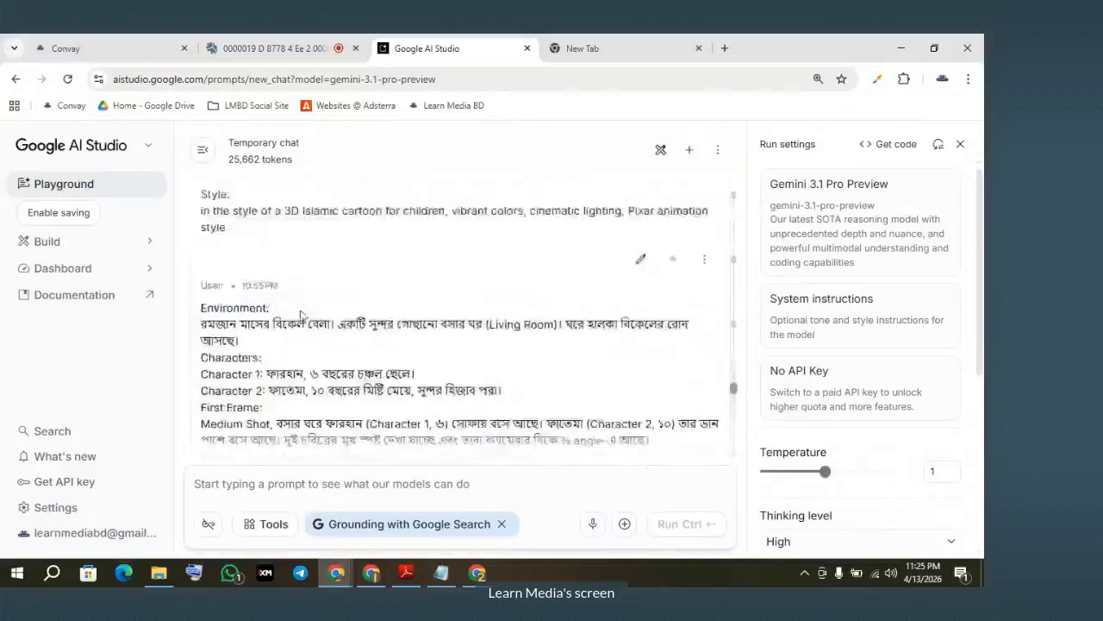
pyautogui.scroll(1, 301, 309)
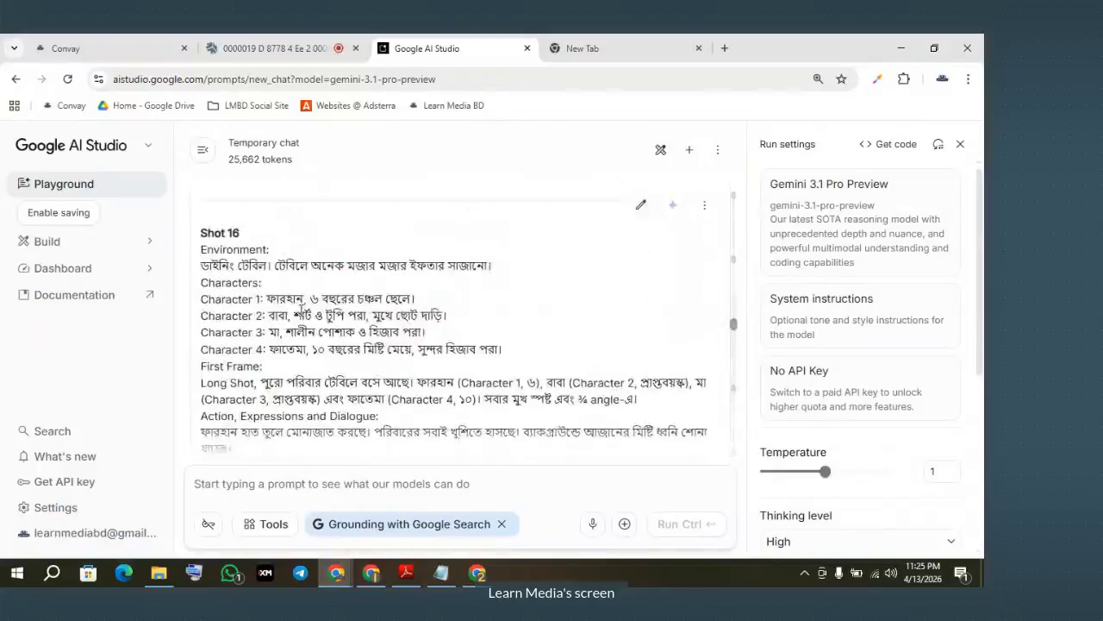
pyautogui.scroll(5, 301, 309)
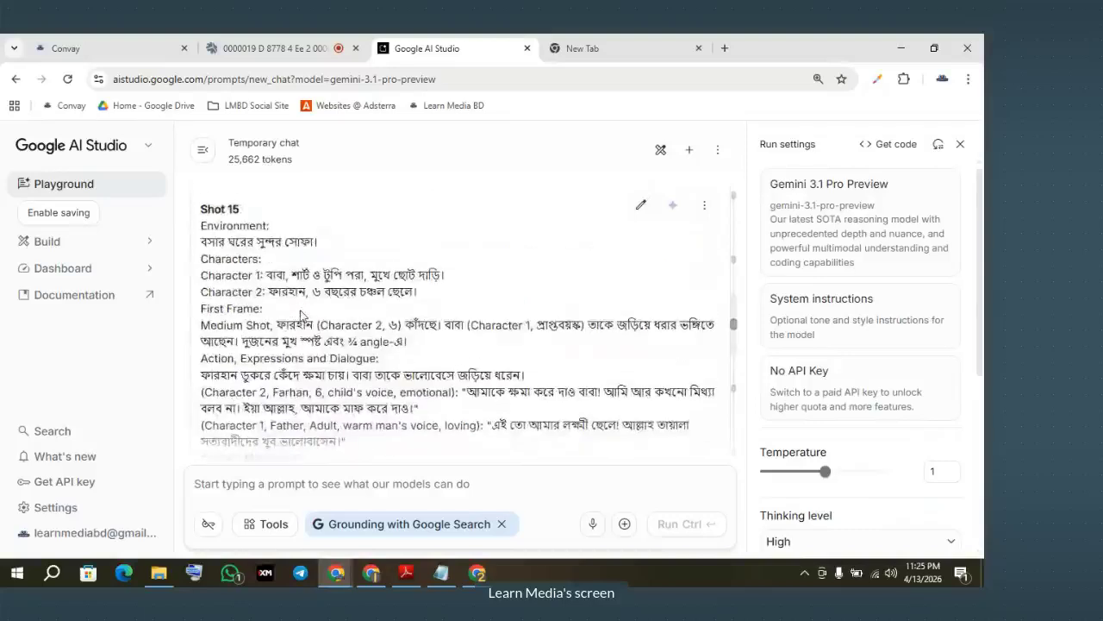
pyautogui.scroll(2, 301, 314)
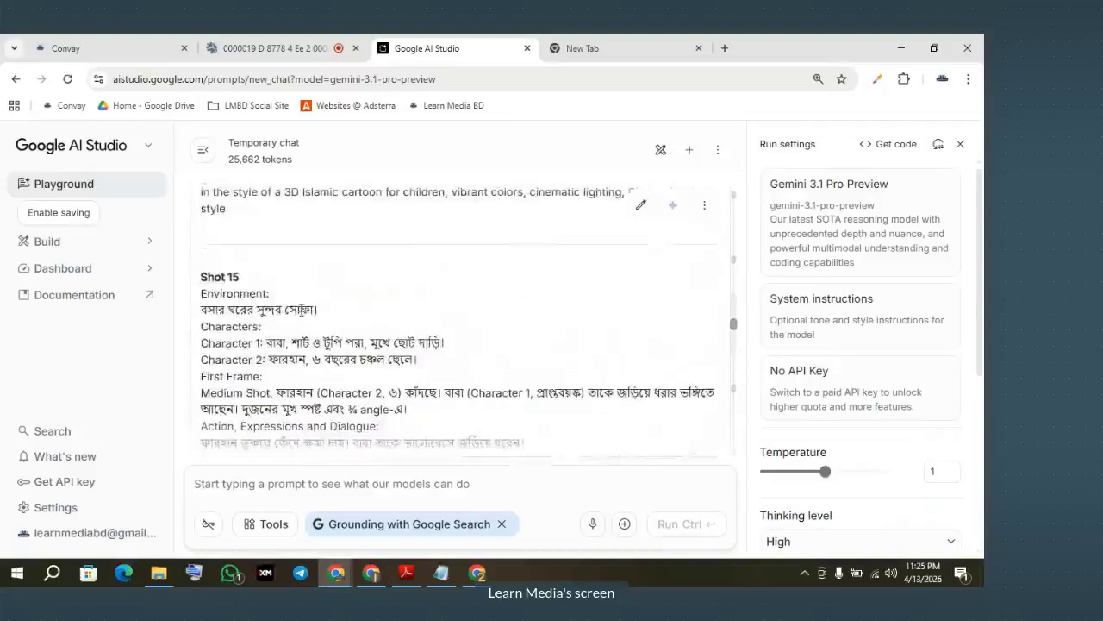
pyautogui.scroll(-3, 301, 312)
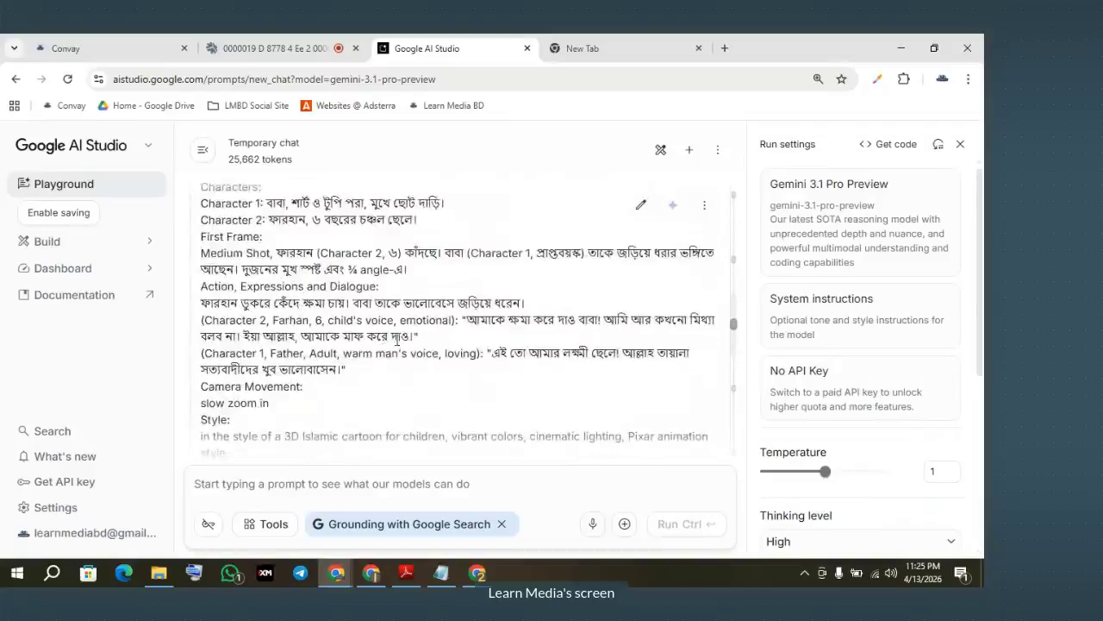
pyautogui.scroll(-5, 398, 340)
pyautogui.scroll(1, 294, 306)
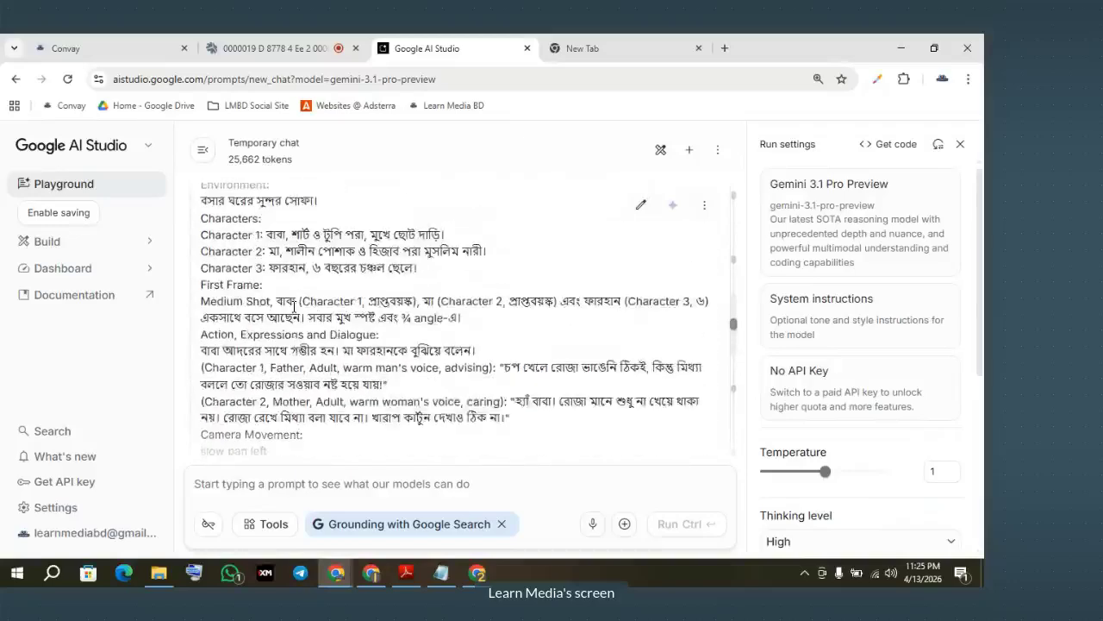
pyautogui.scroll(1, 294, 306)
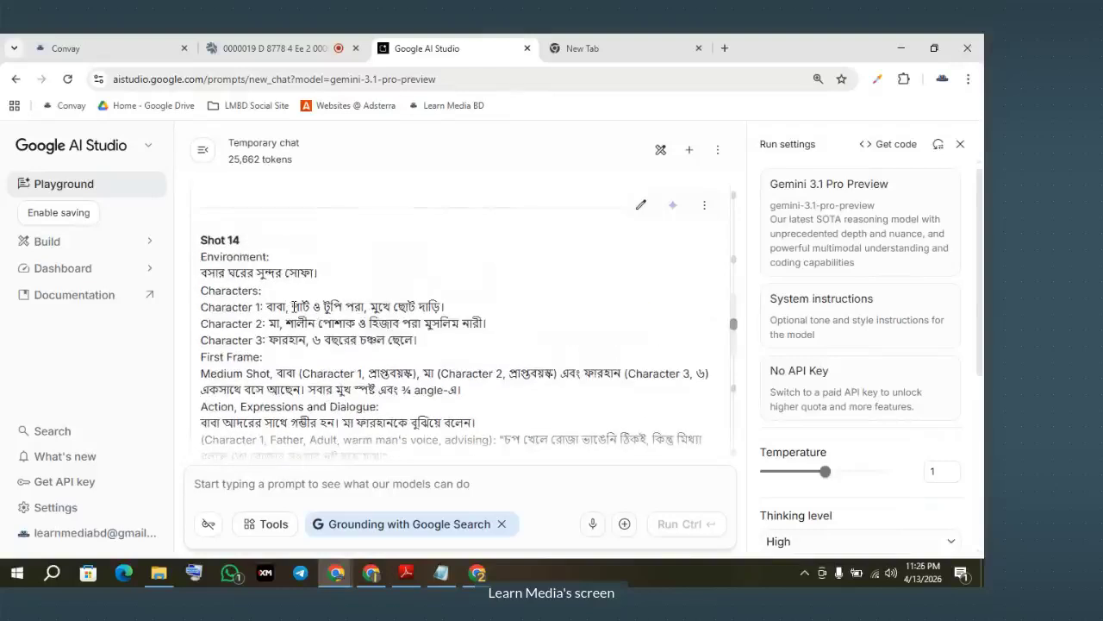
pyautogui.scroll(4, 293, 306)
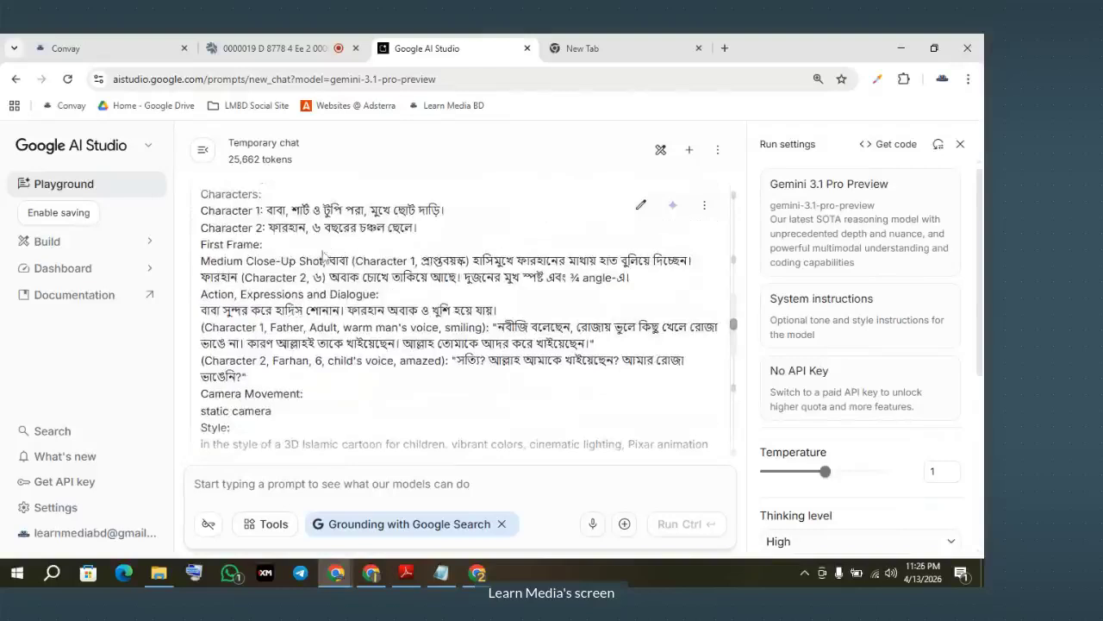
pyautogui.scroll(5, 306, 310)
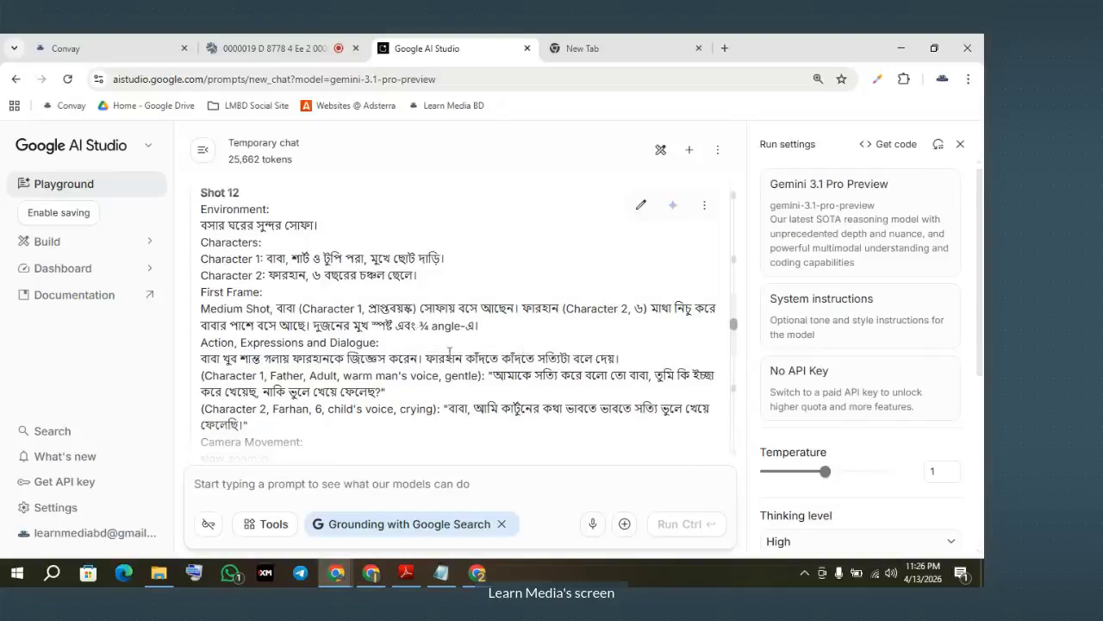
pyautogui.scroll(-3, 449, 350)
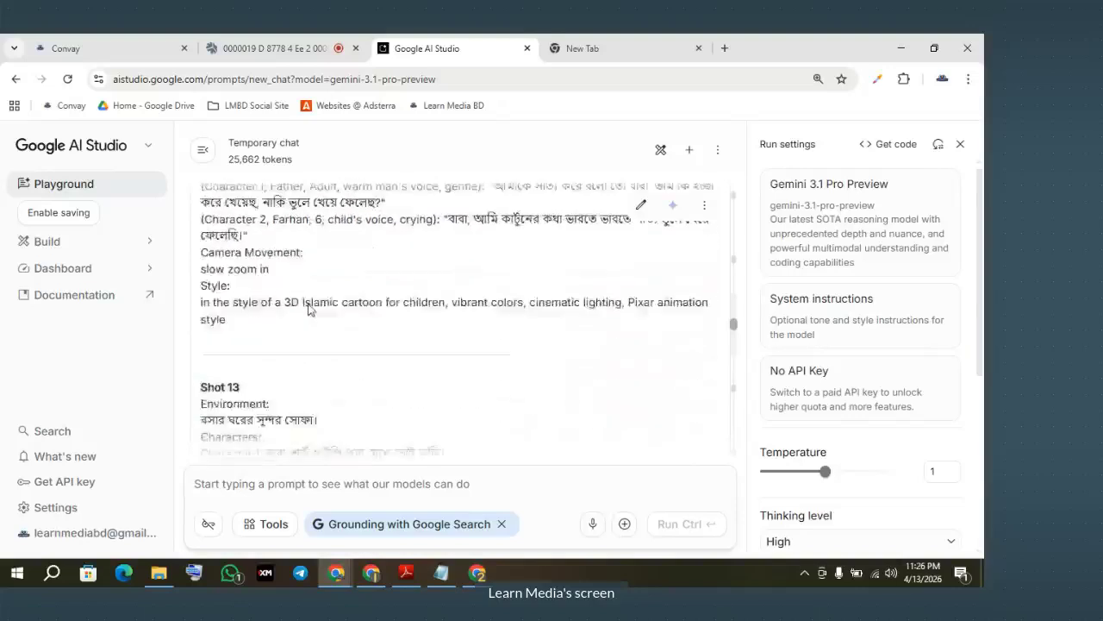
# Find Shot 2 in the AI Studio chat and select its prompt text from the environment through the style line
pyautogui.scroll(15, 312, 314)
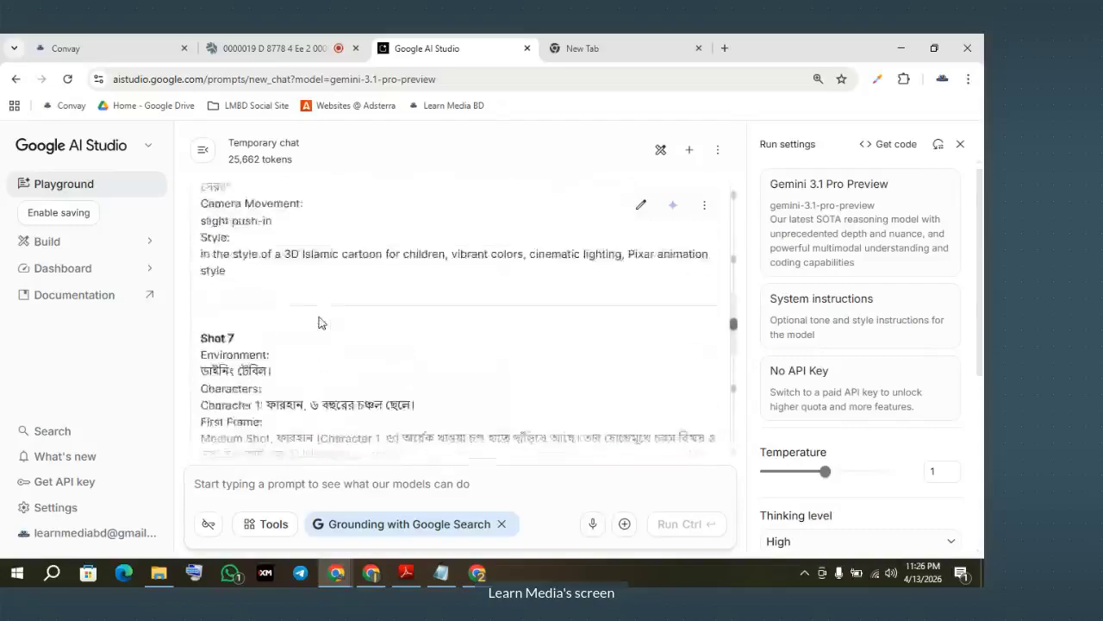
pyautogui.scroll(6, 318, 323)
pyautogui.scroll(5, 291, 266)
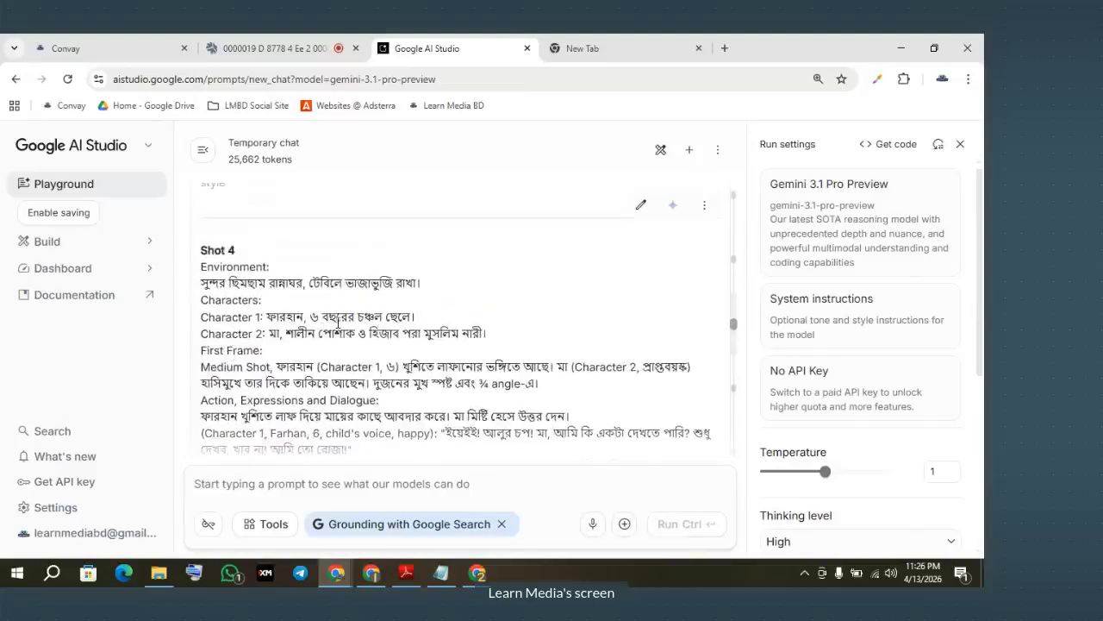
pyautogui.scroll(10, 338, 321)
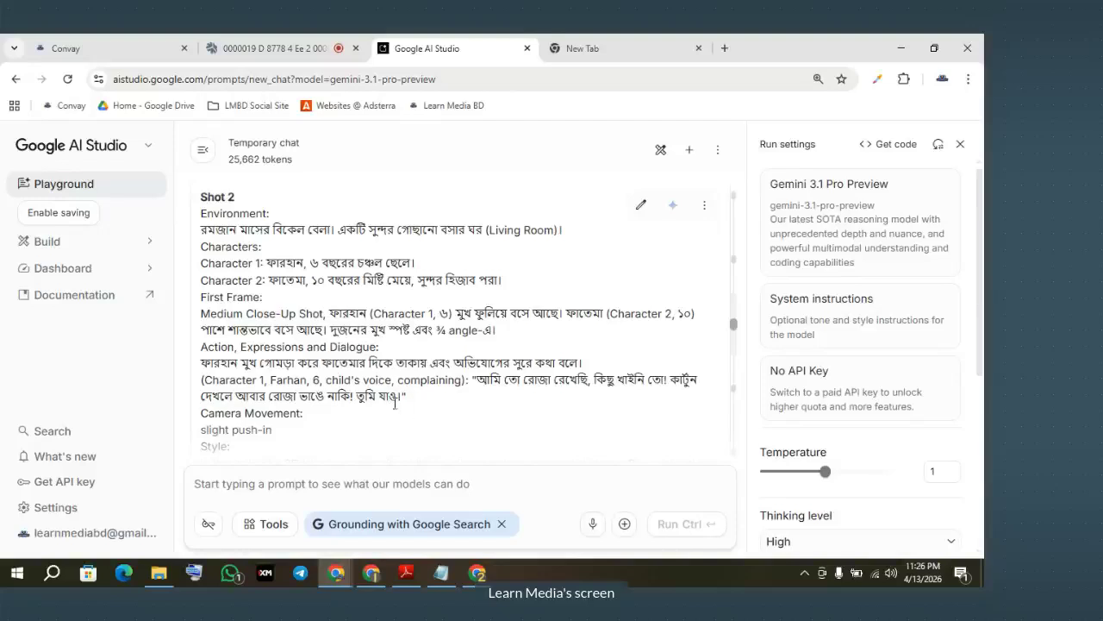
pyautogui.scroll(-2, 332, 391)
pyautogui.scroll(2, 278, 345)
pyautogui.moveTo(203, 216); pyautogui.dragTo(266, 338)
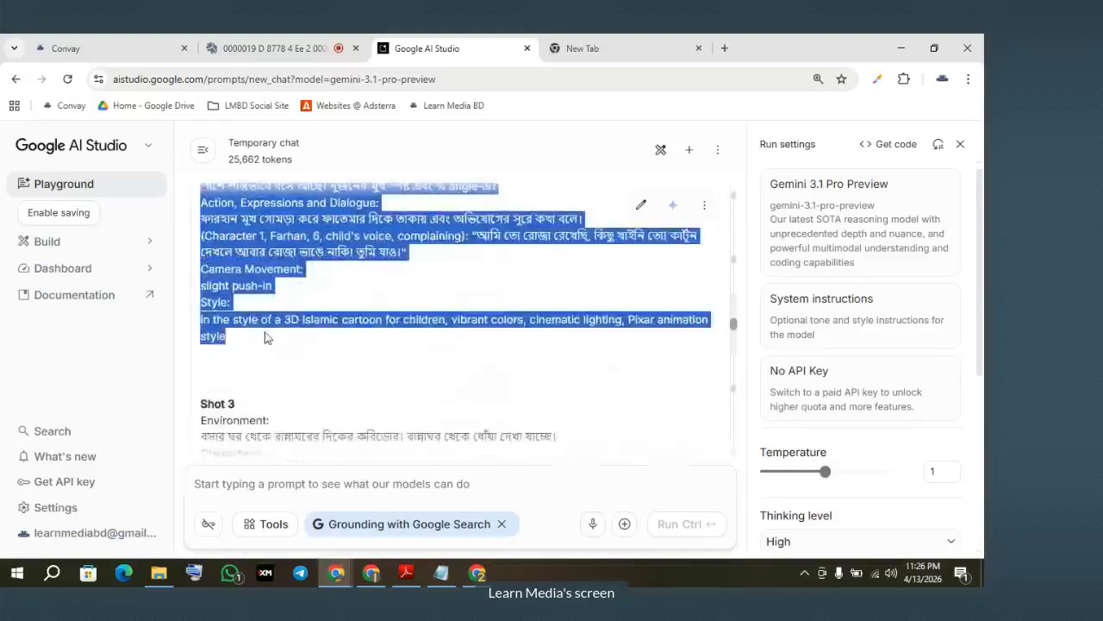
# Switch back to the Whisk project with the image of the girl in the purple hijab
pyautogui.click(345, 574)
pyautogui.click(250, 474)
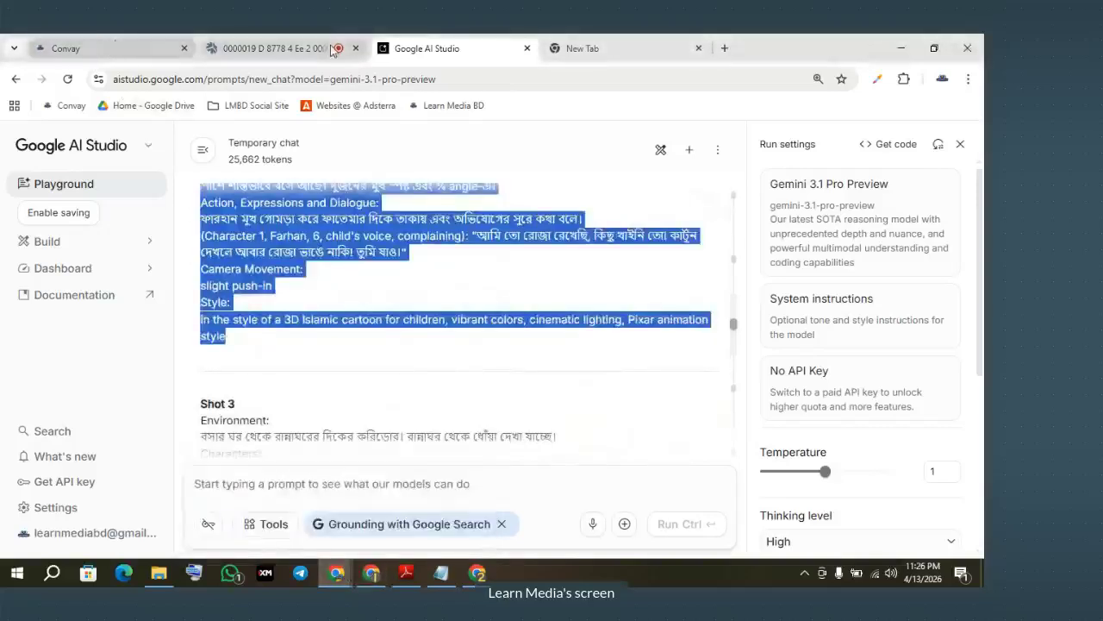
pyautogui.click(372, 572)
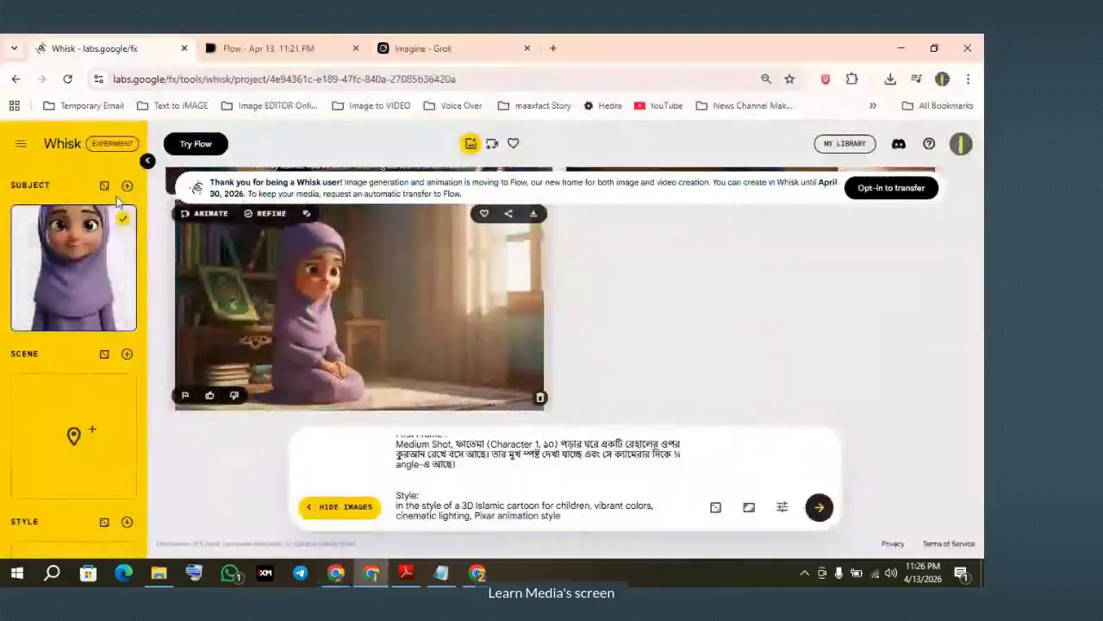
# Remove the subject image, replace the prompt with the copied living-room scene prompt, and generate the image
pyautogui.click(125, 318)
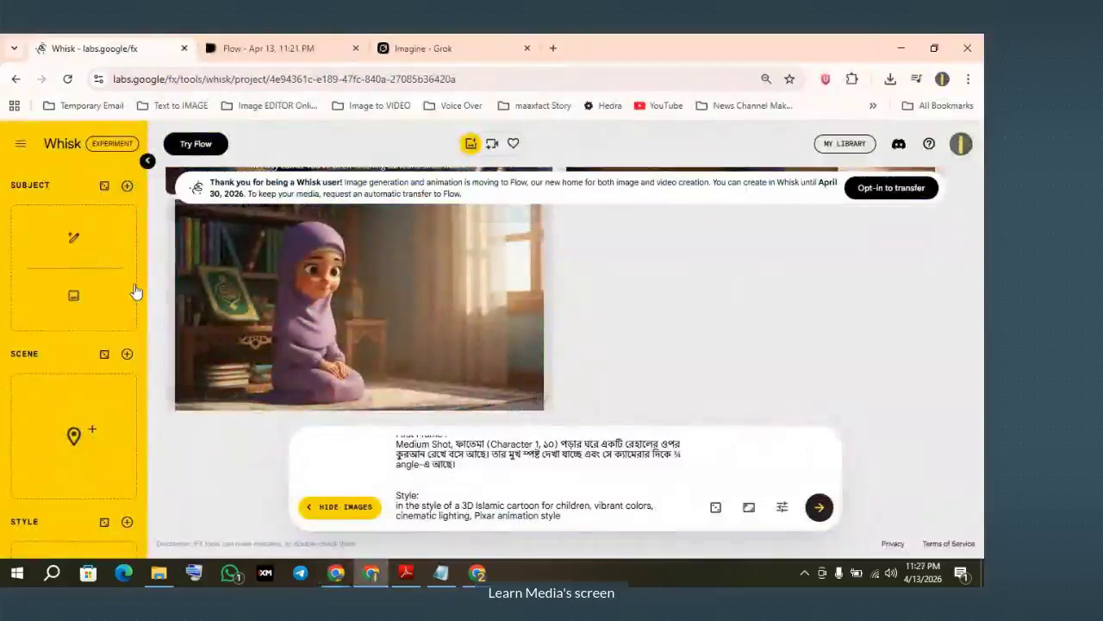
pyautogui.hotkey('ctrl', 'a')
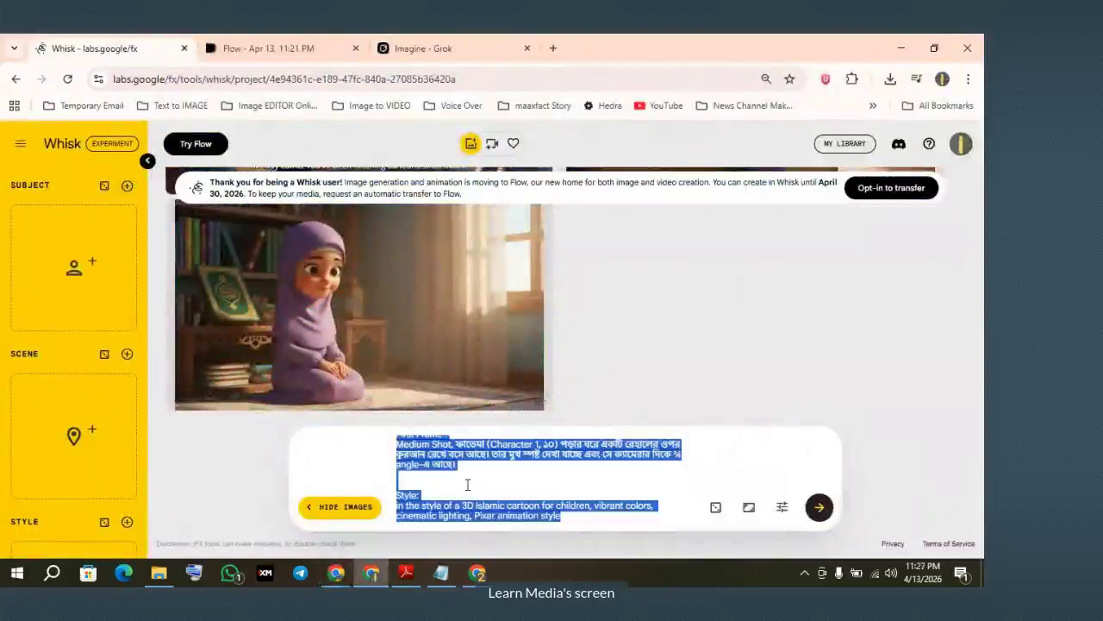
pyautogui.hotkey('ctrl', 'v')
pyautogui.click(824, 513)
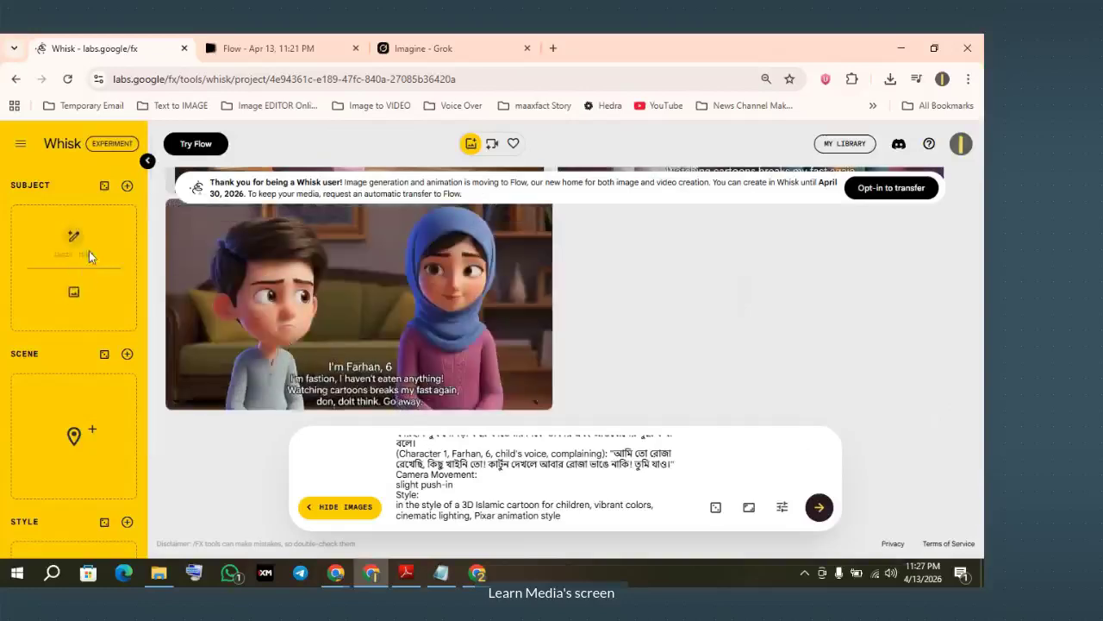
# Upload image 3 from the Story Making Islamic folder as the subject reference
pyautogui.click(72, 305)
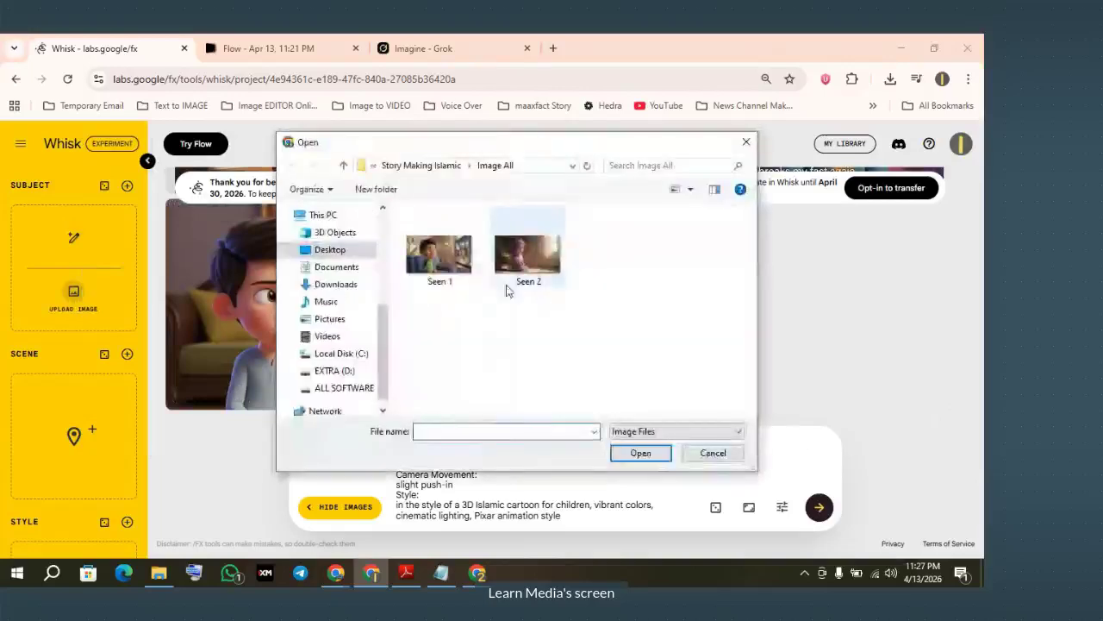
pyautogui.click(428, 166)
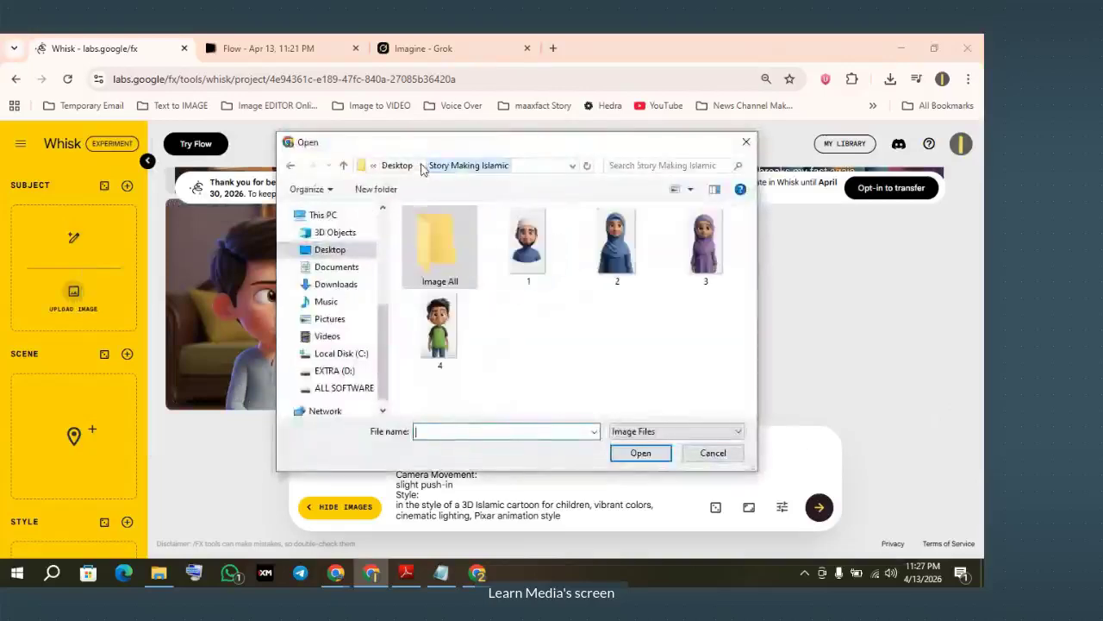
pyautogui.click(708, 264)
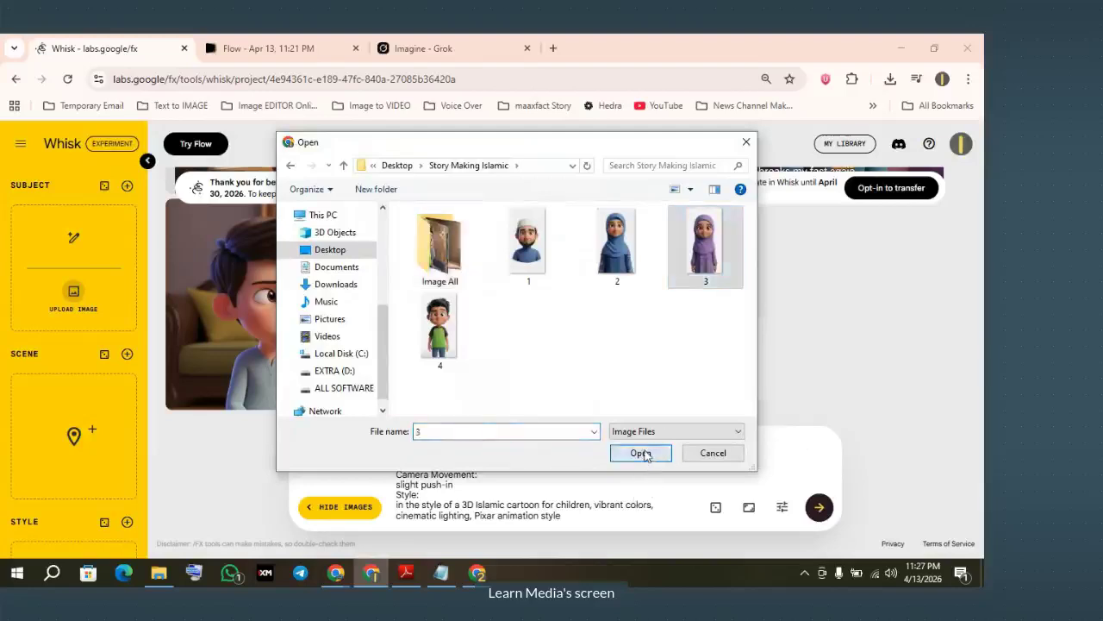
pyautogui.click(640, 453)
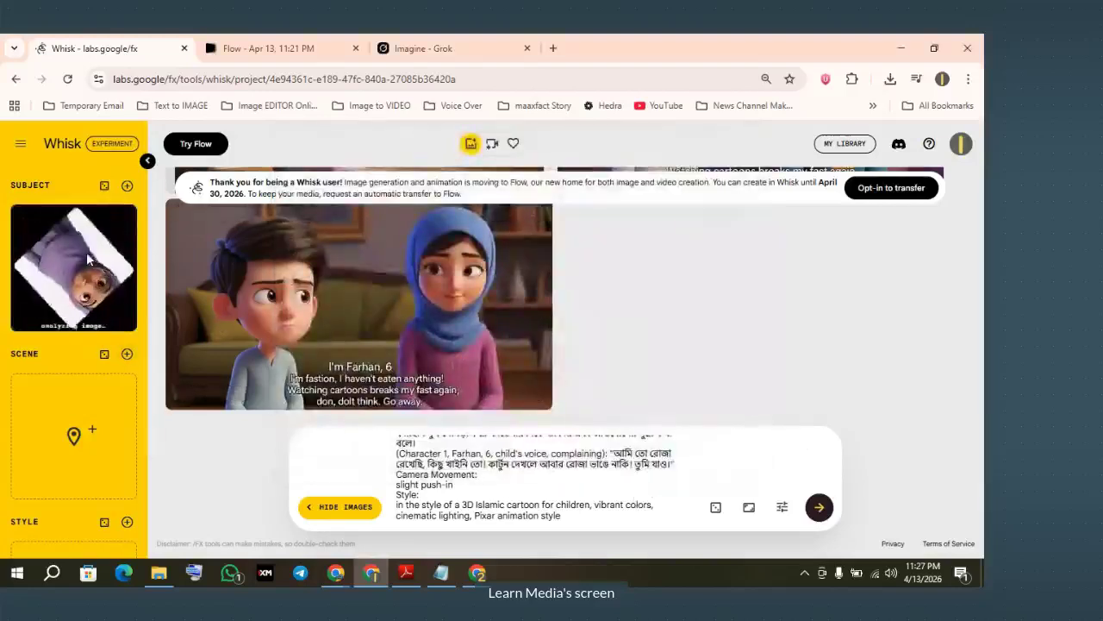
# Add a second subject reference and upload image 4 from the Story Making Islamic folder
pyautogui.click(127, 186)
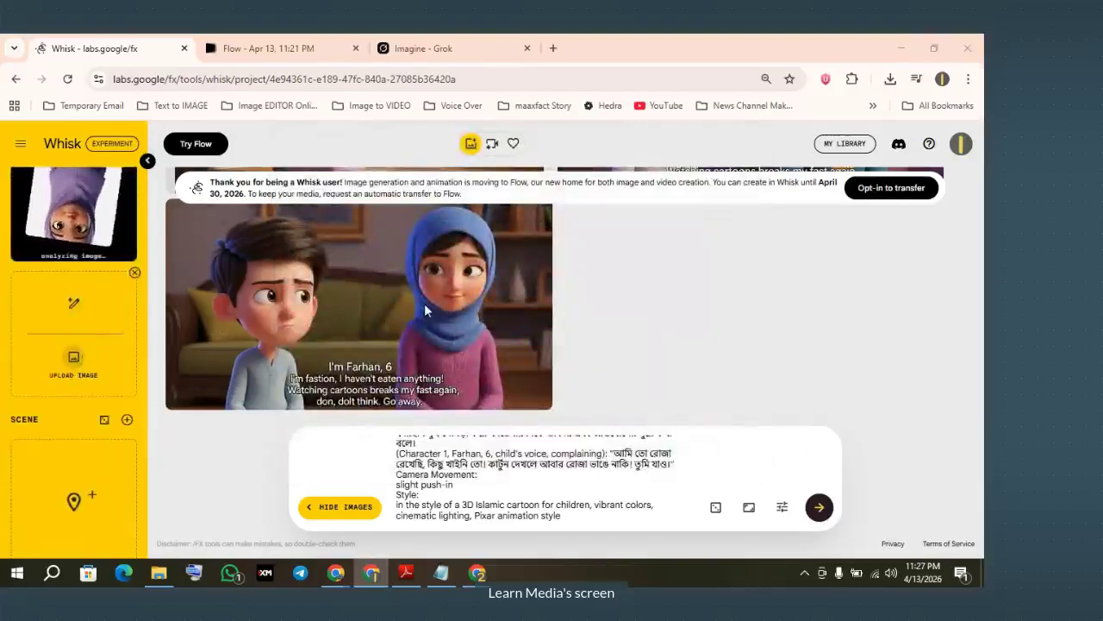
pyautogui.click(73, 362)
pyautogui.click(440, 330)
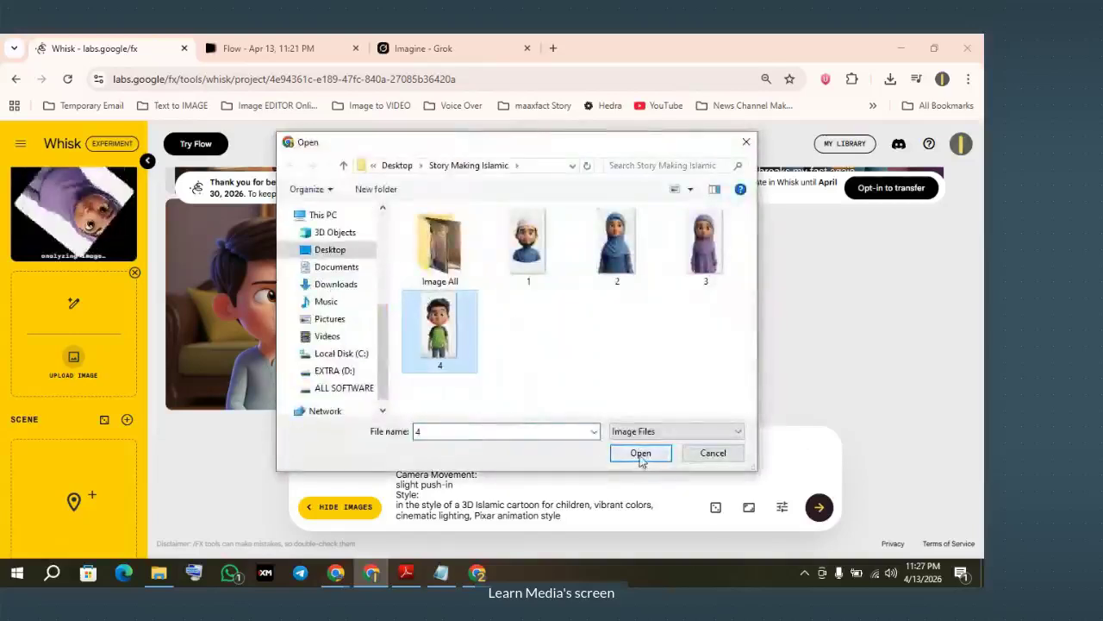
pyautogui.click(640, 453)
# Upload Seen 1 from the Image All folder as the scene reference
pyautogui.scroll(-1, 71, 359)
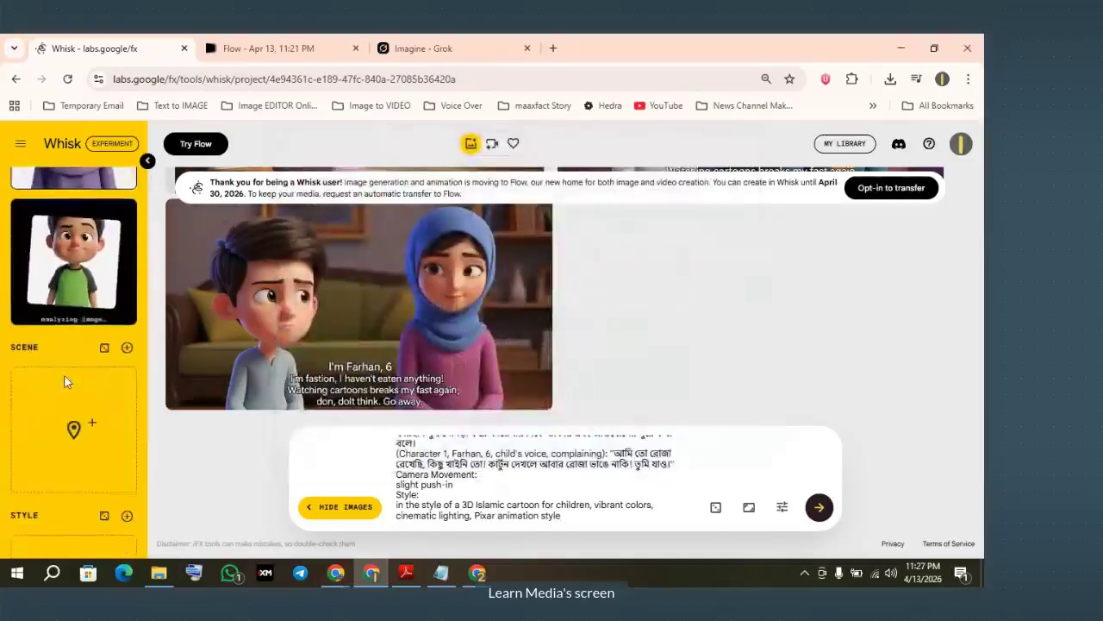
pyautogui.click(74, 457)
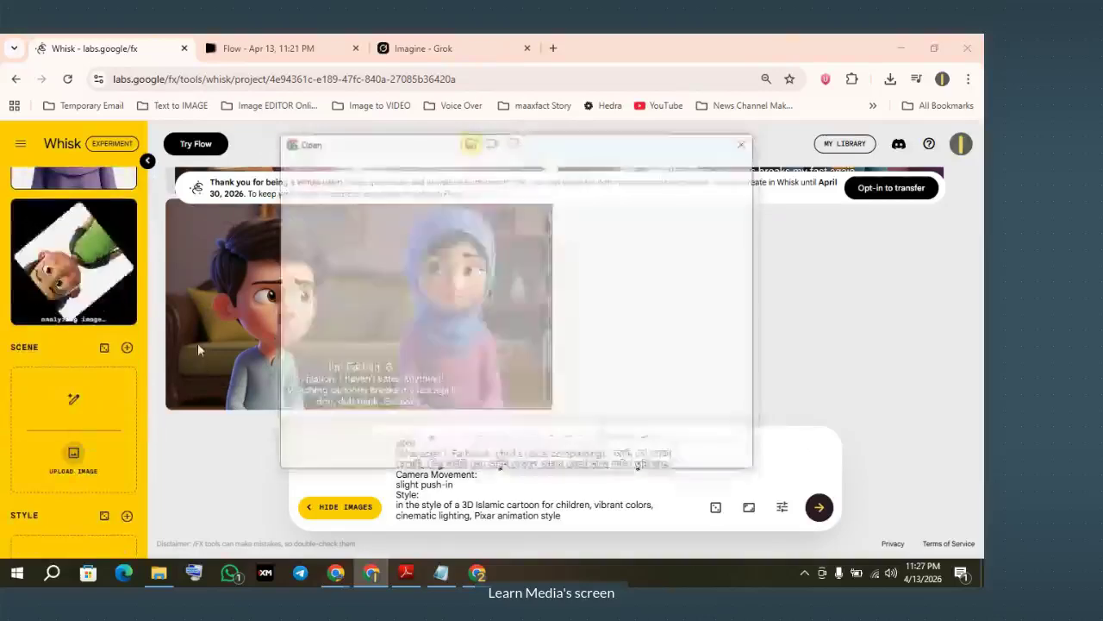
pyautogui.doubleClick(444, 251)
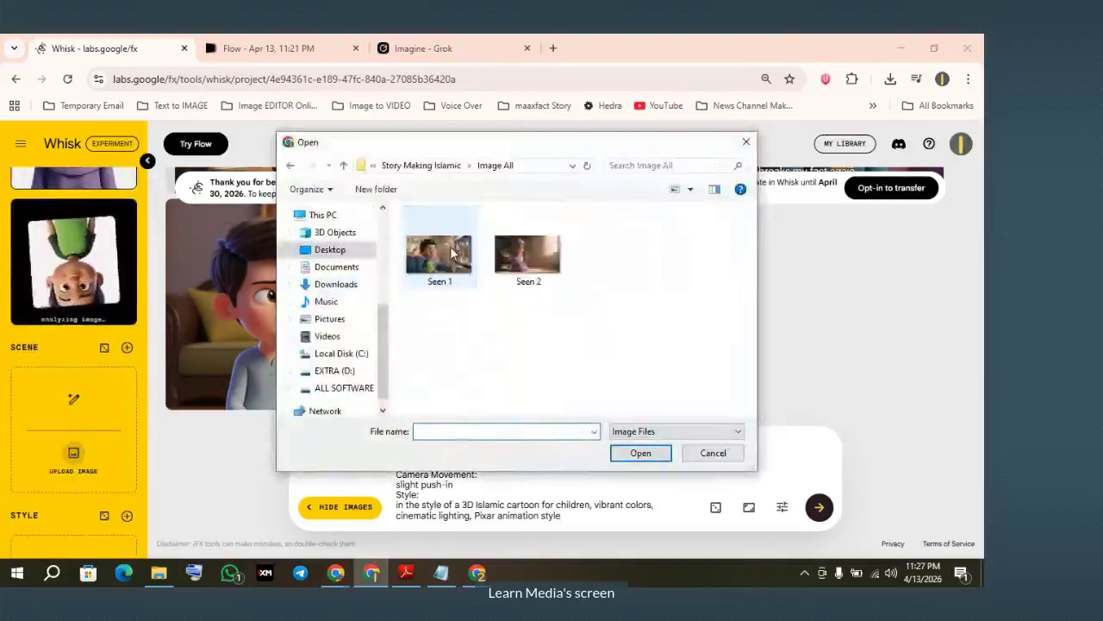
pyautogui.click(447, 259)
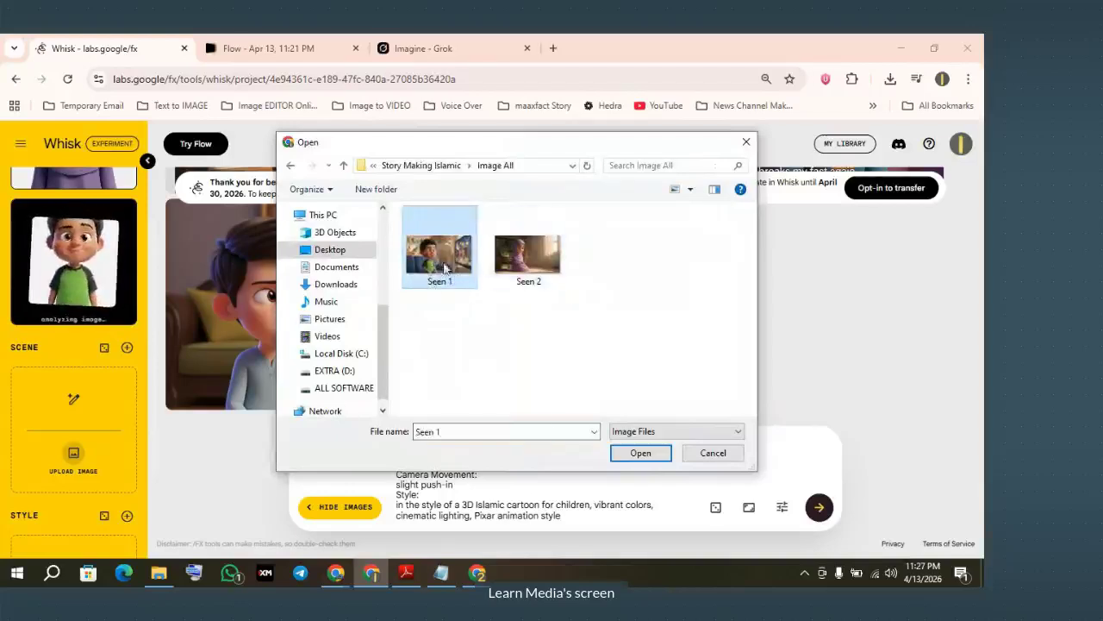
pyautogui.click(645, 457)
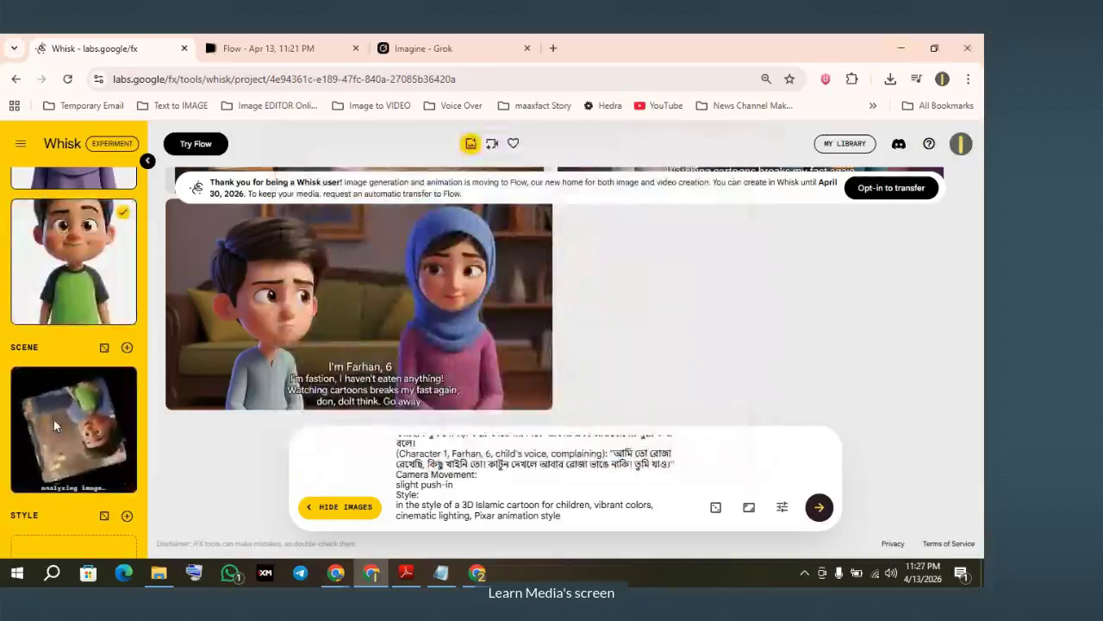
# Generate the image with the references, and copy the prompt text from "Action, Expressions and Dialogue" through "slight push-in"
pyautogui.moveTo(69, 300)
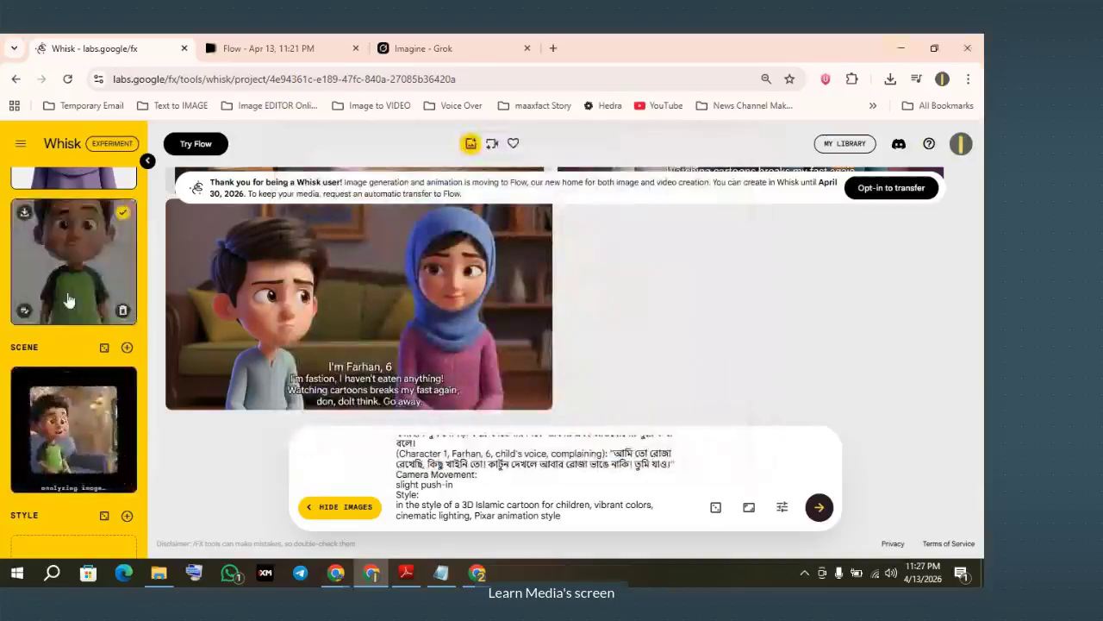
pyautogui.scroll(1, 69, 300)
pyautogui.scroll(-2, 74, 314)
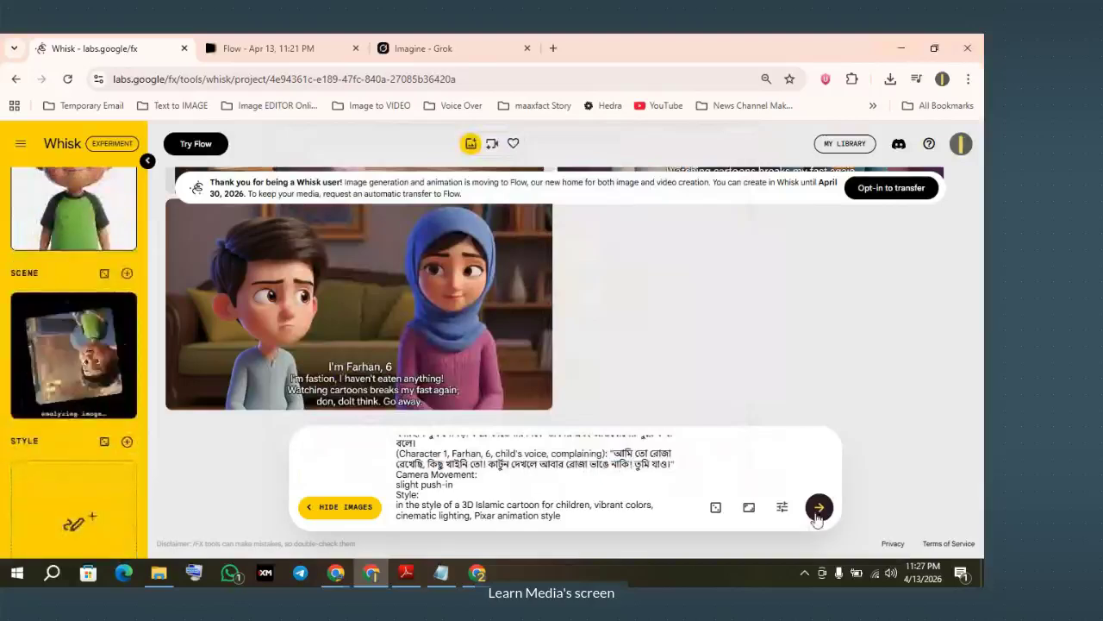
pyautogui.moveTo(303, 375)
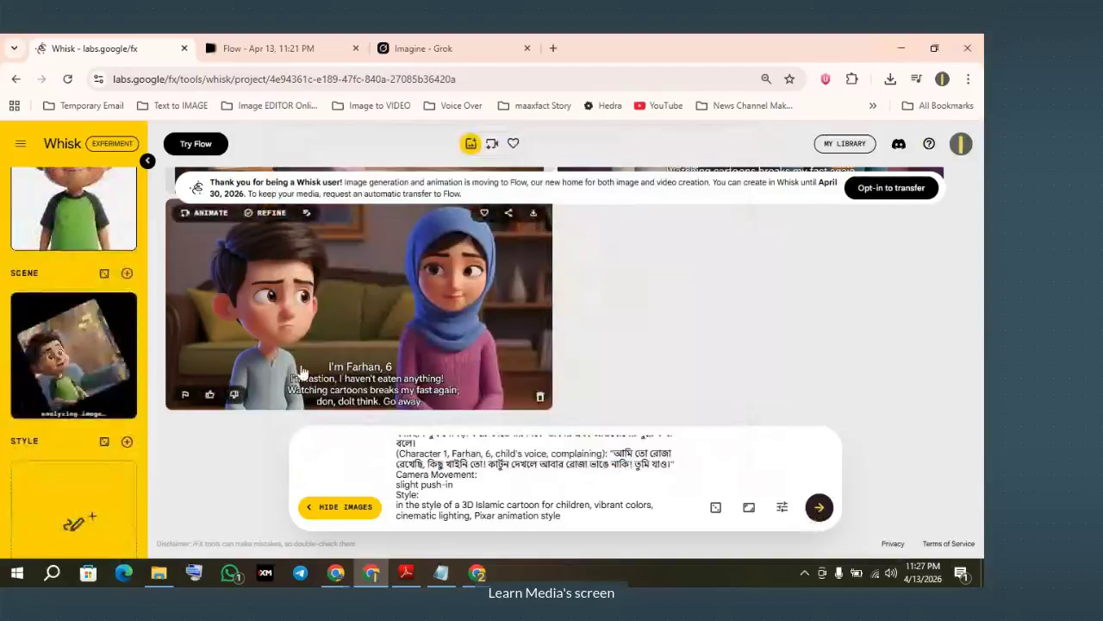
pyautogui.click(818, 508)
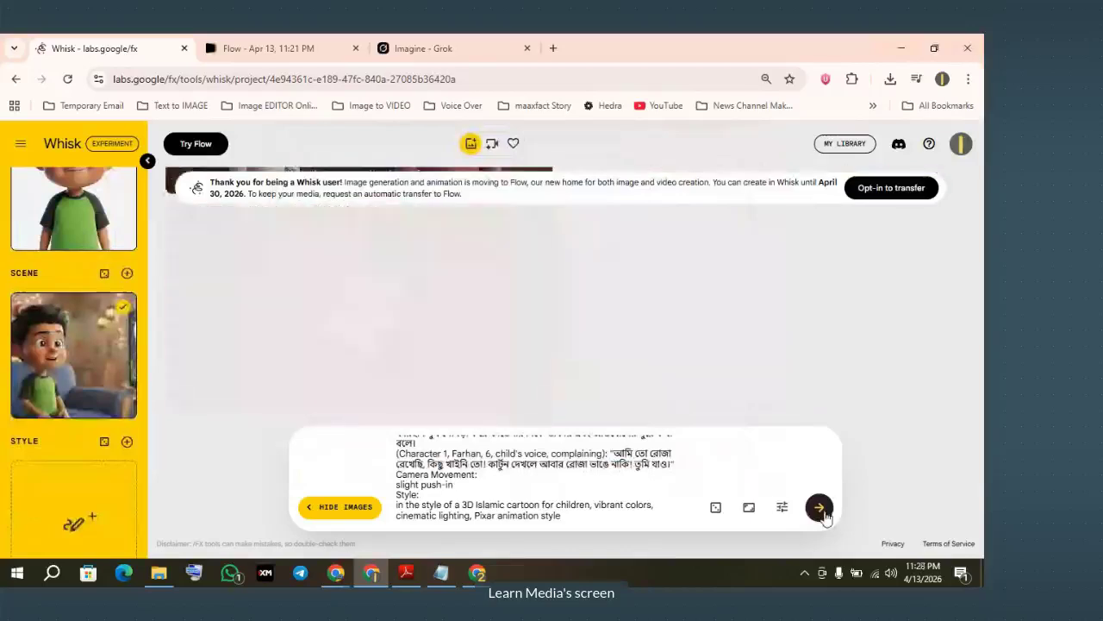
pyautogui.scroll(3, 398, 454)
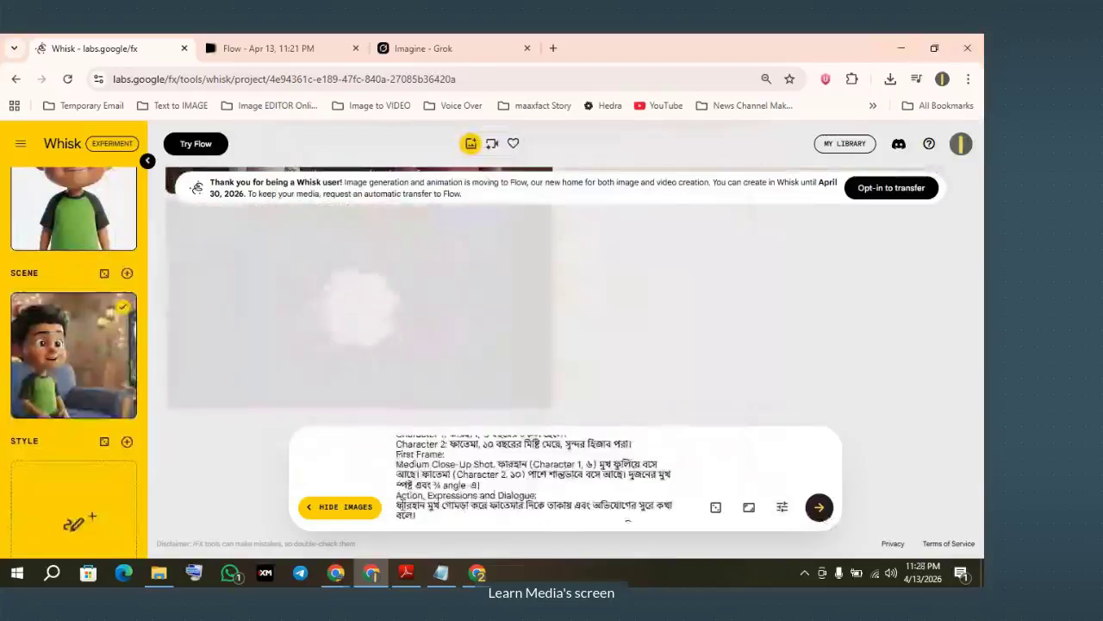
pyautogui.moveTo(398, 495); pyautogui.dragTo(466, 486)
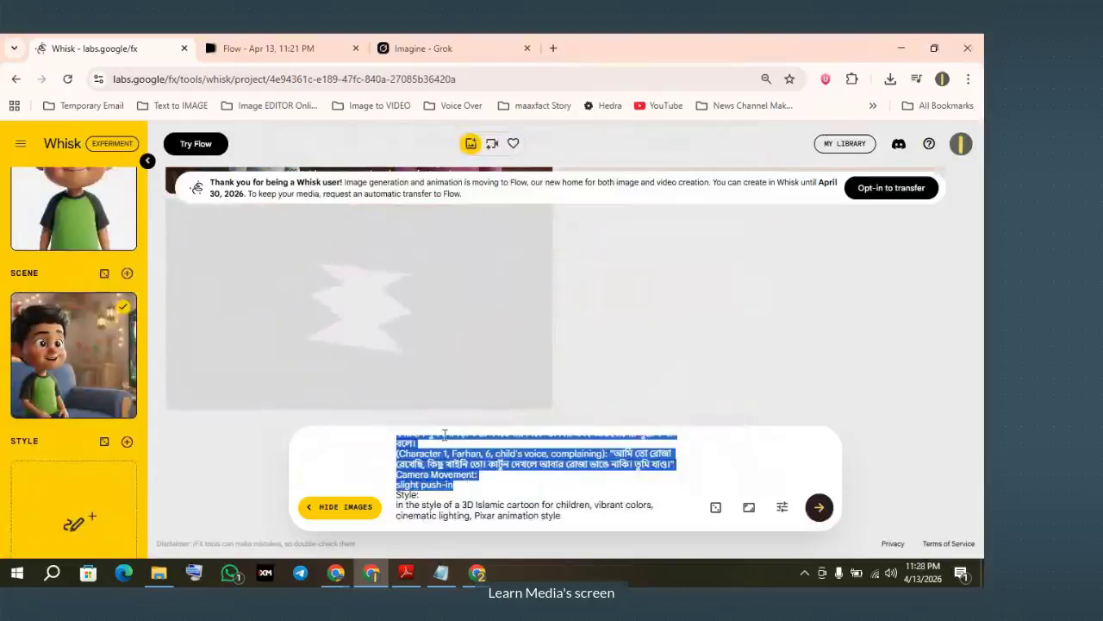
# Switch to the Flow project and delete Seen 1.png and both generated videos of the boy
pyautogui.click(270, 49)
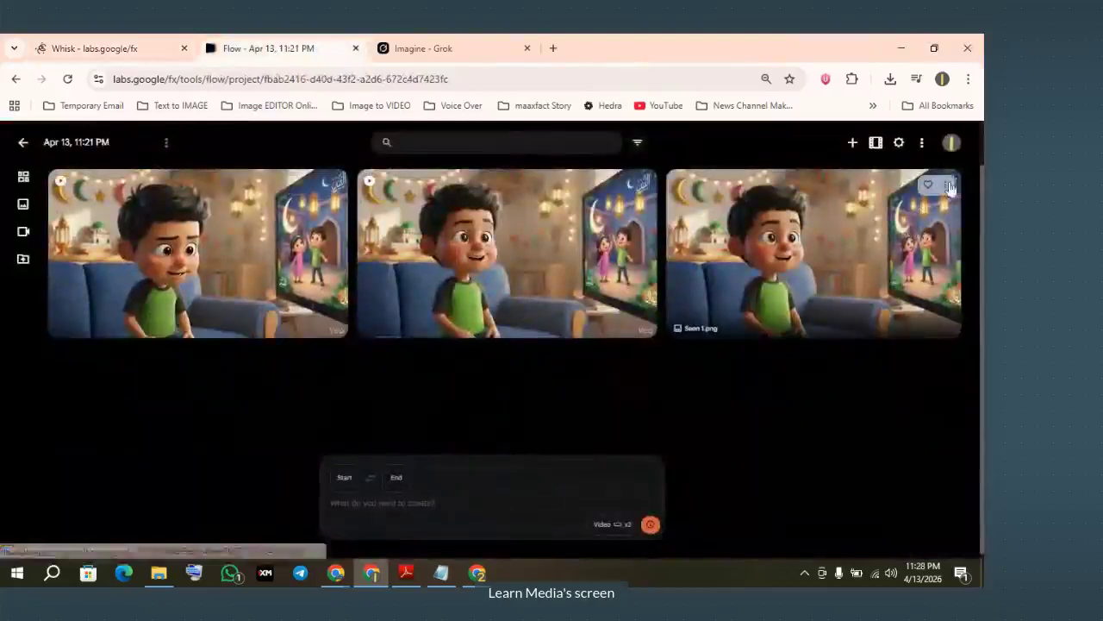
pyautogui.click(945, 186)
pyautogui.click(931, 384)
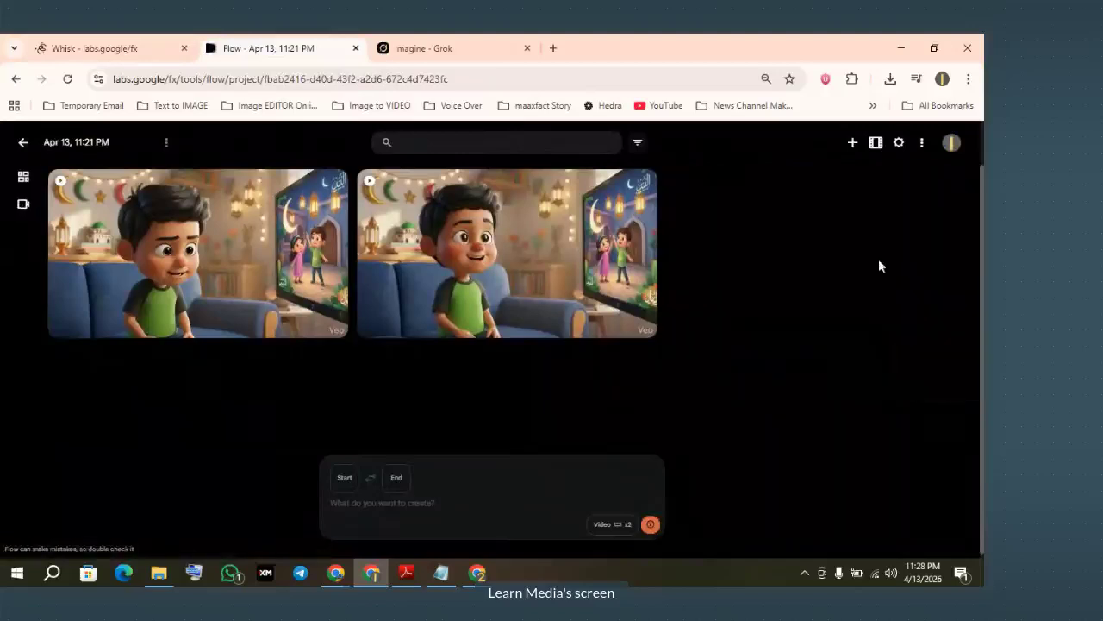
pyautogui.click(861, 185)
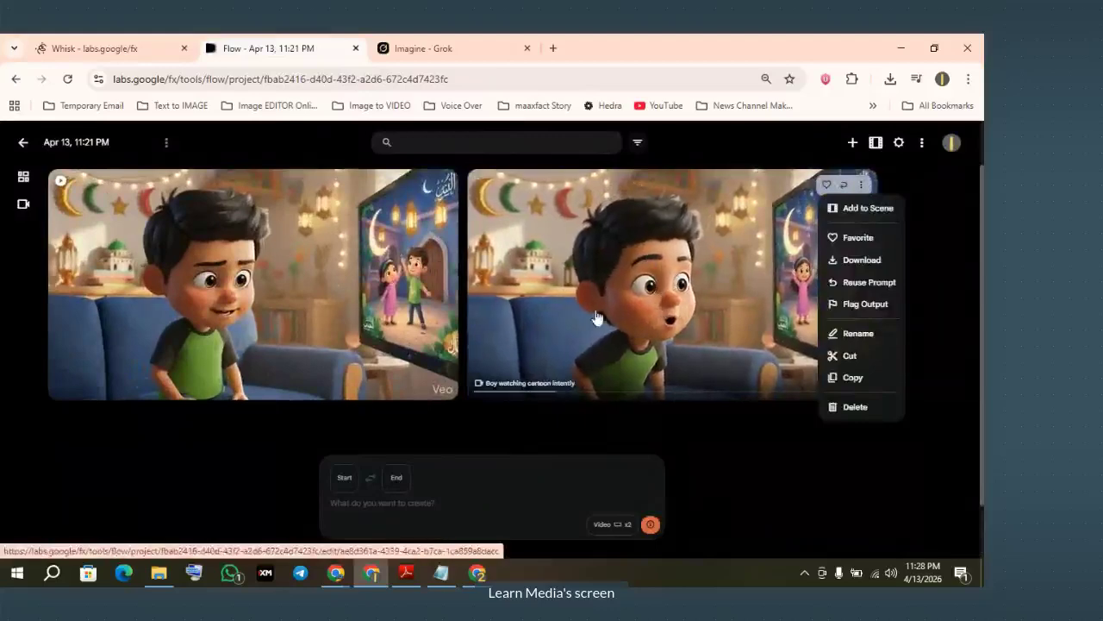
pyautogui.click(855, 407)
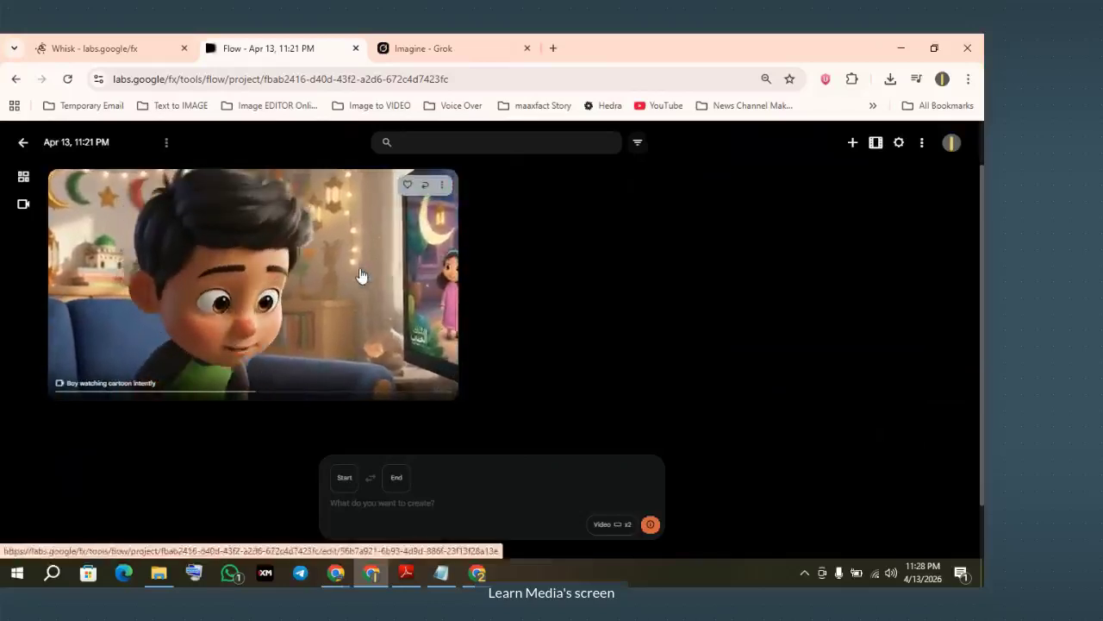
pyautogui.click(442, 184)
pyautogui.click(431, 405)
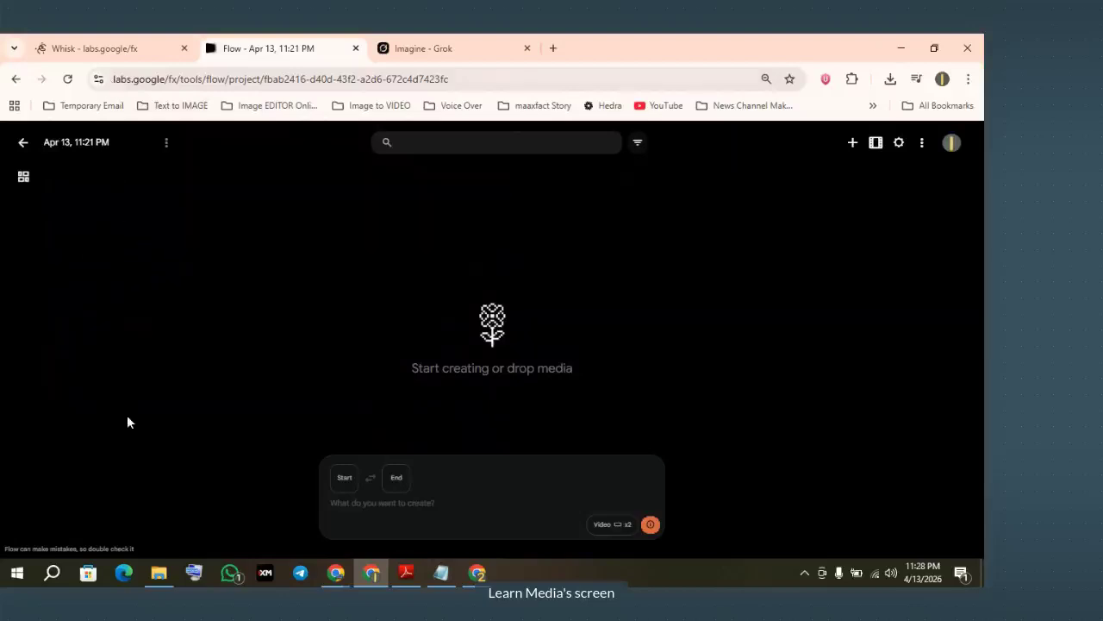
# Return to Whisk and save the new image of the boy and girl as 3 in the Image All folder
pyautogui.click(80, 41)
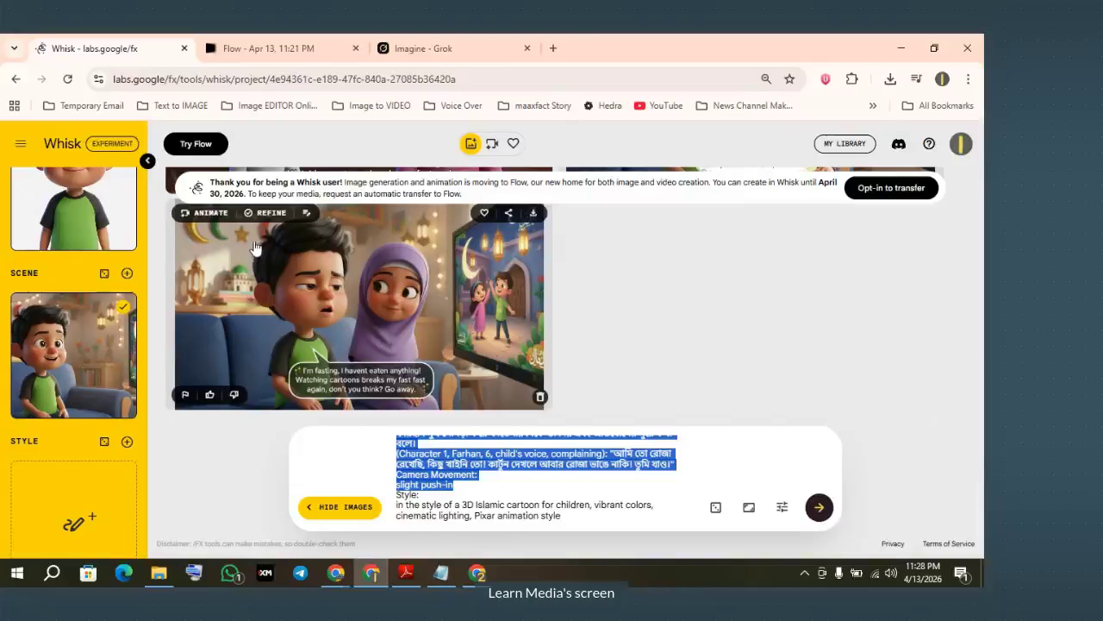
pyautogui.click(447, 276)
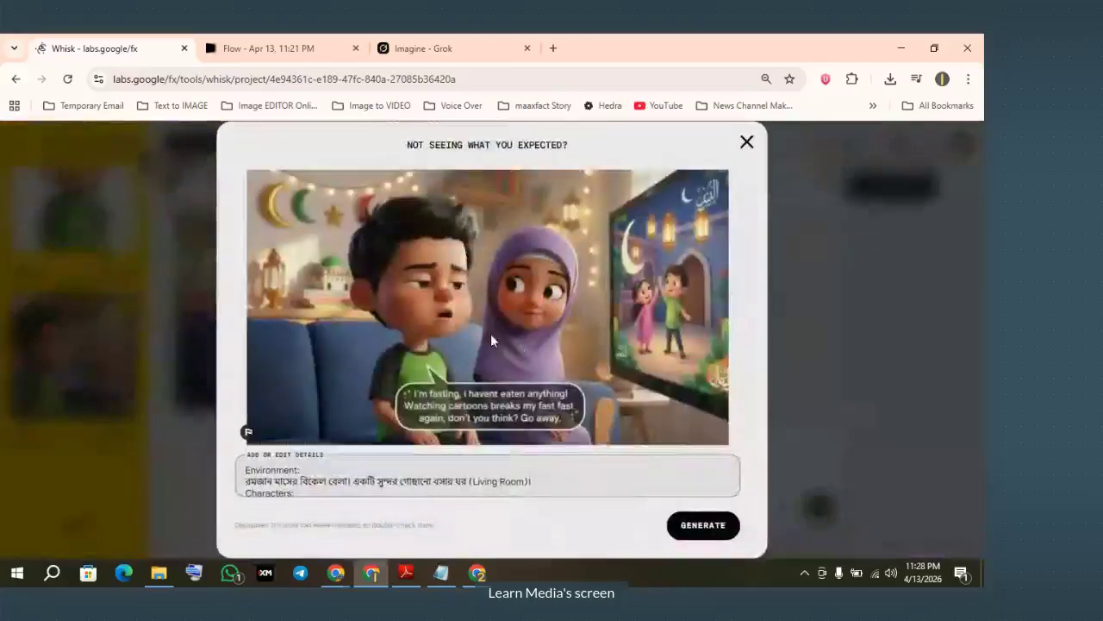
pyautogui.scroll(-8, 294, 466)
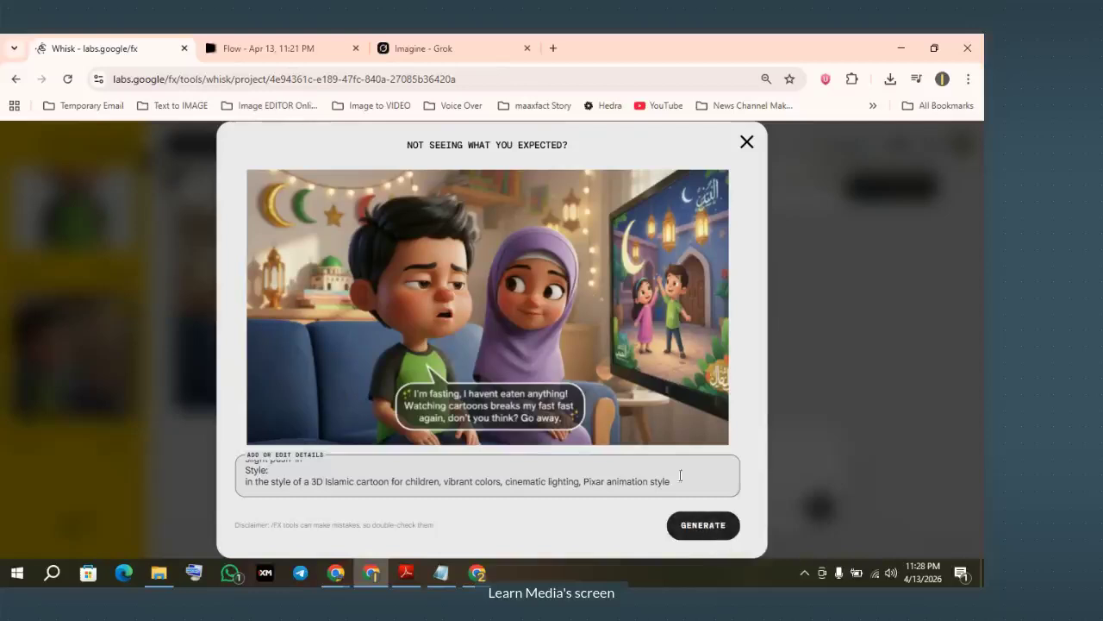
pyautogui.rightClick(619, 264)
pyautogui.click(686, 298)
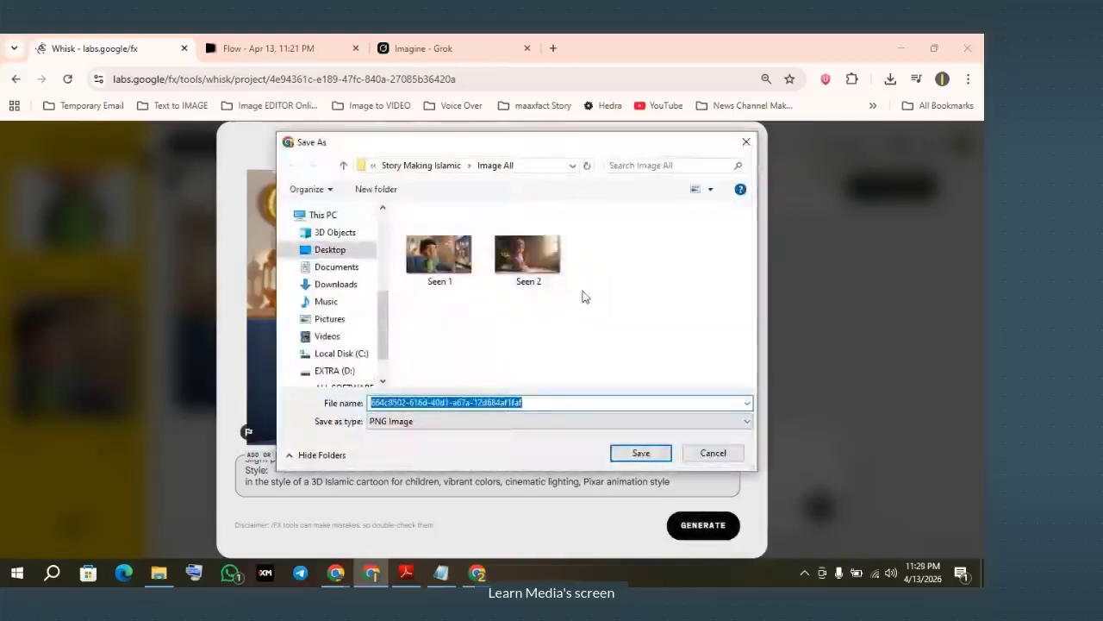
pyautogui.write('3')
pyautogui.click(652, 457)
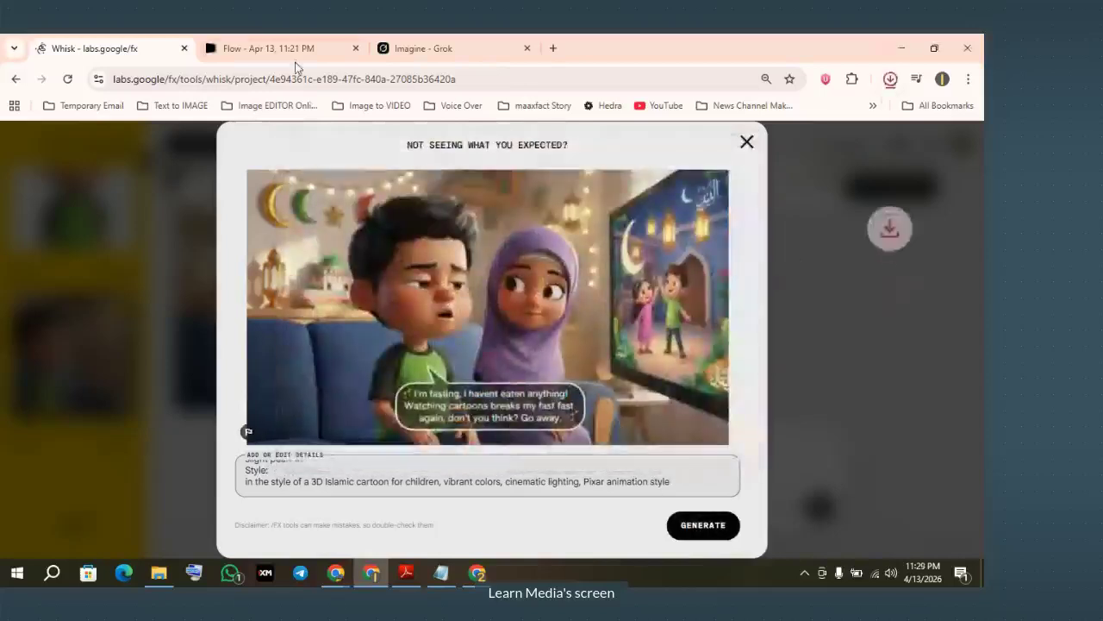
# In Flow, upload image 3 from the Image All folder as the start frame and paste the copied action, dialogue and camera text as the prompt
pyautogui.click(239, 48)
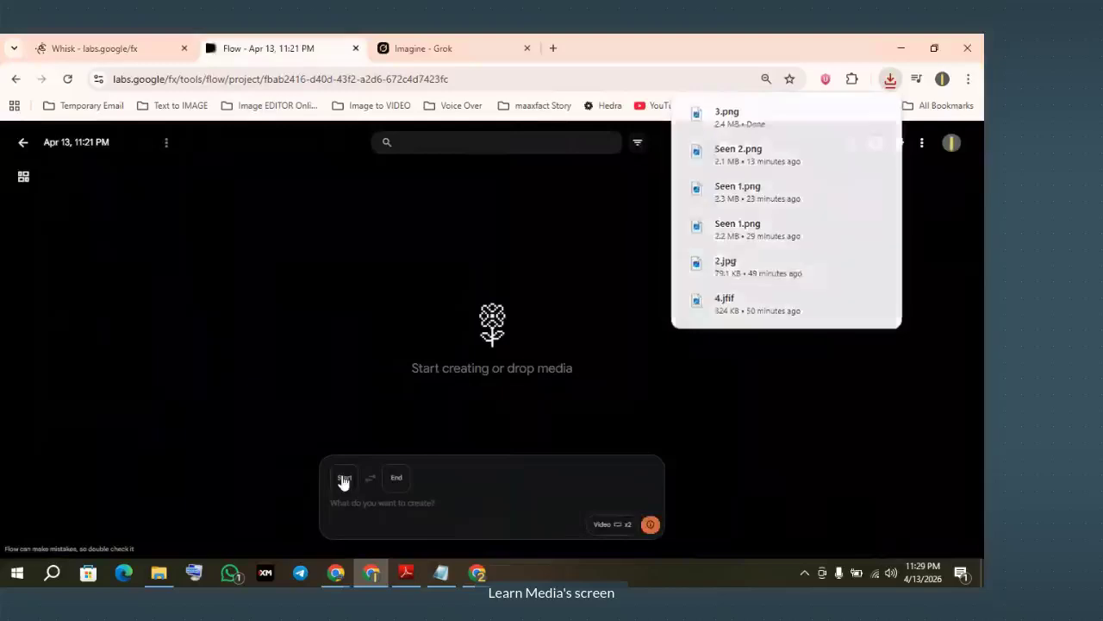
pyautogui.click(344, 479)
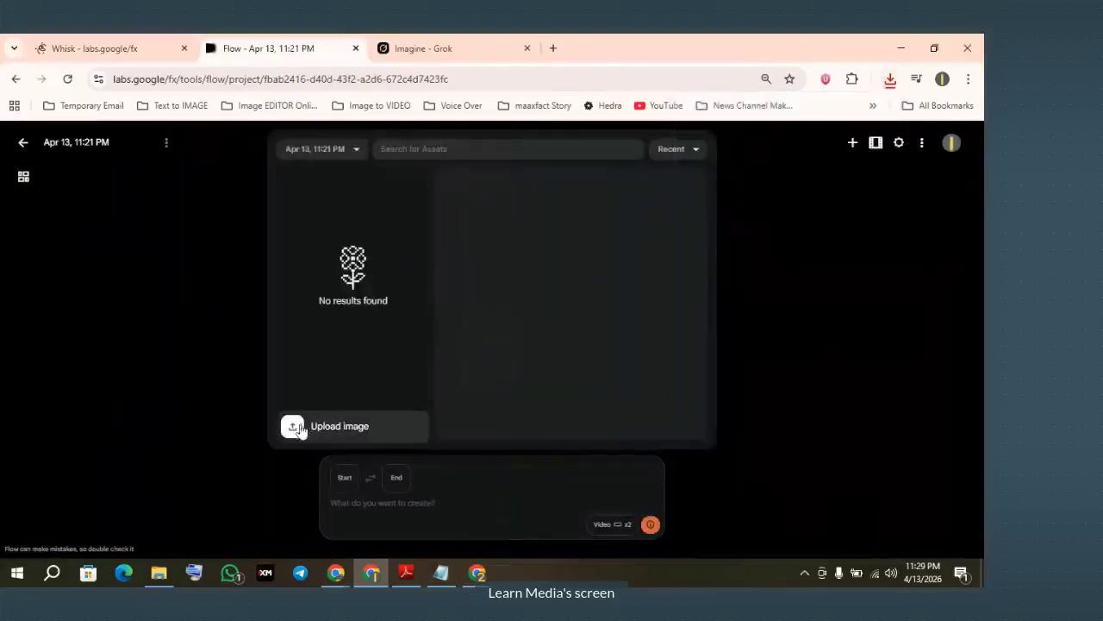
pyautogui.click(293, 426)
pyautogui.click(440, 254)
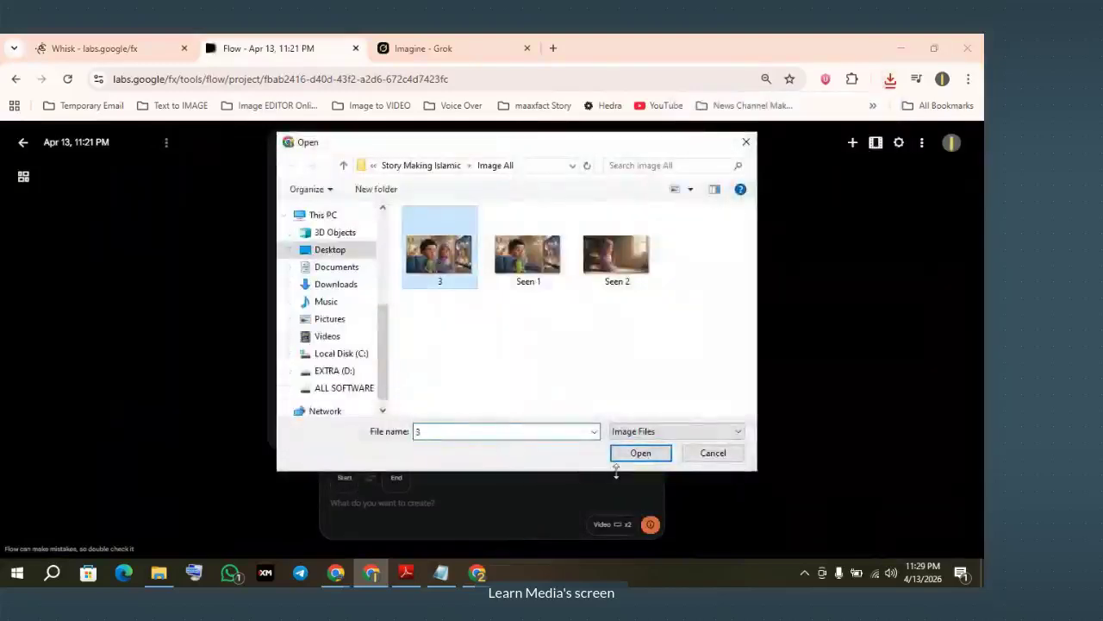
pyautogui.click(641, 453)
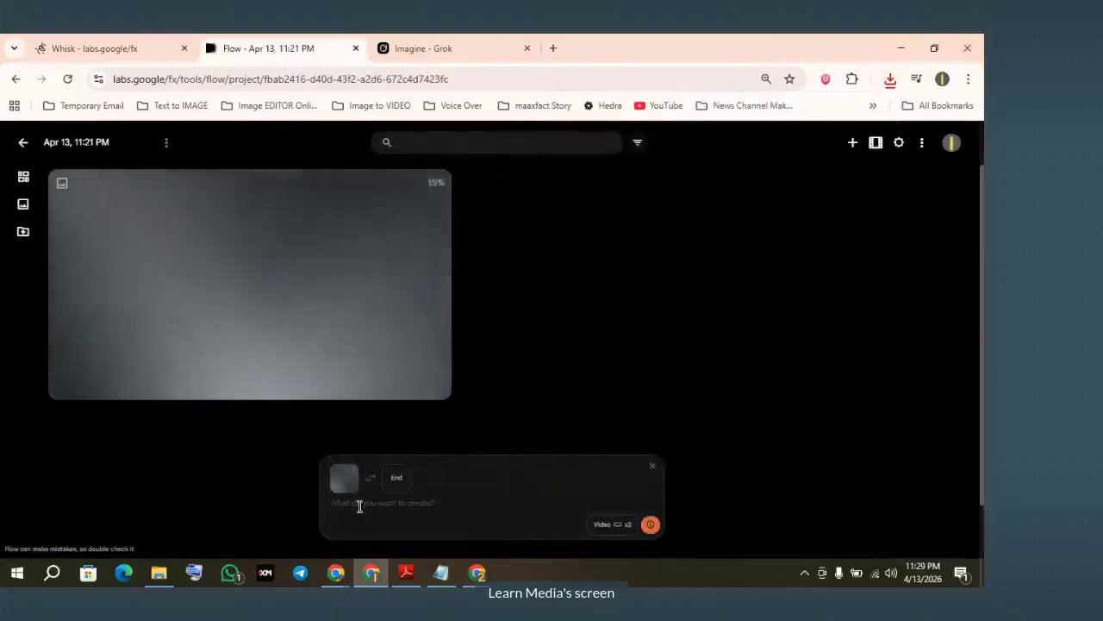
pyautogui.hotkey('ctrl', 'v')
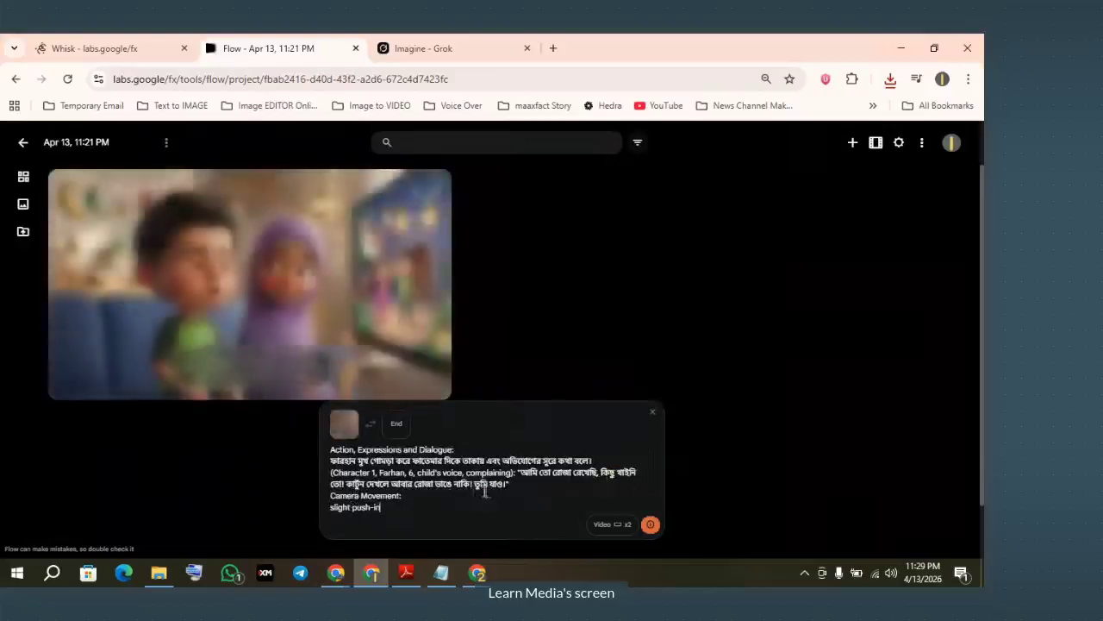
# Try to generate two videos from start frame 3 and the pasted action, dialogue and camera prompt
pyautogui.click(610, 524)
pyautogui.click(610, 524)
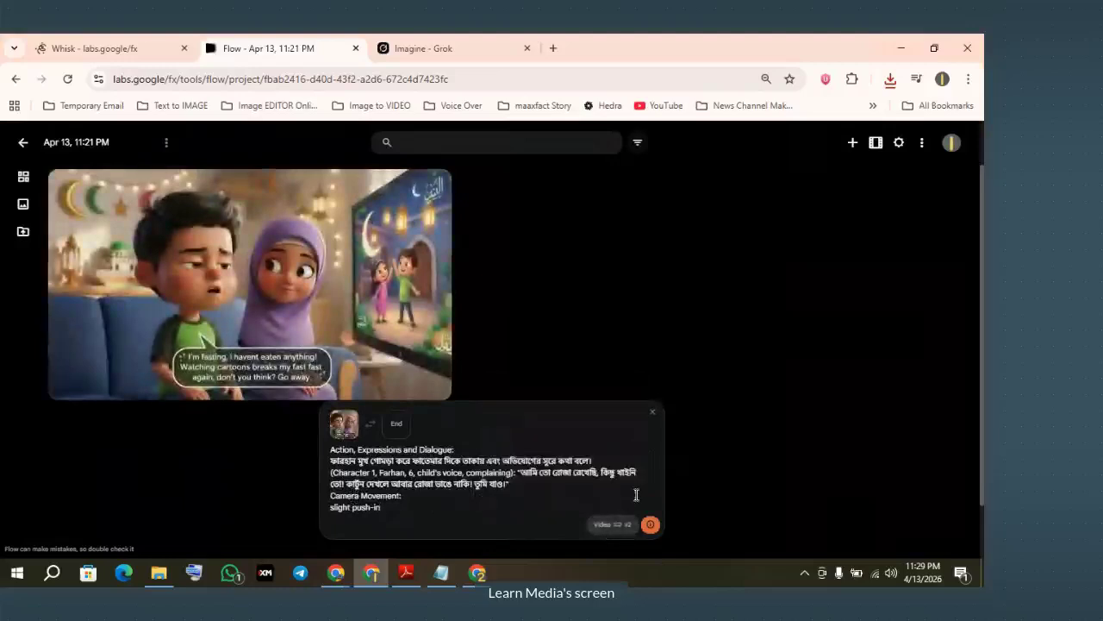
pyautogui.click(650, 524)
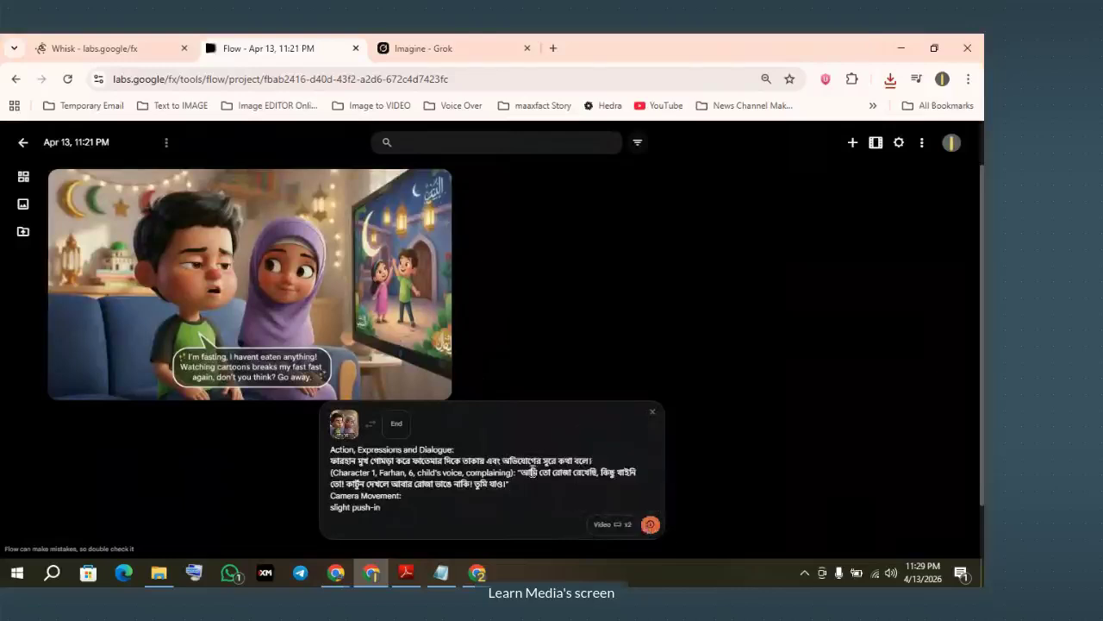
pyautogui.click(650, 524)
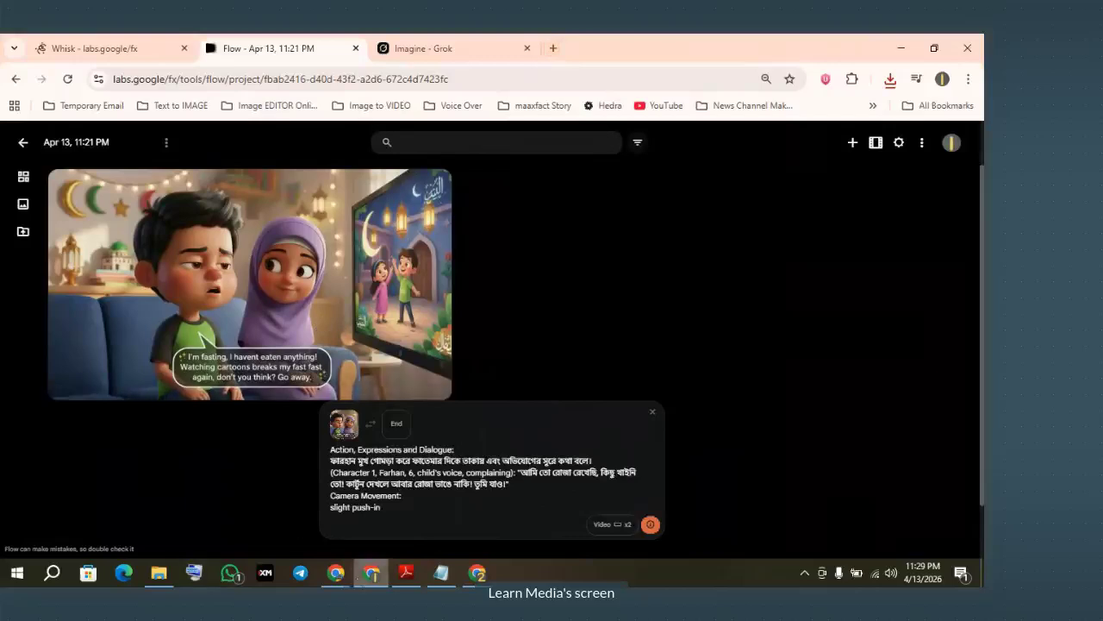
# Switch to the second Chrome profile's window, search Google for "flow ai" in a new tab, and open the Google Labs Flow page
pyautogui.click(346, 579)
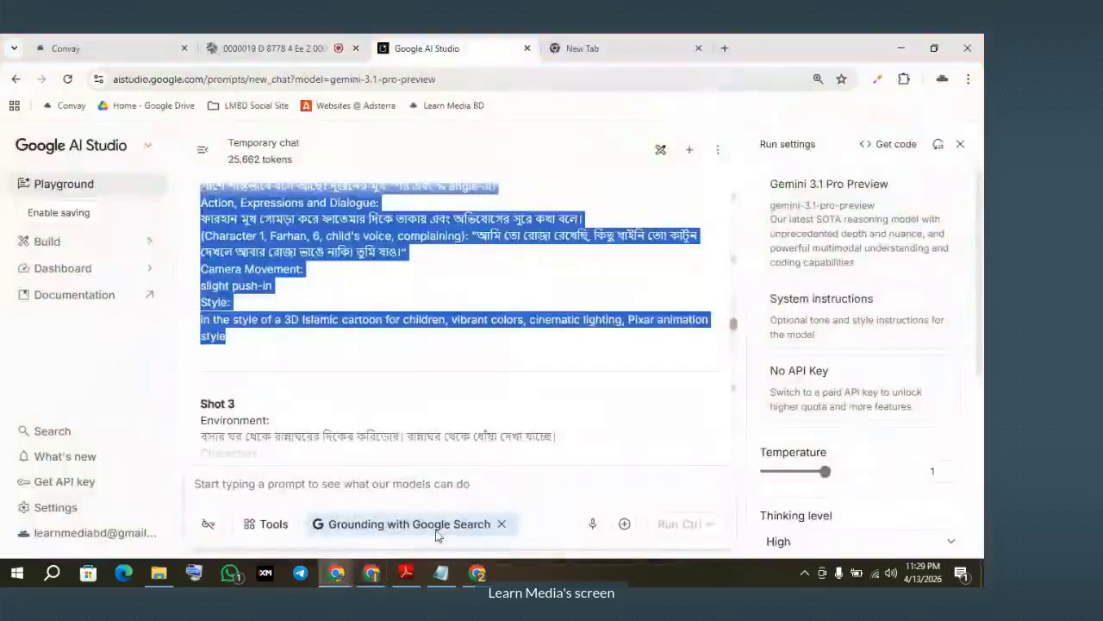
pyautogui.click(476, 572)
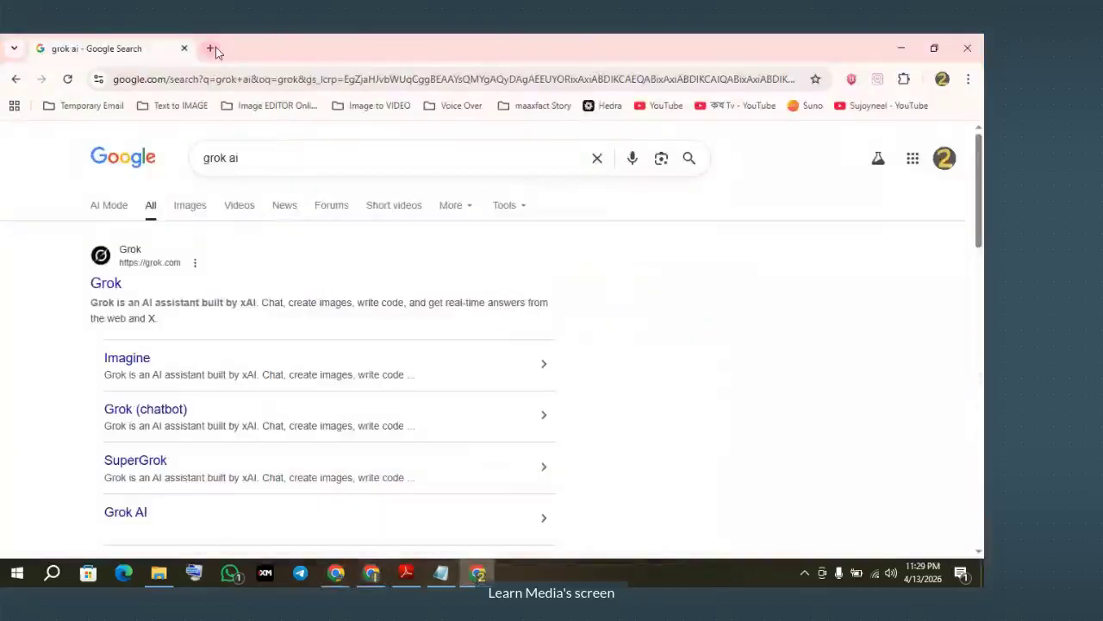
pyautogui.click(214, 49)
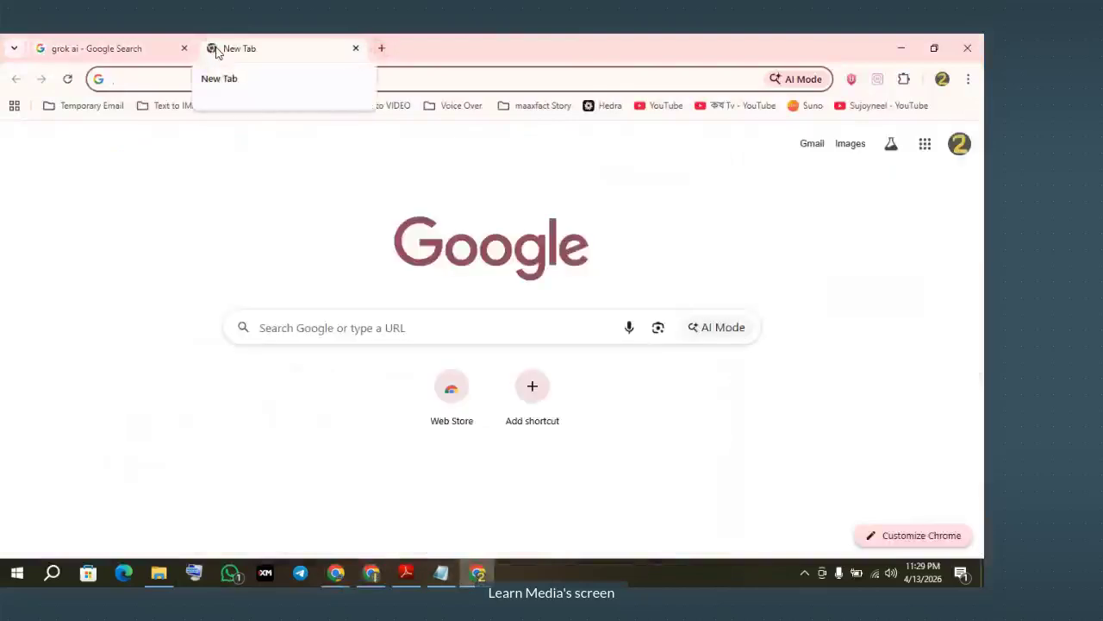
pyautogui.write('flow')
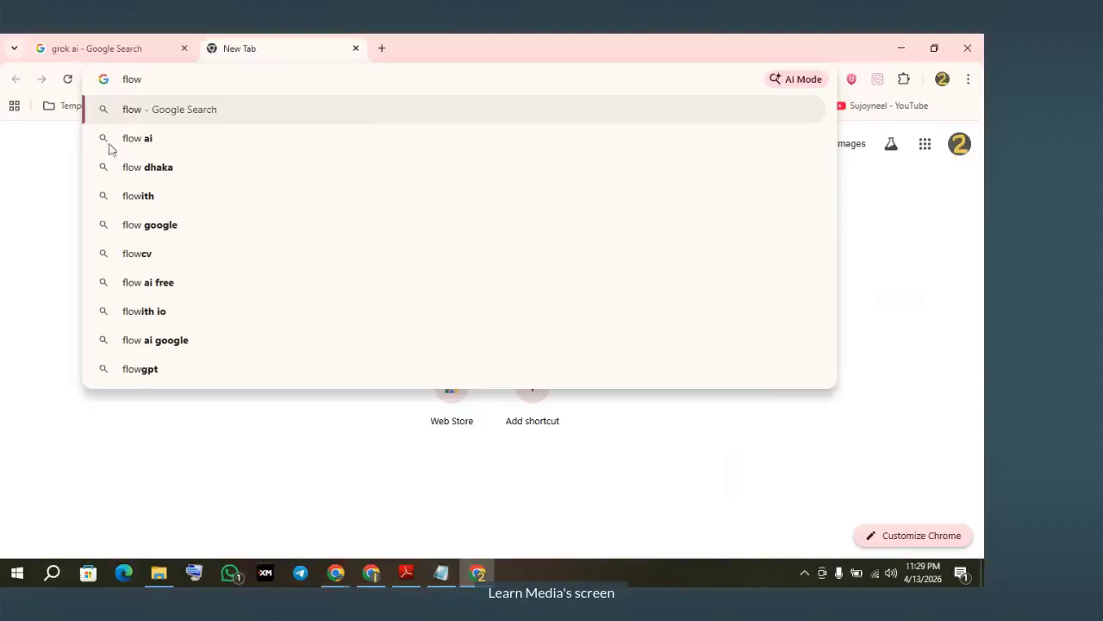
pyautogui.click(128, 143)
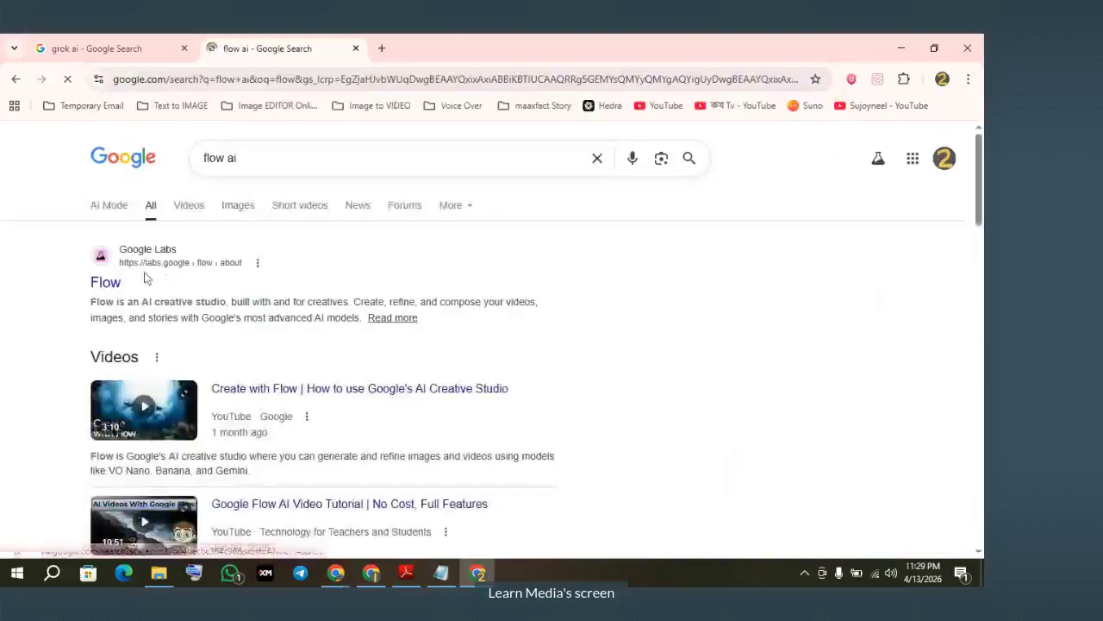
pyautogui.click(108, 284)
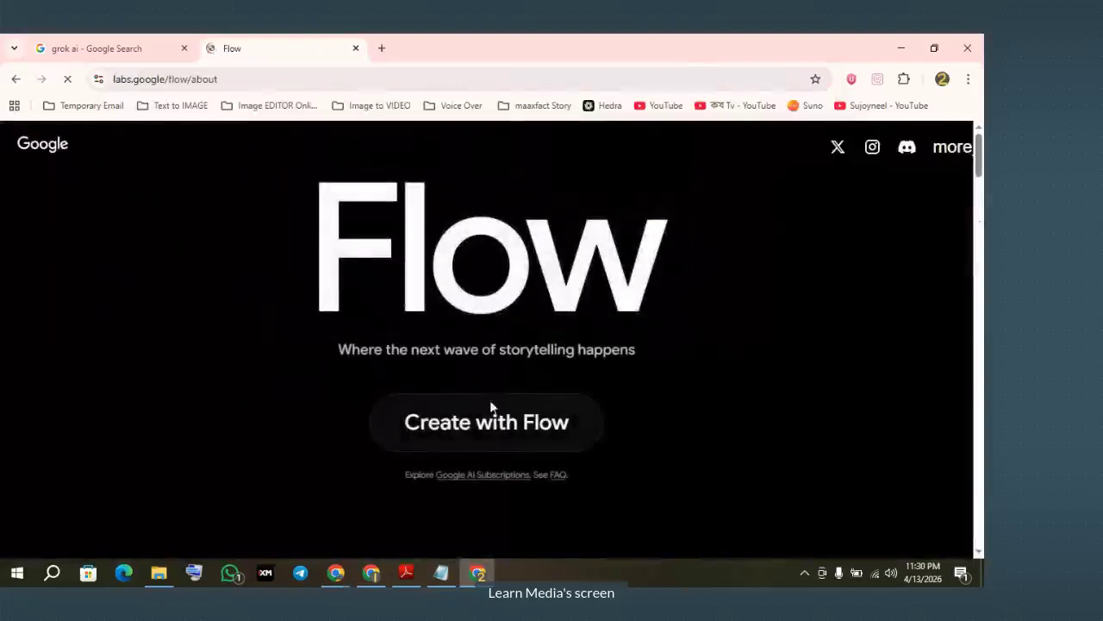
# Launch Flow, accept the onboarding and privacy policy without opting into marketing or research e-mails, and create a new project
pyautogui.click(492, 420)
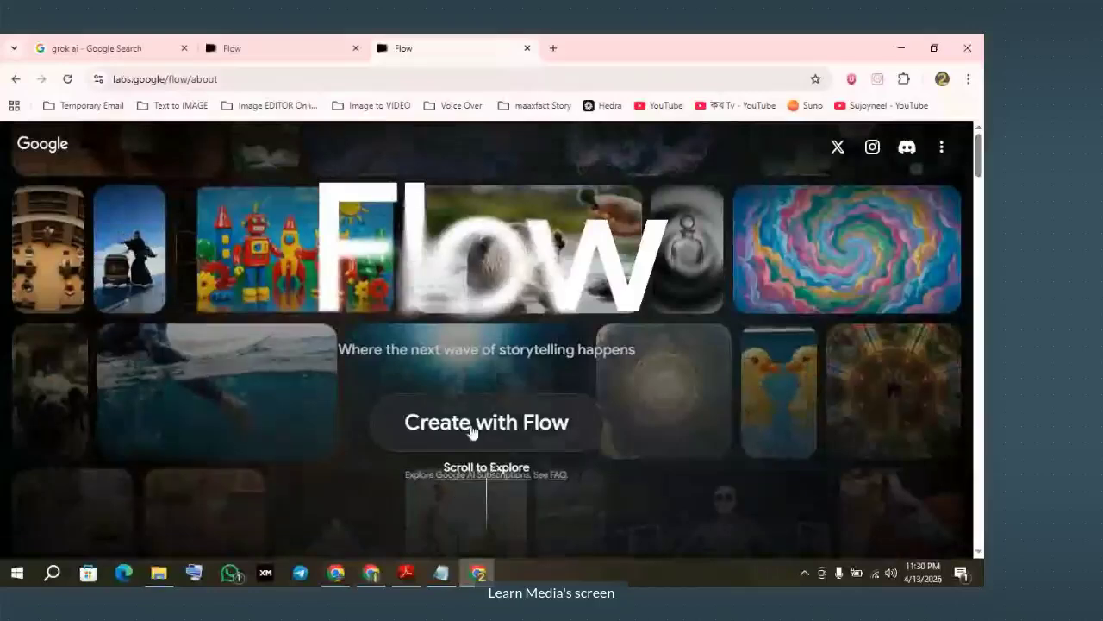
pyautogui.click(473, 424)
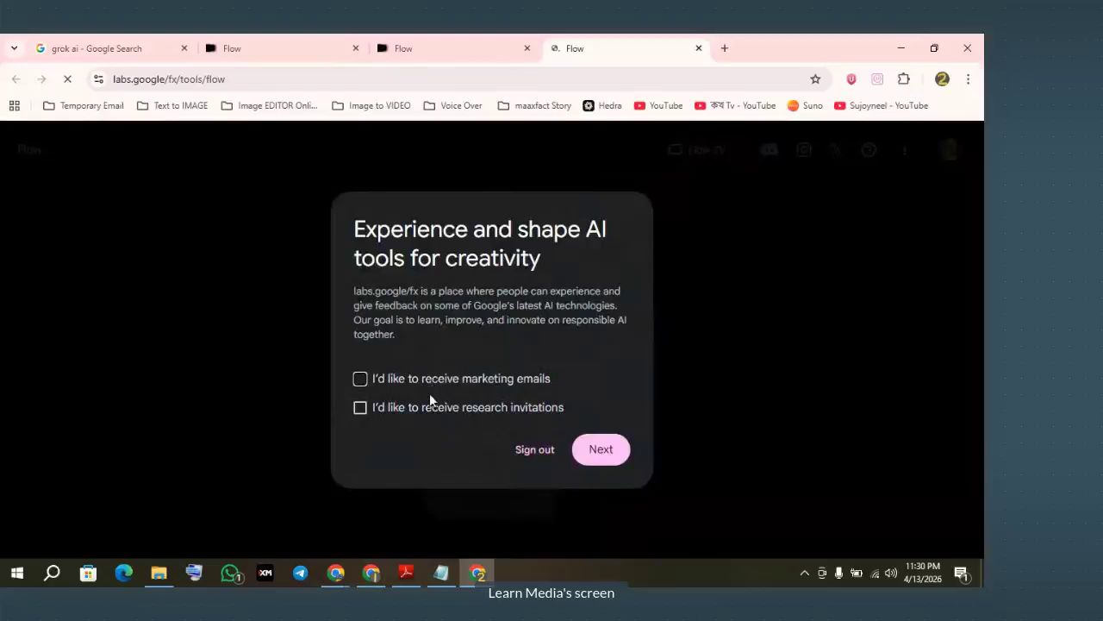
pyautogui.click(608, 452)
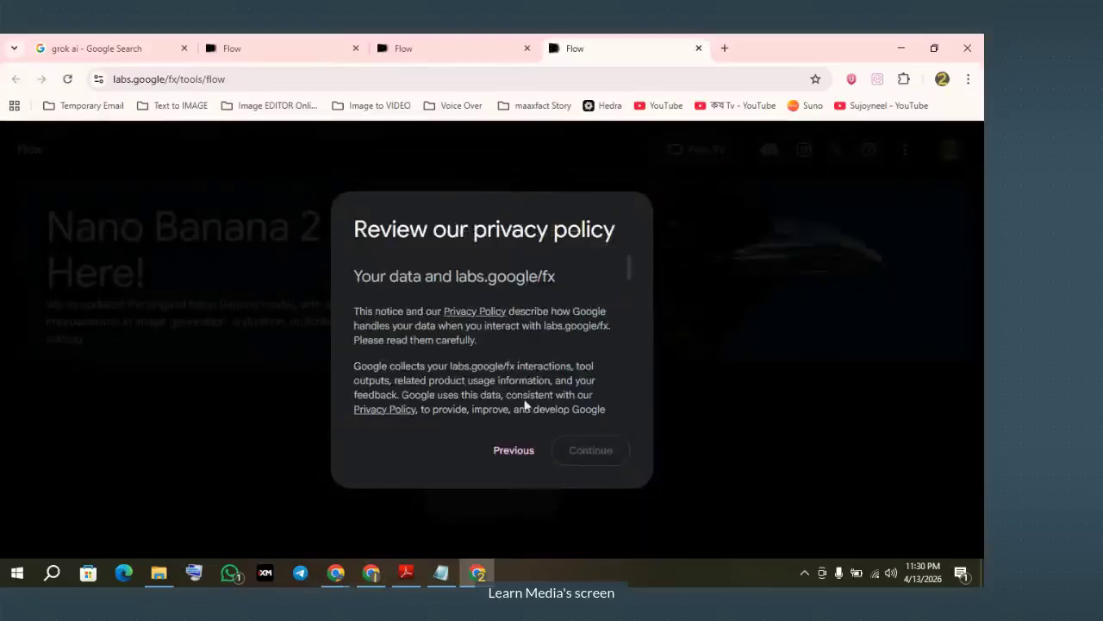
pyautogui.scroll(-4, 551, 345)
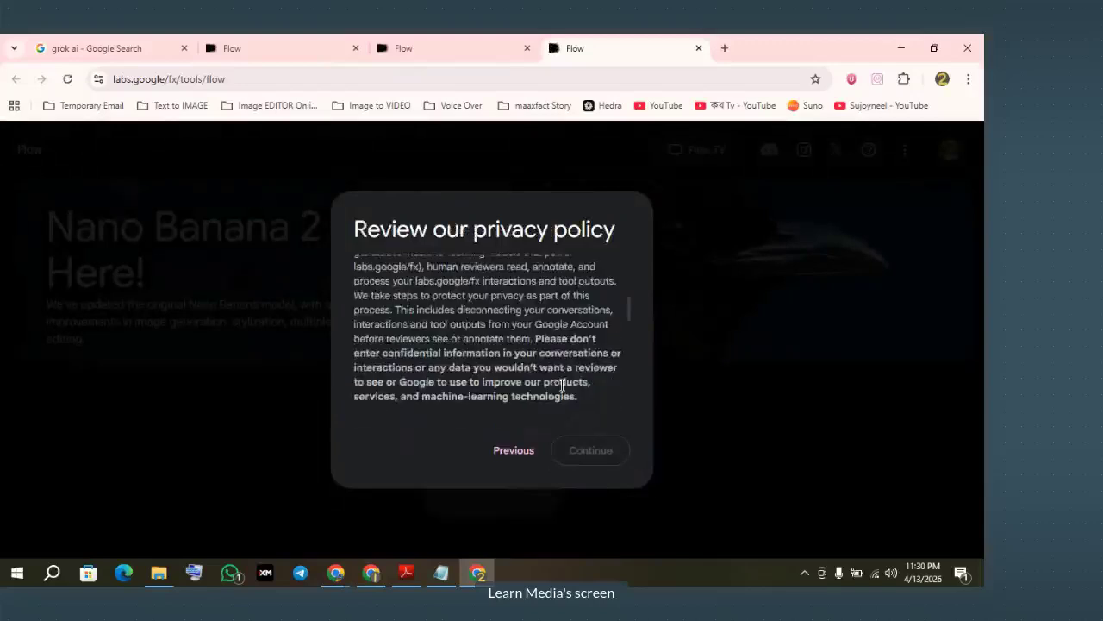
pyautogui.scroll(-3, 586, 406)
pyautogui.click(522, 450)
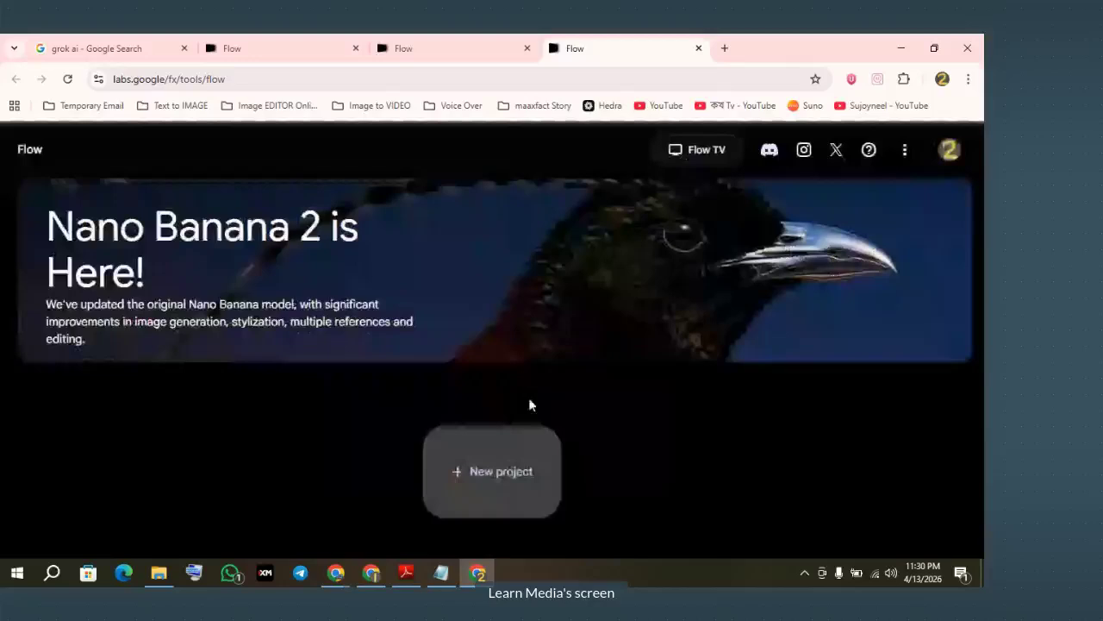
pyautogui.click(487, 476)
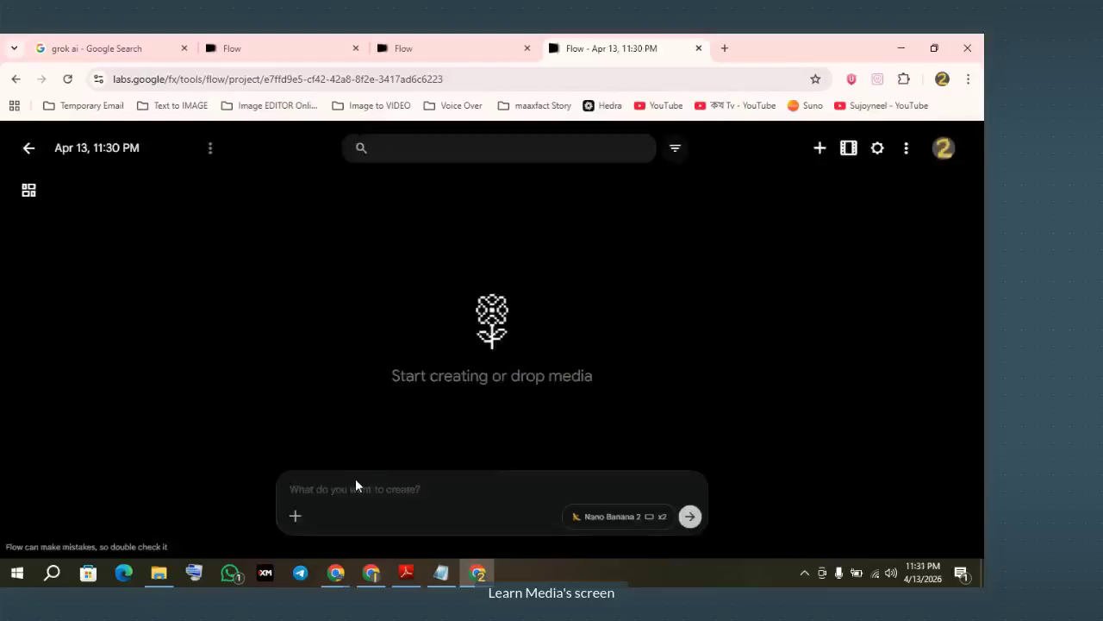
# Agree to the upload notice and add image 3 from the Desktop folder Story Making Islamic > Image All to the prompt
pyautogui.click(325, 491)
pyautogui.click(295, 518)
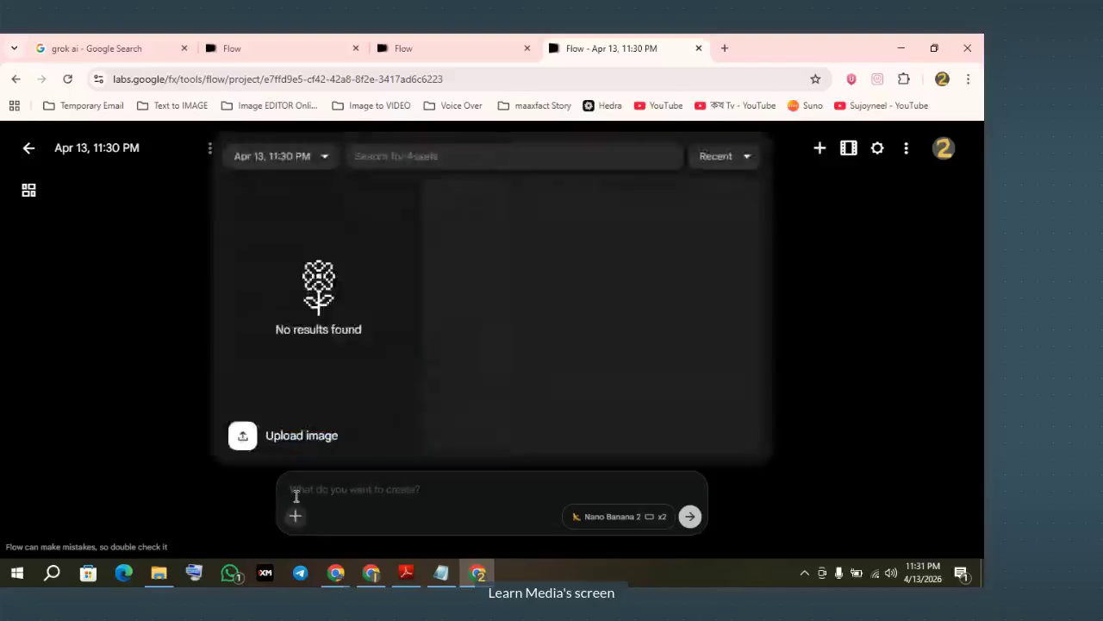
pyautogui.click(272, 437)
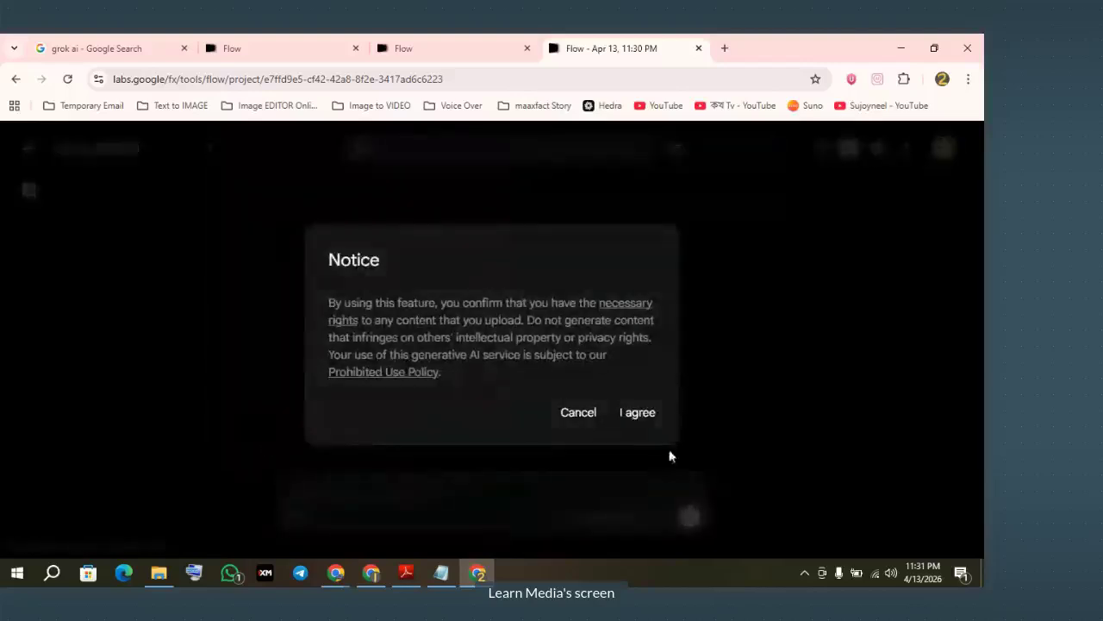
pyautogui.click(635, 415)
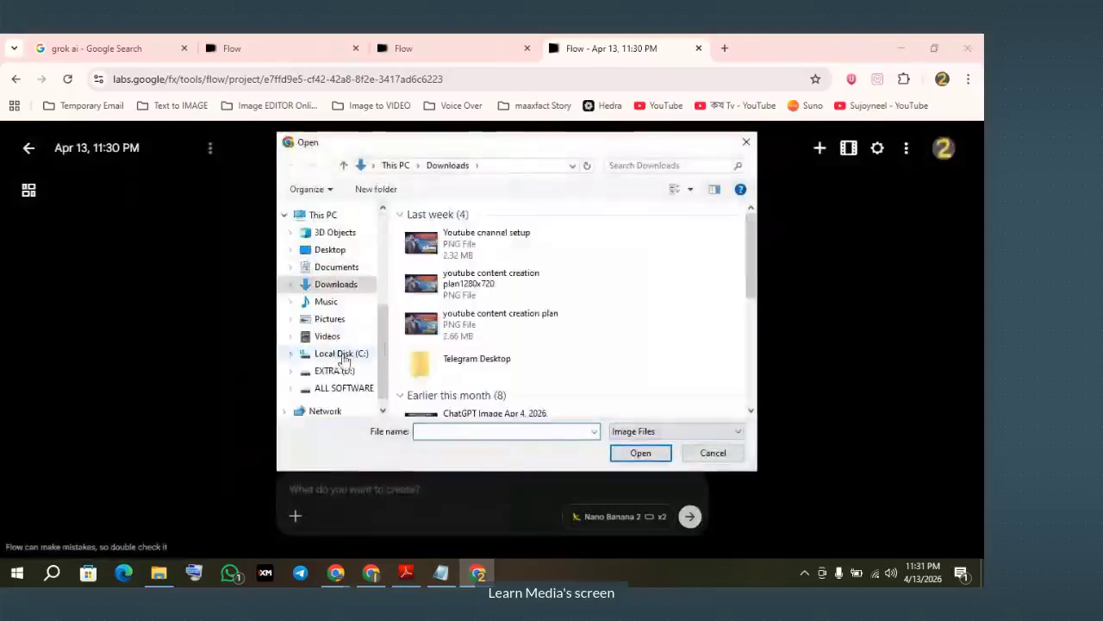
pyautogui.click(336, 251)
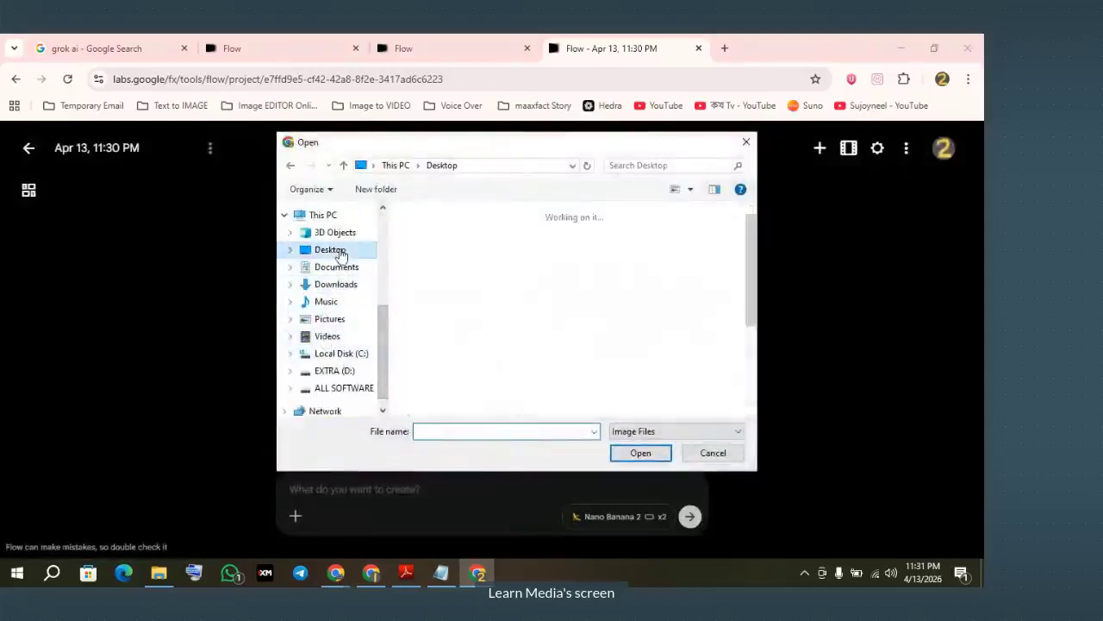
pyautogui.doubleClick(696, 261)
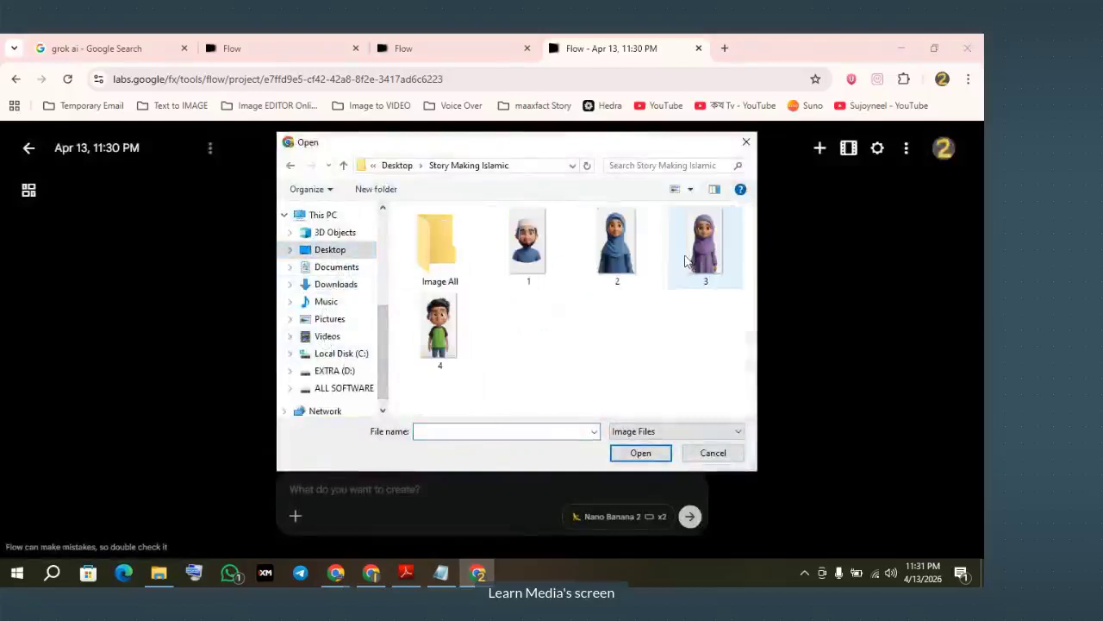
pyautogui.doubleClick(439, 250)
pyautogui.click(471, 256)
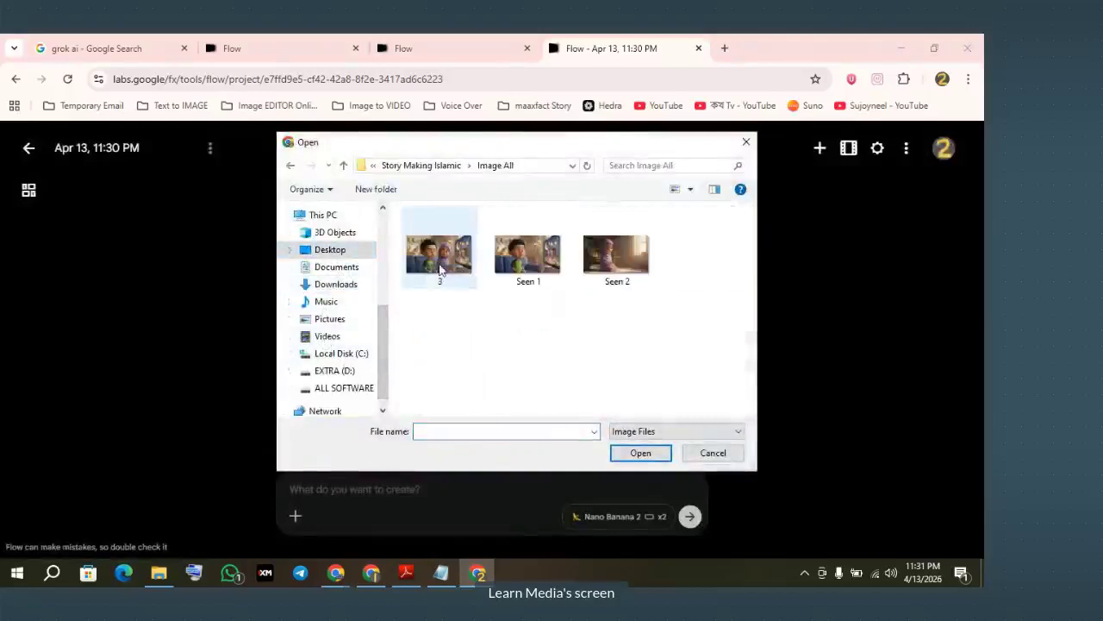
pyautogui.click(631, 459)
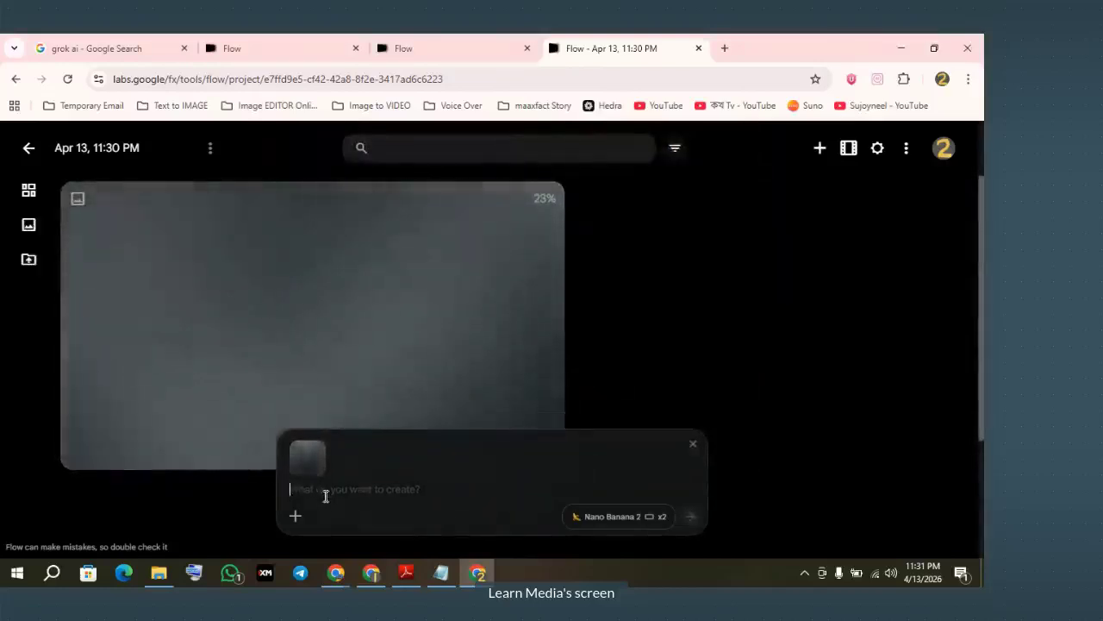
# Paste the copied action, dialogue and camera prompt and generate two 16:9 images with Nano Banana 2
pyautogui.hotkey('ctrl', 'v')
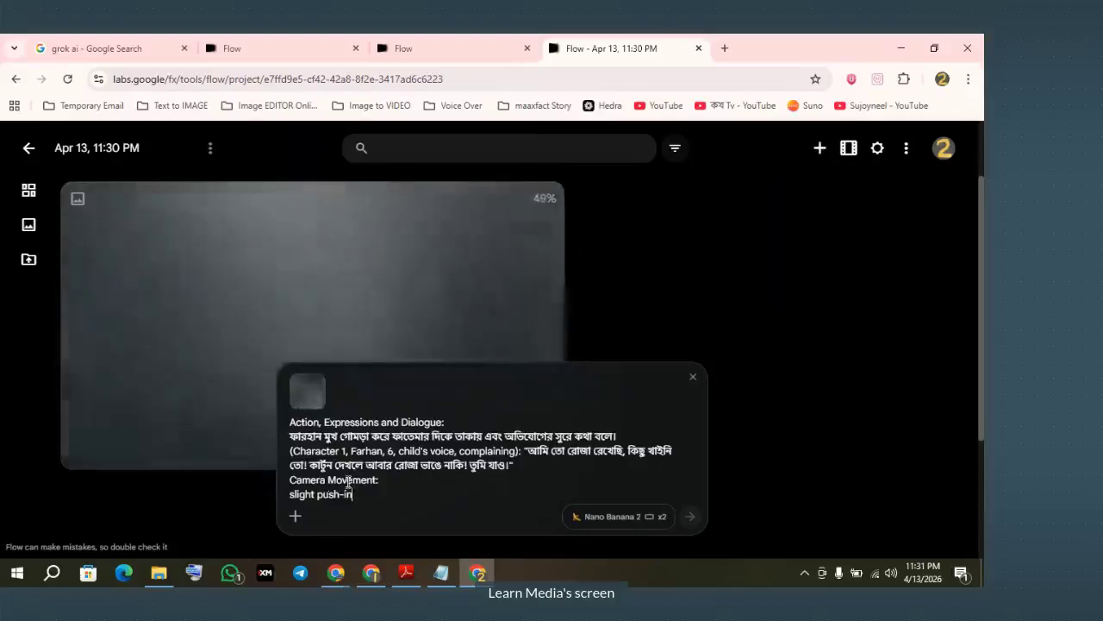
pyautogui.click(619, 516)
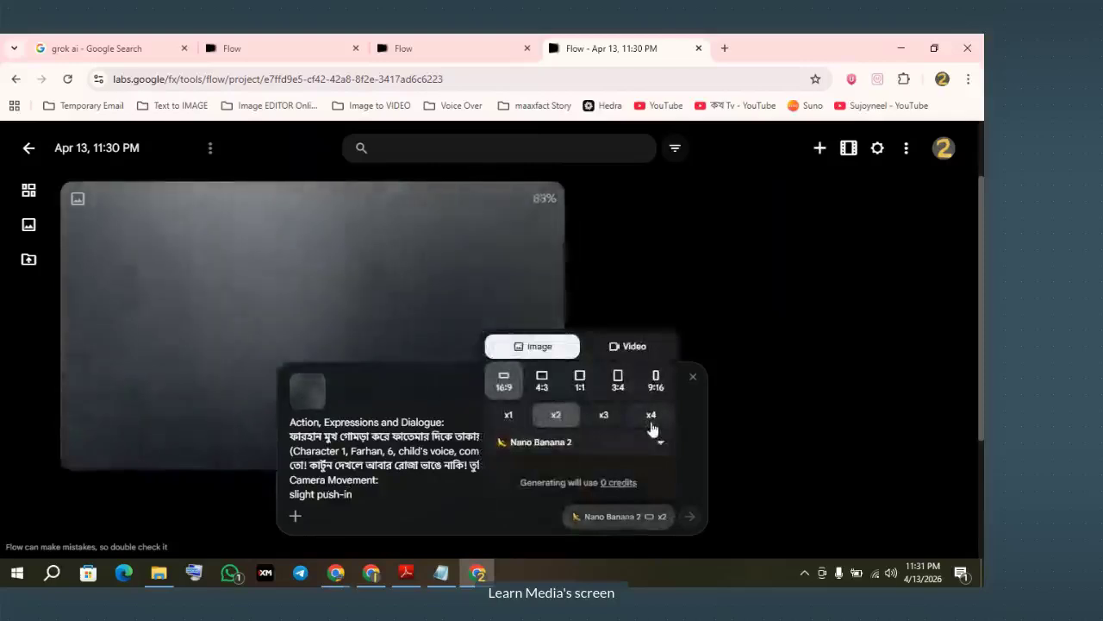
pyautogui.click(567, 443)
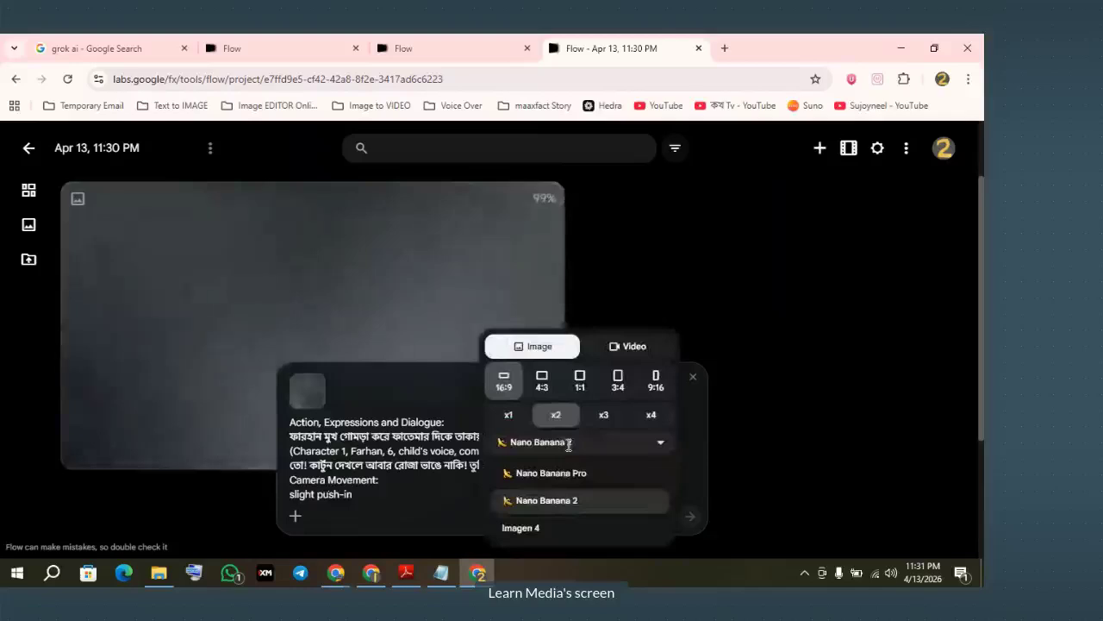
pyautogui.click(557, 507)
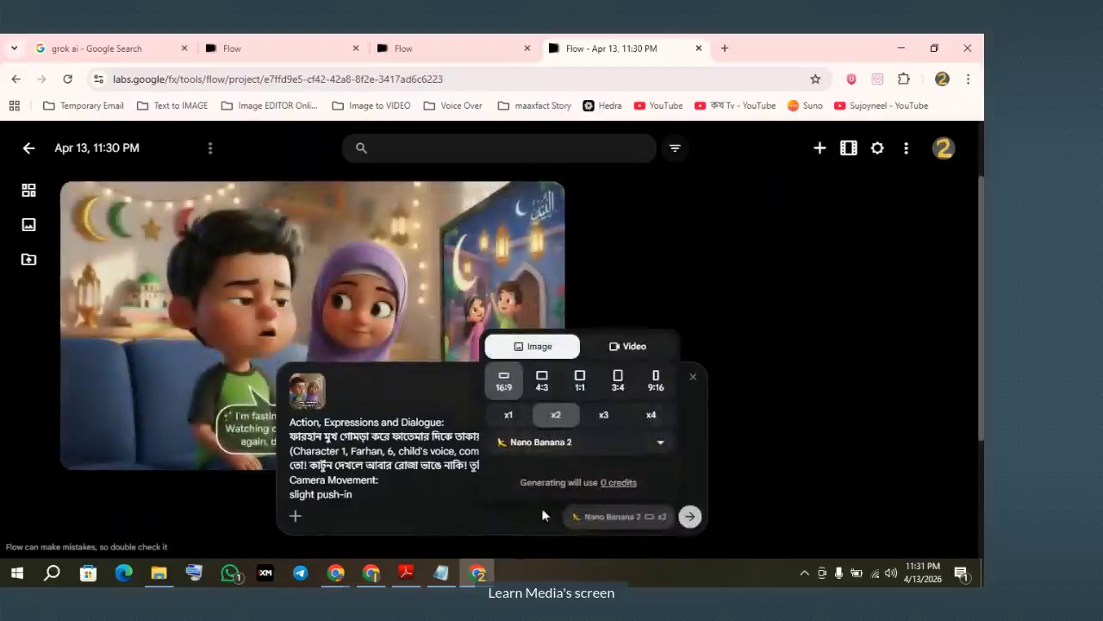
pyautogui.click(489, 519)
pyautogui.click(689, 515)
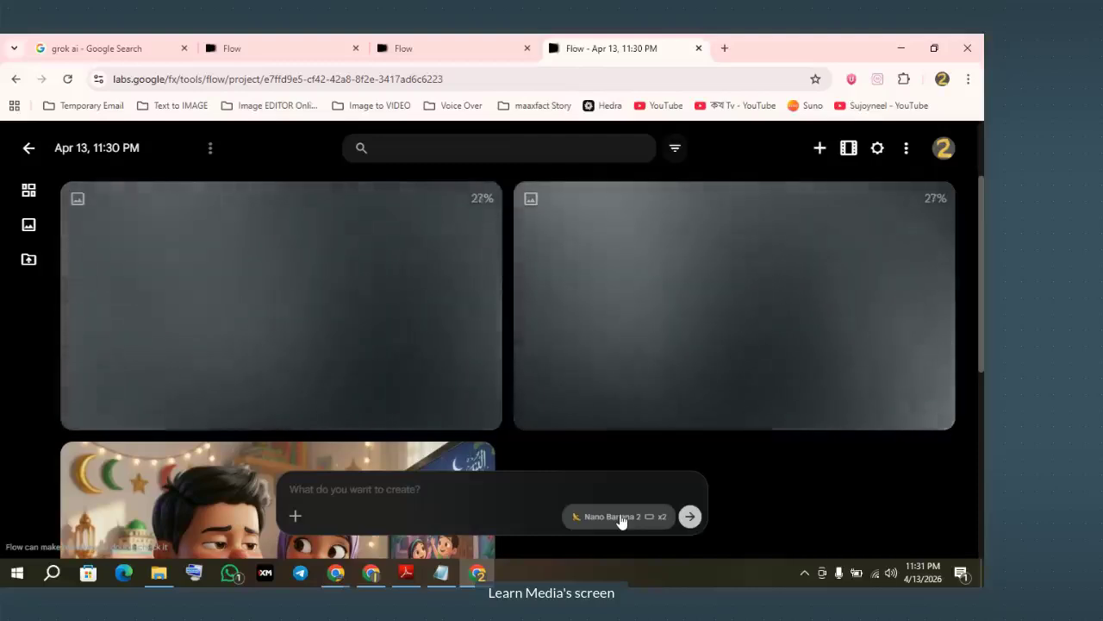
# Check which audio playback device is selected, and return to the Flow project
pyautogui.click(893, 577)
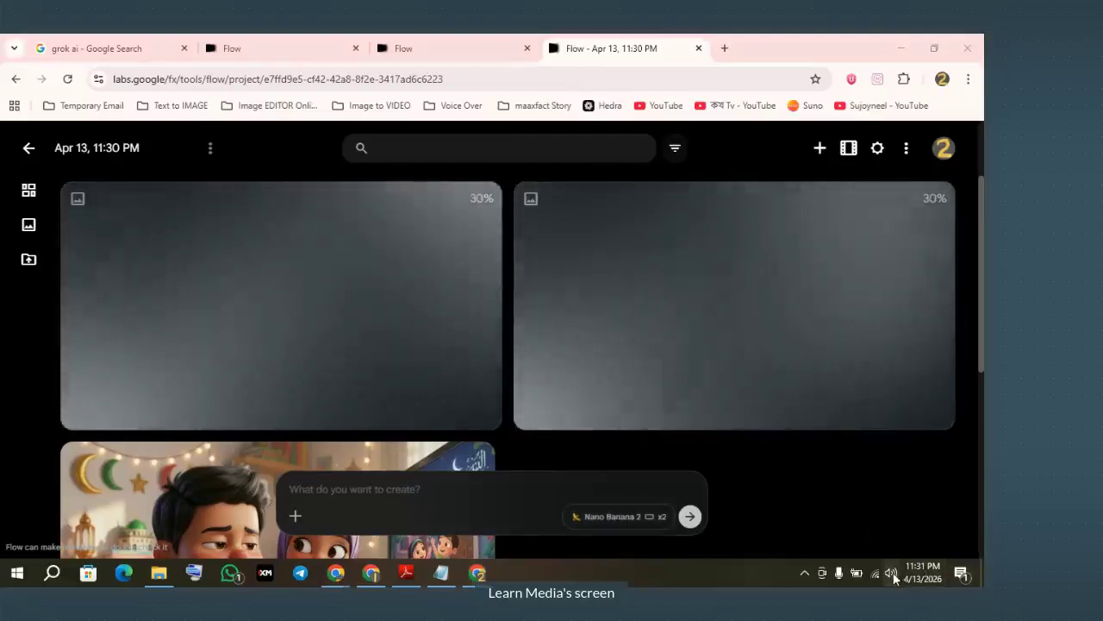
pyautogui.click(894, 509)
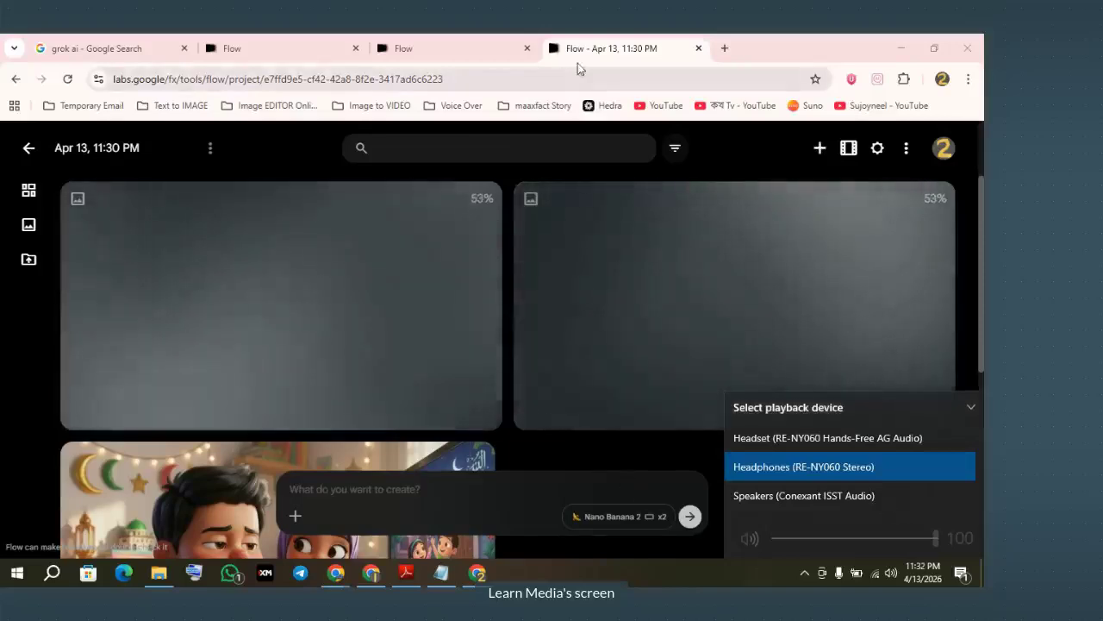
pyautogui.click(601, 54)
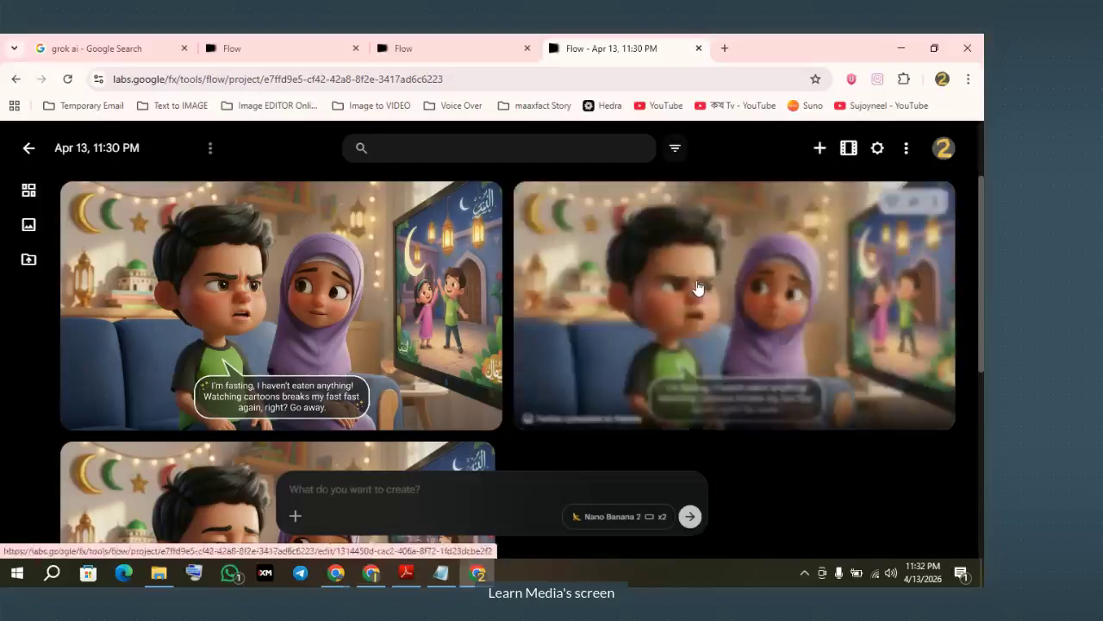
pyautogui.click(291, 294)
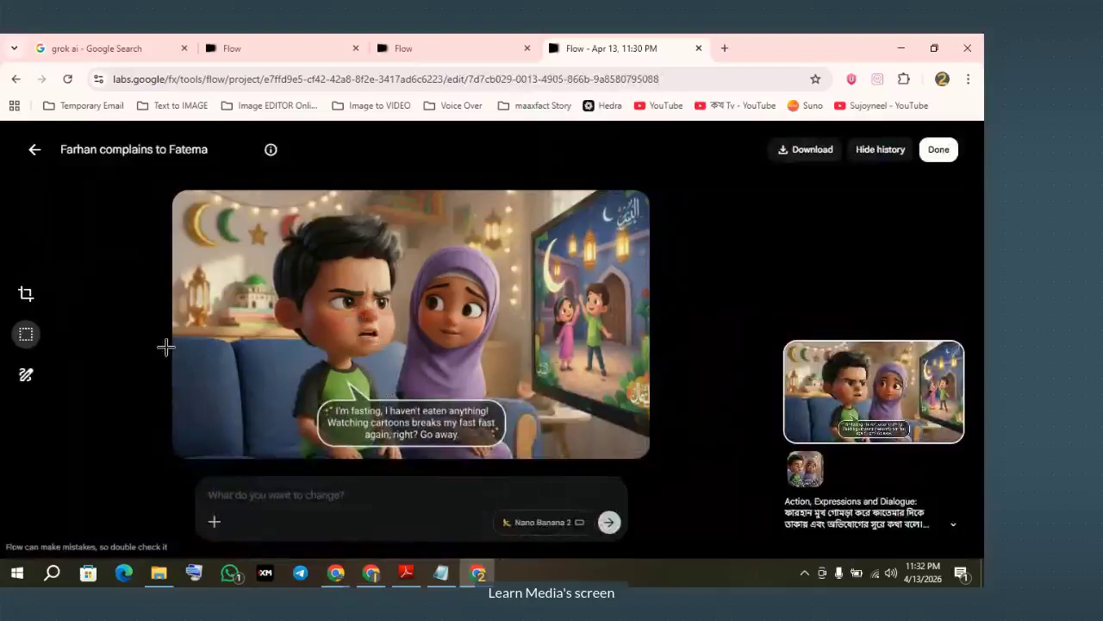
pyautogui.click(799, 152)
pyautogui.click(766, 184)
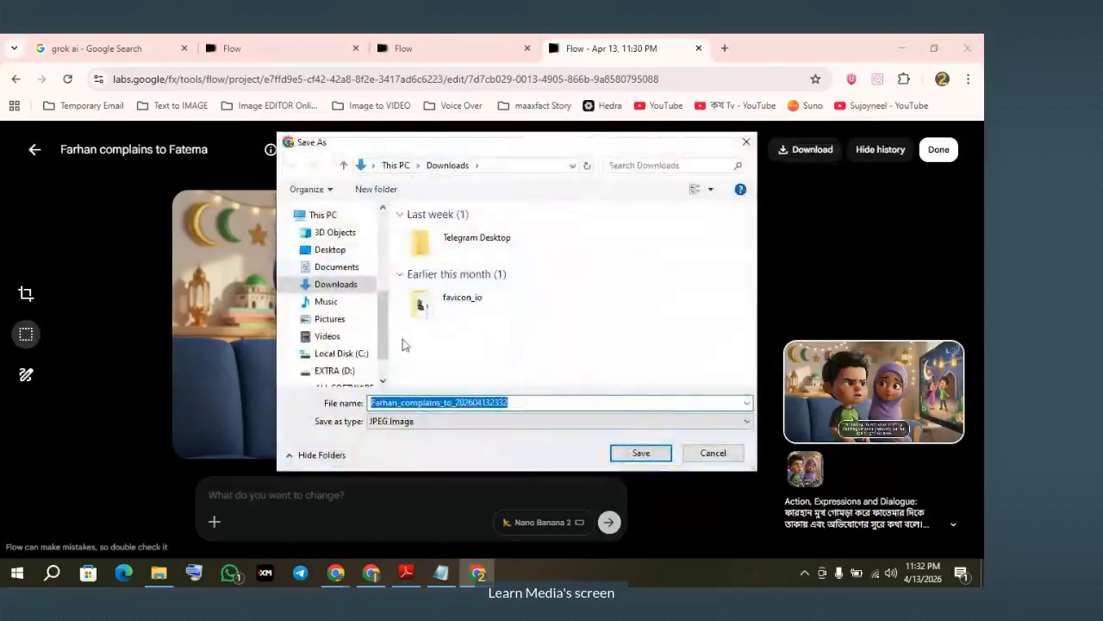
pyautogui.click(331, 249)
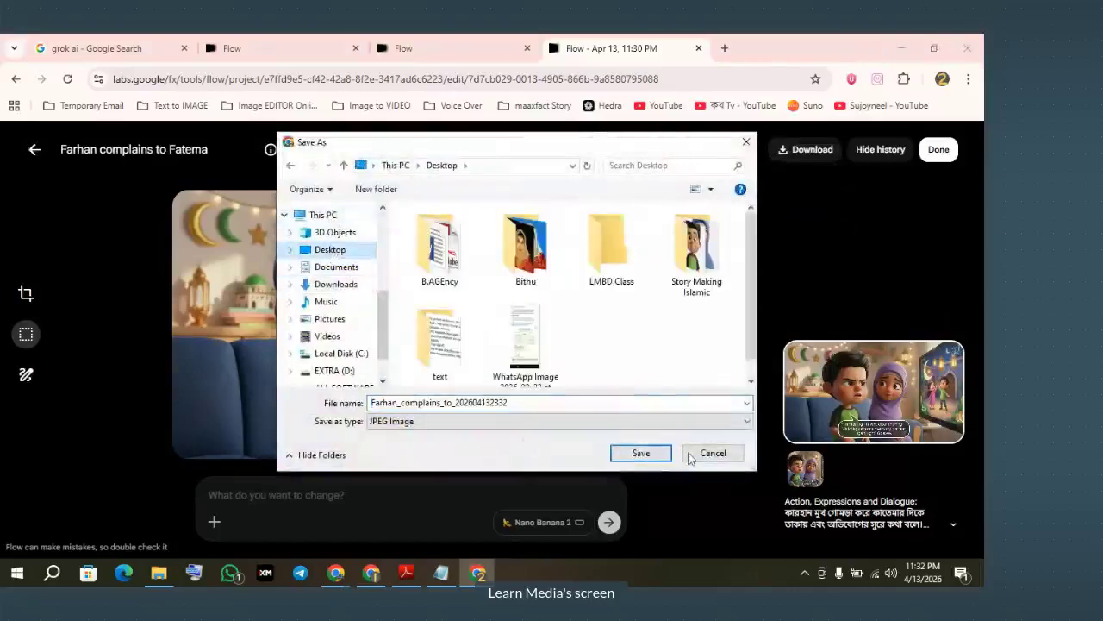
pyautogui.click(723, 455)
pyautogui.click(33, 151)
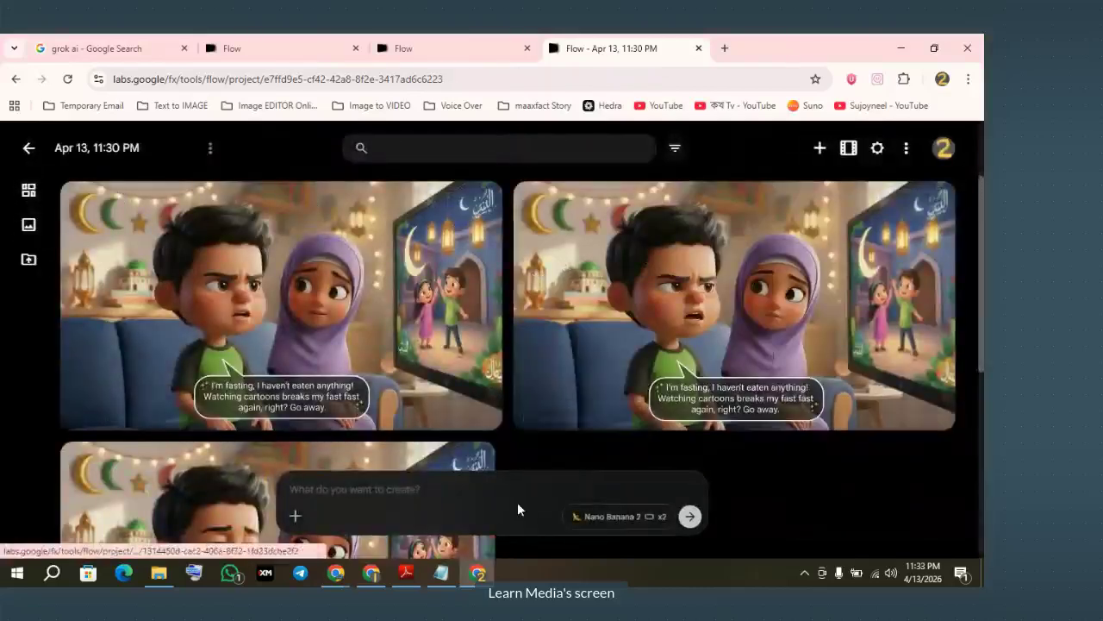
# Set the prompt to generate one 16:9 video from frames with the Veo 3.1 - Lite model
pyautogui.click(608, 517)
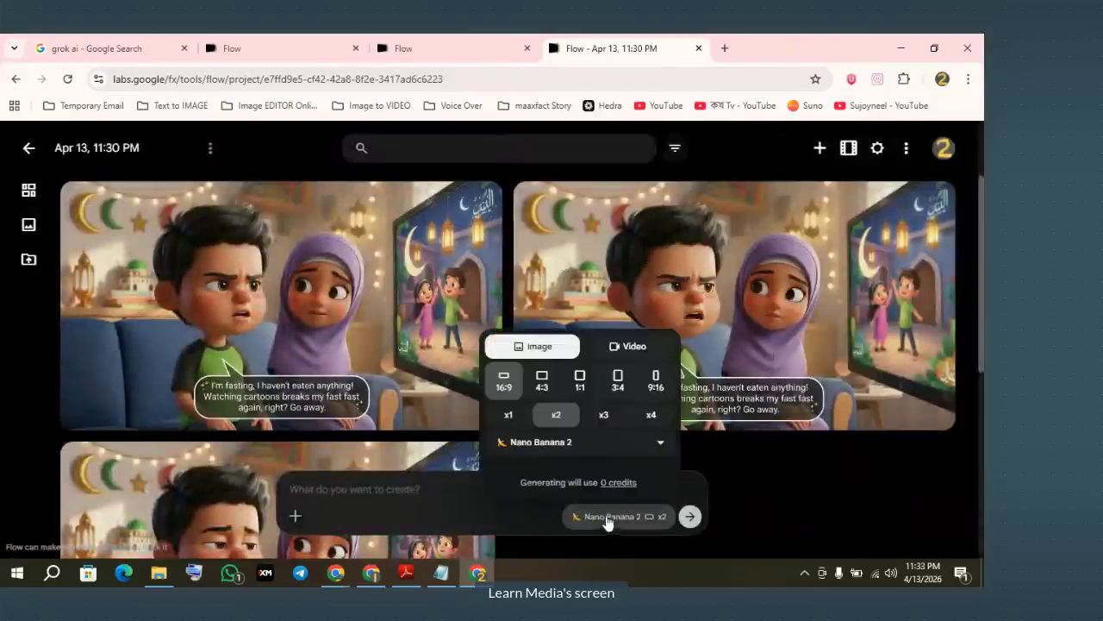
pyautogui.click(630, 347)
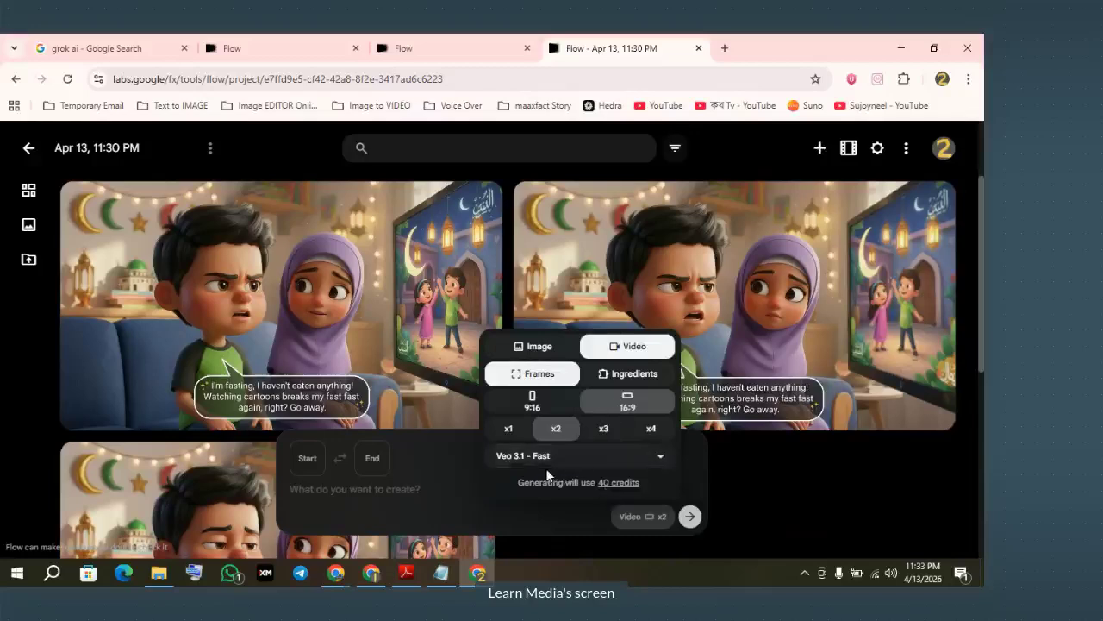
pyautogui.click(587, 457)
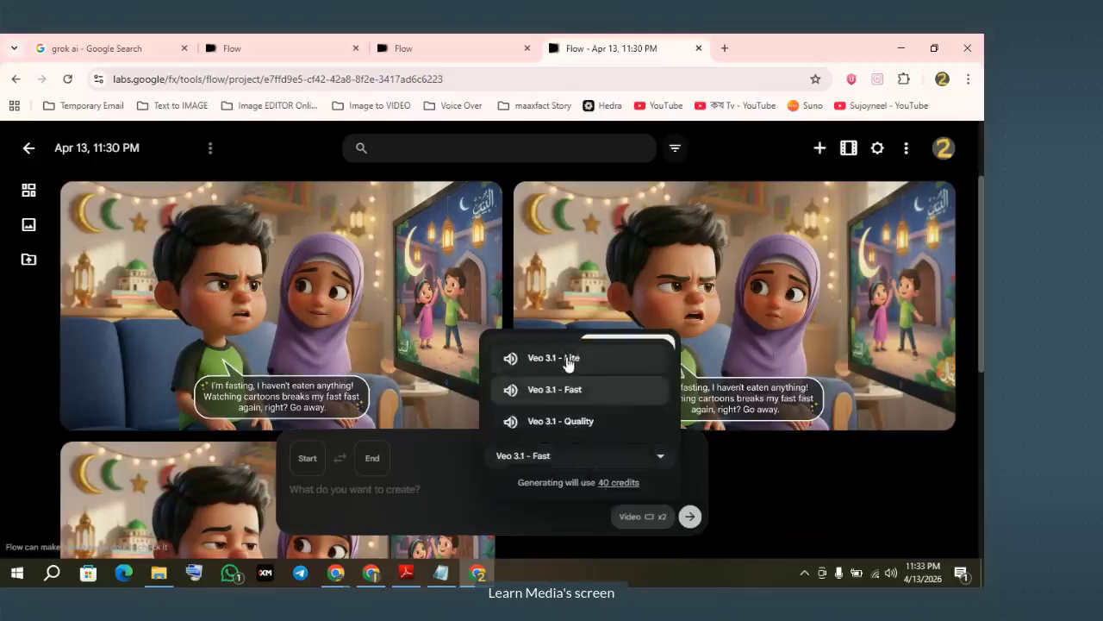
pyautogui.click(566, 423)
pyautogui.click(593, 464)
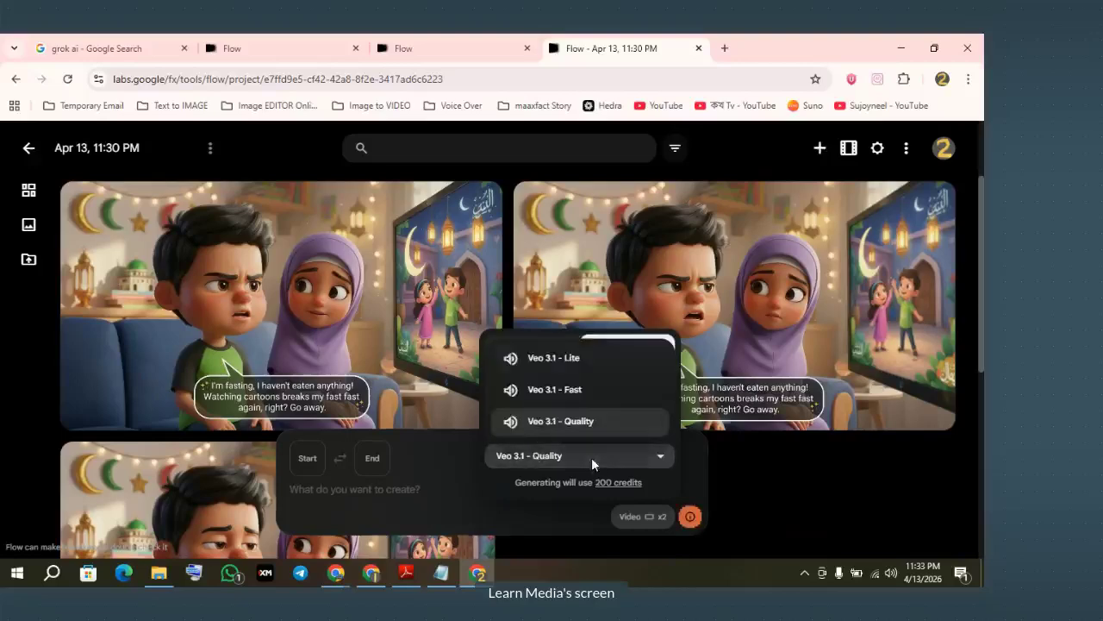
pyautogui.click(572, 360)
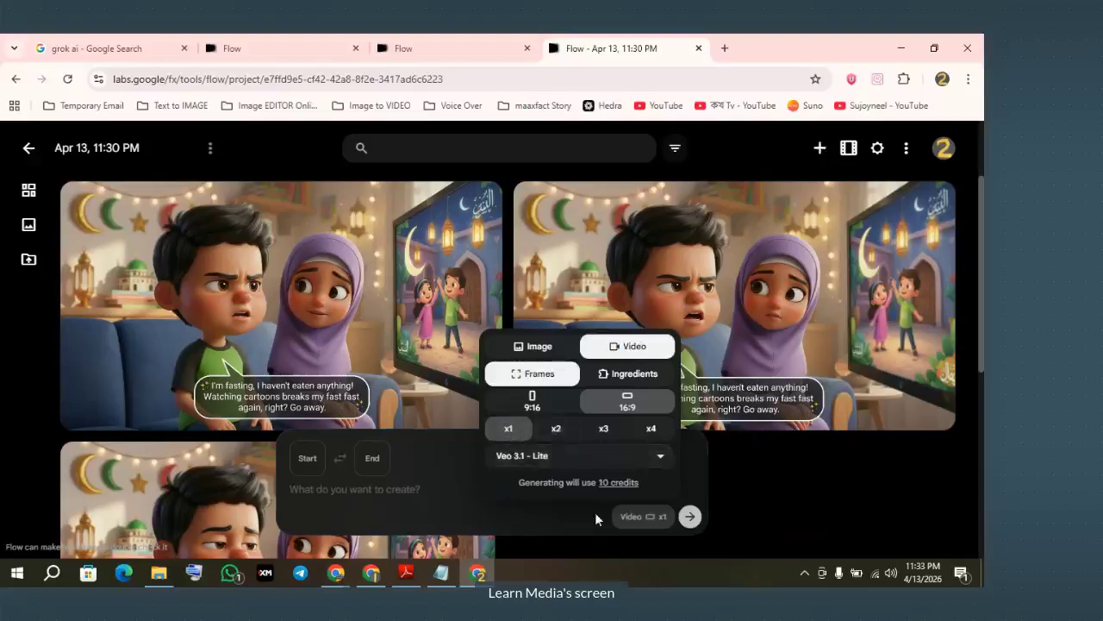
# Upload image 3 from the Image All folder as the video's start frame
pyautogui.click(349, 492)
pyautogui.click(315, 470)
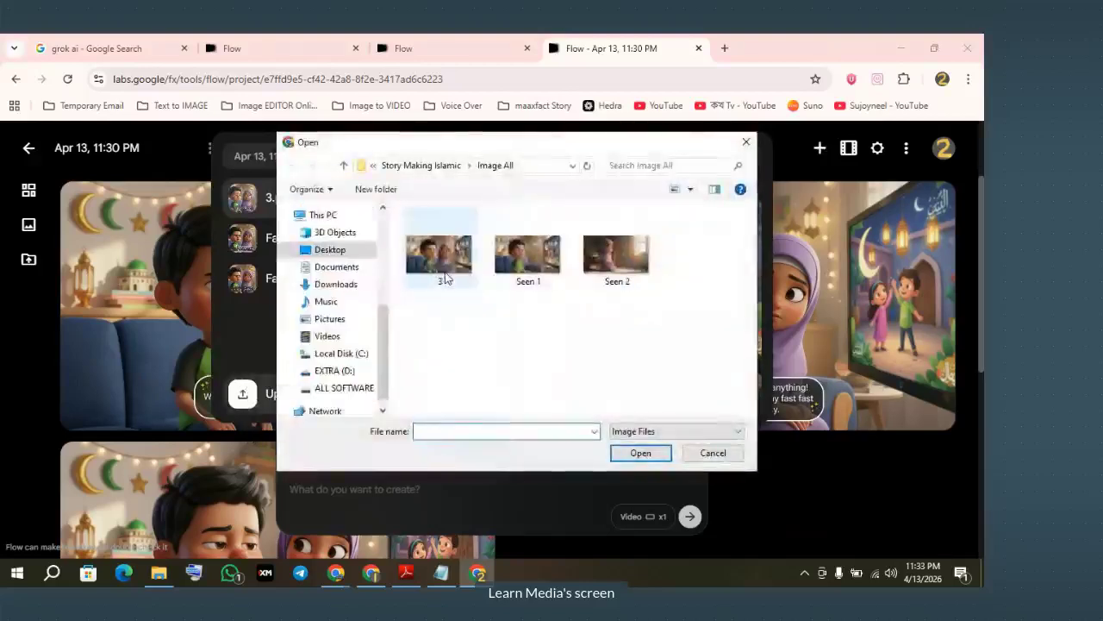
pyautogui.click(642, 457)
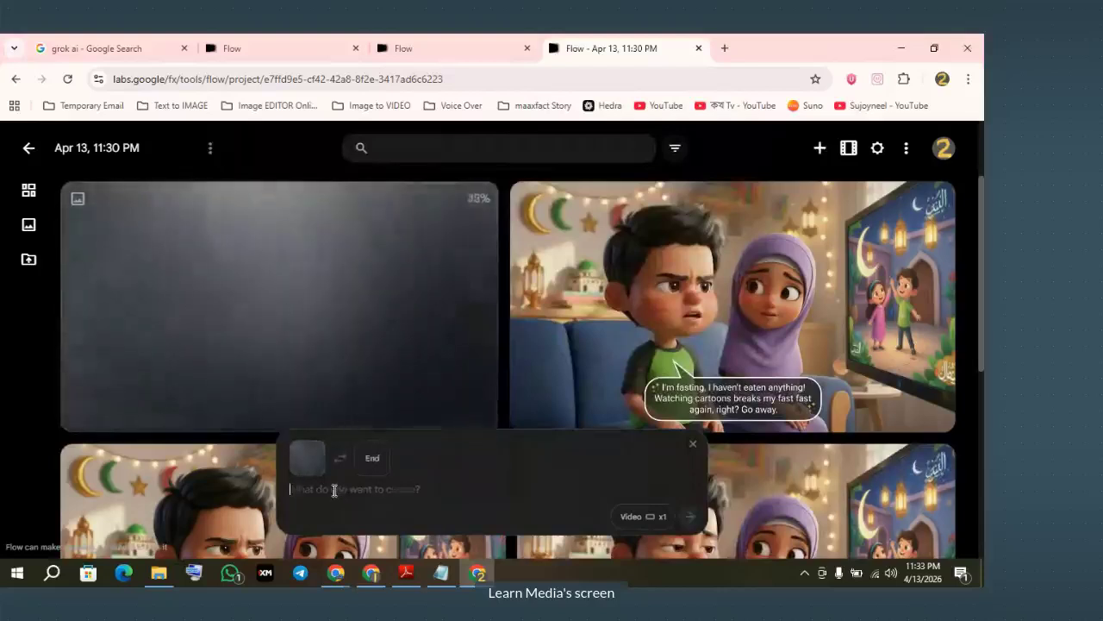
# Paste the copied action, dialogue and slight push-in camera prompt, and generate the video
pyautogui.press('super+v')
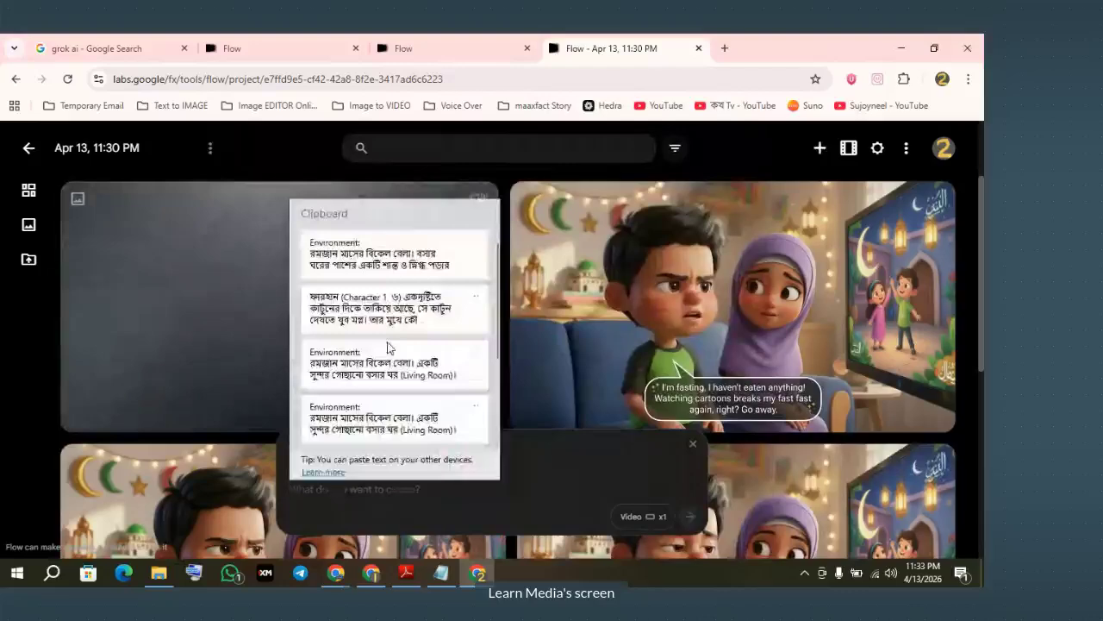
pyautogui.press('Escape')
pyautogui.hotkey('ctrl', 'v')
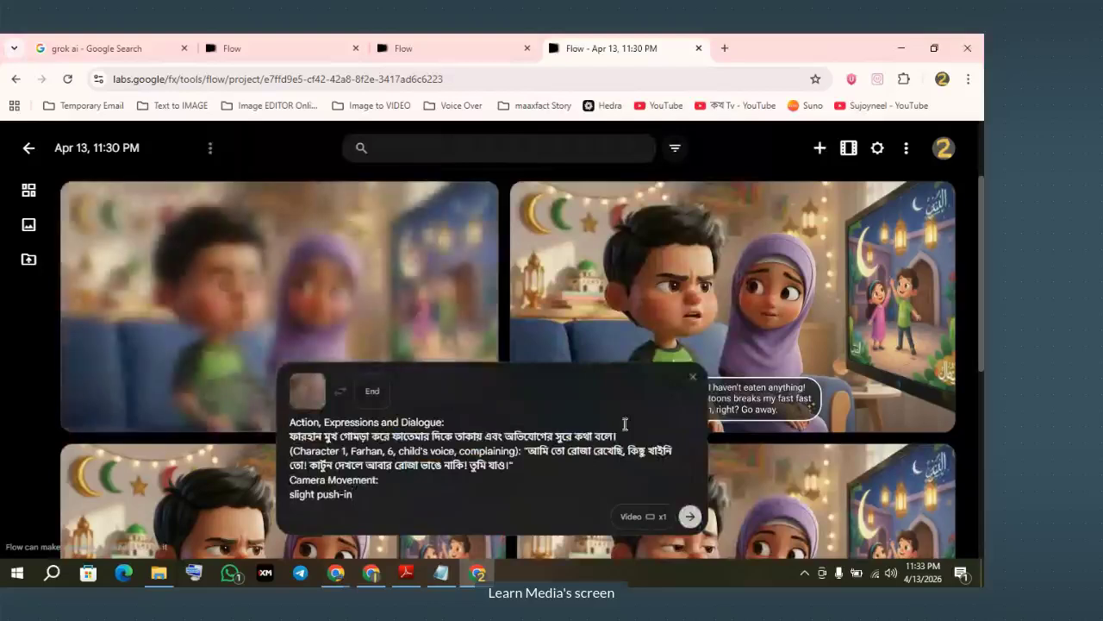
pyautogui.click(642, 519)
pyautogui.click(690, 520)
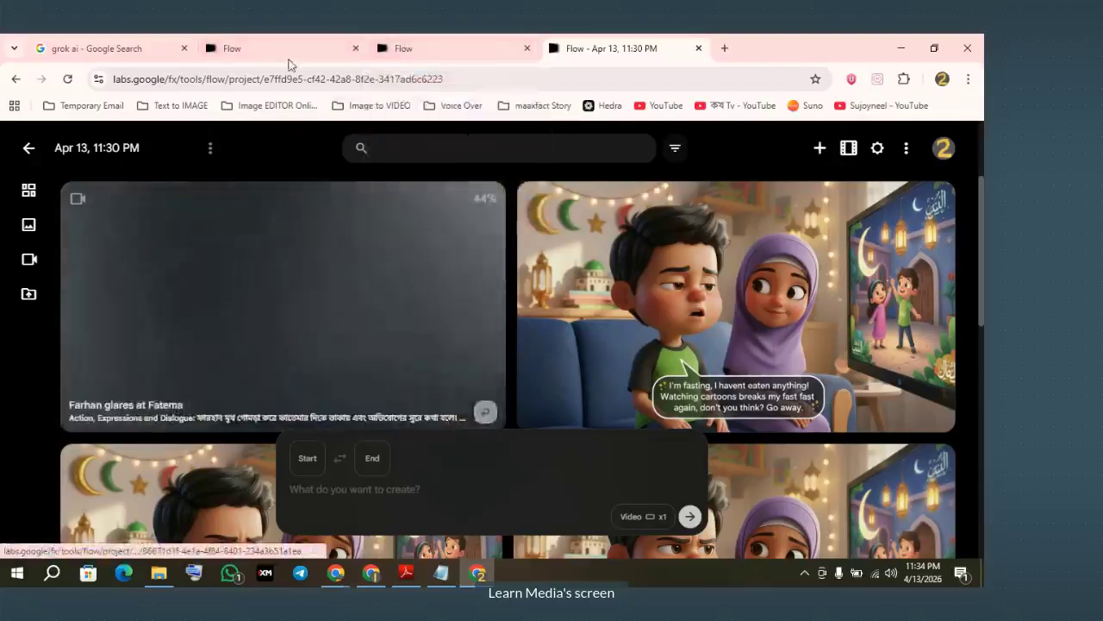
# Close the two spare Flow pages, keeping the Apr 13, 11:30 PM project open
pyautogui.click(405, 49)
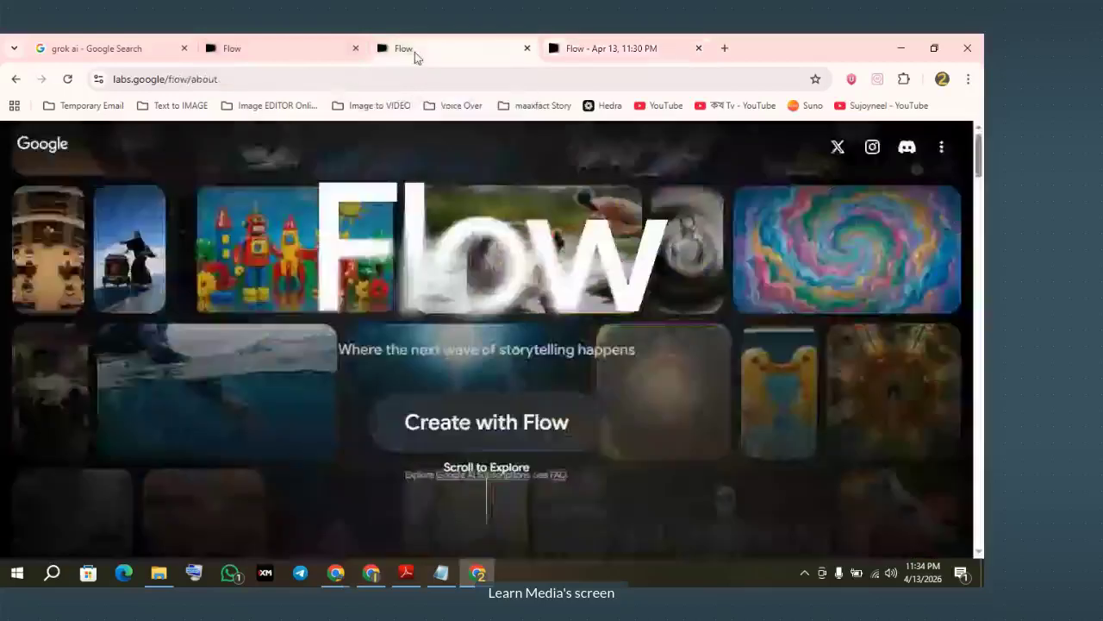
pyautogui.click(527, 49)
pyautogui.middleClick(265, 51)
# Check the participants in the Convay meeting, and return to the Flow project
pyautogui.moveTo(336, 574)
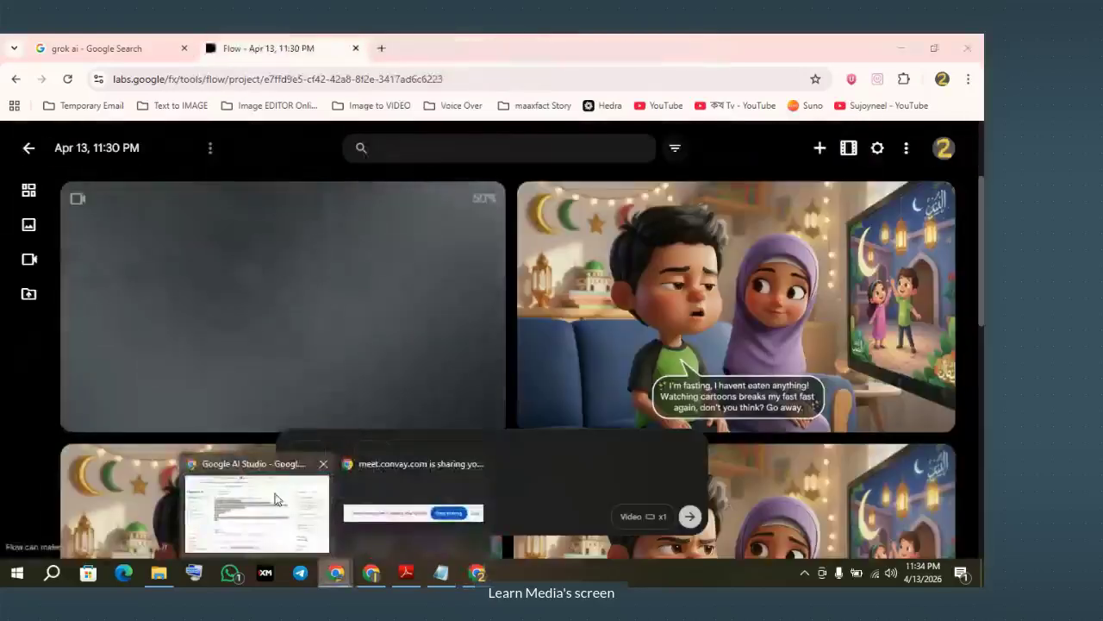
pyautogui.click(276, 499)
pyautogui.click(302, 54)
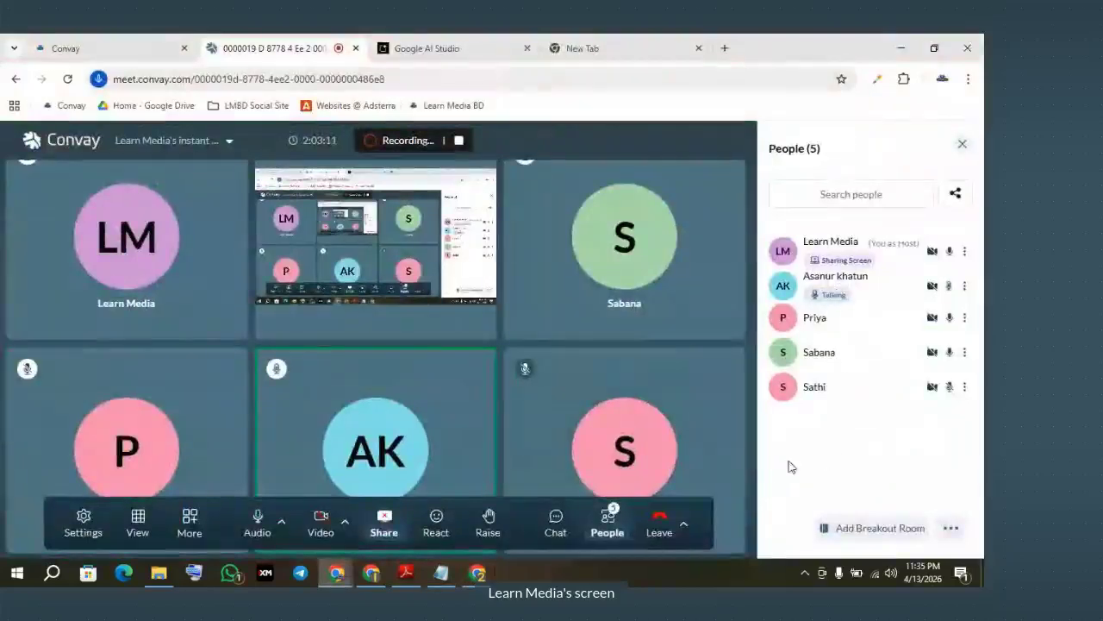
pyautogui.click(507, 577)
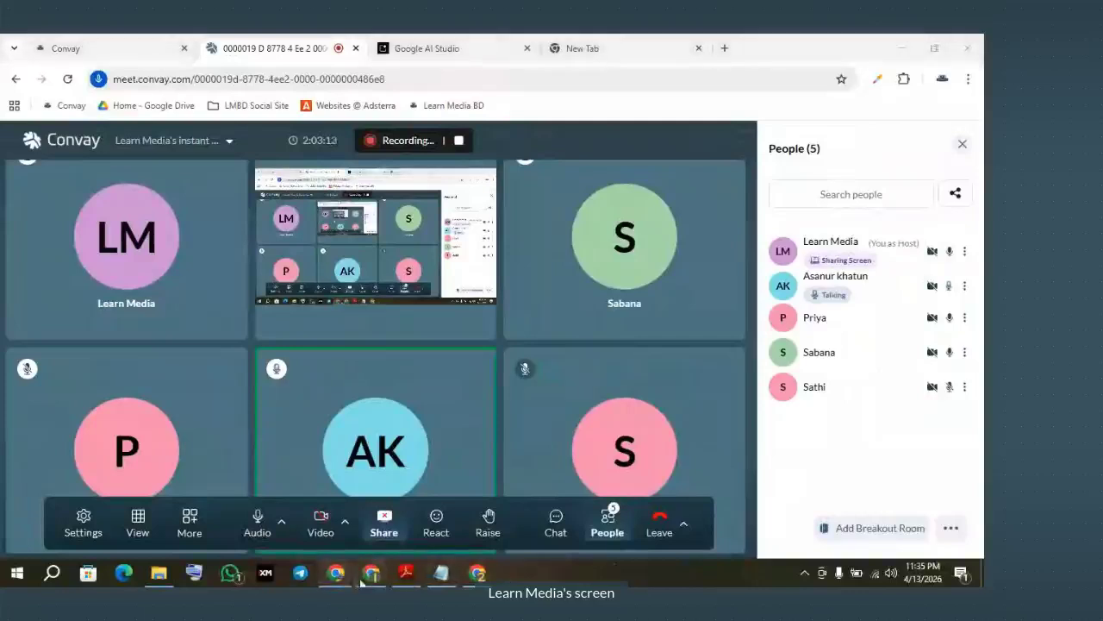
pyautogui.moveTo(476, 574)
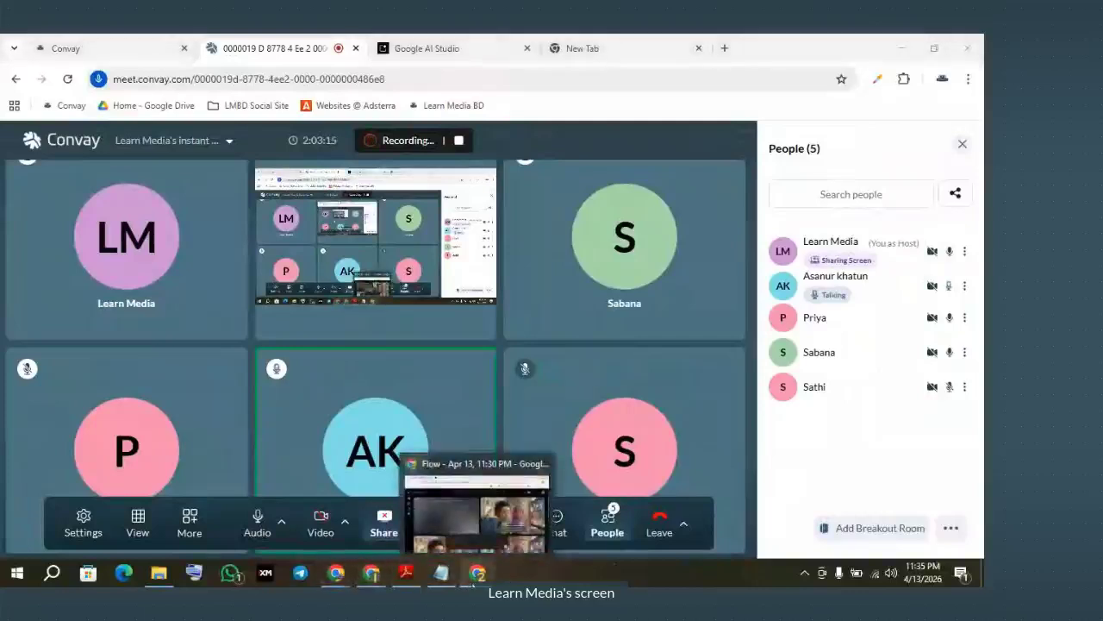
pyautogui.click(480, 513)
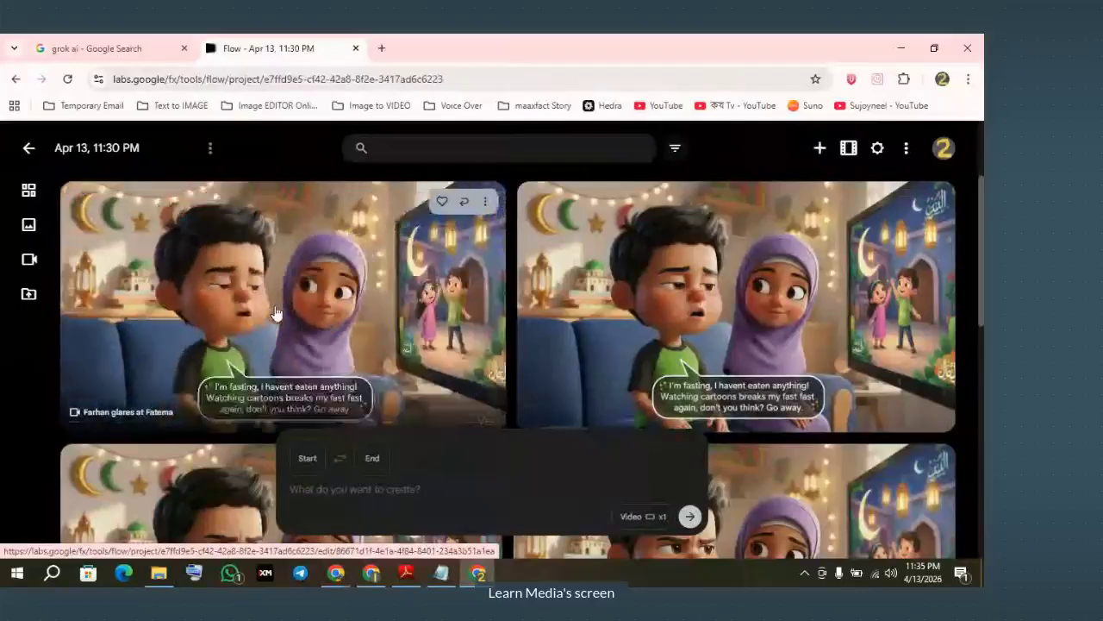
# Open the generated video and download it in the 720p original size to the Desktop
pyautogui.click(276, 313)
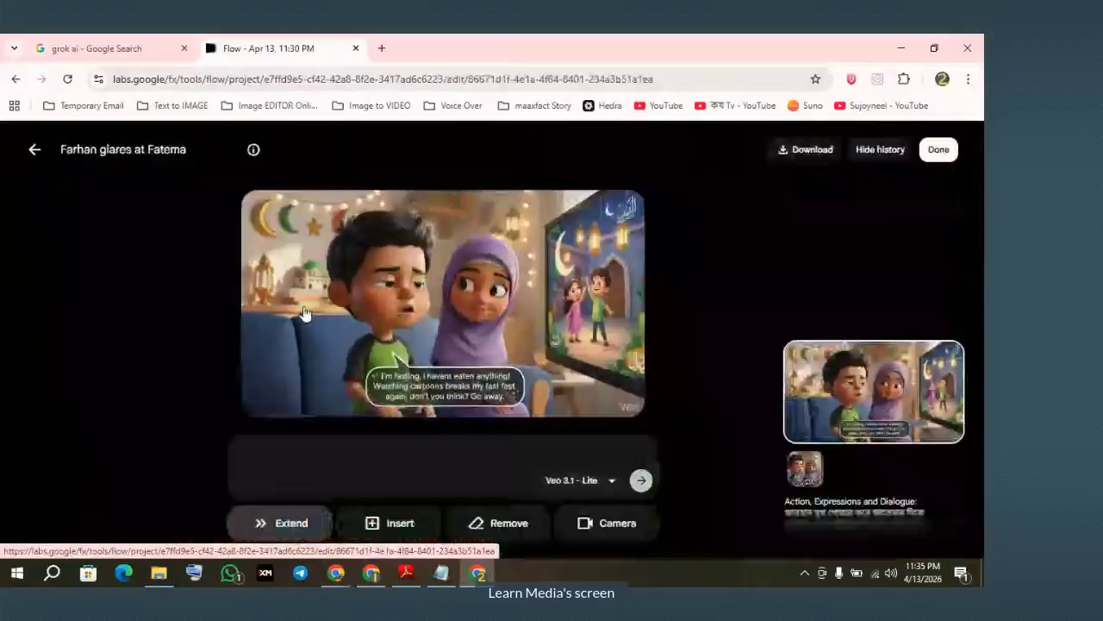
pyautogui.click(790, 152)
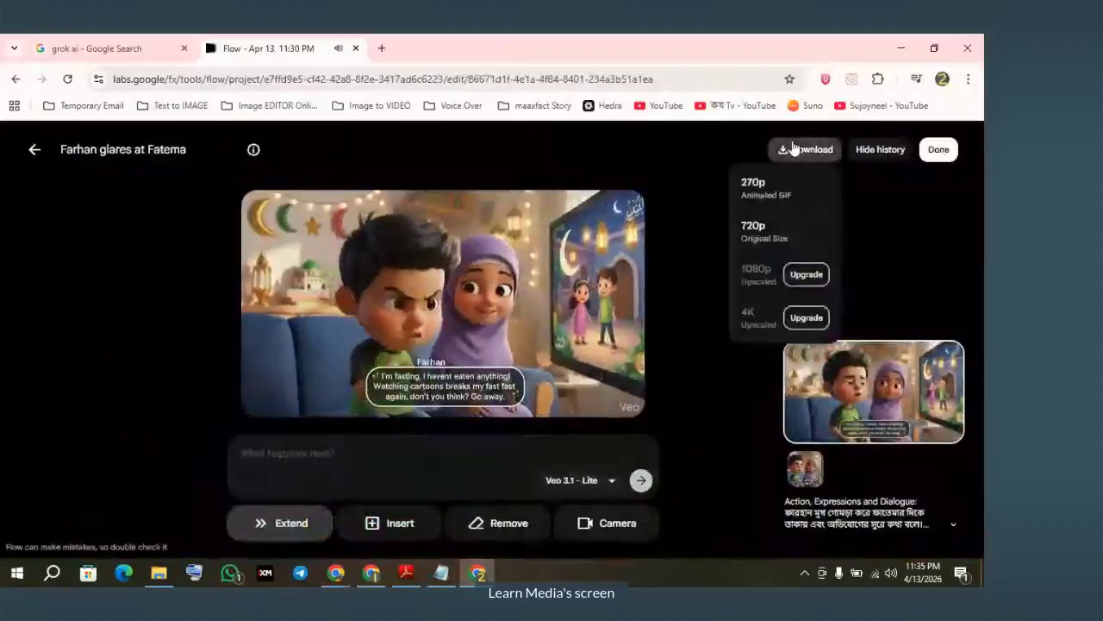
pyautogui.click(816, 234)
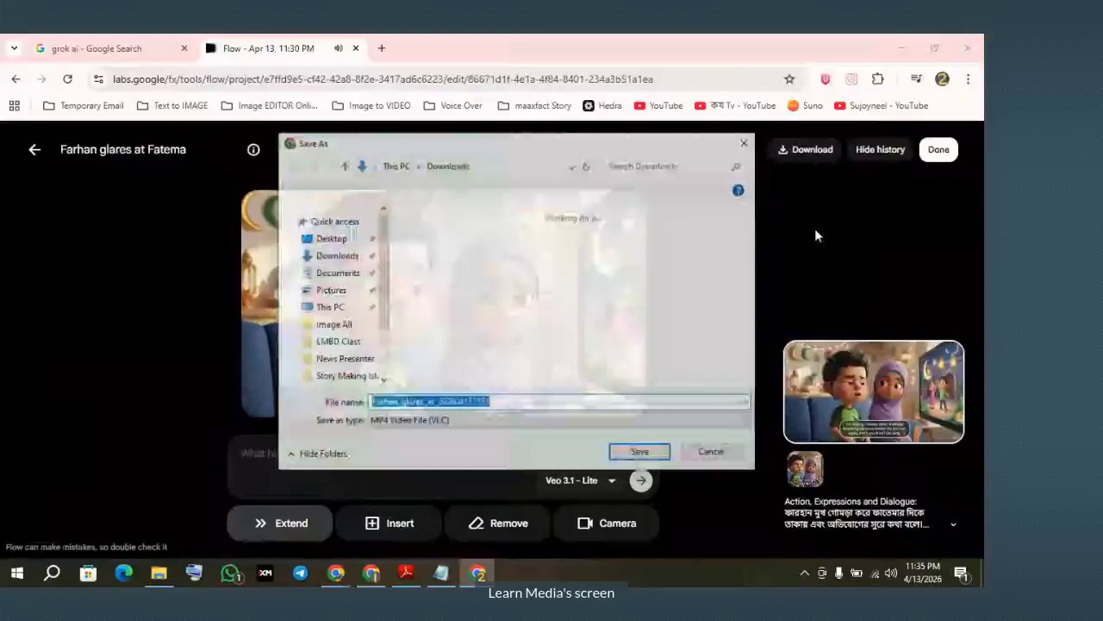
pyautogui.click(331, 251)
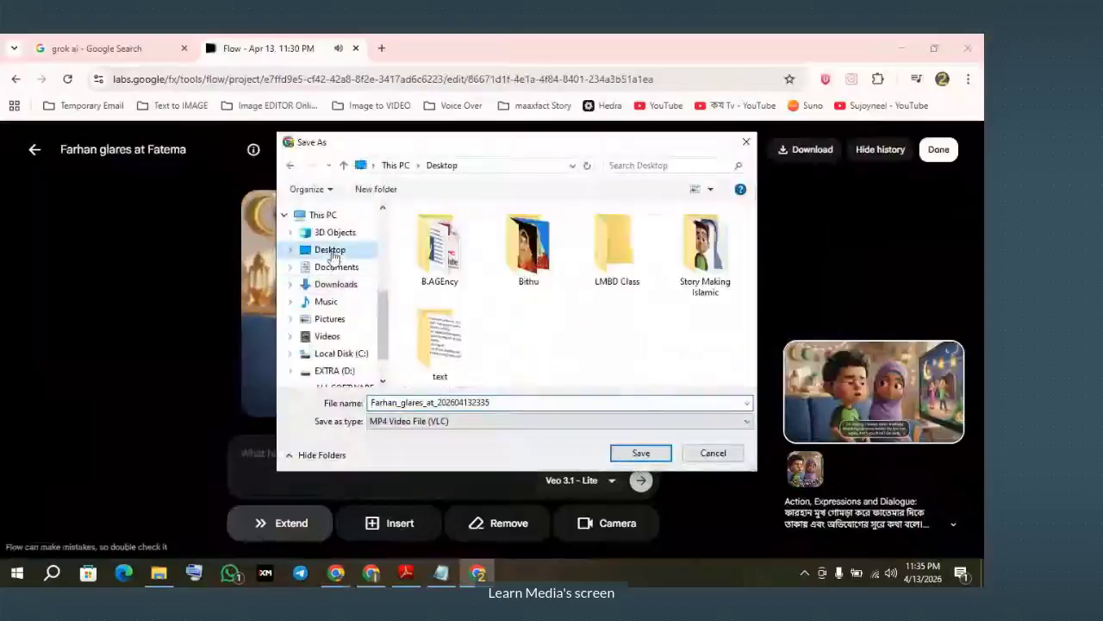
pyautogui.click(641, 455)
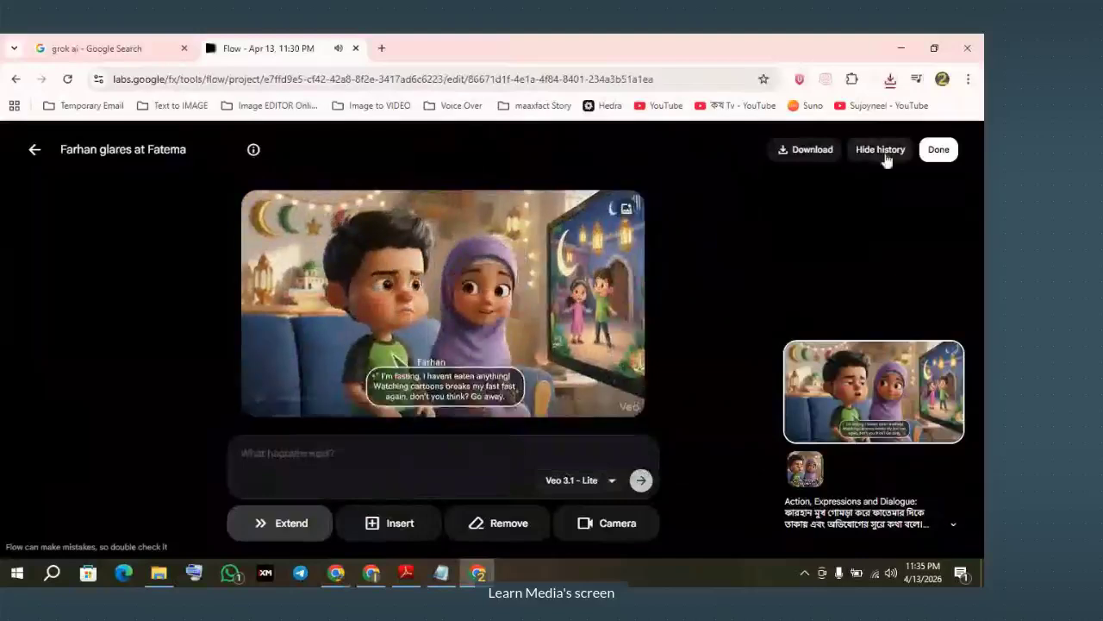
# Locate the downloaded video in the Desktop folder and play it with MPC
pyautogui.click(852, 141)
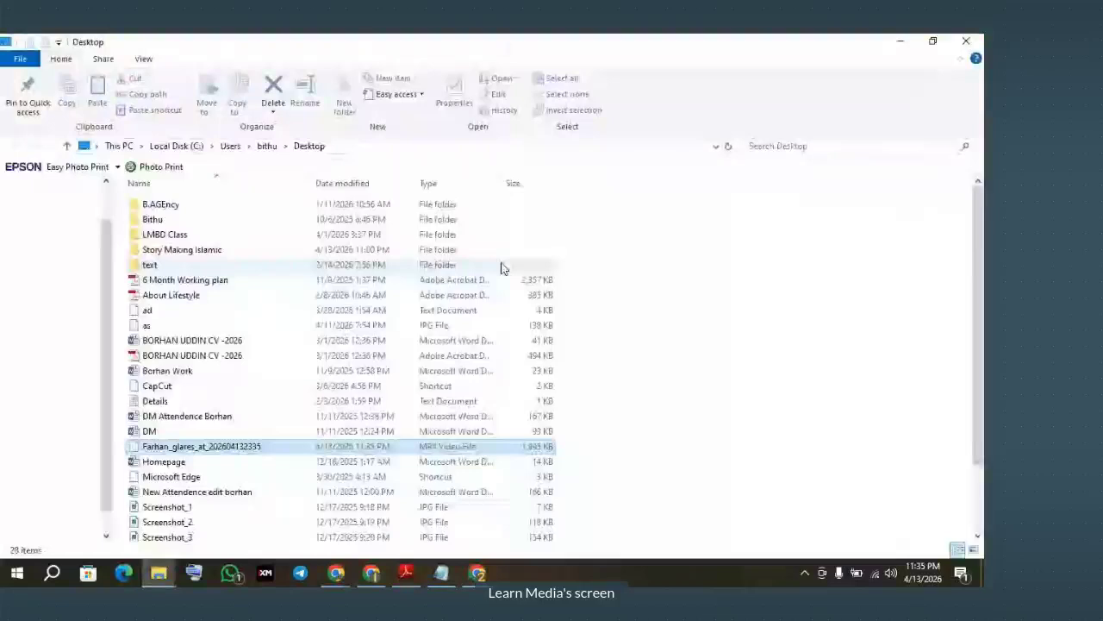
pyautogui.rightClick(218, 445)
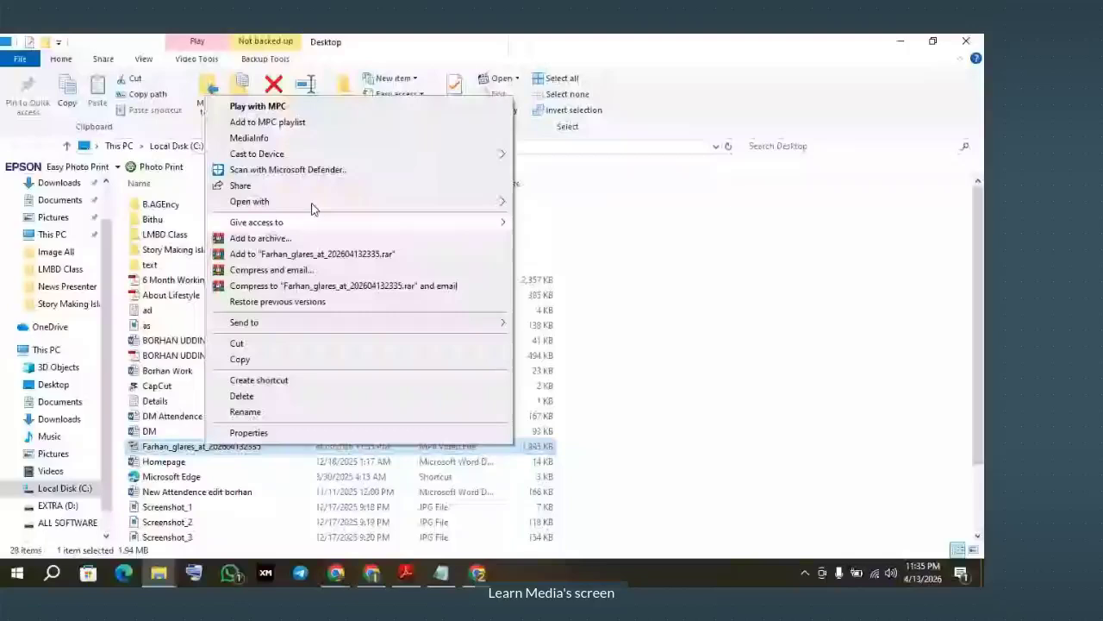
pyautogui.click(277, 109)
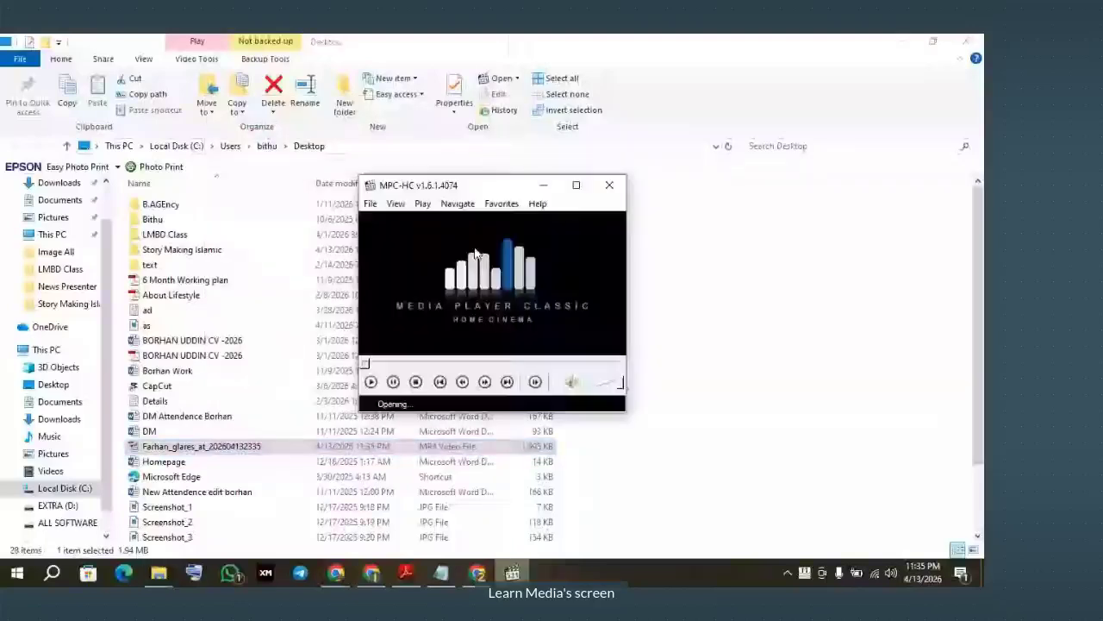
# Check the system playback device and watch the video full screen, restoring the player window when done
pyautogui.click(890, 572)
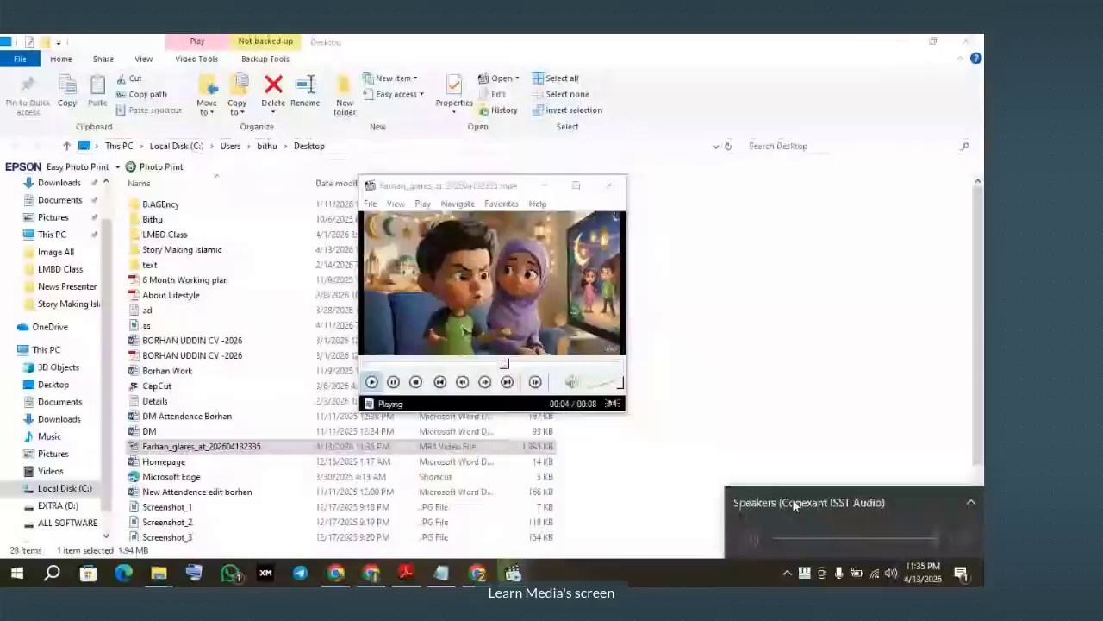
pyautogui.moveTo(496, 195); pyautogui.dragTo(560, 217)
pyautogui.doubleClick(551, 286)
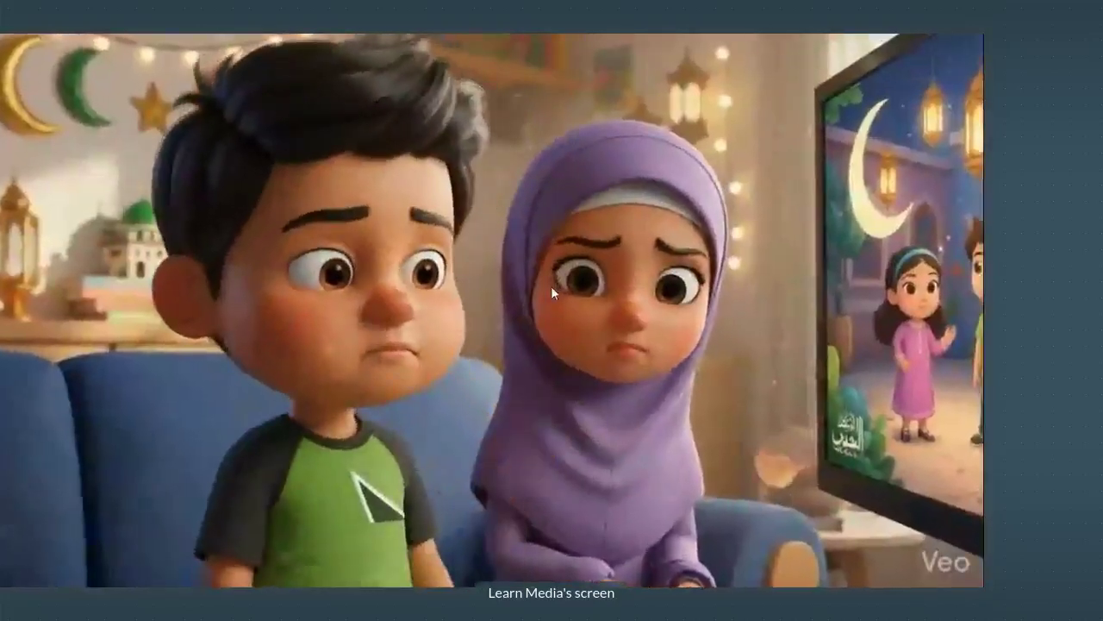
pyautogui.doubleClick(551, 285)
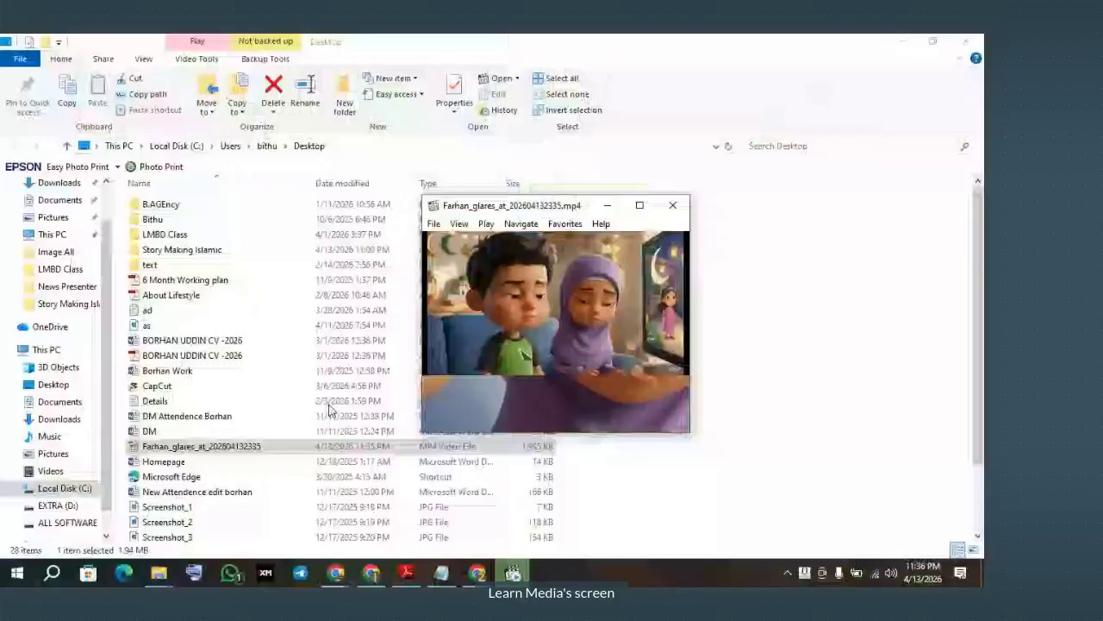
pyautogui.doubleClick(583, 303)
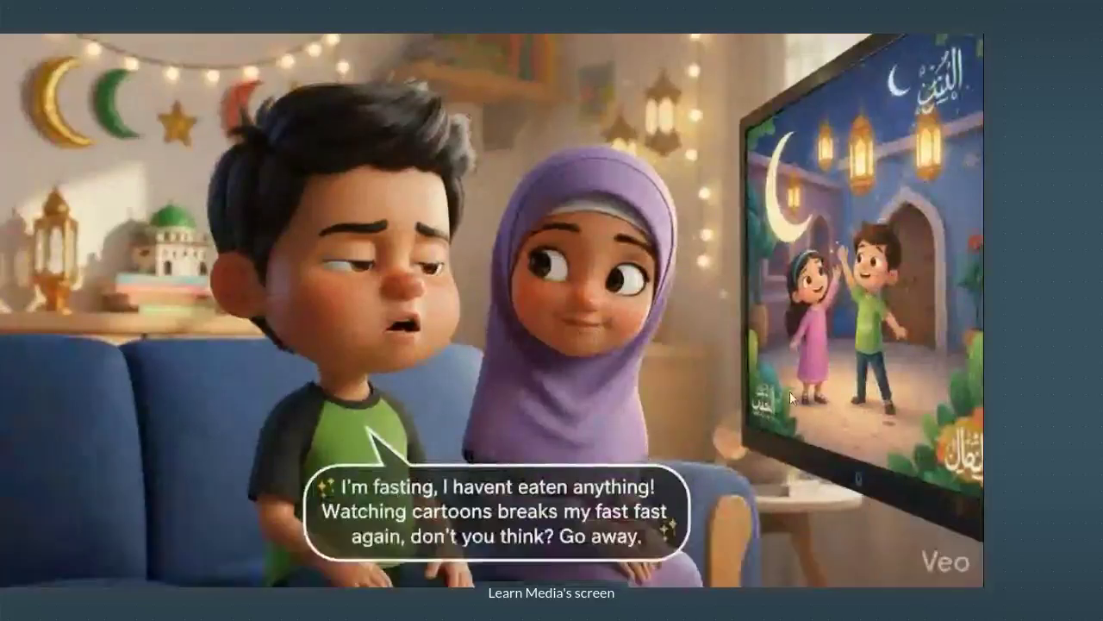
pyautogui.doubleClick(789, 391)
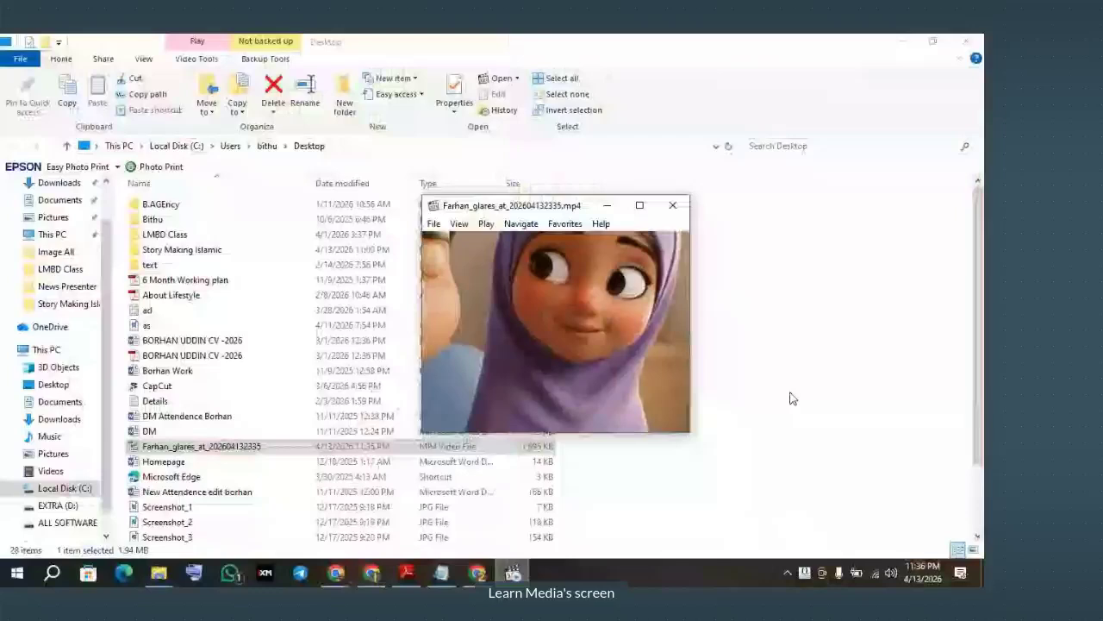
# Switch to the Convay meeting and choose the Communications - Headset option as its microphone
pyautogui.click(336, 573)
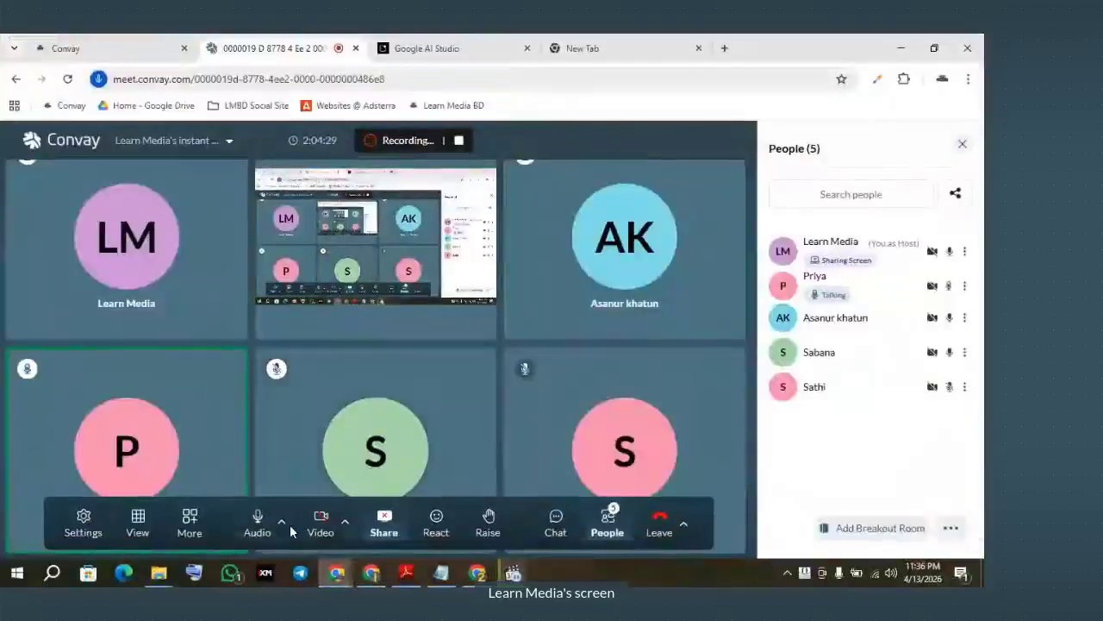
pyautogui.click(283, 522)
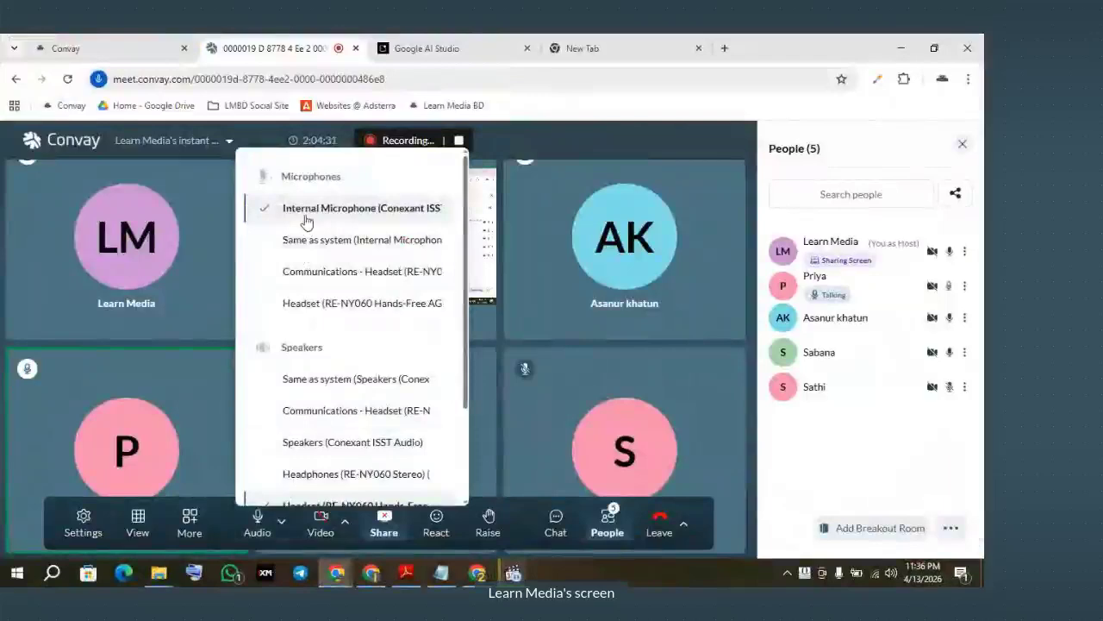
pyautogui.click(361, 281)
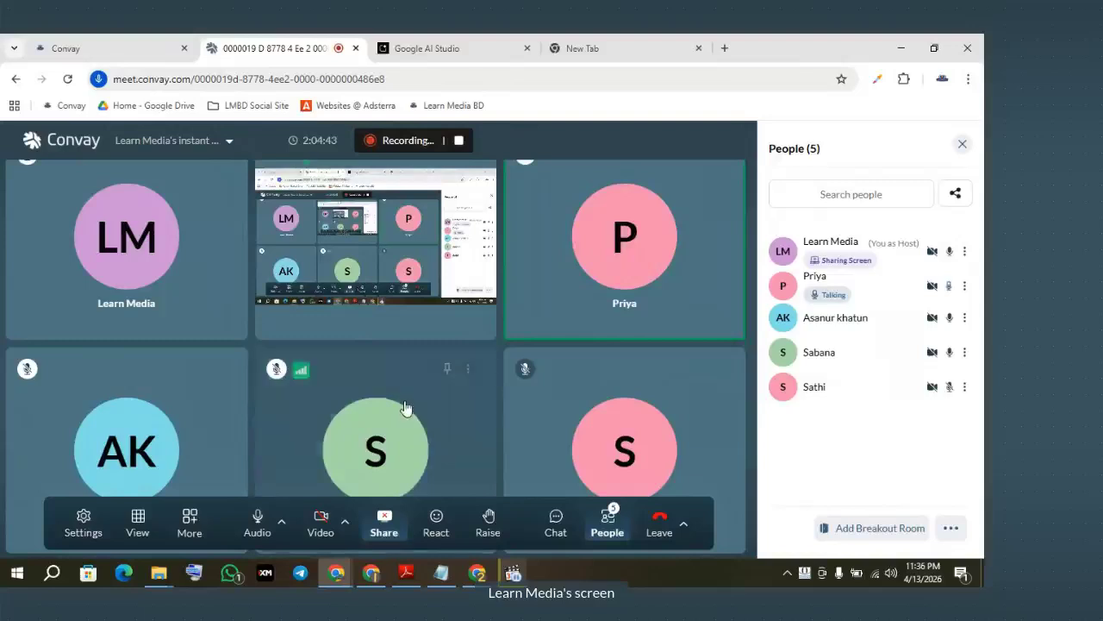
# Return to the media player and replay the downloaded video full screen
pyautogui.click(511, 573)
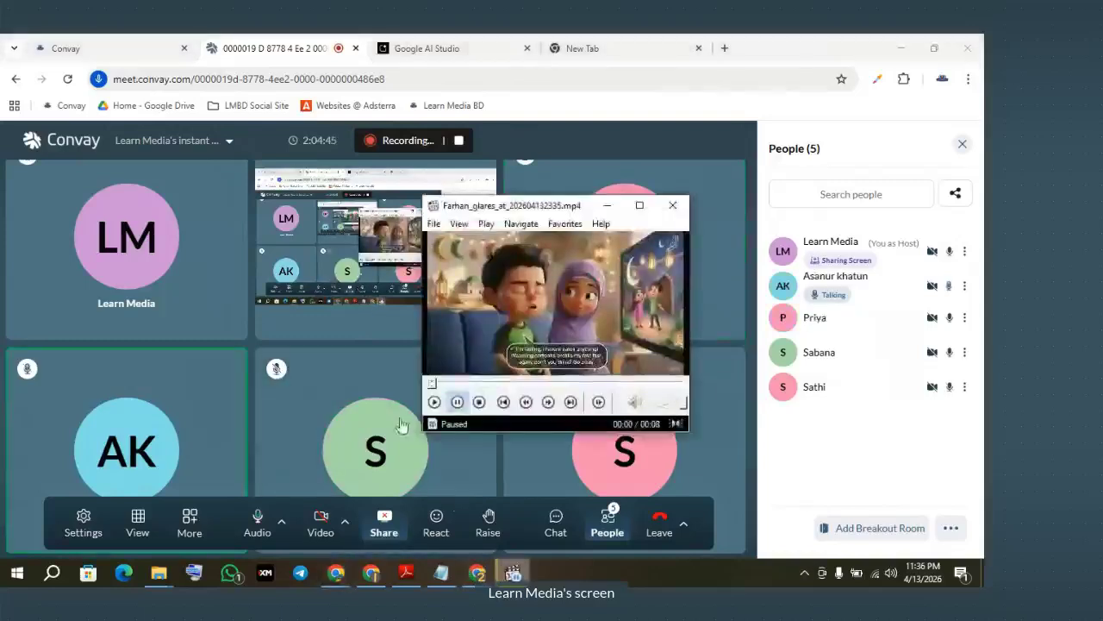
pyautogui.click(434, 402)
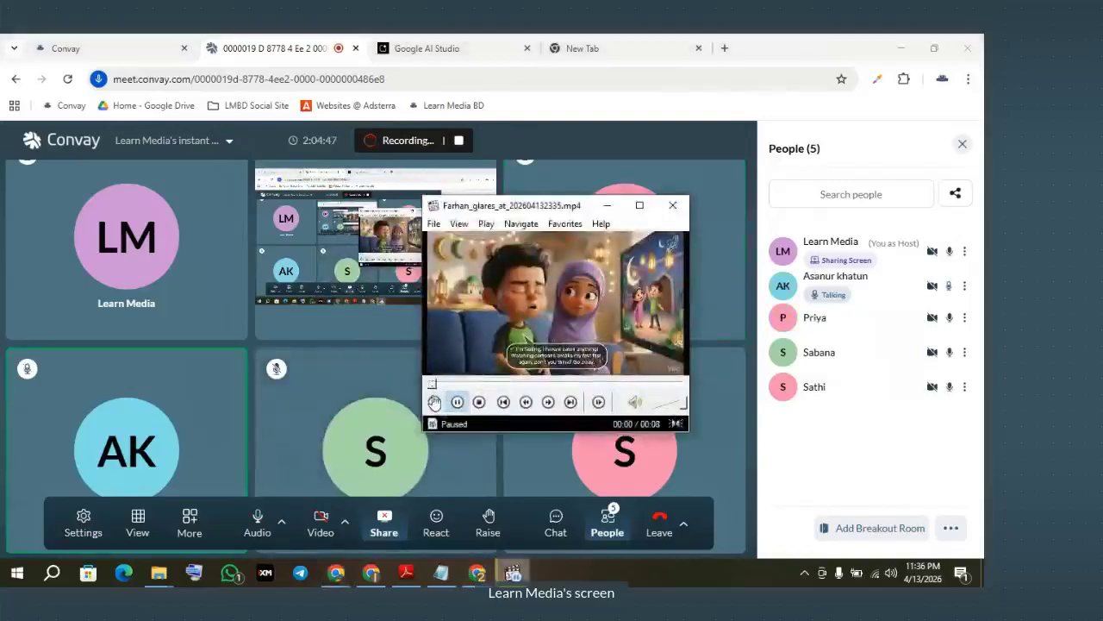
pyautogui.doubleClick(533, 317)
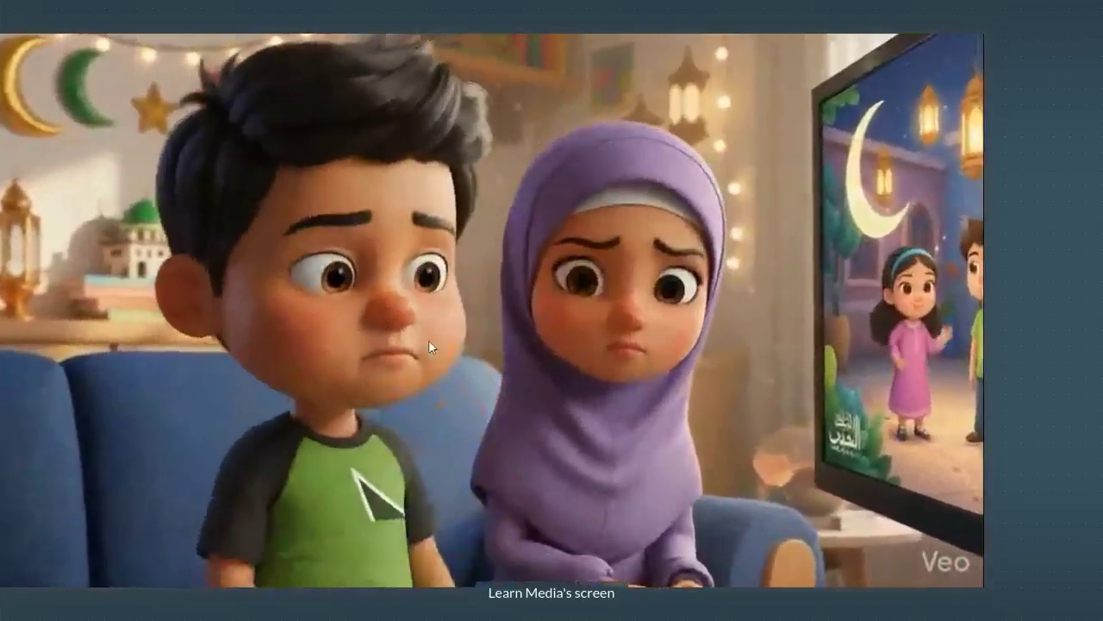
# Leave the full-screen playback of the downloaded video and close the media player
pyautogui.doubleClick(430, 345)
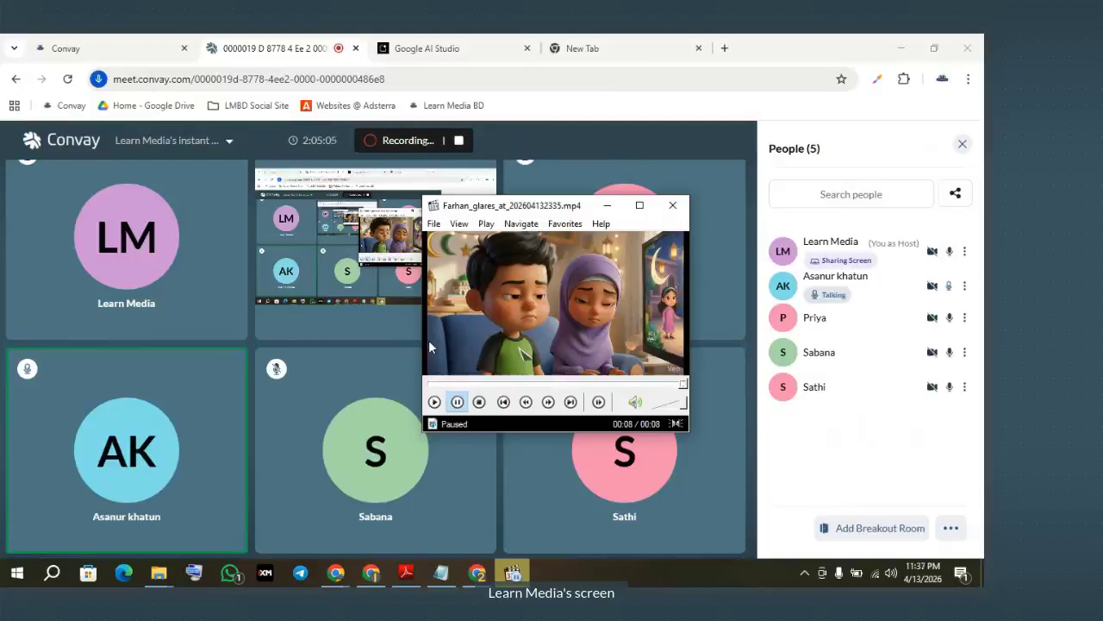
pyautogui.doubleClick(529, 303)
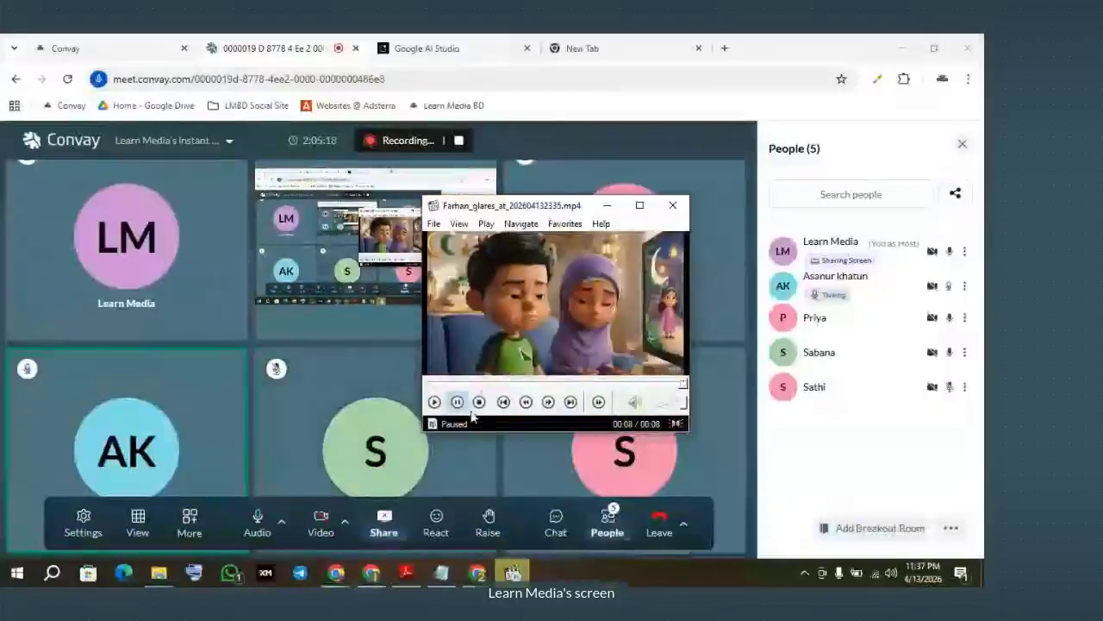
pyautogui.click(672, 205)
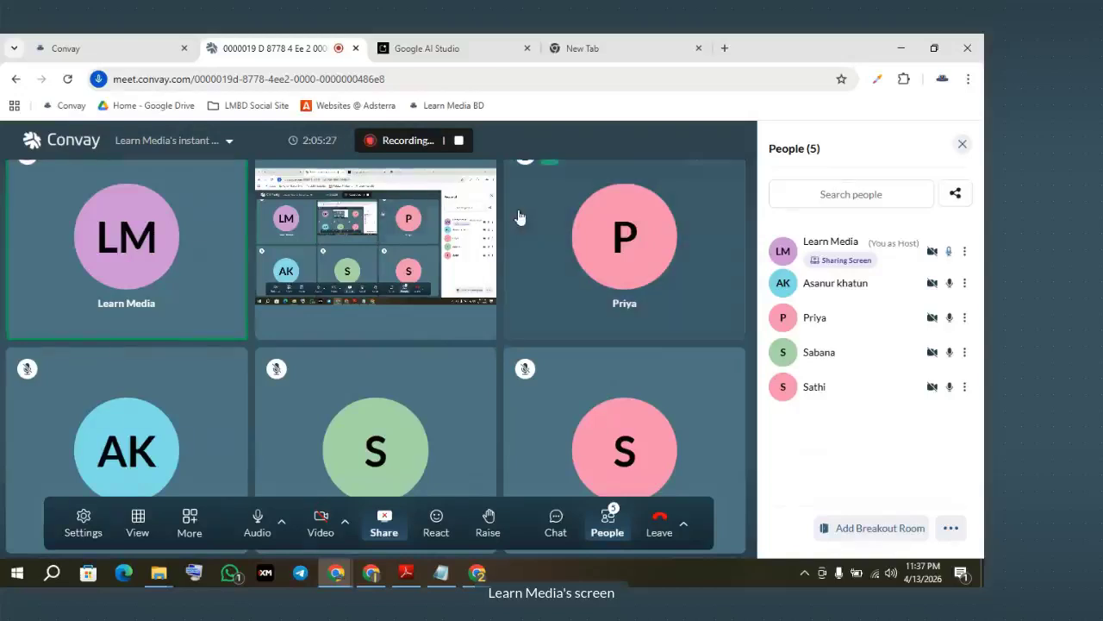
# Switch to the Notepad shot list and review the Shot 1 prompt and the shots after it
pyautogui.click(448, 579)
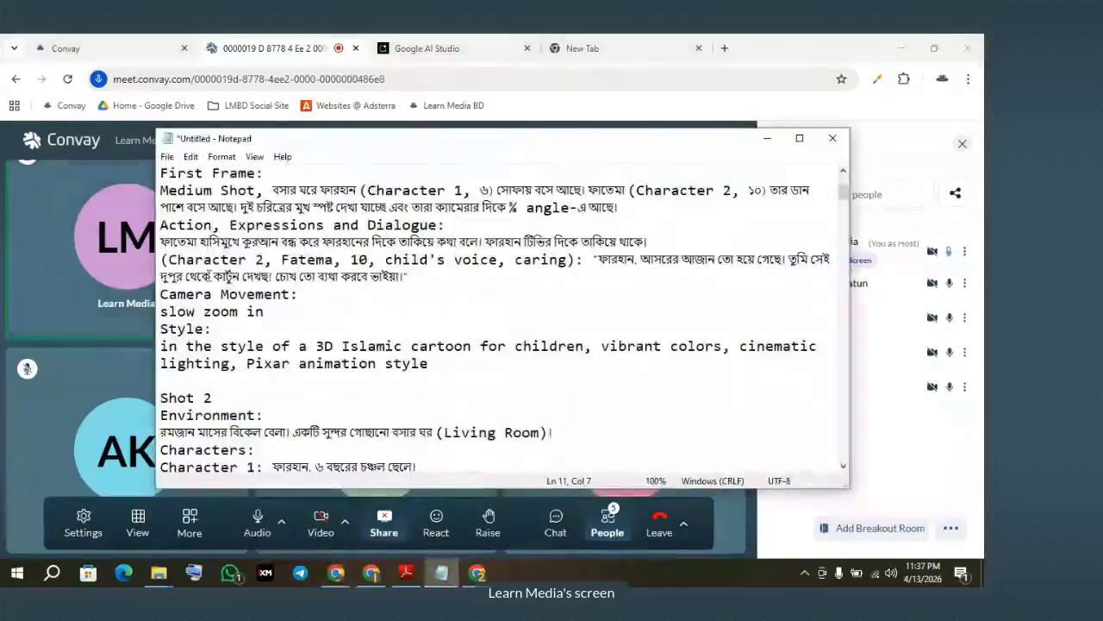
pyautogui.scroll(3, 202, 217)
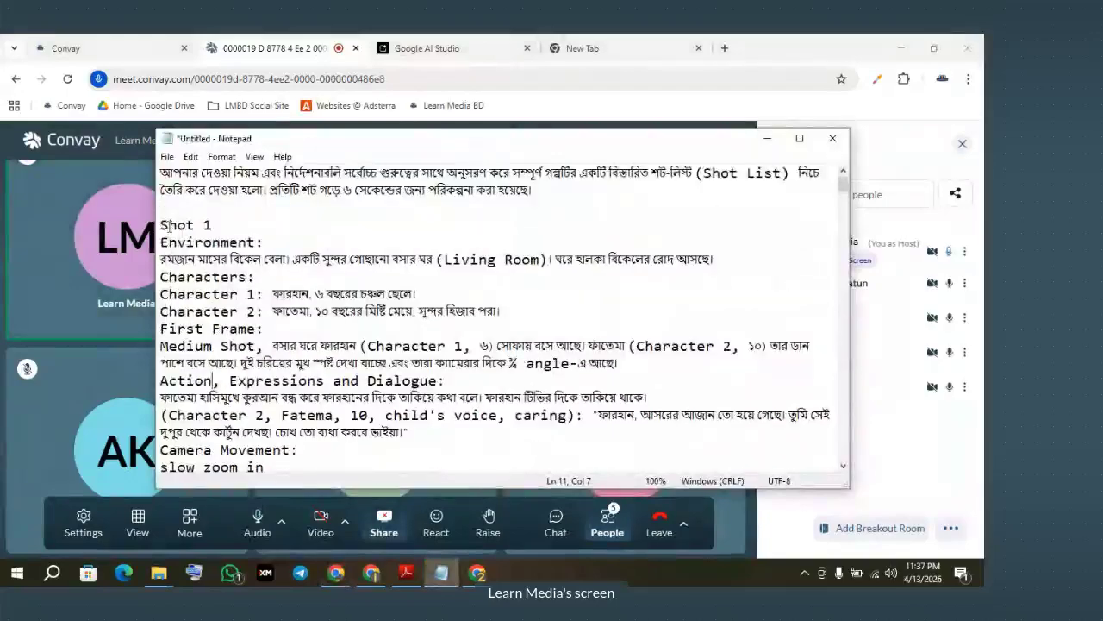
pyautogui.moveTo(170, 225); pyautogui.dragTo(269, 263)
pyautogui.scroll(-20, 327, 261)
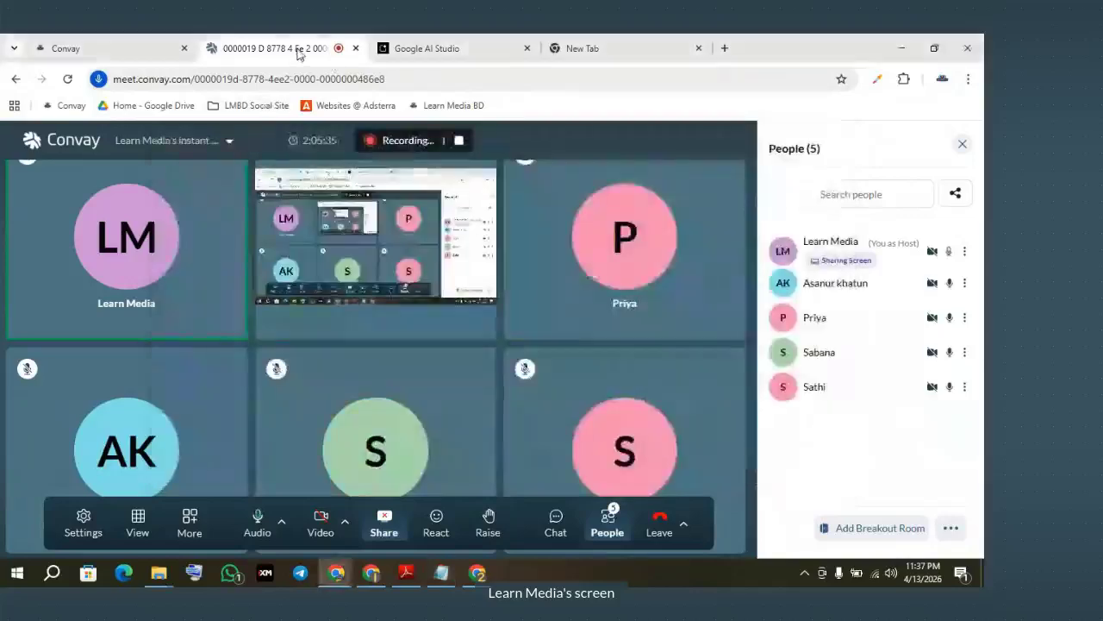
# Close the image refinement dialog in the Whisk project, and bring up the Flow project dated Apr 13, 11:21 PM
pyautogui.click(298, 52)
pyautogui.click(476, 573)
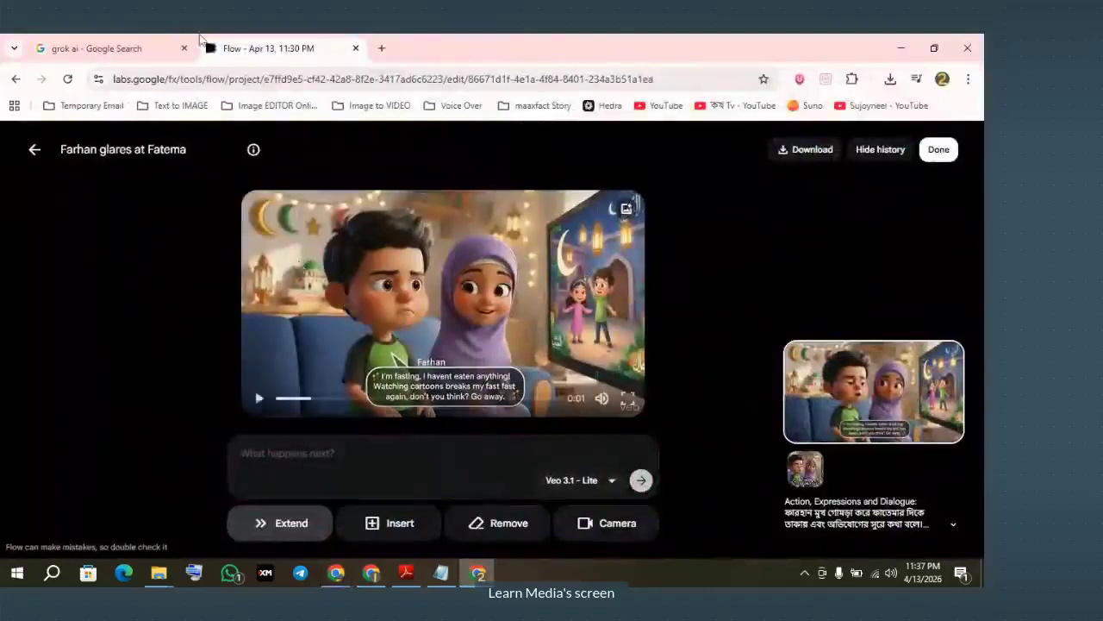
pyautogui.moveTo(336, 578)
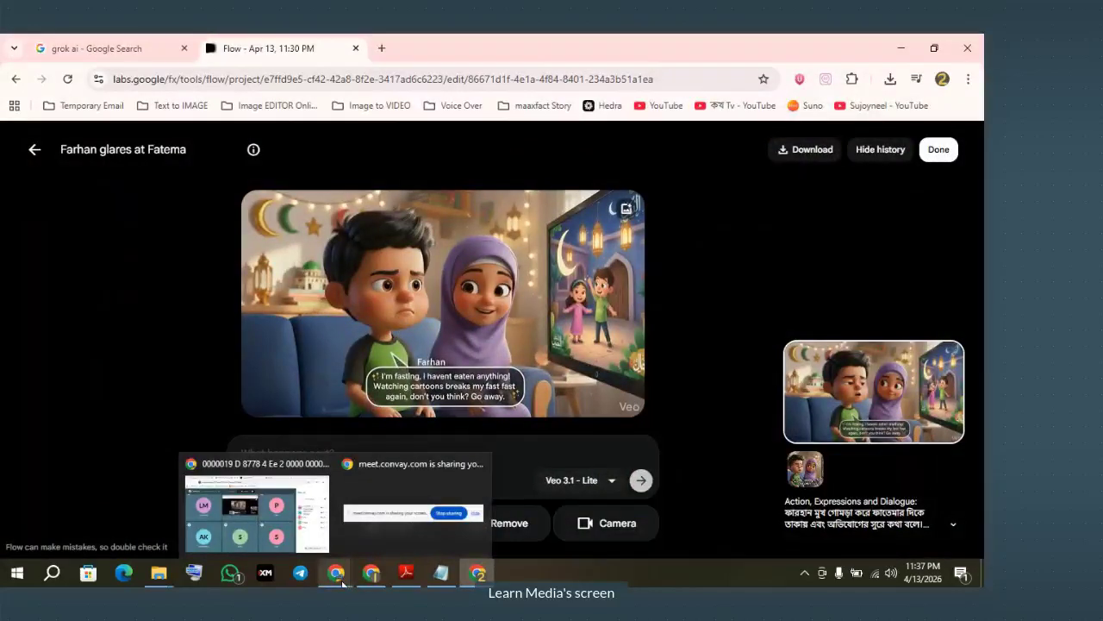
pyautogui.click(264, 475)
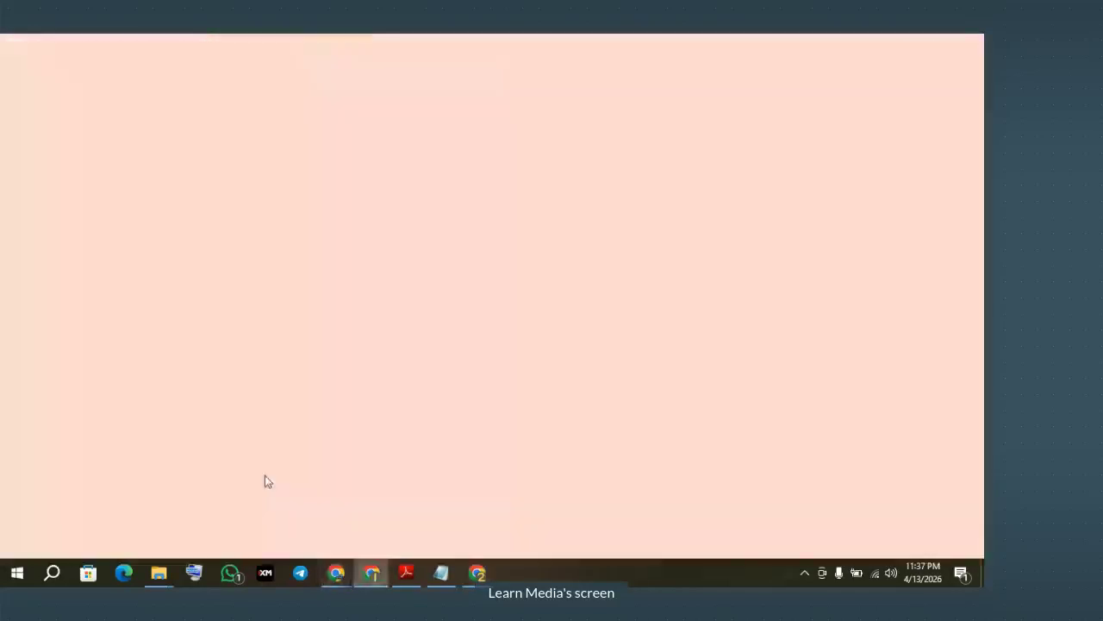
pyautogui.click(96, 43)
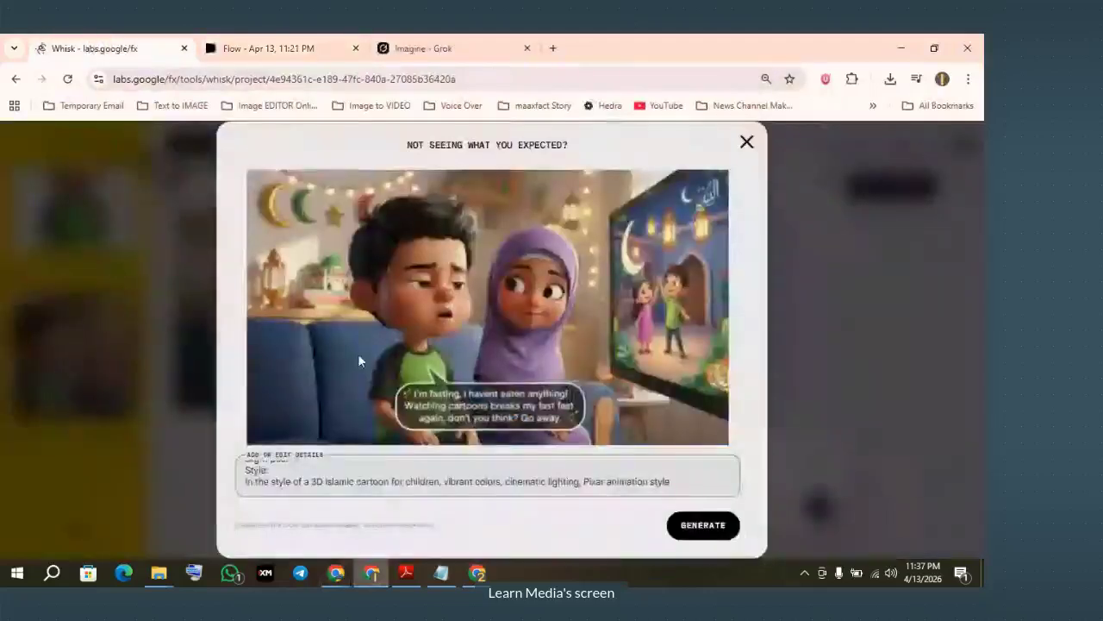
pyautogui.click(746, 139)
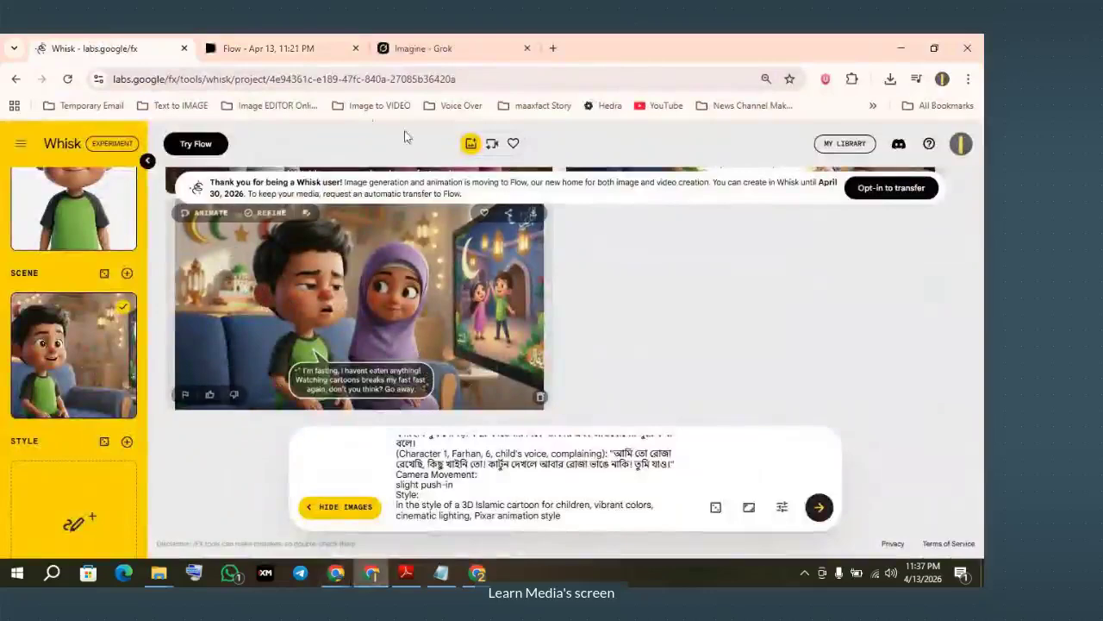
pyautogui.click(268, 50)
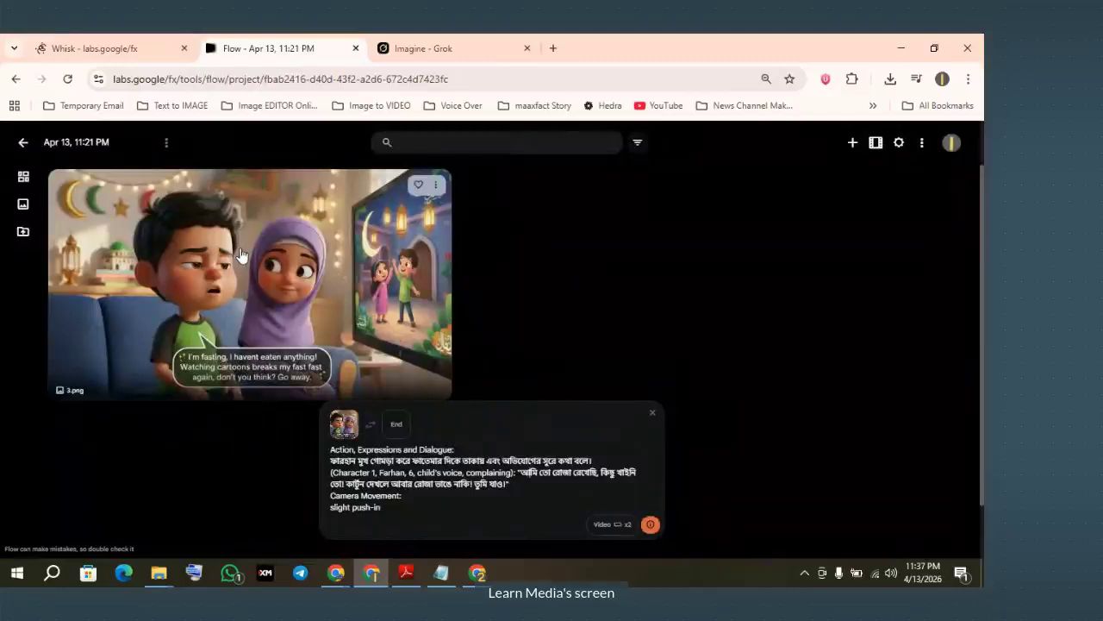
# Switch to Cartoon make korar prompt.pdf in Adobe Reader and examine the rules for structuring each shot's prompt
pyautogui.click(410, 577)
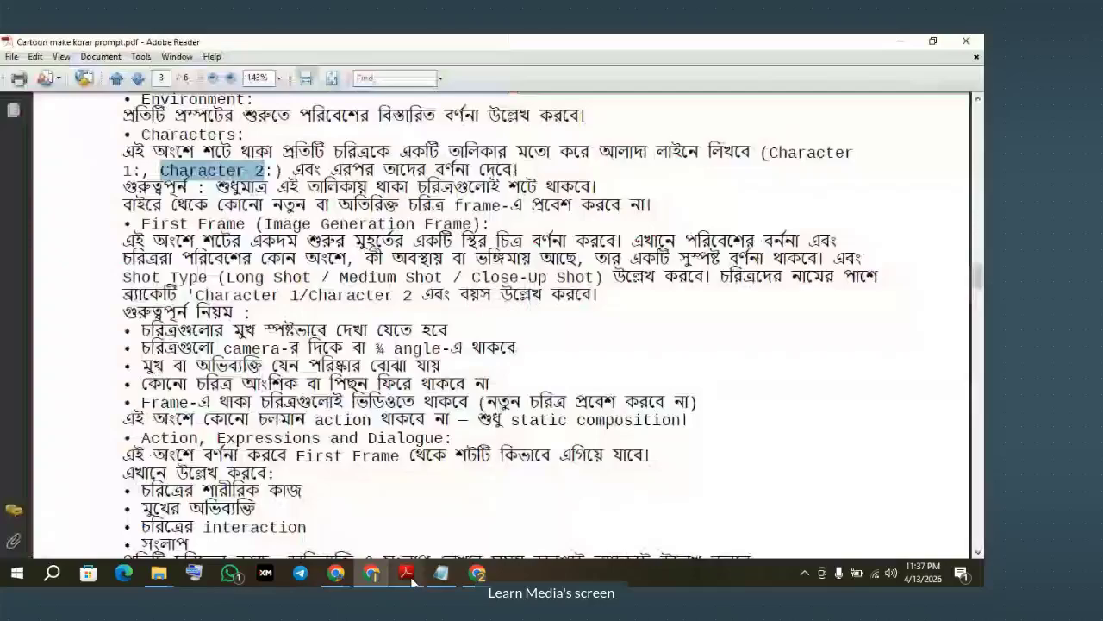
pyautogui.scroll(-5, 361, 384)
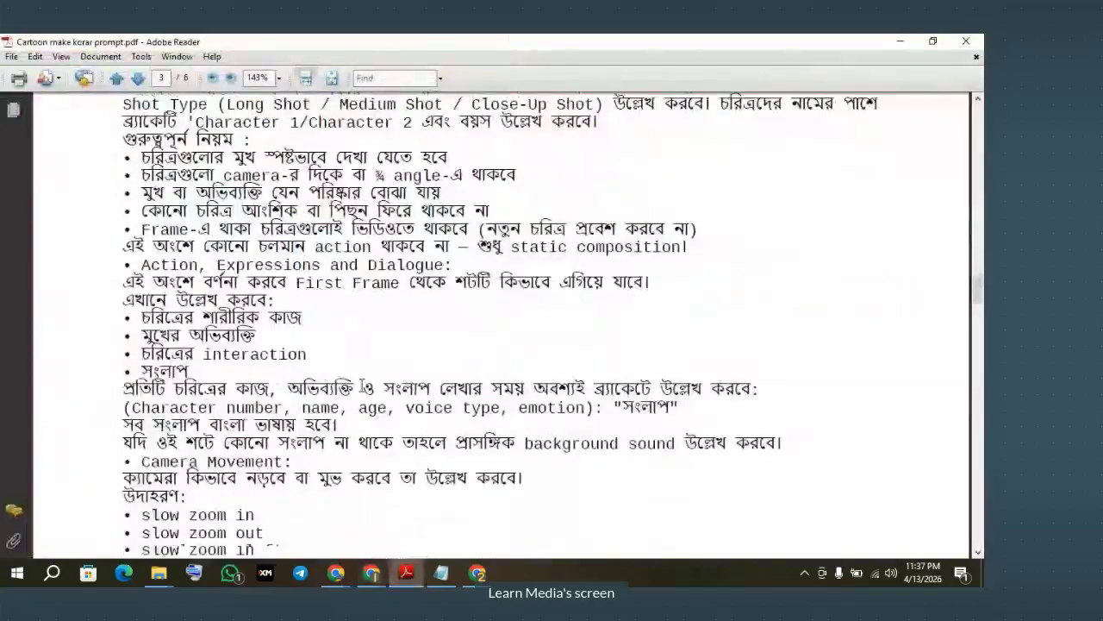
pyautogui.scroll(8, 361, 385)
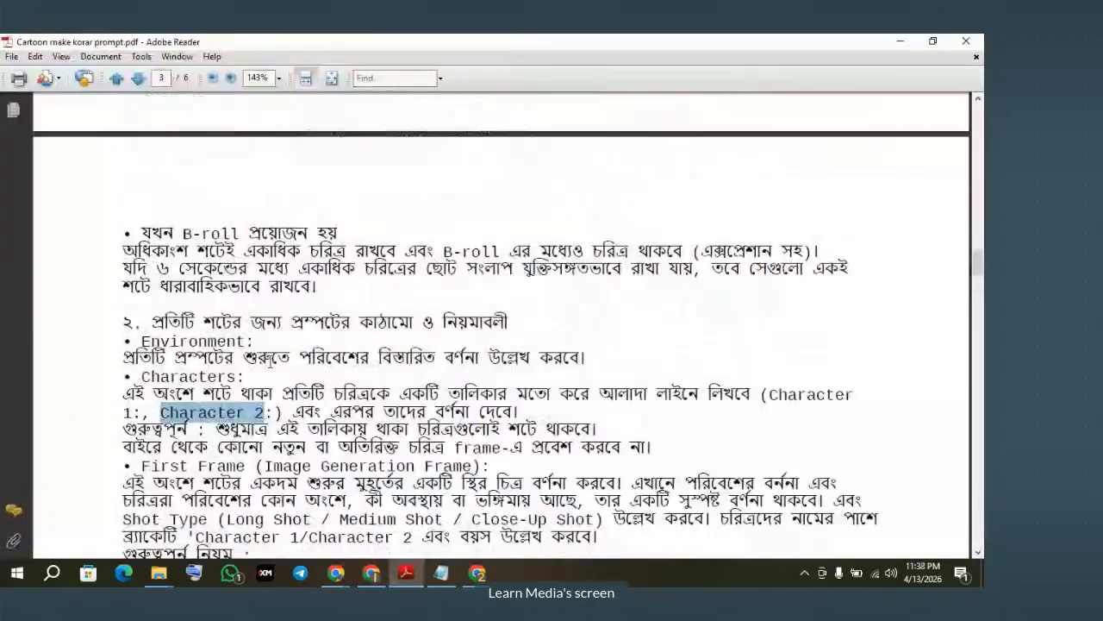
pyautogui.scroll(-1, 269, 361)
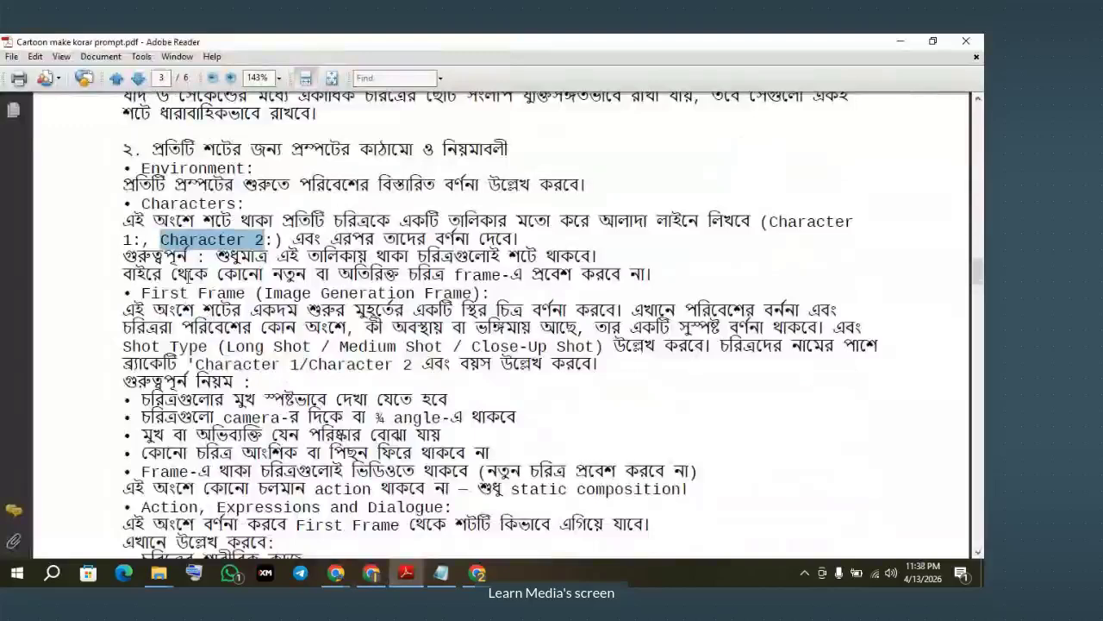
pyautogui.moveTo(189, 276); pyautogui.dragTo(506, 389)
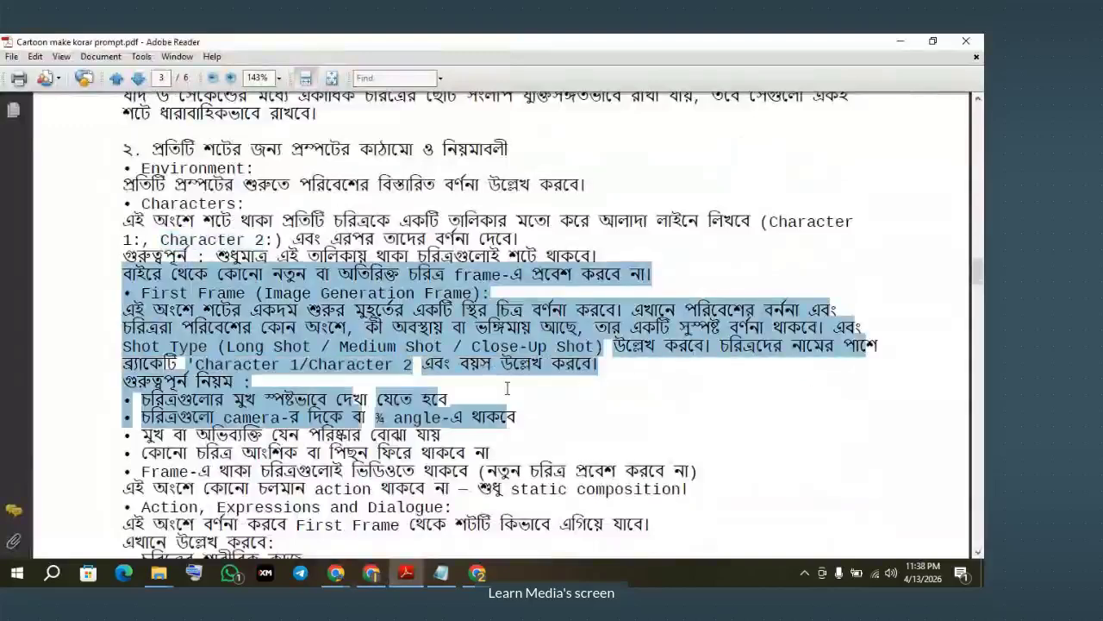
pyautogui.scroll(-5, 507, 389)
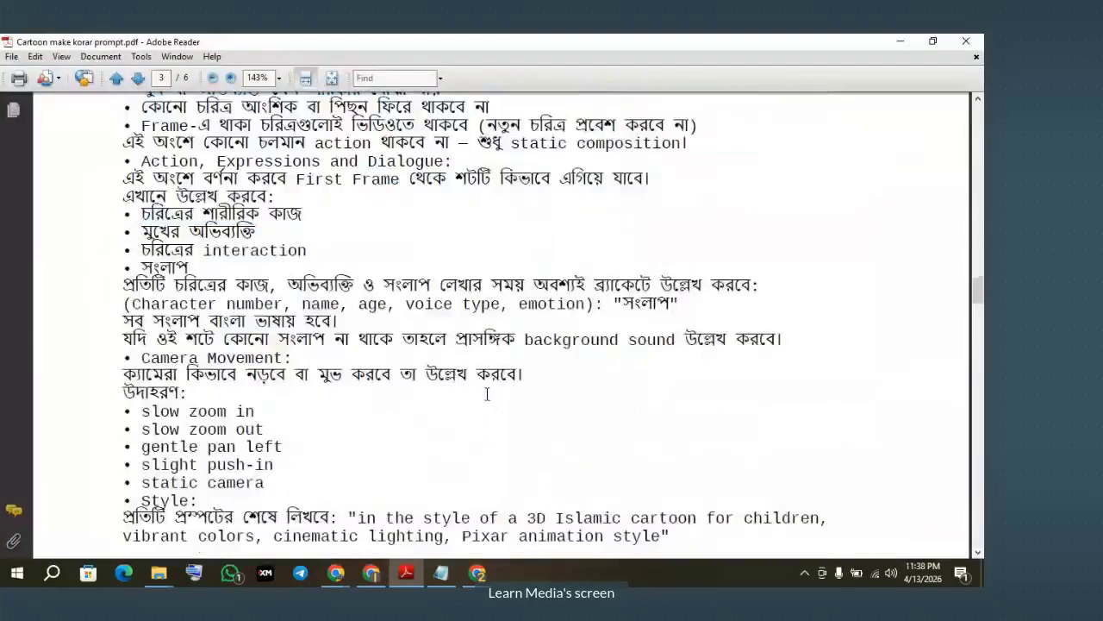
pyautogui.scroll(8, 487, 394)
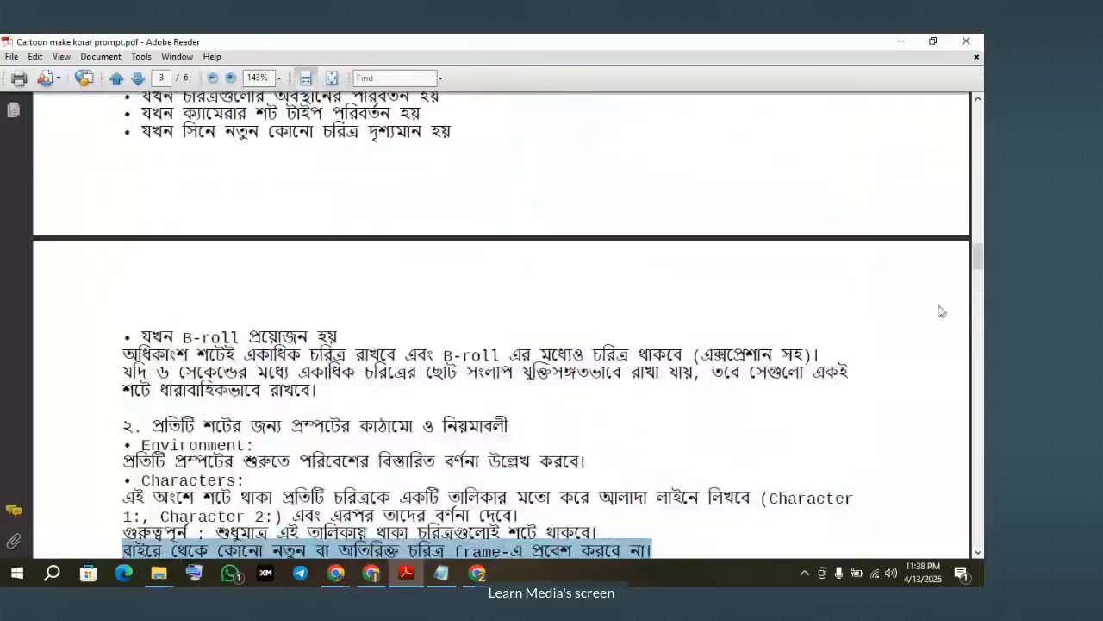
# Review the story idea and the character list in the script-writing prompt on the PDF's first page
pyautogui.scroll(15, 224, 280)
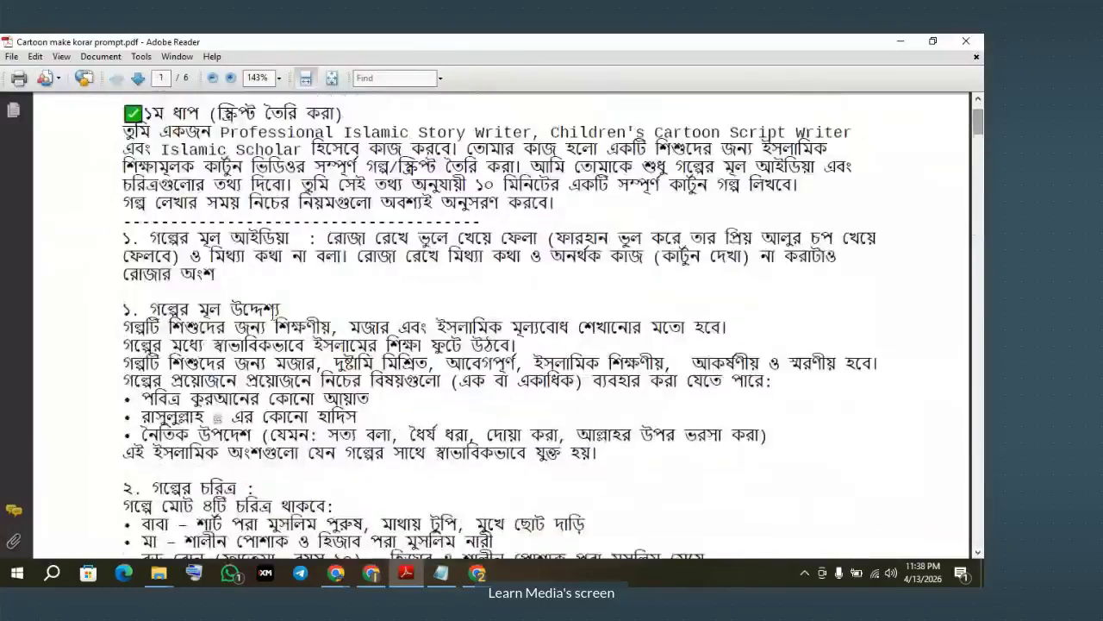
pyautogui.moveTo(150, 240); pyautogui.dragTo(217, 267)
pyautogui.scroll(-3, 217, 267)
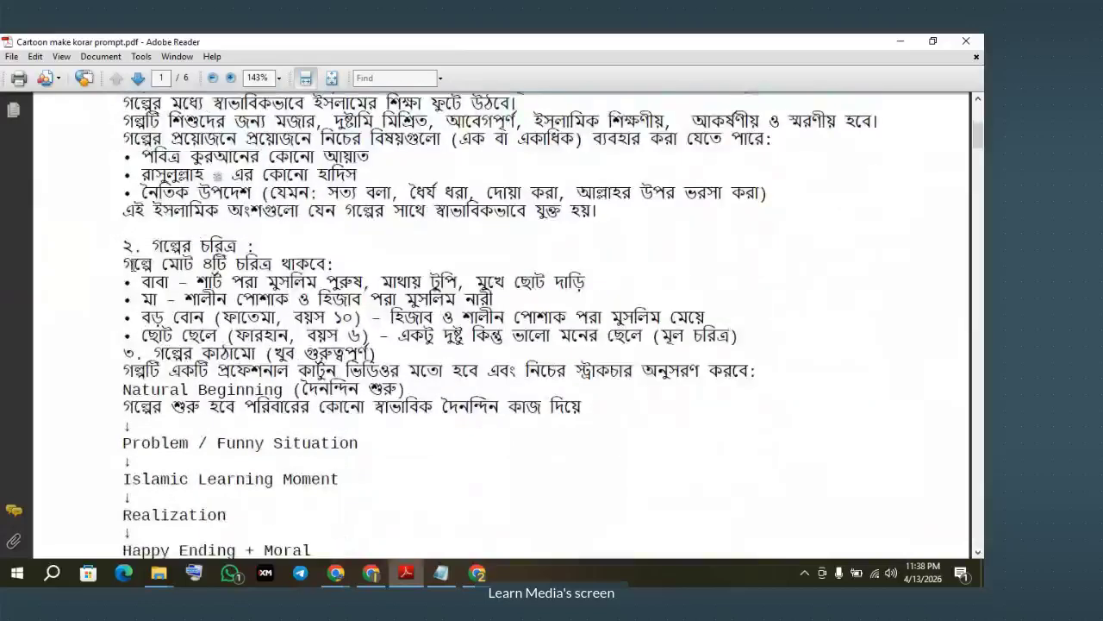
pyautogui.moveTo(156, 247); pyautogui.dragTo(123, 267)
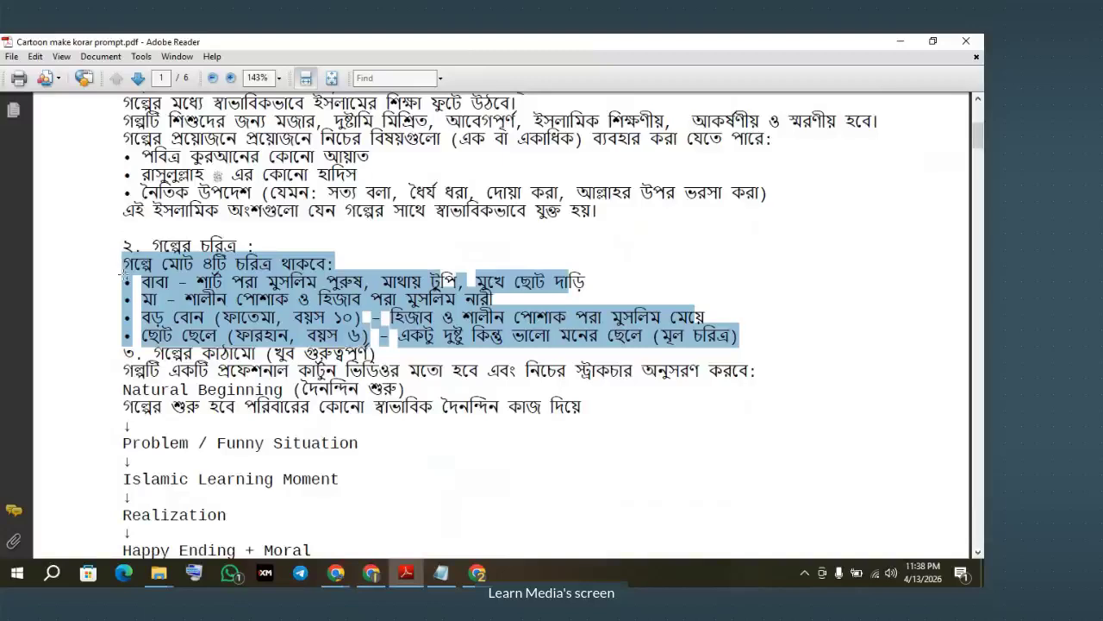
pyautogui.scroll(5, 159, 312)
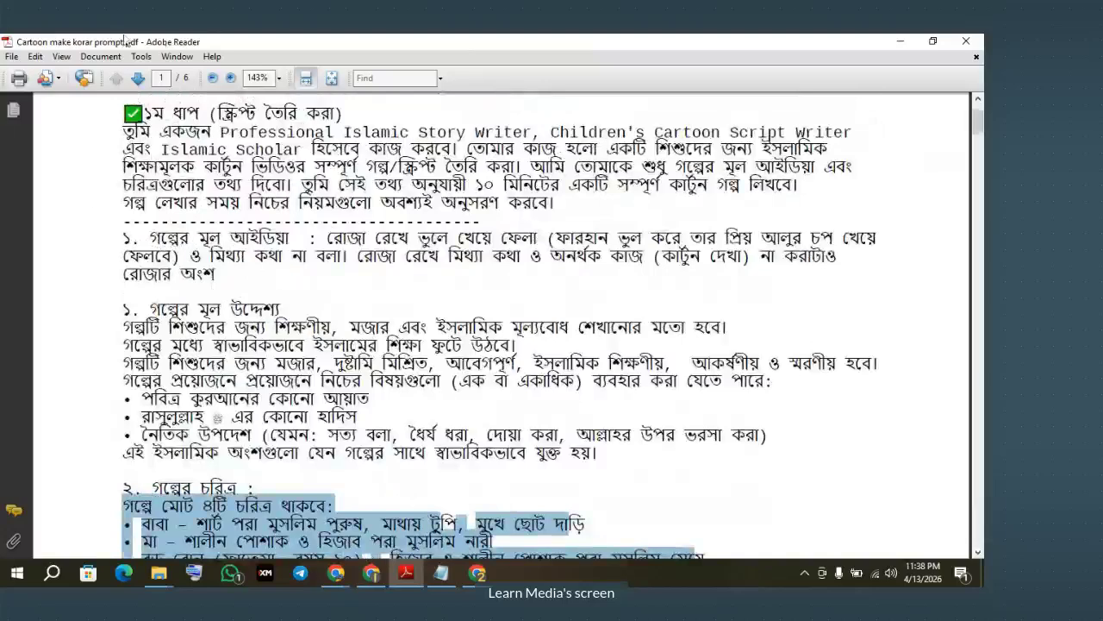
# Review the Shot 2 prompt in Google AI Studio and its matching scene image in the Flow and Whisk projects
pyautogui.click(335, 573)
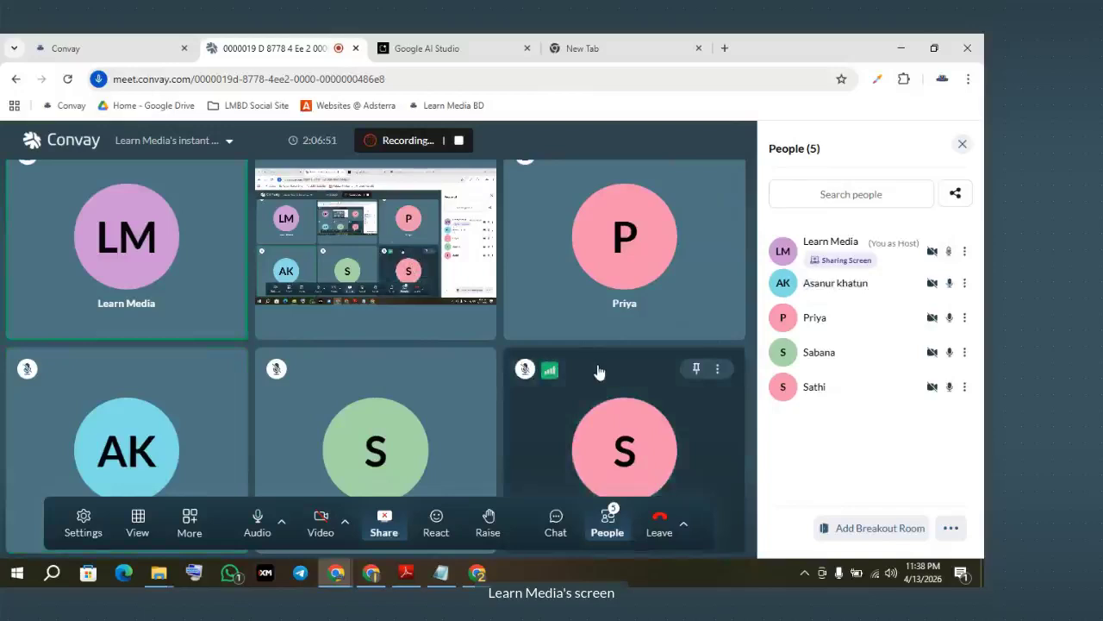
pyautogui.click(422, 48)
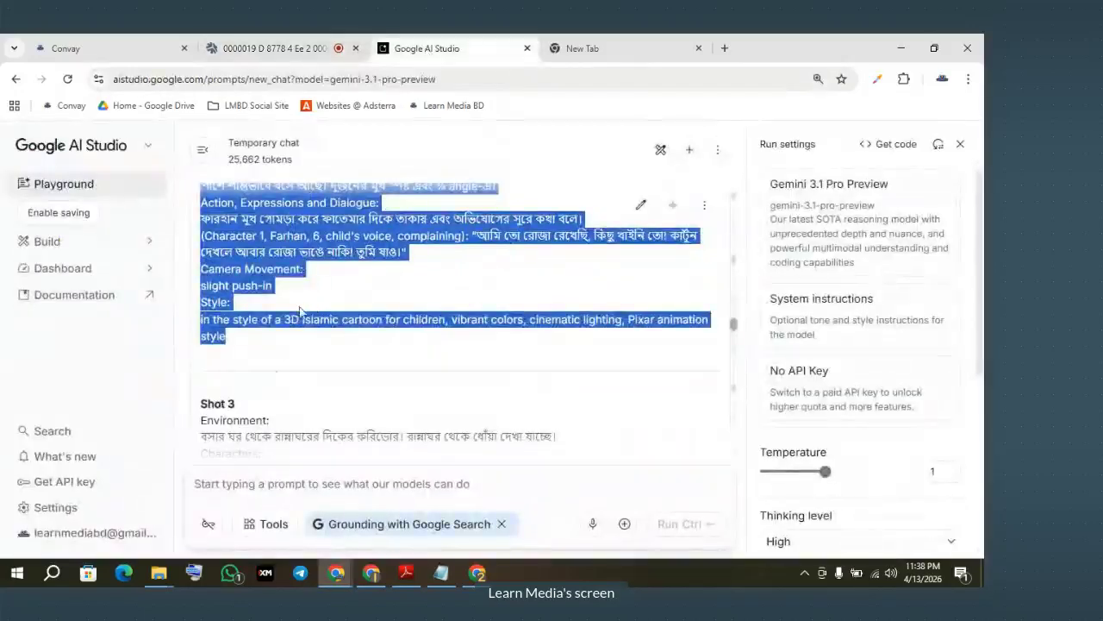
pyautogui.click(372, 573)
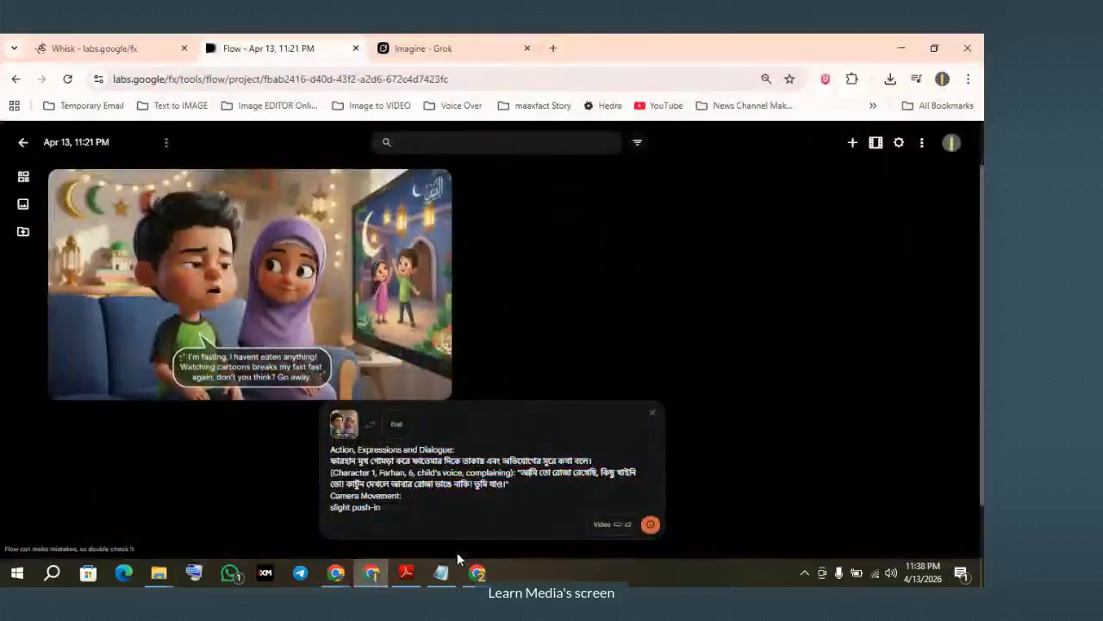
pyautogui.click(95, 48)
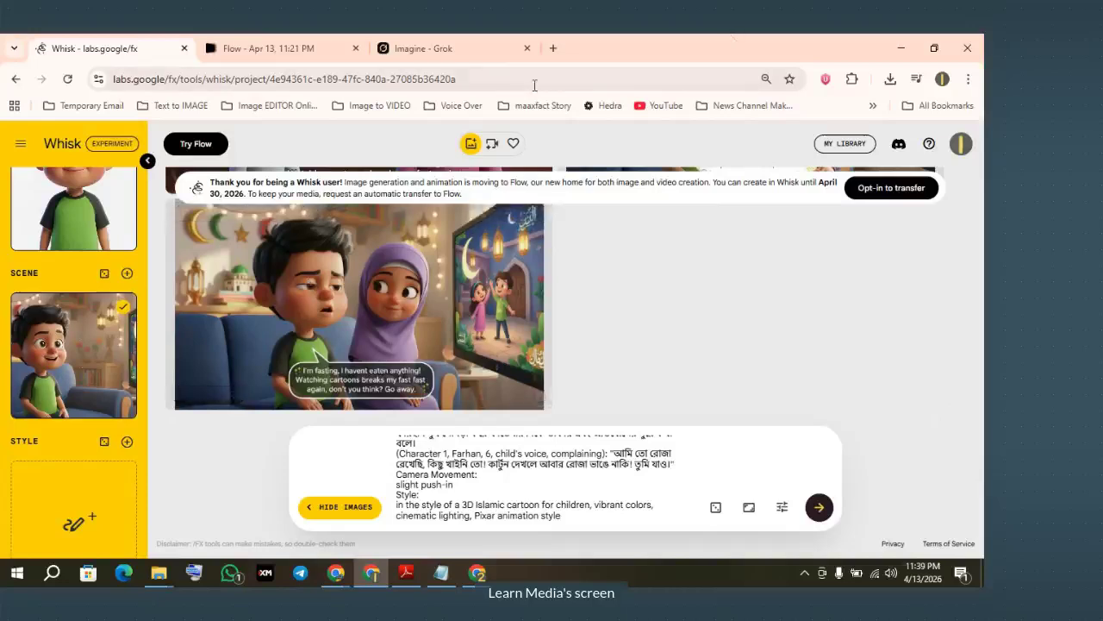
# Search Google for social blade in a new browser tab and open the Social Blade website
pyautogui.click(553, 48)
pyautogui.write('s')
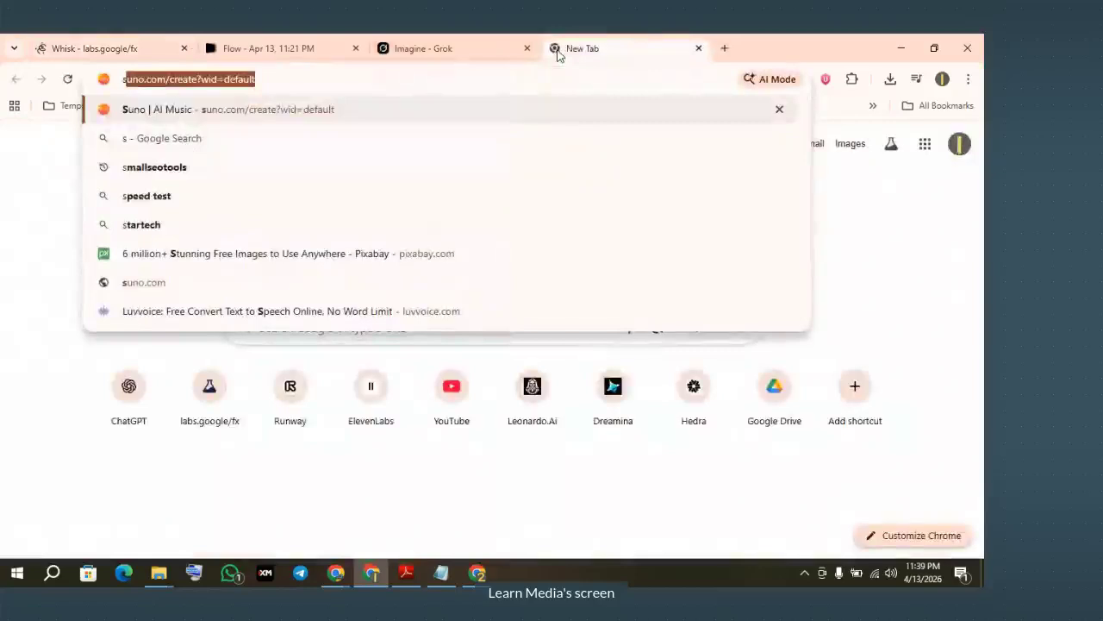
pyautogui.write('c')
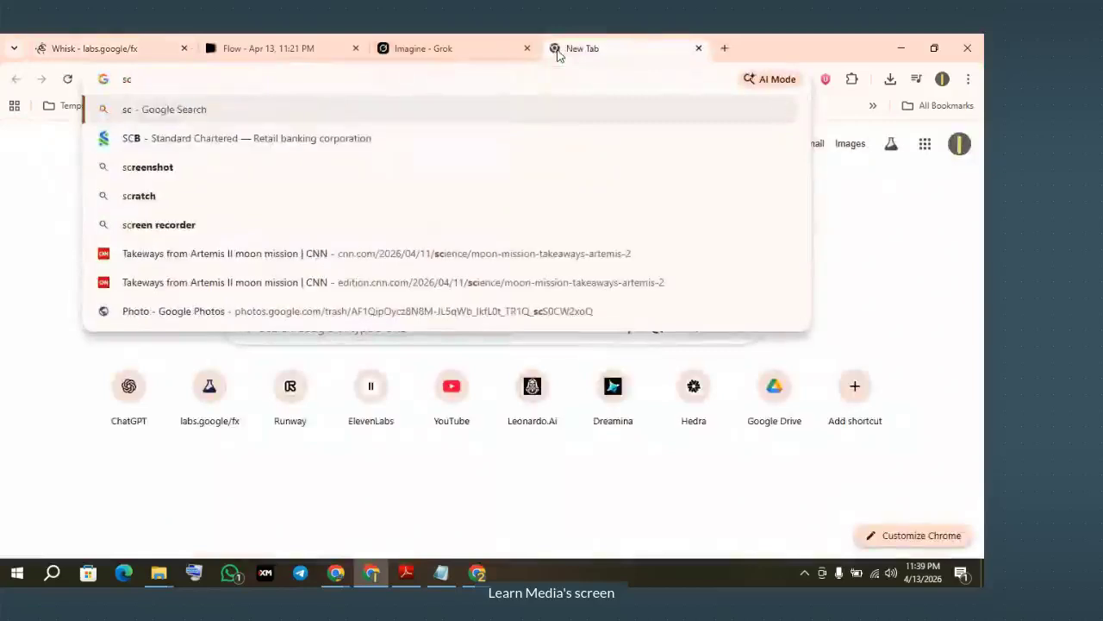
pyautogui.press('BackSpace')
pyautogui.write('o')
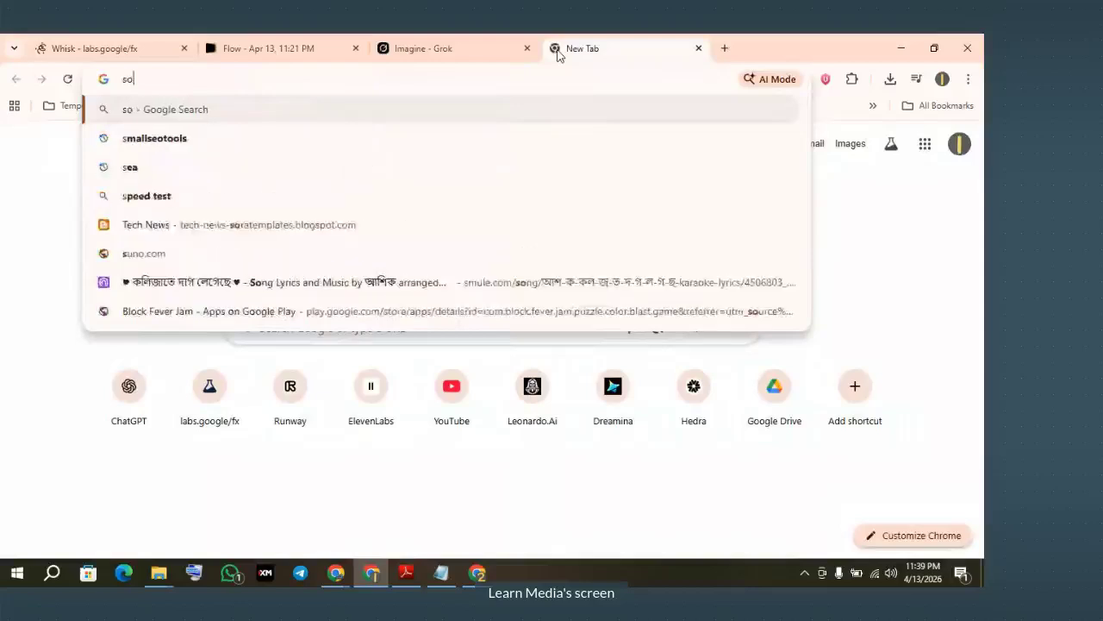
pyautogui.write('cial')
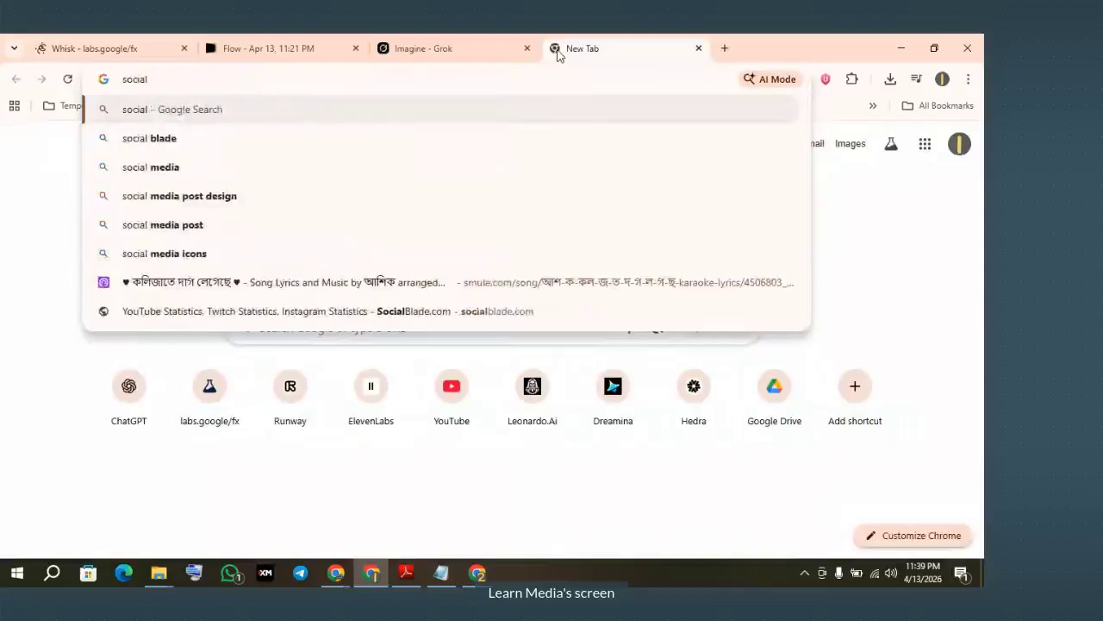
pyautogui.click(138, 145)
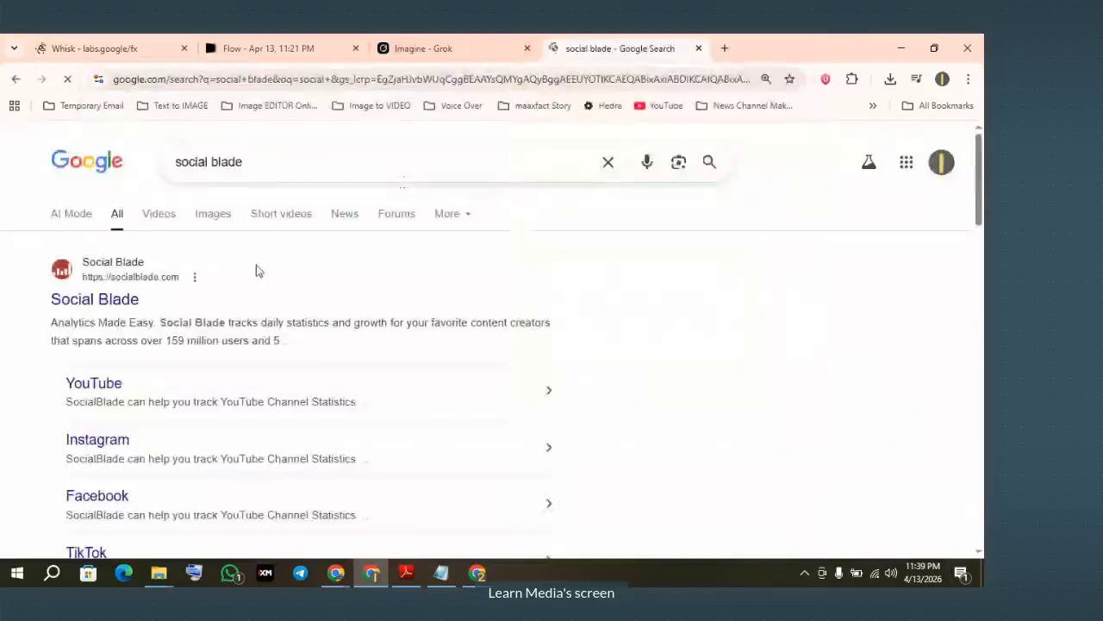
pyautogui.click(95, 300)
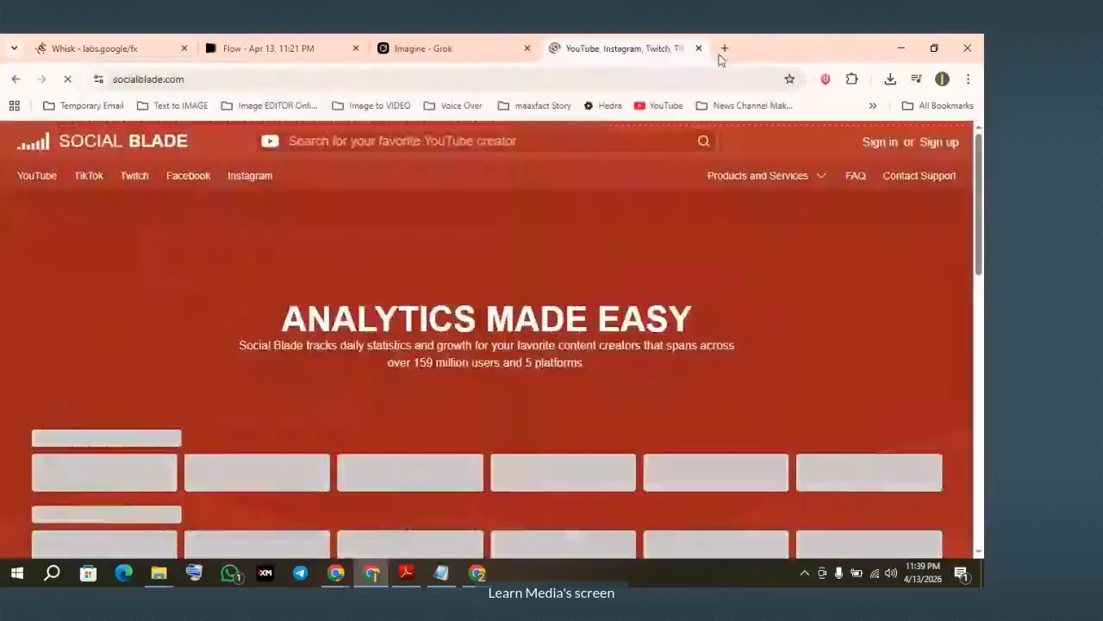
# Open YouTube in a new browser tab and search for kaniz fatema
pyautogui.click(723, 48)
pyautogui.click(660, 105)
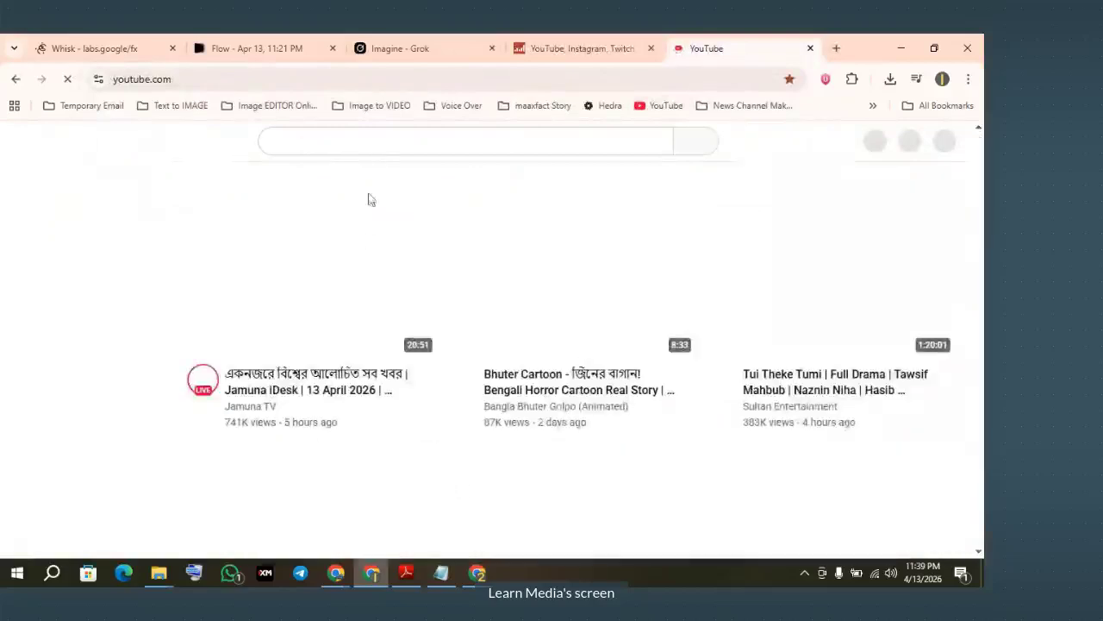
pyautogui.click(317, 144)
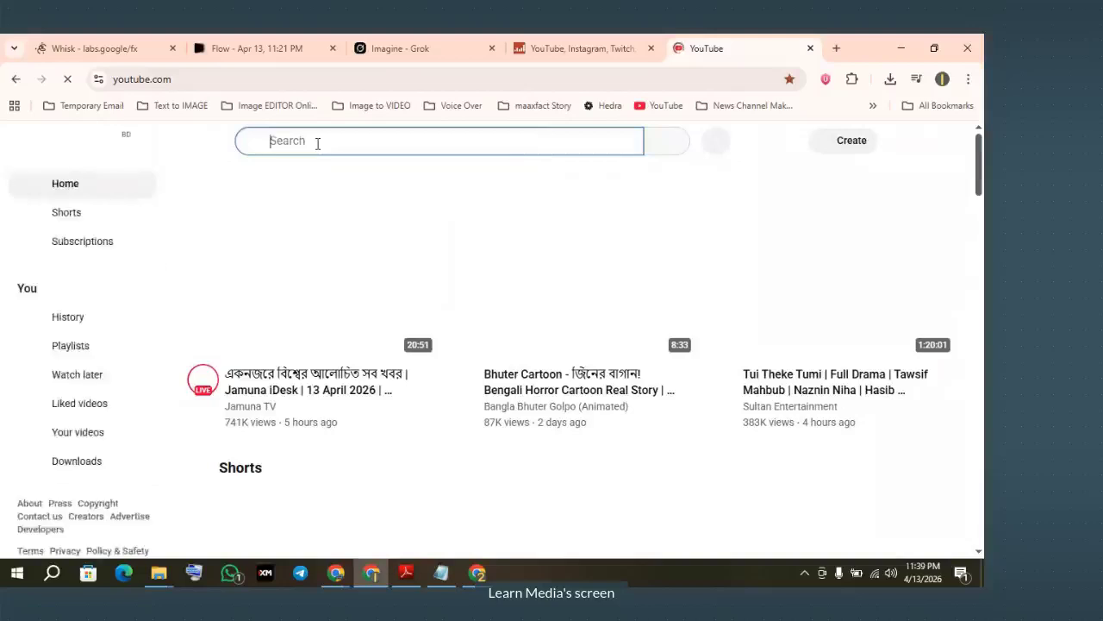
pyautogui.write('kaniz ')
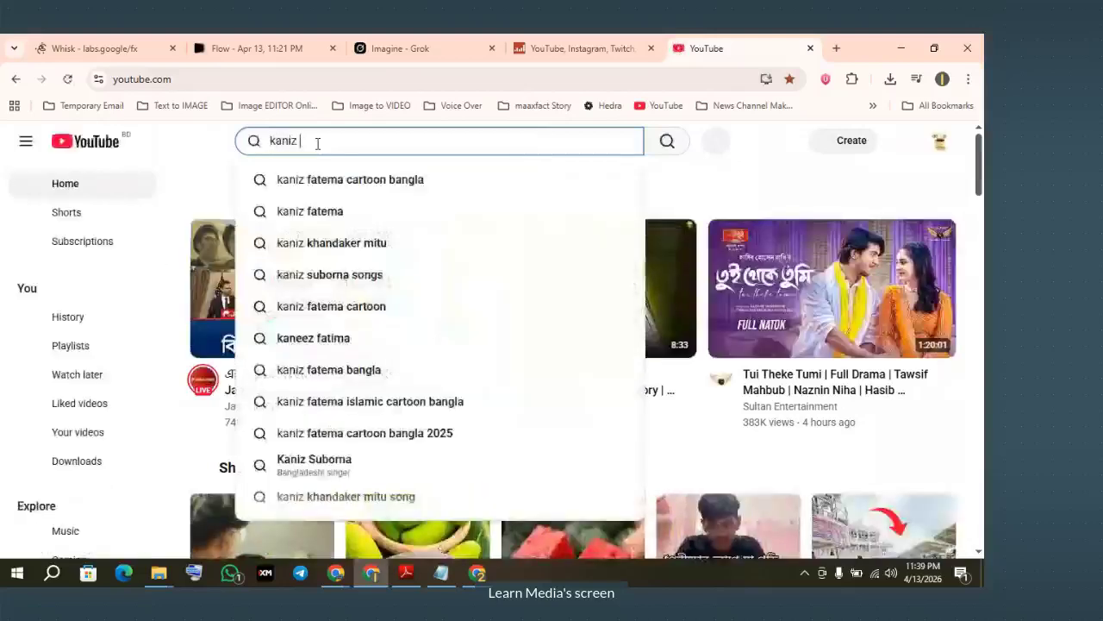
pyautogui.write('fatema')
pyautogui.press('Return')
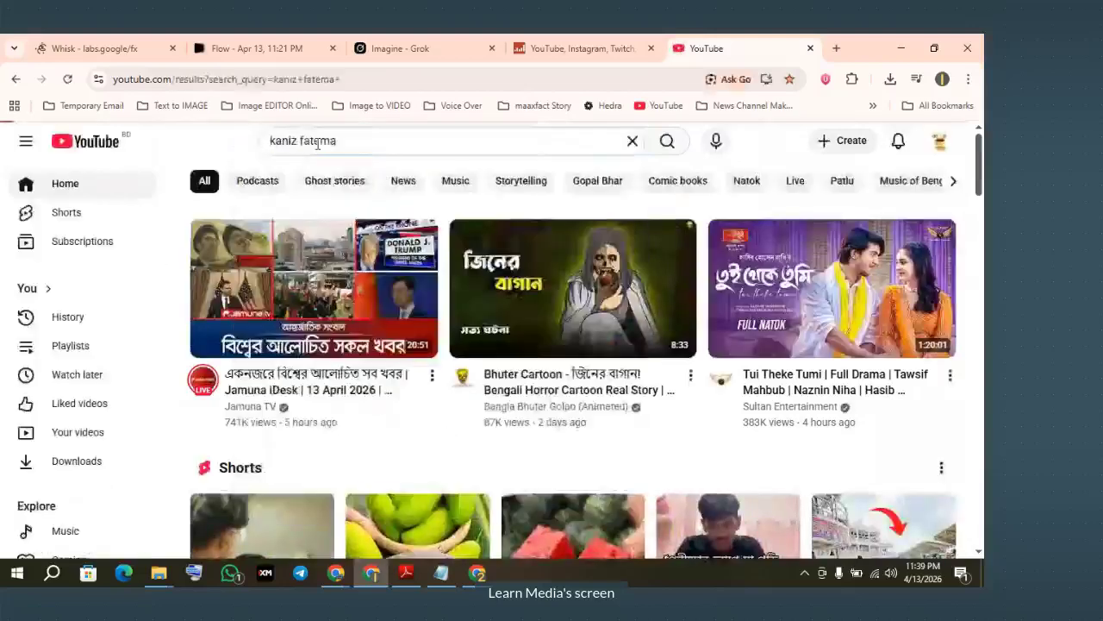
# Open the Kaneez Fatima New Cartoon Series EP#05 video, pause it and go to its Madani Channel Bangla Official channel page
pyautogui.click(556, 217)
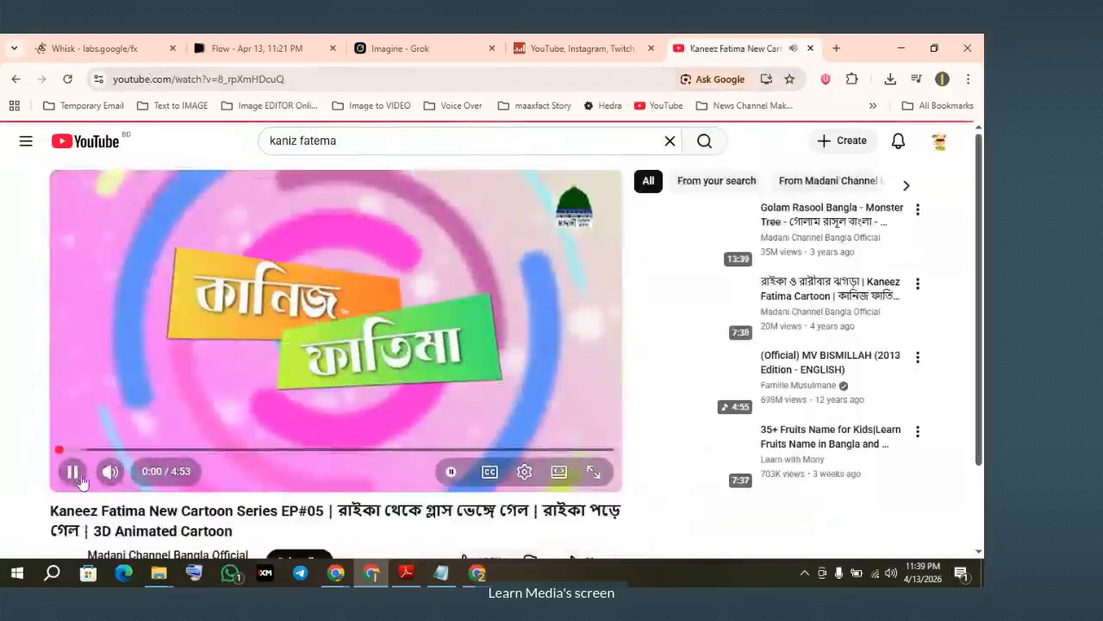
pyautogui.scroll(-1, 201, 439)
pyautogui.scroll(-1, 201, 440)
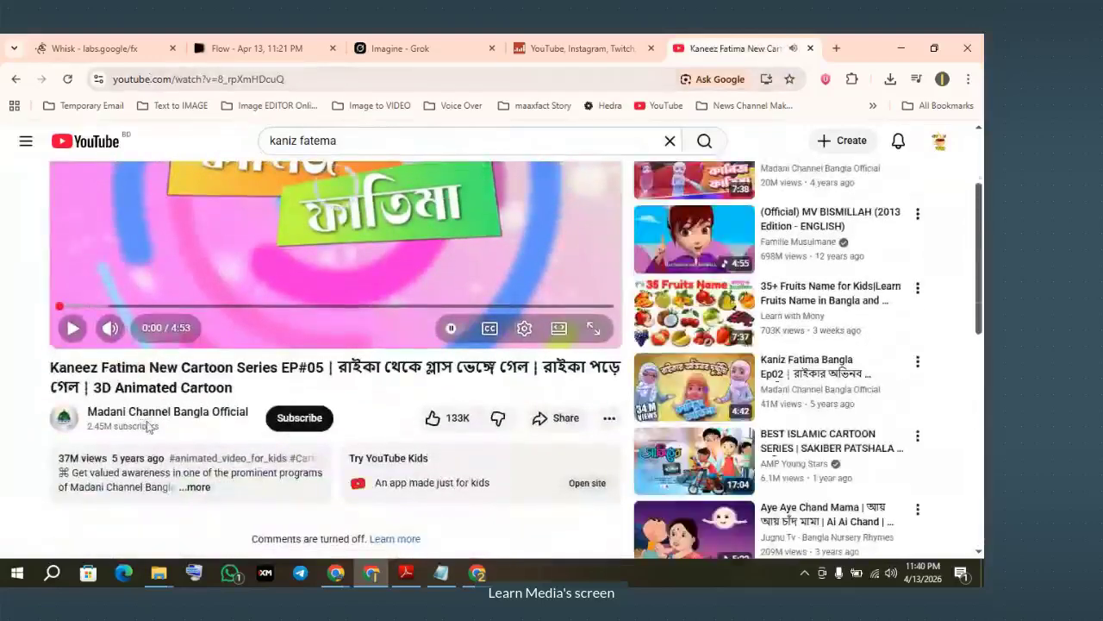
pyautogui.click(150, 420)
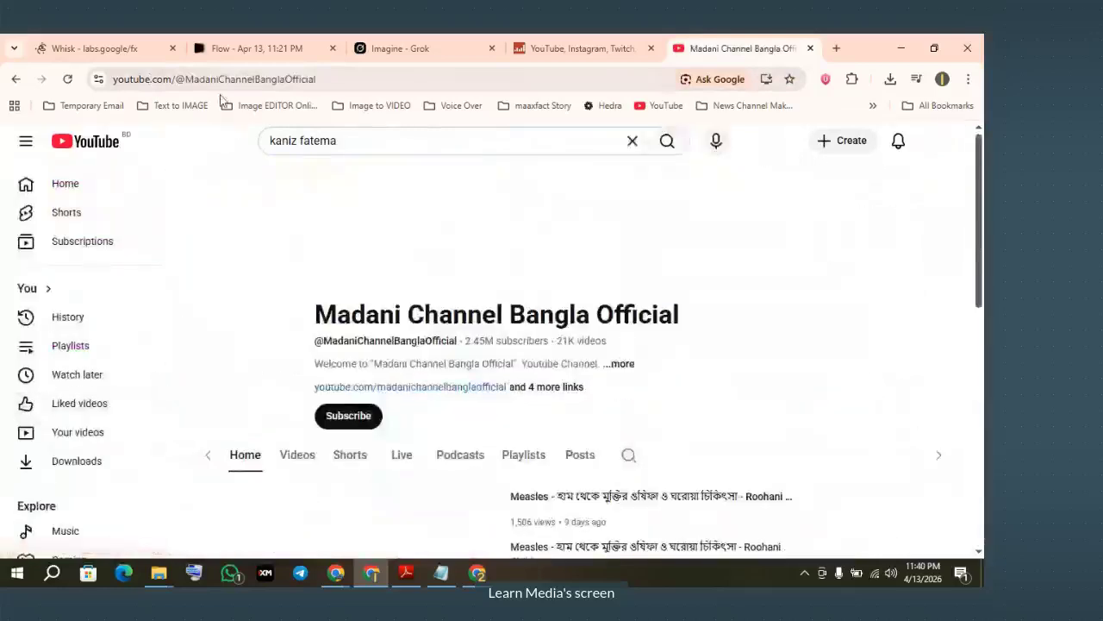
# Copy the web address of the Madani Channel Bangla Official channel page
pyautogui.click(217, 82)
pyautogui.hotkey('ctrl', 'c')
pyautogui.rightClick(218, 86)
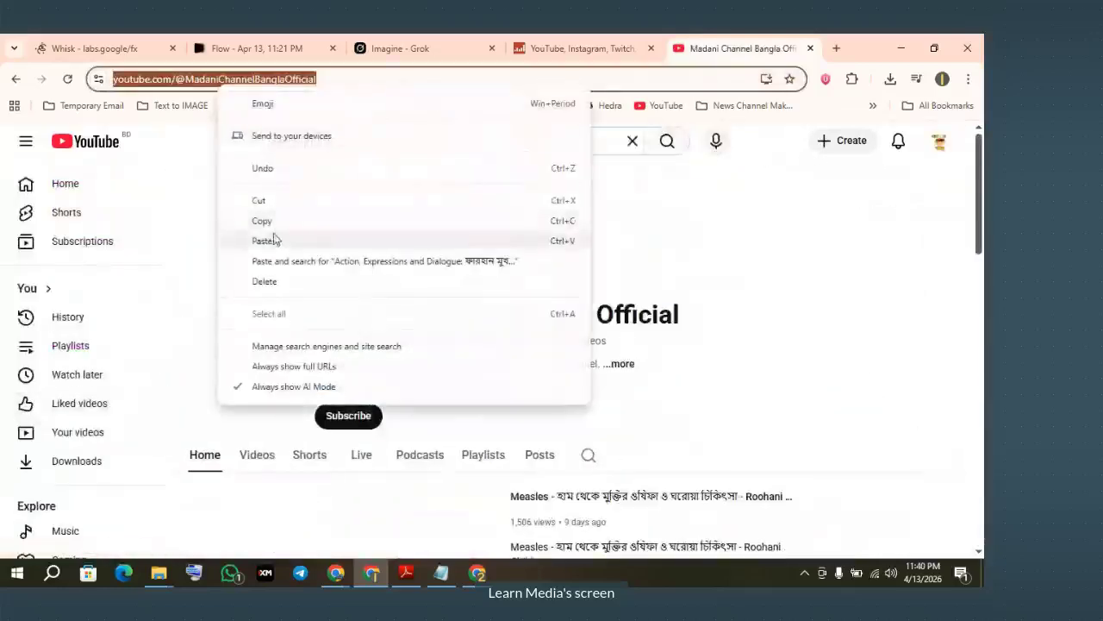
pyautogui.click(264, 222)
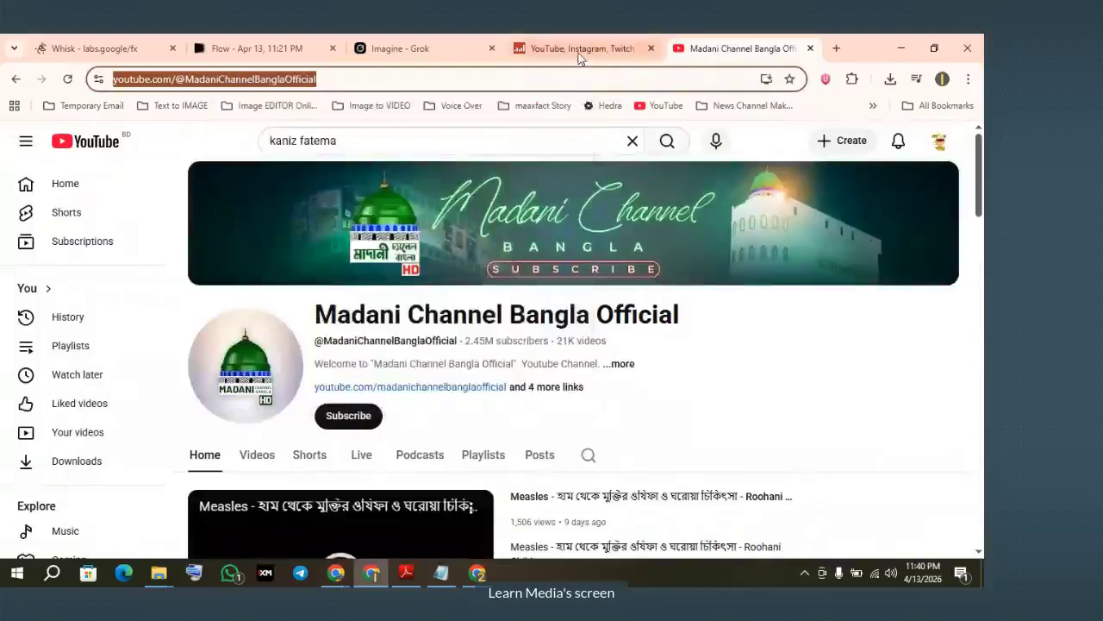
# Look up the copied channel address on Social Blade and open the Madani Channel Bangla Official result
pyautogui.click(578, 54)
pyautogui.click(377, 140)
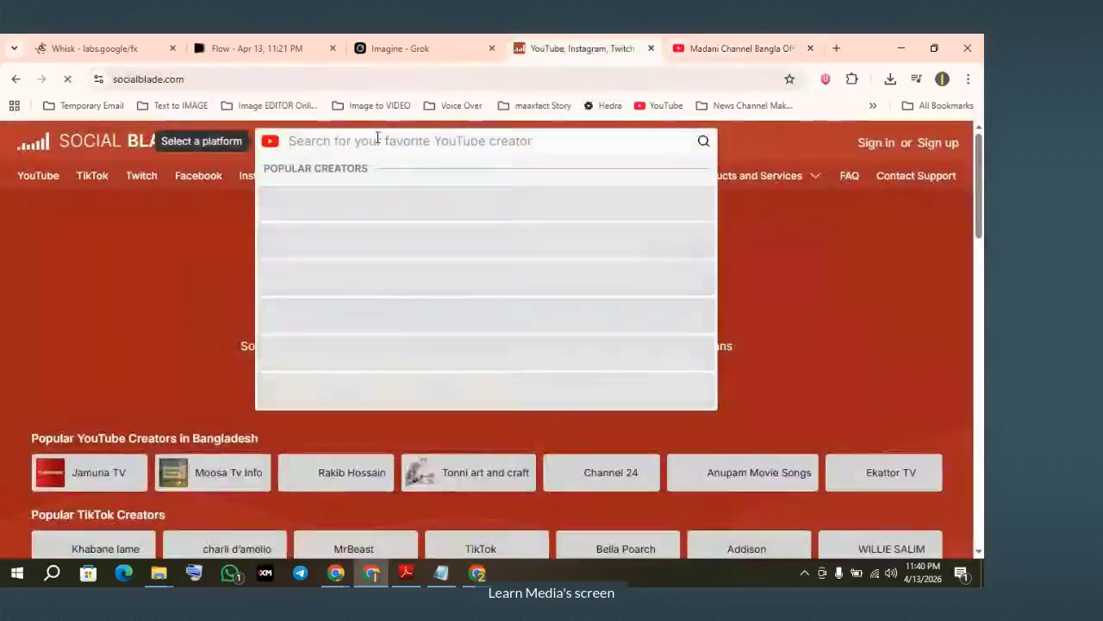
pyautogui.hotkey('ctrl', 'v')
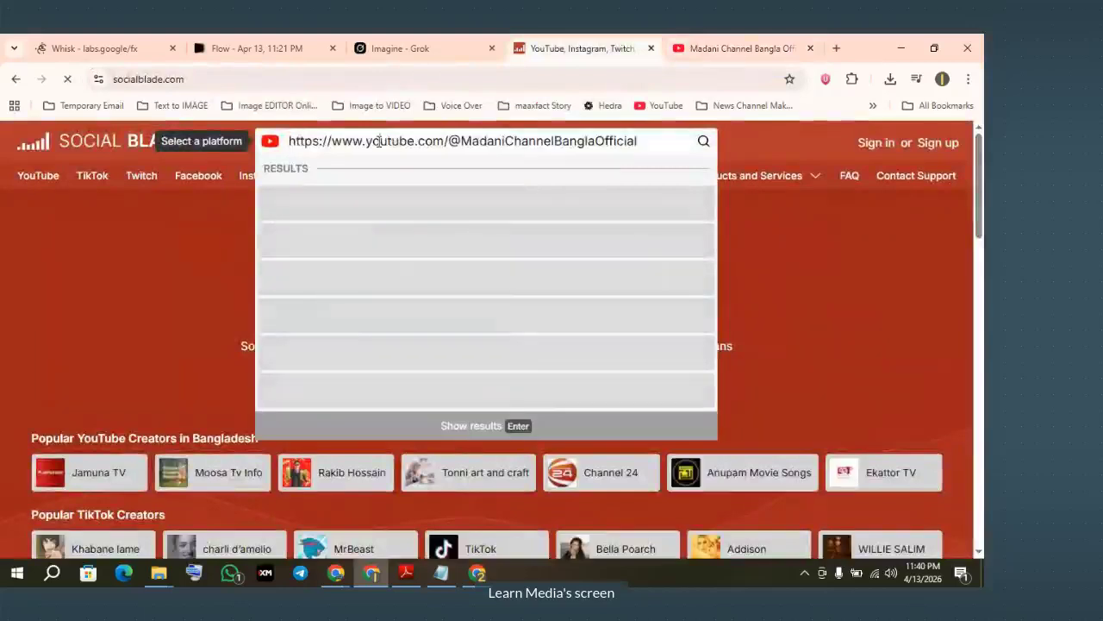
pyautogui.click(377, 141)
pyautogui.hotkey('ctrl', 'v')
pyautogui.hotkey('ctrl', 'z')
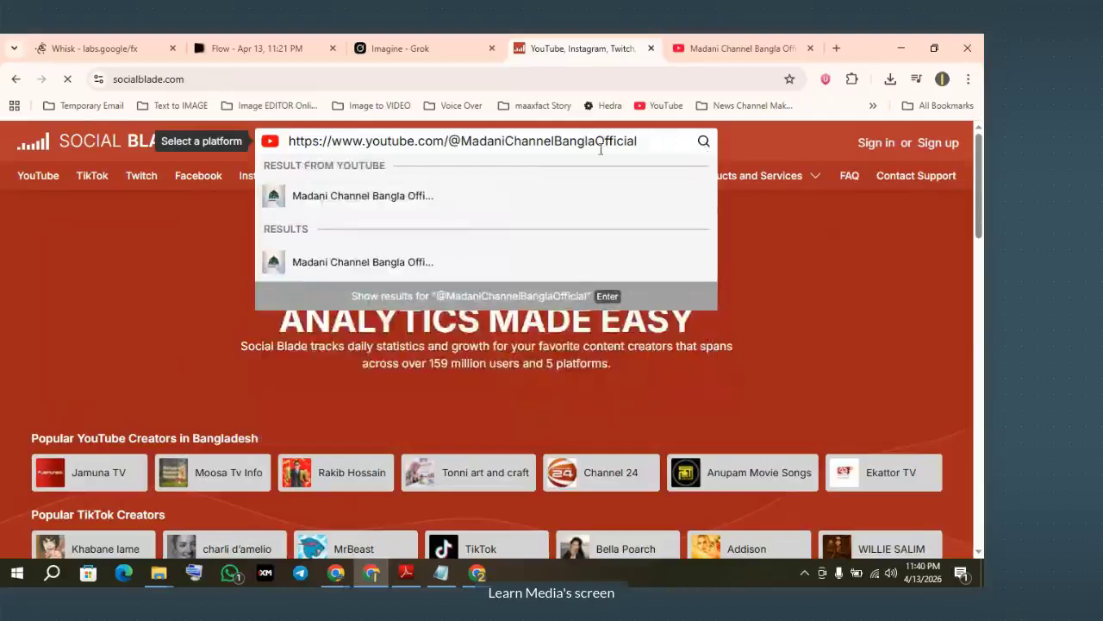
pyautogui.click(377, 195)
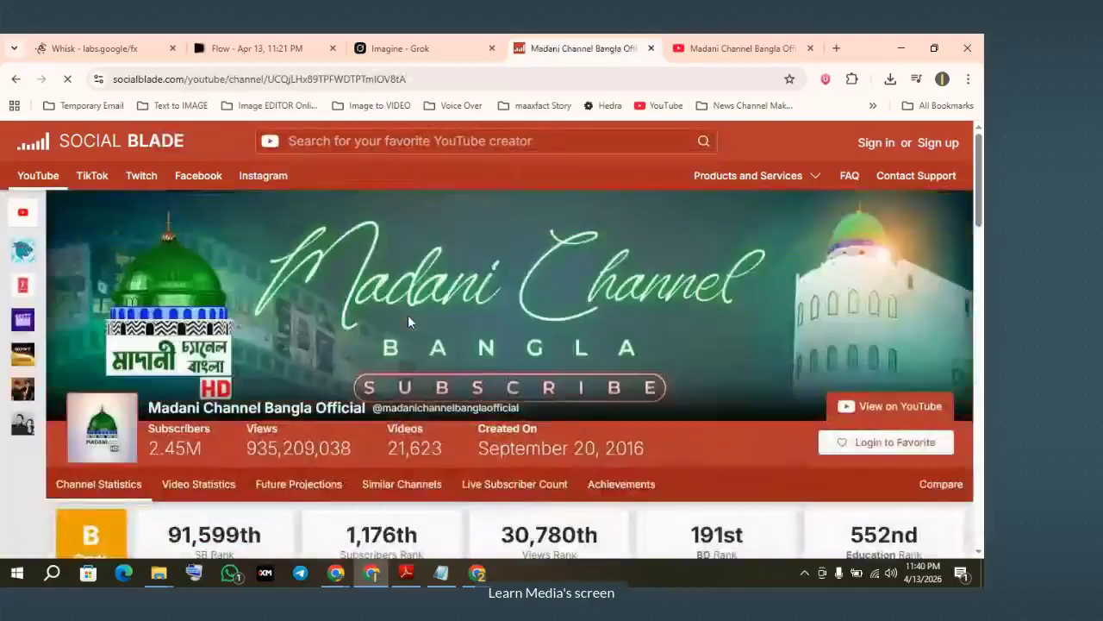
# Examine the channel's monthly and yearly estimated earnings, daily channel metrics and ranks on its Social Blade page
pyautogui.scroll(-5, 408, 315)
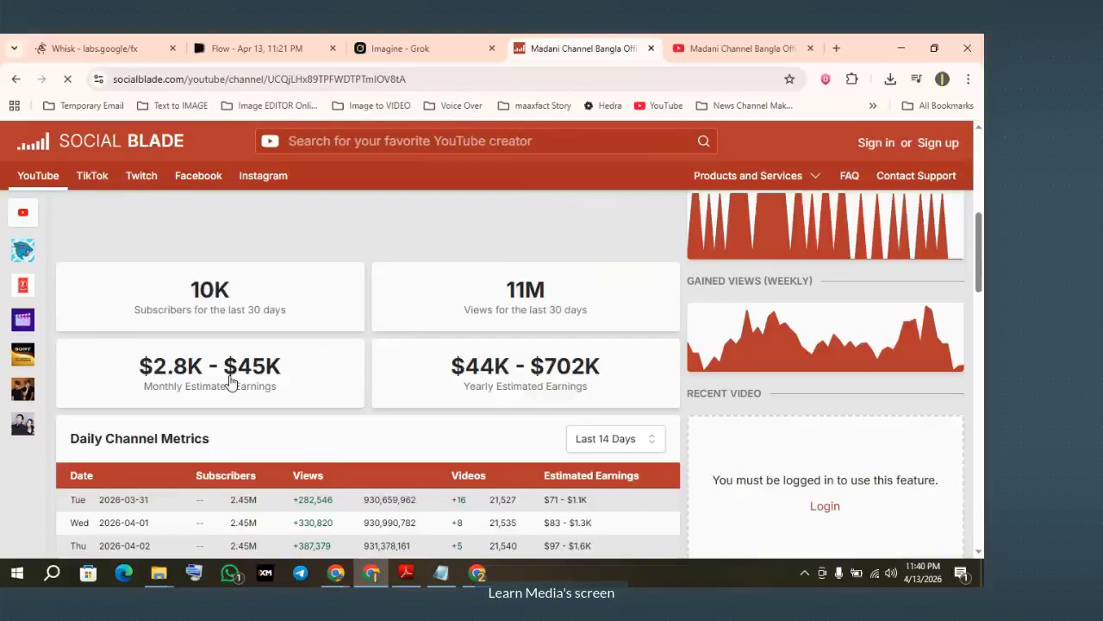
pyautogui.scroll(-3, 244, 368)
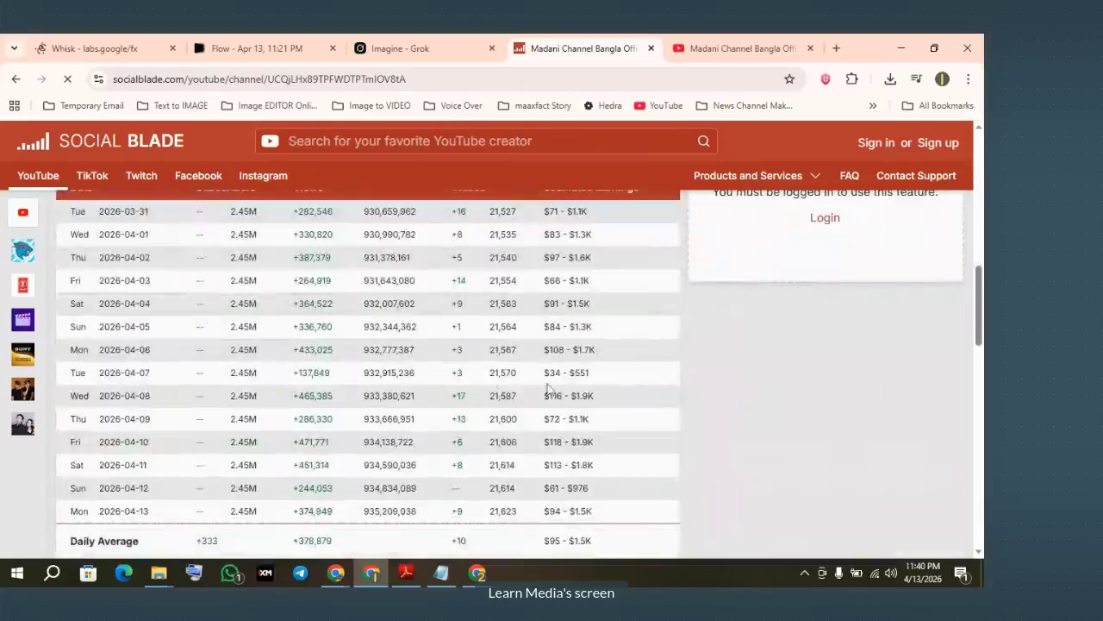
pyautogui.scroll(-2, 564, 436)
pyautogui.scroll(1, 564, 483)
pyautogui.scroll(-1, 564, 431)
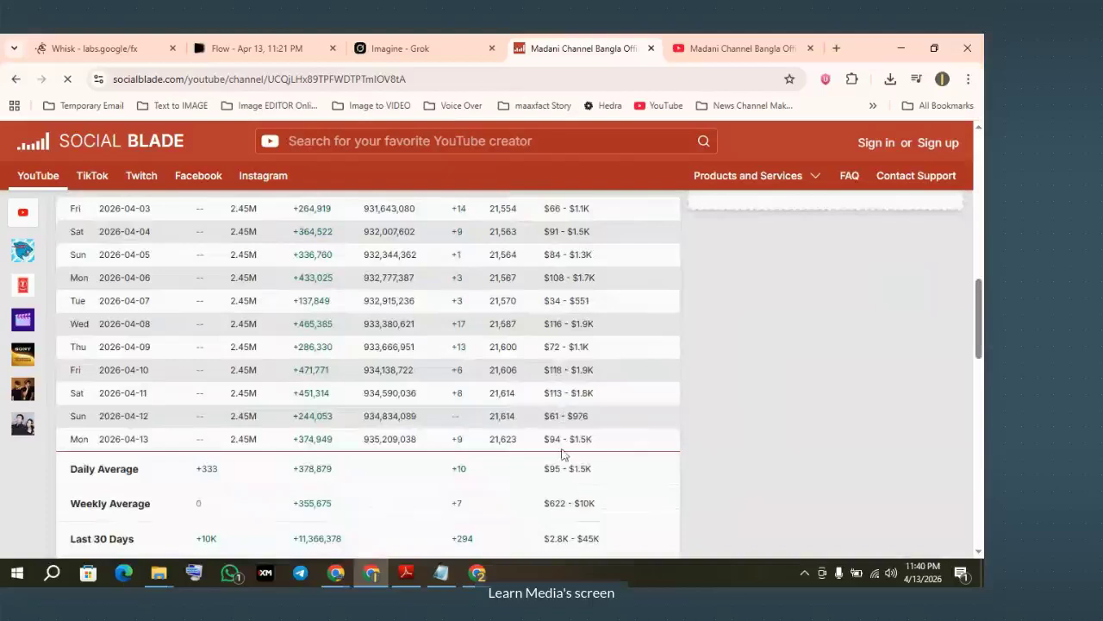
pyautogui.scroll(3, 574, 368)
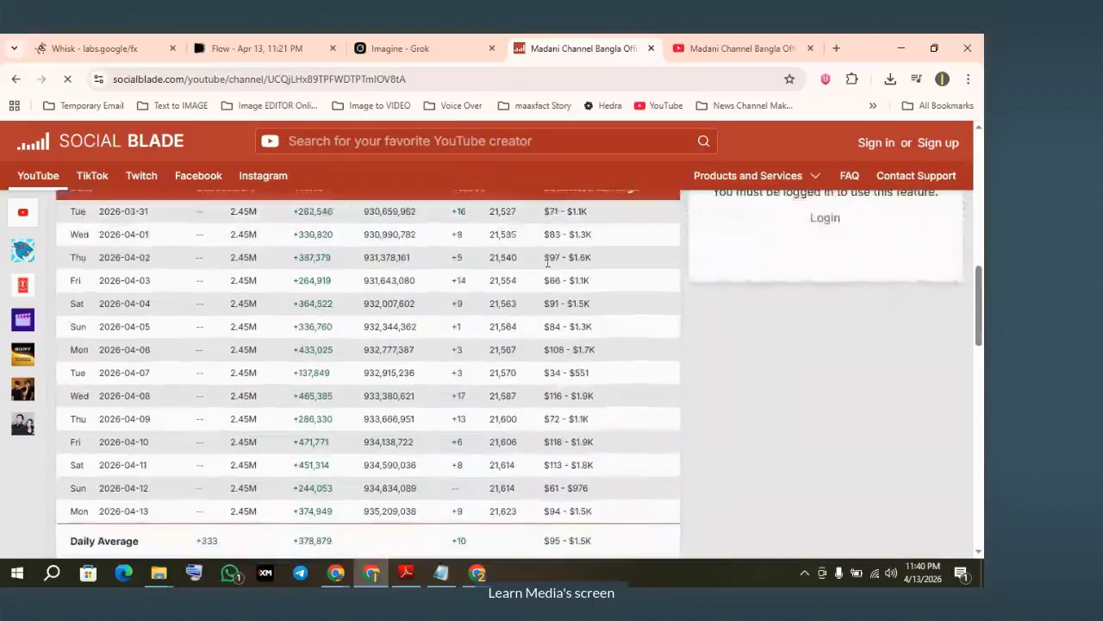
pyautogui.scroll(-2, 574, 443)
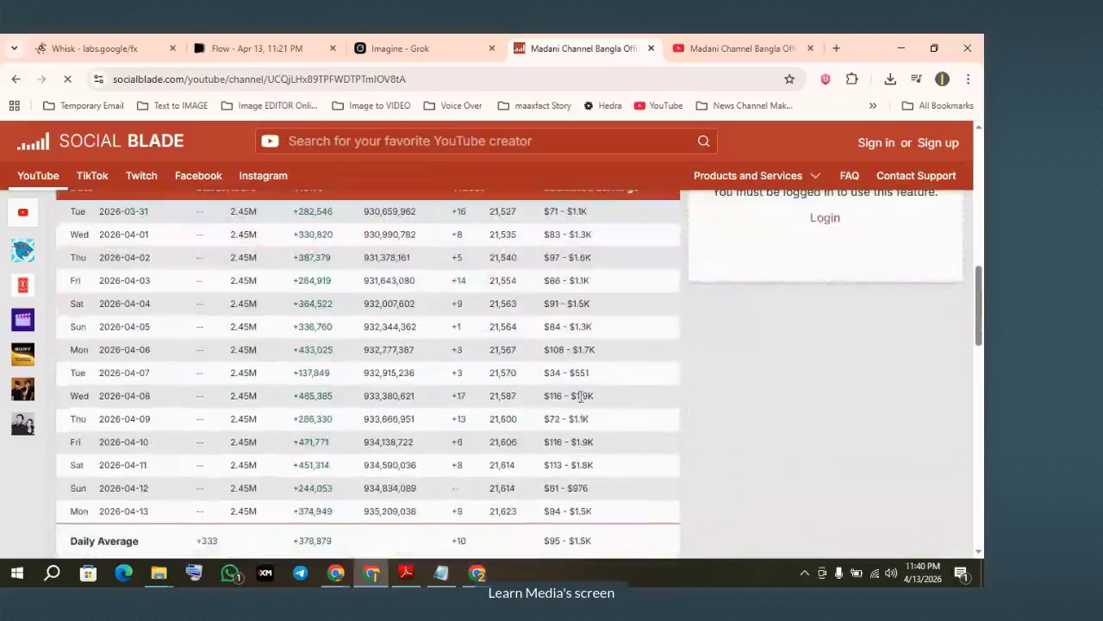
pyautogui.scroll(-1, 591, 414)
pyautogui.scroll(3, 589, 388)
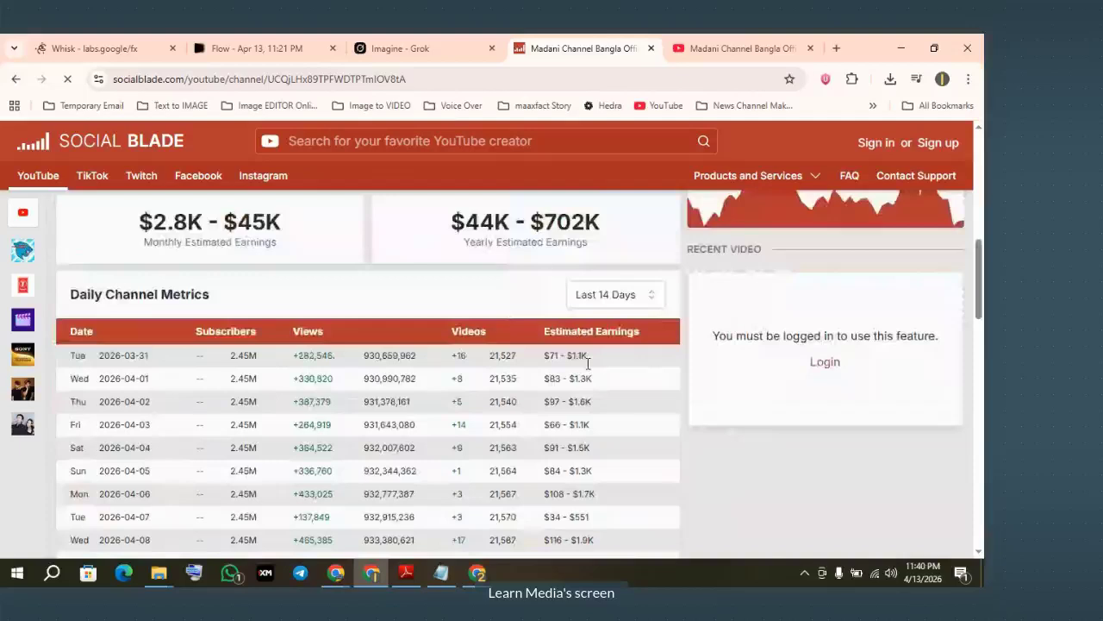
pyautogui.scroll(5, 483, 424)
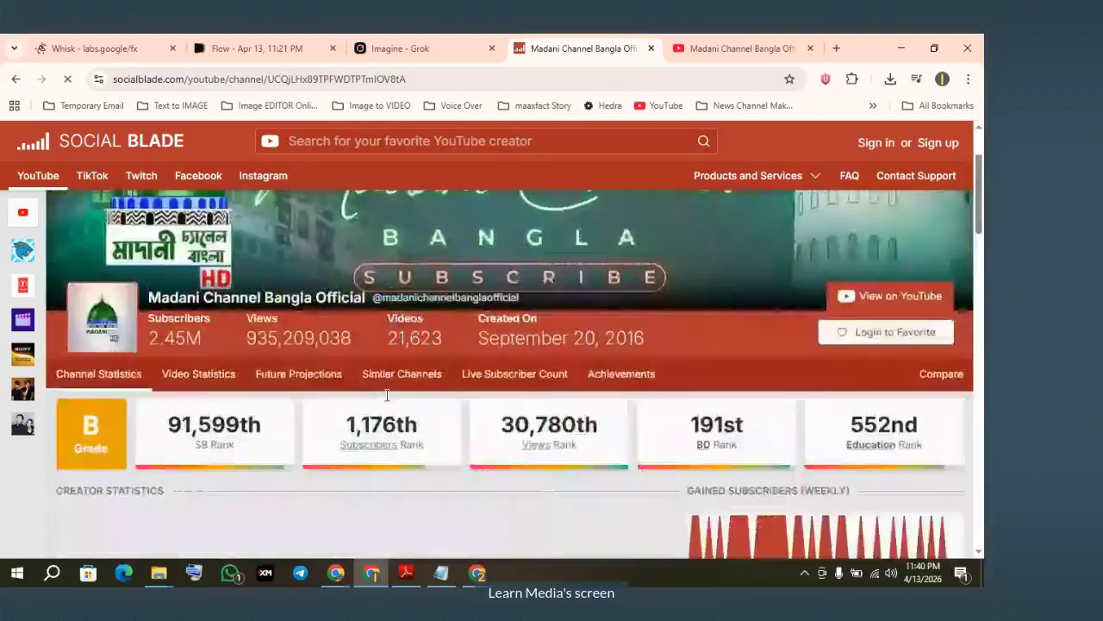
pyautogui.scroll(1, 387, 395)
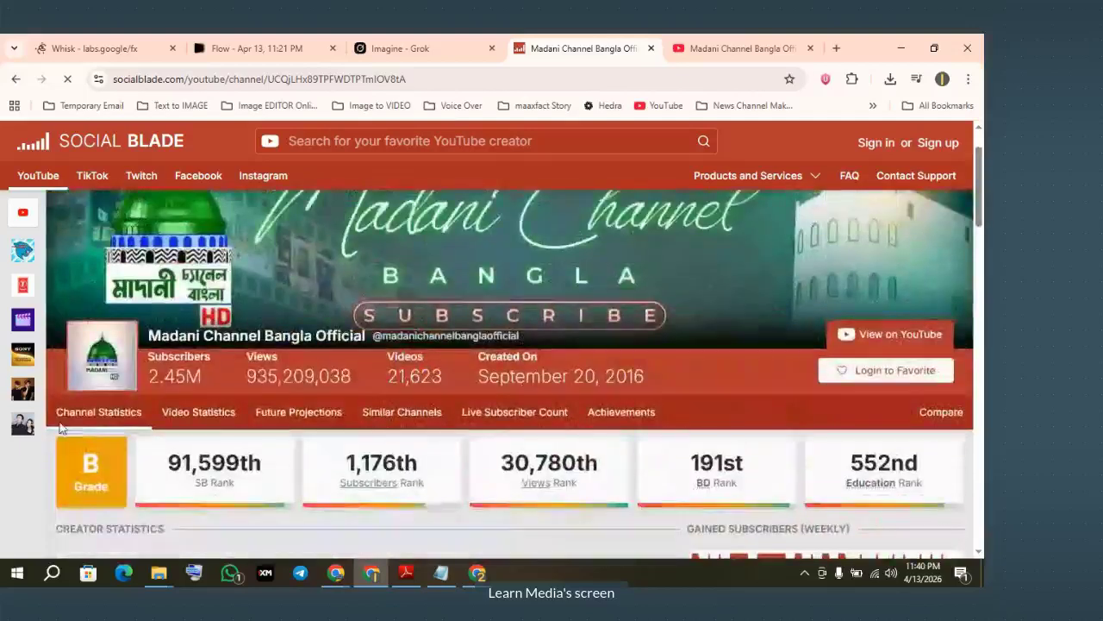
# Return to the YouTube channel page, browse its For You videos, and play then pause the Ramadan 2026 Special Kanez Fatima episode
pyautogui.click(741, 48)
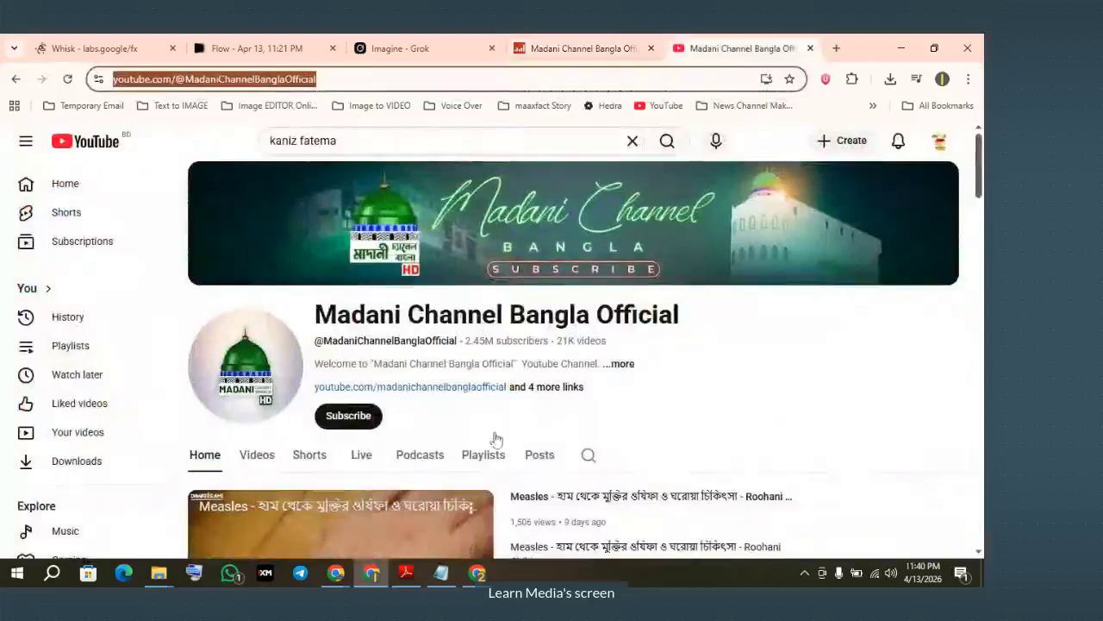
pyautogui.click(253, 49)
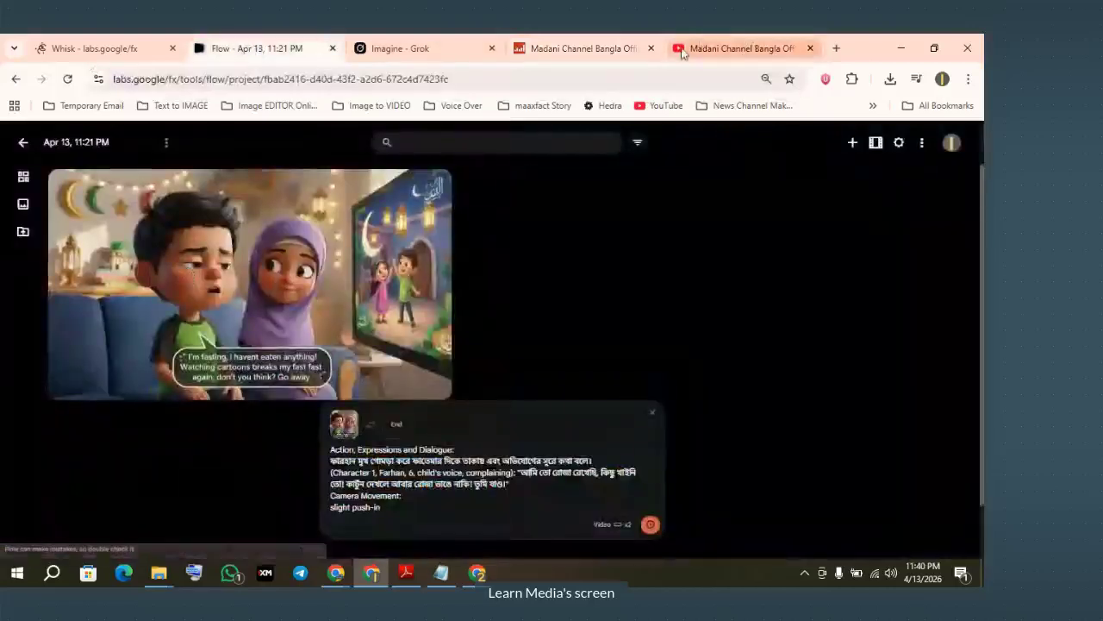
pyautogui.click(700, 50)
pyautogui.scroll(-2, 370, 394)
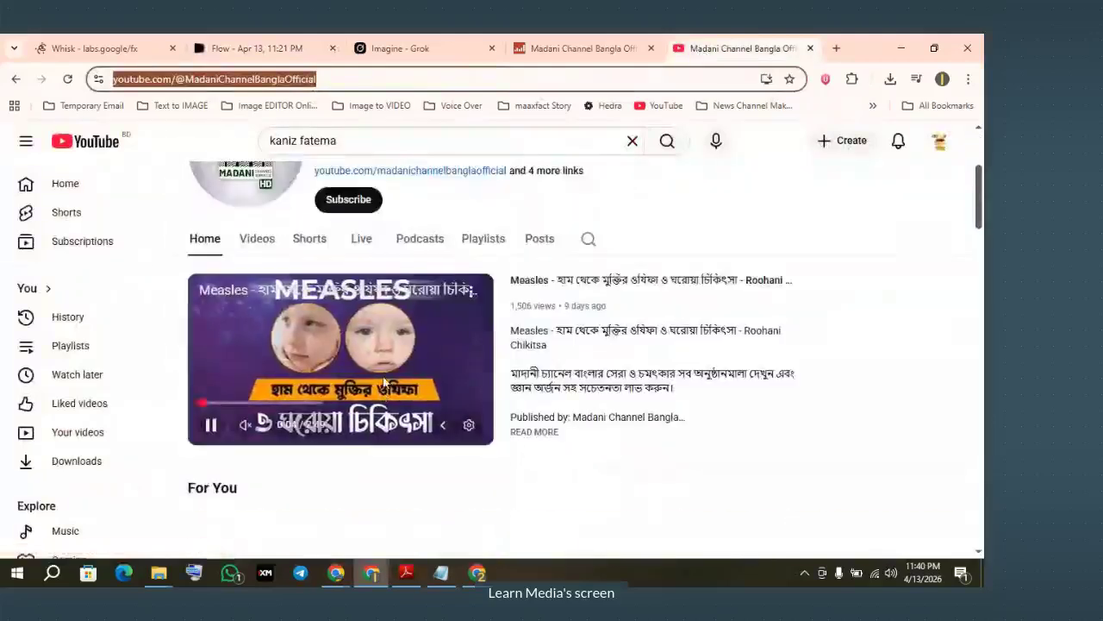
pyautogui.scroll(2, 370, 394)
pyautogui.scroll(-5, 226, 239)
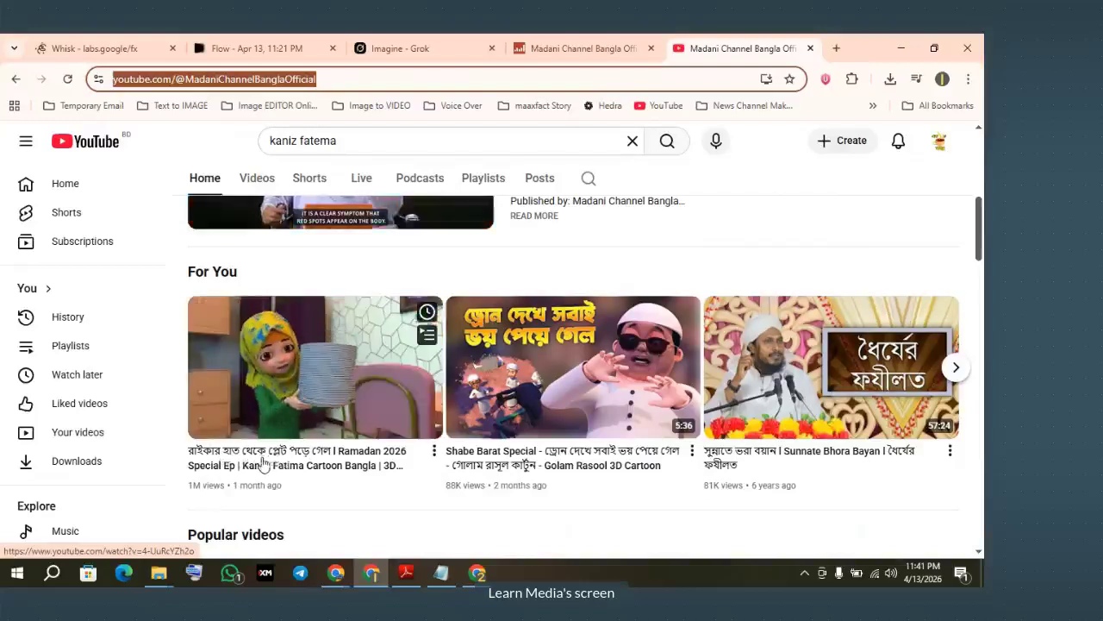
pyautogui.click(319, 382)
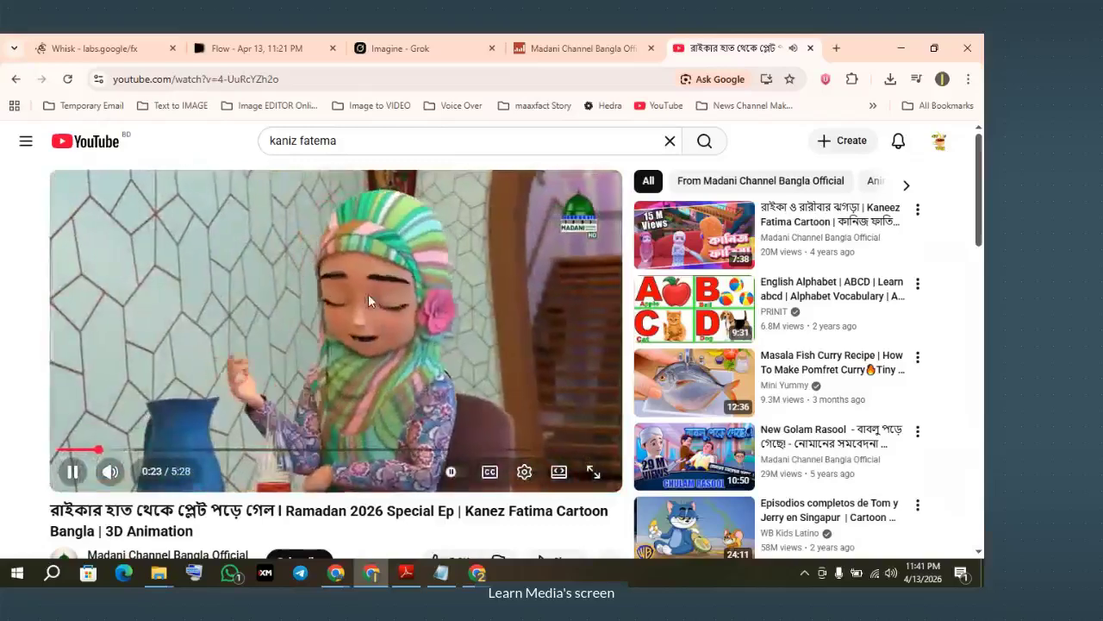
pyautogui.click(379, 371)
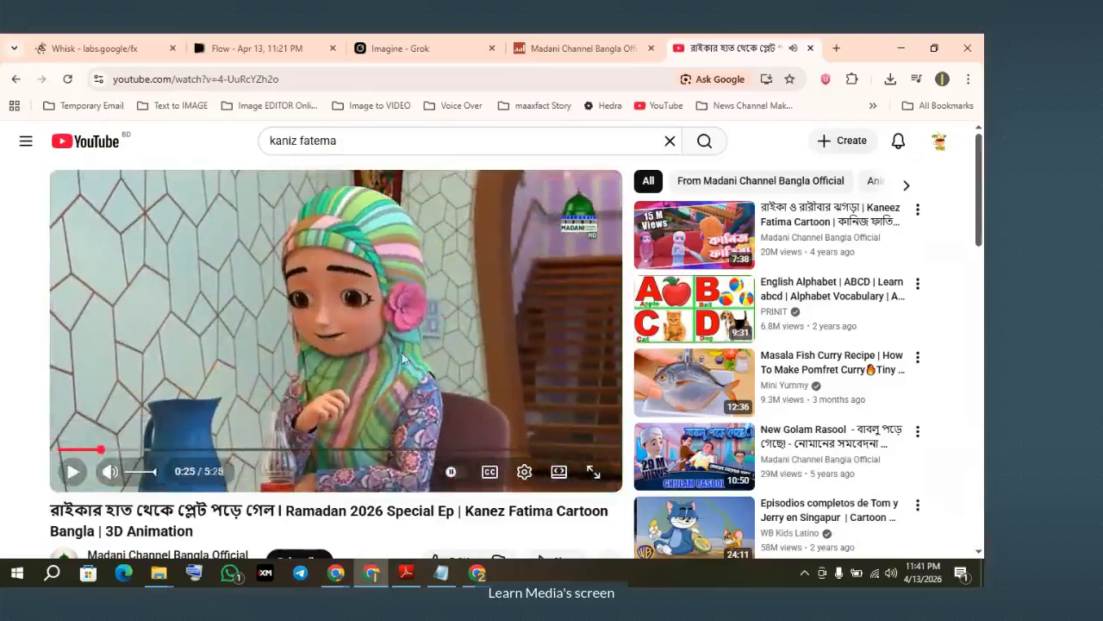
# Switch to the Whisk project and review the subject and scene reference images beside the generated Shot 2 image
pyautogui.click(94, 49)
pyautogui.scroll(3, 77, 263)
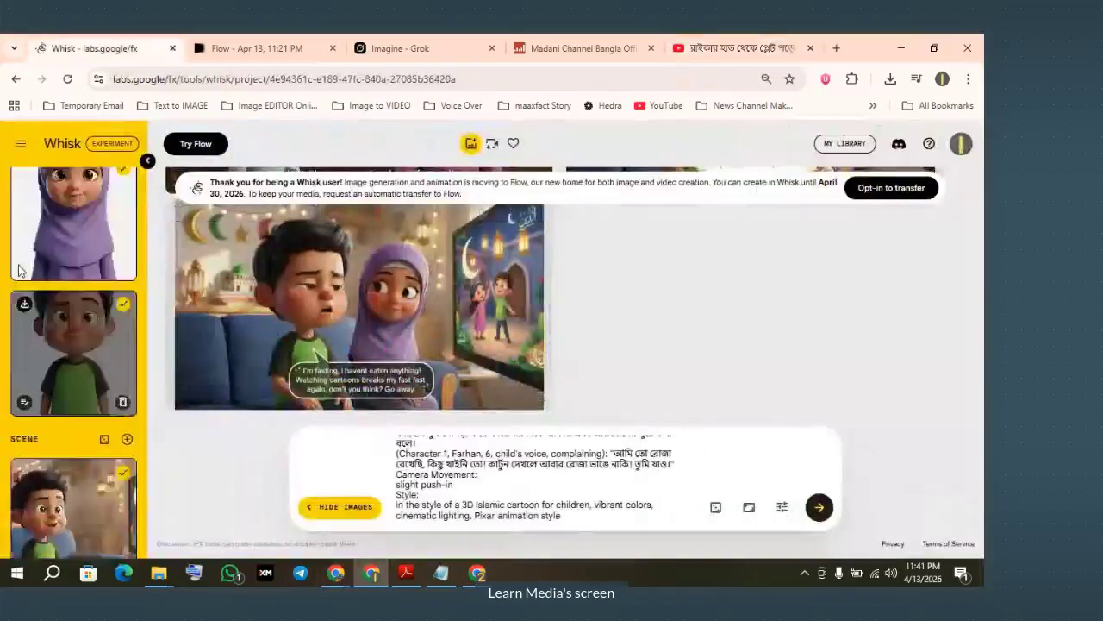
pyautogui.scroll(-3, 69, 414)
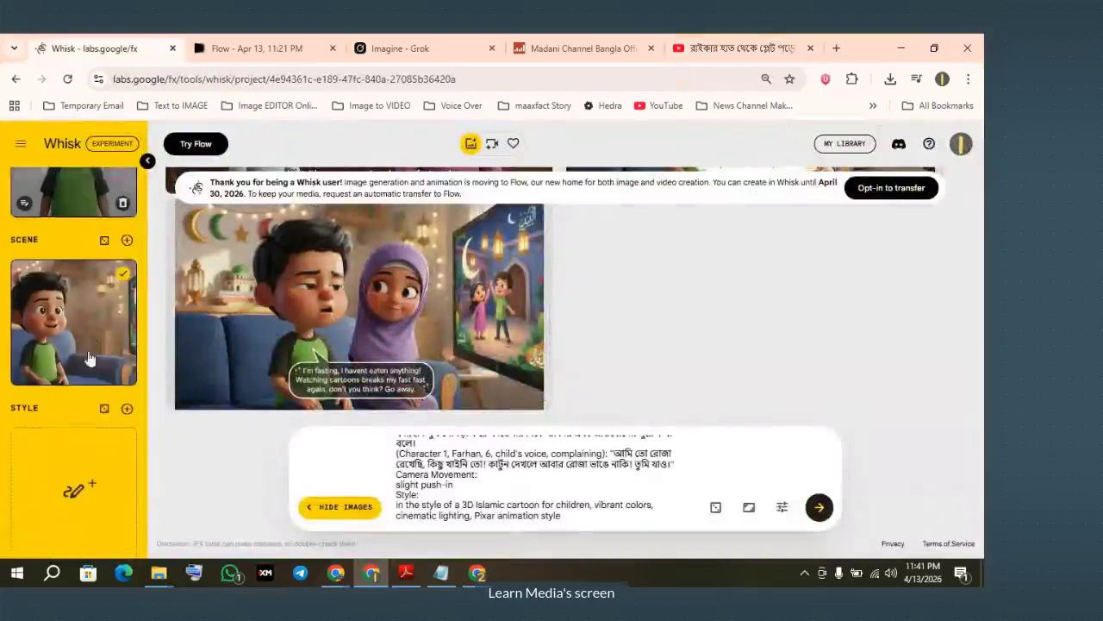
pyautogui.scroll(2, 67, 420)
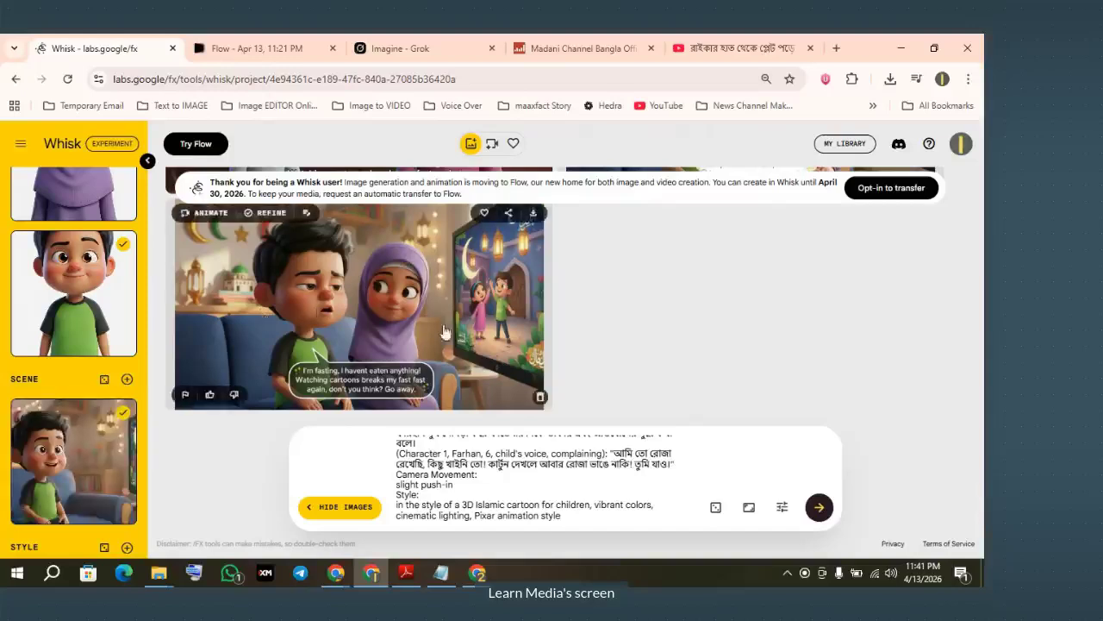
pyautogui.scroll(2, 59, 232)
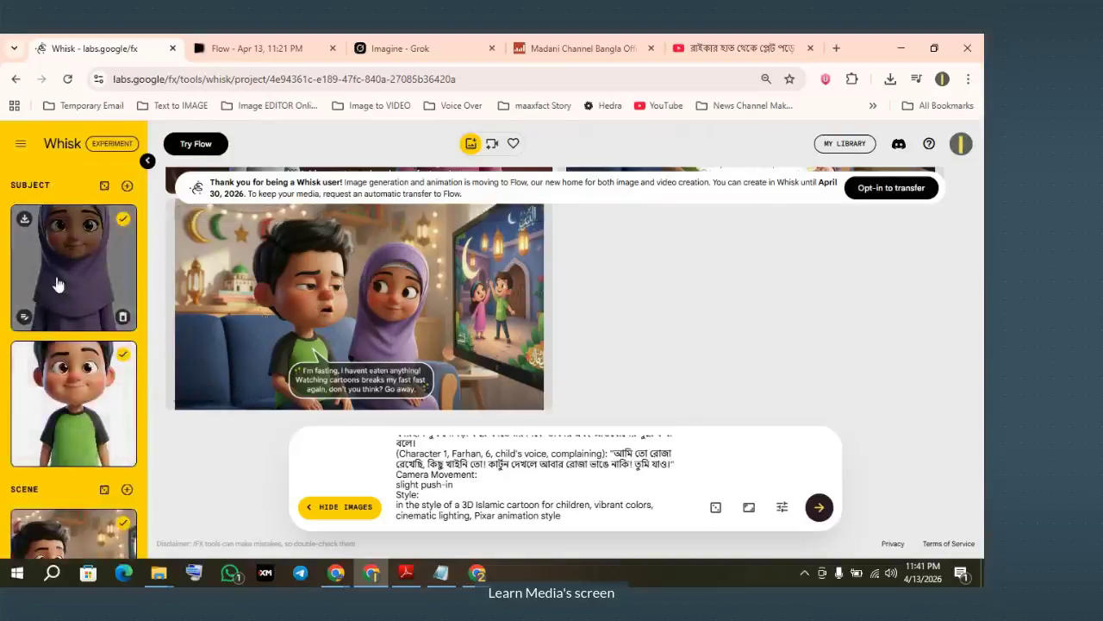
pyautogui.scroll(-1, 64, 362)
pyautogui.scroll(1, 76, 426)
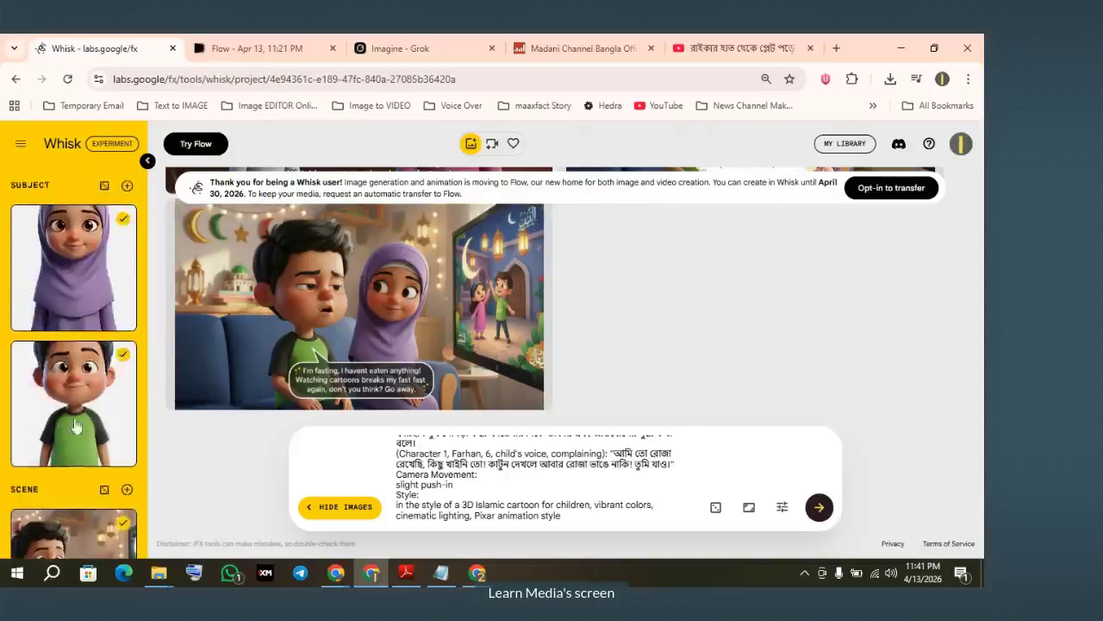
# Switch to the Google AI Studio chat and highlight the opening words of Farhan's dialogue in the Shot 2 prompt
pyautogui.moveTo(336, 573)
pyautogui.click(278, 520)
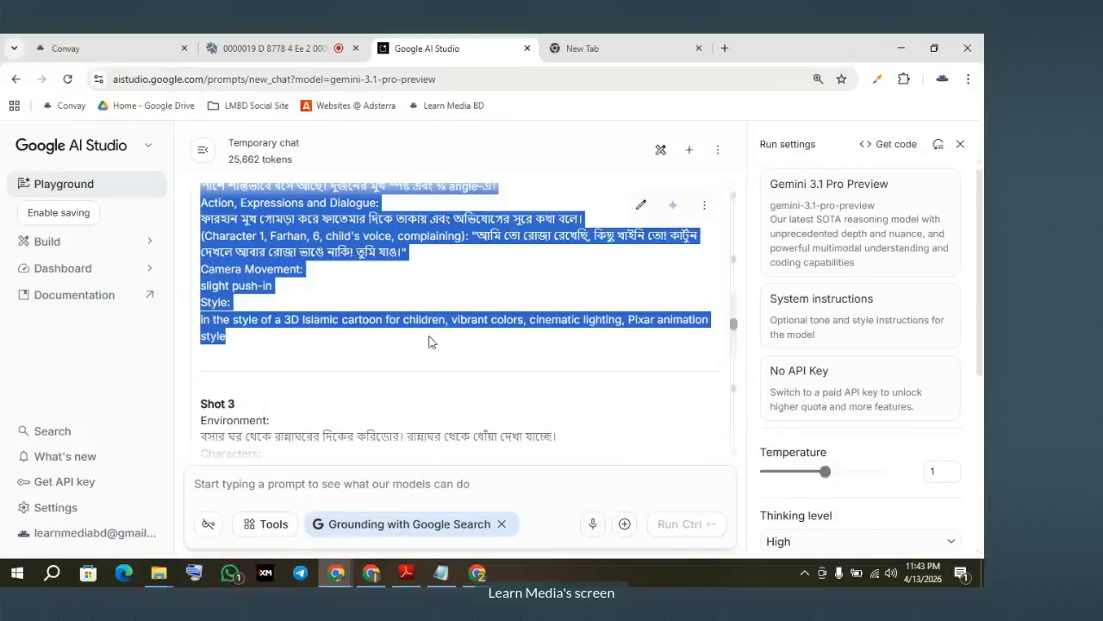
pyautogui.click(483, 253)
pyautogui.moveTo(476, 234); pyautogui.dragTo(591, 235)
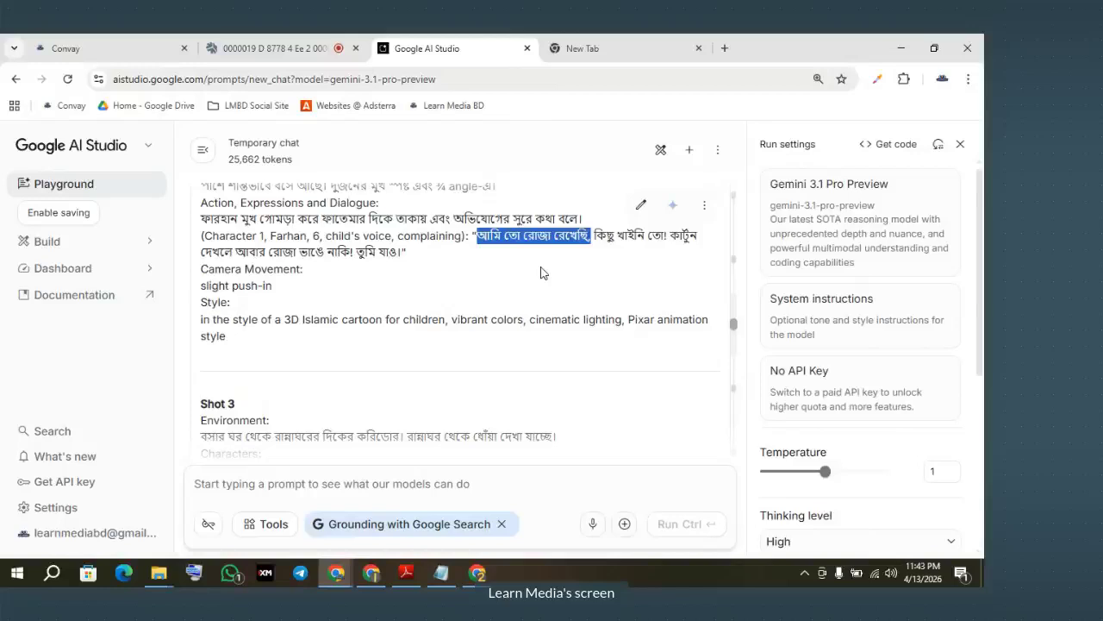
pyautogui.click(546, 234)
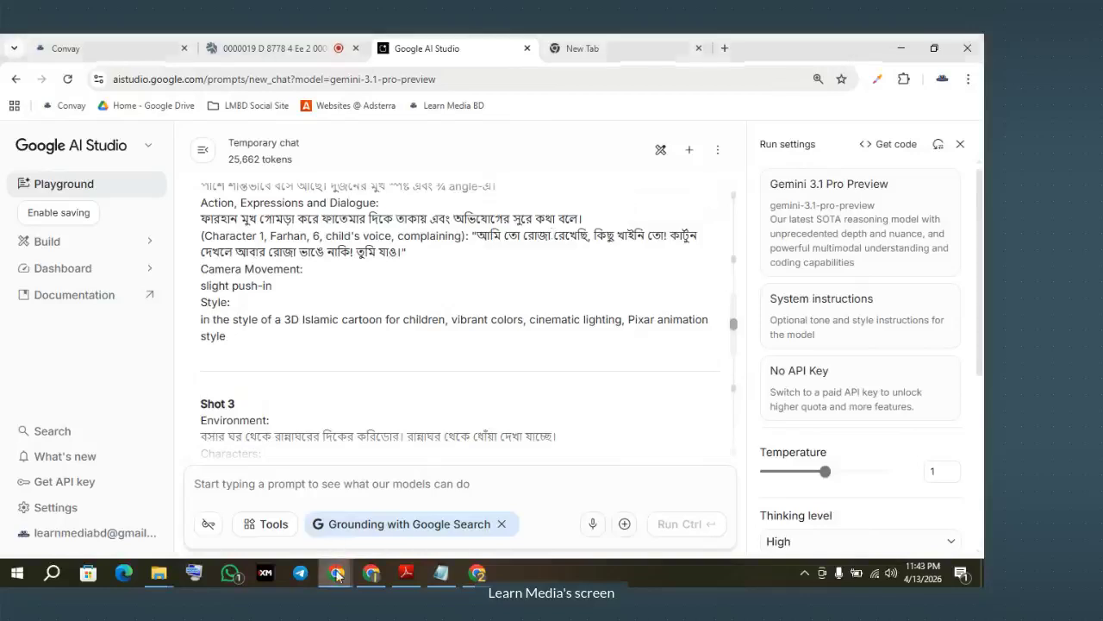
# Switch to the Cartoon make korar prompt PDF in Adobe Reader and review its story idea, characters, story structure and scene structure sections
pyautogui.click(268, 50)
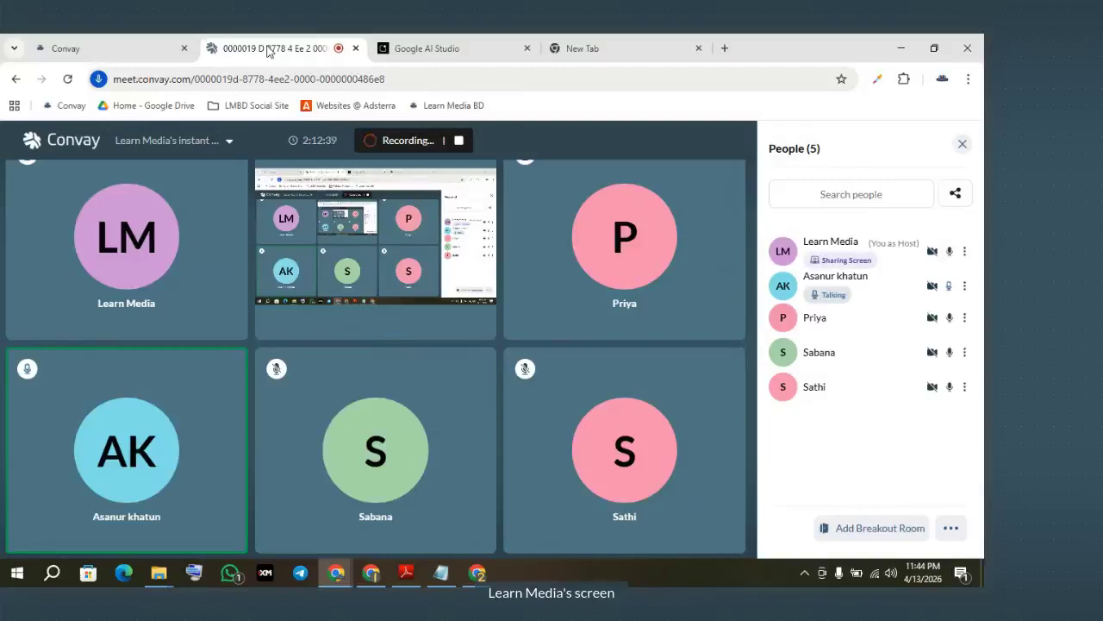
pyautogui.click(368, 578)
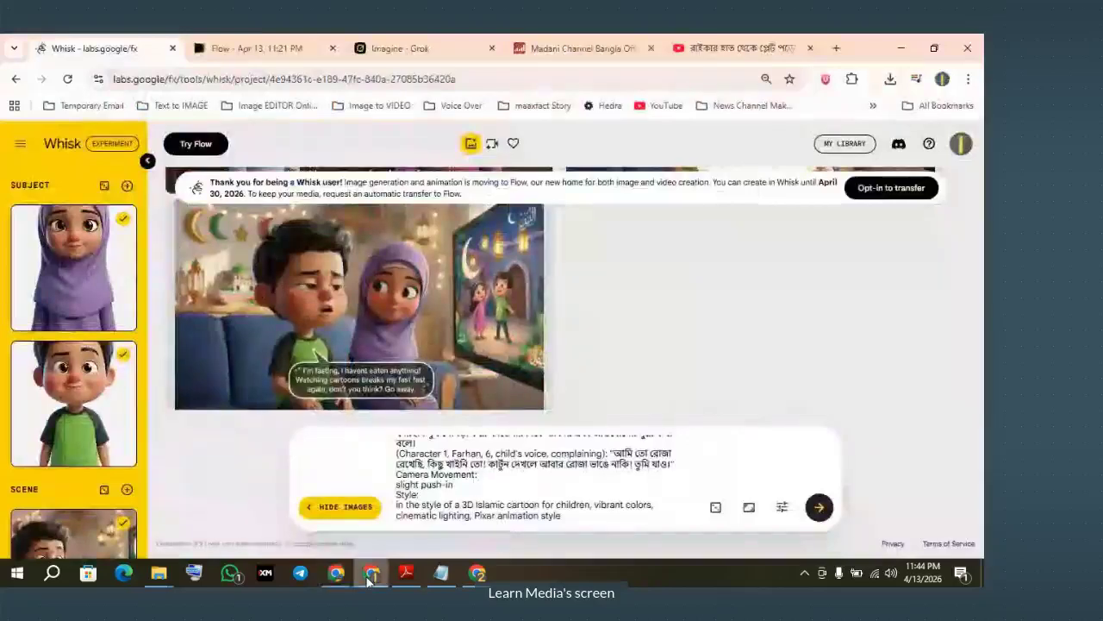
pyautogui.click(407, 575)
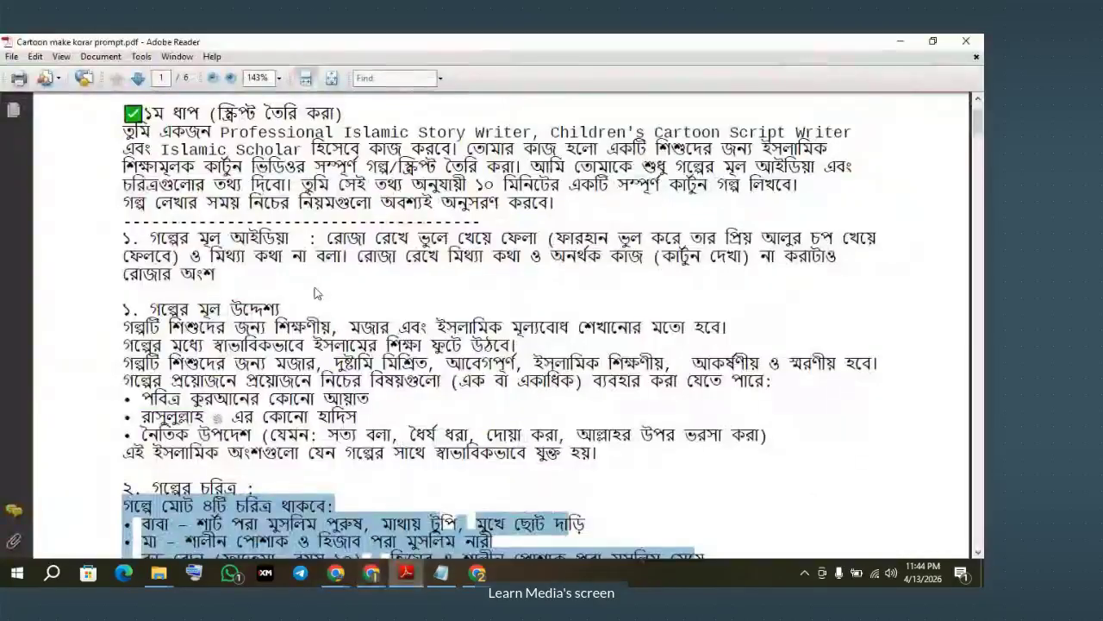
pyautogui.scroll(-10, 315, 293)
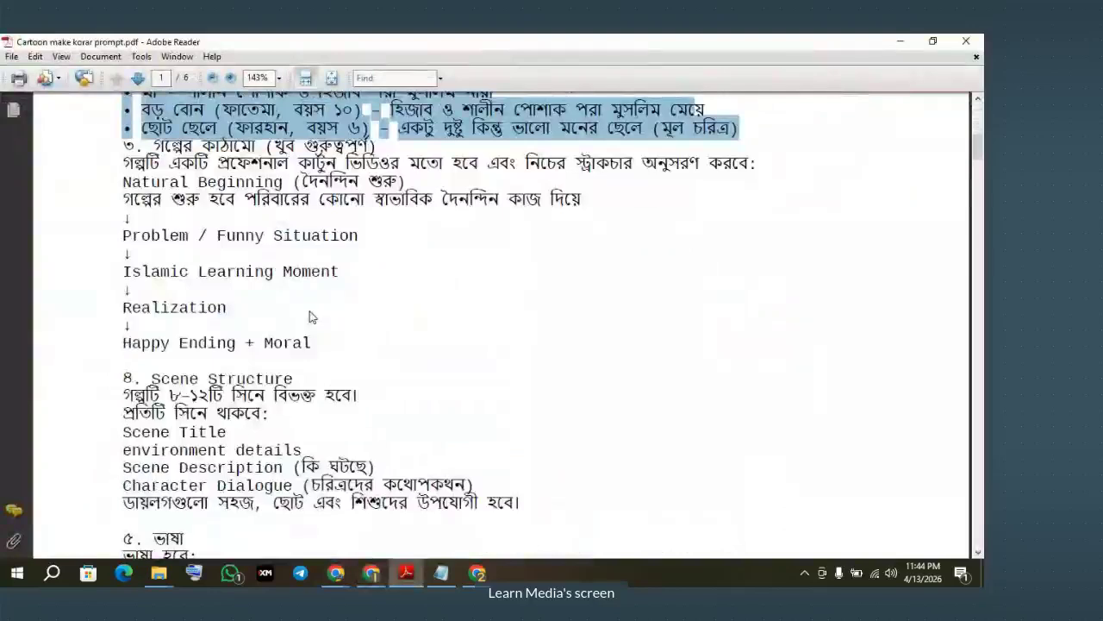
pyautogui.scroll(-2, 331, 335)
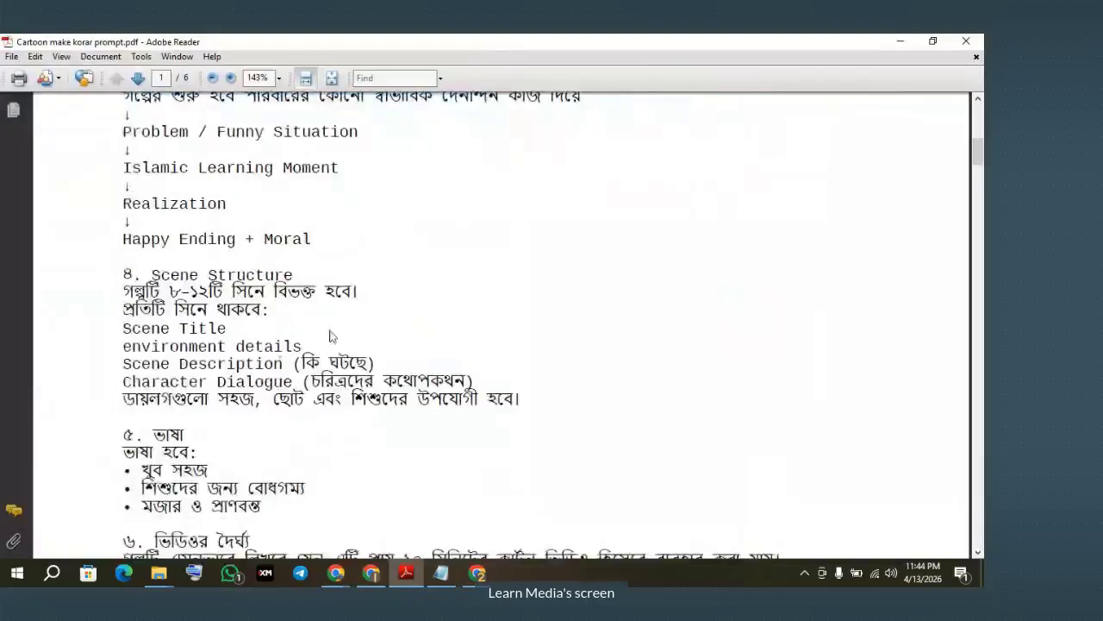
pyautogui.scroll(-2, 331, 335)
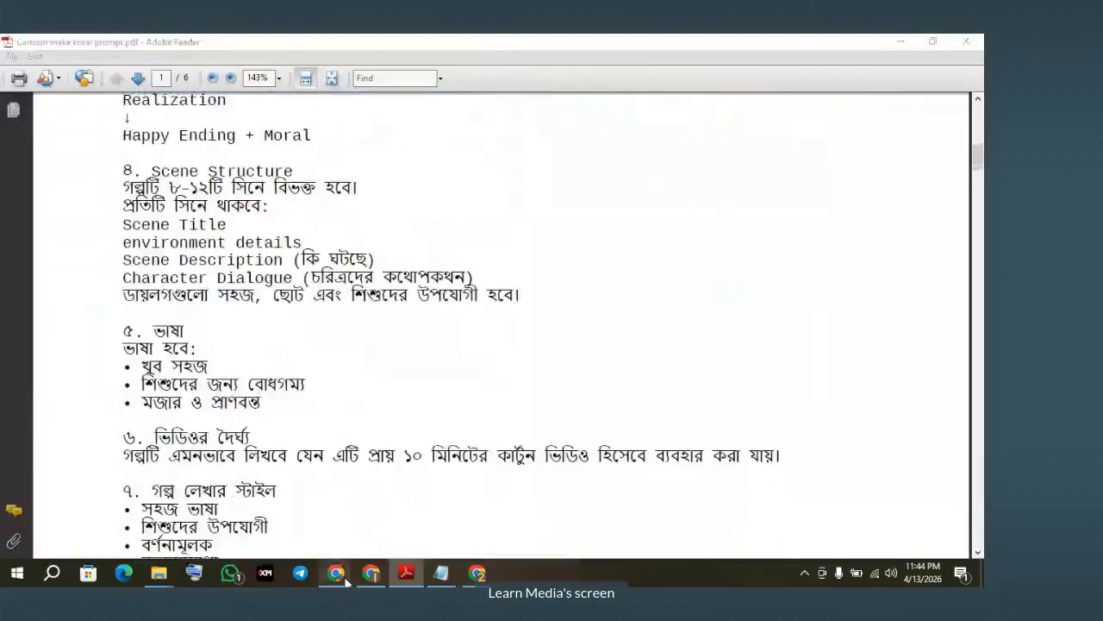
# Revisit the Google AI Studio chat with the shot prompts, the Flow project from 11:21 PM and the Grok Imagine page
pyautogui.moveTo(336, 572)
pyautogui.click(289, 483)
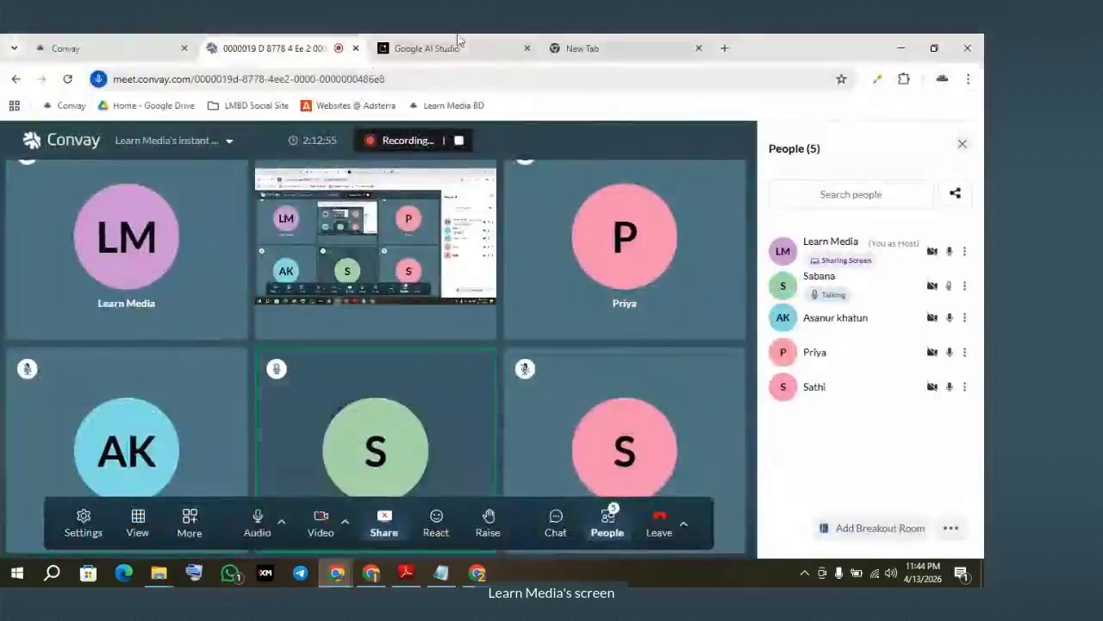
pyautogui.click(431, 49)
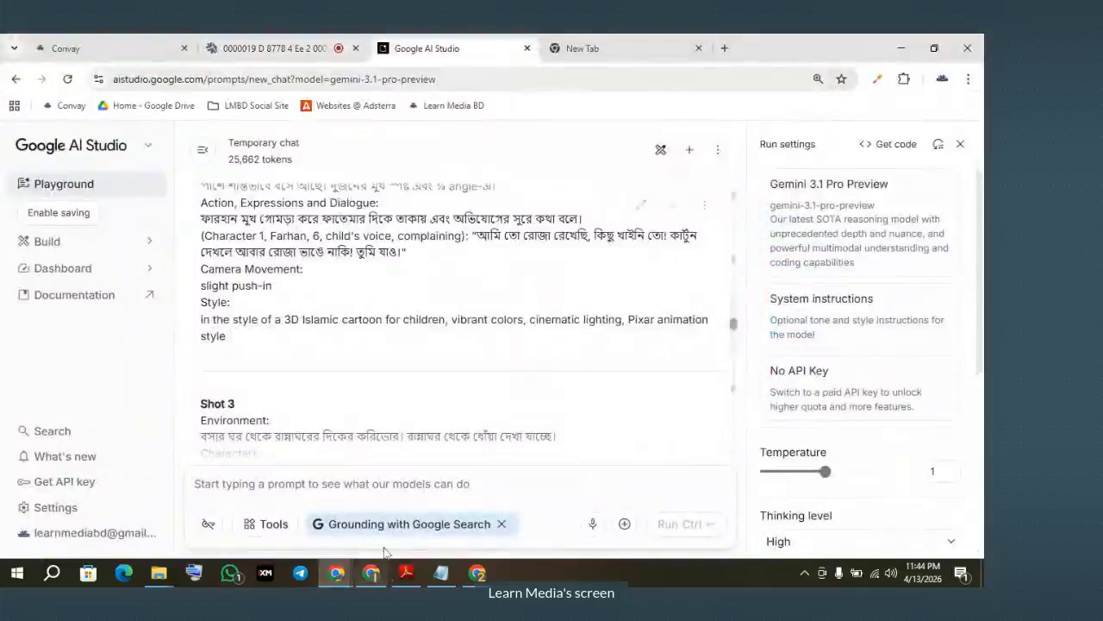
pyautogui.click(384, 580)
pyautogui.click(258, 48)
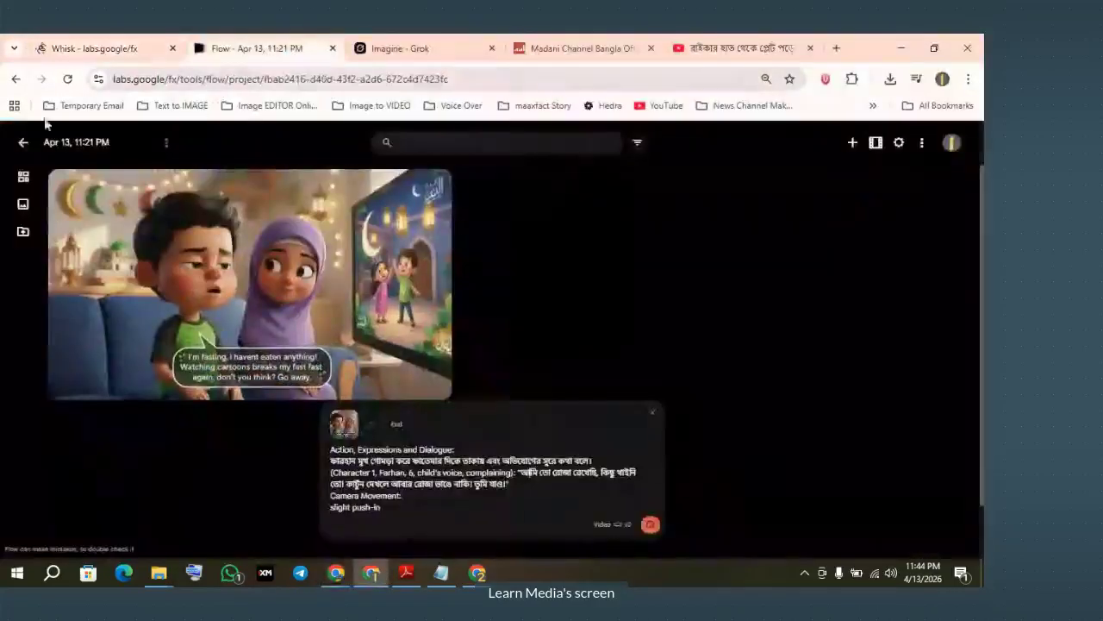
pyautogui.click(399, 49)
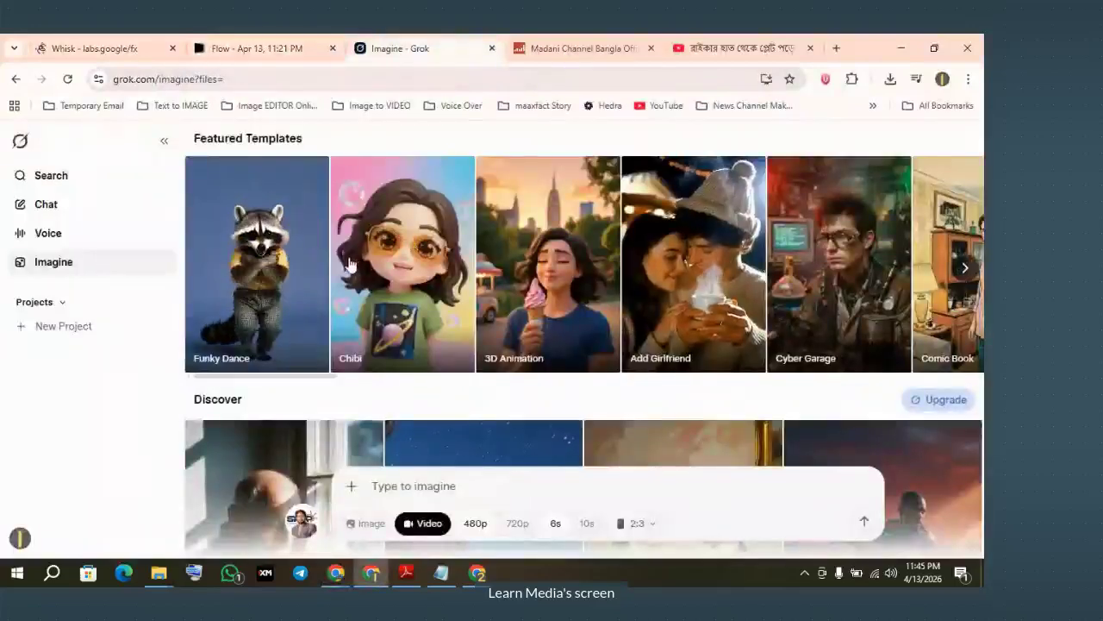
# Look through the bookmarked Image to VIDEO sites and compare the Flow project with Grok Imagine as video generators
pyautogui.click(372, 106)
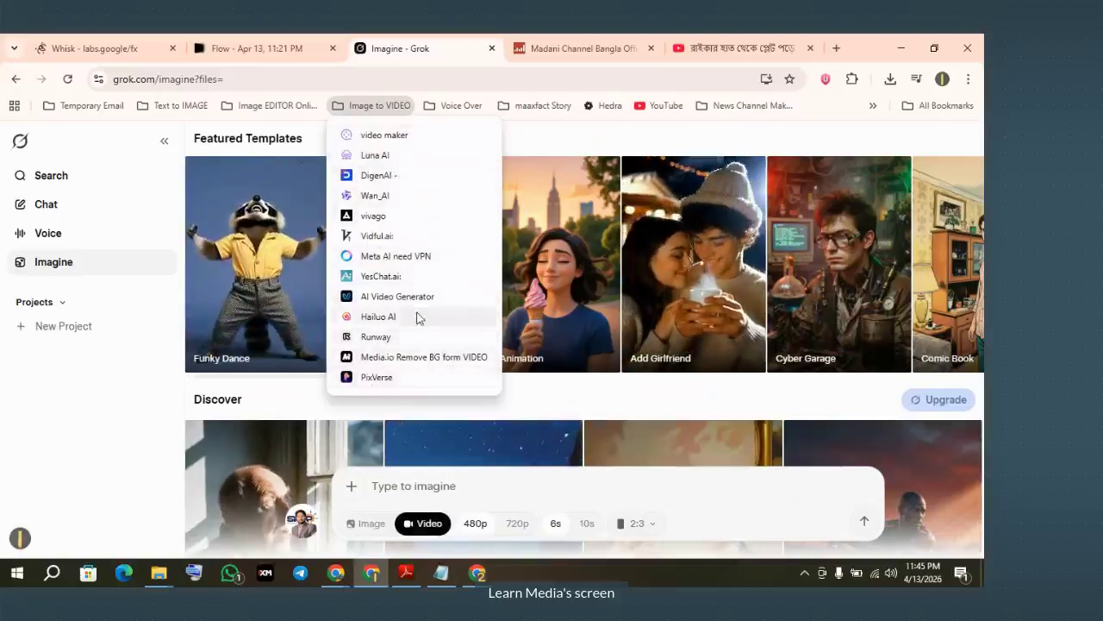
pyautogui.click(258, 48)
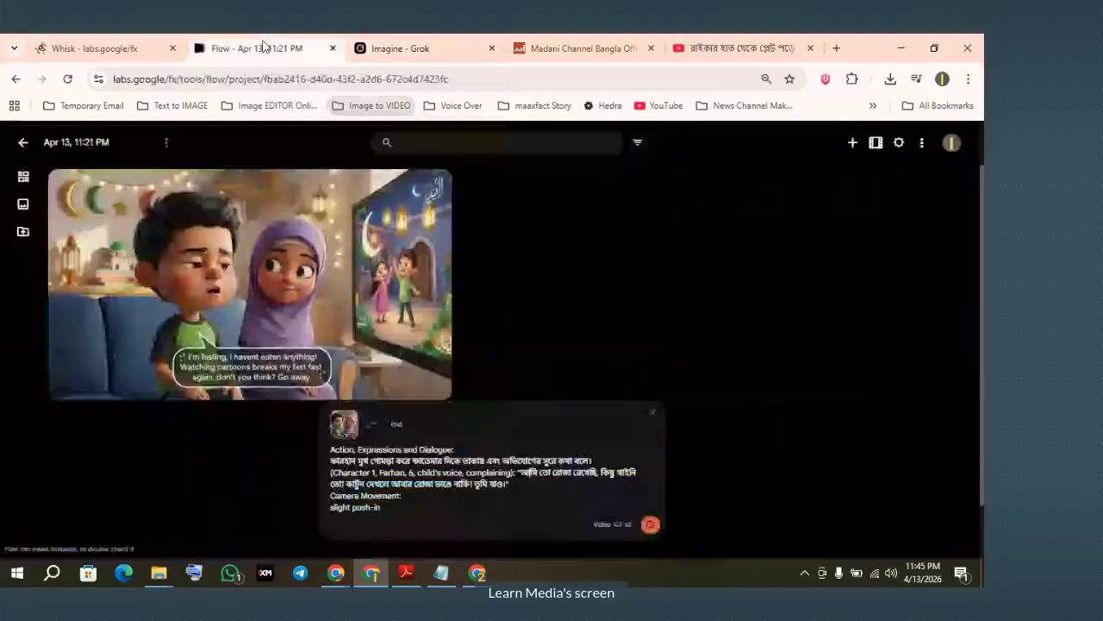
pyautogui.click(395, 51)
pyautogui.click(267, 49)
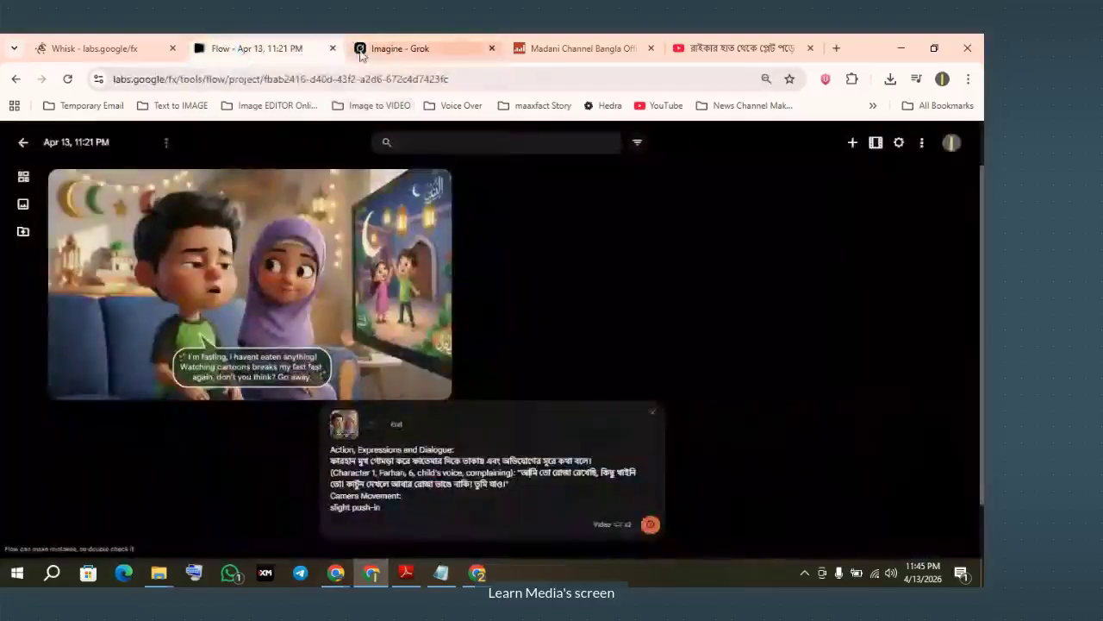
pyautogui.click(398, 50)
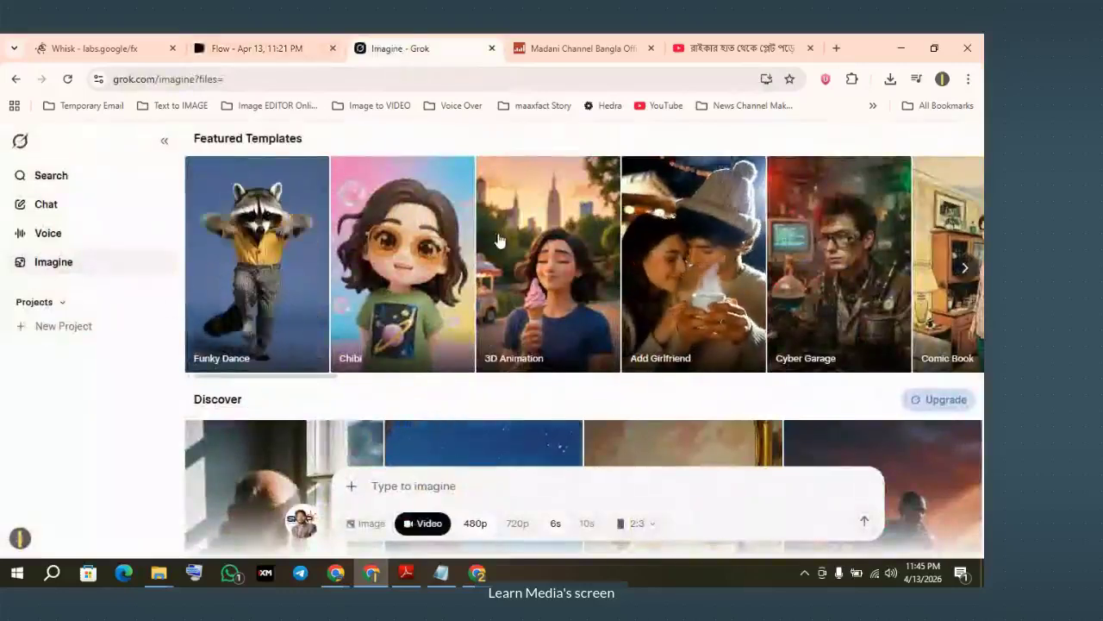
pyautogui.click(242, 50)
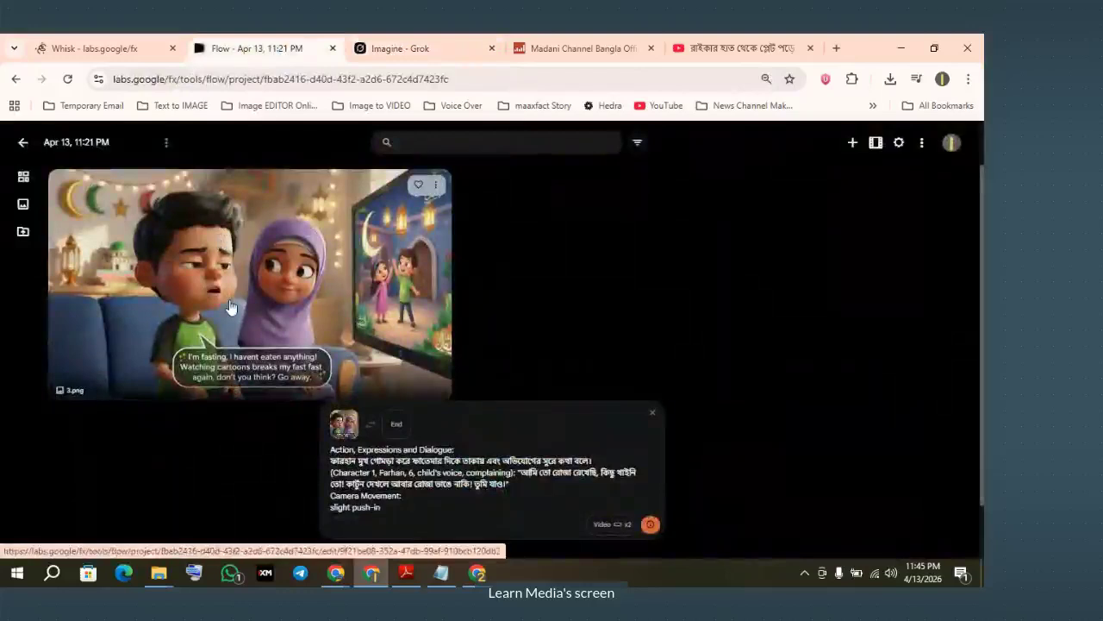
pyautogui.click(411, 53)
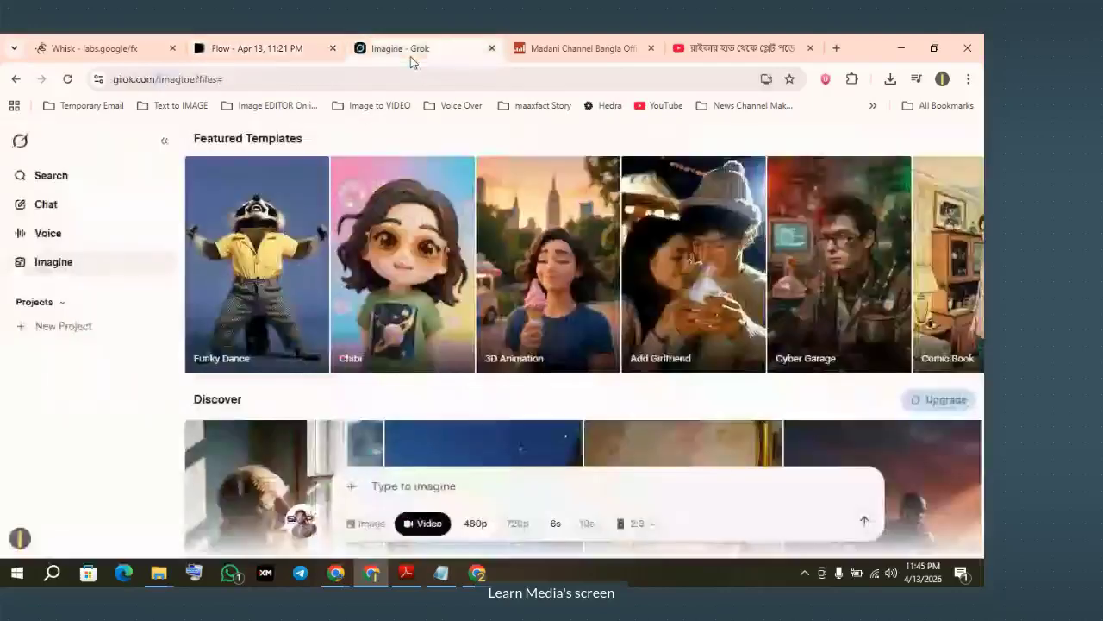
# Open the bookmarked Wan_AI image-to-video site and skim the features on its home page
pyautogui.click(368, 105)
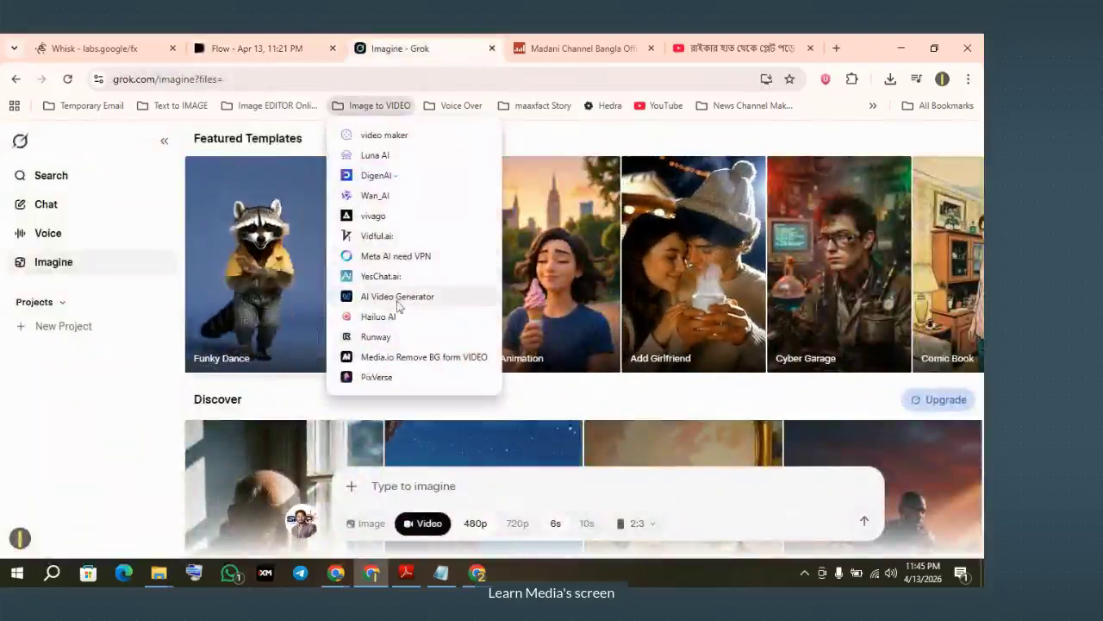
pyautogui.click(376, 194)
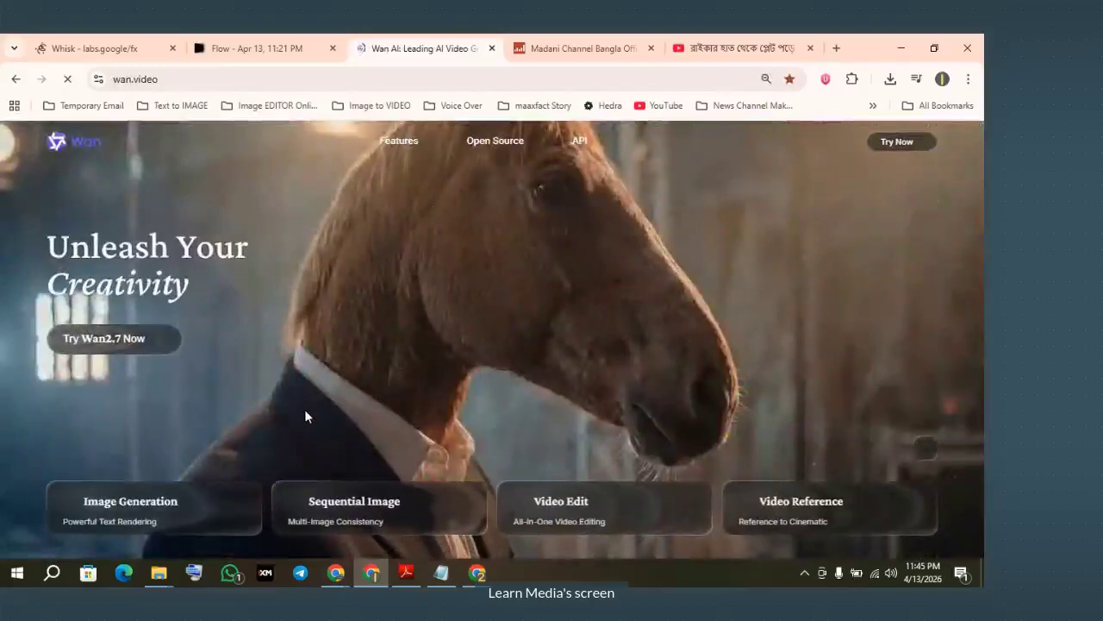
pyautogui.scroll(-6, 270, 437)
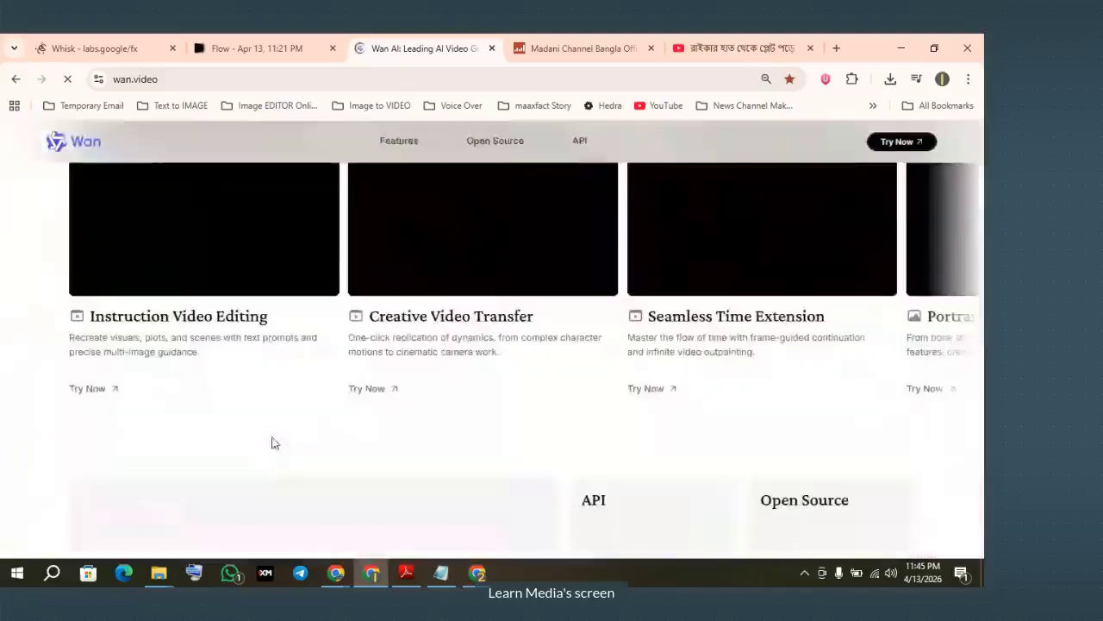
pyautogui.scroll(2, 284, 453)
pyautogui.scroll(4, 290, 458)
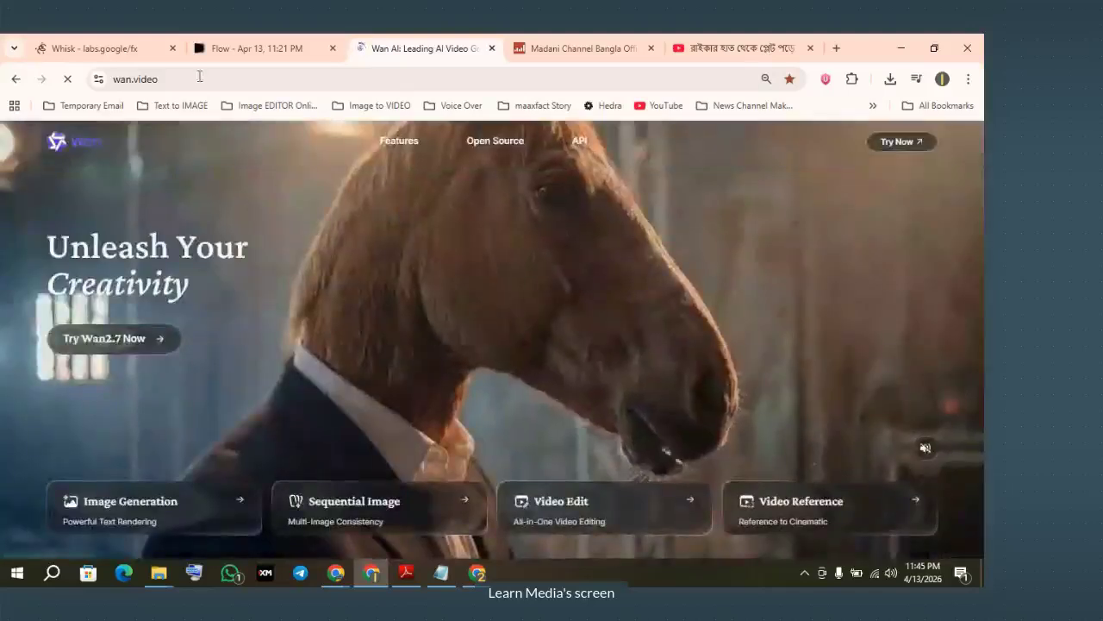
# Go back from the Wan site to the Grok Imagine page and return to the 11:21 PM Flow project
pyautogui.click(253, 52)
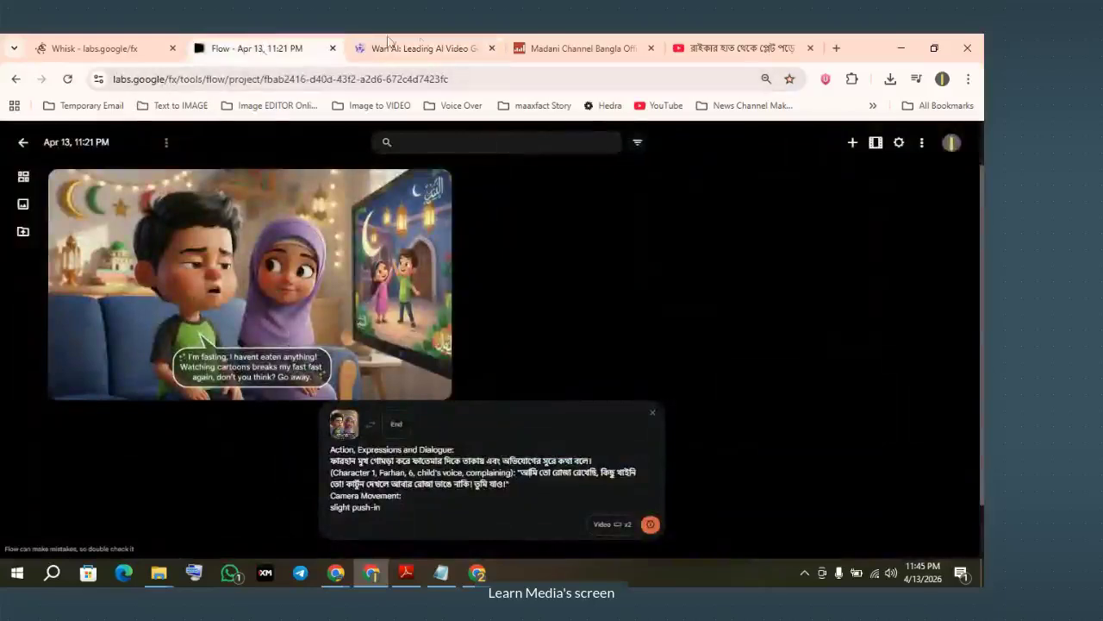
pyautogui.click(420, 48)
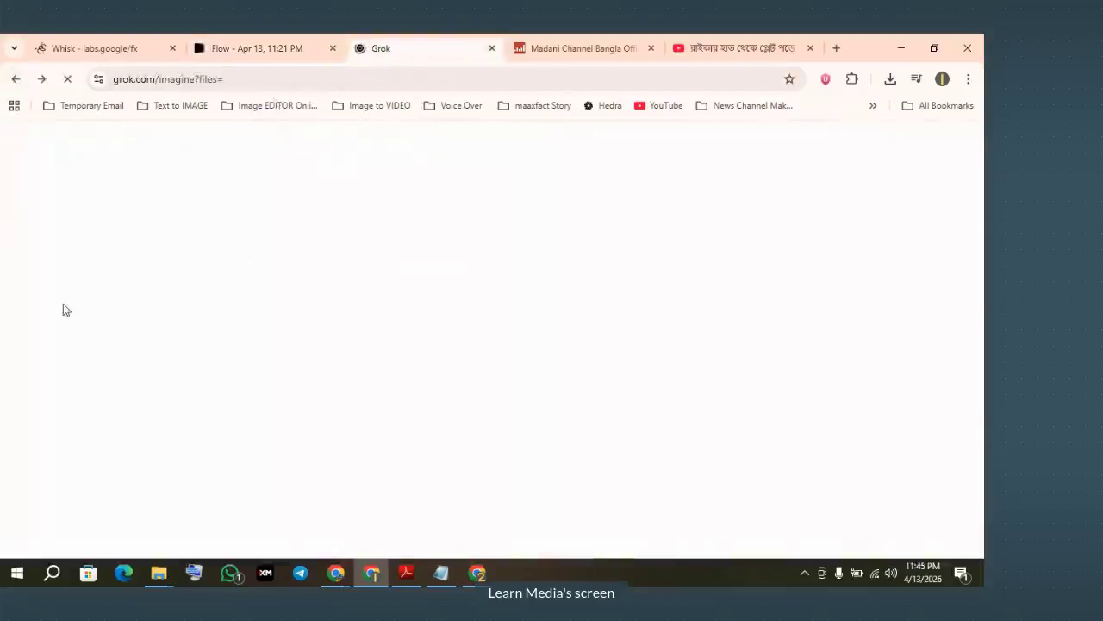
pyautogui.click(259, 60)
pyautogui.click(409, 48)
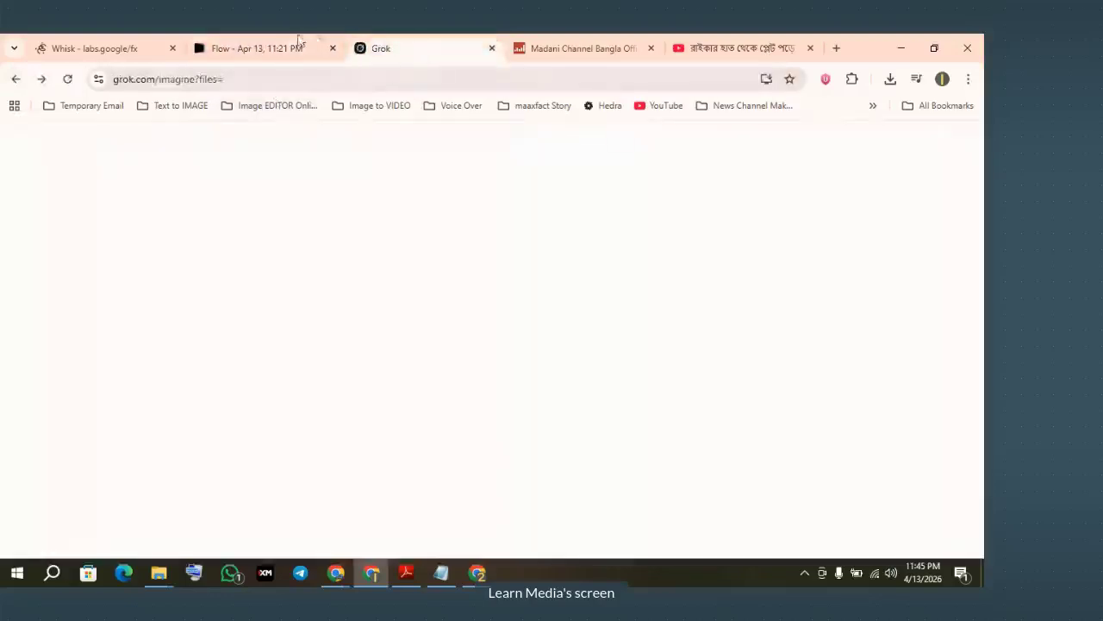
pyautogui.click(274, 48)
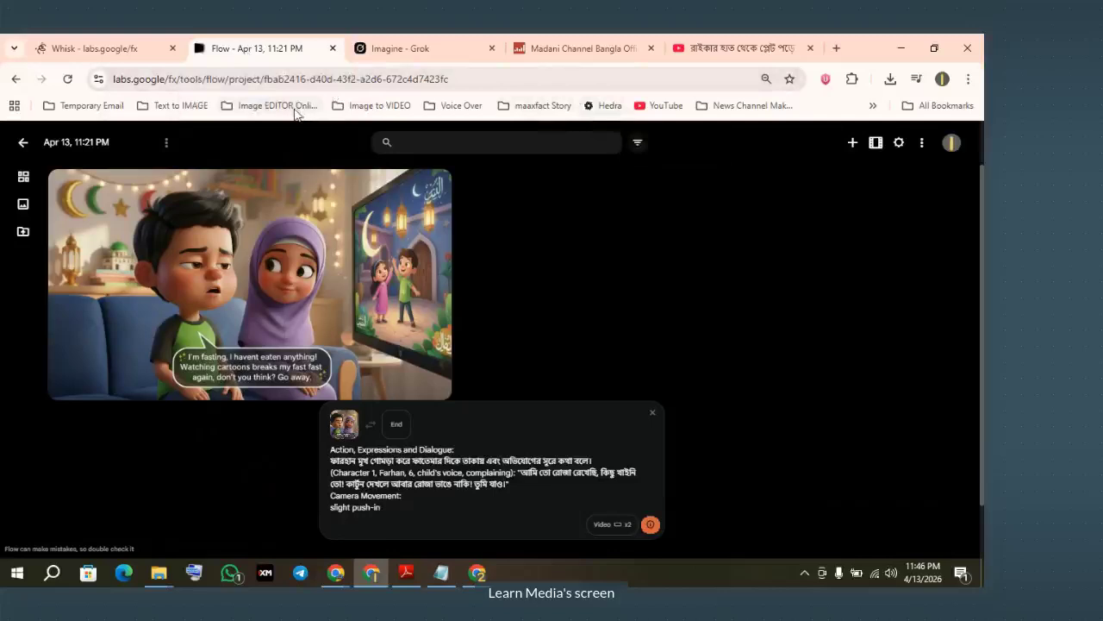
# Open a new browser tab, close the YouTube episode tab, and leave the 11:21 PM Flow project for the Flow home page
pyautogui.click(836, 49)
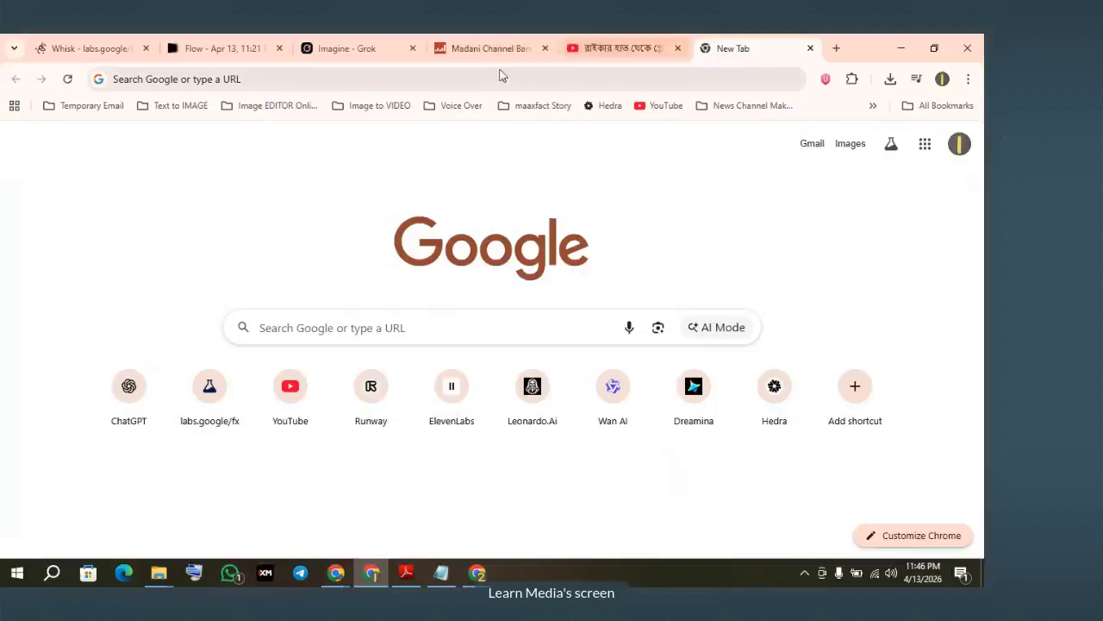
pyautogui.click(629, 48)
pyautogui.click(676, 48)
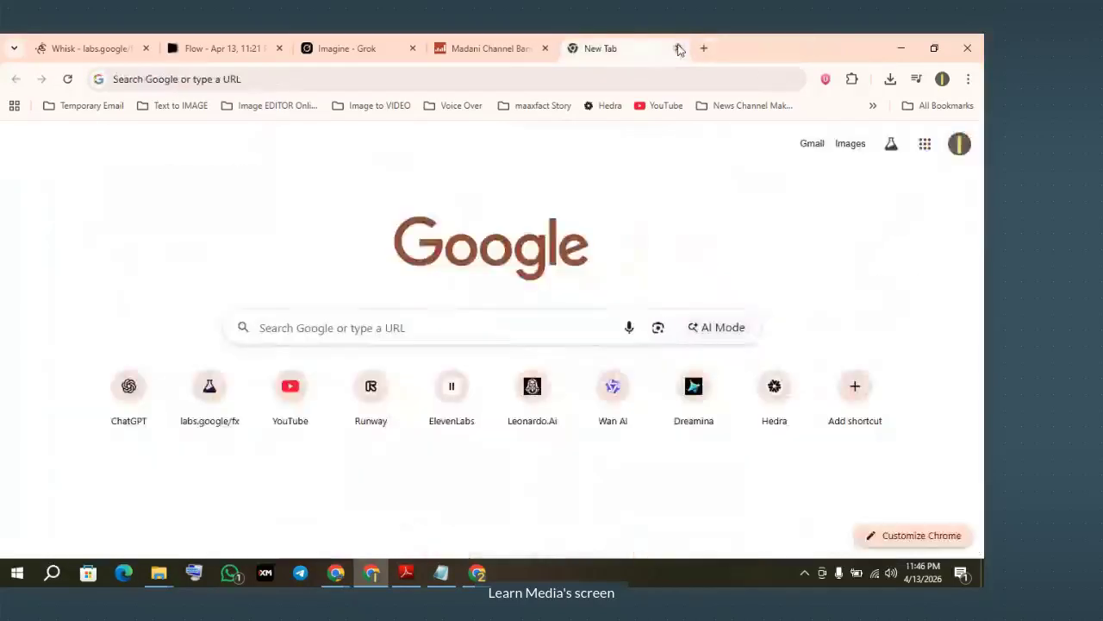
pyautogui.click(231, 52)
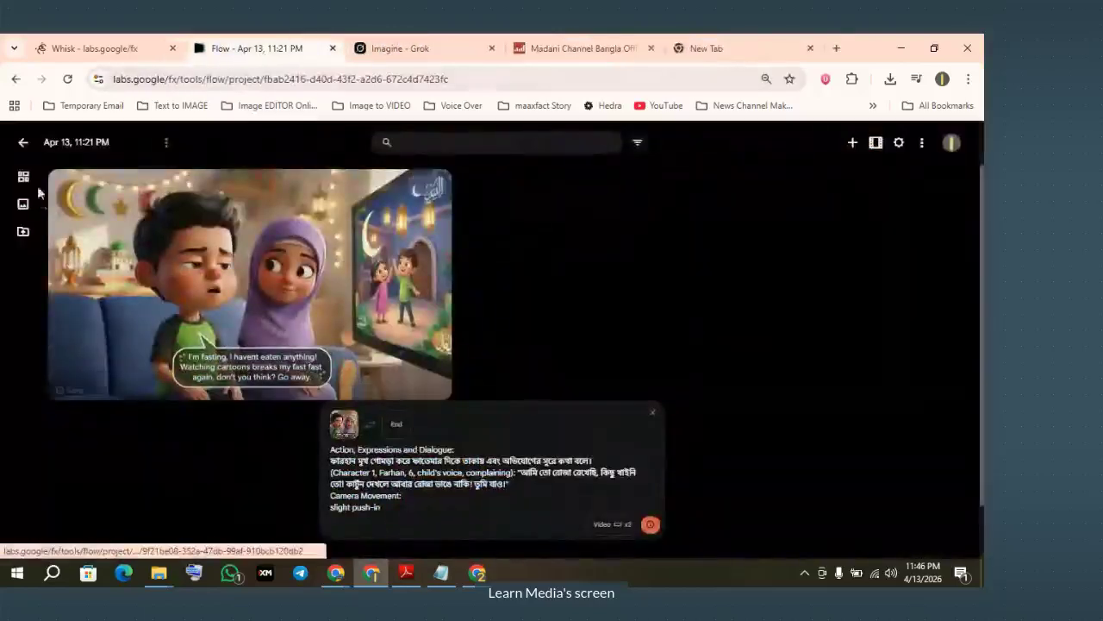
pyautogui.click(23, 144)
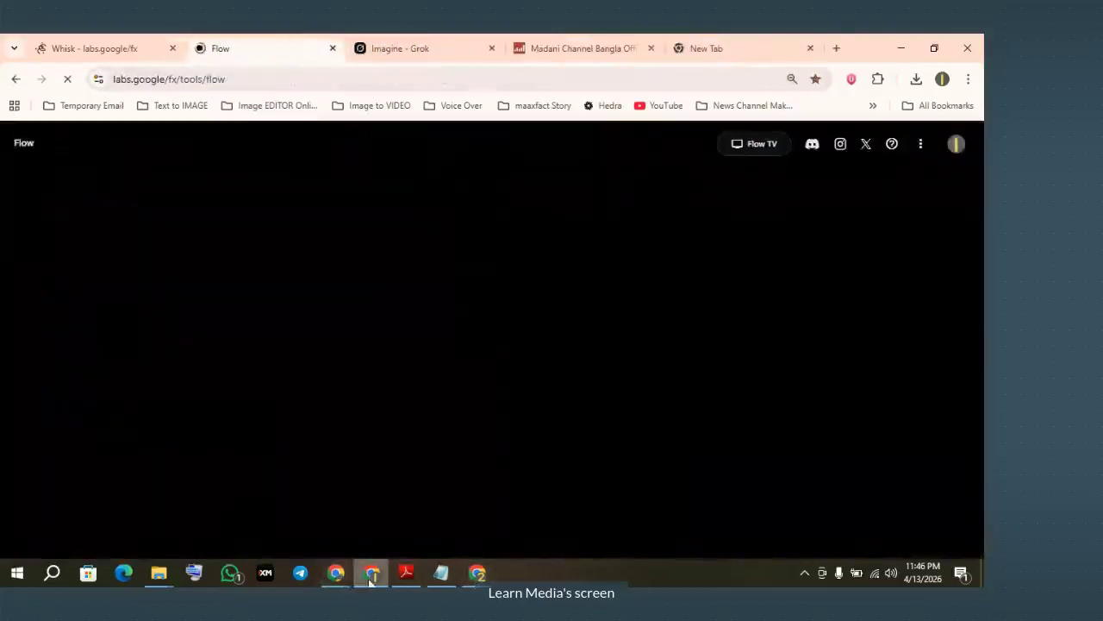
# In the other browser profile's 11:30 PM Flow project, leave the clip editor and upload the Seen 2 image as the video's start frame
pyautogui.click(477, 574)
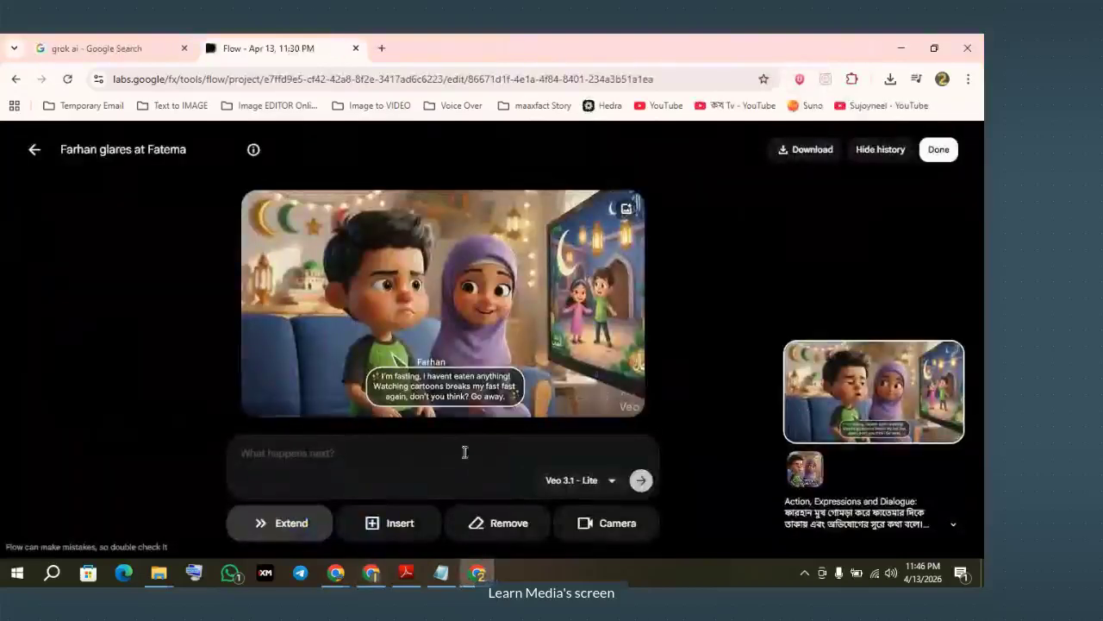
pyautogui.click(33, 151)
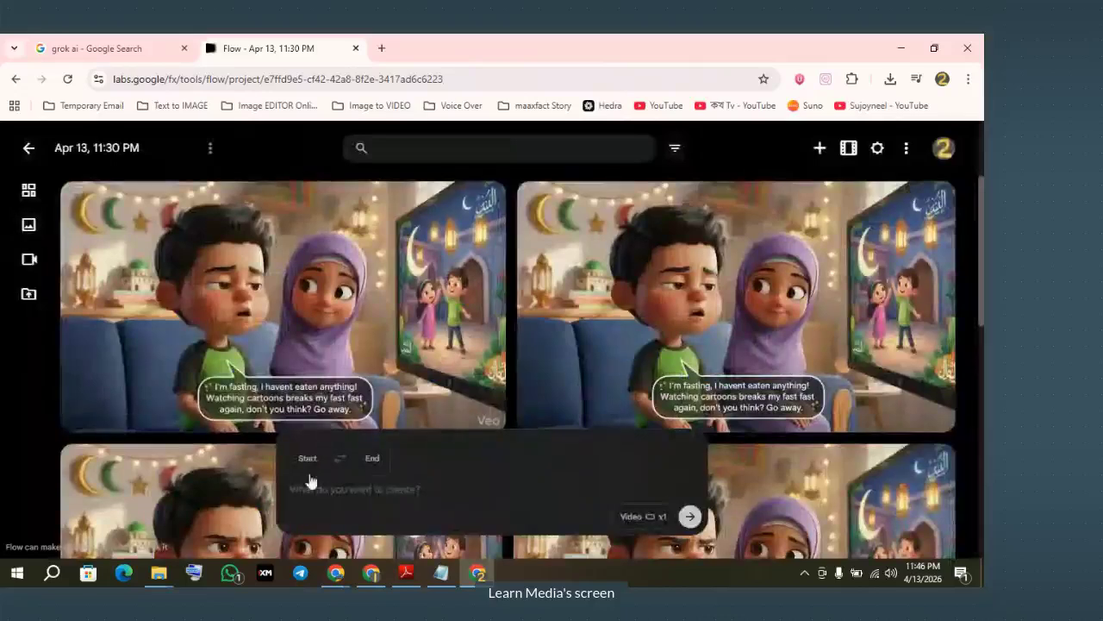
pyautogui.click(307, 458)
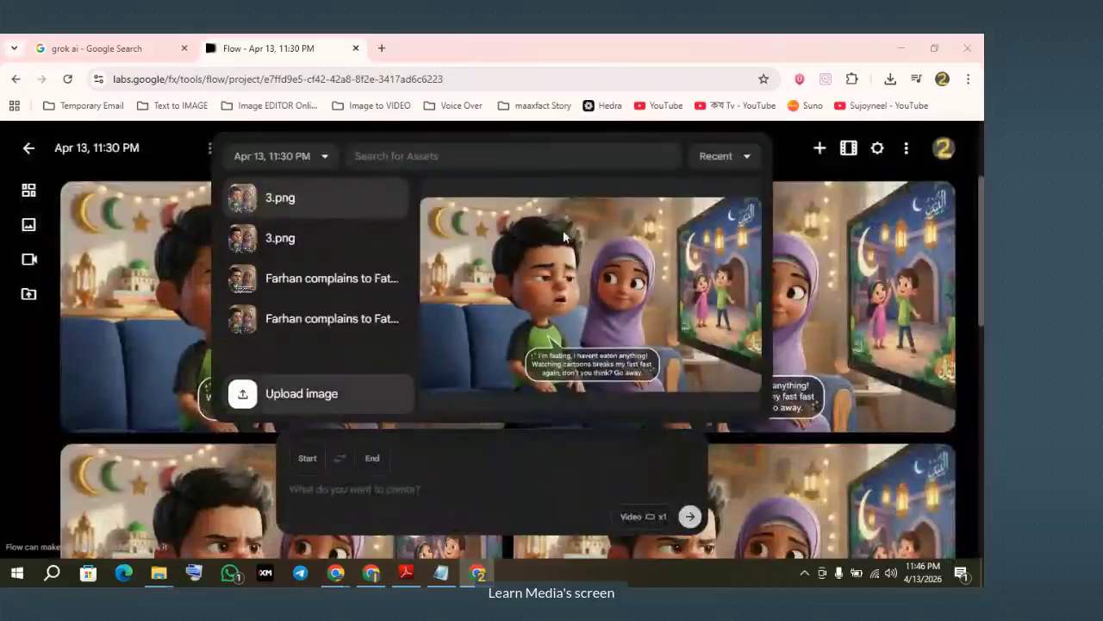
pyautogui.click(301, 393)
pyautogui.click(617, 254)
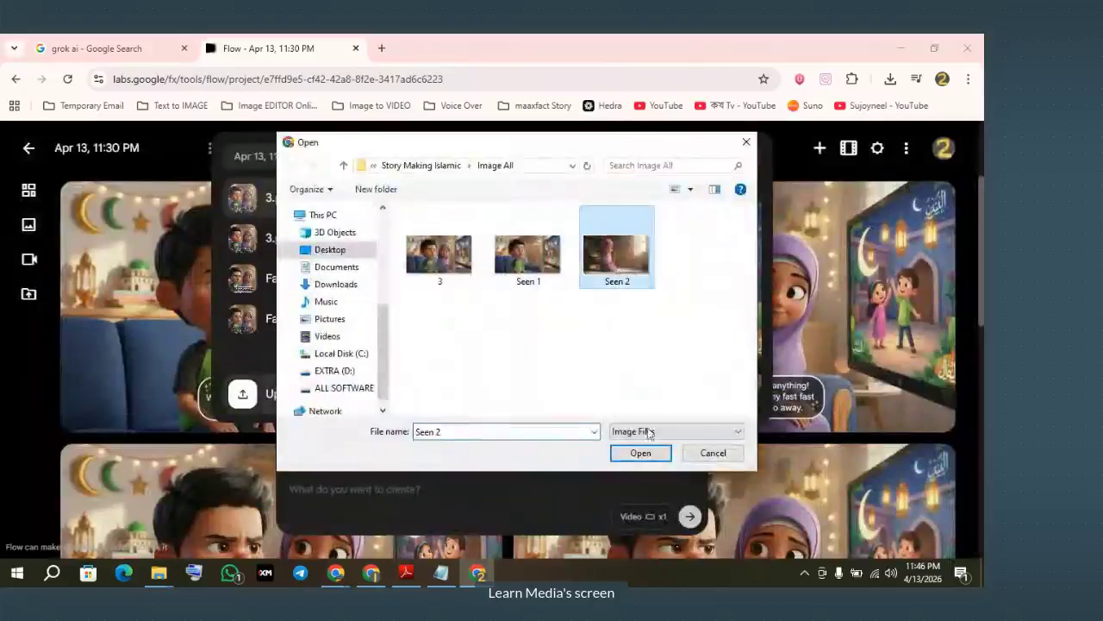
pyautogui.click(643, 453)
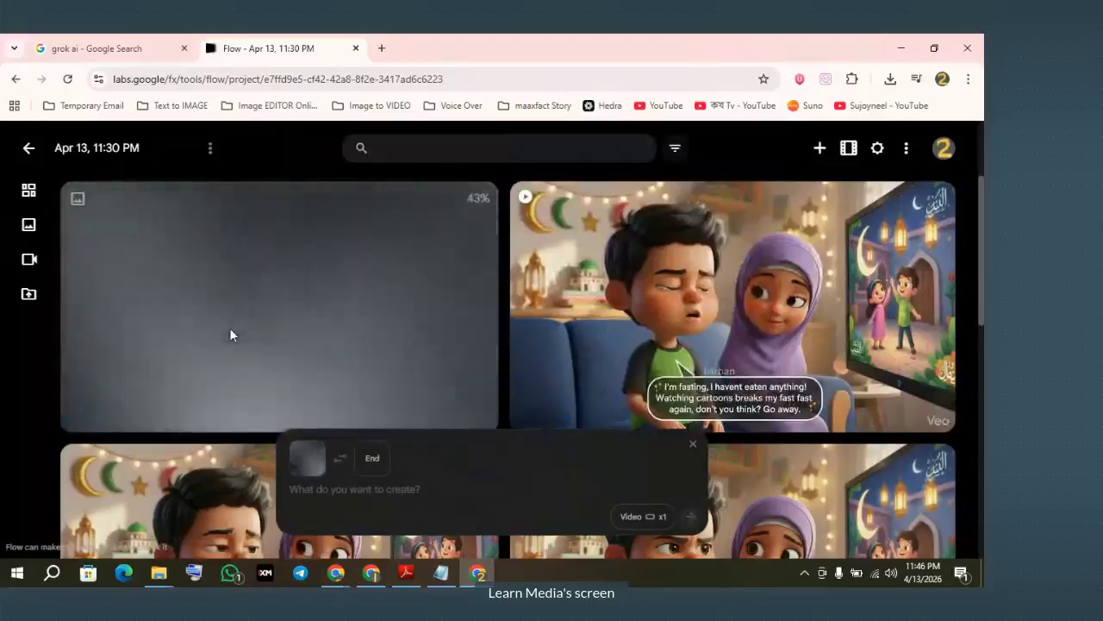
pyautogui.moveTo(740, 305)
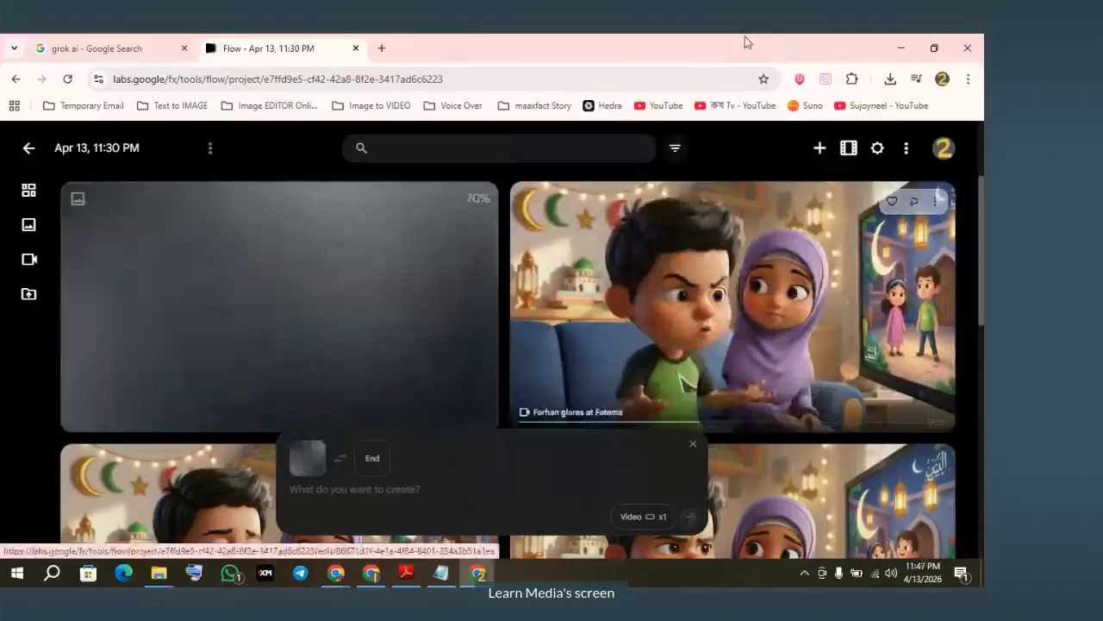
# Review the script-writing and character portrait sections in the Cartoon make korar prompt PDF, highlighting the portrait generation heading
pyautogui.click(403, 573)
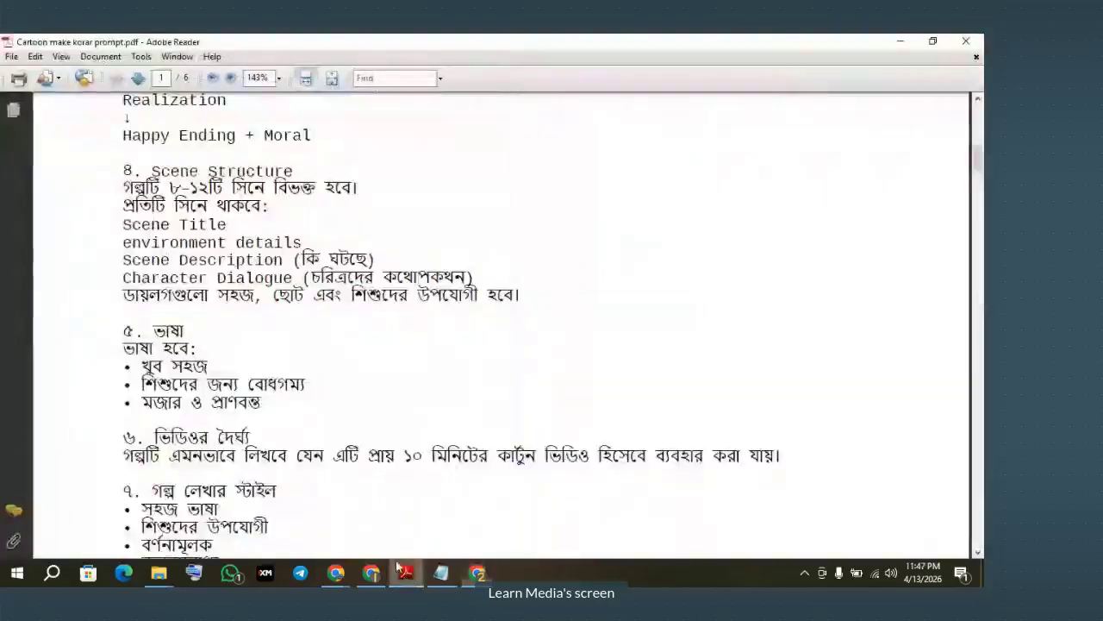
pyautogui.scroll(3, 223, 276)
pyautogui.scroll(15, 223, 275)
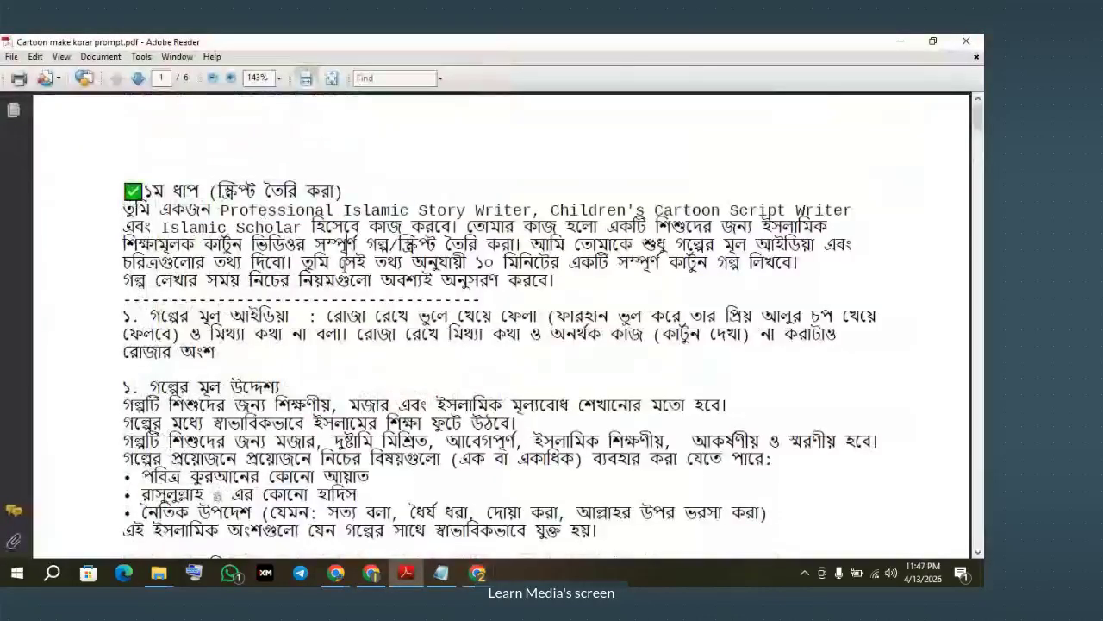
pyautogui.scroll(-16, 348, 259)
pyautogui.scroll(-20, 347, 340)
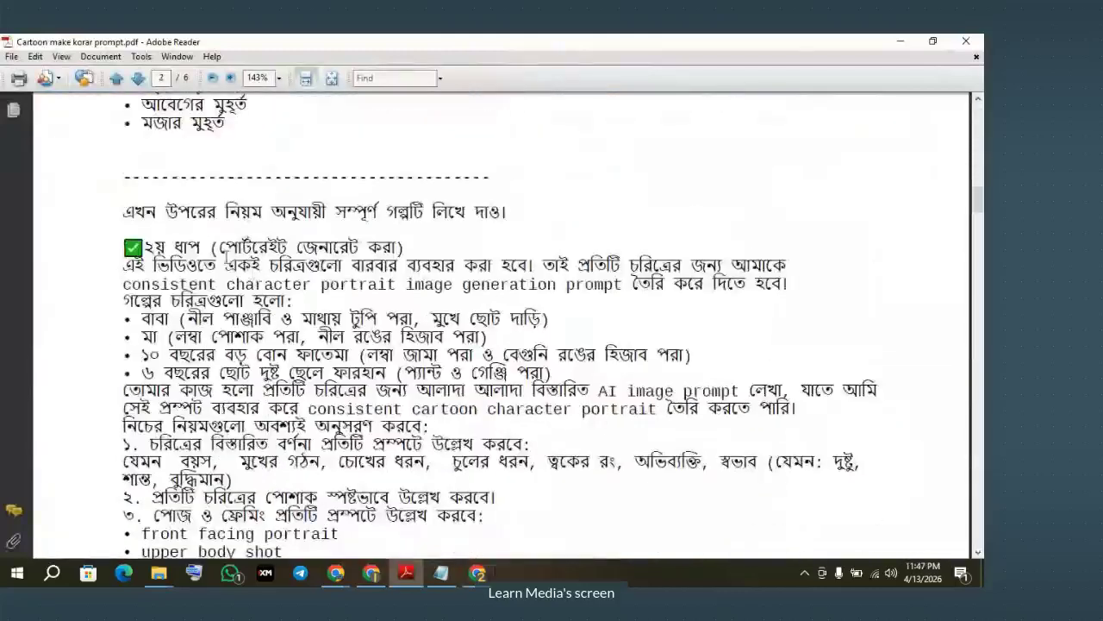
pyautogui.moveTo(222, 246); pyautogui.dragTo(398, 250)
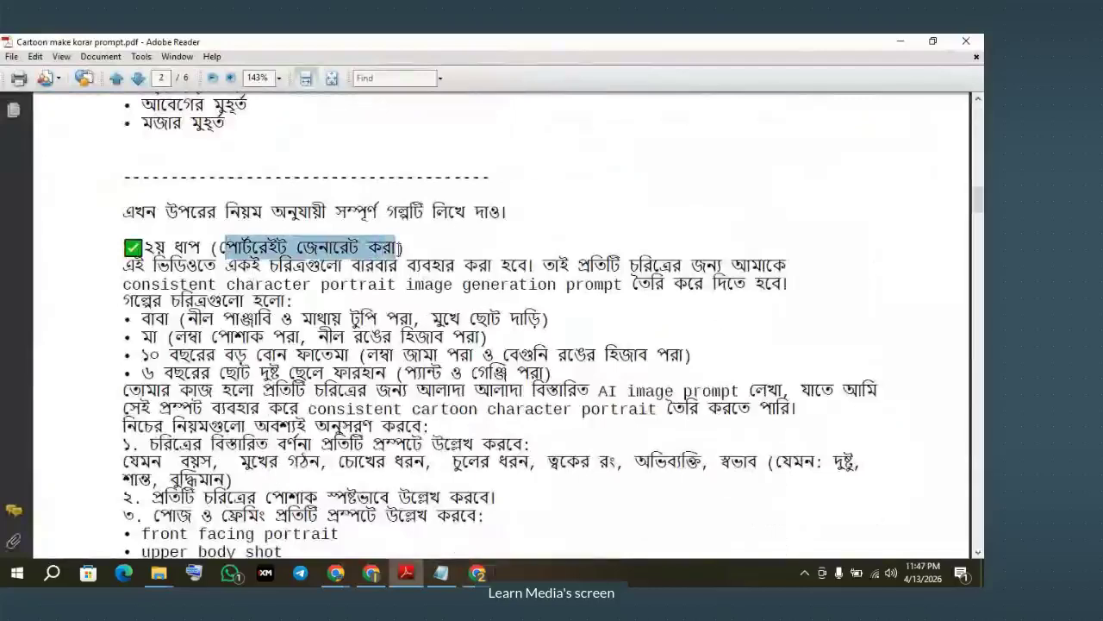
pyautogui.click(296, 249)
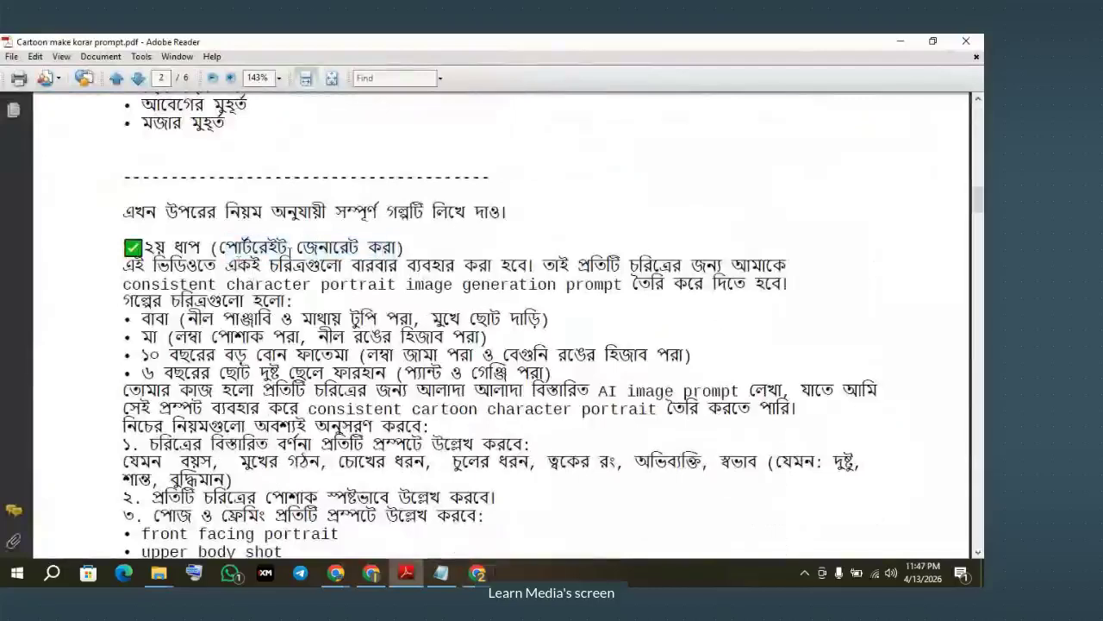
# Examine the PDF's third step on the shot list, highlighting the image and video prompt part of its heading
pyautogui.scroll(-15, 207, 382)
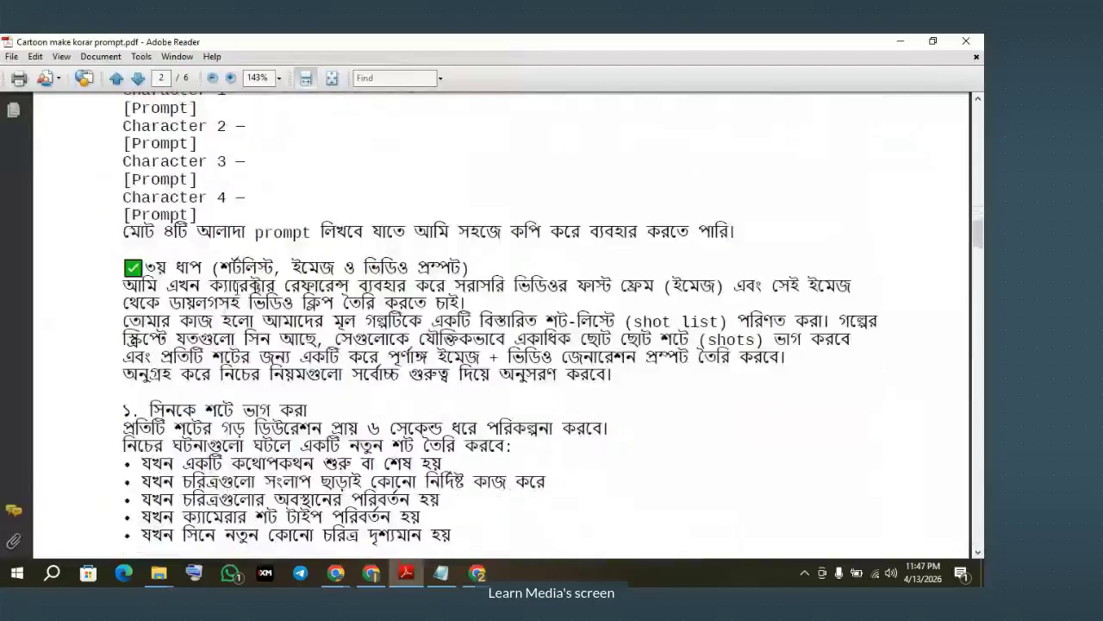
pyautogui.moveTo(292, 267); pyautogui.dragTo(339, 268)
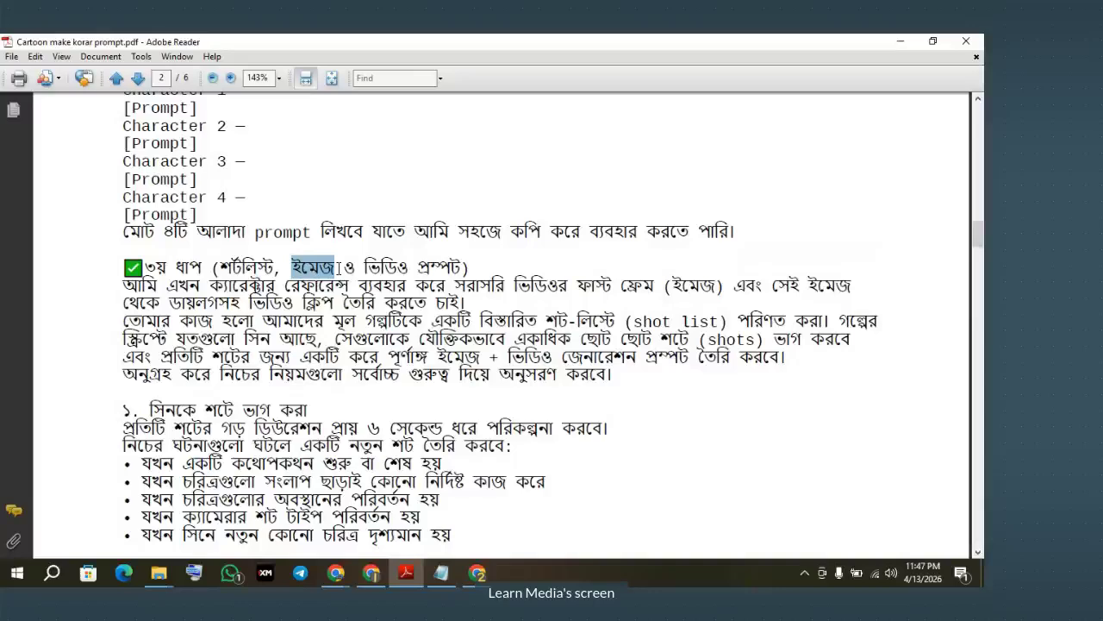
pyautogui.moveTo(291, 268); pyautogui.dragTo(462, 268)
pyautogui.click(359, 318)
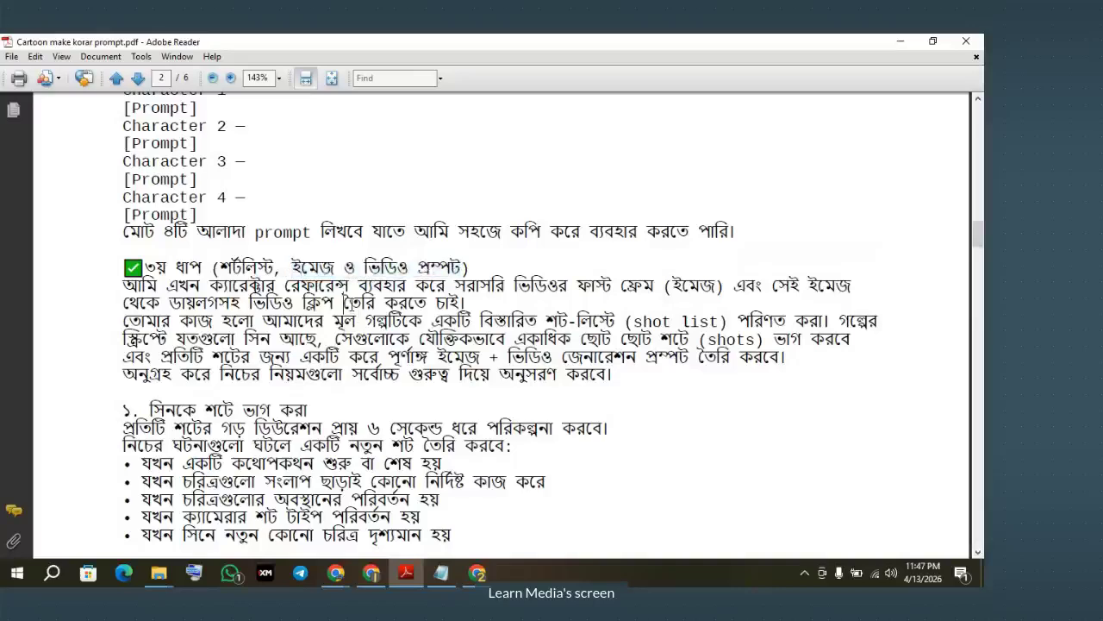
# In the 11:30 PM Flow project, insert the copied Action, Expressions and Dialogue prompt from clipboard history and select all its text
pyautogui.click(371, 573)
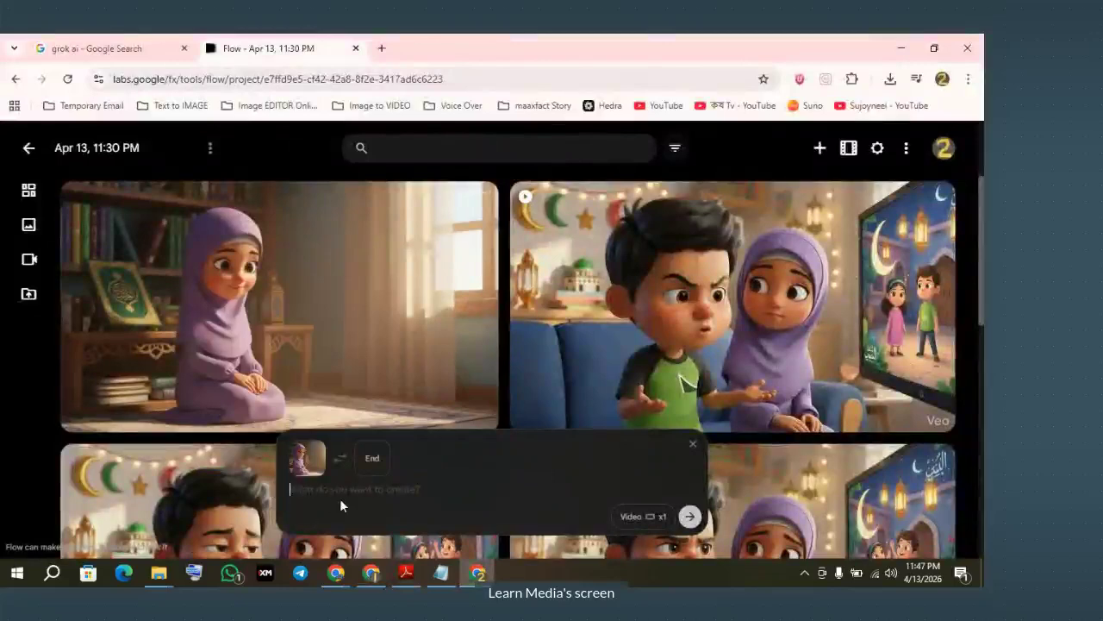
pyautogui.write('v')
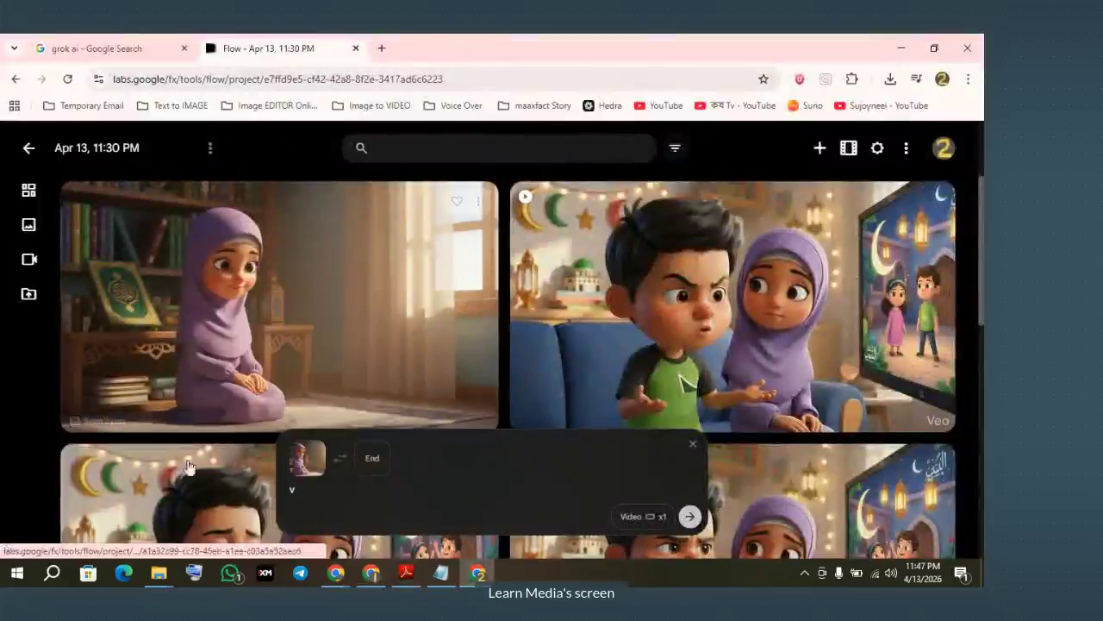
pyautogui.press('BackSpace')
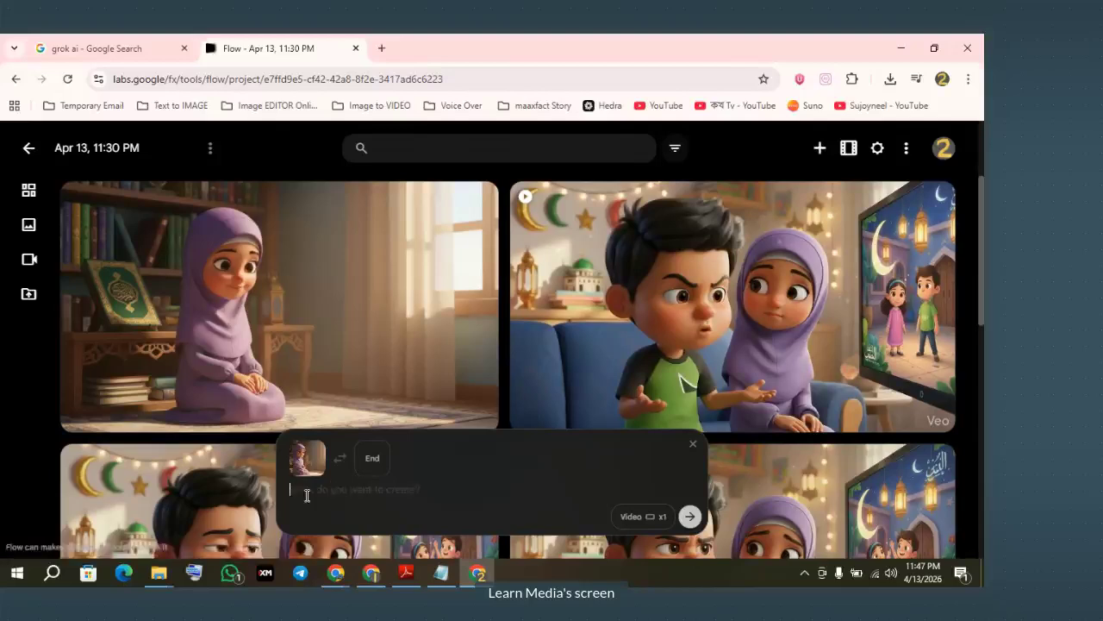
pyautogui.press('super+v')
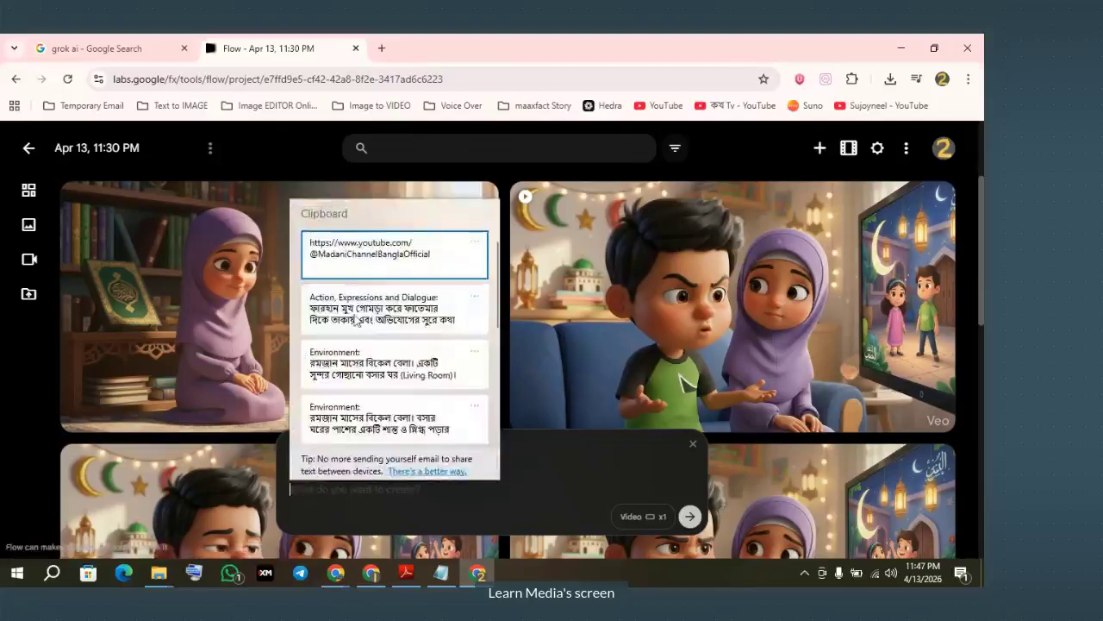
pyautogui.click(357, 321)
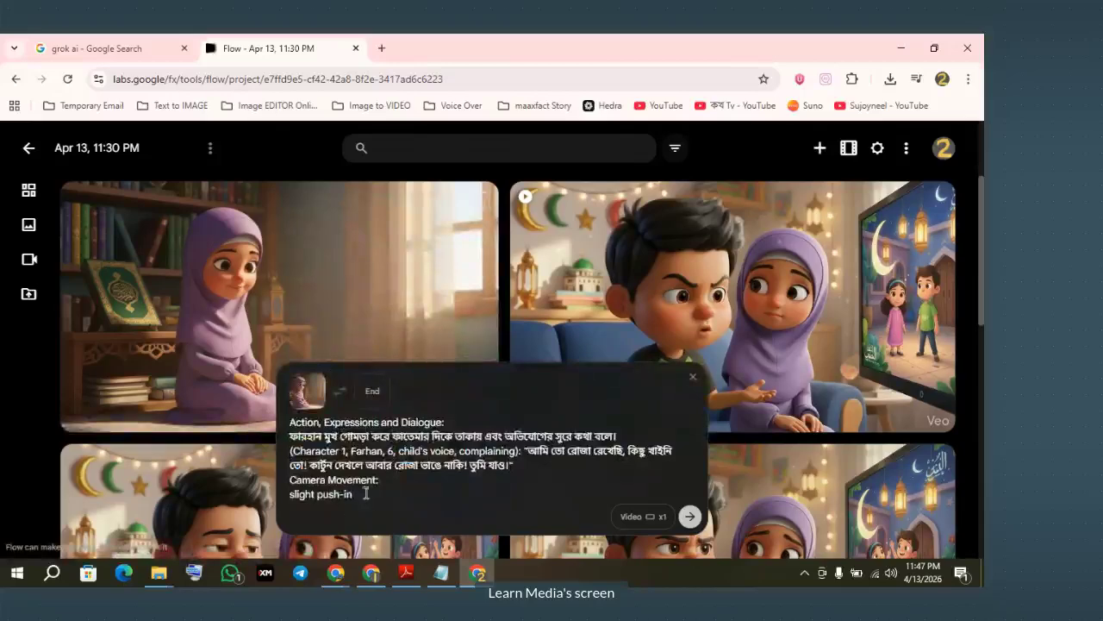
pyautogui.moveTo(353, 493); pyautogui.dragTo(283, 424)
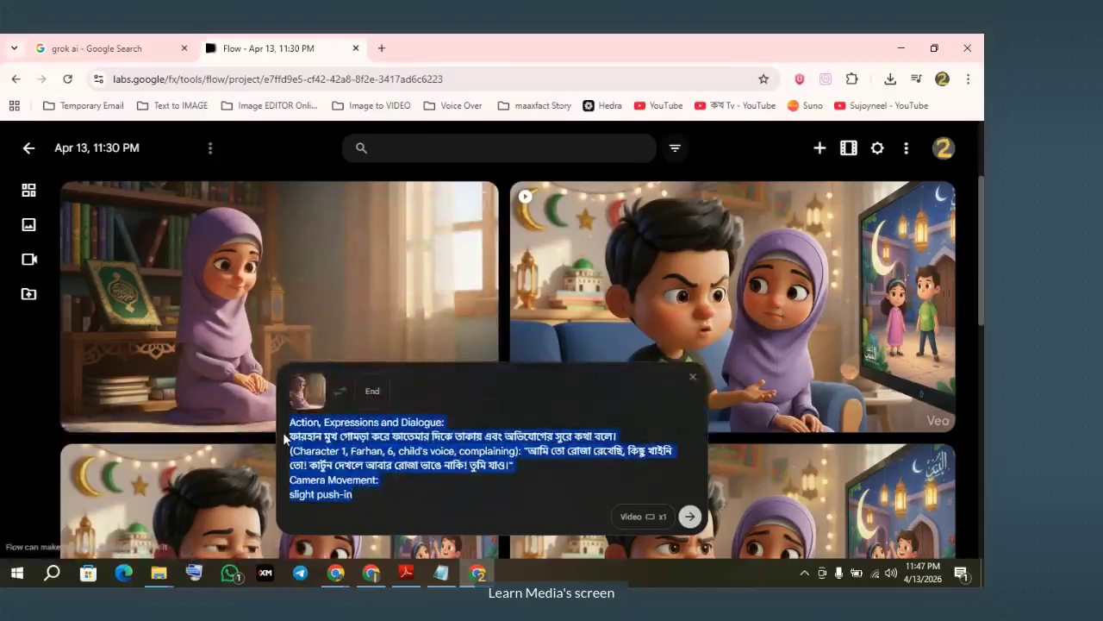
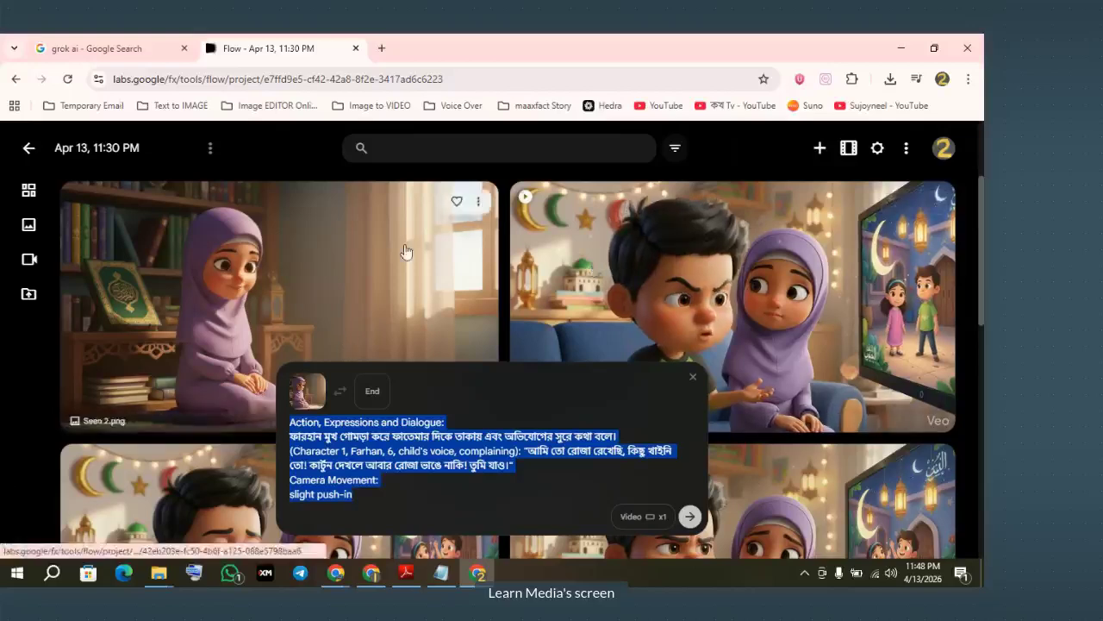
# Switch to Google AI Studio and attach the Cartoon make korar prompt PDF from the LMBD Class folder, acknowledging the media upload notice
pyautogui.click(346, 576)
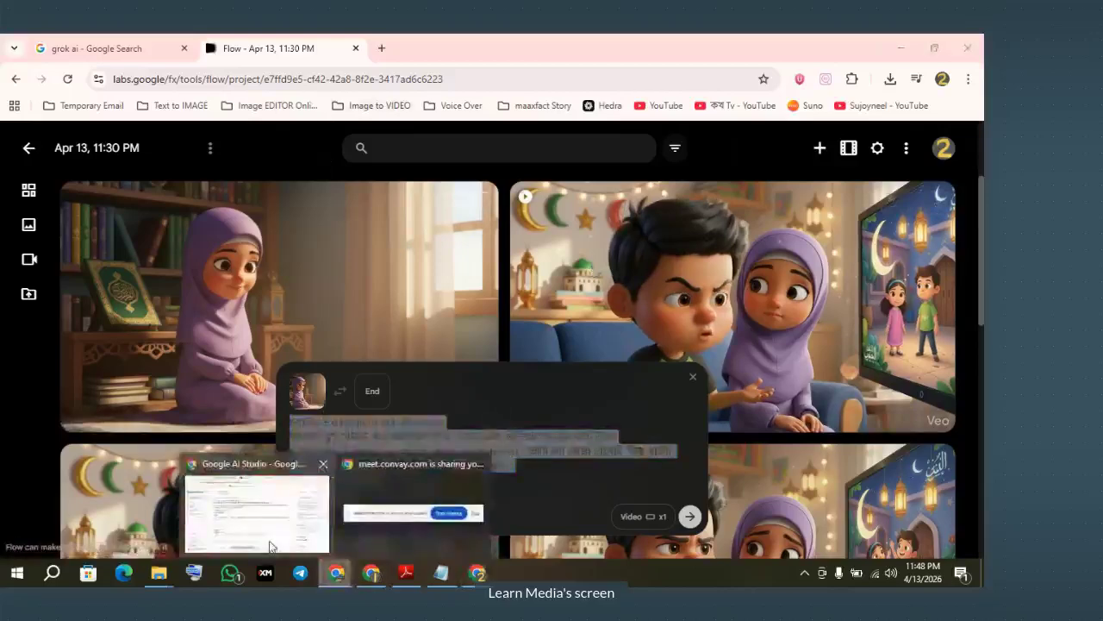
pyautogui.click(270, 546)
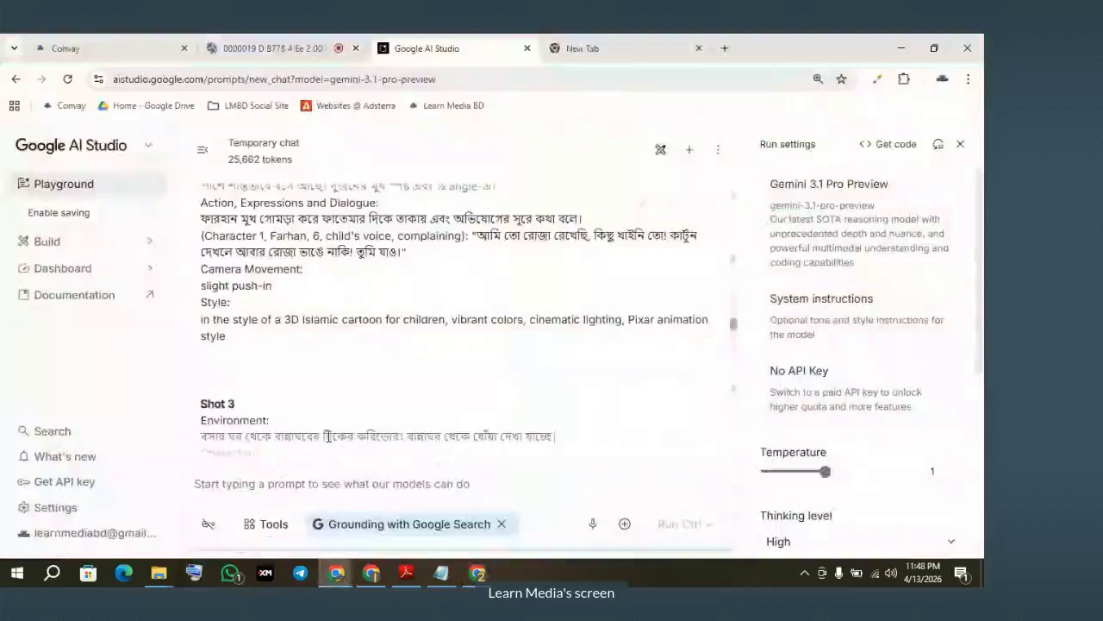
pyautogui.hotkey('ctrl', 'o')
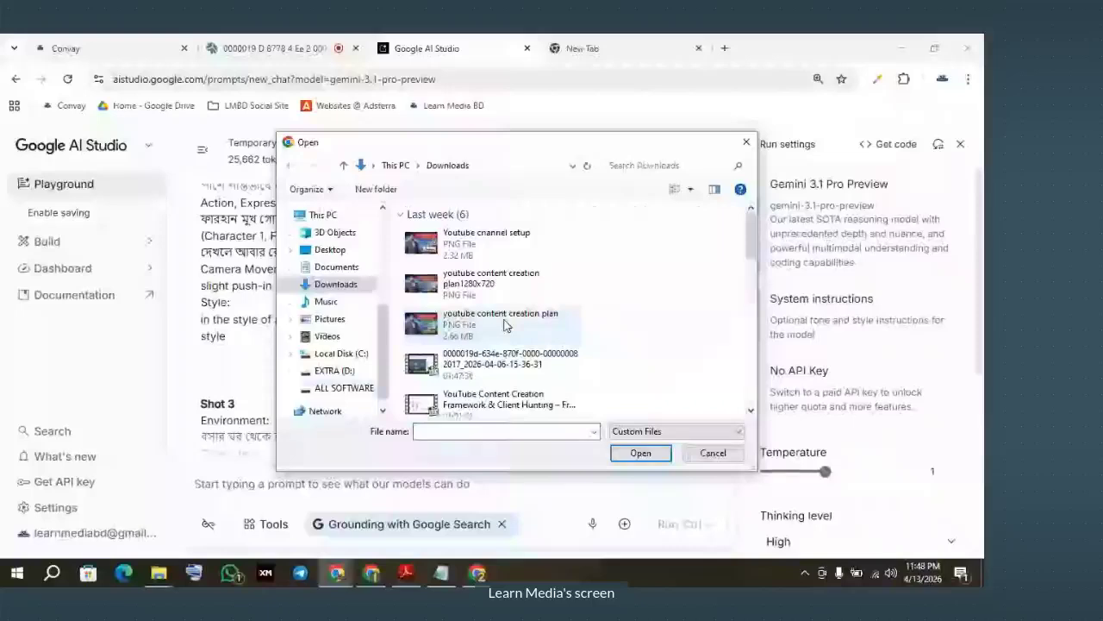
pyautogui.click(344, 387)
pyautogui.doubleClick(447, 249)
pyautogui.click(472, 262)
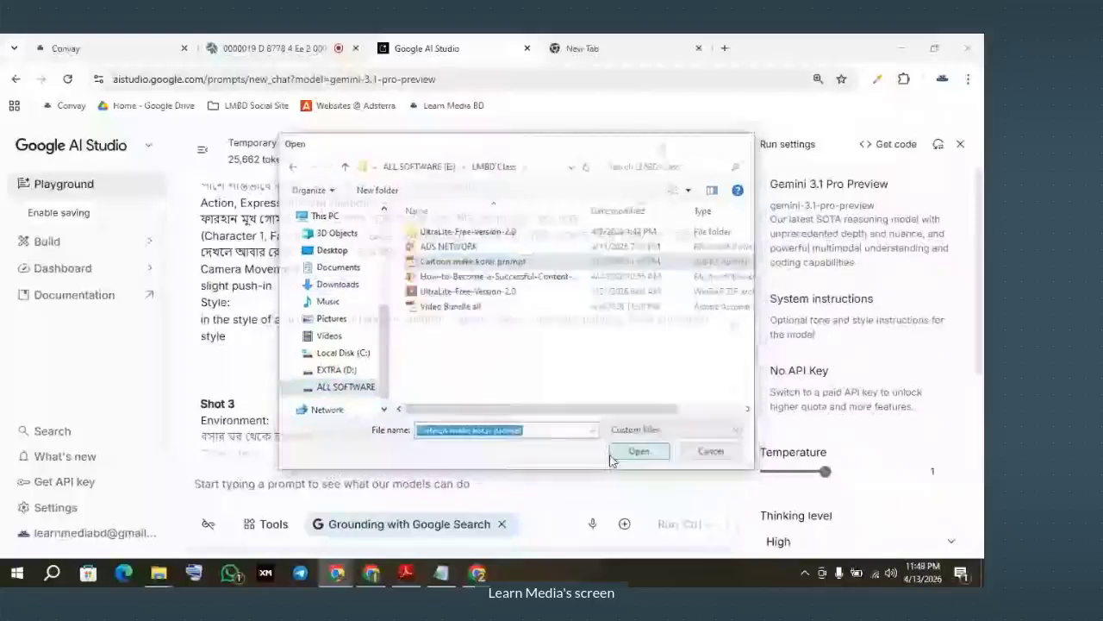
pyautogui.click(638, 451)
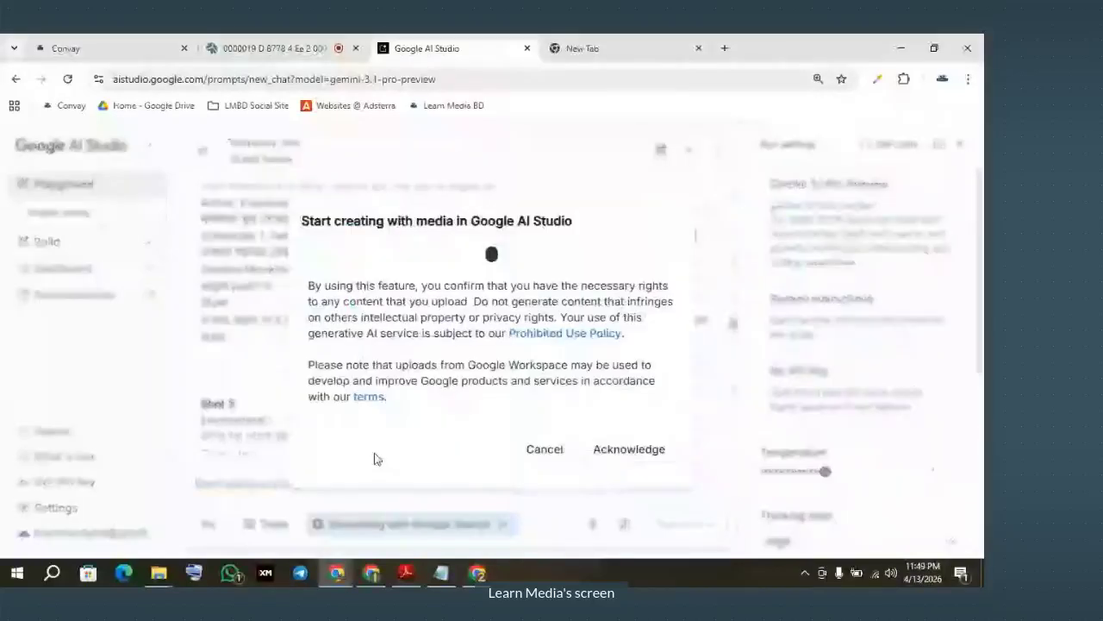
pyautogui.click(637, 508)
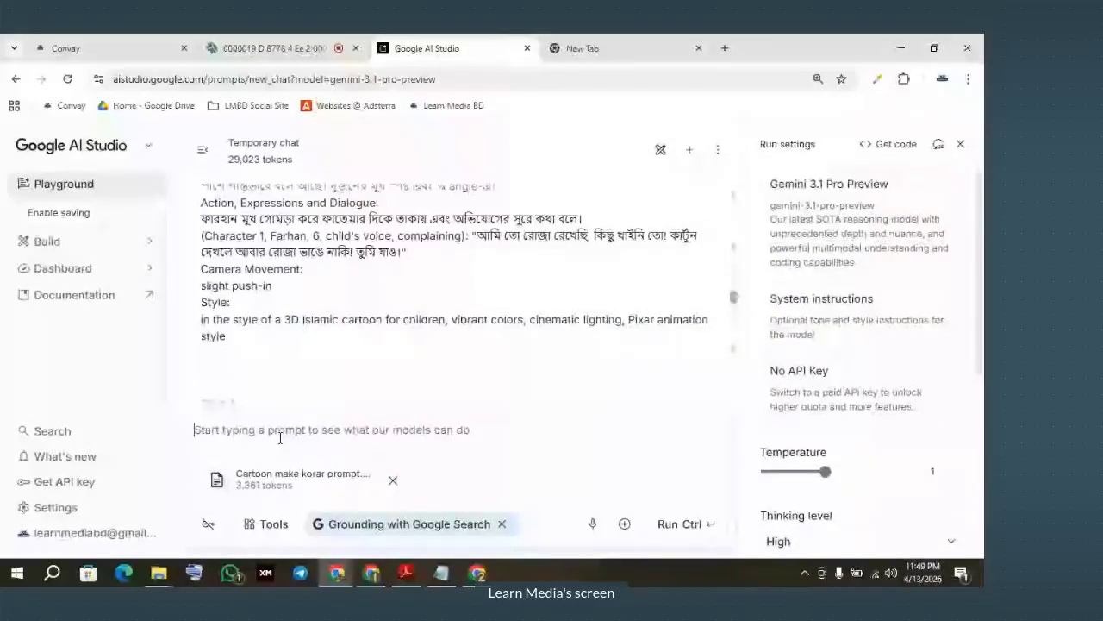
# Return to the prompt PDF and skim the shot prompt rules, the example shot and the Reverse Engineering section
pyautogui.click(371, 571)
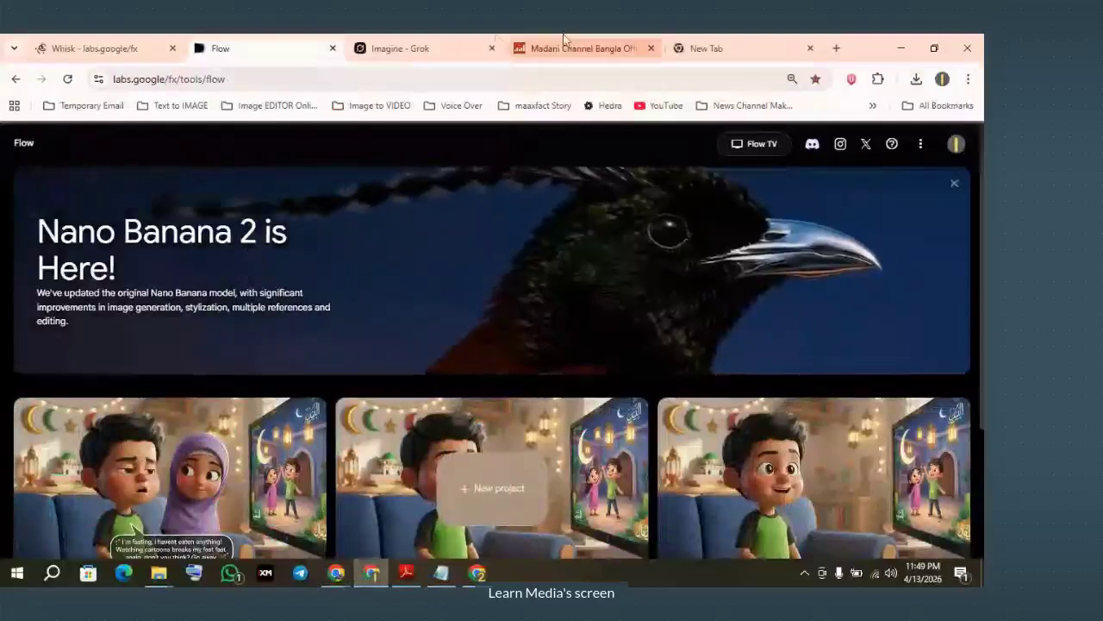
pyautogui.click(406, 572)
pyautogui.scroll(-10, 316, 369)
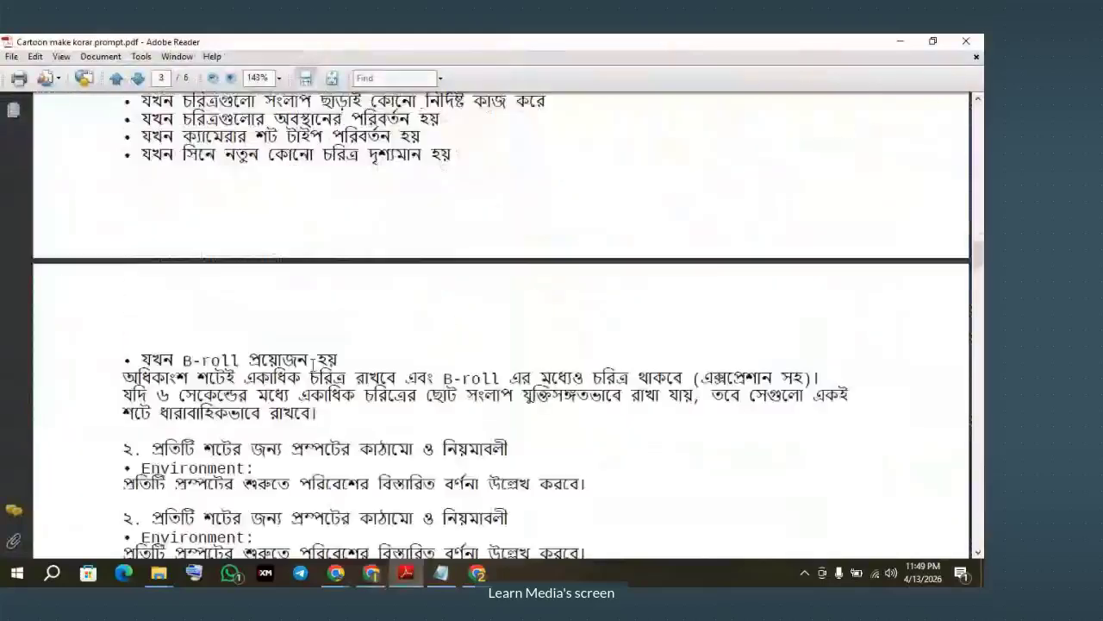
pyautogui.scroll(-15, 314, 363)
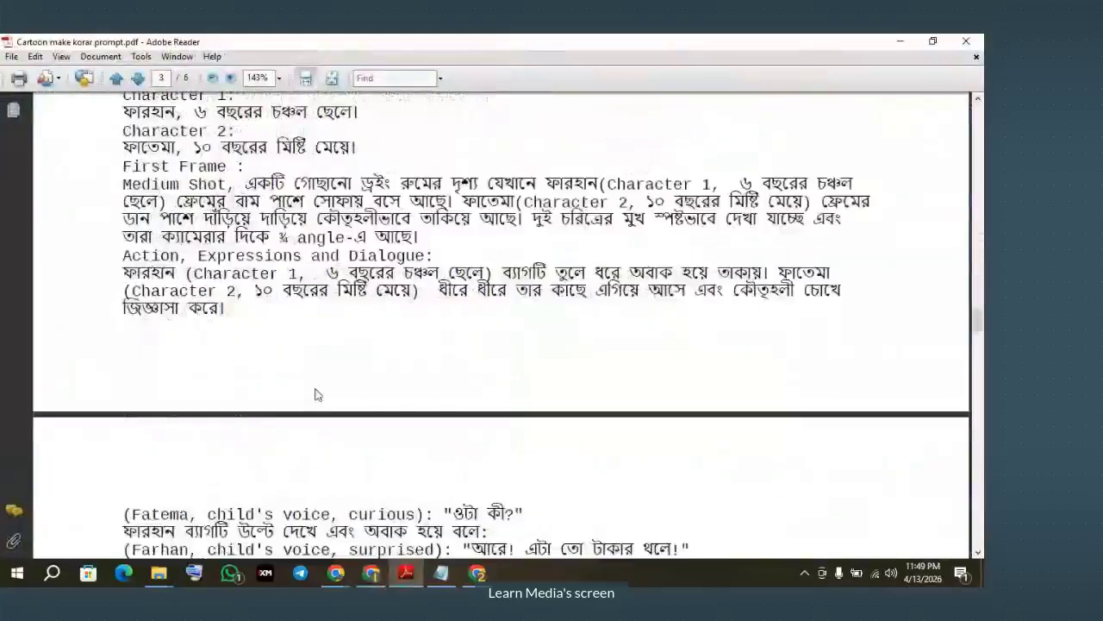
pyautogui.scroll(-2, 315, 398)
pyautogui.scroll(-15, 309, 399)
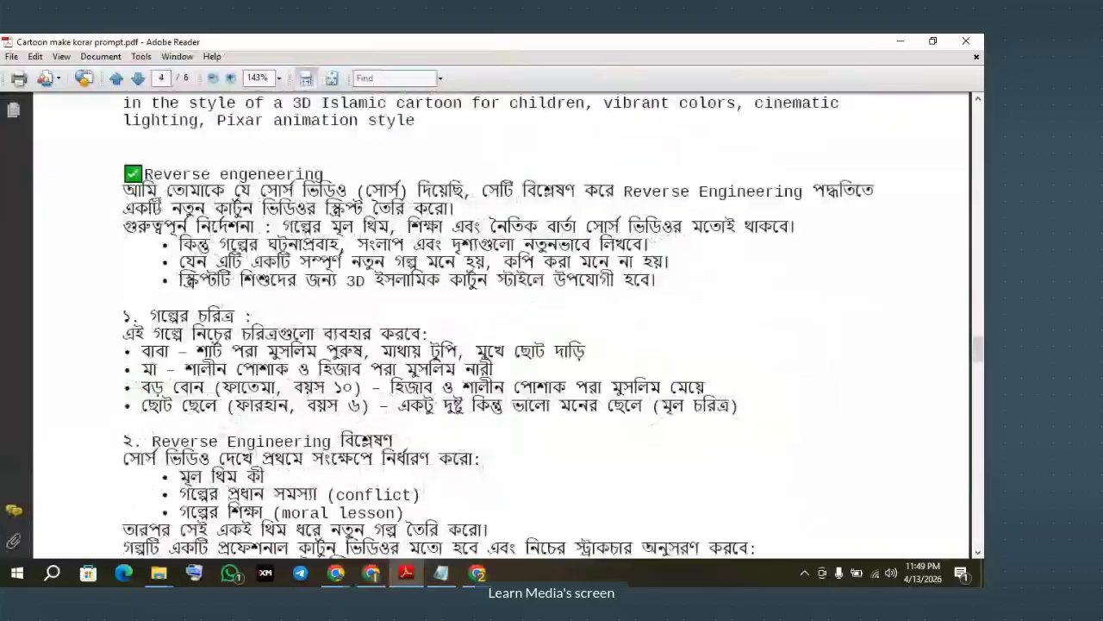
pyautogui.scroll(8, 196, 282)
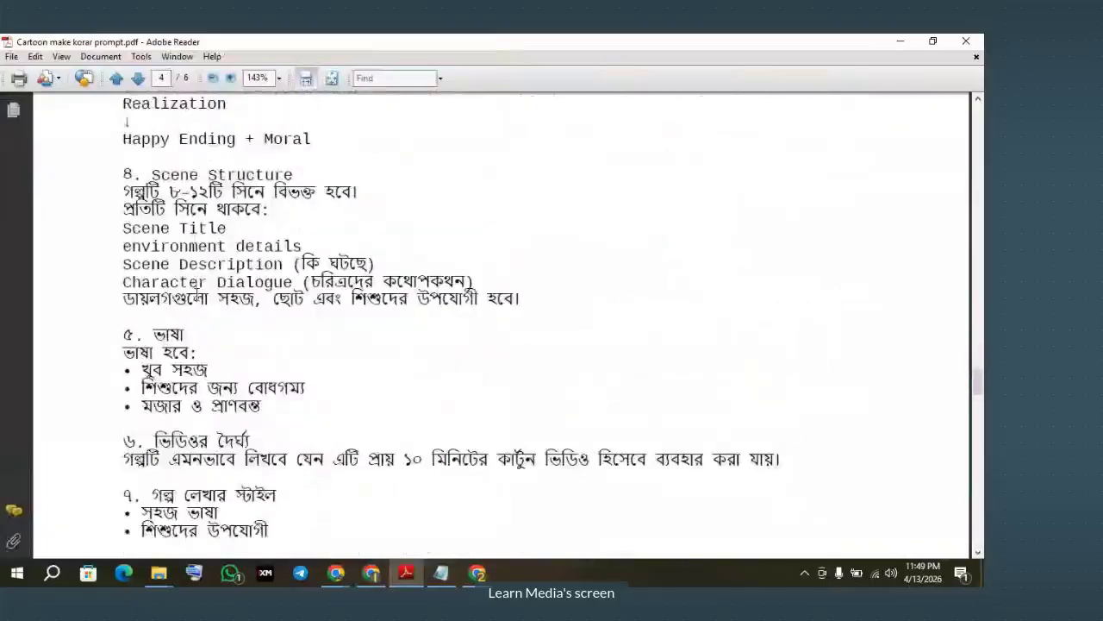
pyautogui.scroll(6, 196, 294)
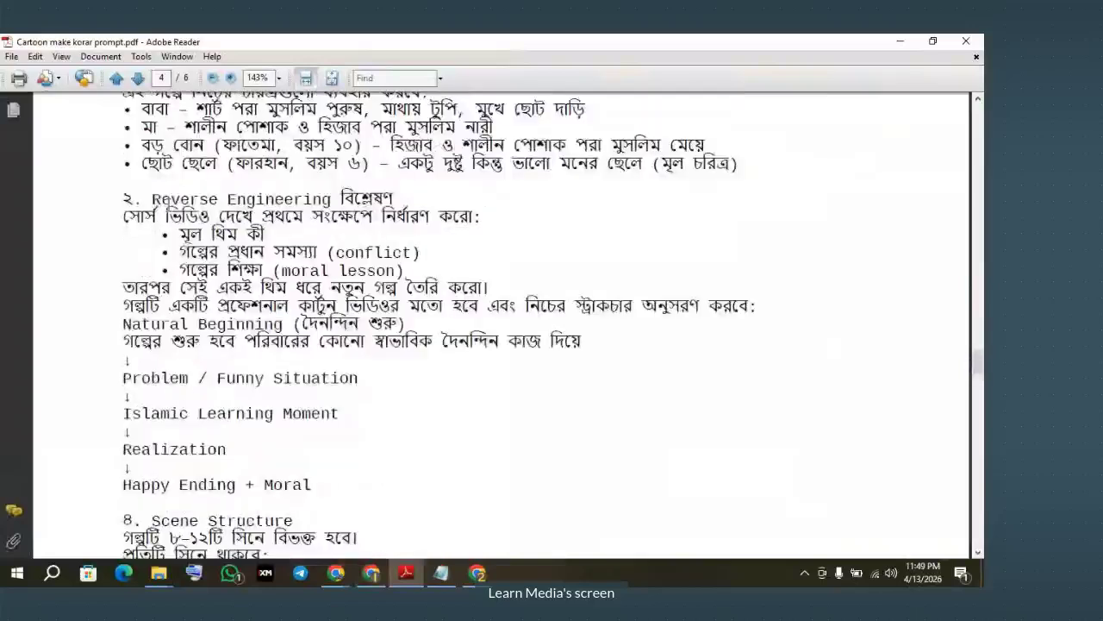
pyautogui.scroll(-1, 172, 288)
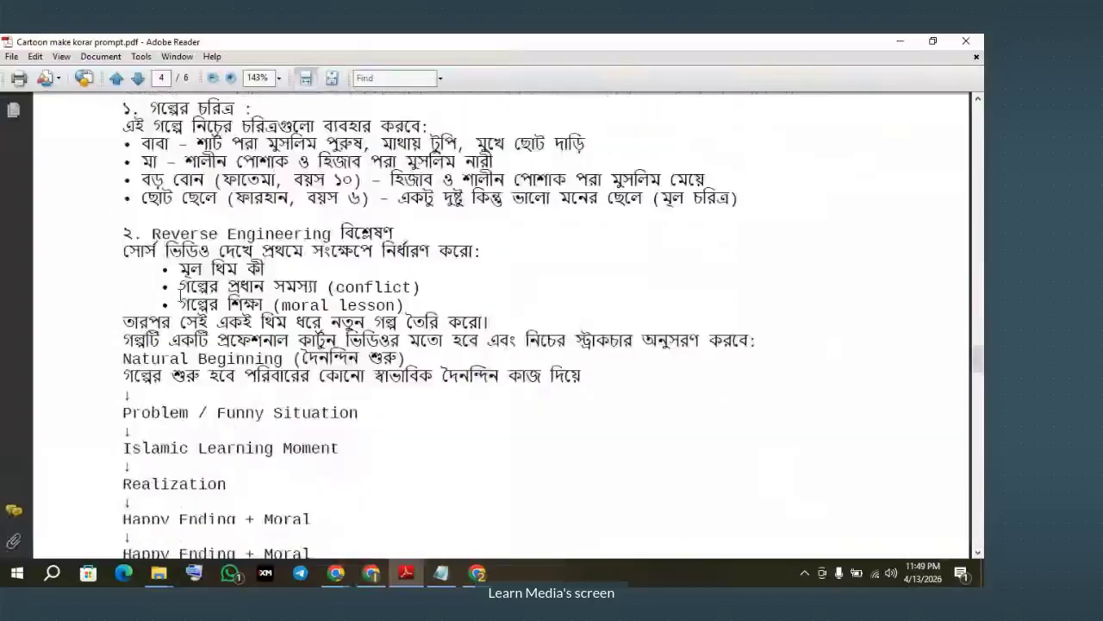
# Examine the PDF's Theme song generation prompt and its series information, highlighting part of the heading
pyautogui.scroll(-10, 180, 295)
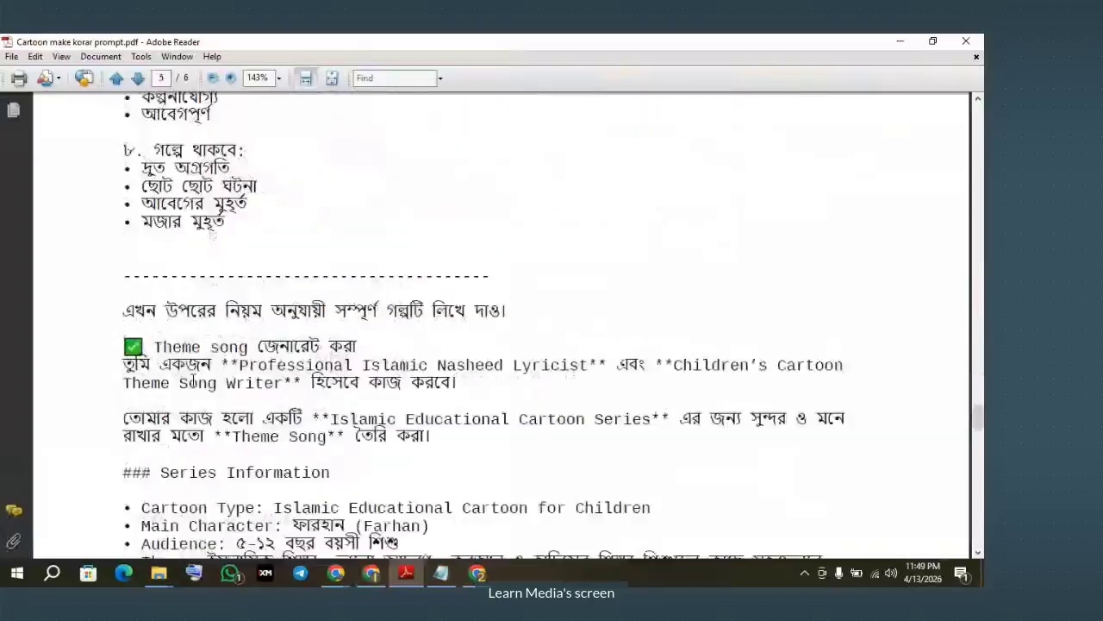
pyautogui.moveTo(193, 382); pyautogui.dragTo(359, 370)
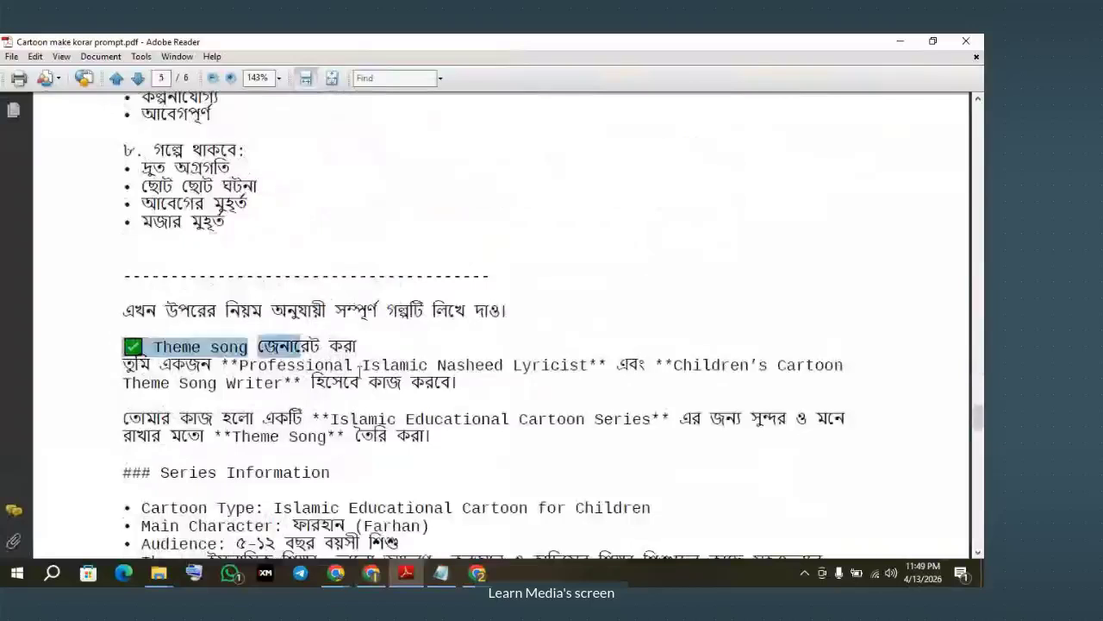
pyautogui.click(467, 383)
pyautogui.scroll(-1, 467, 384)
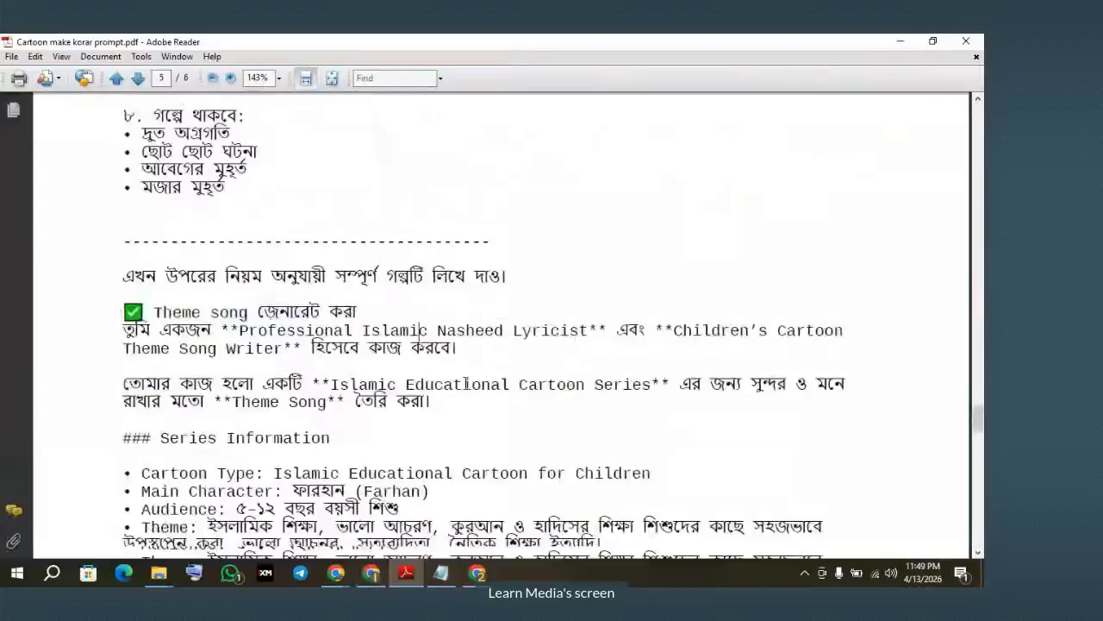
pyautogui.scroll(-2, 466, 383)
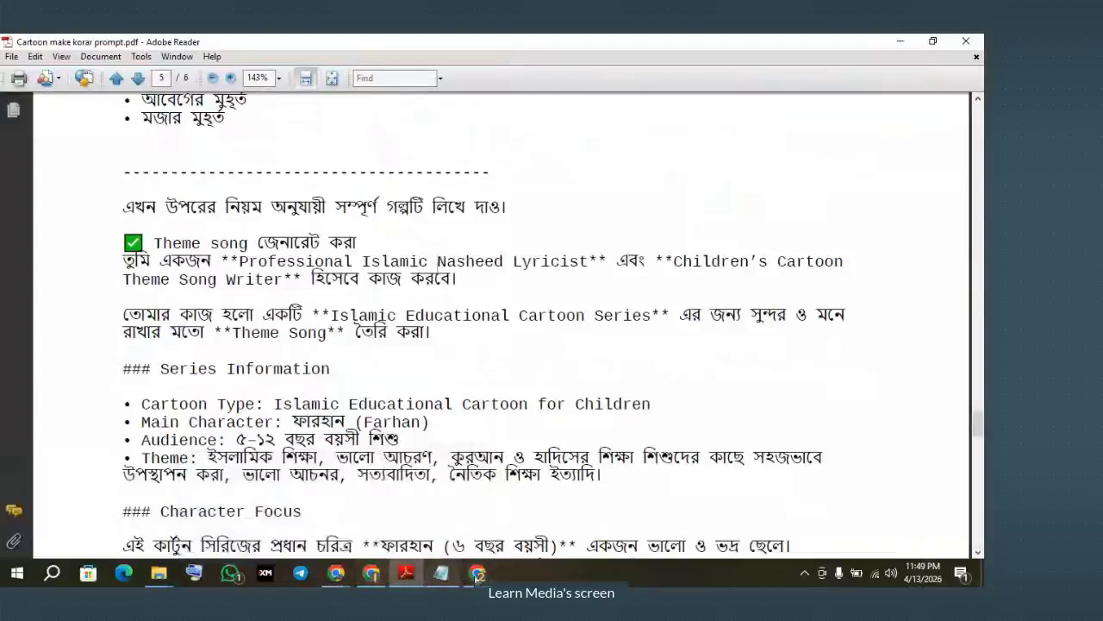
# Switch to the other browser profile and view the Madani Channel Bangla Official statistics on Social Blade
pyautogui.click(477, 574)
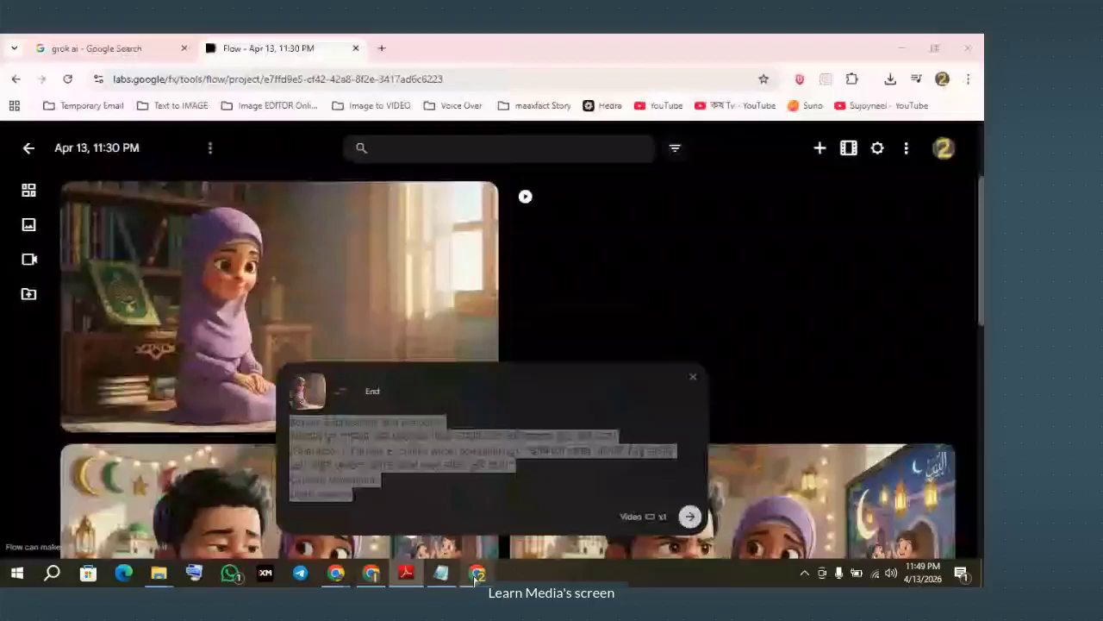
pyautogui.click(368, 574)
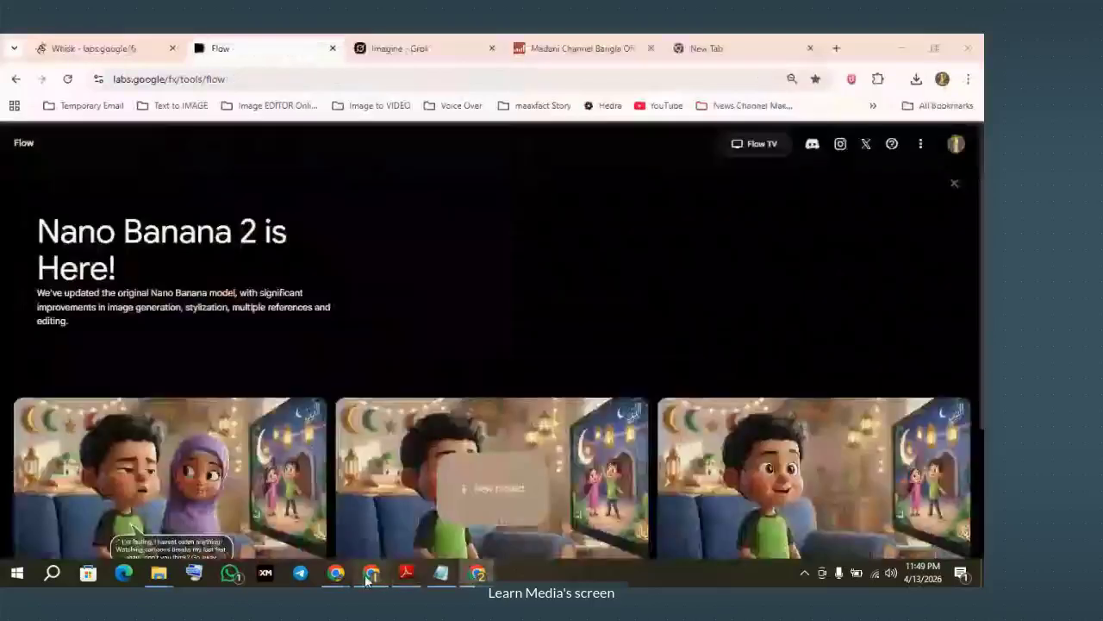
pyautogui.click(569, 48)
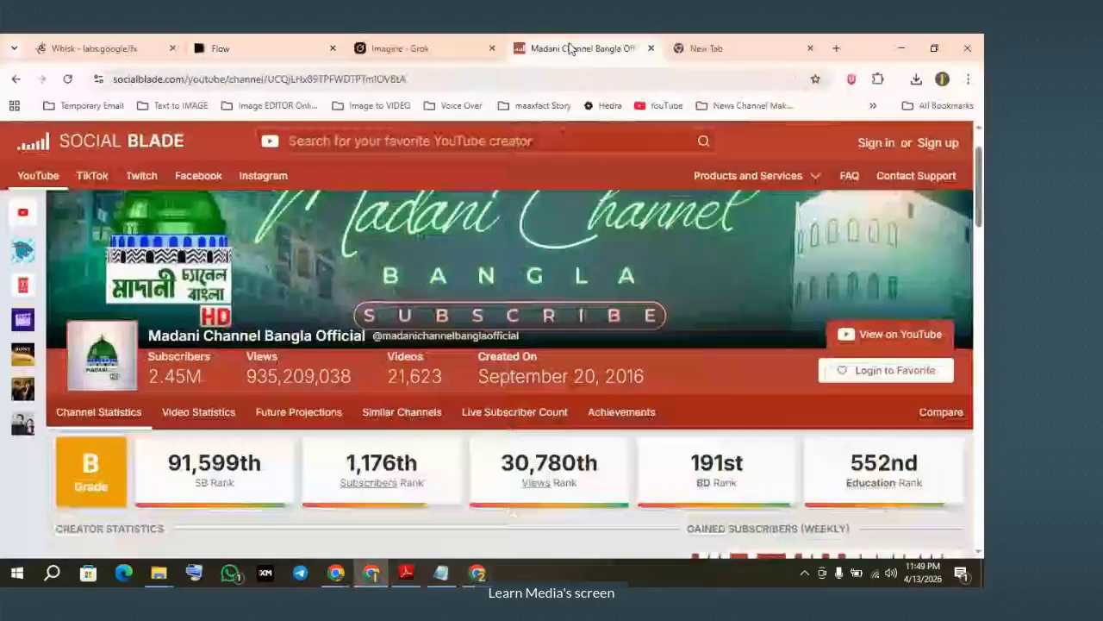
# Glance at Grok Imagine, then open YouTube in the blank tab and search for "moto patlu 1st episoid"
pyautogui.click(400, 43)
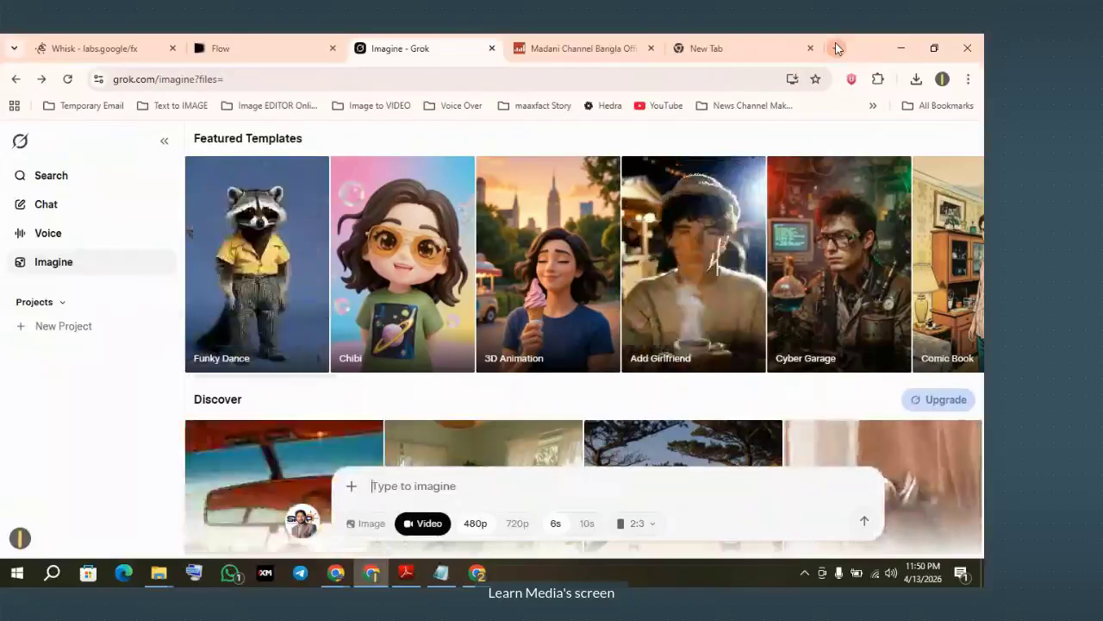
pyautogui.click(716, 52)
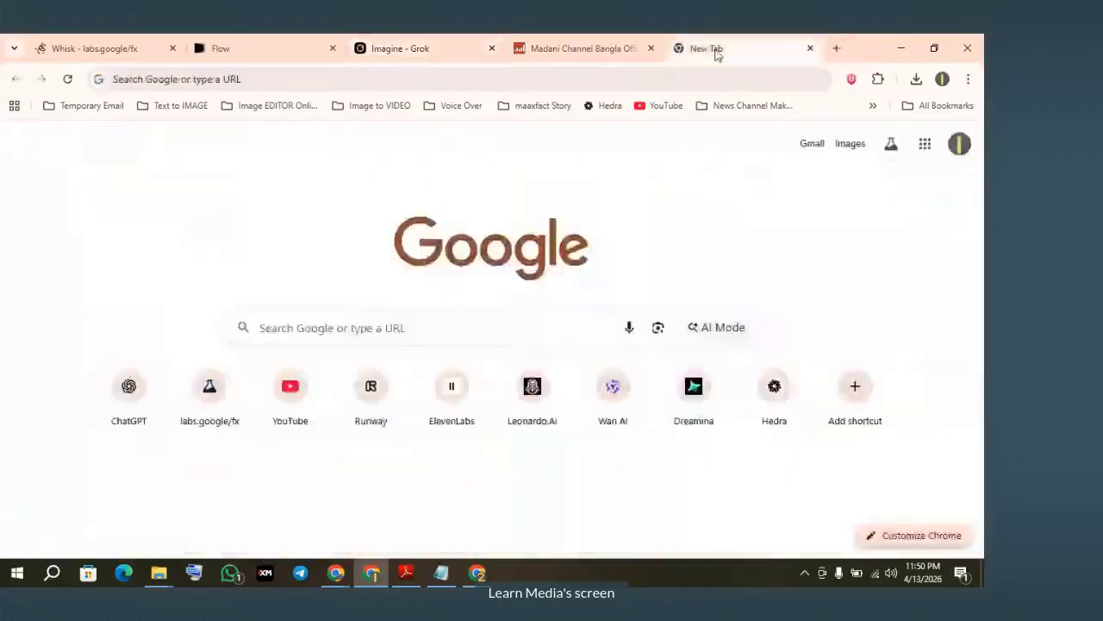
pyautogui.click(302, 392)
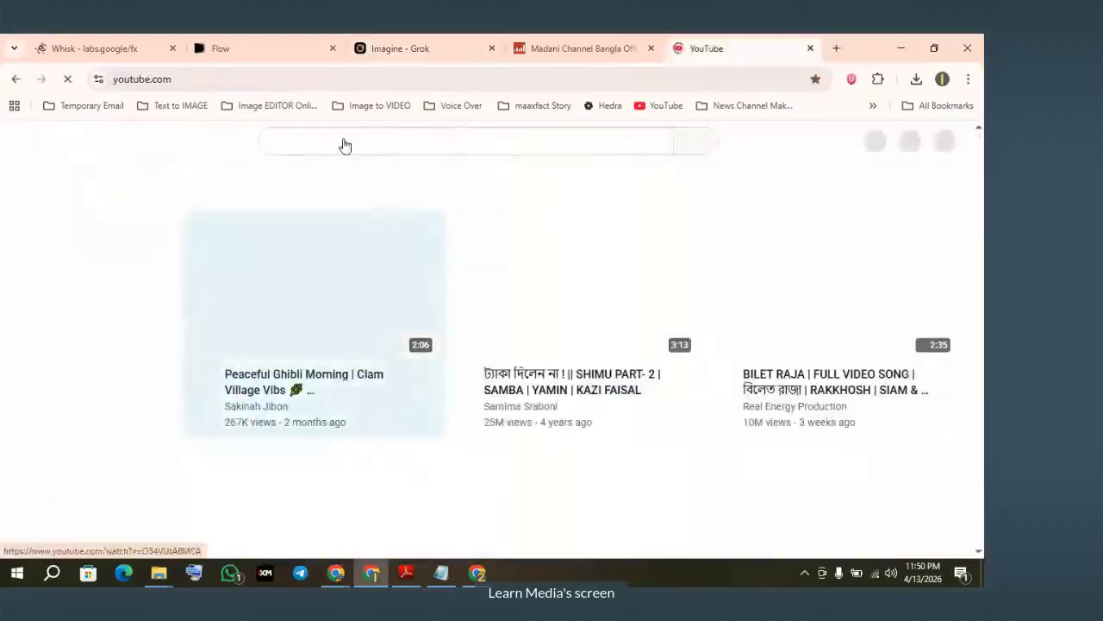
pyautogui.click(344, 140)
pyautogui.write('mo')
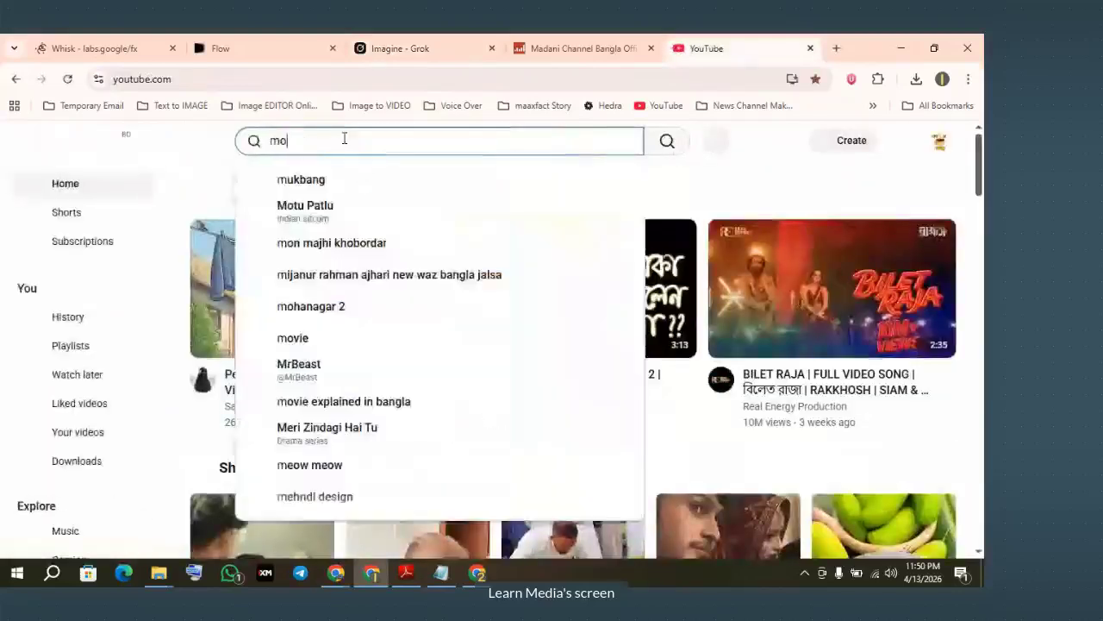
pyautogui.write('to pat')
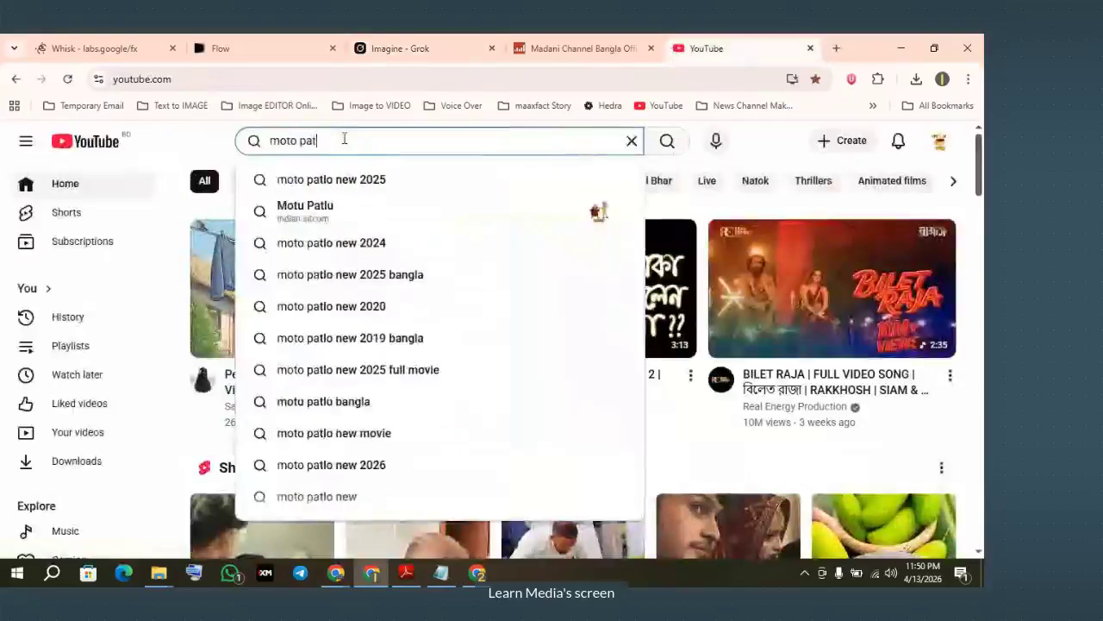
pyautogui.write('lu 1st e')
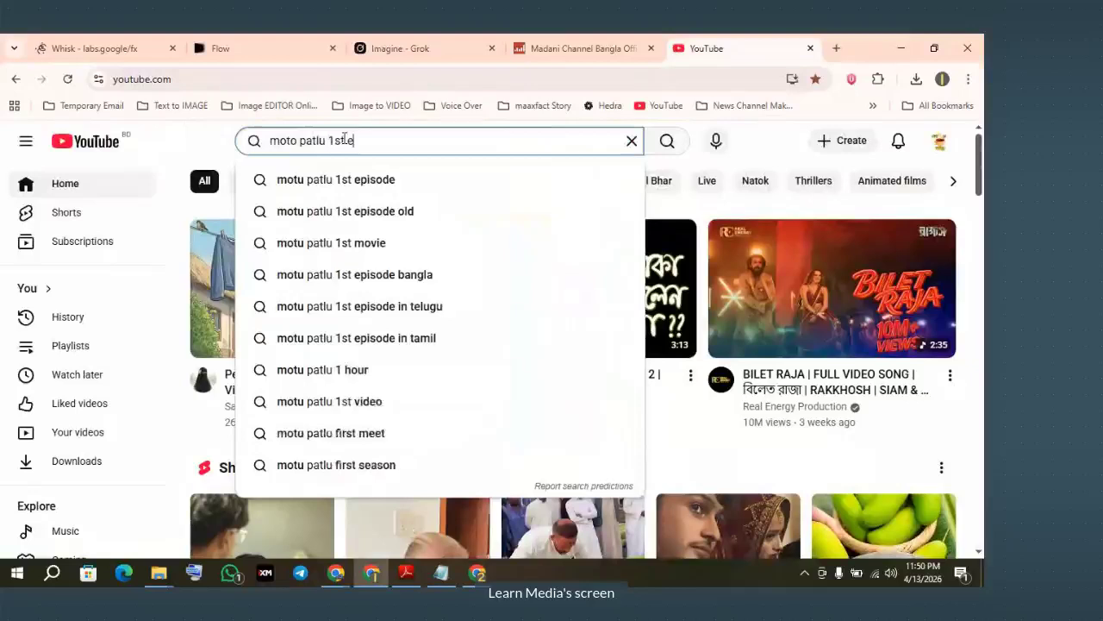
pyautogui.write('pisoid')
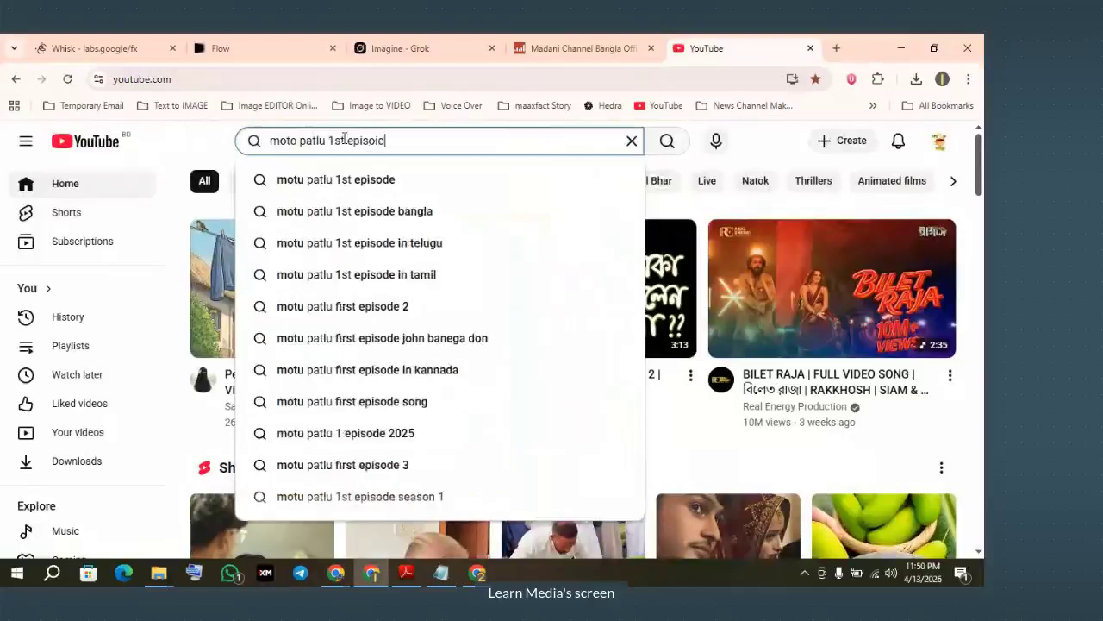
pyautogui.press('Return')
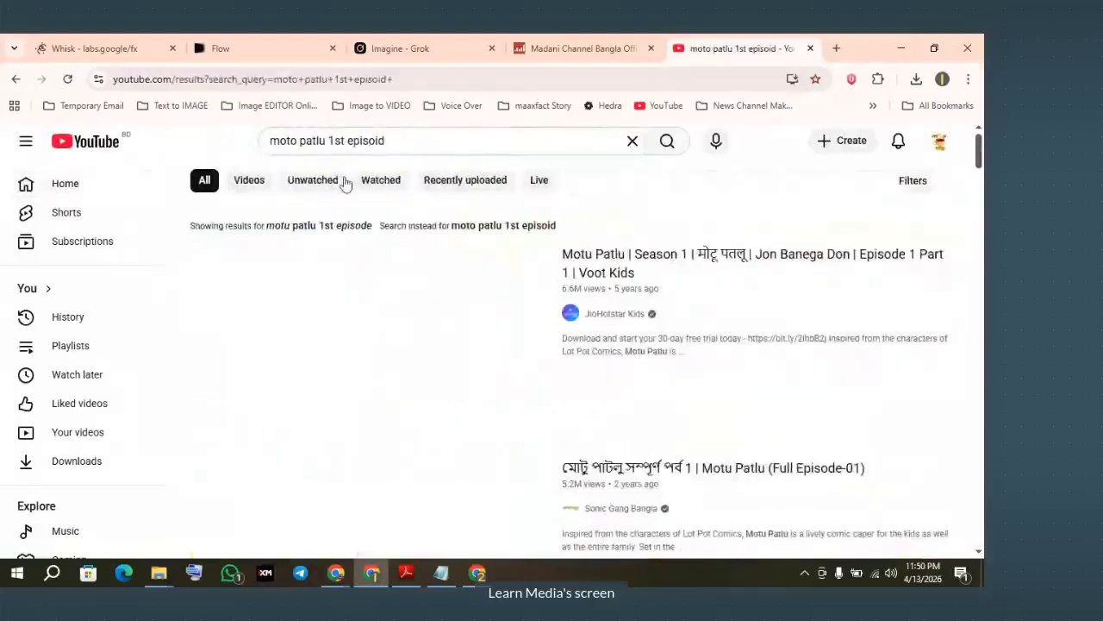
# Preview the first Motu Patlu episode and skim the other episode results for their characters and scenes
pyautogui.moveTo(394, 347)
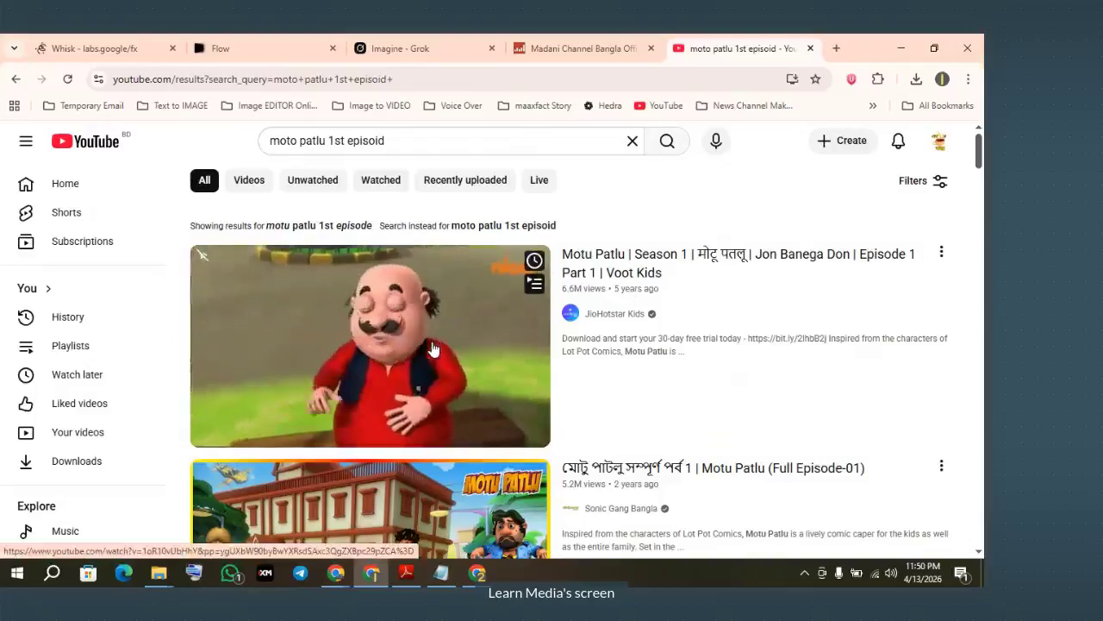
pyautogui.scroll(-3, 737, 317)
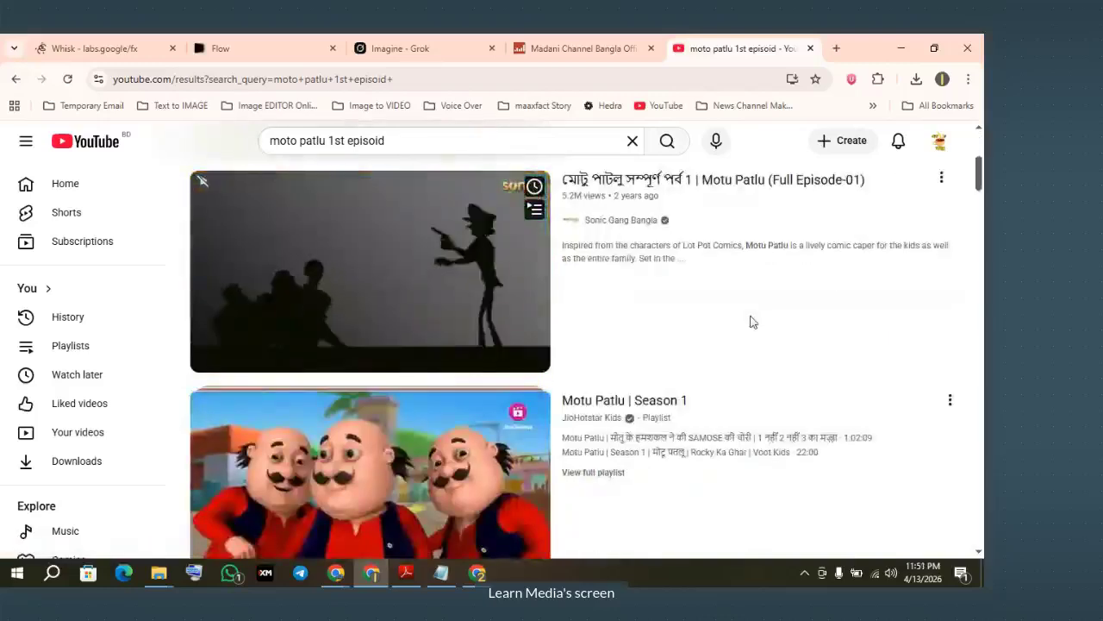
pyautogui.scroll(-2, 750, 322)
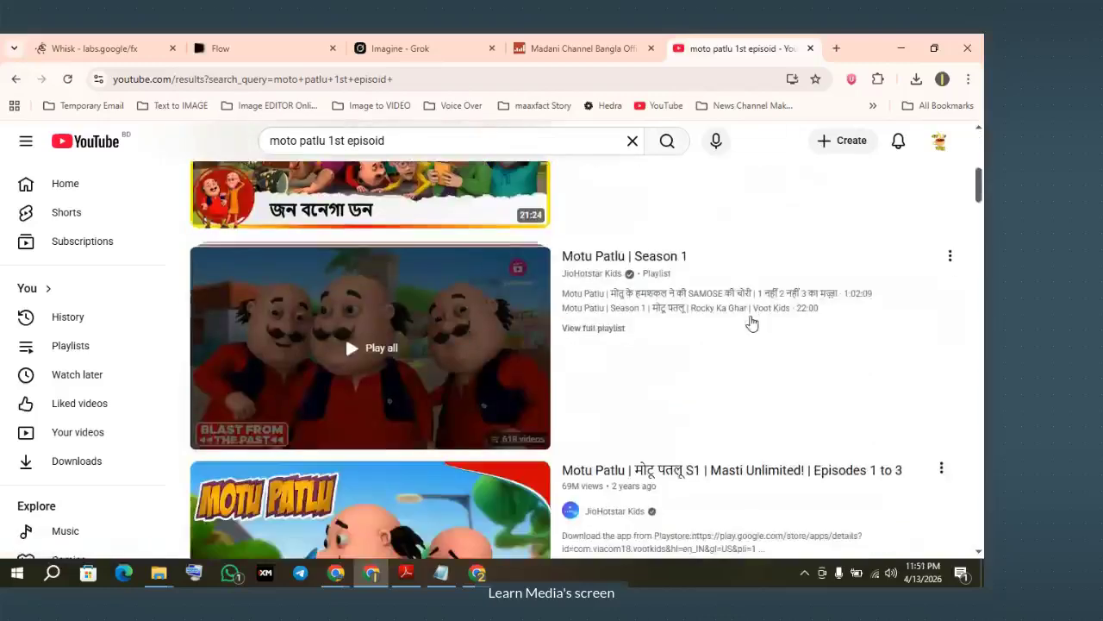
pyautogui.scroll(-3, 751, 322)
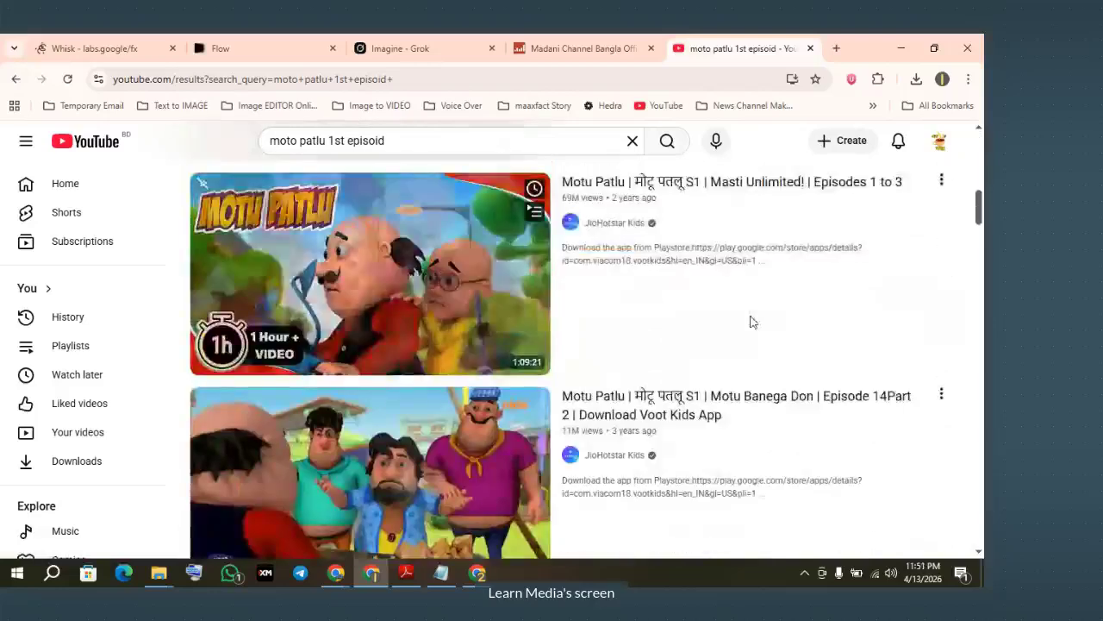
pyautogui.scroll(-5, 752, 321)
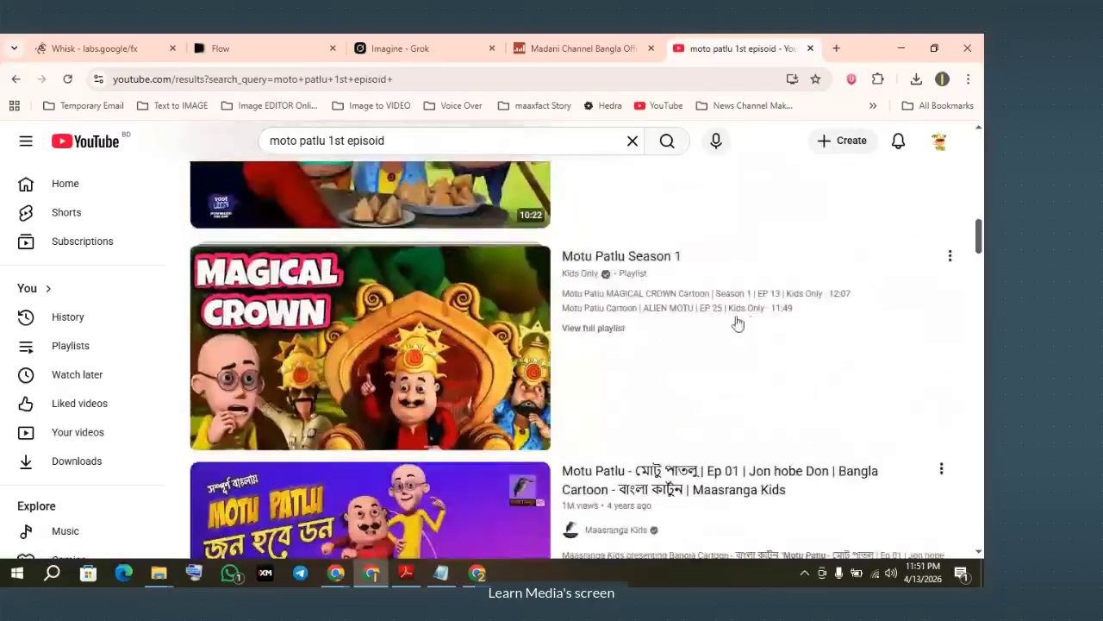
pyautogui.scroll(-4, 556, 384)
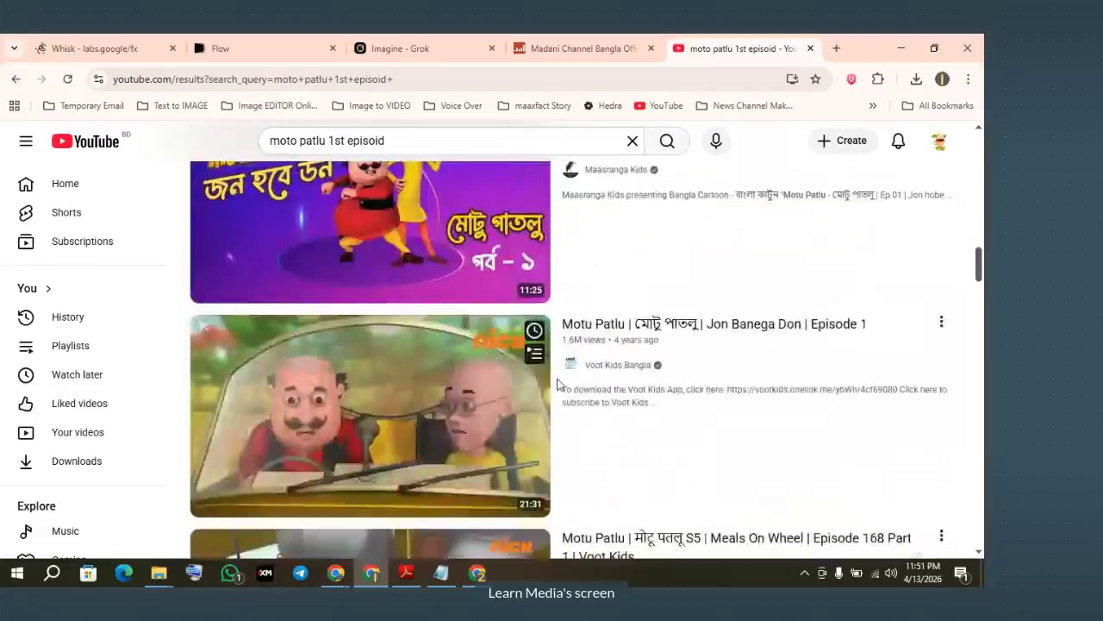
pyautogui.scroll(-1, 558, 385)
pyautogui.scroll(-3, 557, 385)
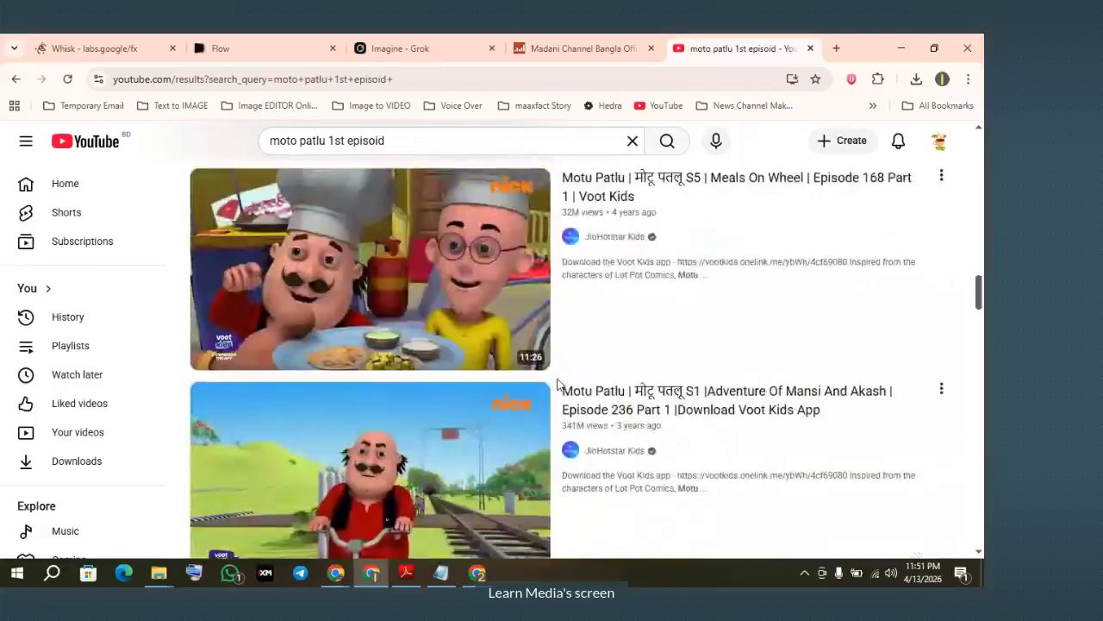
pyautogui.scroll(3, 557, 385)
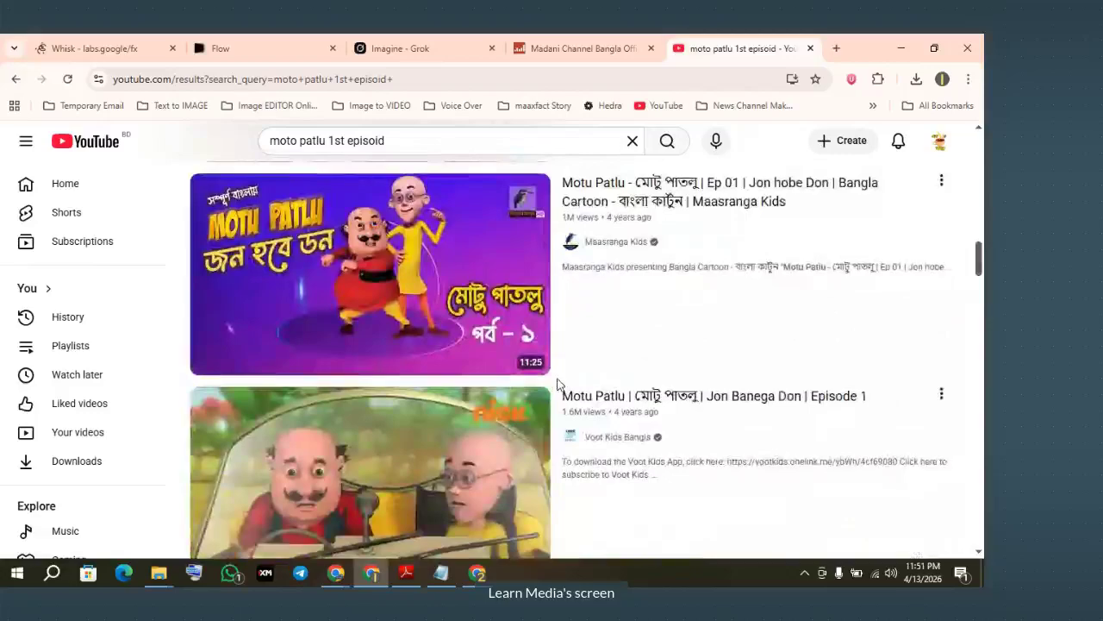
pyautogui.scroll(5, 557, 385)
pyautogui.scroll(10, 556, 384)
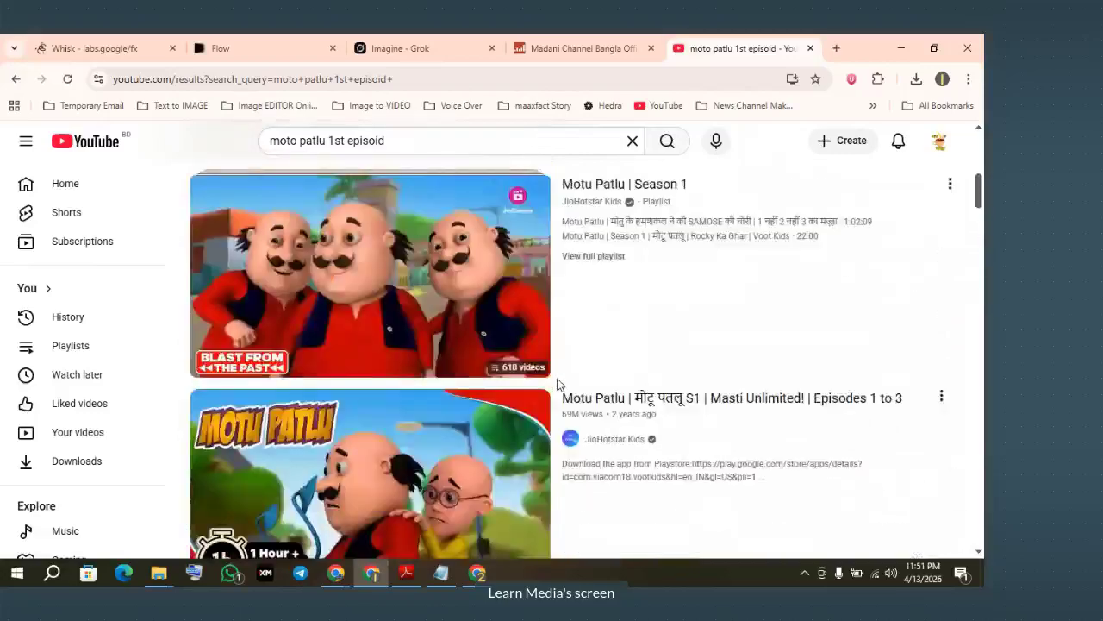
pyautogui.scroll(3, 557, 384)
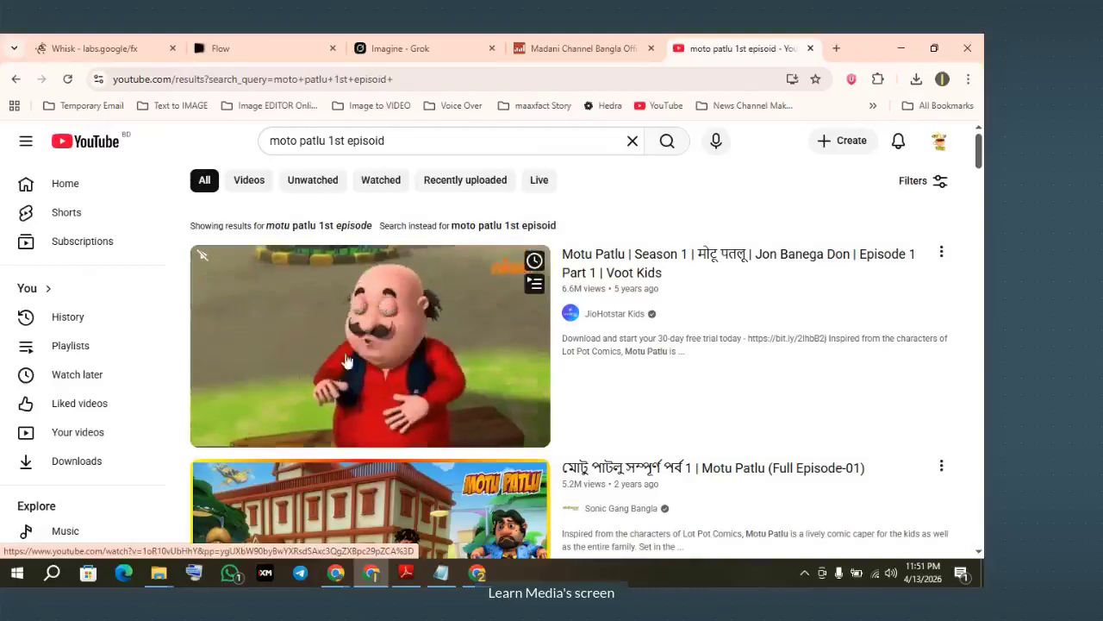
# Switch to the Whisk project and review its subject and scene reference images
pyautogui.click(281, 55)
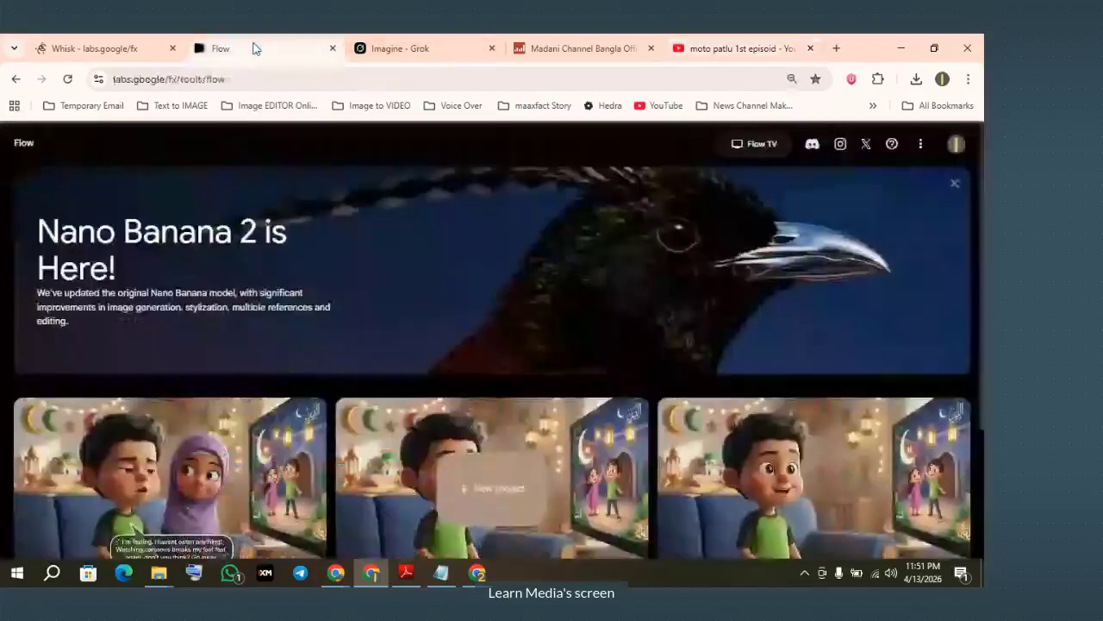
pyautogui.click(87, 39)
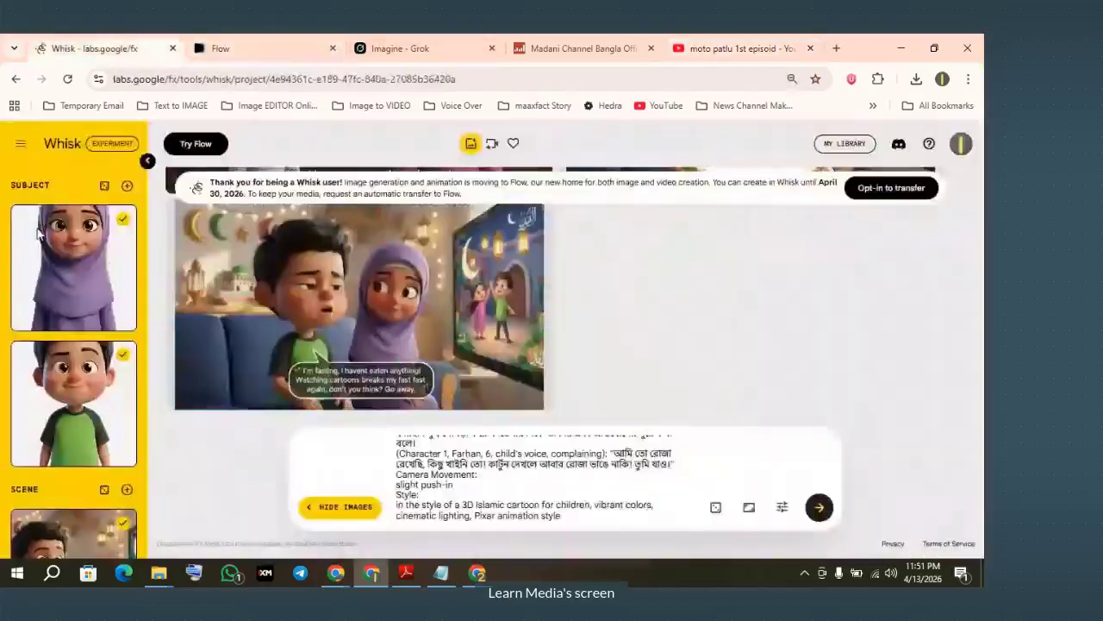
pyautogui.scroll(-3, 66, 376)
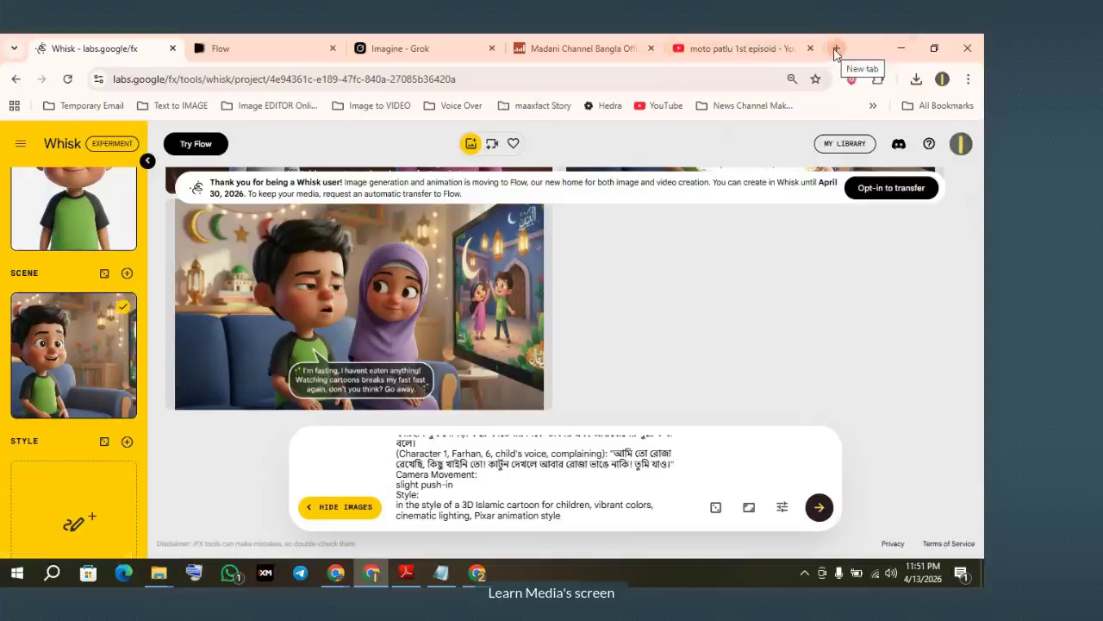
# Return to the YouTube results and examine the characters and settings in the Motu Patlu episode previews
pyautogui.click(718, 51)
pyautogui.scroll(-8, 468, 360)
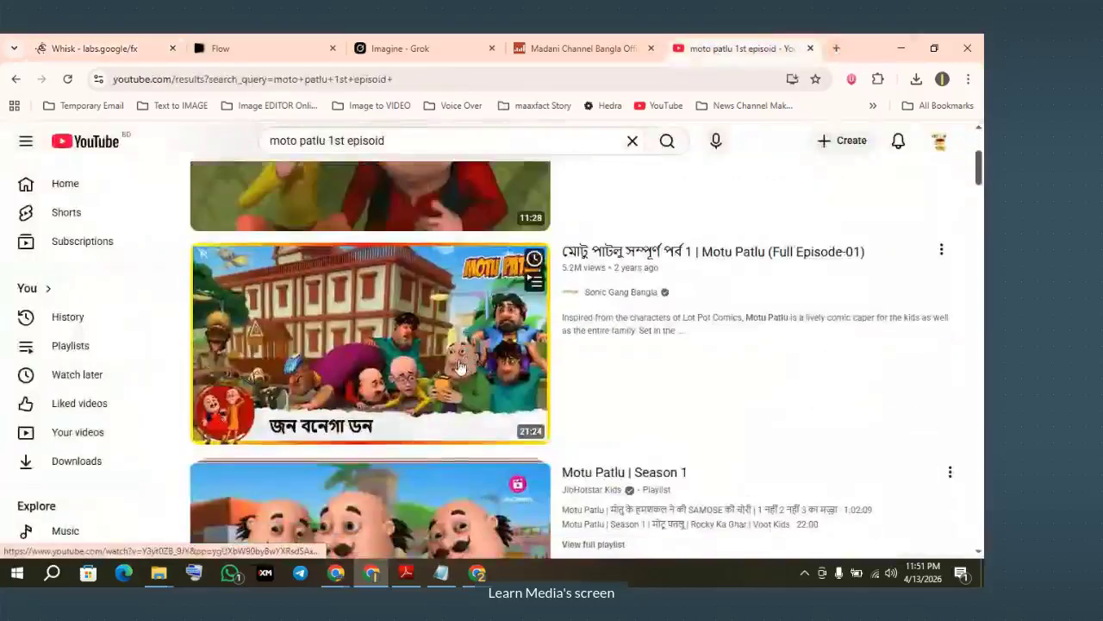
pyautogui.scroll(-7, 406, 284)
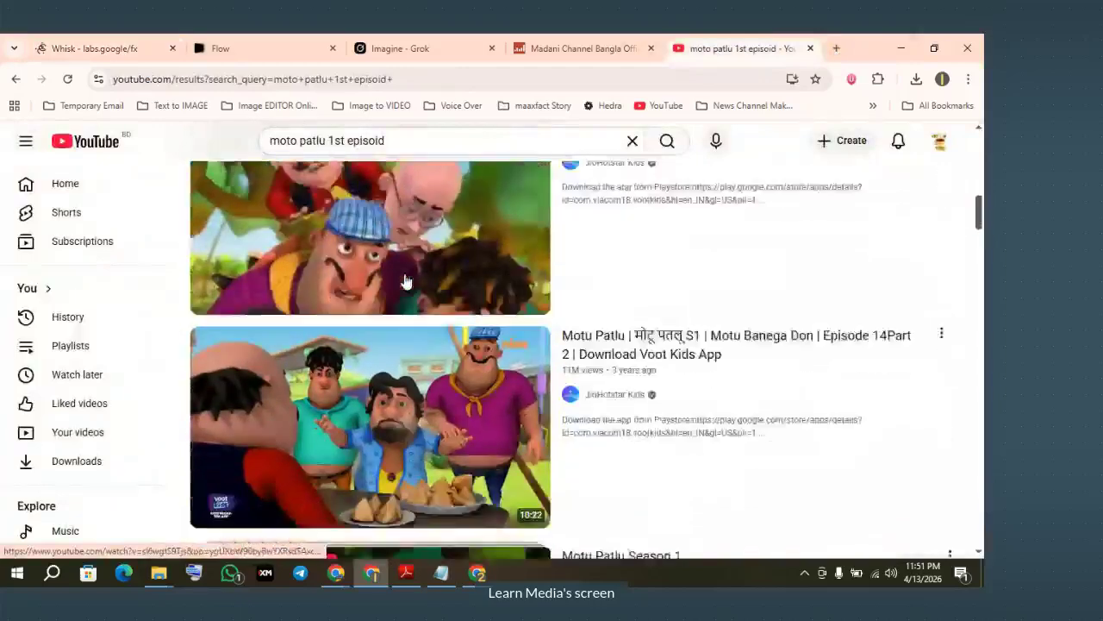
pyautogui.scroll(-3, 407, 288)
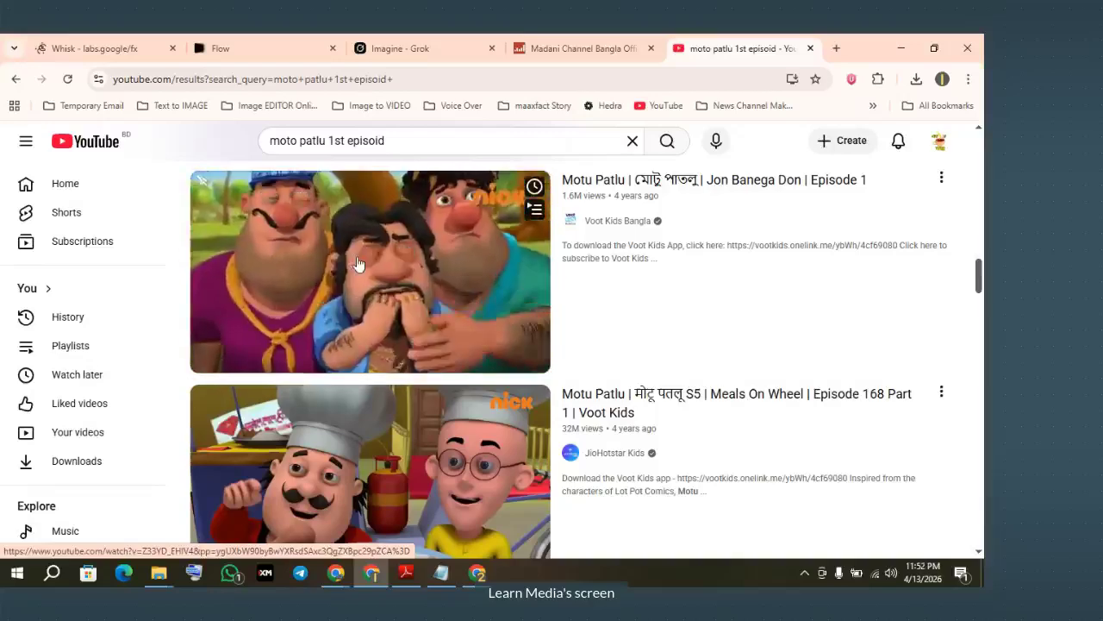
pyautogui.scroll(-3, 768, 342)
pyautogui.scroll(-4, 765, 344)
pyautogui.scroll(1, 758, 346)
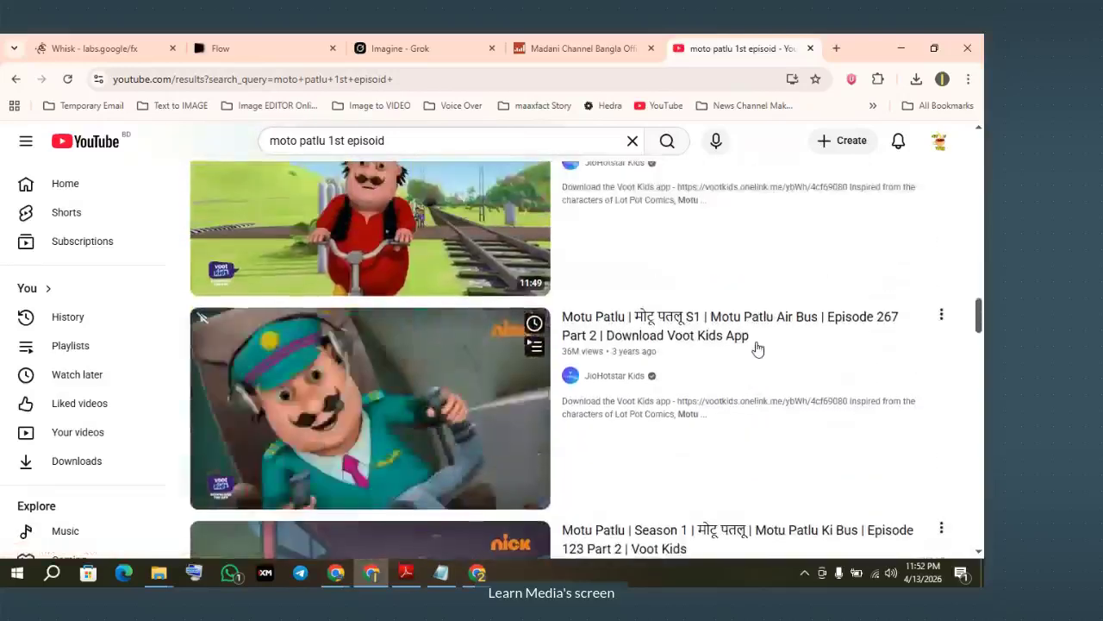
pyautogui.scroll(2, 757, 348)
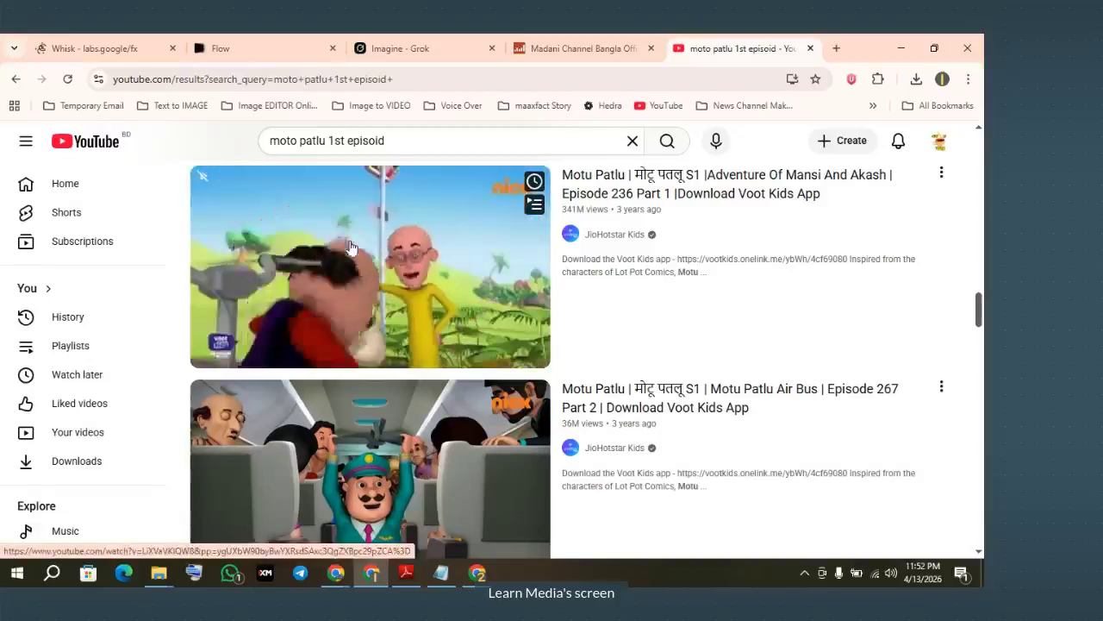
# Compare the generated sofa scene in Whisk with the Motu Patlu results, including the Shorts and full episodes further down
pyautogui.click(141, 51)
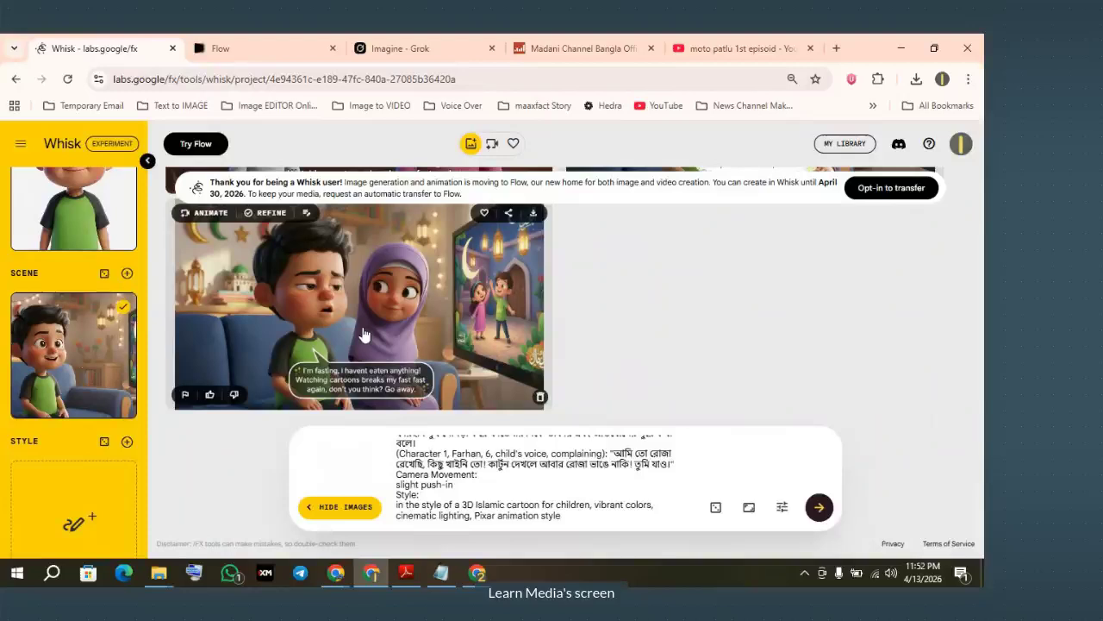
pyautogui.click(731, 47)
pyautogui.scroll(-1, 556, 324)
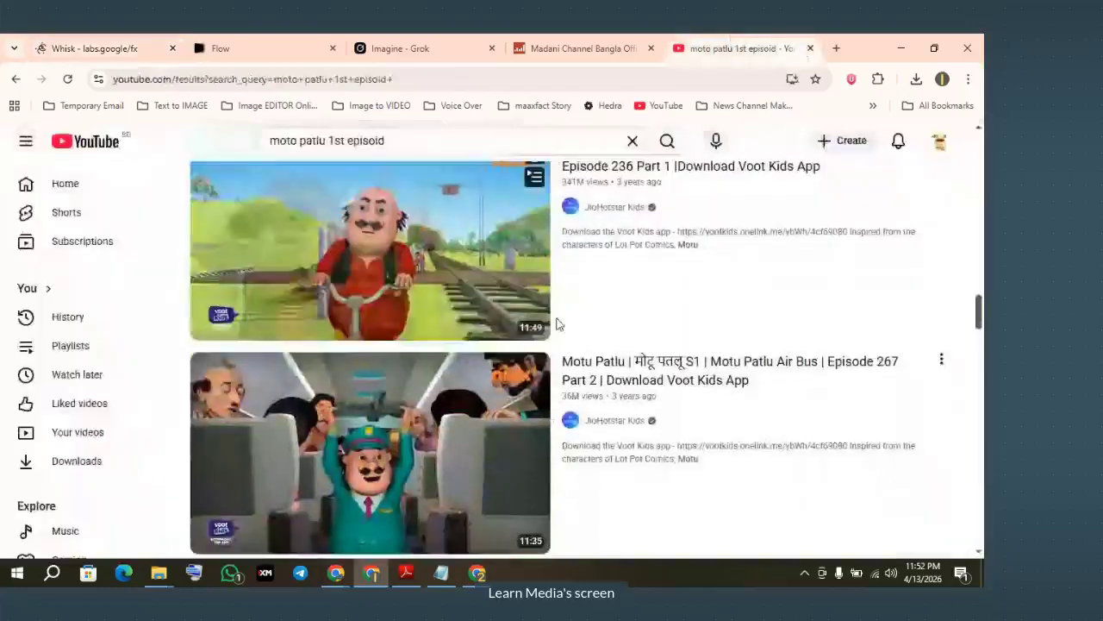
pyautogui.scroll(-1, 551, 336)
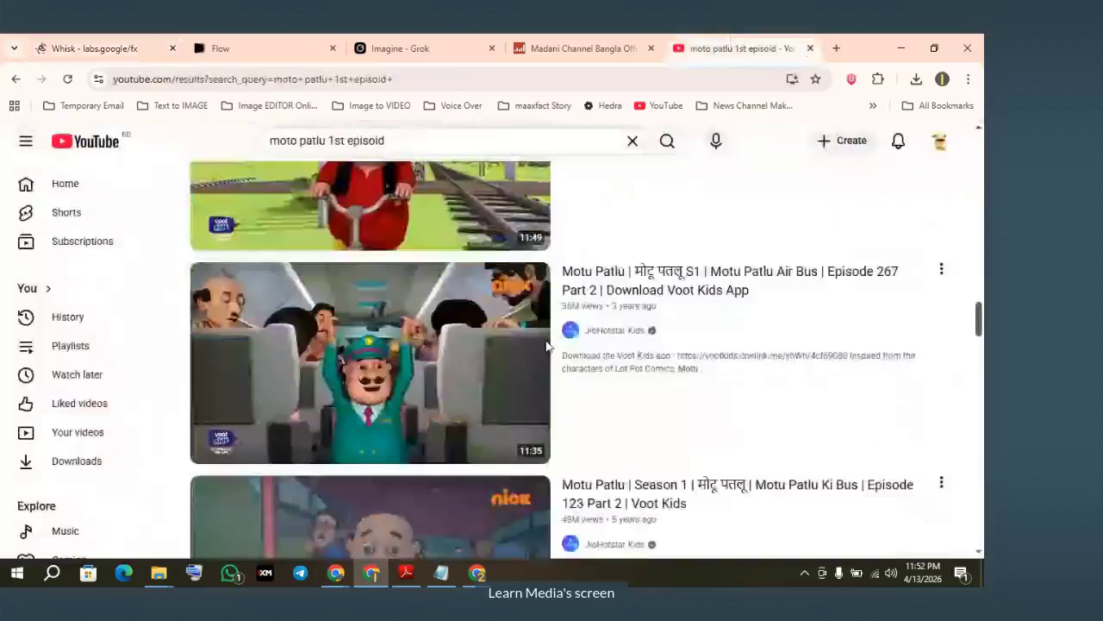
pyautogui.scroll(-5, 551, 345)
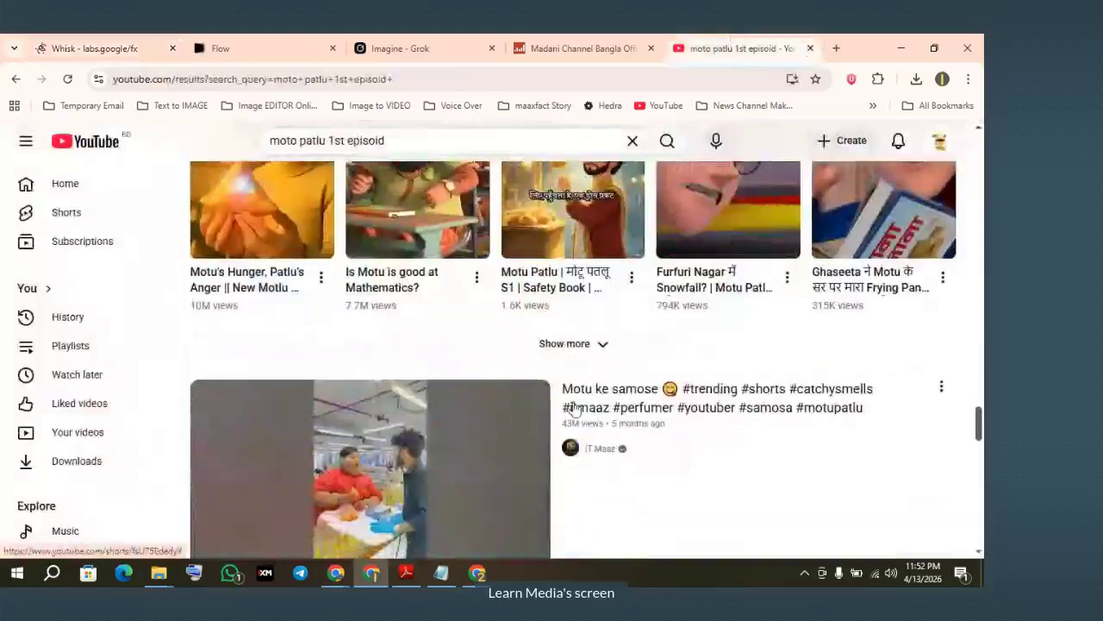
pyautogui.scroll(-1, 574, 408)
pyautogui.scroll(3, 574, 409)
pyautogui.scroll(-1, 575, 408)
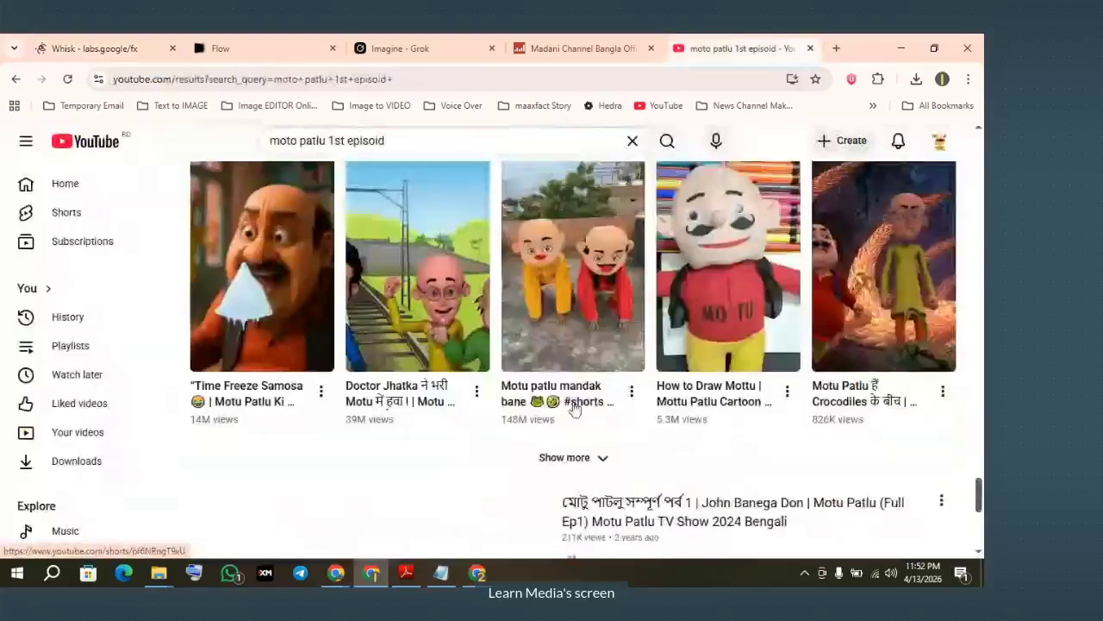
pyautogui.scroll(-2, 575, 409)
pyautogui.scroll(-1, 575, 409)
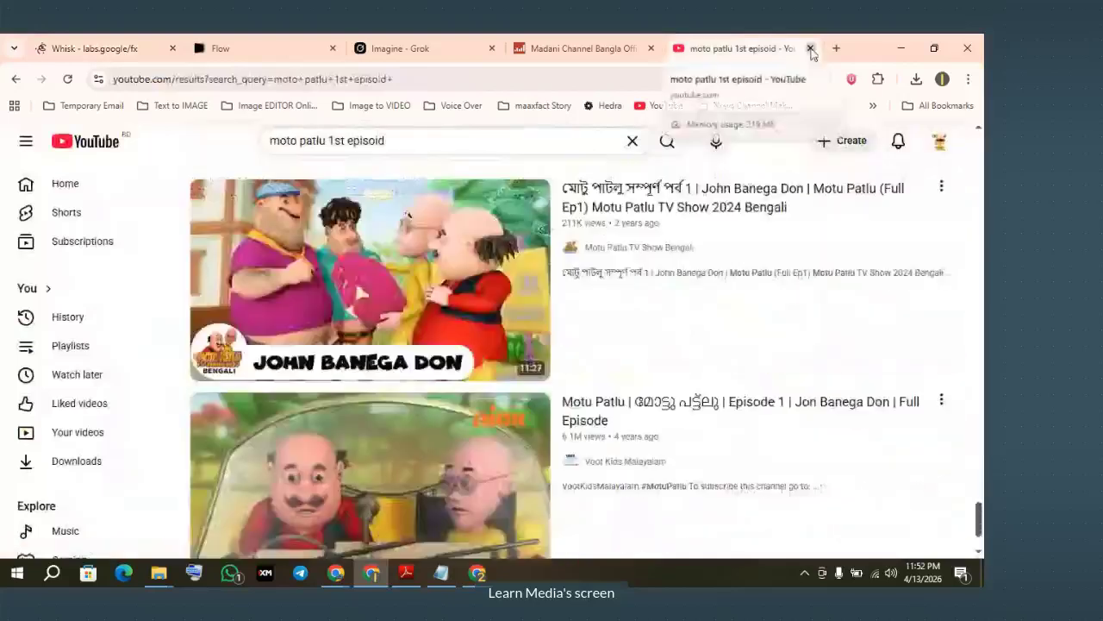
# Close the YouTube results and Social Blade pages and switch to the Flow projects page
pyautogui.click(810, 50)
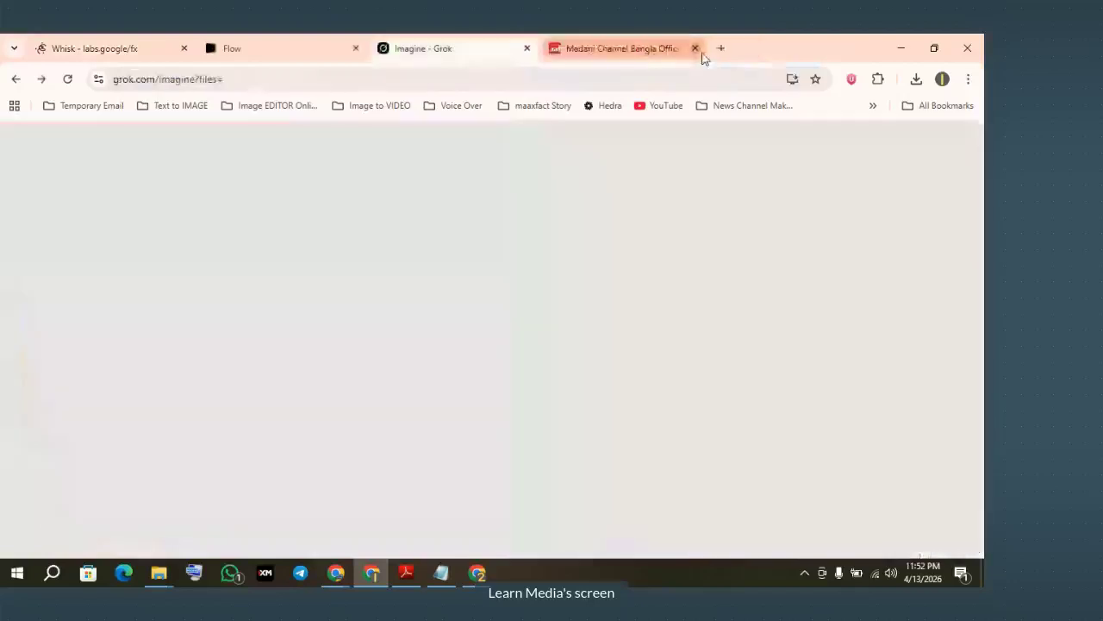
pyautogui.click(696, 49)
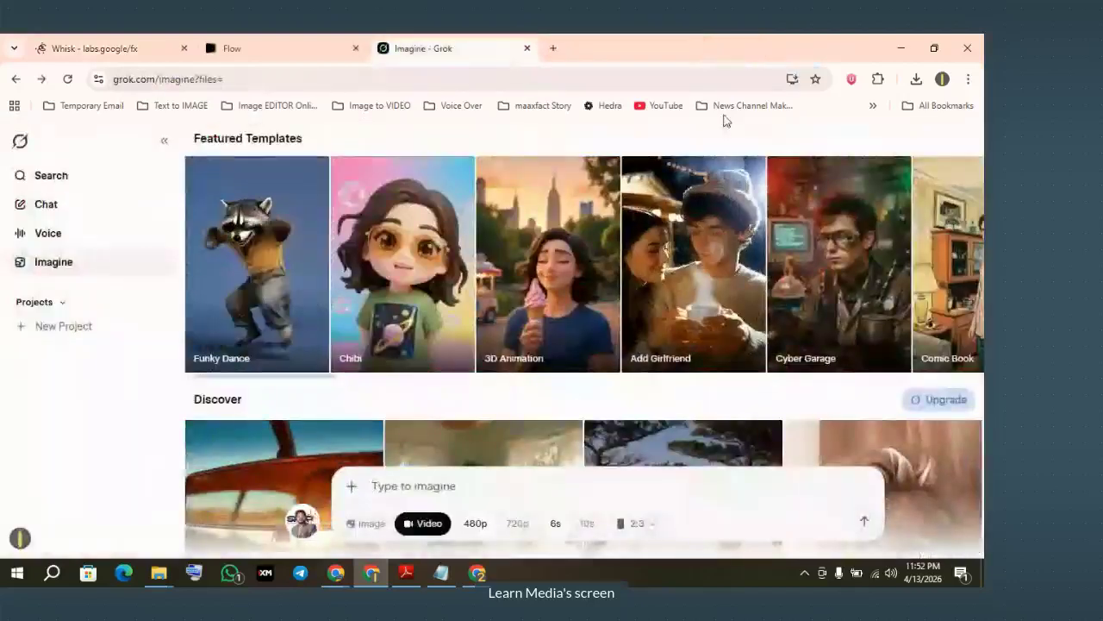
pyautogui.click(241, 50)
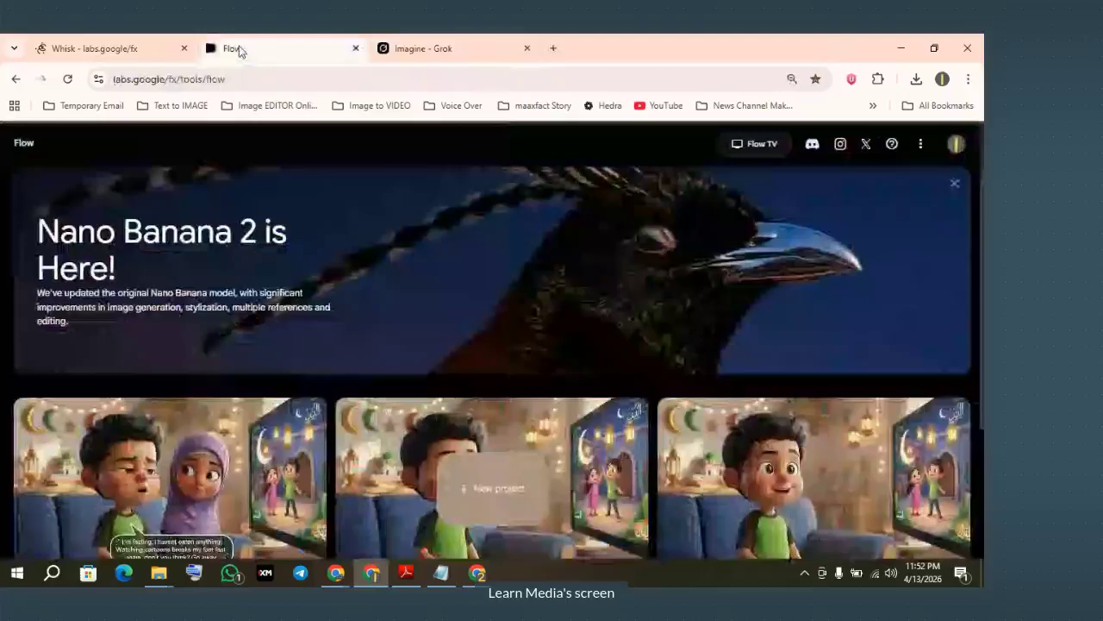
# Look over the three saved cartoon projects in Flow and switch to the scene prompt chat in Google AI Studio
pyautogui.scroll(-2, 200, 388)
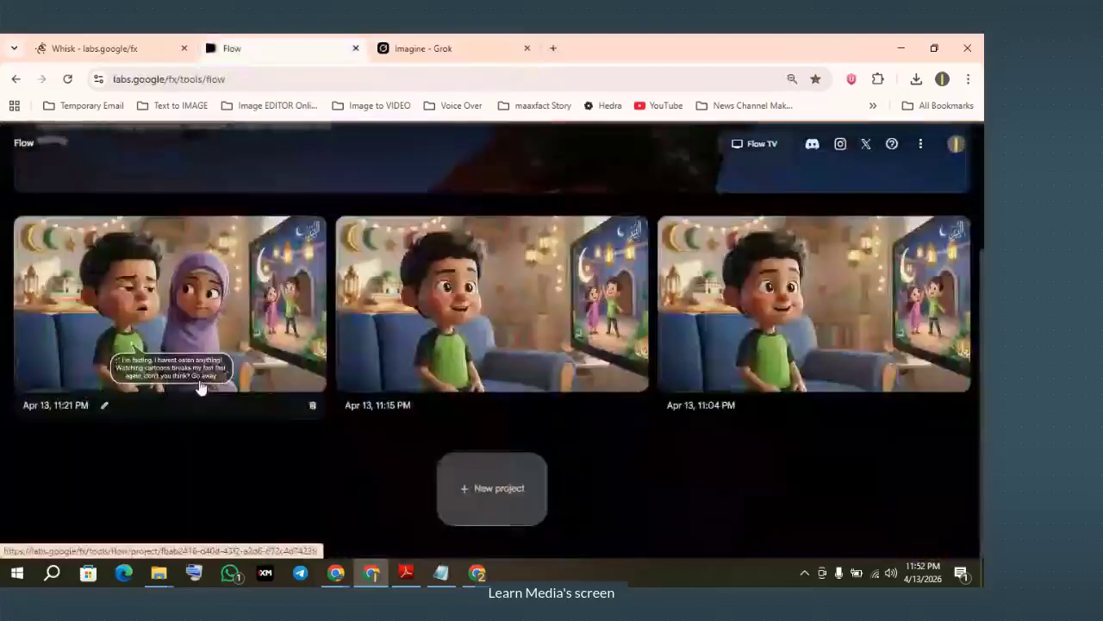
pyautogui.scroll(2, 200, 388)
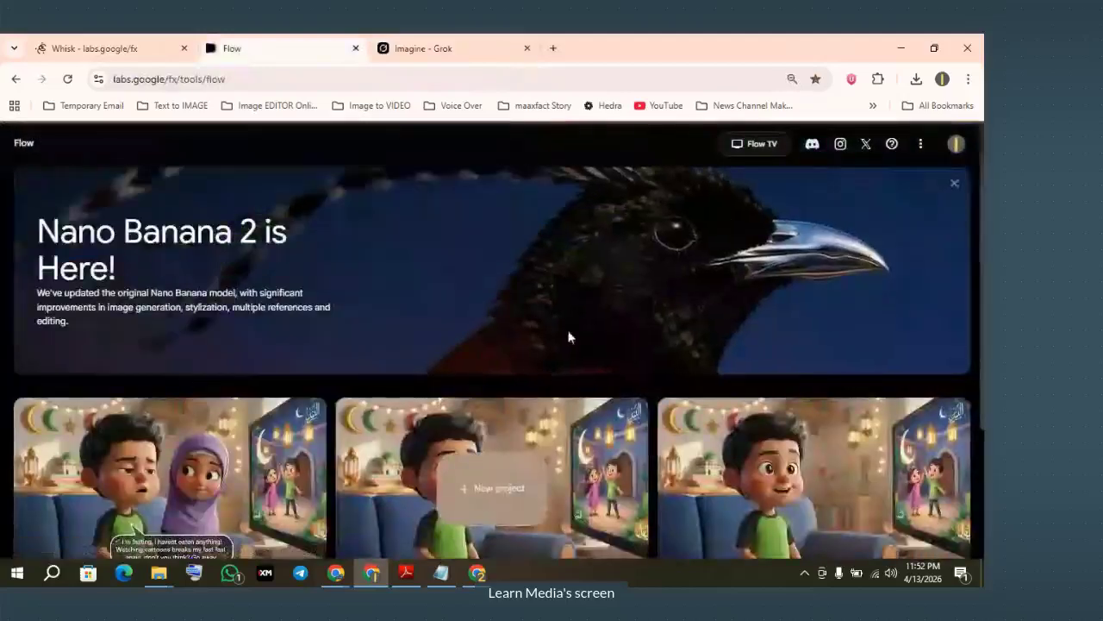
pyautogui.click(338, 576)
pyautogui.click(273, 515)
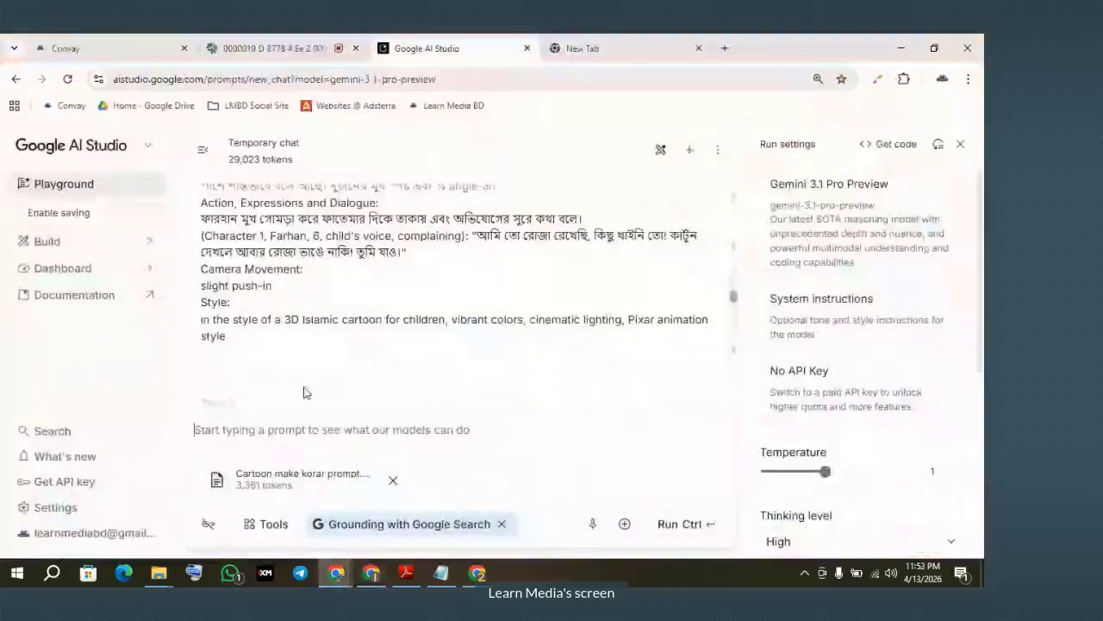
# Switch to the Convay meeting and stop its cloud recording
pyautogui.hotkey('ctrl', 'shift', 'Tab')
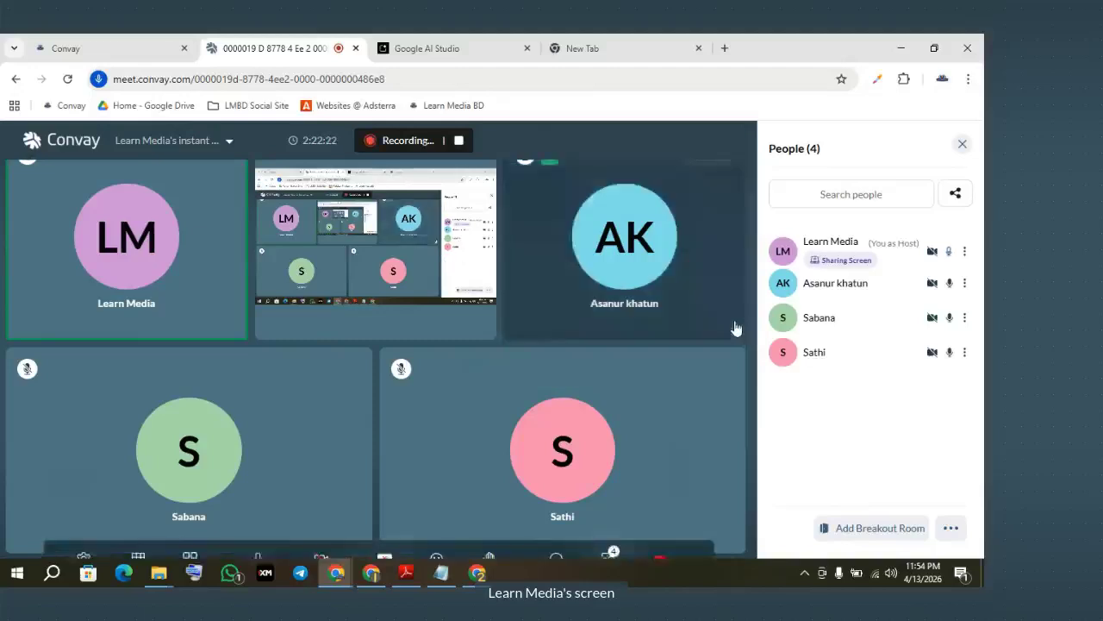
pyautogui.moveTo(734, 327)
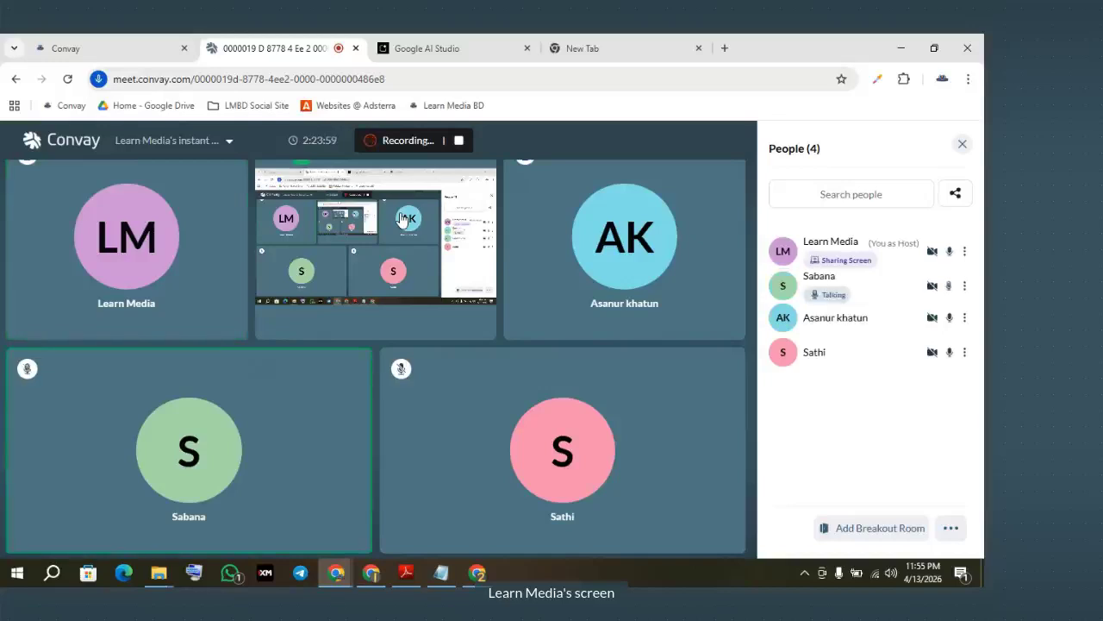
pyautogui.moveTo(348, 234)
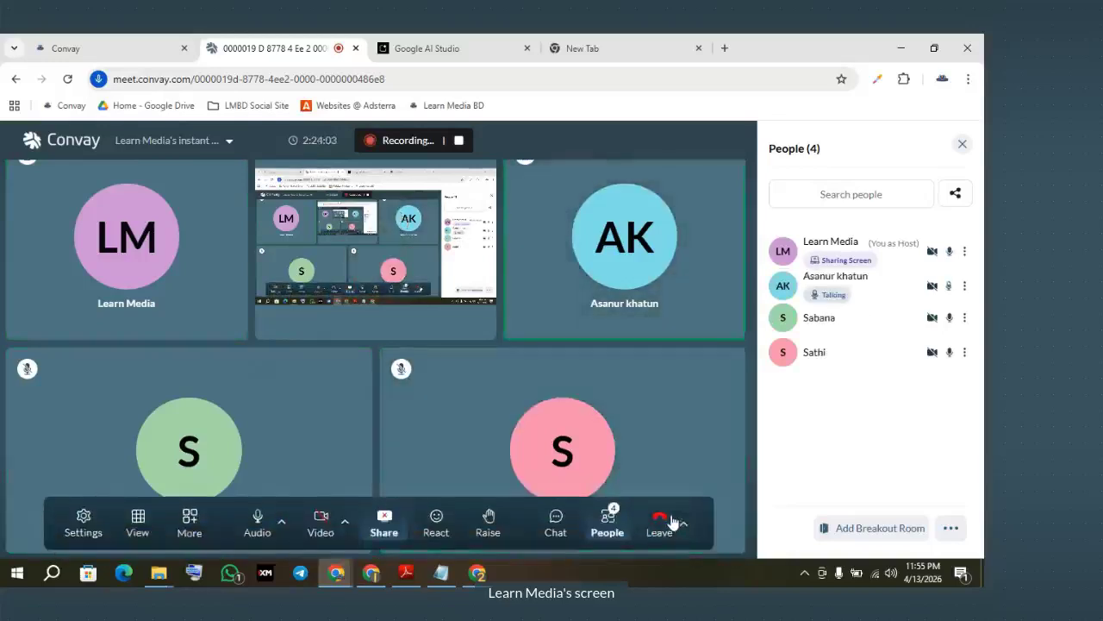
pyautogui.click(459, 141)
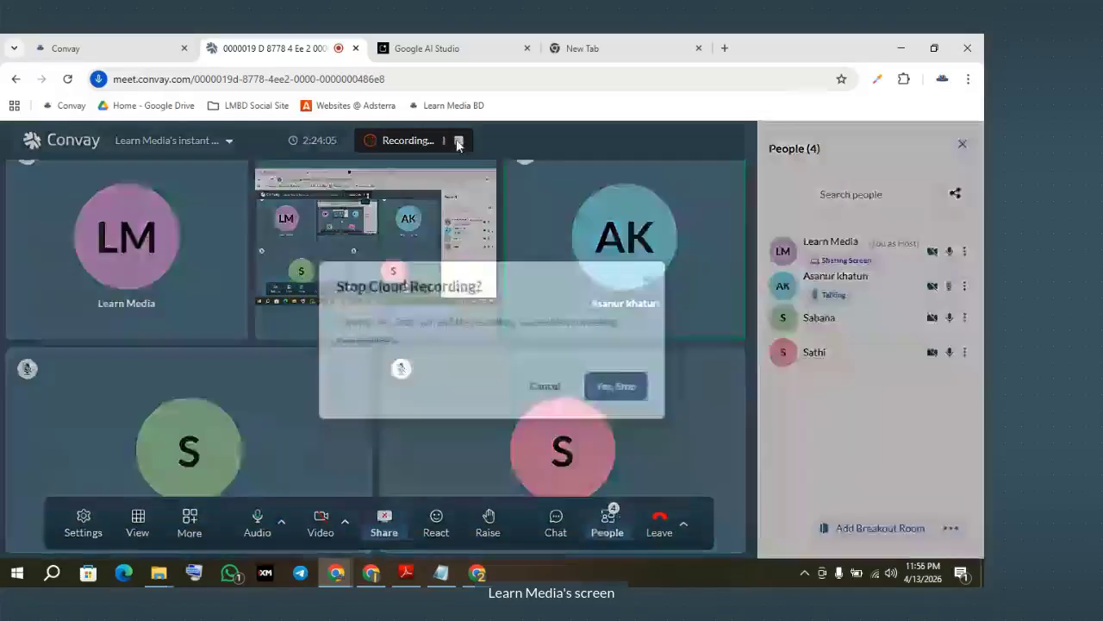